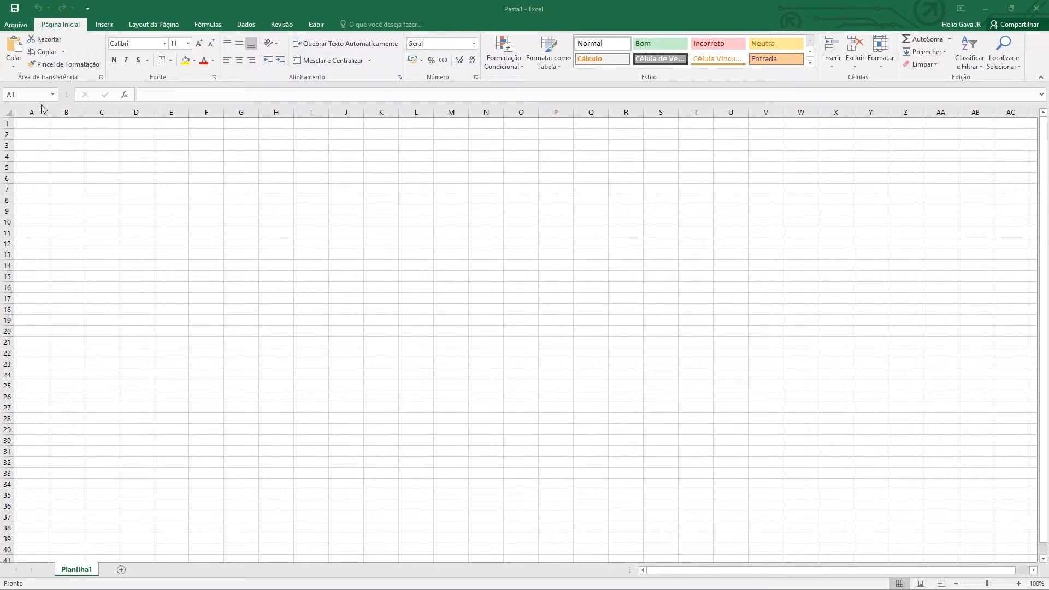
Enter the column headers DIA in cell A1 and OP in cell B1
click(34, 125)
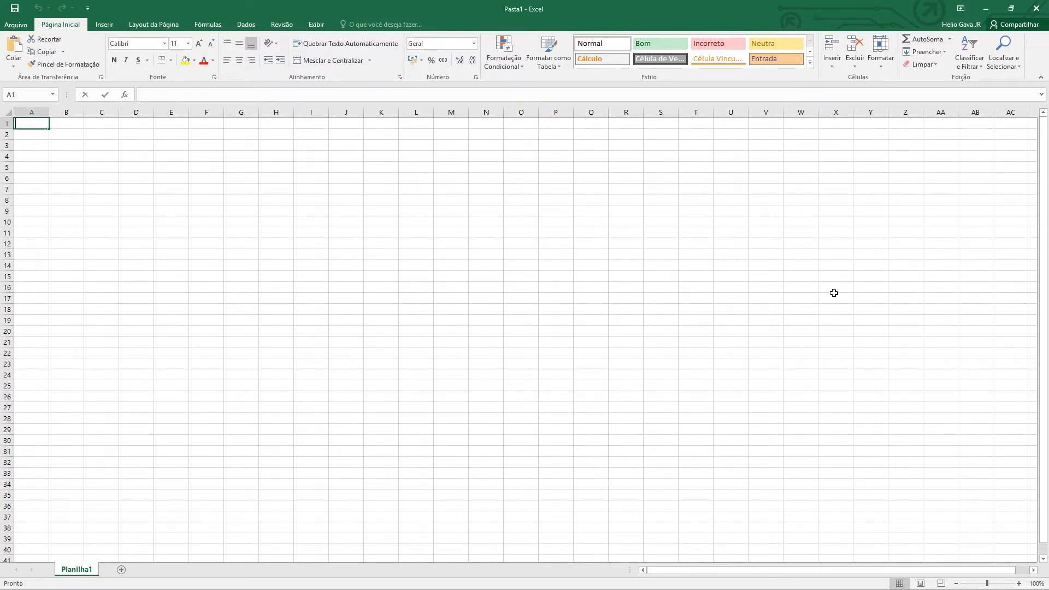
text(DIA)
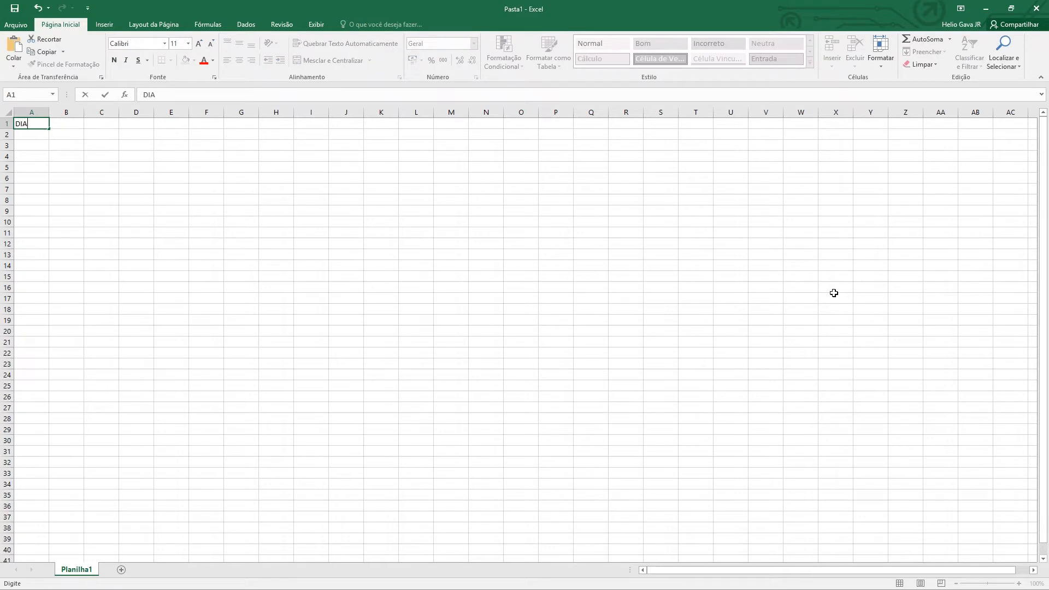
key(Tab)
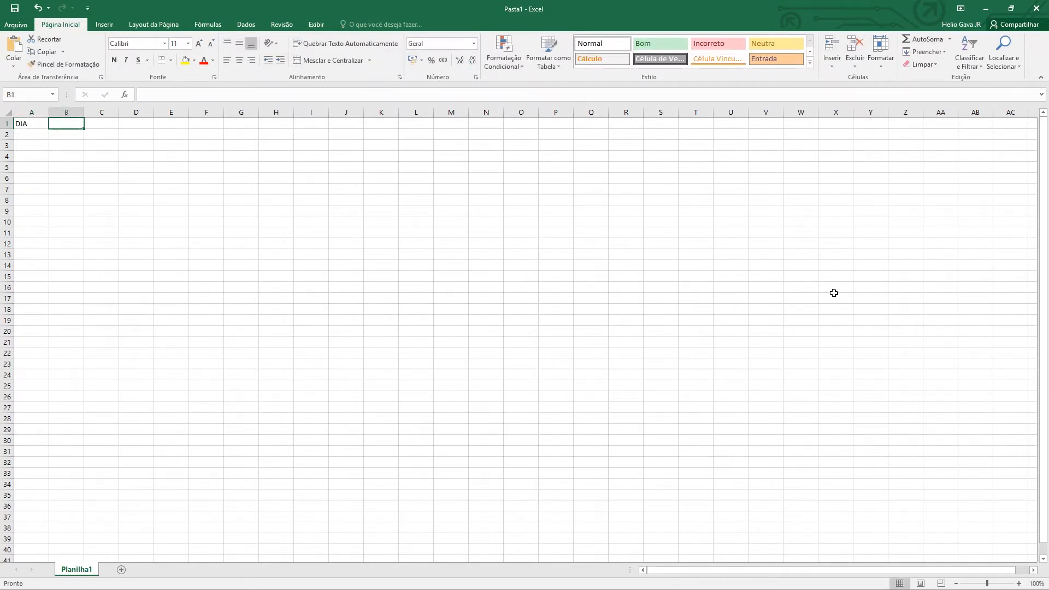
text(OPERAÇÃO)
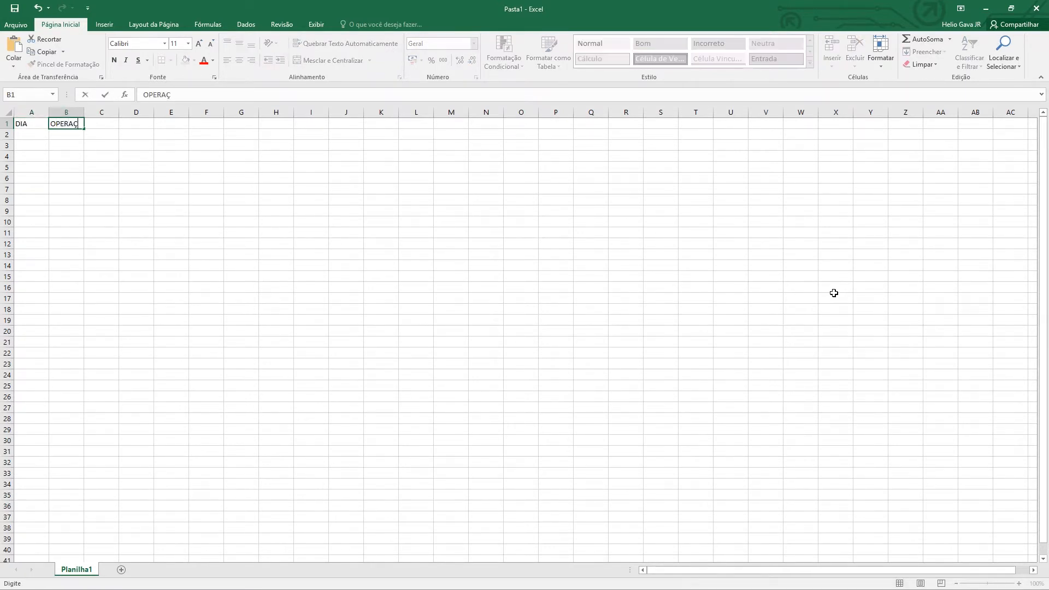
key(BackSpace)
key(BackSpace)
key(BackSpace)
key(BackSpace)
key(BackSpace)
key(BackSpace)
key(Tab)
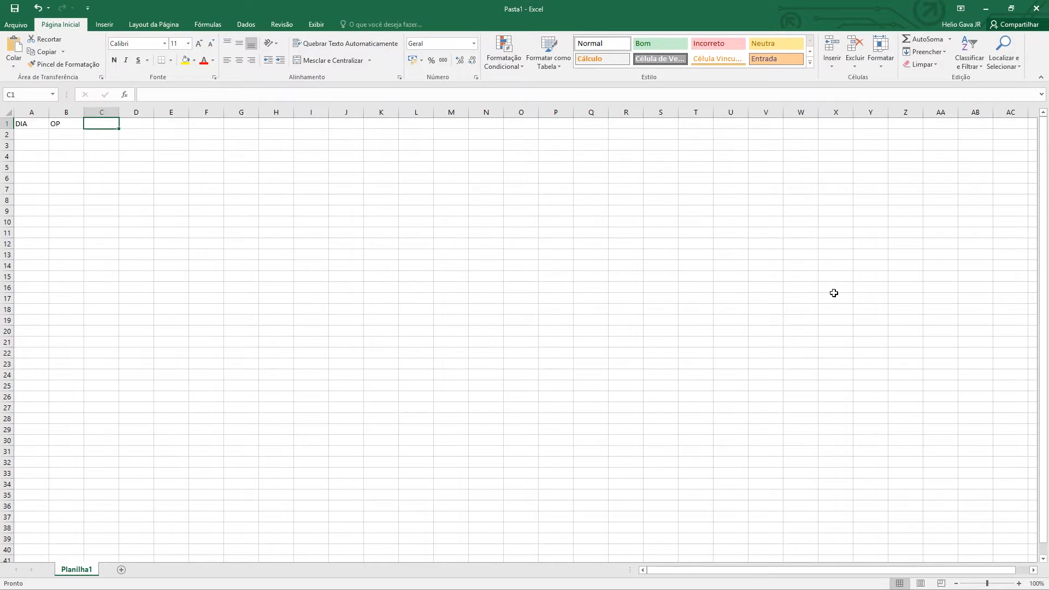
Enter TIME IN as the column header in cell C1
text(HORARIO)
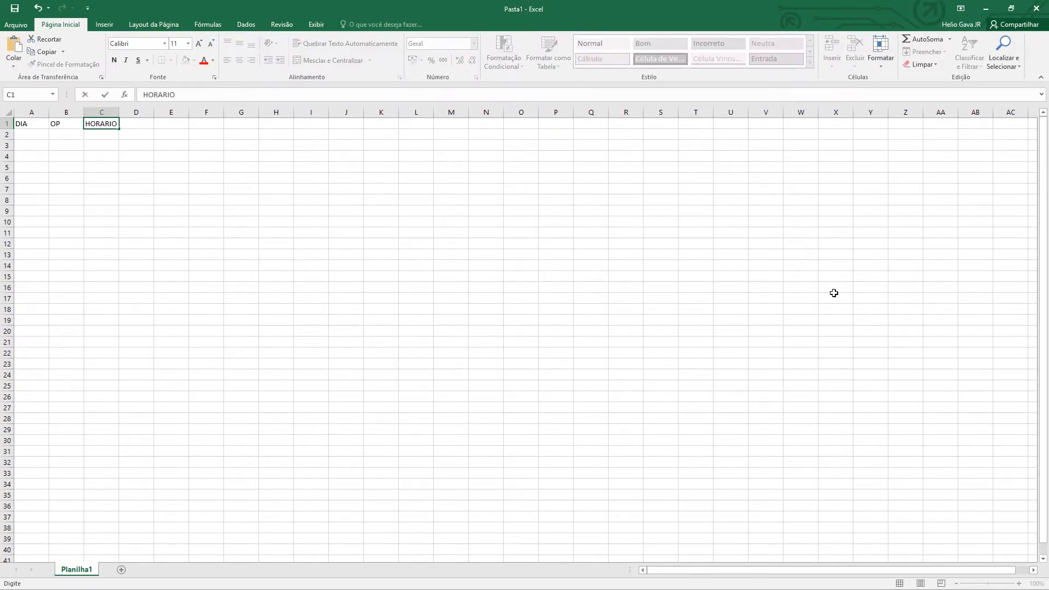
key(BackSpace)
key(BackSpace)
key(BackSpace)
key(BackSpace)
key(BackSpace)
key(BackSpace)
key(BackSpace)
text(TIME IN)
key(Tab)
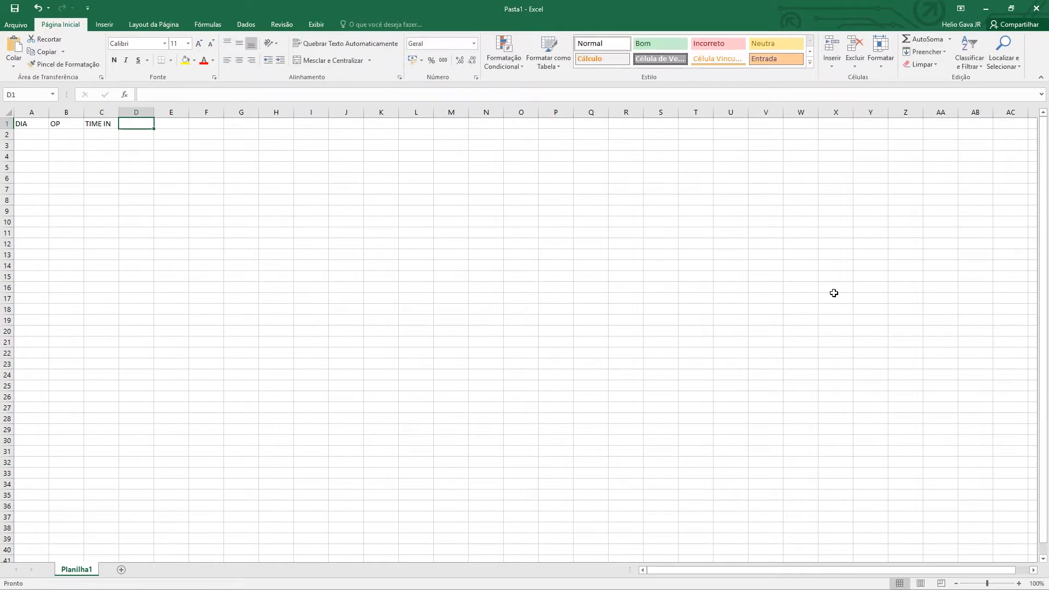
Add the headers ENTRADA in cell D1 and RP in cell E1
text(ENTRADA)
key(Tab)
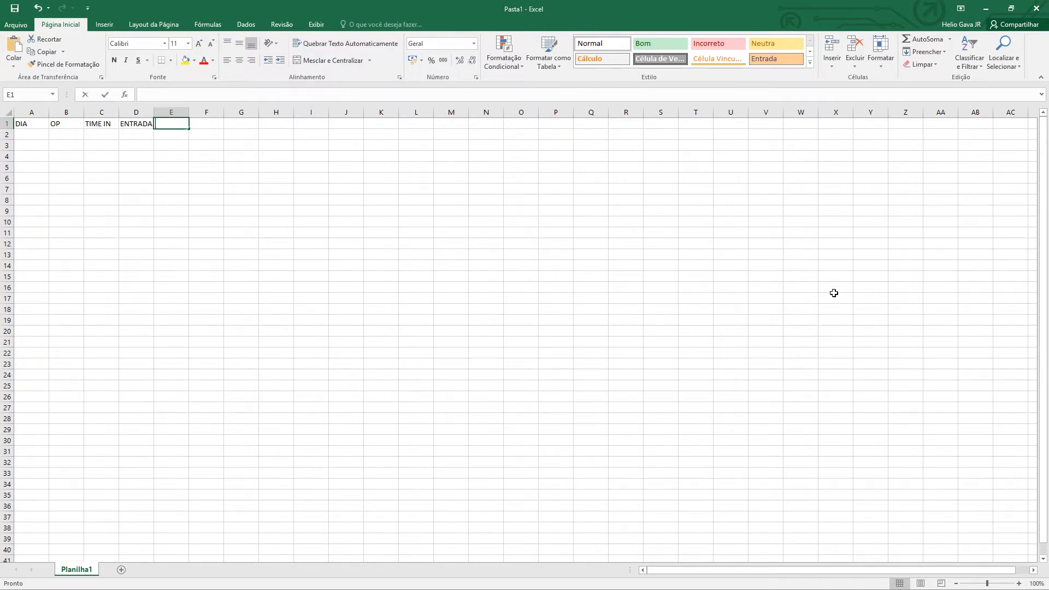
text(RP)
key(Tab)
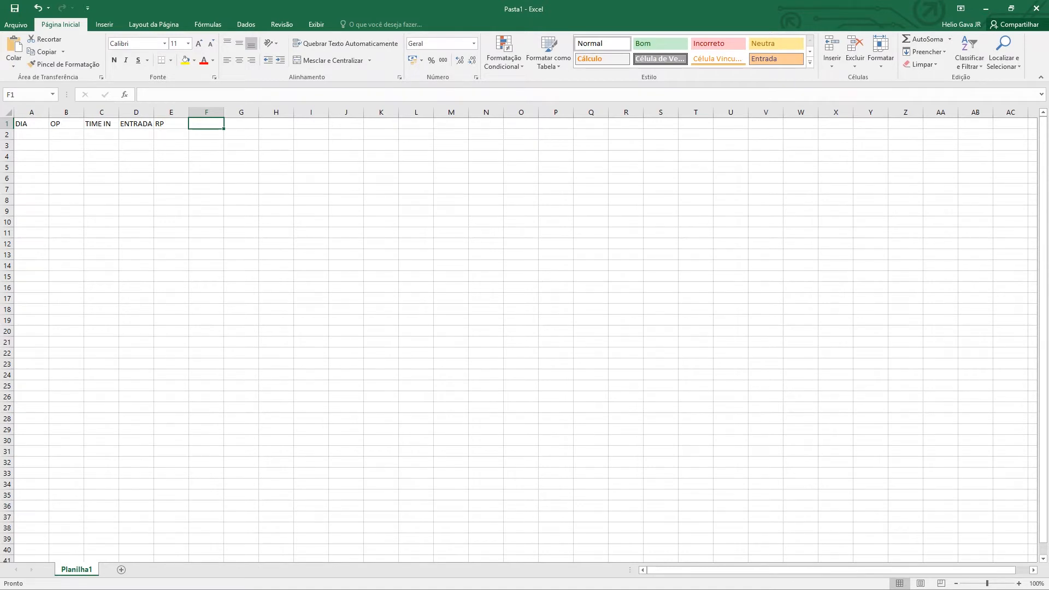
Add the headers STOP, ALVO and TIME OUT in cells F1 to H1
key(alt+Tab)
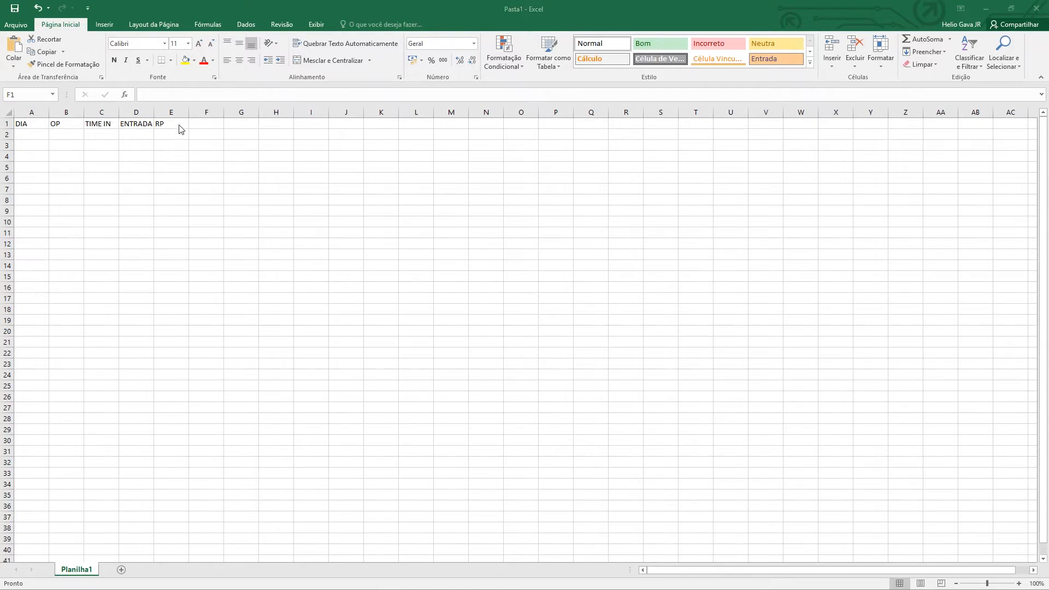
click(213, 124)
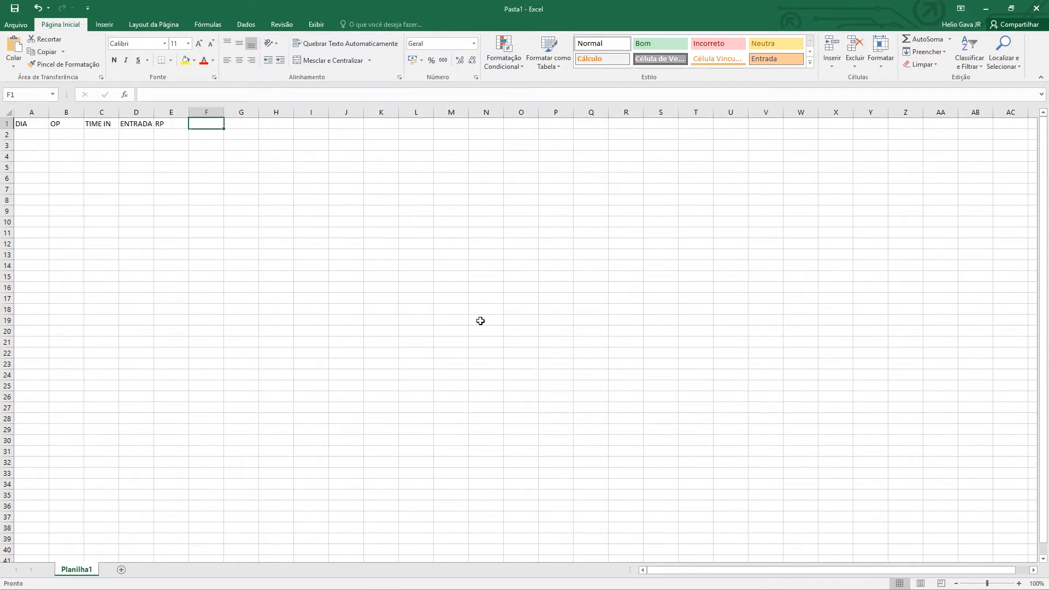
text(STOP)
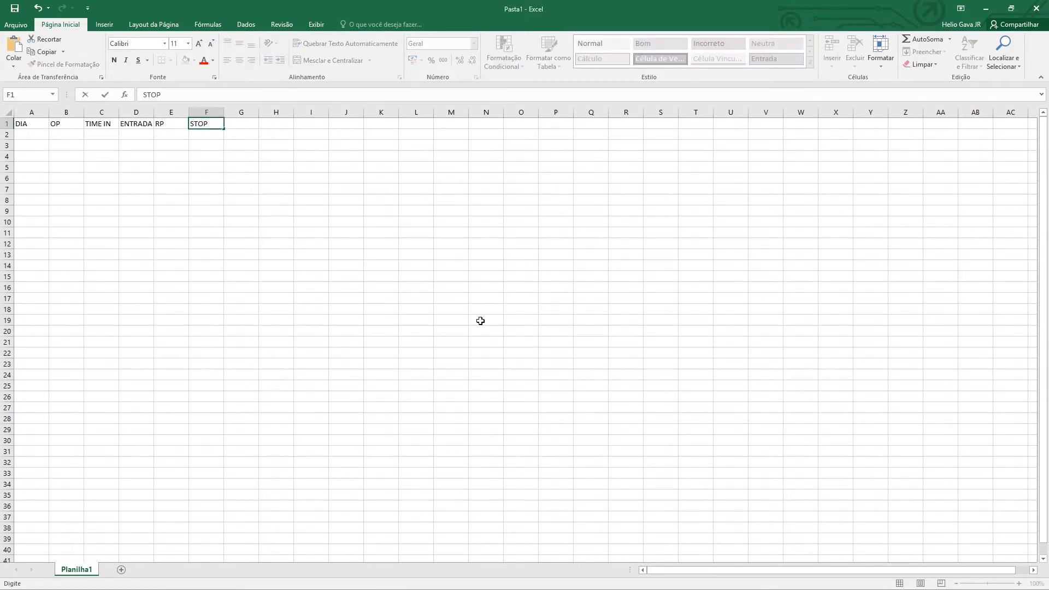
key(Tab)
text(ALVO)
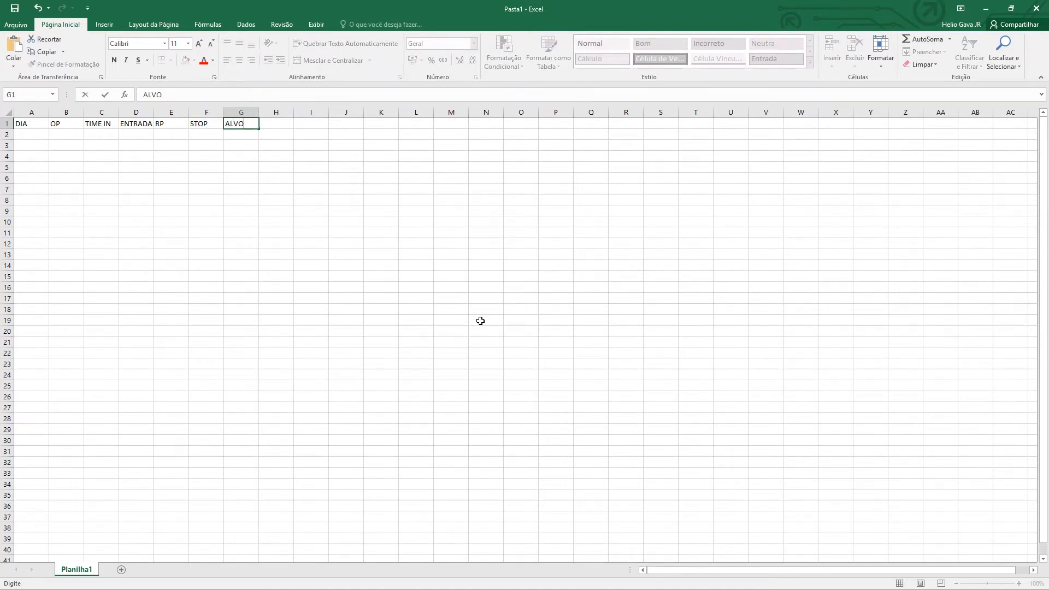
key(Tab)
text(TIM)
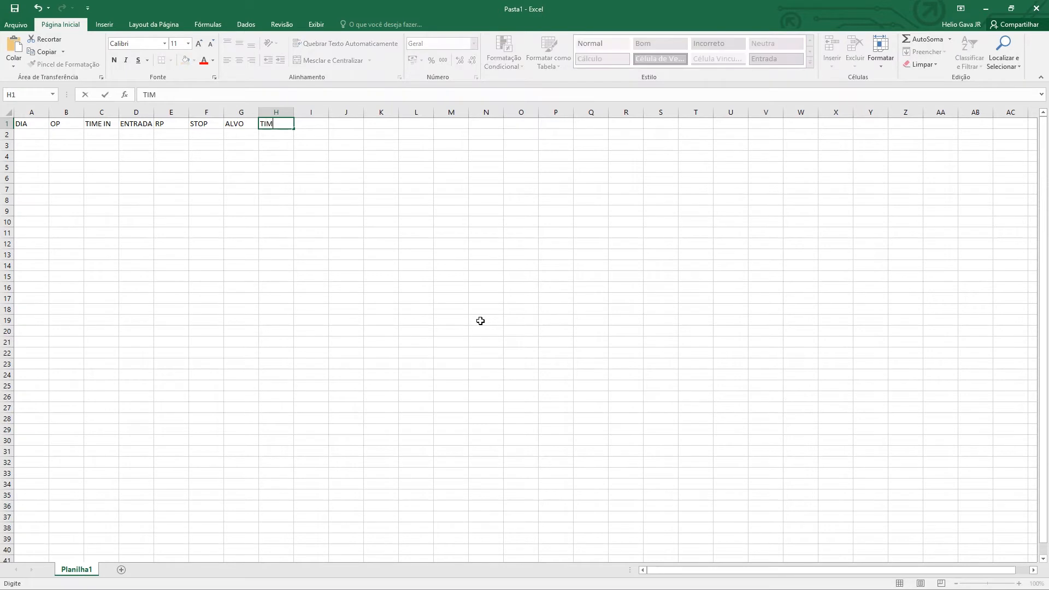
text(E OUT)
key(Tab)
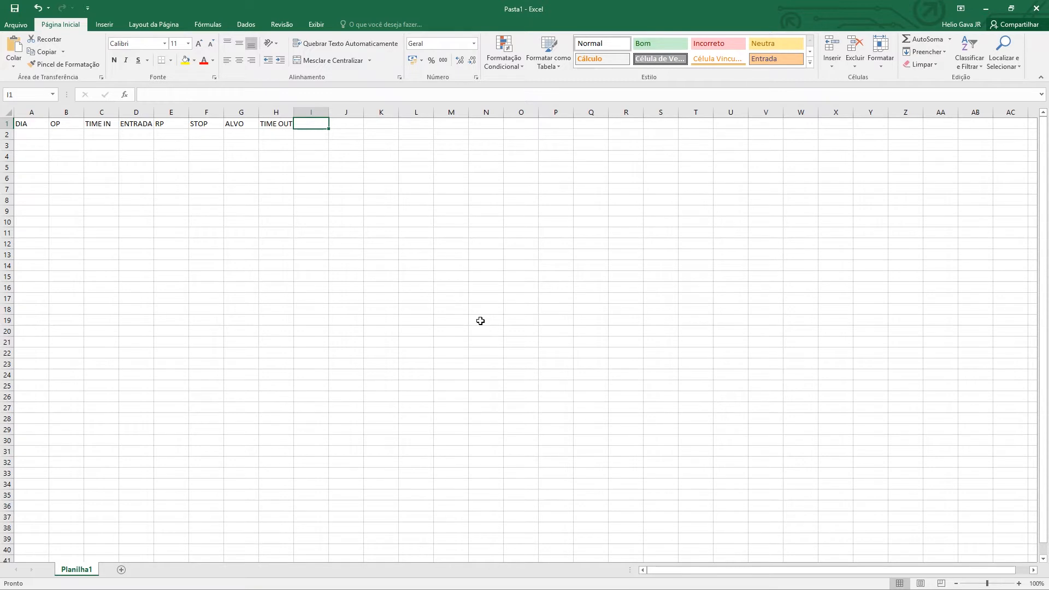
Enter PONTOS in capital letters as the header in cell I1
text(pONTOS)
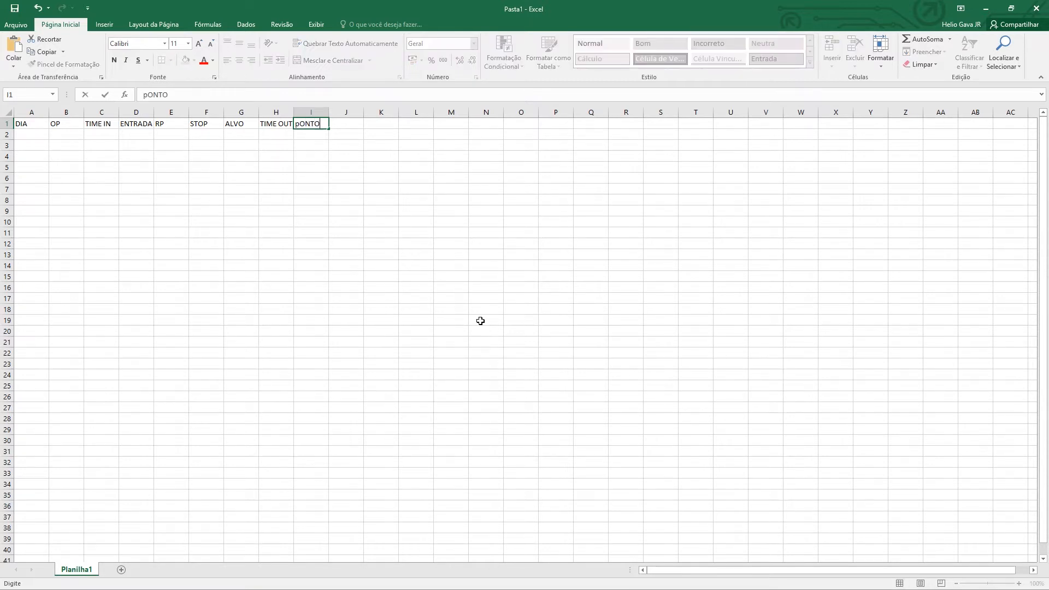
key(BackSpace)
key(BackSpace)
key(BackSpace)
key(BackSpace)
key(BackSpace)
key(BackSpace)
text(ponto)
key(BackSpace)
key(BackSpace)
key(BackSpace)
key(BackSpace)
key(BackSpace)
text(PONTOS)
key(Tab)
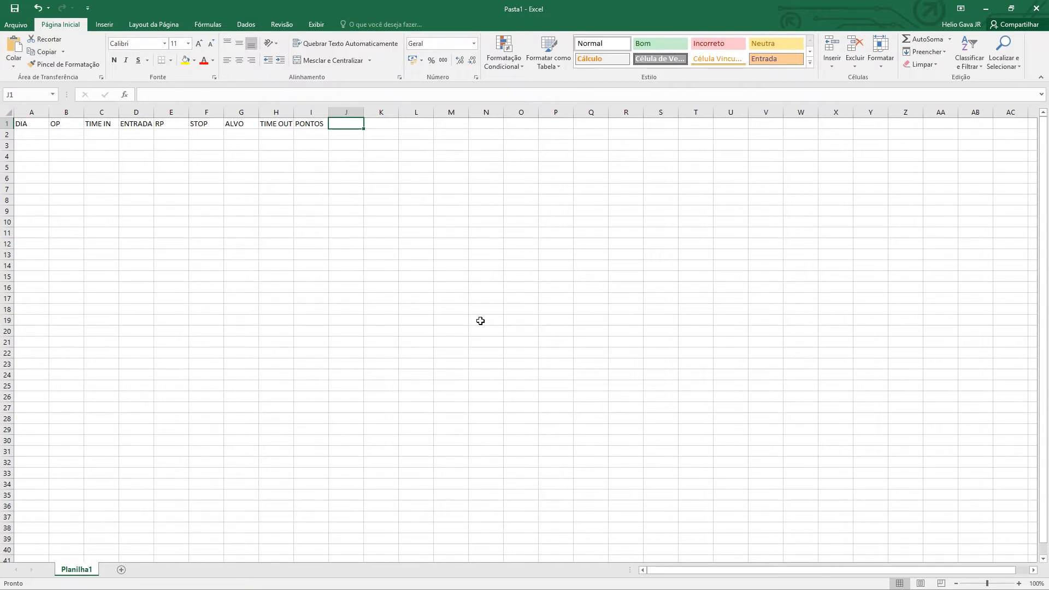
Add the headers RES, OBS and TIME in cells J1 to L1
text(RES)
key(Return)
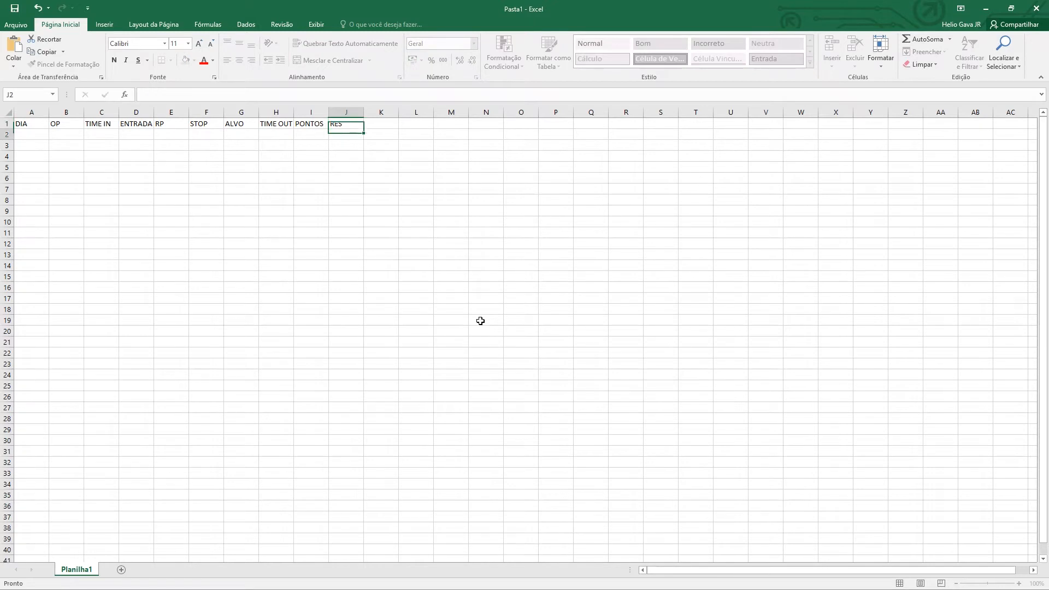
key(Up)
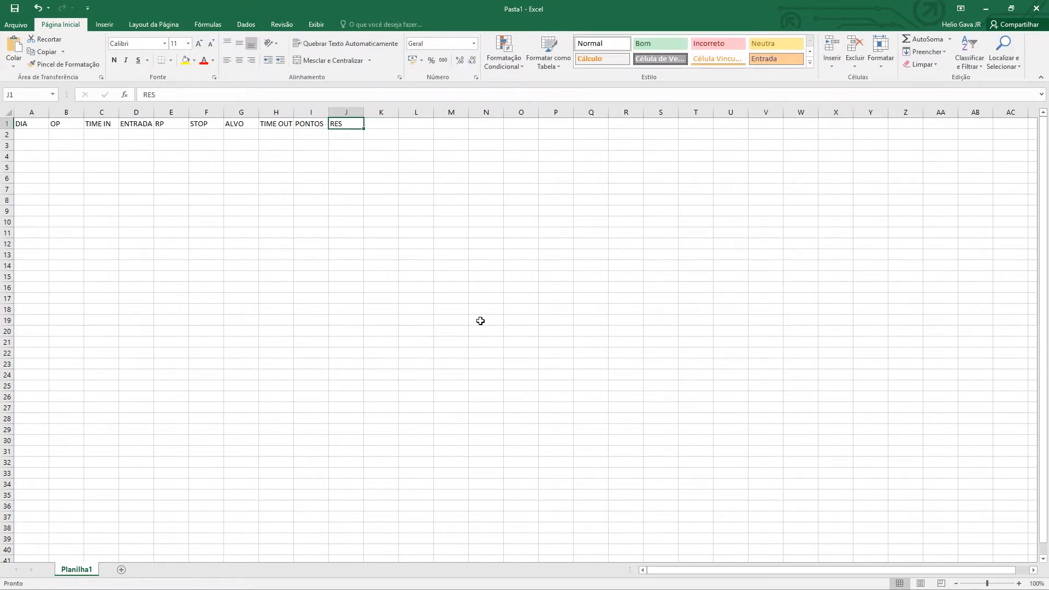
key(Right)
text(O)
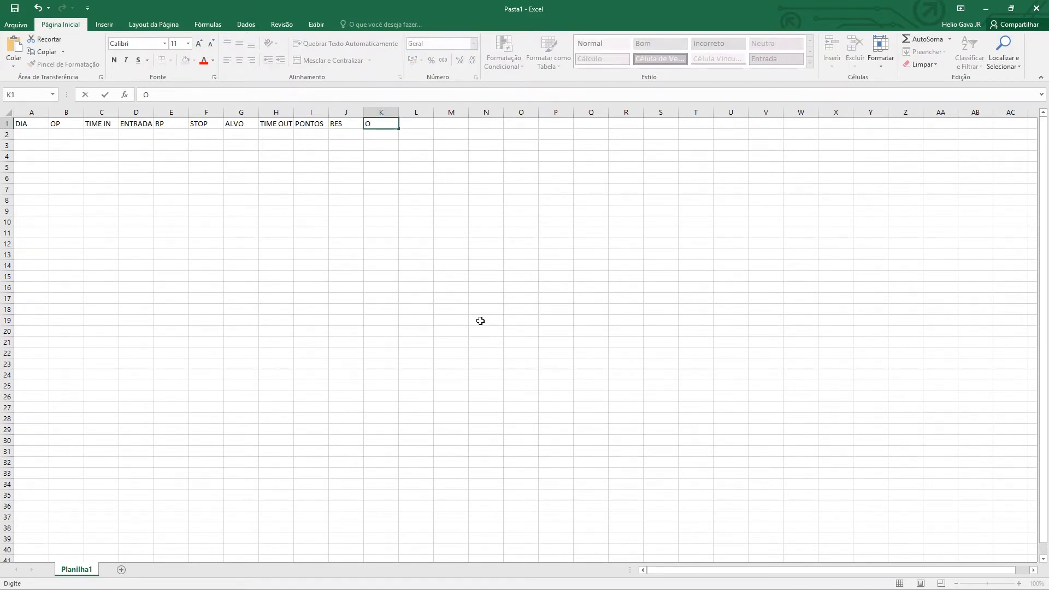
text(BS)
key(Right)
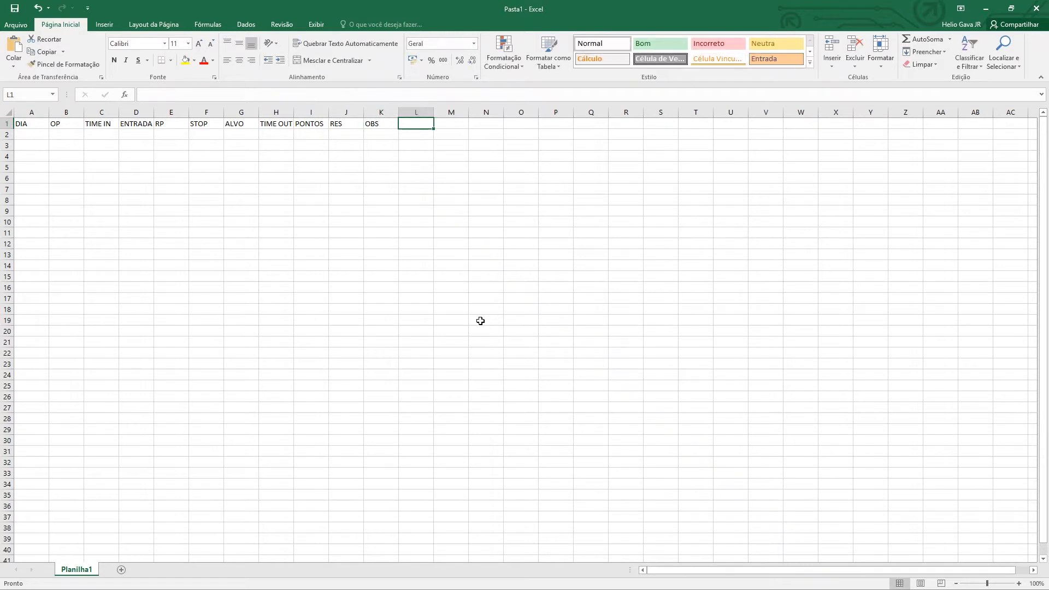
text(TIME)
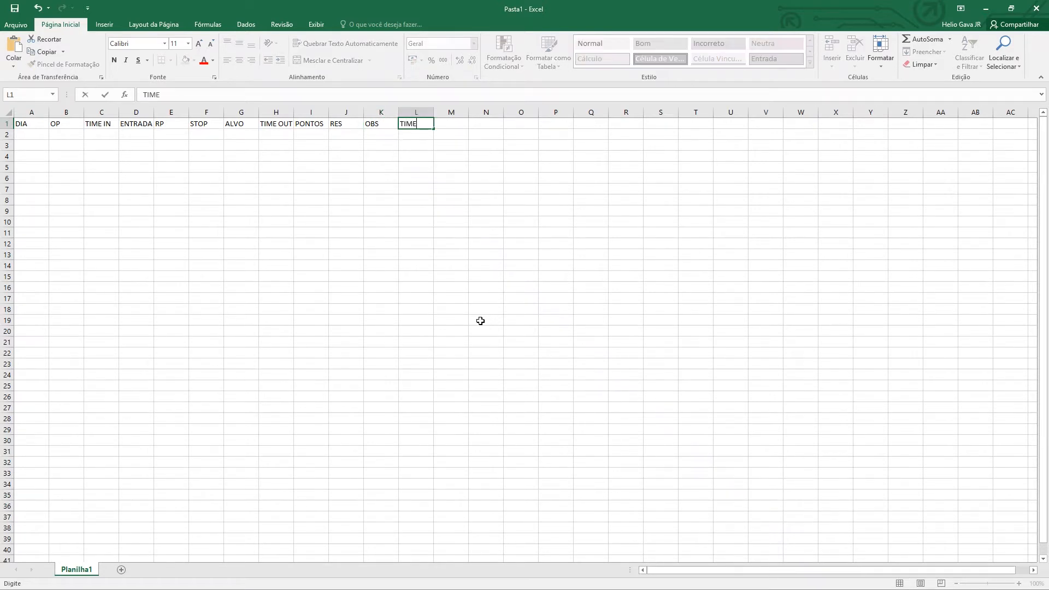
key(Return)
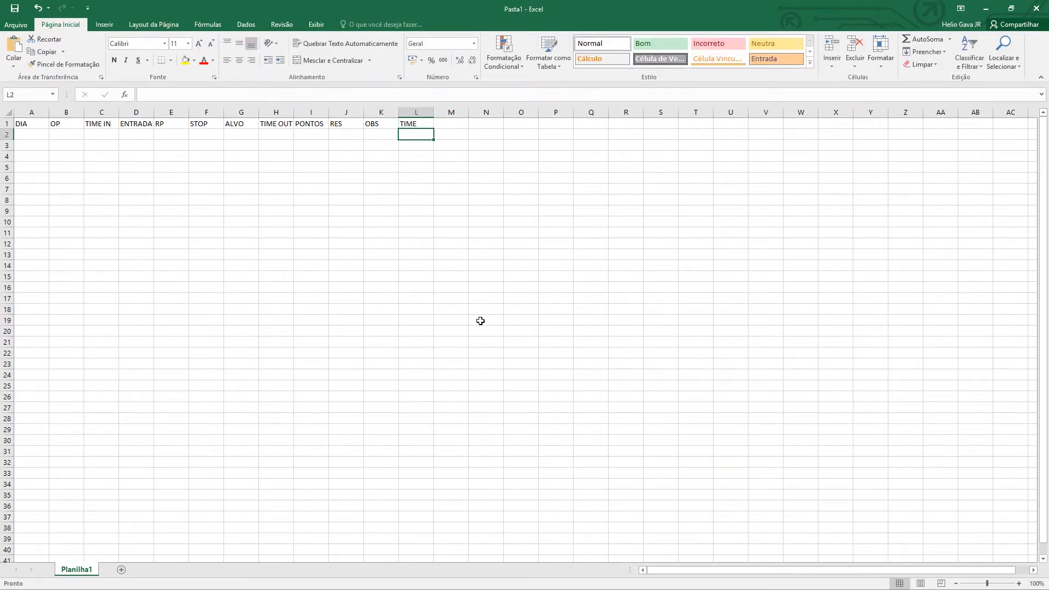
Give the whole header row 1 a dark blue-grey fill and white text
click(4, 123)
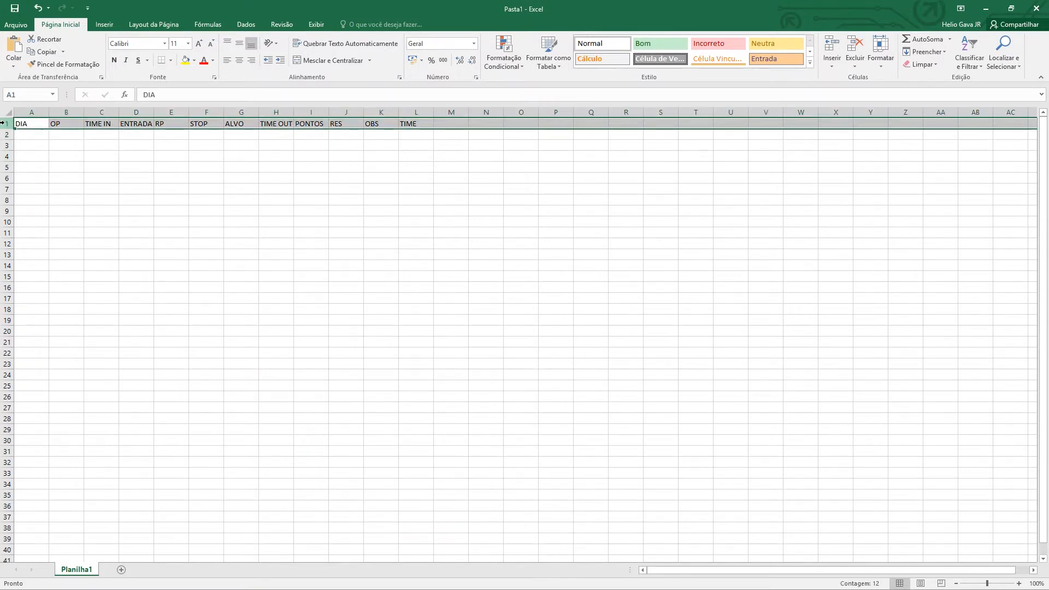
click(192, 59)
click(214, 87)
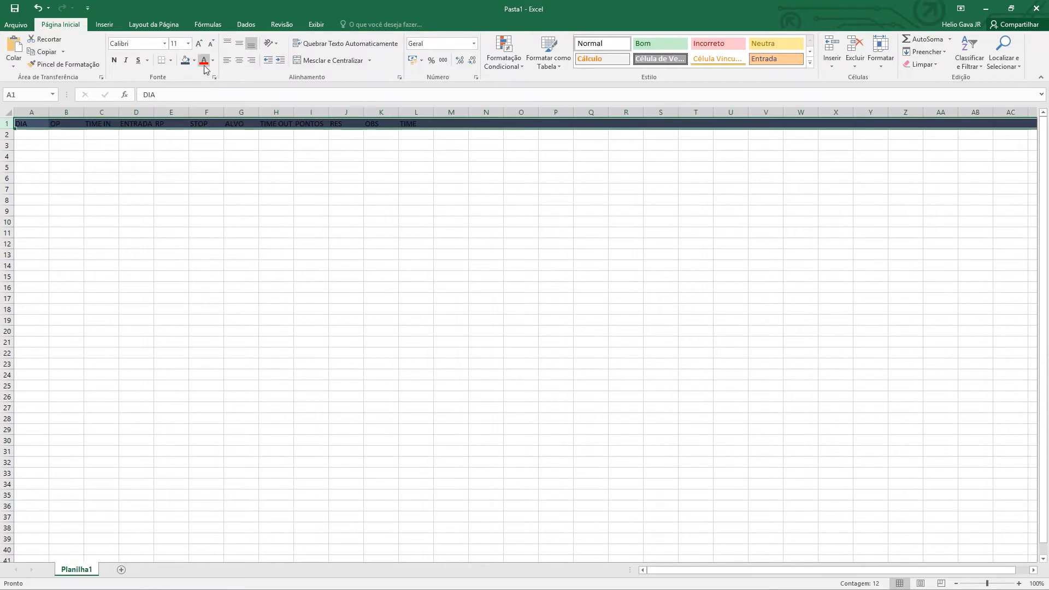
click(212, 60)
click(208, 100)
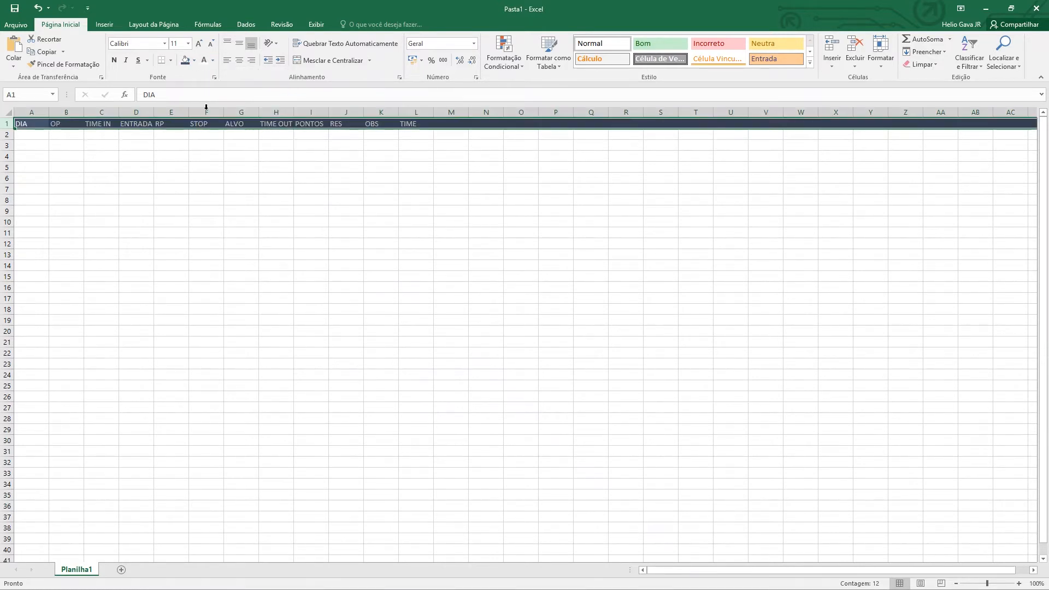
Centre the text in header row 1 and enlarge its font to size 14
click(239, 60)
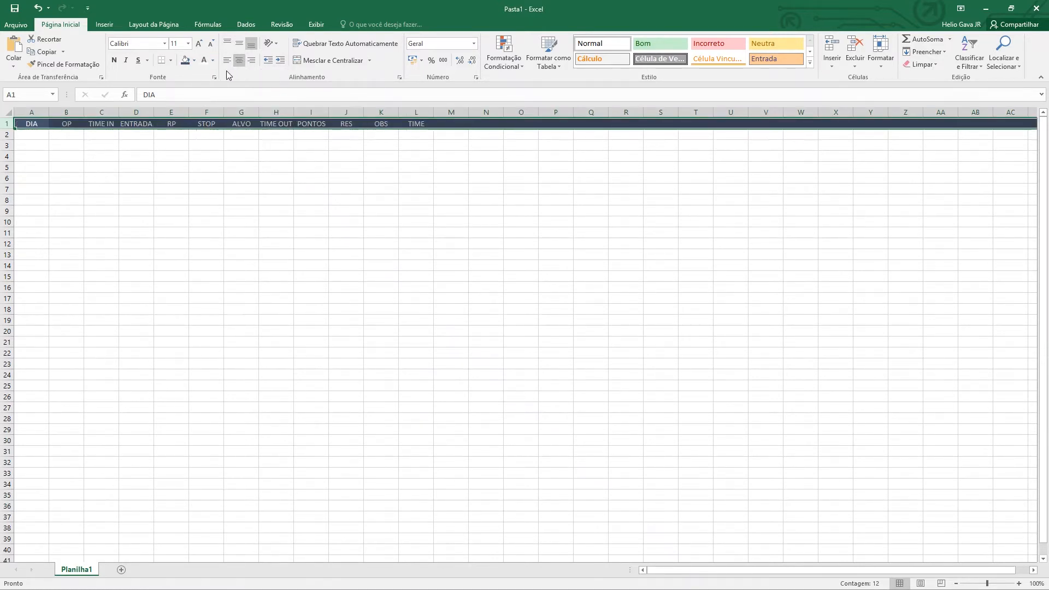
click(198, 43)
click(197, 44)
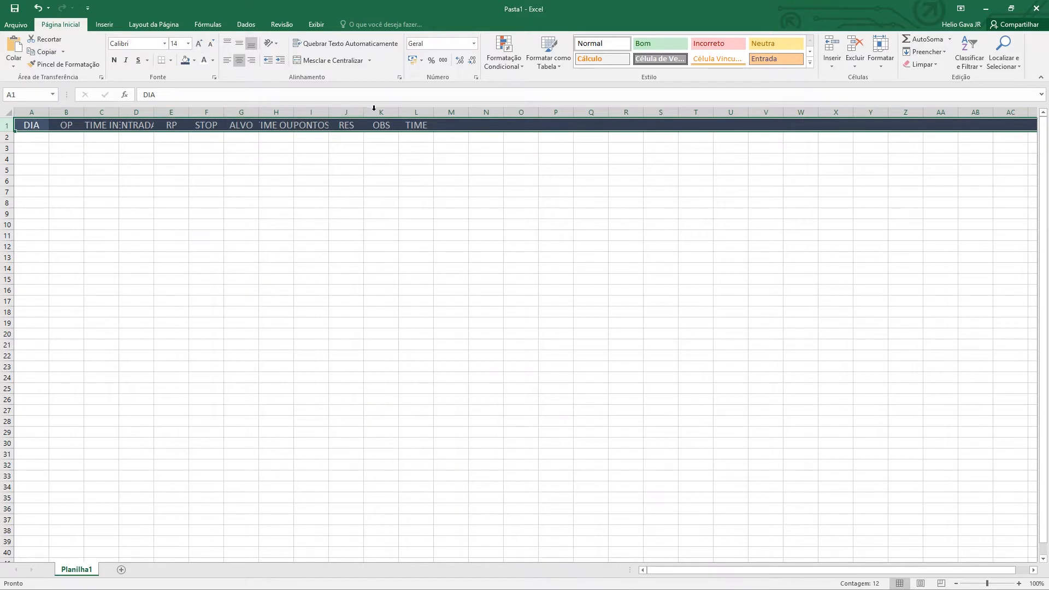
Resize columns C through L so that each fits its header text closely
drag(433, 112, 425, 112)
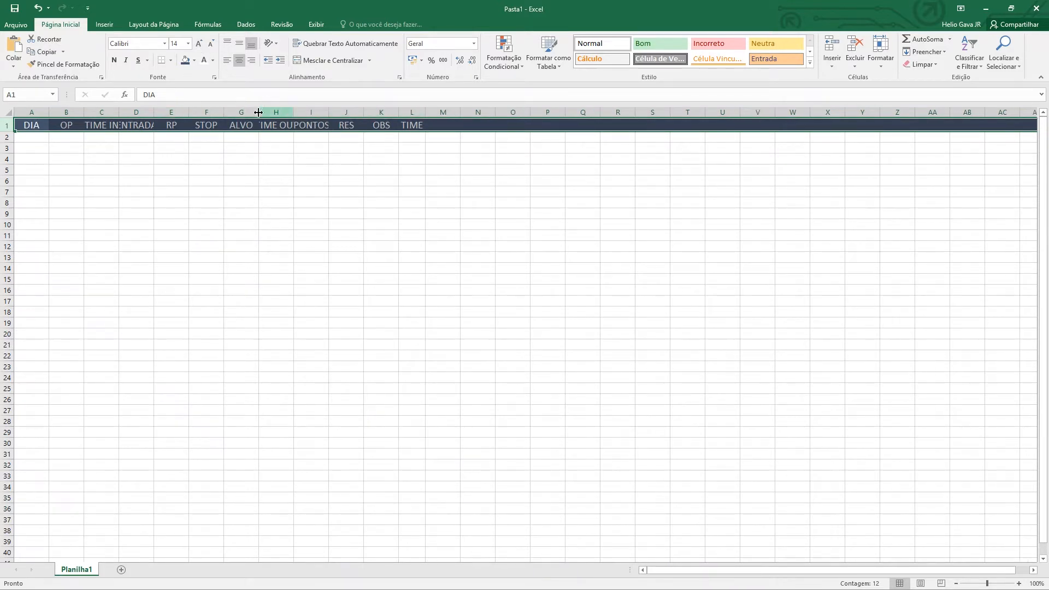
drag(294, 112, 306, 112)
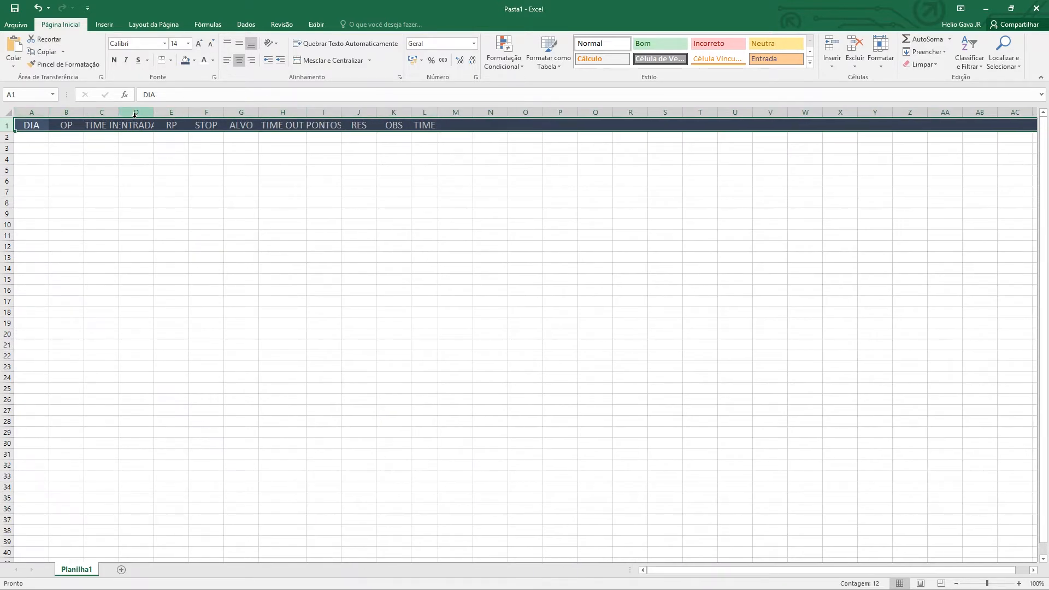
drag(119, 112, 240, 112)
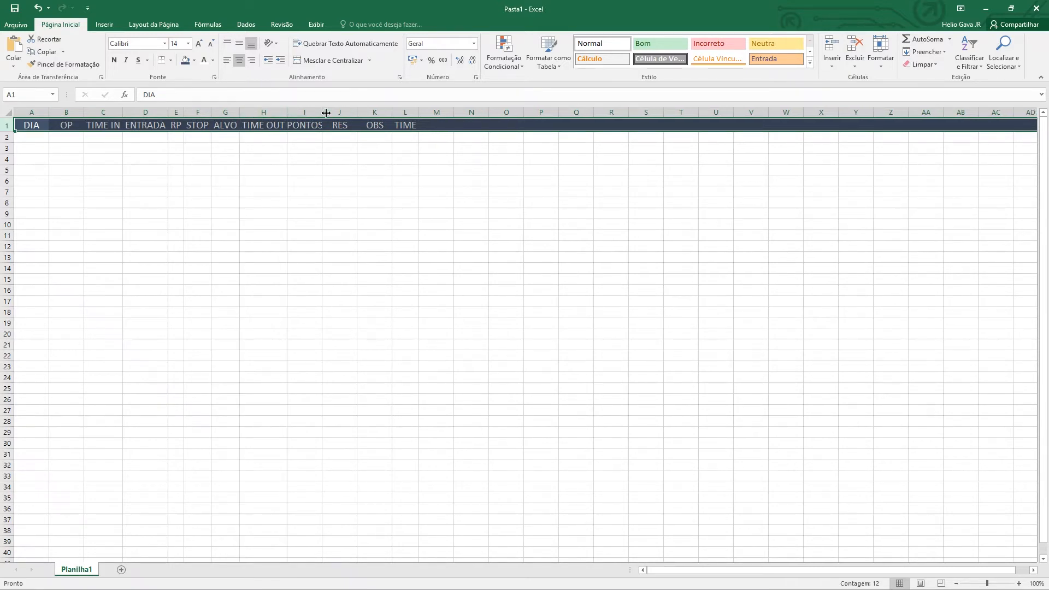
drag(323, 112, 371, 112)
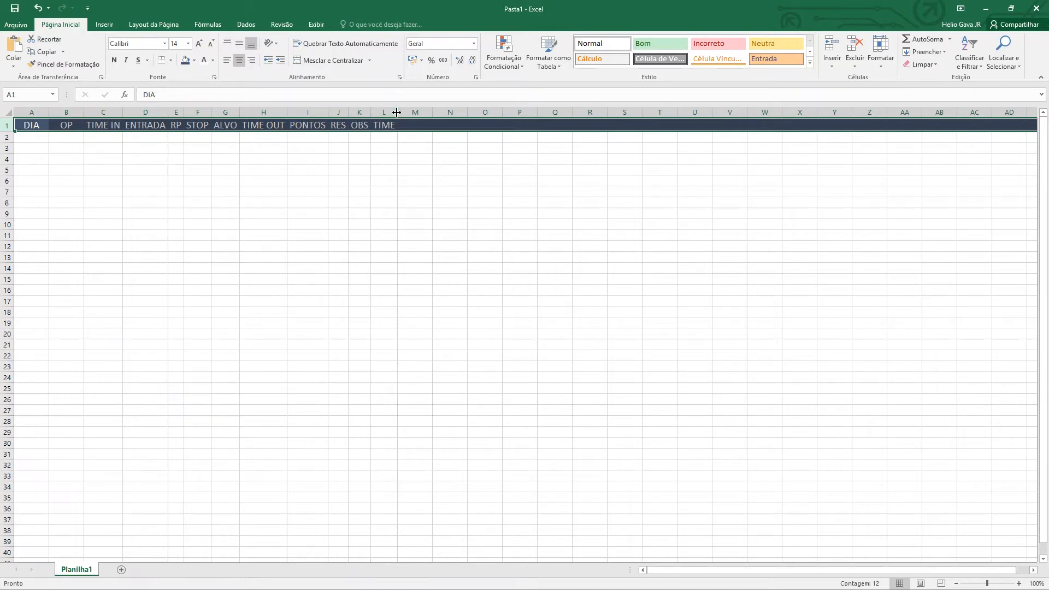
Start the first record in row 2 with the date 01/02/2018 under DIA and v under OP
click(43, 138)
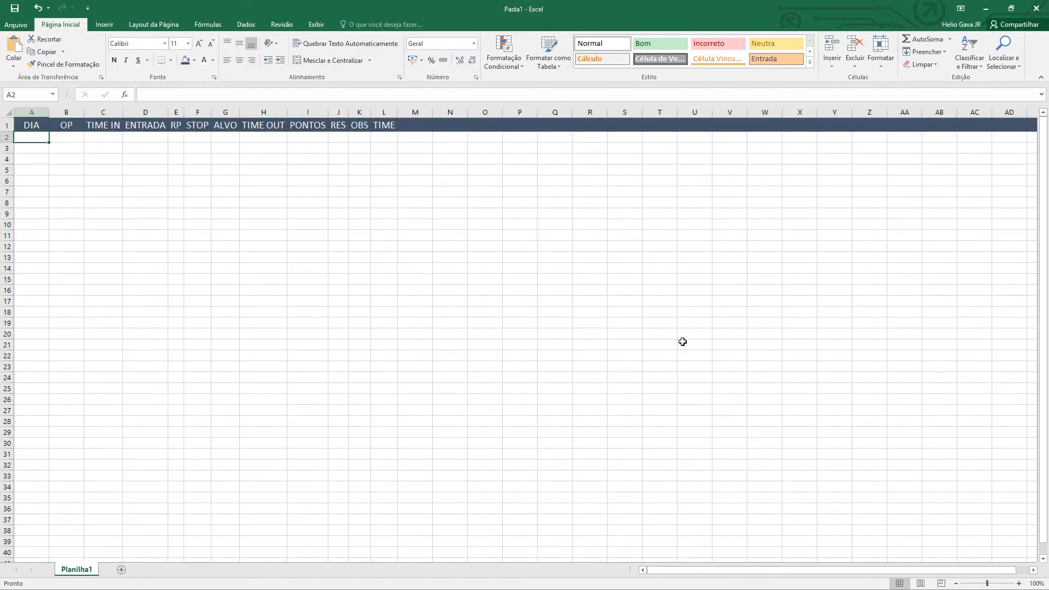
text(01)
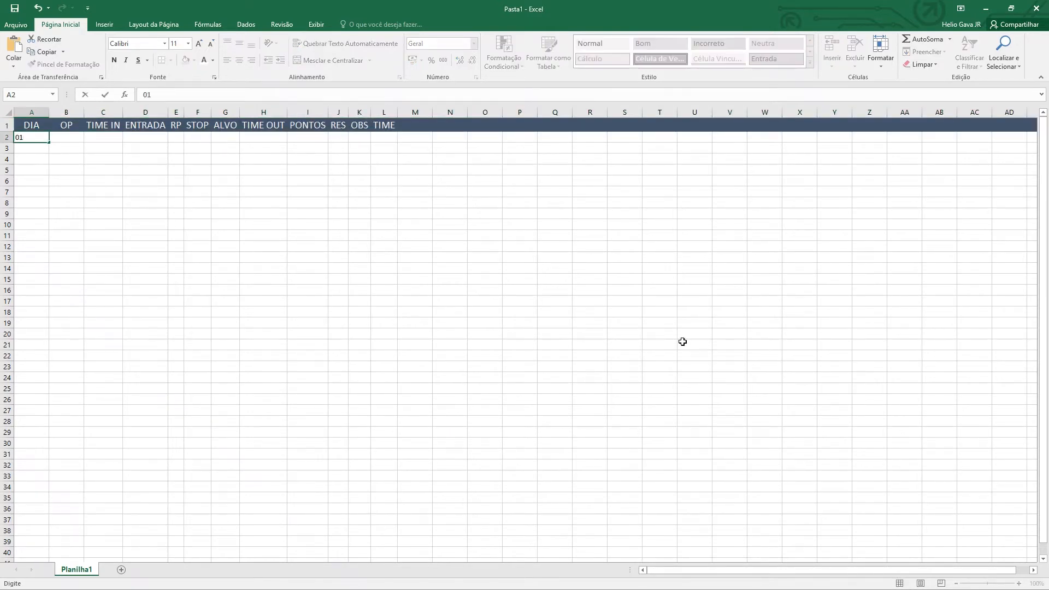
text(/02/2018)
key(Tab)
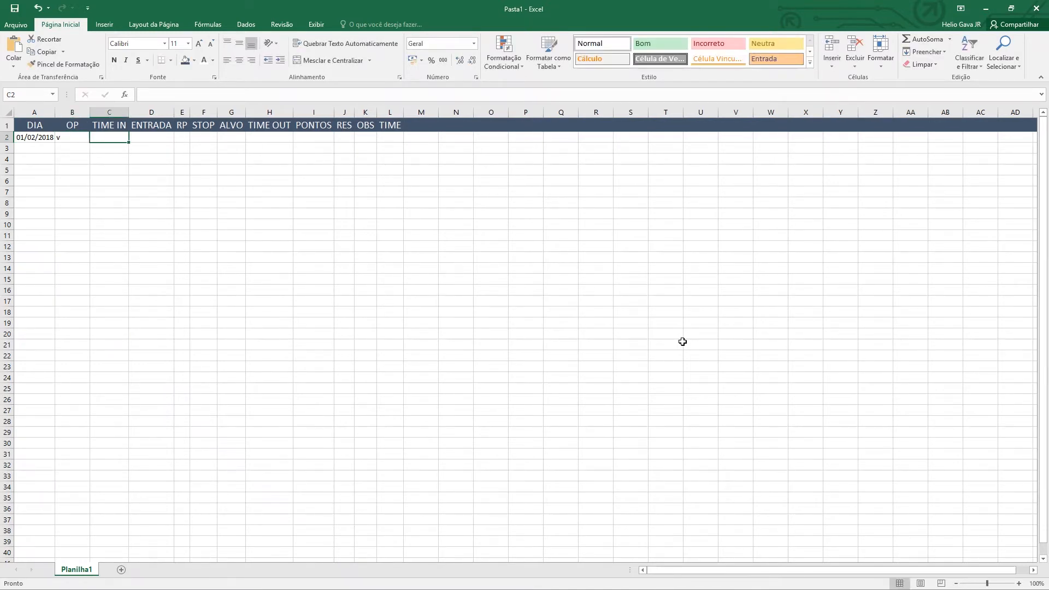
Change the operation code in B2 to an uppercase V
text(v)
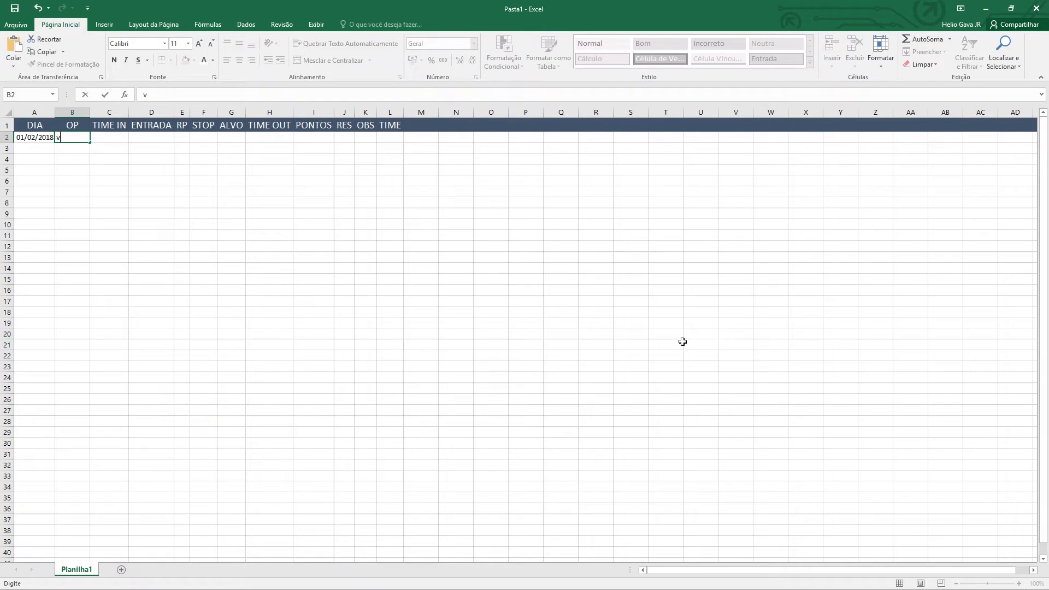
key(BackSpace)
text(V)
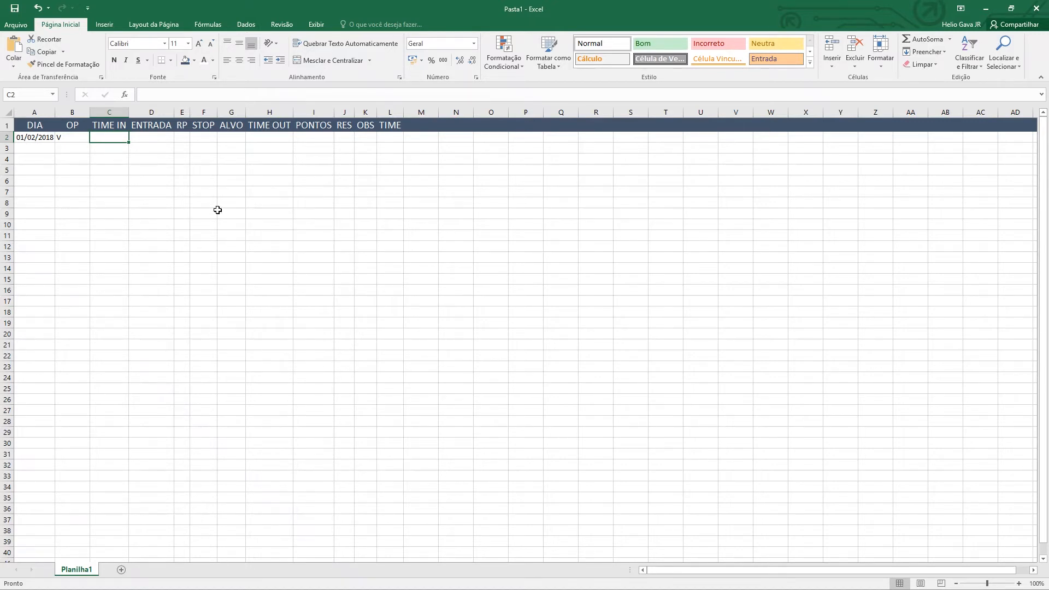
Enter 16:48 under TIME IN and 85980 under ENTRADA for the record in row 2
text(16:)
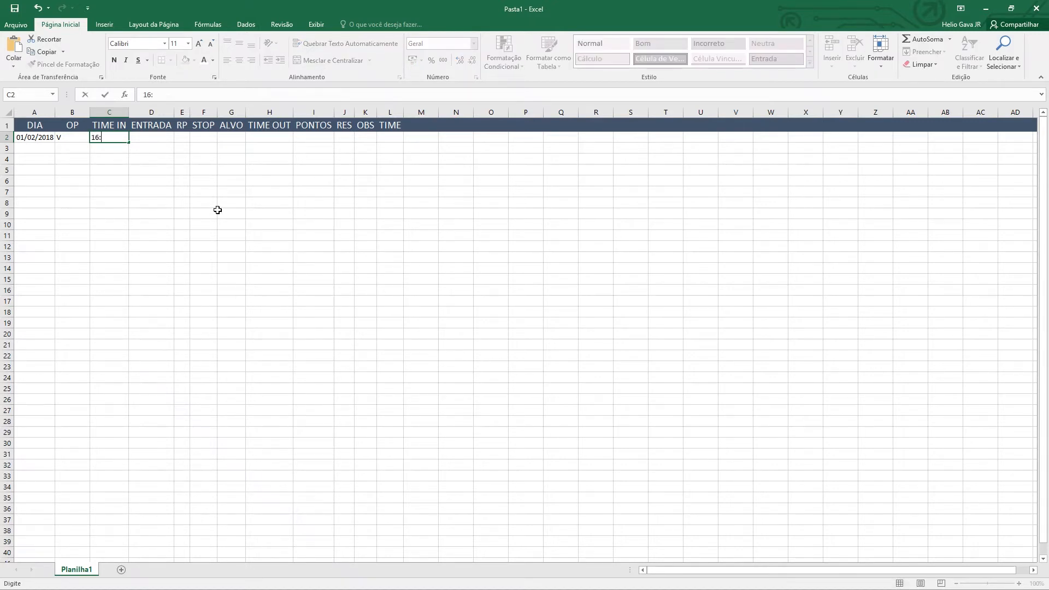
text(48)
key(Tab)
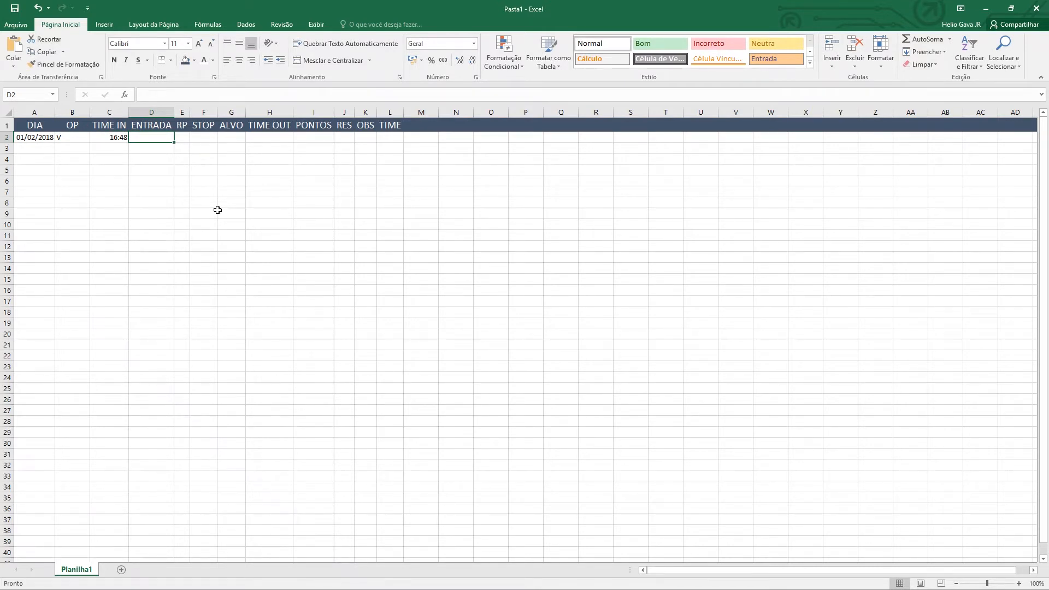
text(85980)
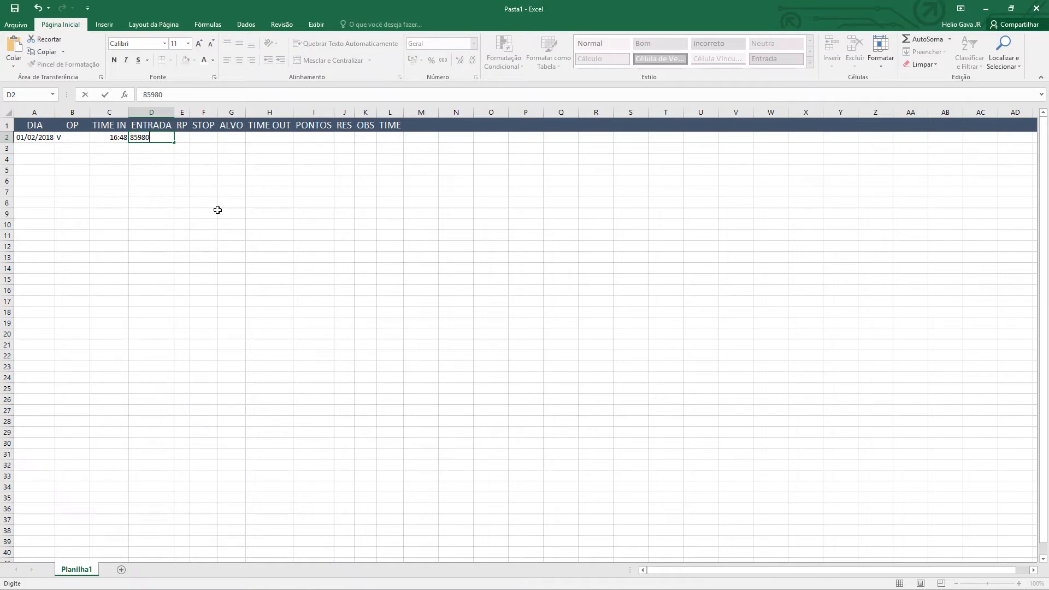
key(Tab)
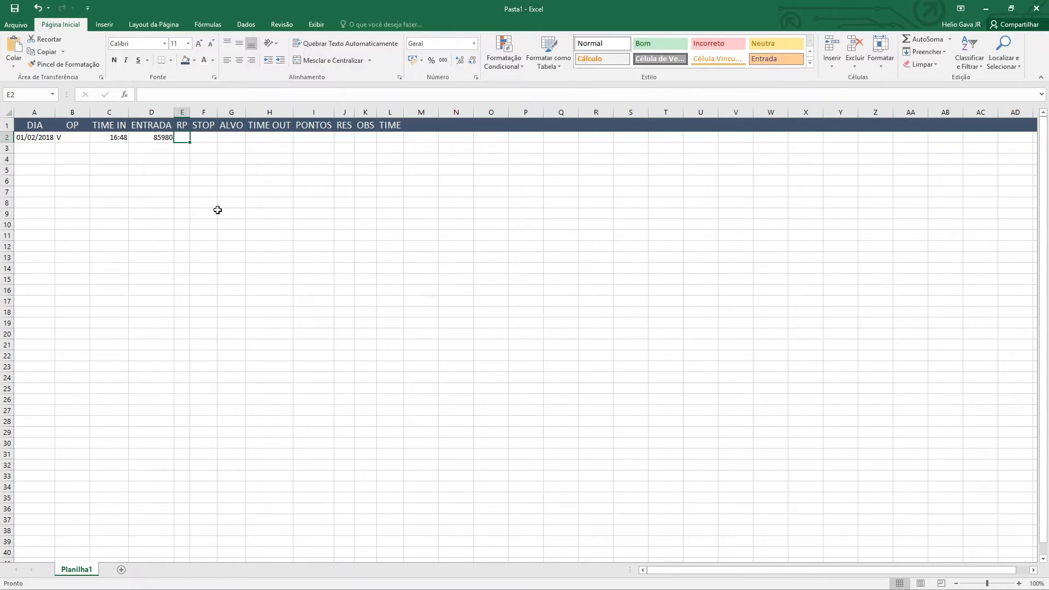
key(Tab)
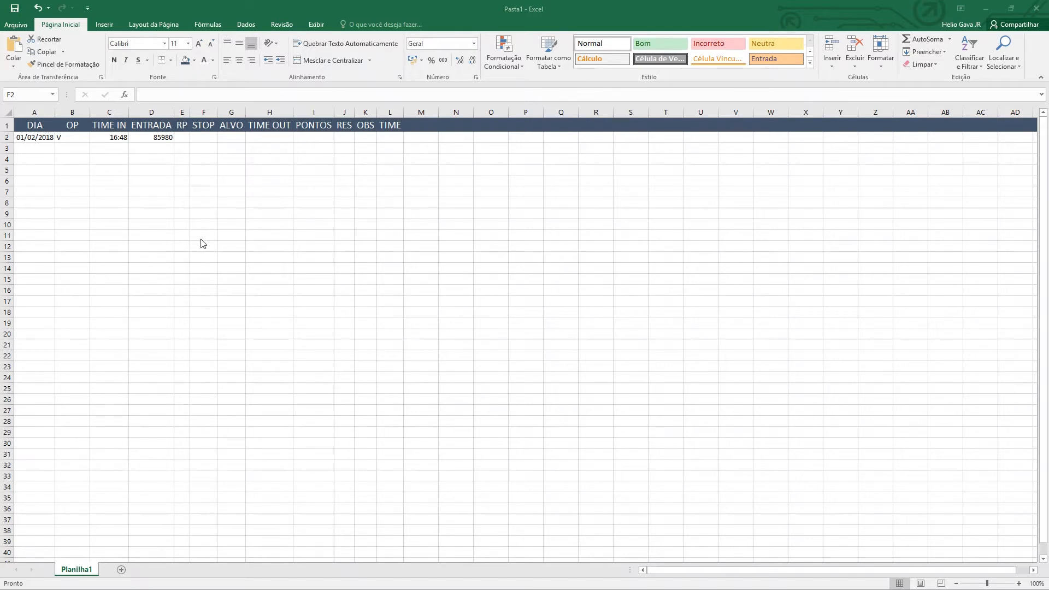
click(181, 140)
click(182, 139)
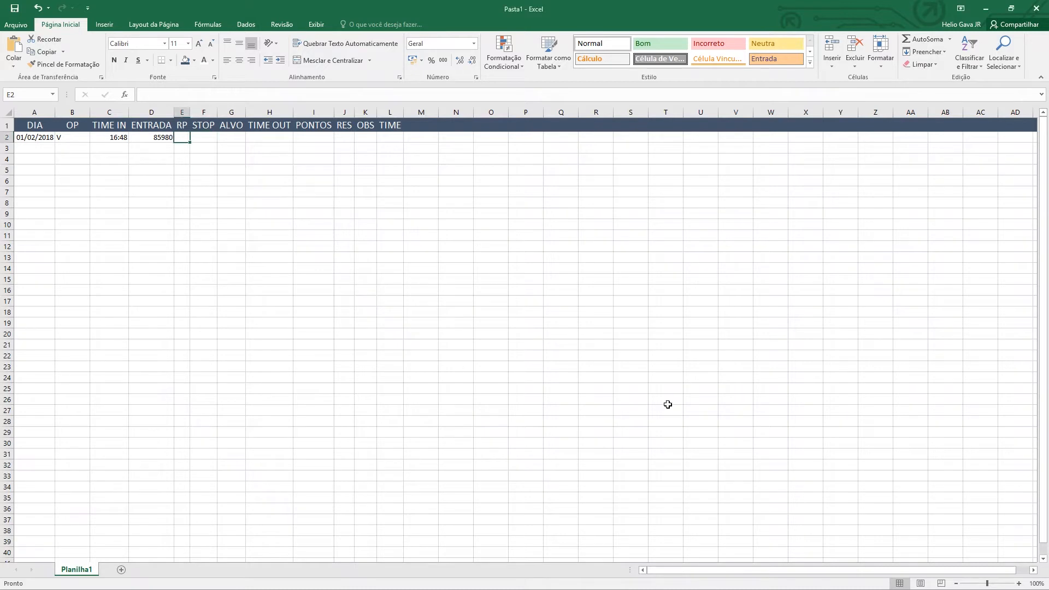
text(=se)
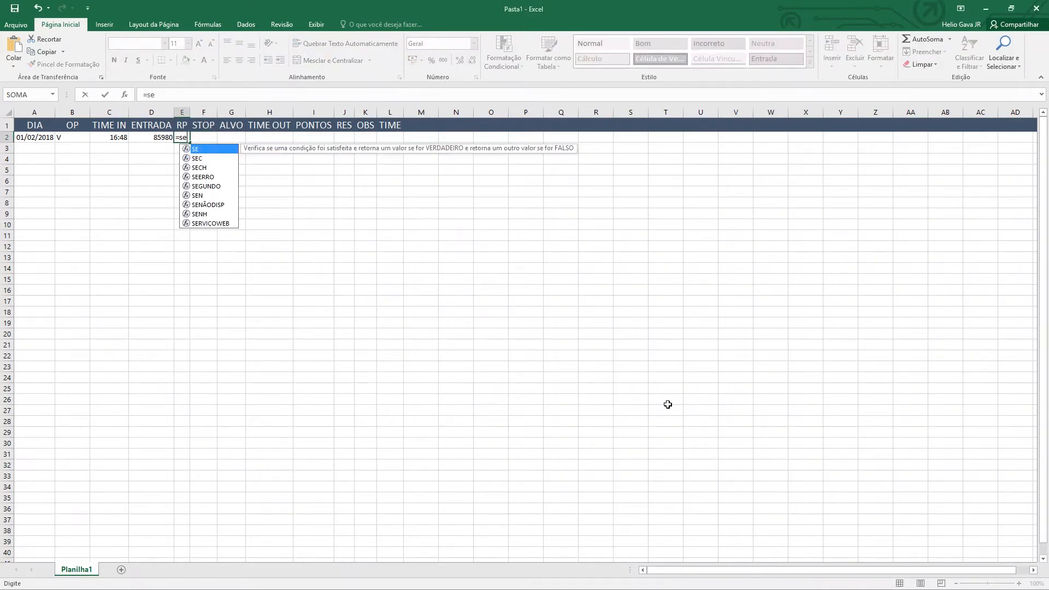
key(Escape)
key(Escape)
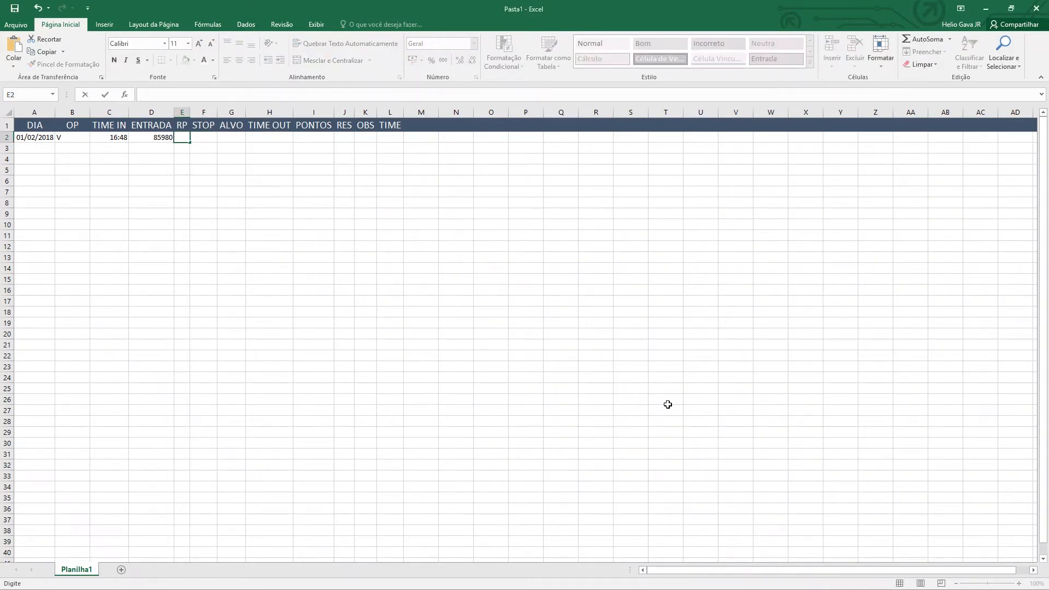
Start an SE formula in RP cell E2 with the logical test B2='V'
text(=SE)
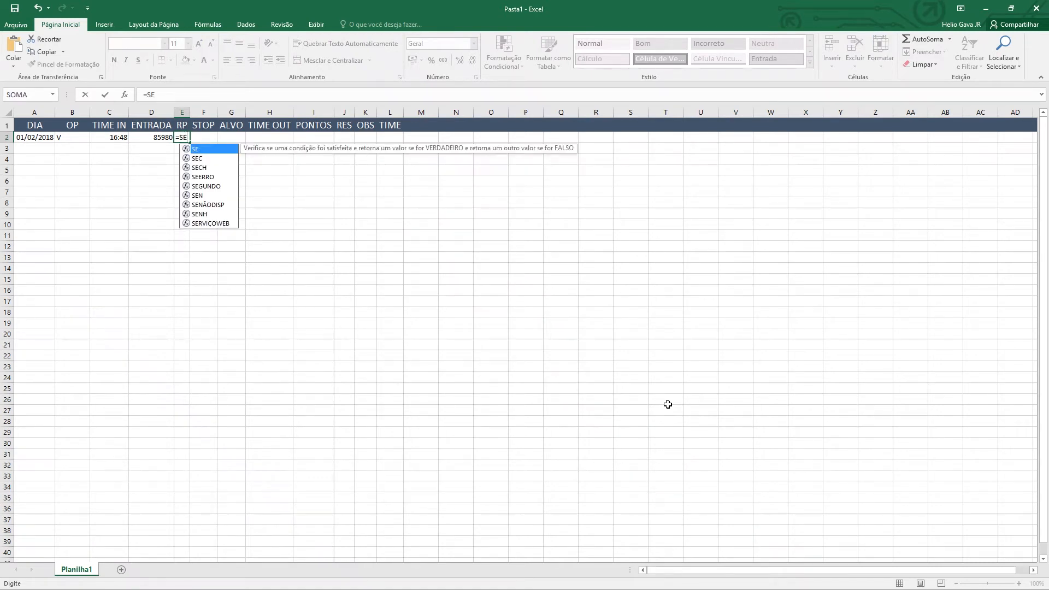
text(()
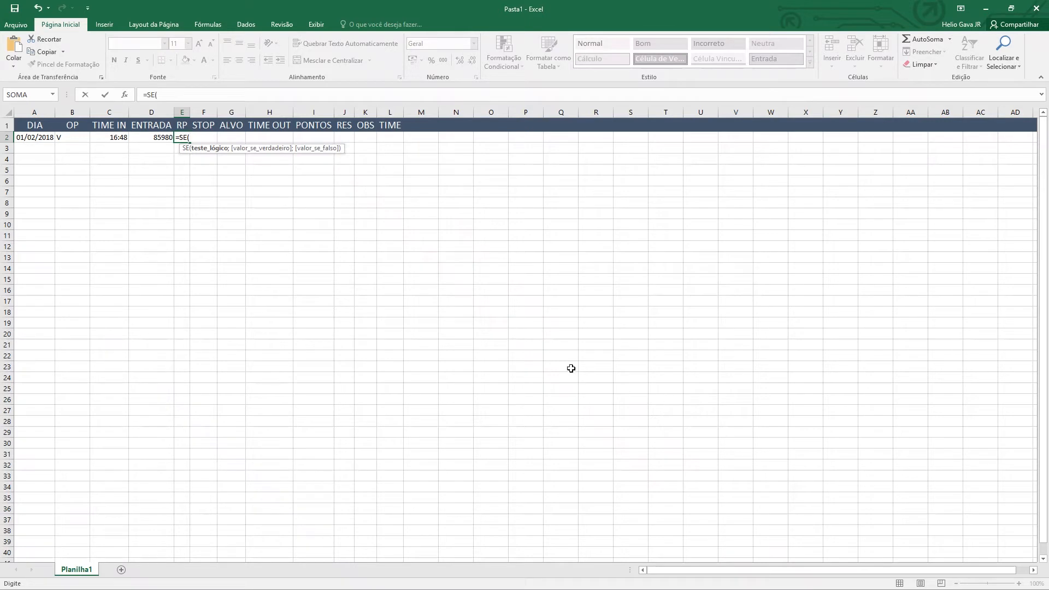
click(78, 138)
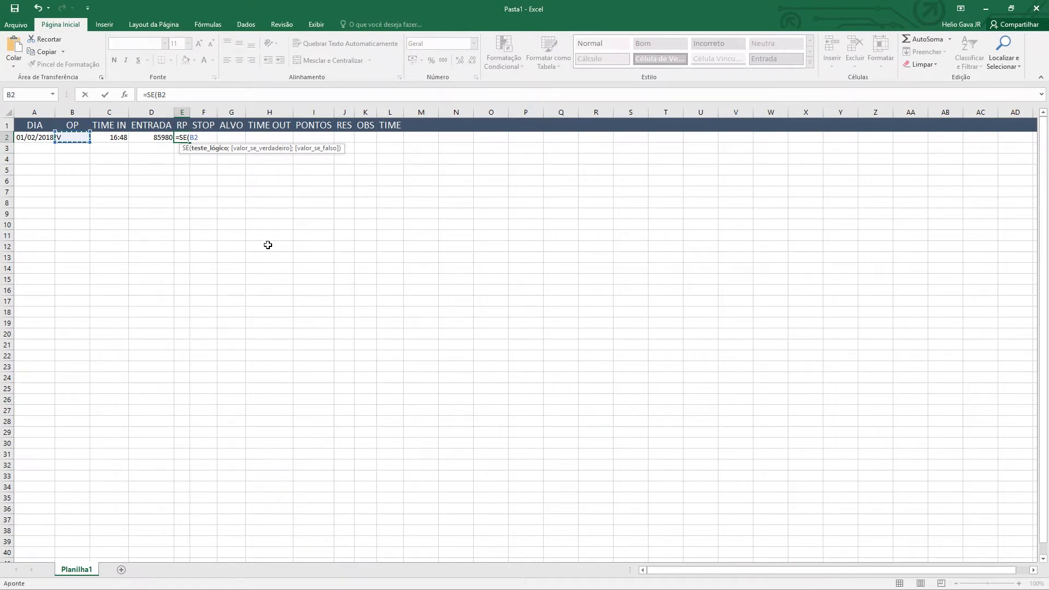
text(='v)
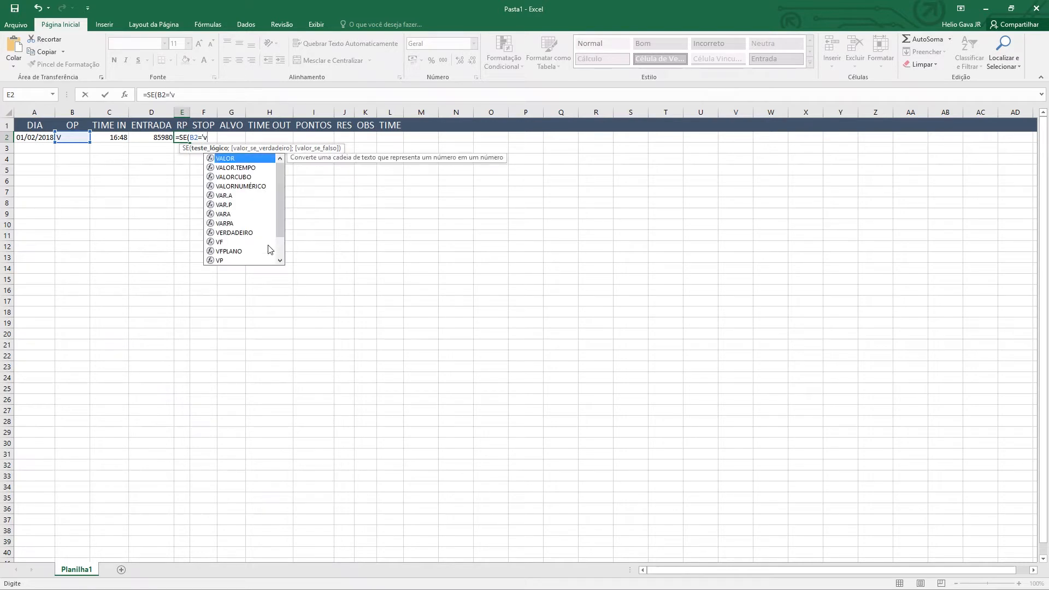
key(BackSpace)
text(v)
key(BackSpace)
text(Vv")
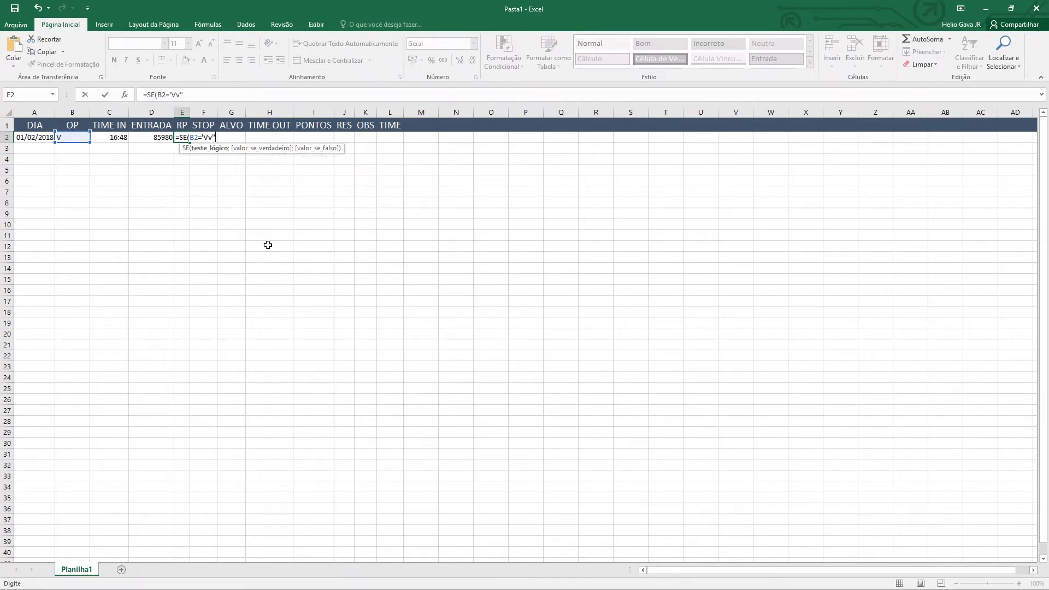
key(BackSpace)
key(BackSpace)
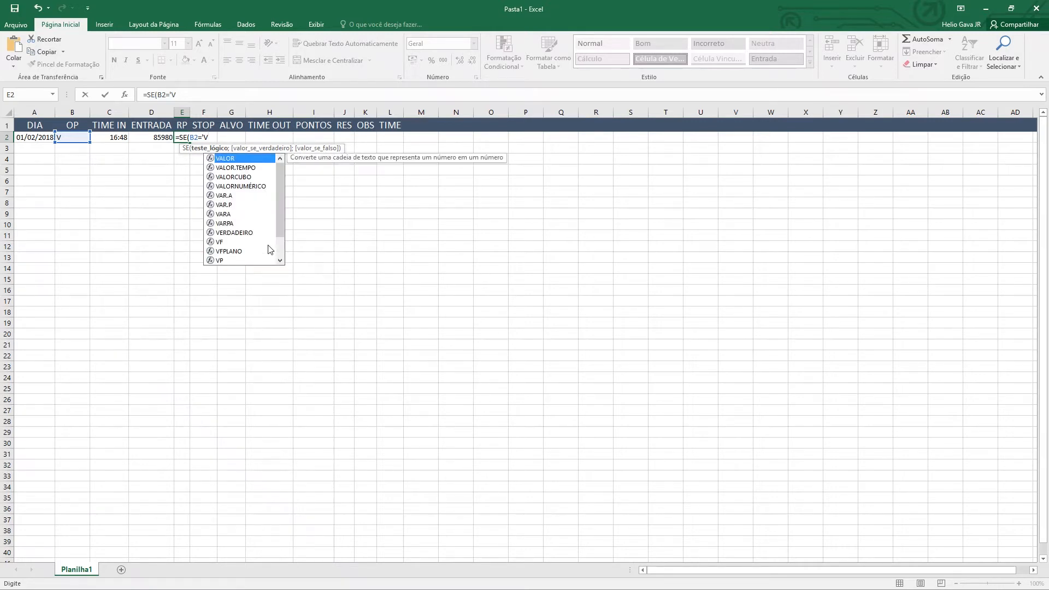
text(')
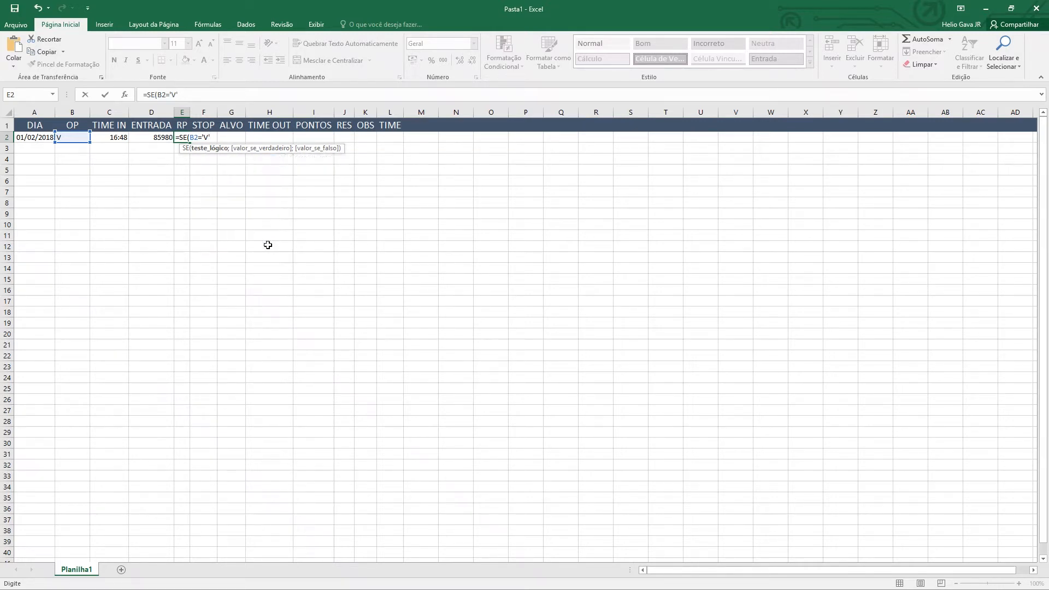
text(;)
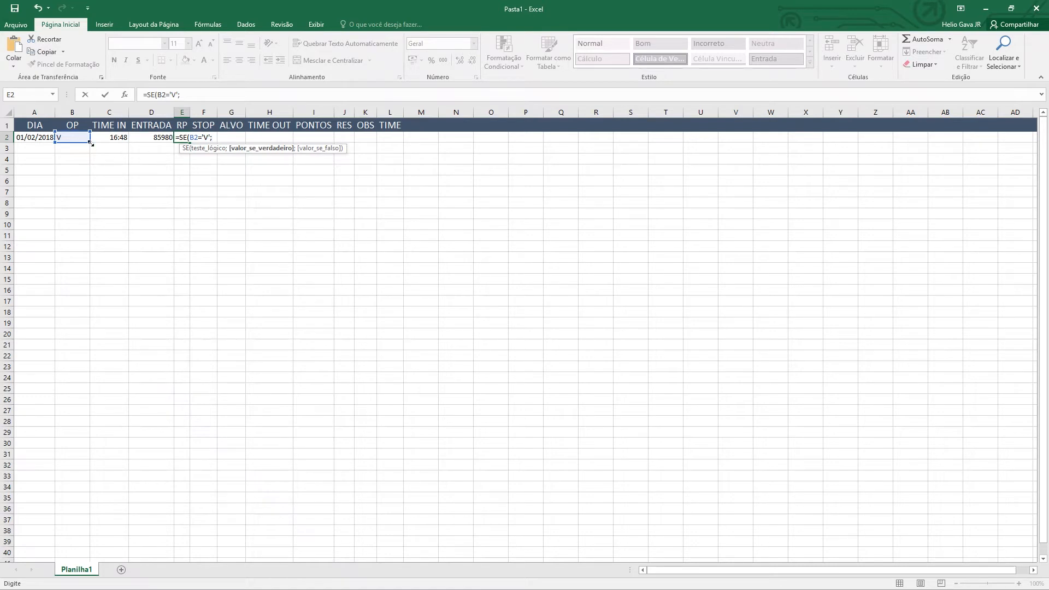
Complete the RP formula with D2-50 as the true result and D2+50 as the false result
click(159, 139)
text(-50;)
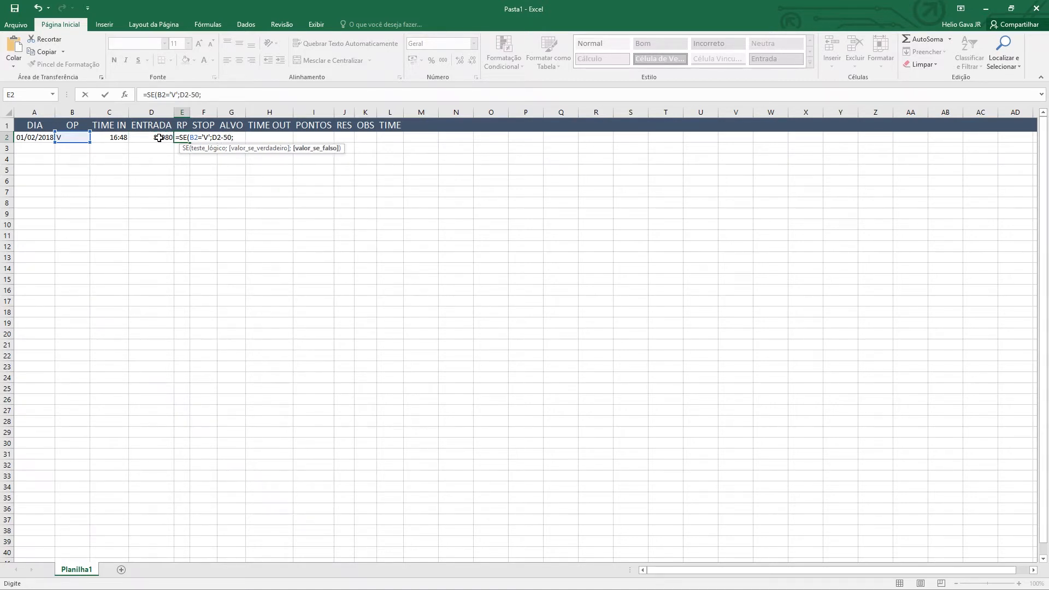
click(158, 138)
text(+50)
key(Return)
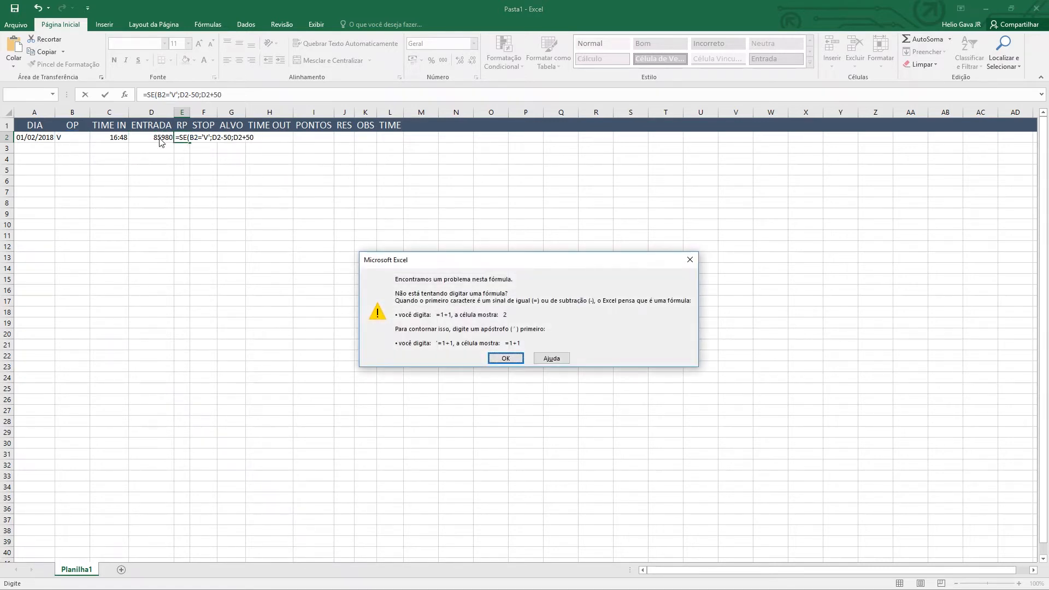
key(Return)
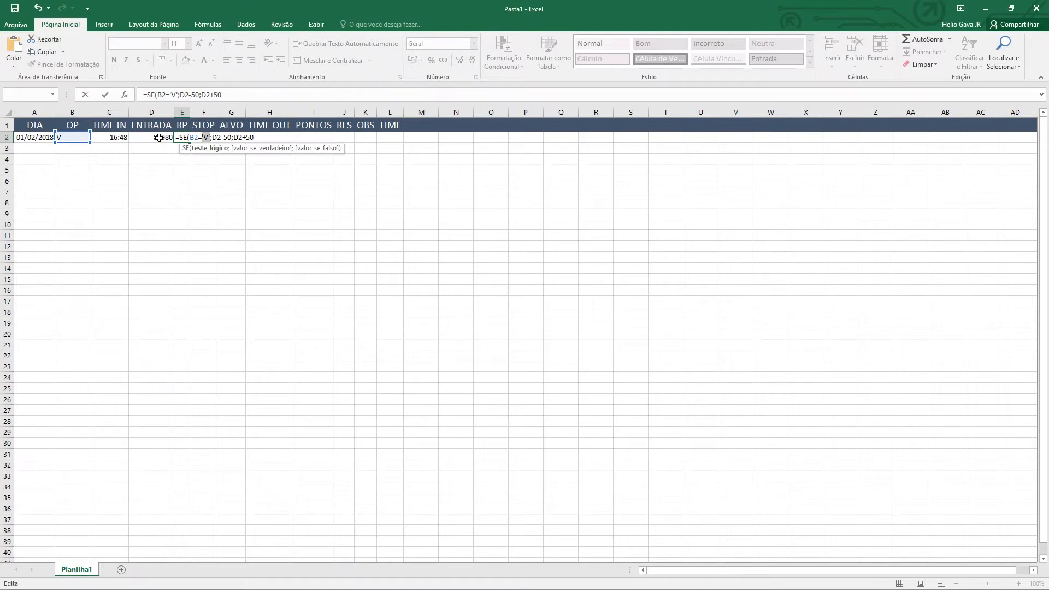
Replace the single quotes around V in the RP formula with double quotes and commit the formula
key(Right)
key(Delete)
text(")
key(Delete)
text(")
key(Return)
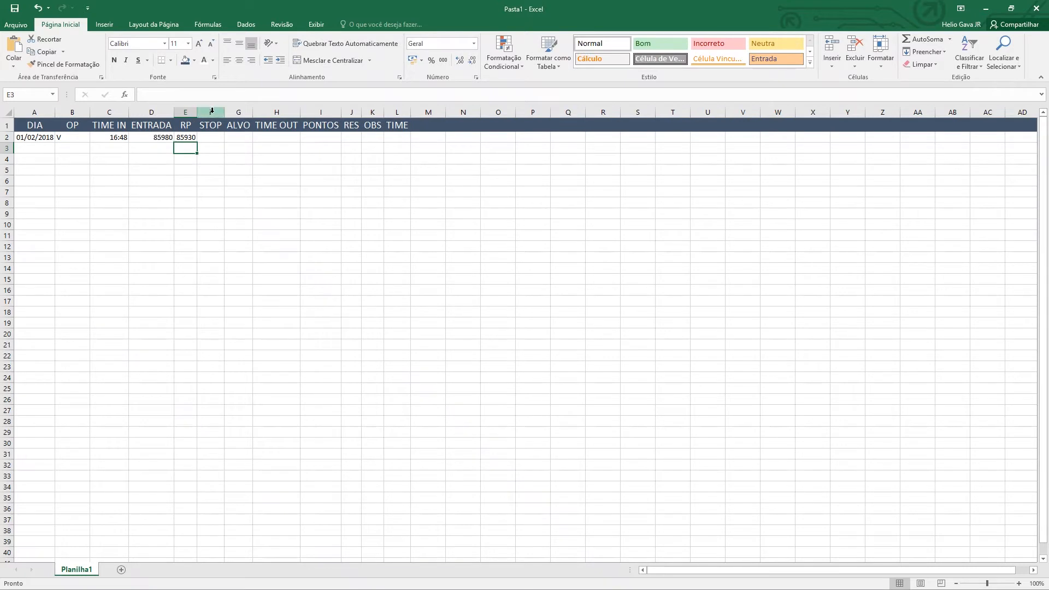
Copy the RP formula from E2 into STOP cell F2
click(158, 140)
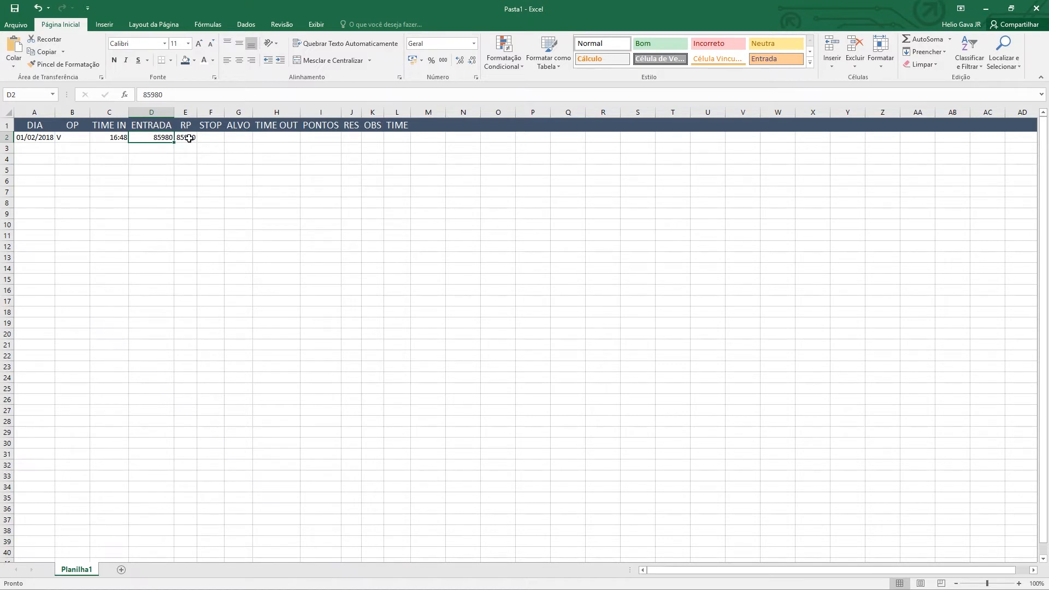
click(207, 138)
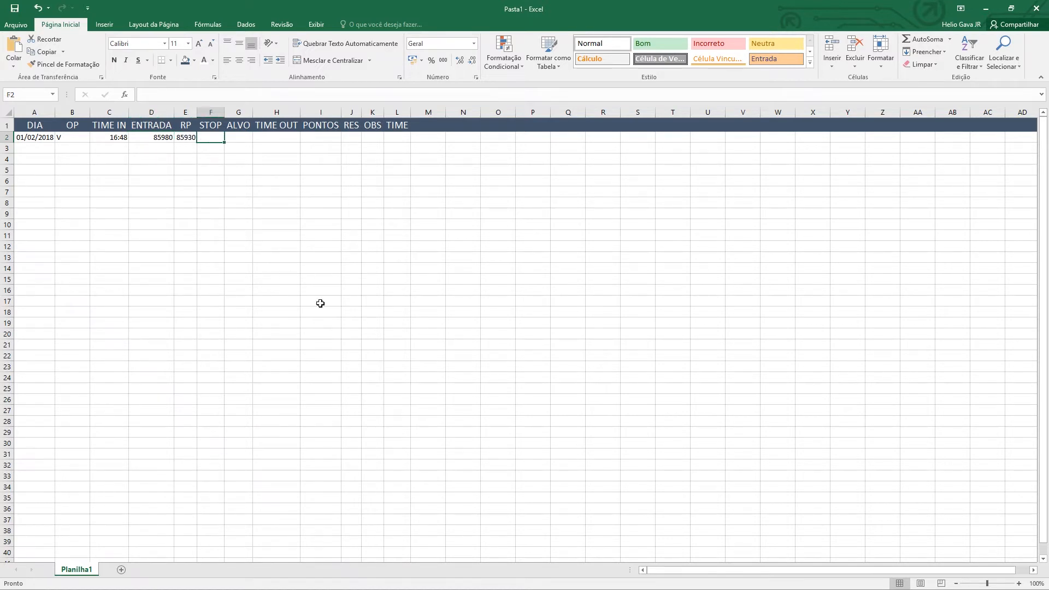
key(Left)
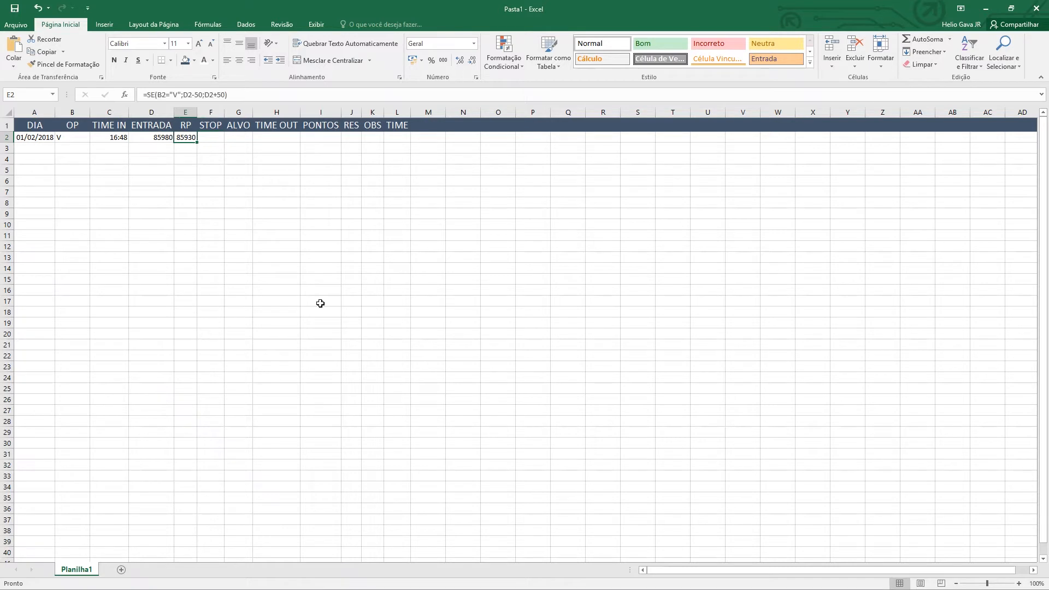
key(ctrl+c)
key(Right)
key(ctrl+v)
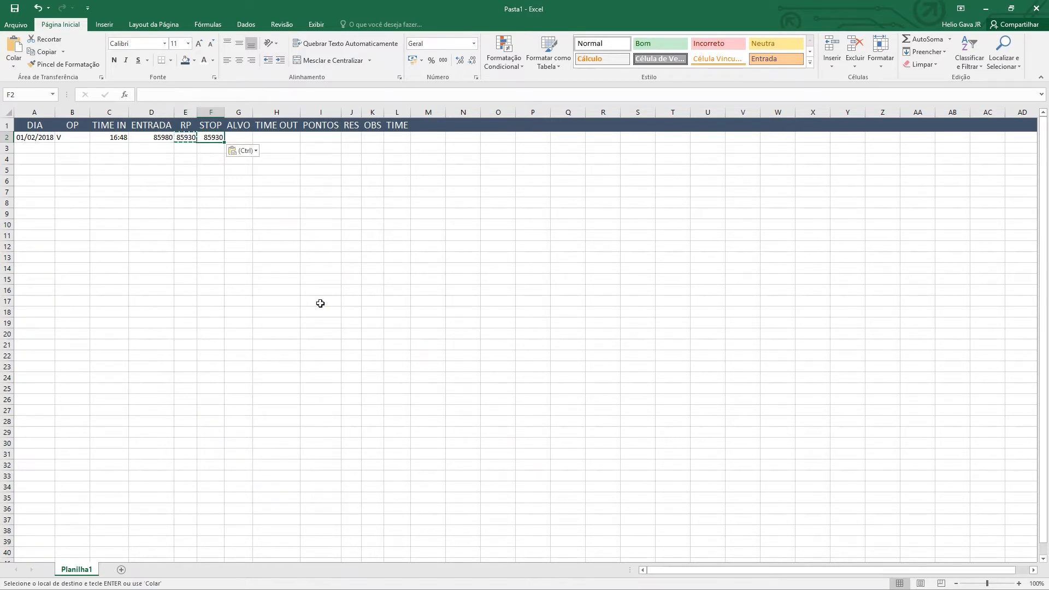
Change the true result of the STOP formula in F2 to E2+100
key(F2)
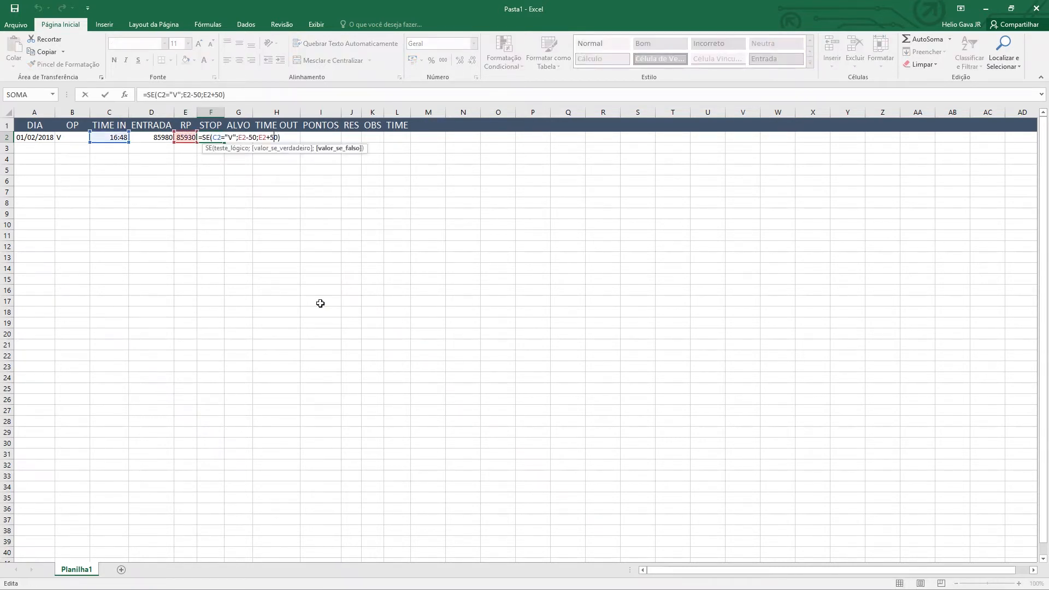
key(Left)
key(Left)
key(BackSpace)
key(BackSpace)
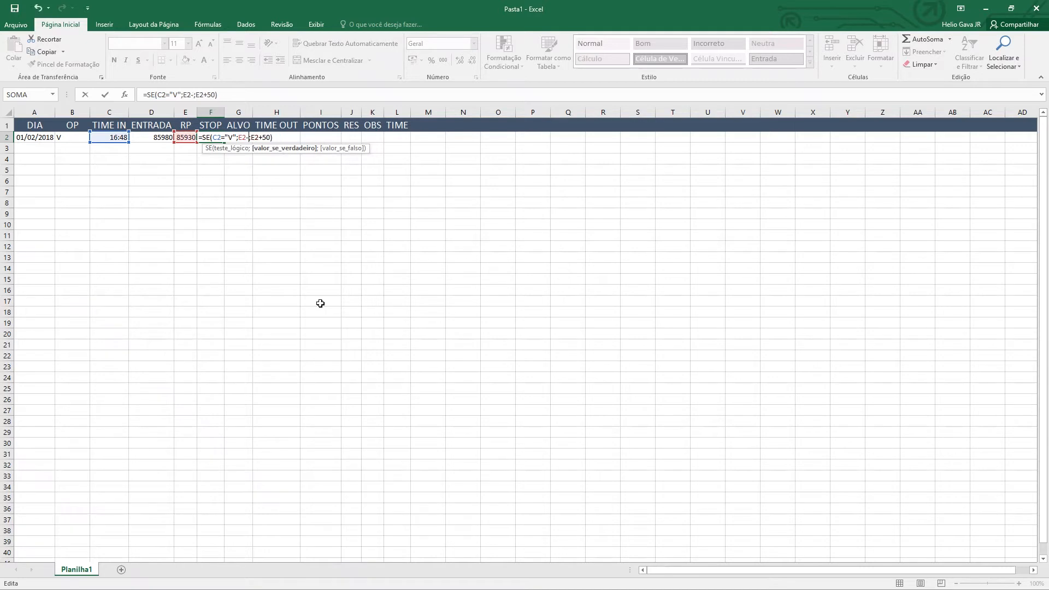
text(100)
key(BackSpace)
text(+)
Change the false result of the STOP formula in F2 to E2-100 and commit it
key(Right)
key(Right)
key(Right)
key(Right)
key(BackSpace)
key(BackSpace)
key(BackSpace)
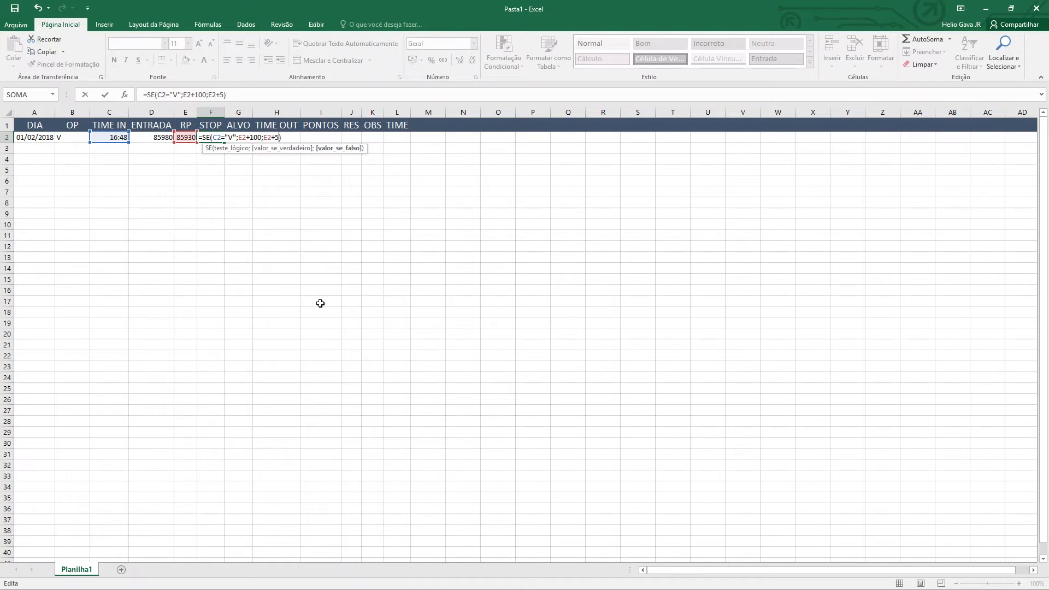
text(-100)
key(Return)
key(Up)
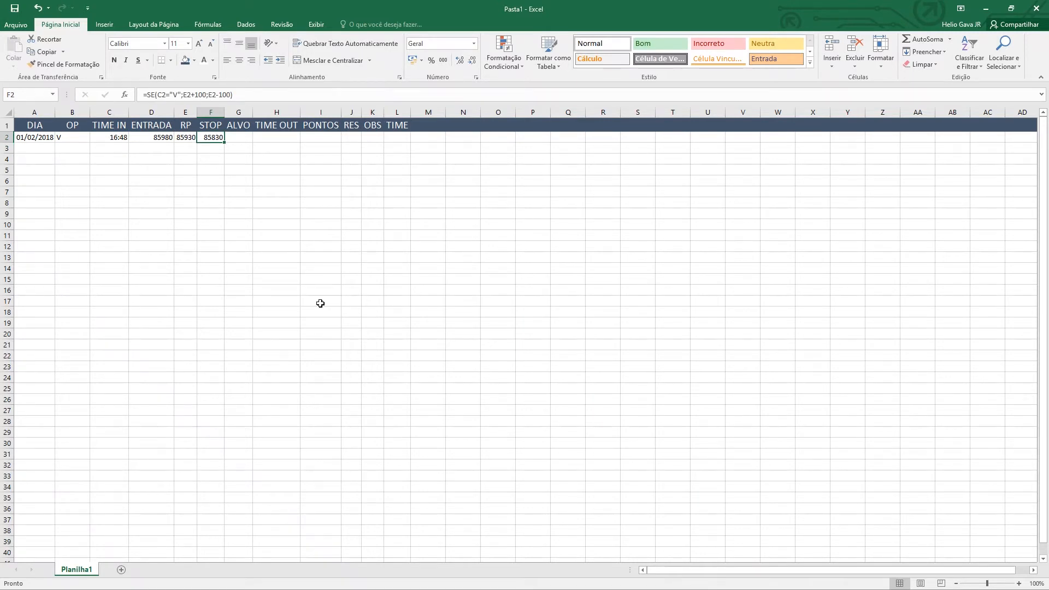
Change the text compared in the STOP formula's logical test to "C" and commit the formula
key(F2)
key(Left)
key(Left)
key(Left)
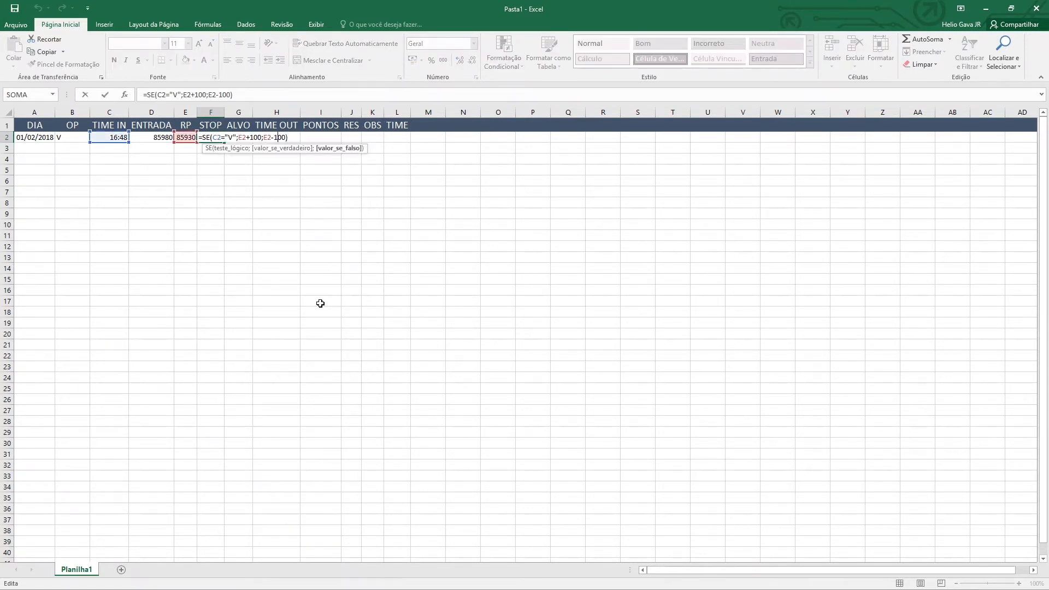
key(Left)
key(Left)
key(Left)
key(Left)
key(Left)
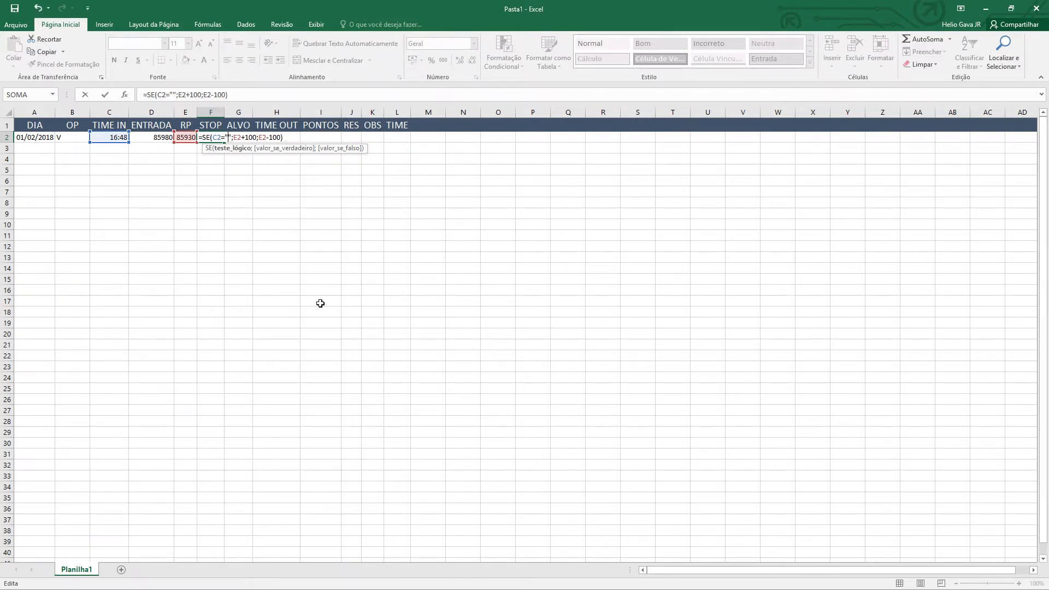
key(Return)
key(Up)
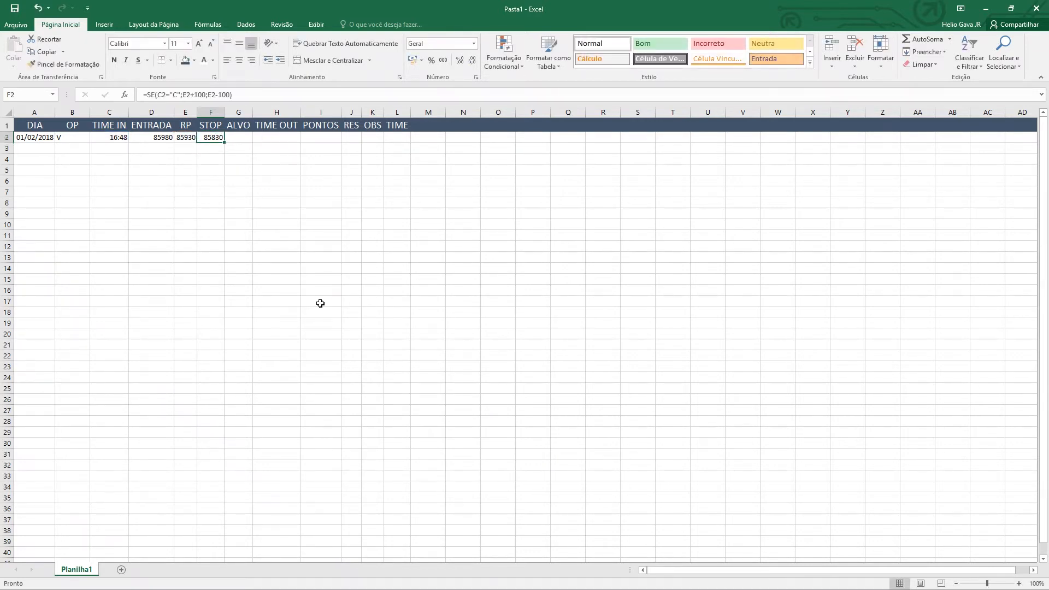
Change the true result of the STOP formula in F2 to D2+100
key(F2)
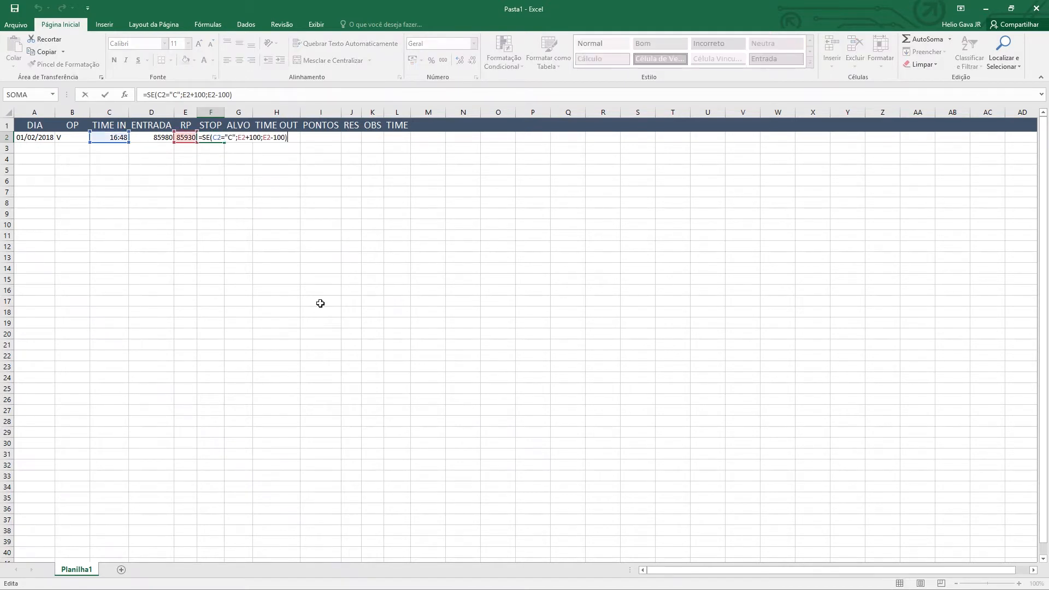
key(Left)
key(Left)
key(Left)
key(Left)
key(Left)
key(Left)
key(Left)
key(Left)
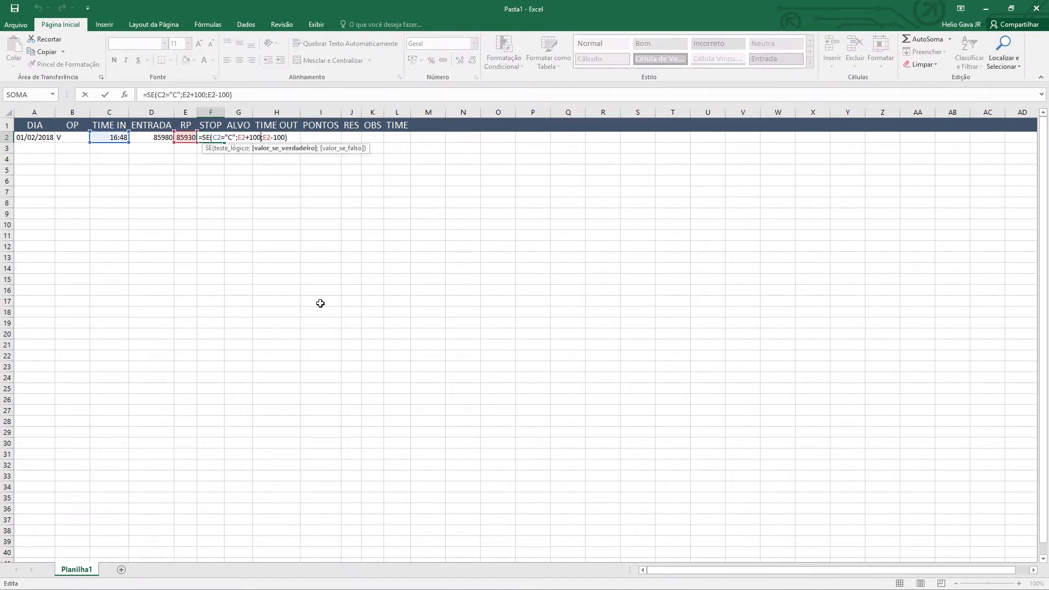
key(BackSpace)
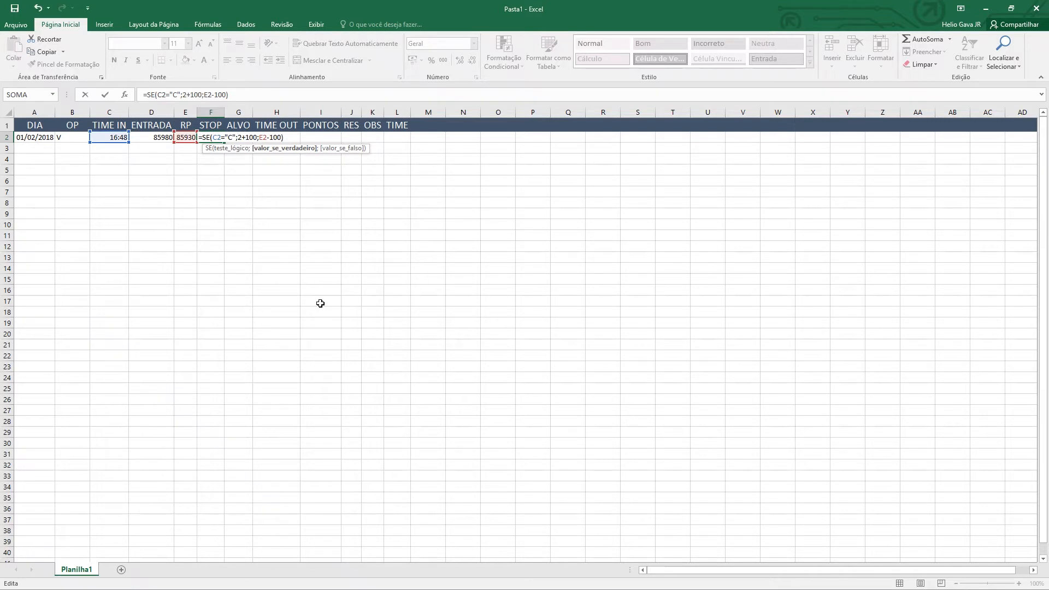
text(D)
Change the false result of the STOP formula in F2 to D2-100 and commit the formula
key(Right)
key(Delete)
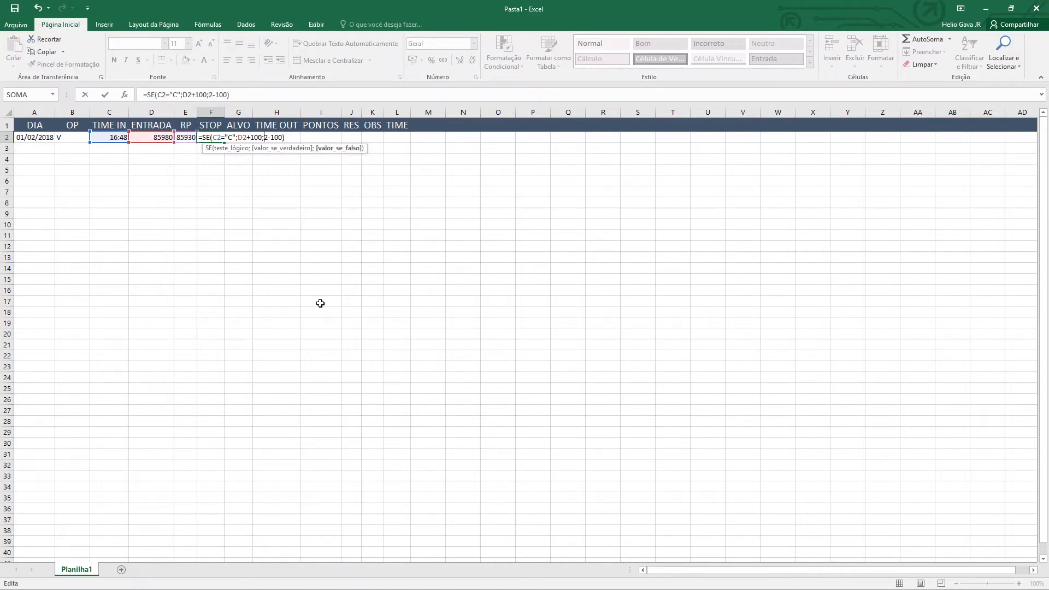
text(D)
key(Return)
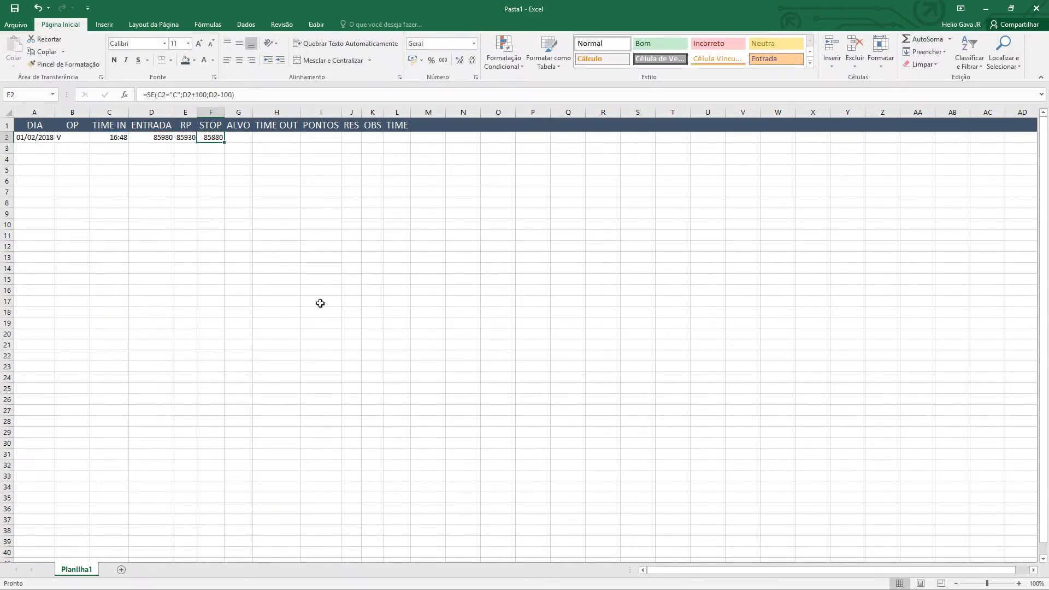
Change the true result of the STOP formula in F2 to D2-100
key(F2)
key(Left)
key(Left)
key(Left)
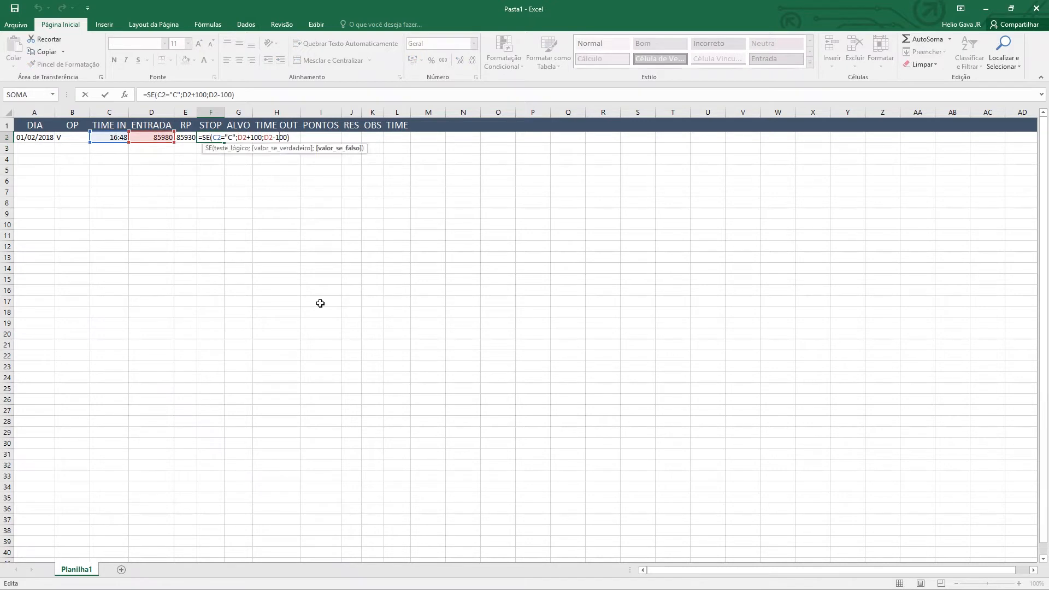
key(Left)
key(Left)
key(Left)
key(Left)
key(Left)
key(Left)
key(Left)
key(Left)
key(BackSpace)
text(-)
Change the false result of the STOP formula in F2 to D2+100 and commit the formula
key(Right)
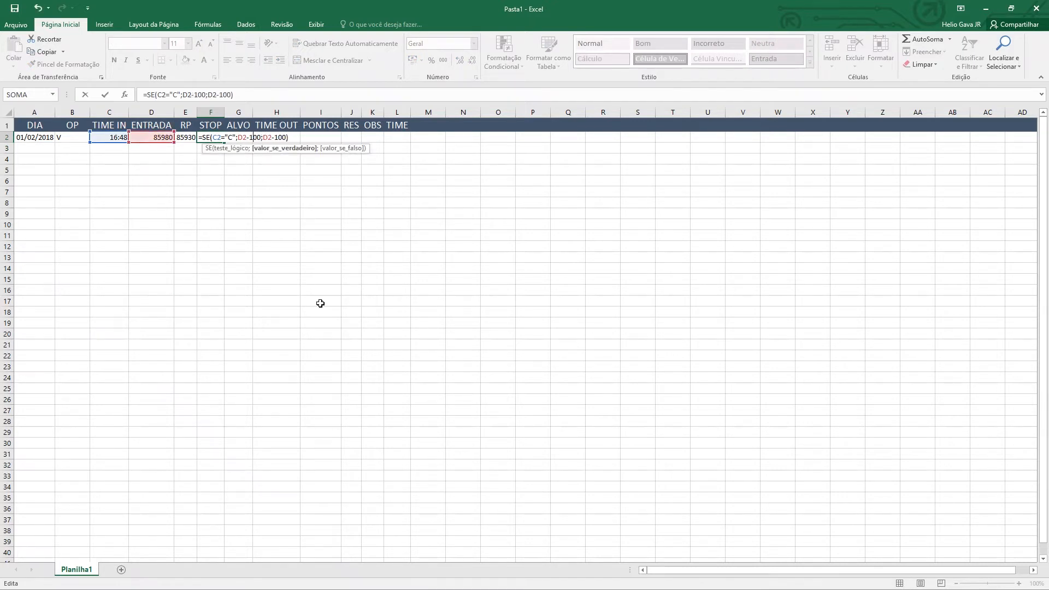
key(Right)
key(Right)
key(Right)
key(BackSpace)
text(+)
key(Return)
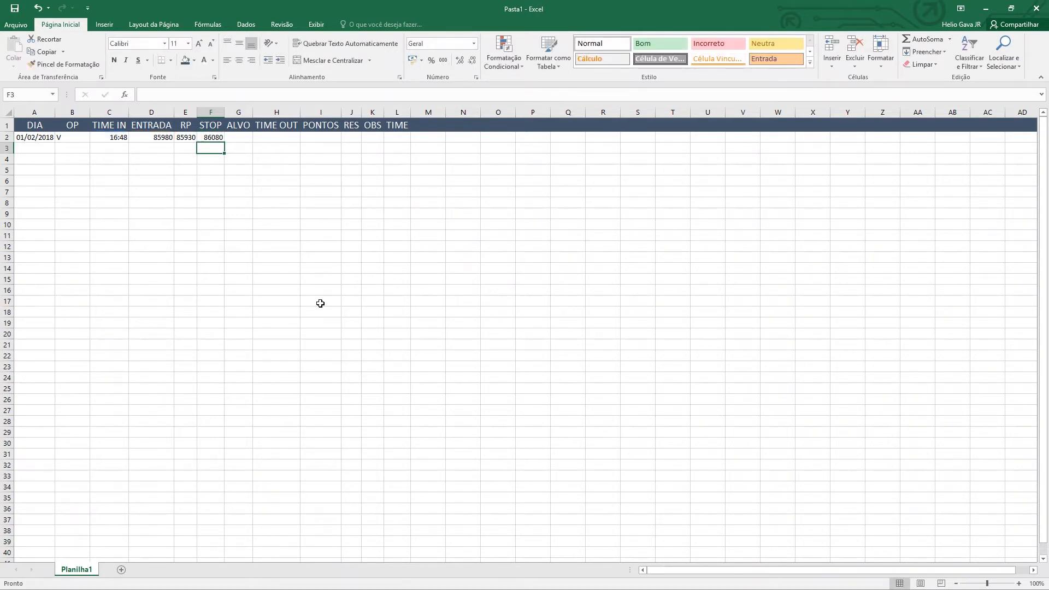
Review the first record's OP, TIME IN and ENTRADA values and its RP and STOP formulas in row 2
key(Up)
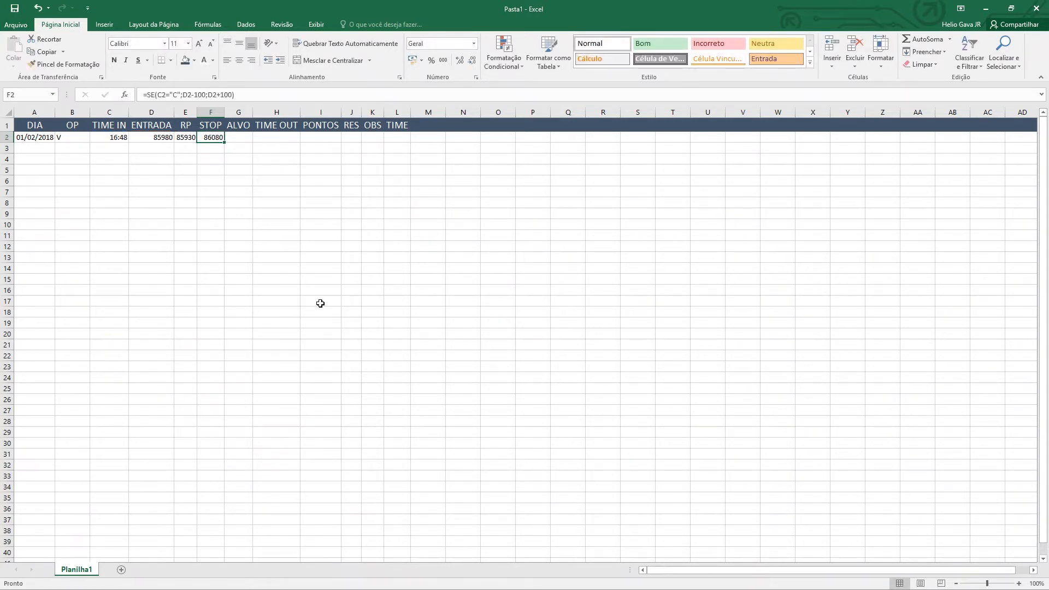
key(Left)
key(Left)
key(Left)
key(Left)
key(Left)
key(Right)
key(Right)
key(Right)
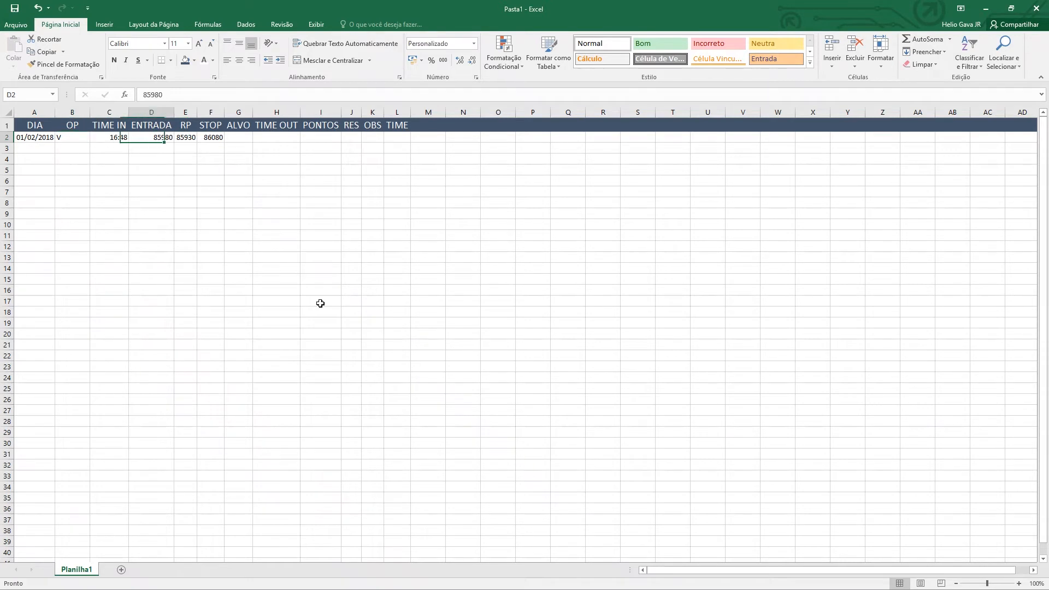
key(Right)
key(Left)
key(Right)
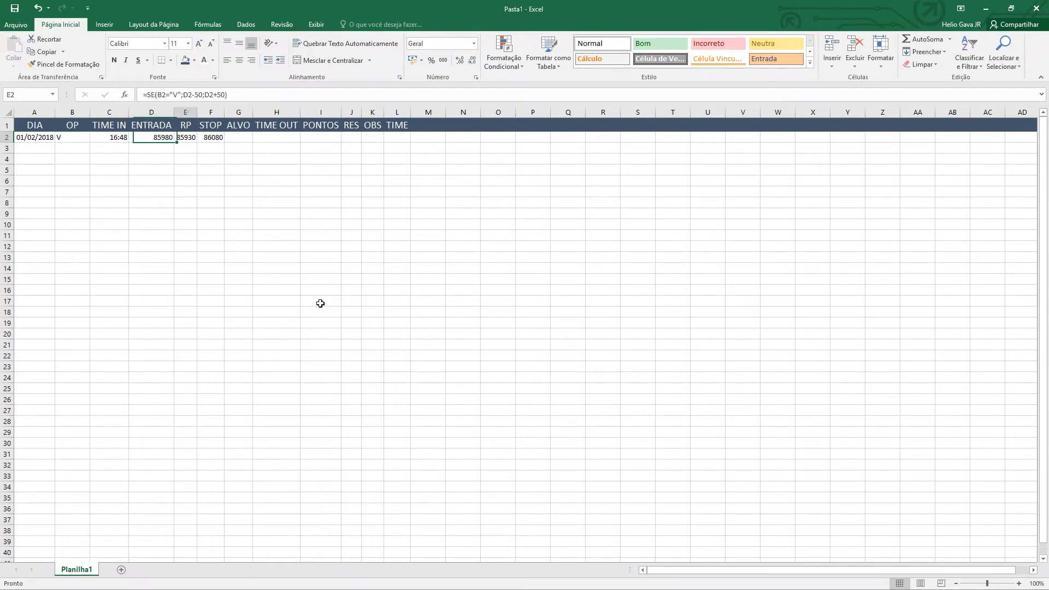
key(Right)
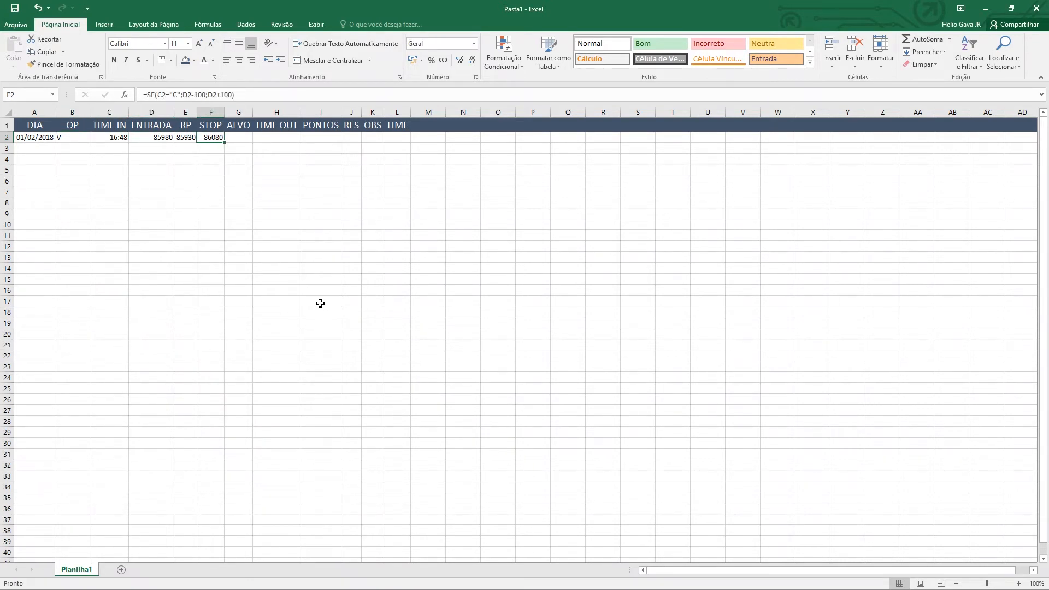
Enter 85500 as the first record's ALVO value in G2
key(Right)
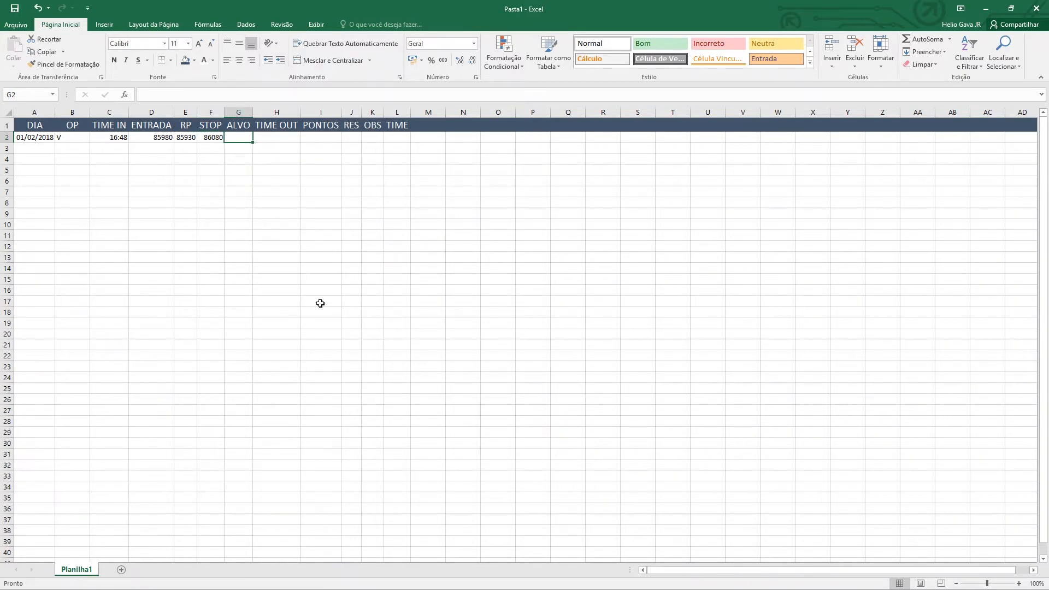
key(Right)
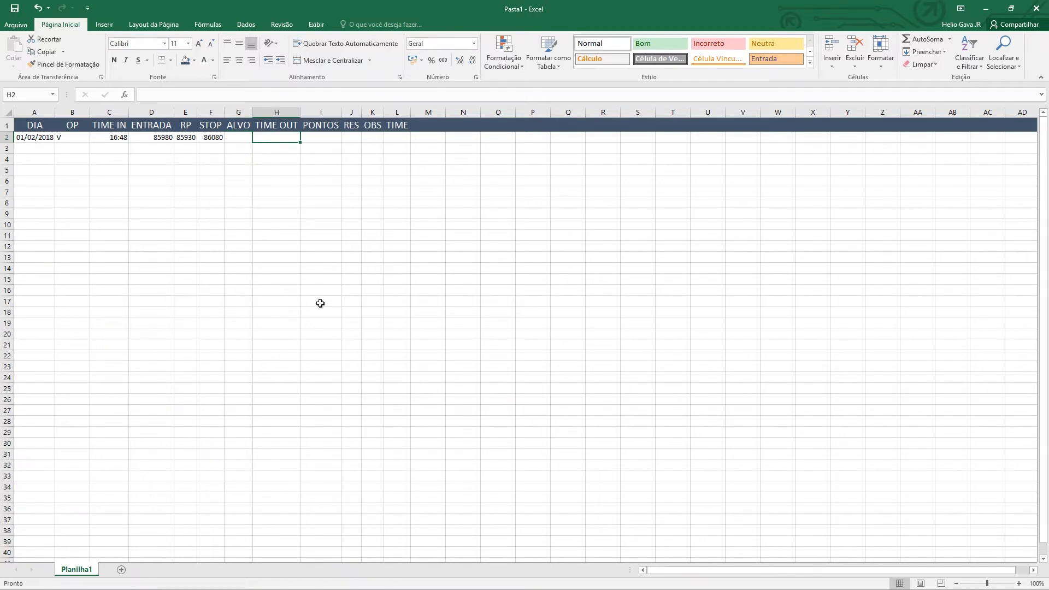
key(Left)
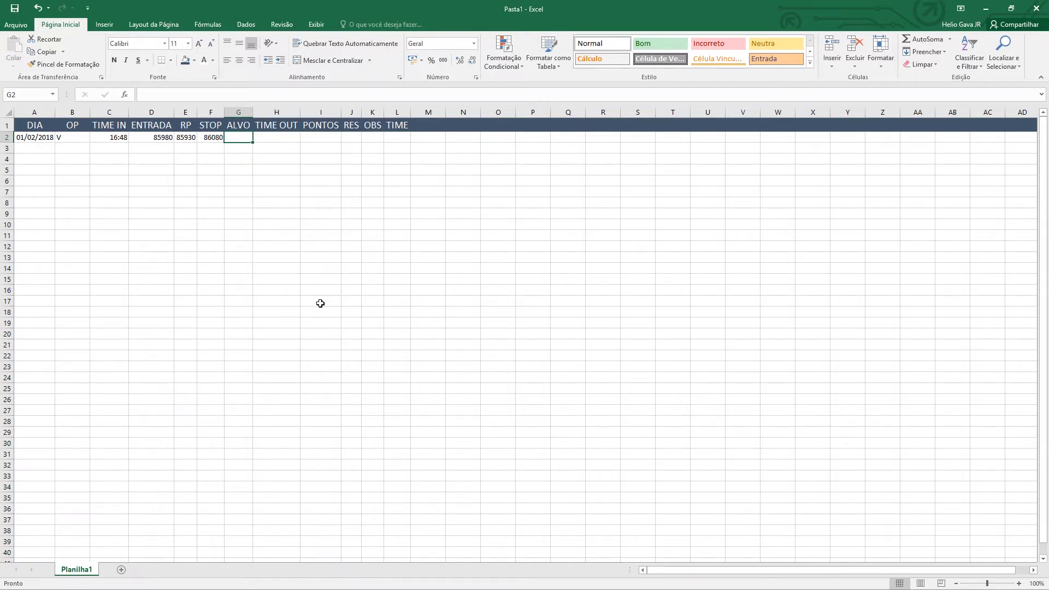
text(85)
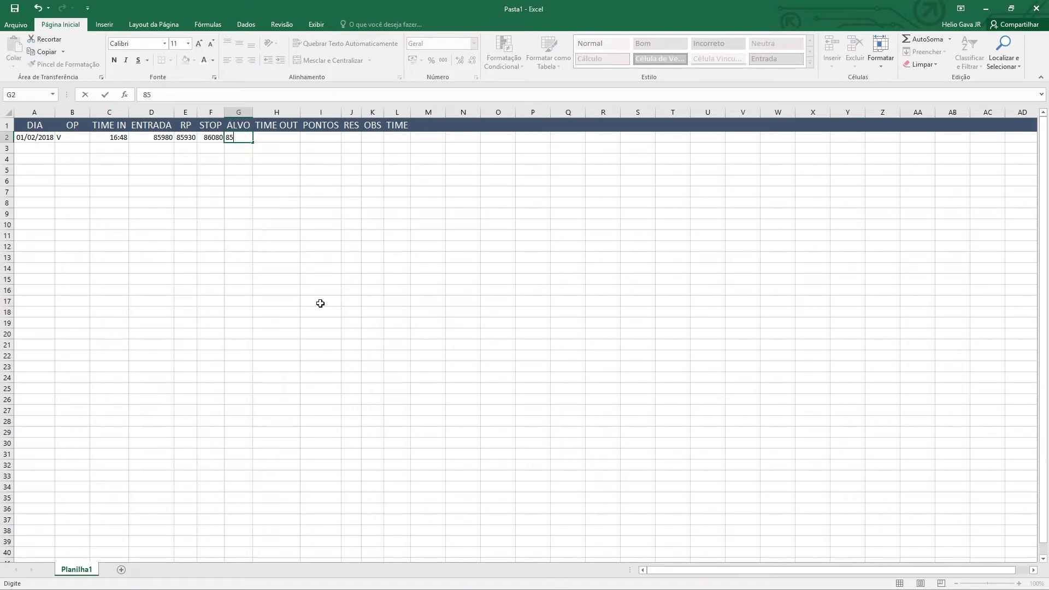
text(500)
key(Return)
key(Up)
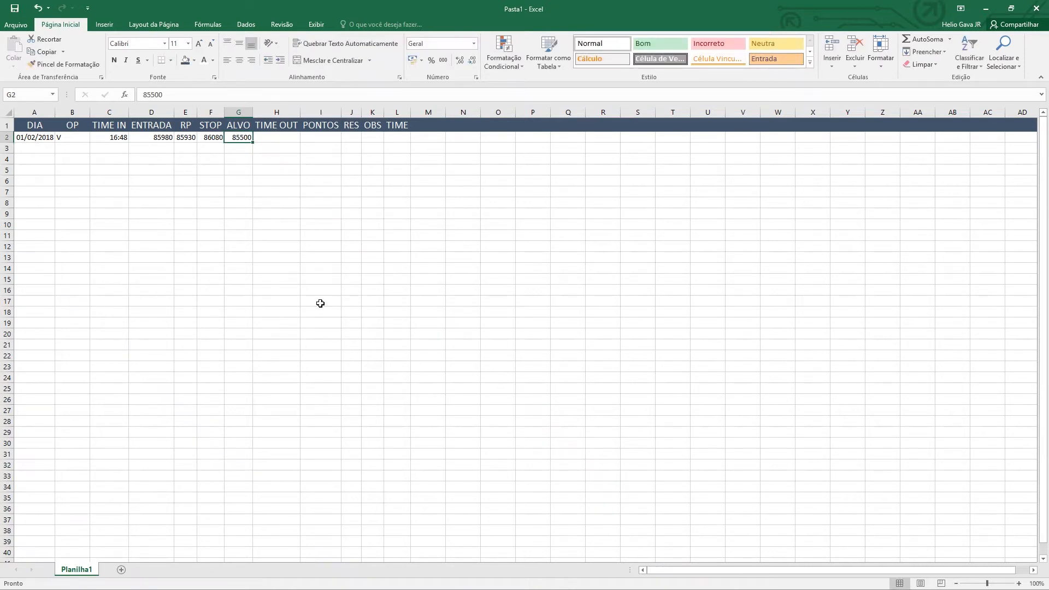
Compare the ENTRADA, RP, STOP and ALVO values of the first record in row 2
key(Left)
key(Left)
key(Left)
key(Left)
key(Right)
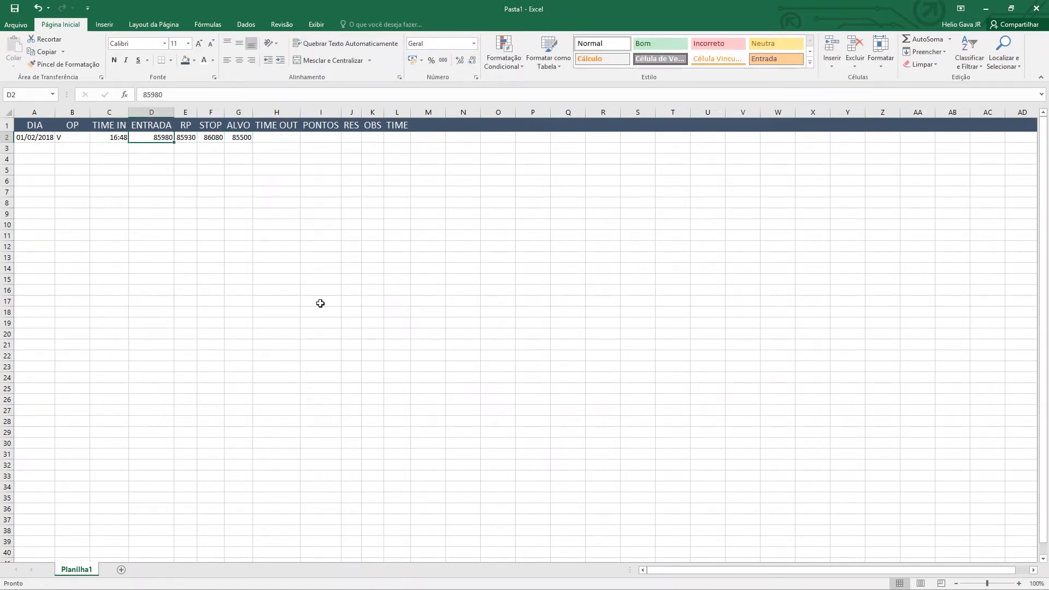
key(Right)
key(Right)
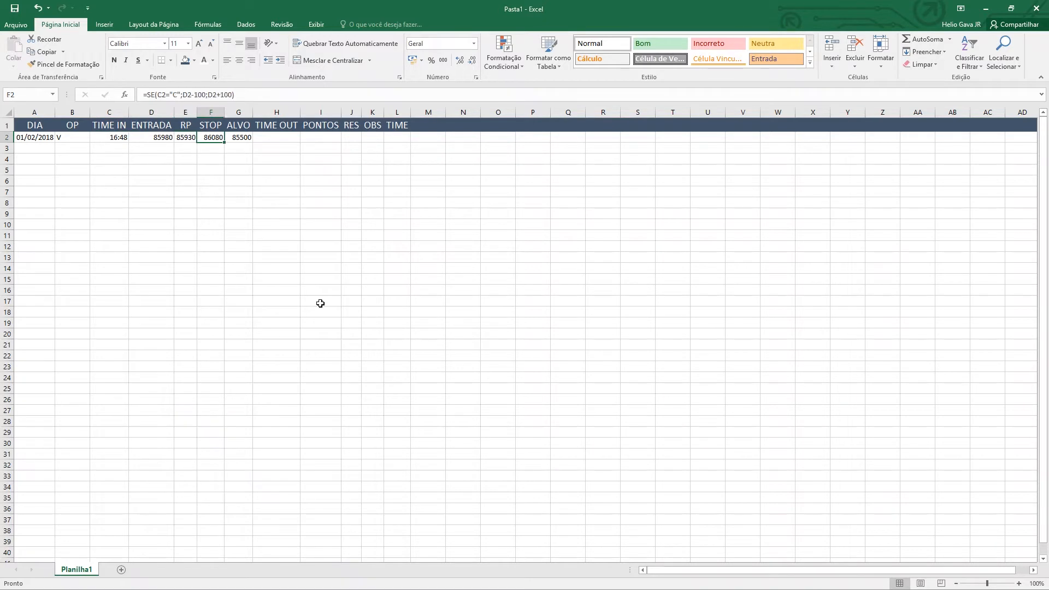
key(Right)
key(Left)
key(Left)
key(Left)
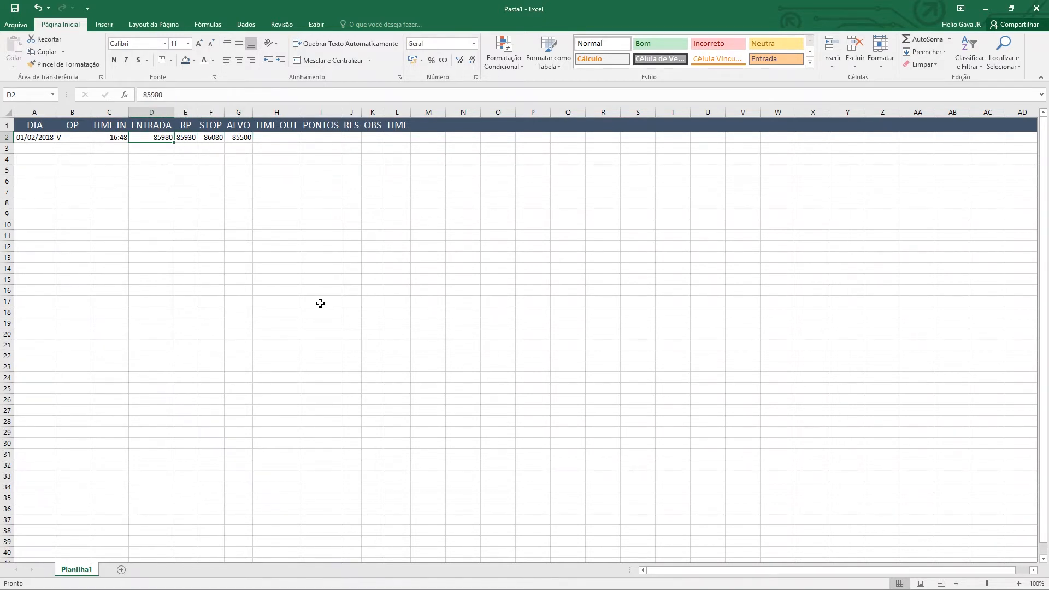
key(Right)
key(Right)
key(Right)
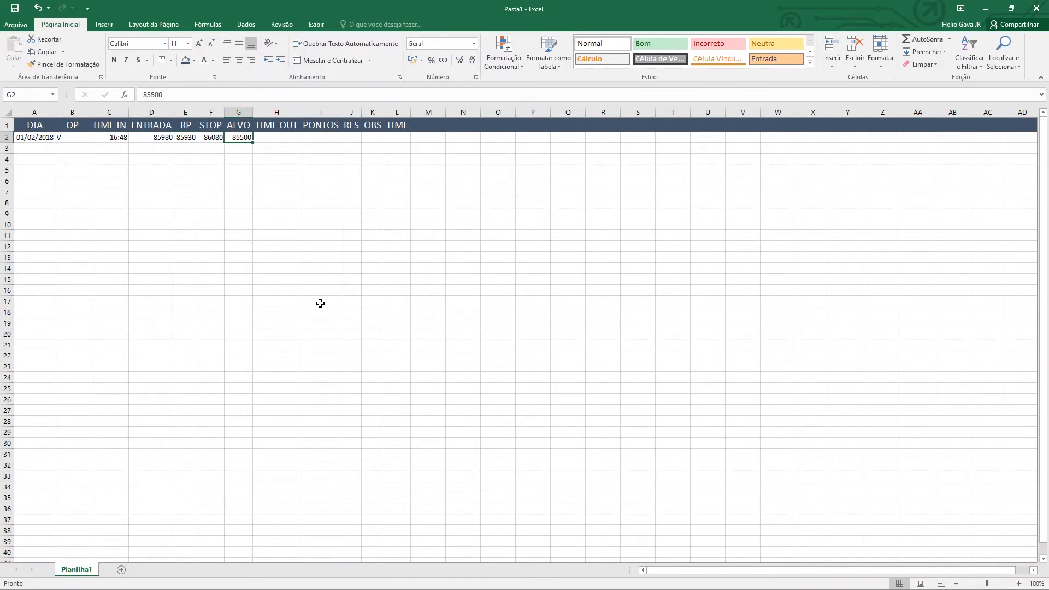
Enter 17:20 as the first record's TIME OUT value in H2
key(Right)
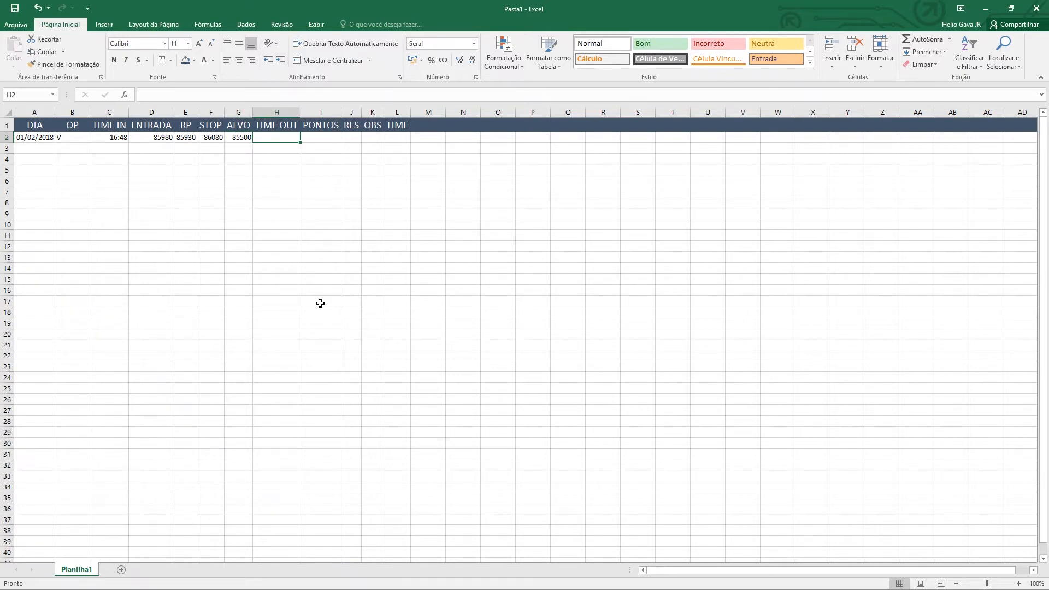
text(17:20)
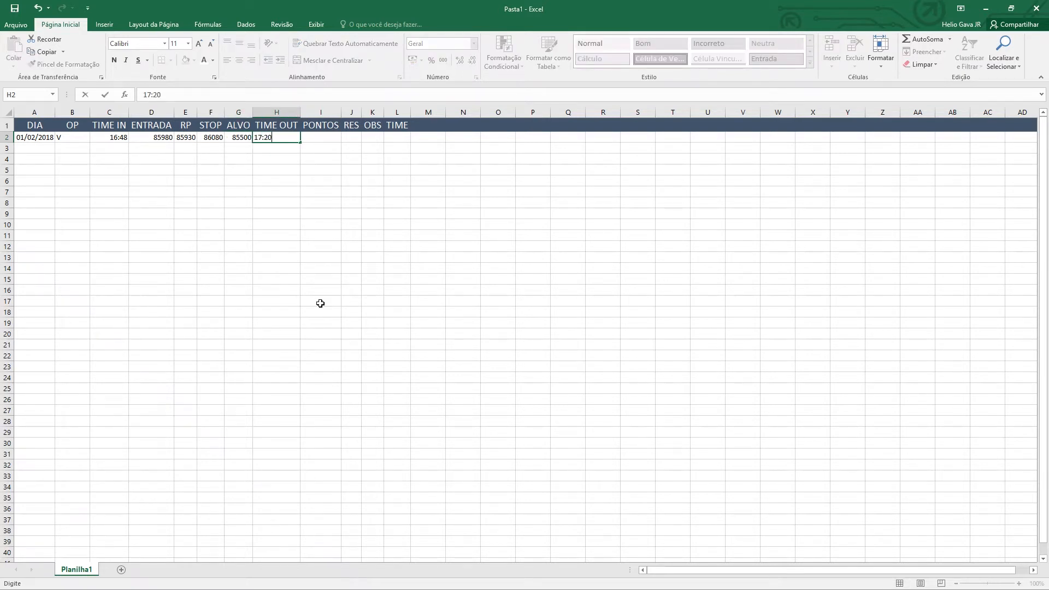
key(ctrl+Return)
key(Up)
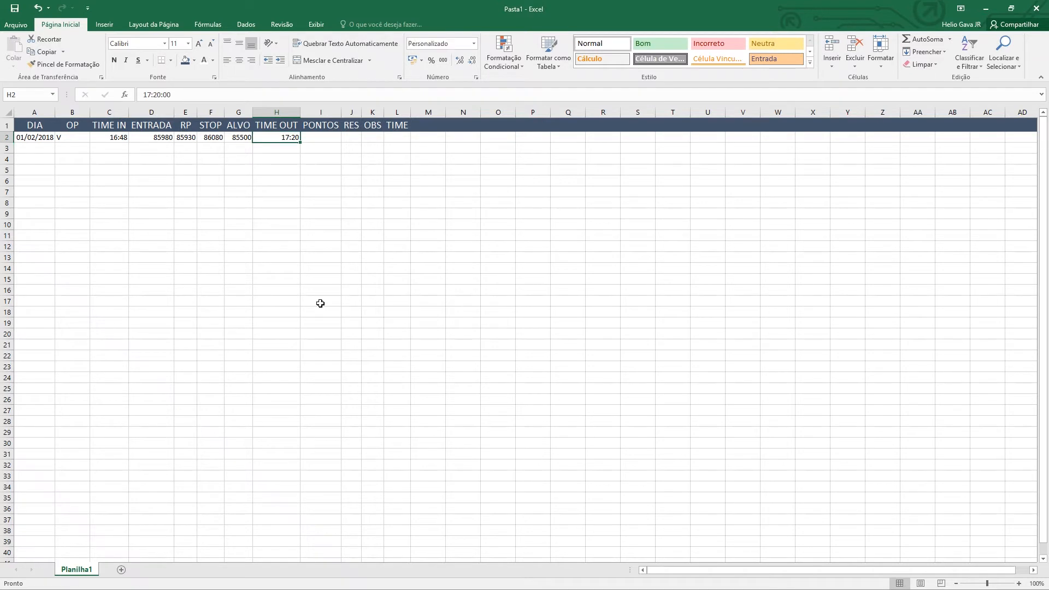
Format the TIME IN and TIME OUT columns with the Hora category, type *13:30:55
click(275, 112)
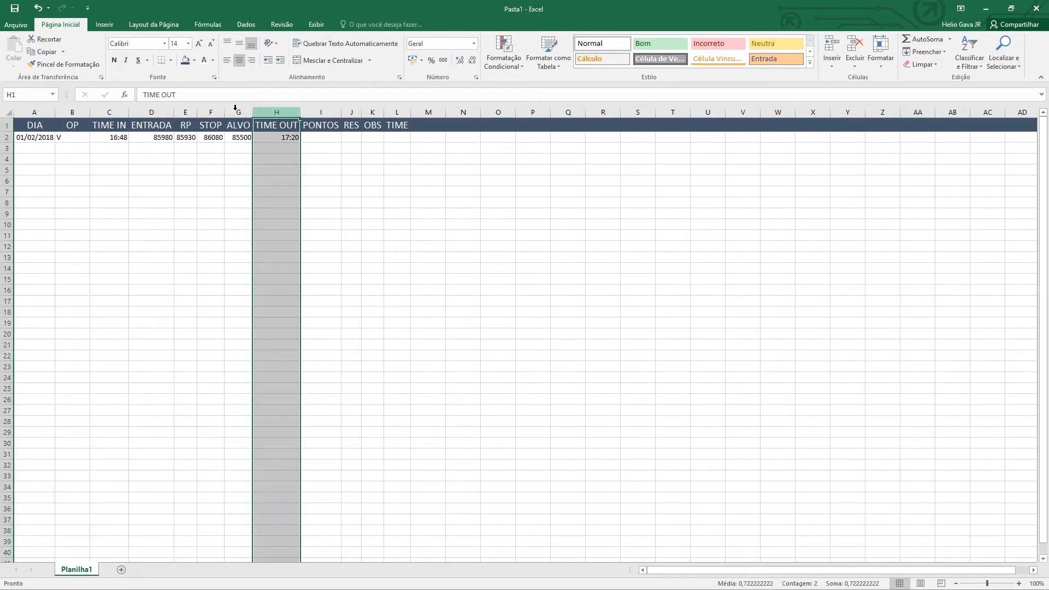
ctrl+click(101, 112)
right_click(101, 113)
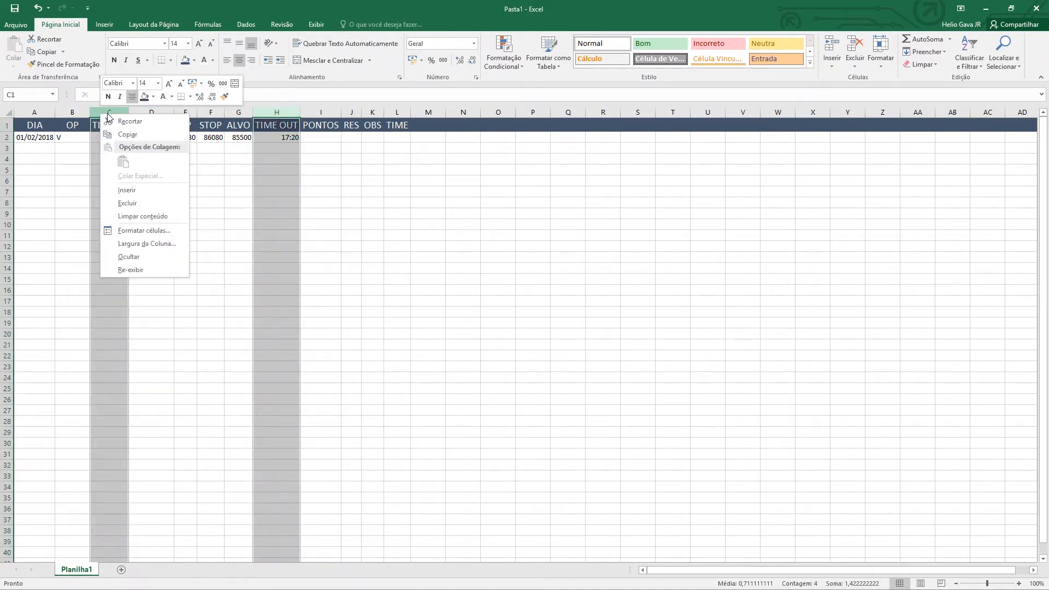
click(149, 231)
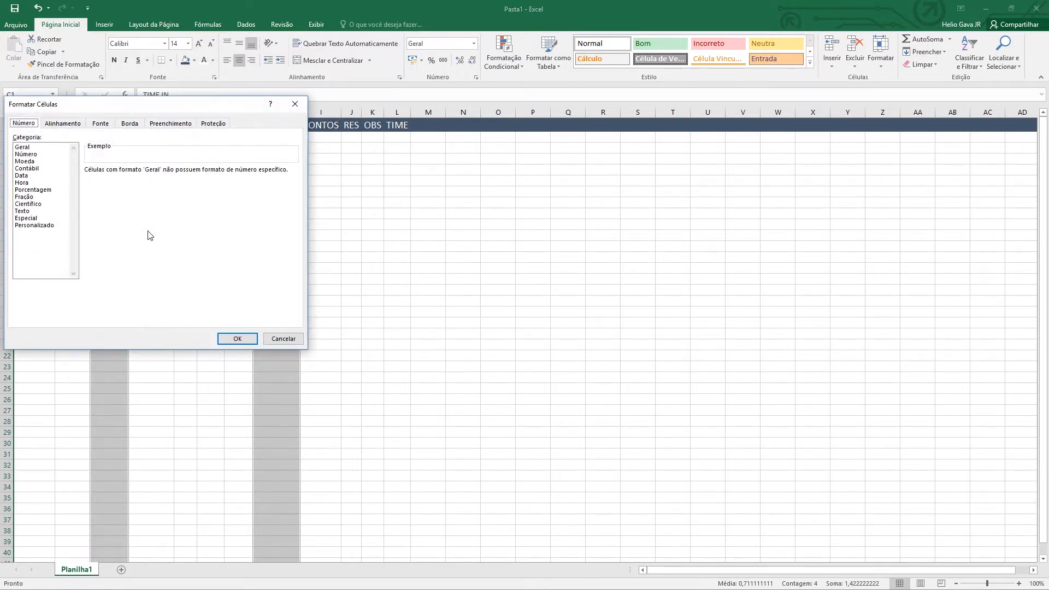
click(24, 183)
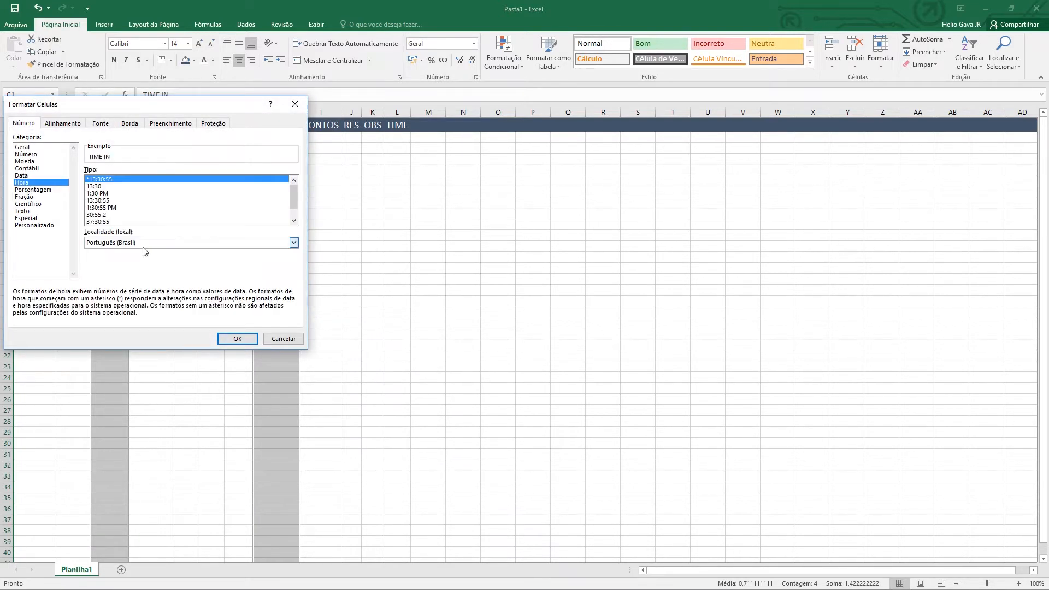
click(233, 339)
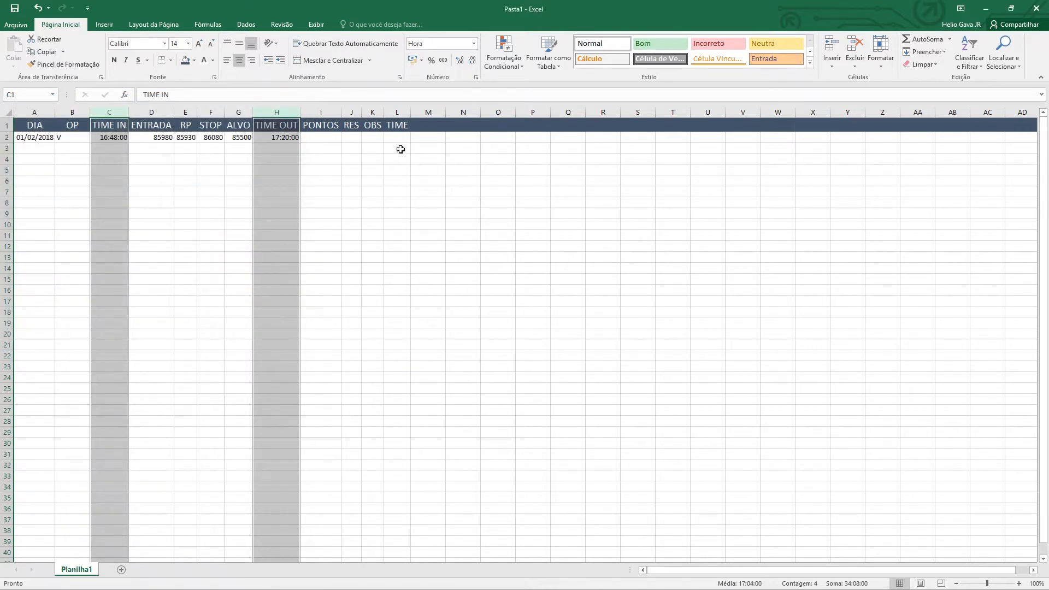
Enter the formula =H2-C2 in TIME cell L2 to calculate the trade's duration
click(473, 66)
click(401, 137)
text(=)
key(Left)
key(Left)
key(Left)
key(Left)
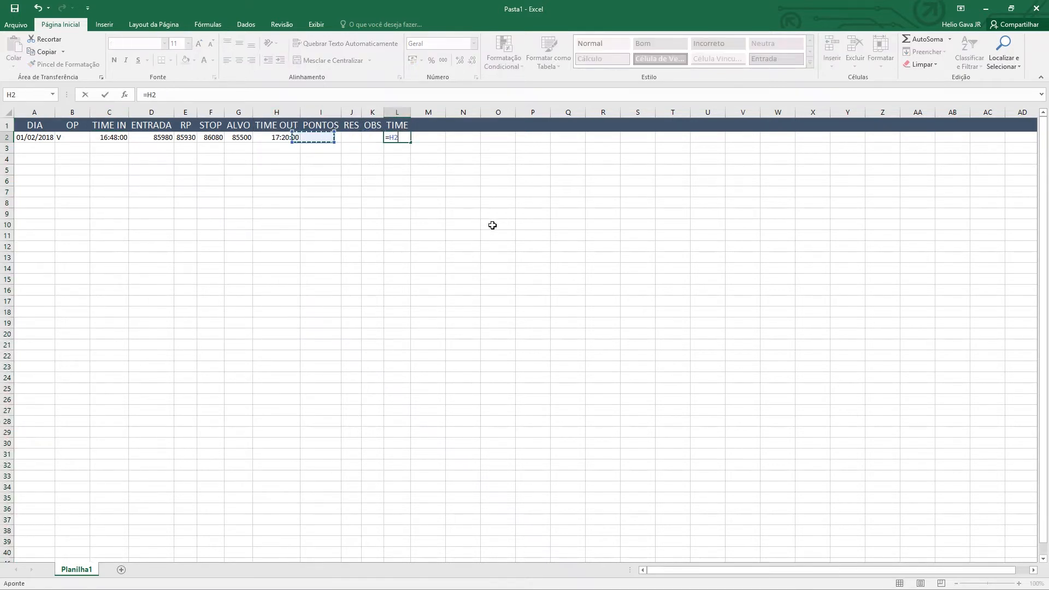
text(-)
key(Left)
key(Left)
key(Left)
key(Left)
key(Left)
key(Left)
key(Left)
key(Left)
key(Left)
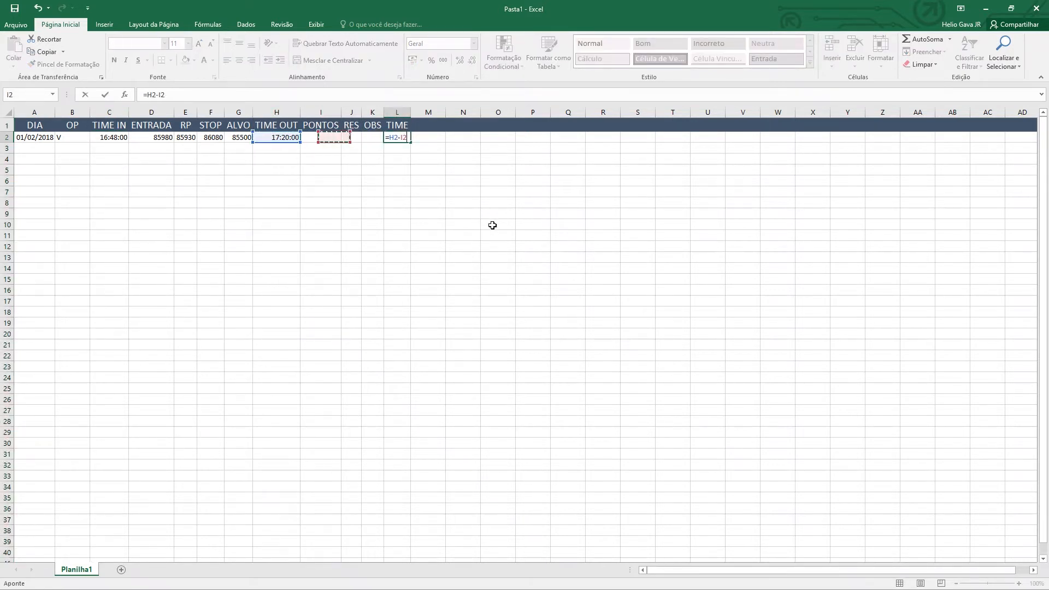
key(ctrl+Return)
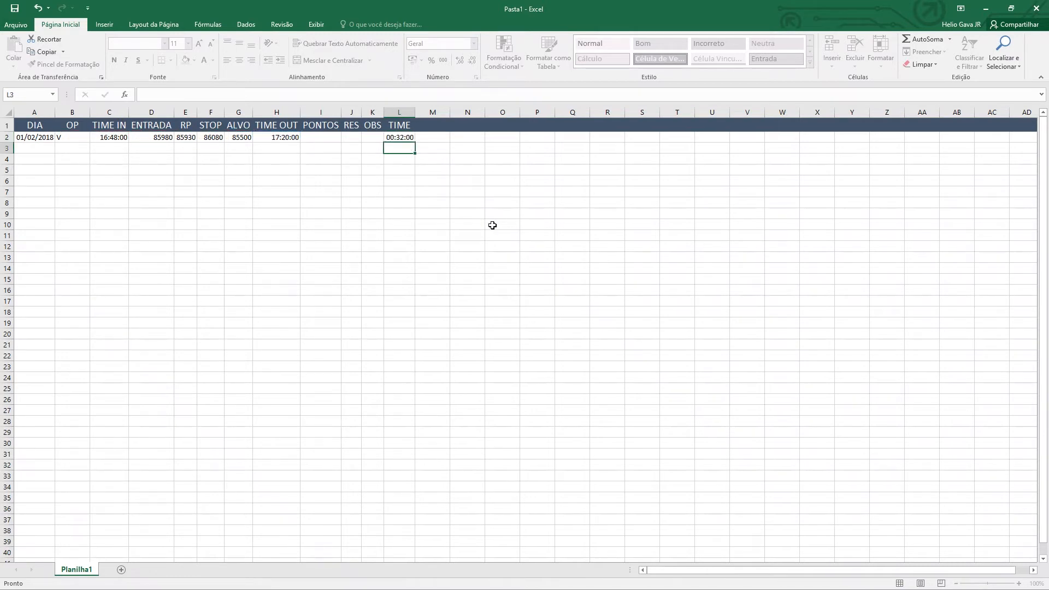
Center the contents of the OP column and fit its width to the contents
key(Left)
key(Left)
key(Left)
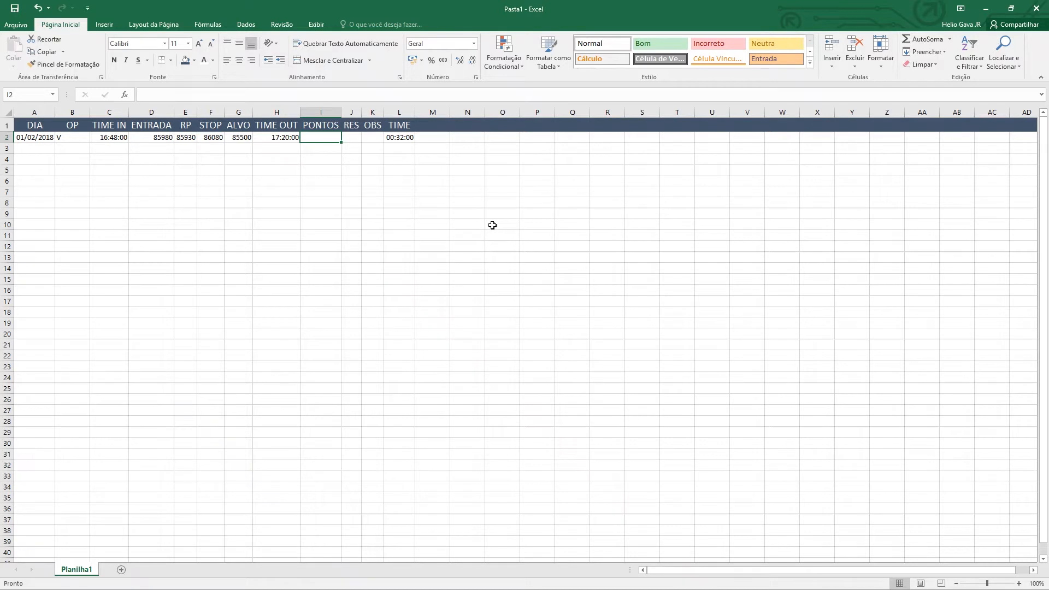
key(Left)
key(Left)
key(Left)
key(Left)
key(Left)
key(Left)
key(Left)
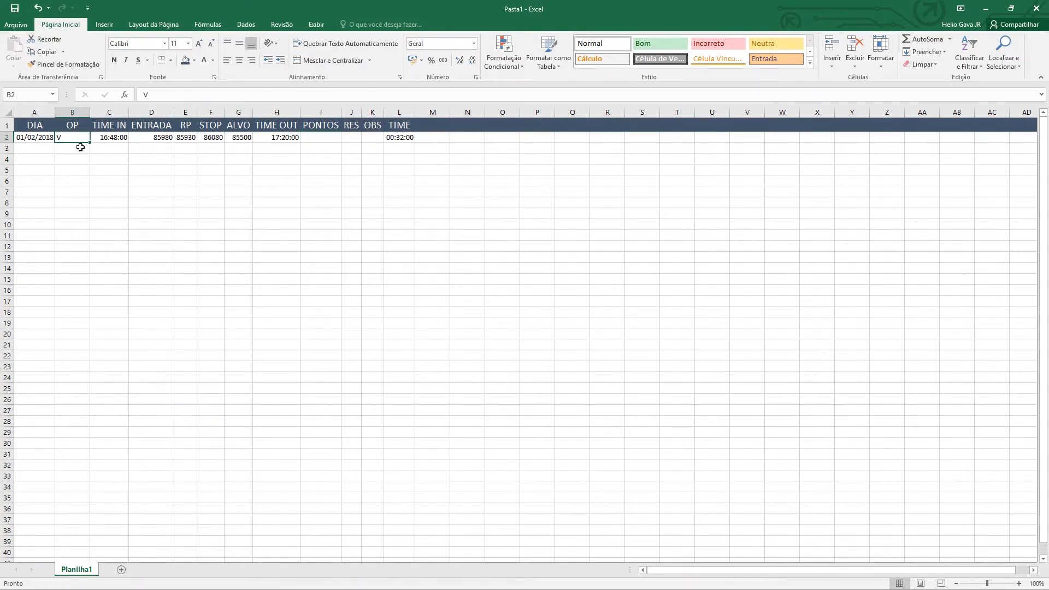
click(76, 109)
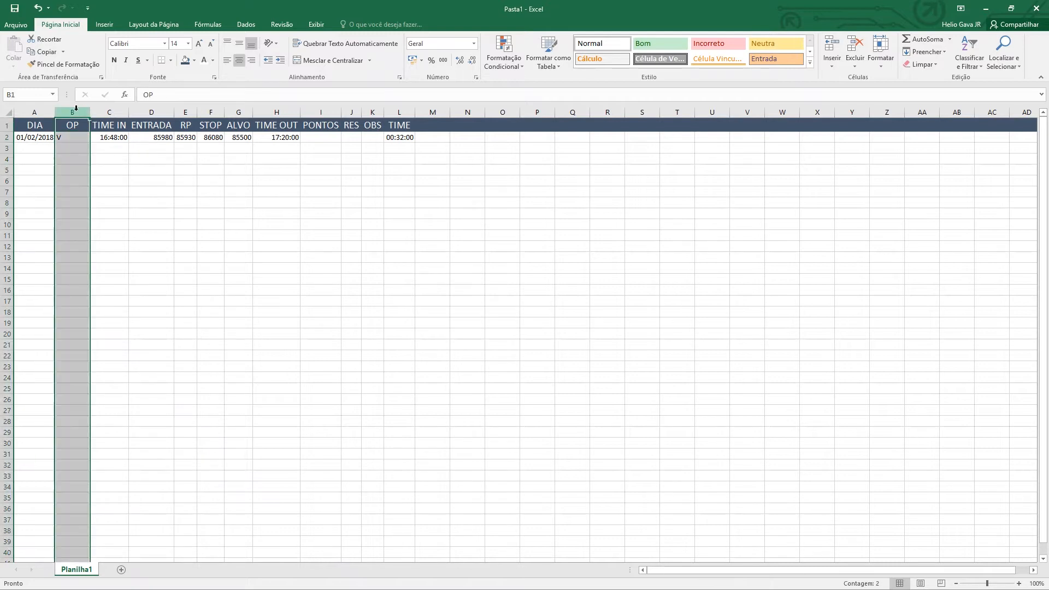
click(239, 60)
click(239, 60)
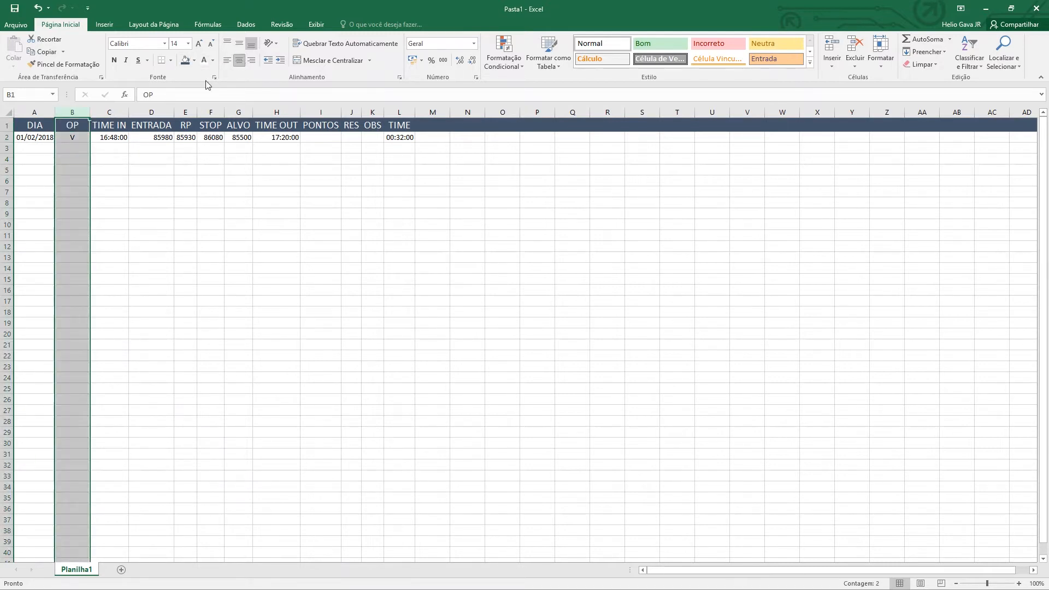
double_click(89, 112)
click(63, 138)
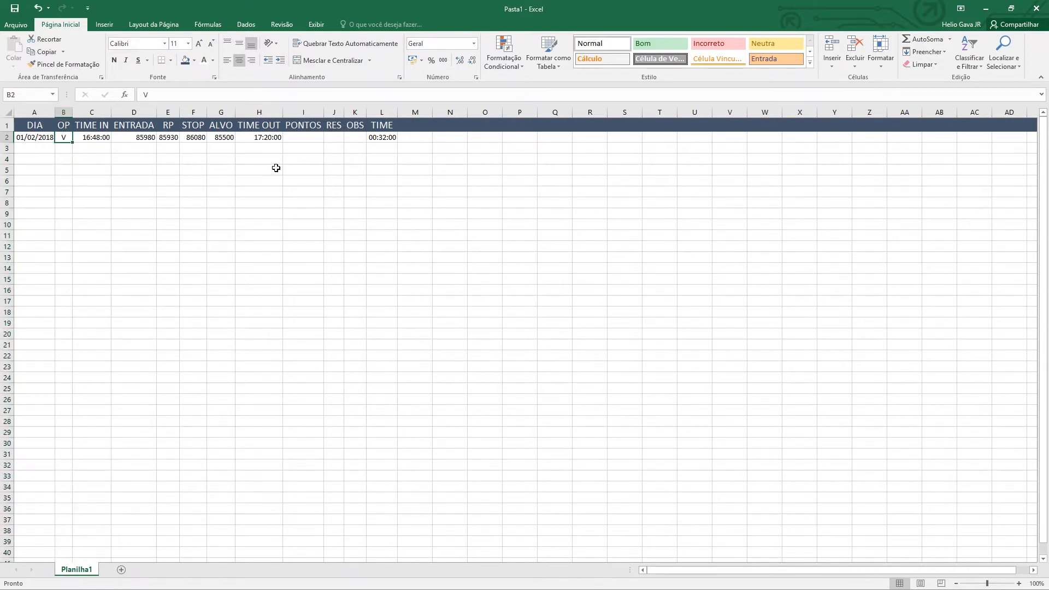
click(306, 138)
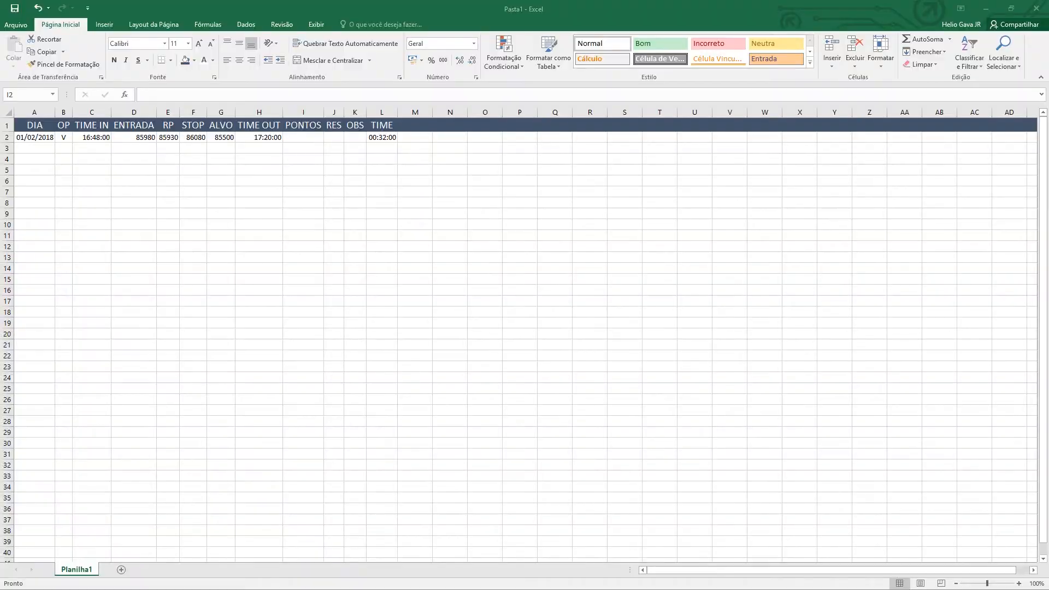
click(294, 138)
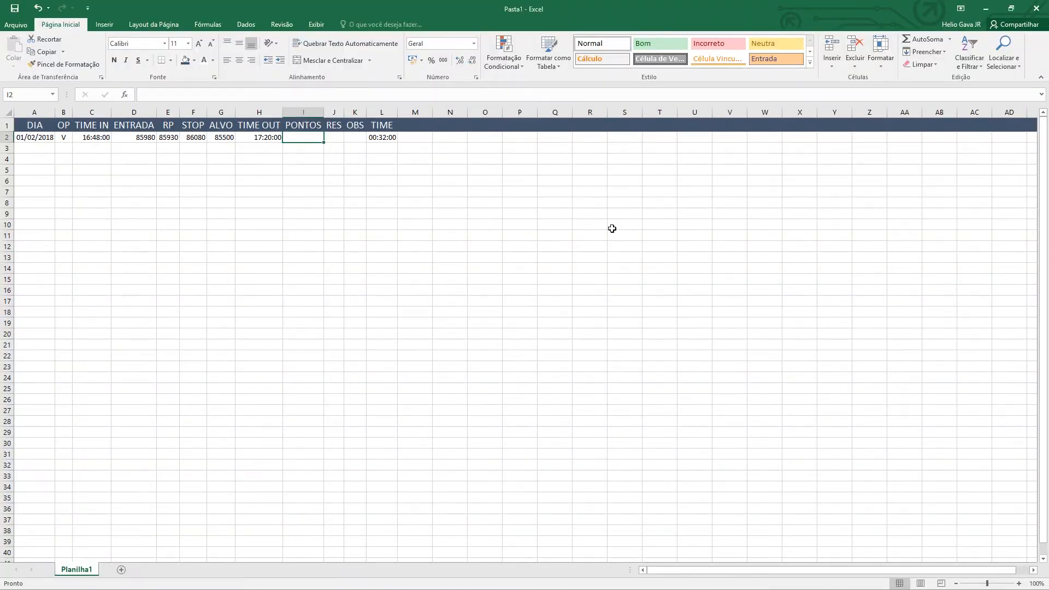
text(=)
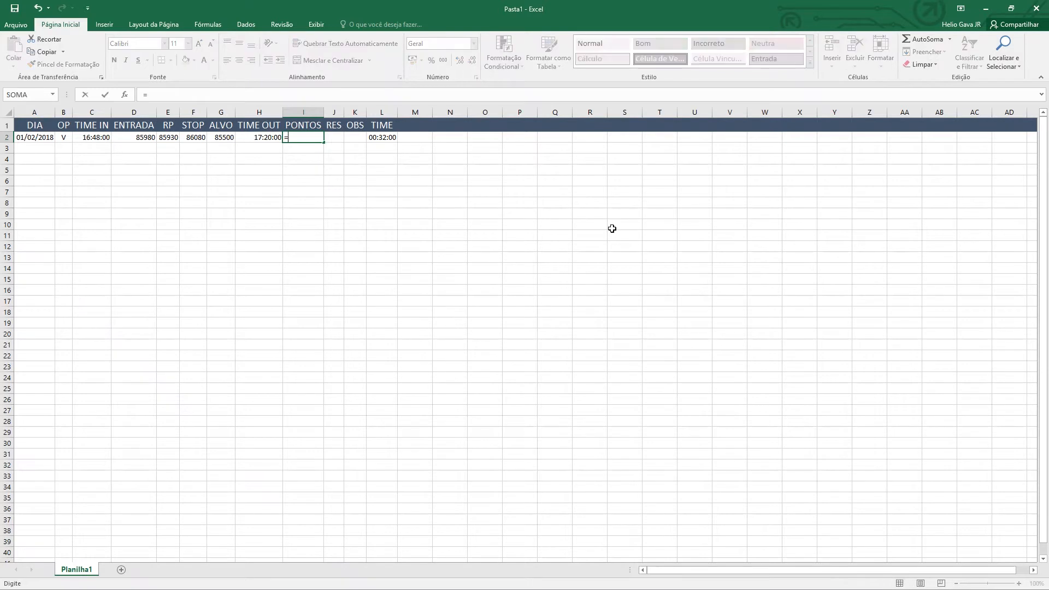
key(Escape)
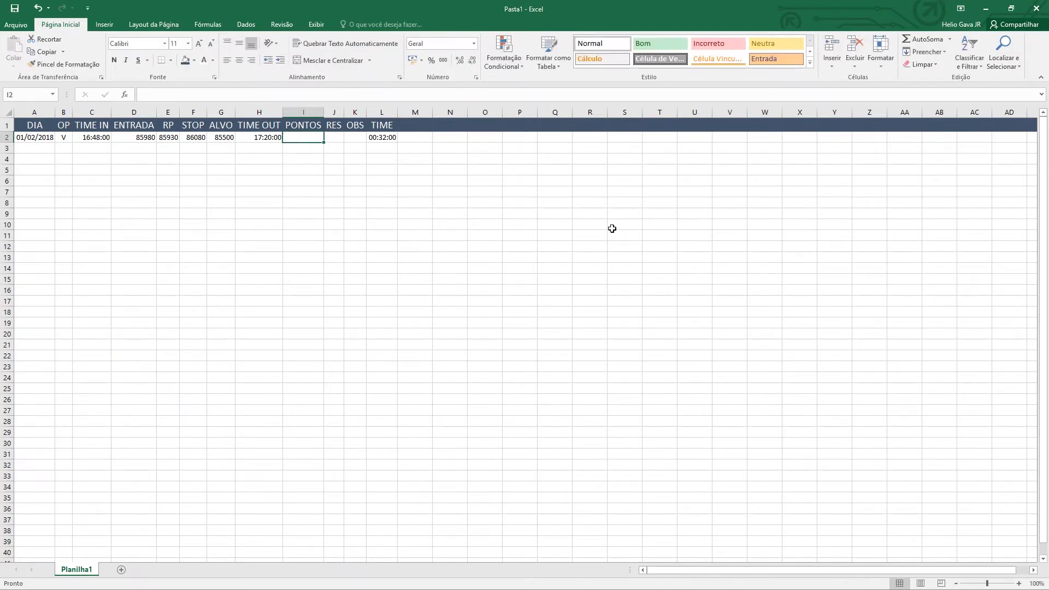
Copy the formula from STOP cell F2 into PONTOS cell I2
key(Left)
key(Left)
key(Left)
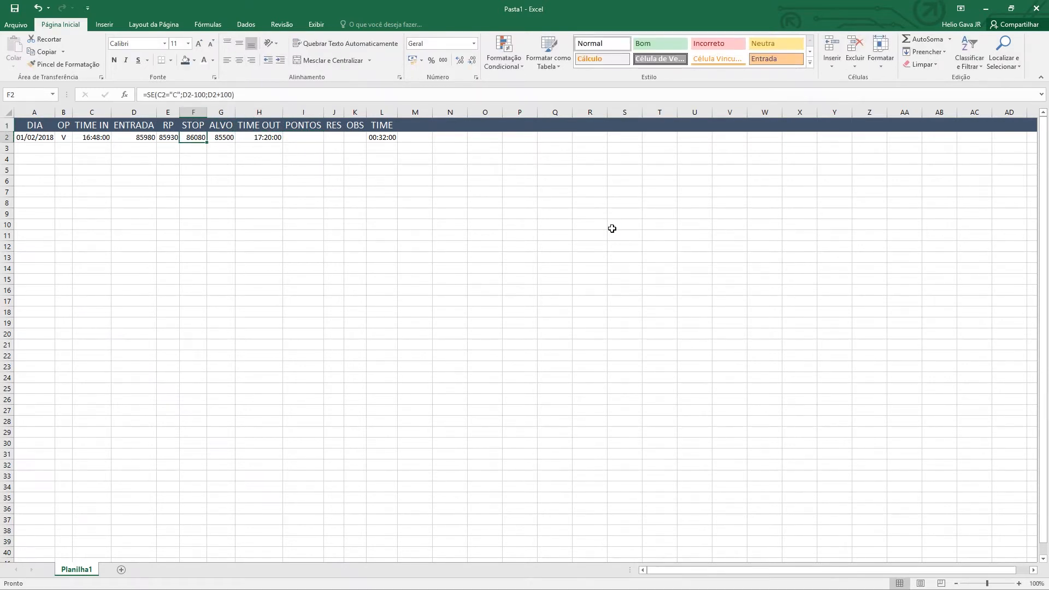
key(ctrl+c)
key(Right)
key(Right)
key(Right)
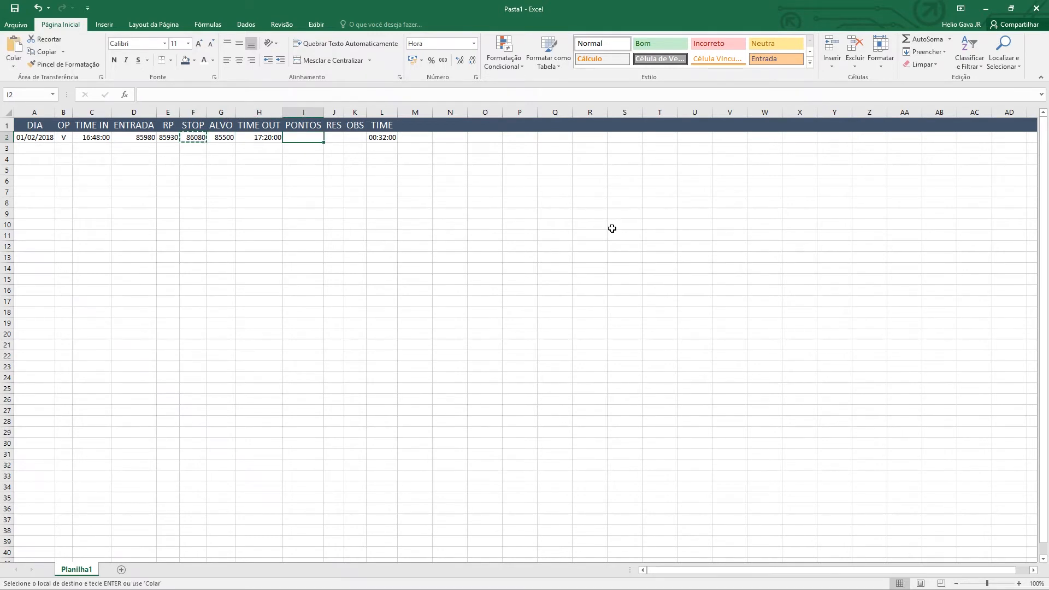
key(ctrl+v)
Examine the logical test and arguments of the SE formula in PONTOS cell I2
key(F2)
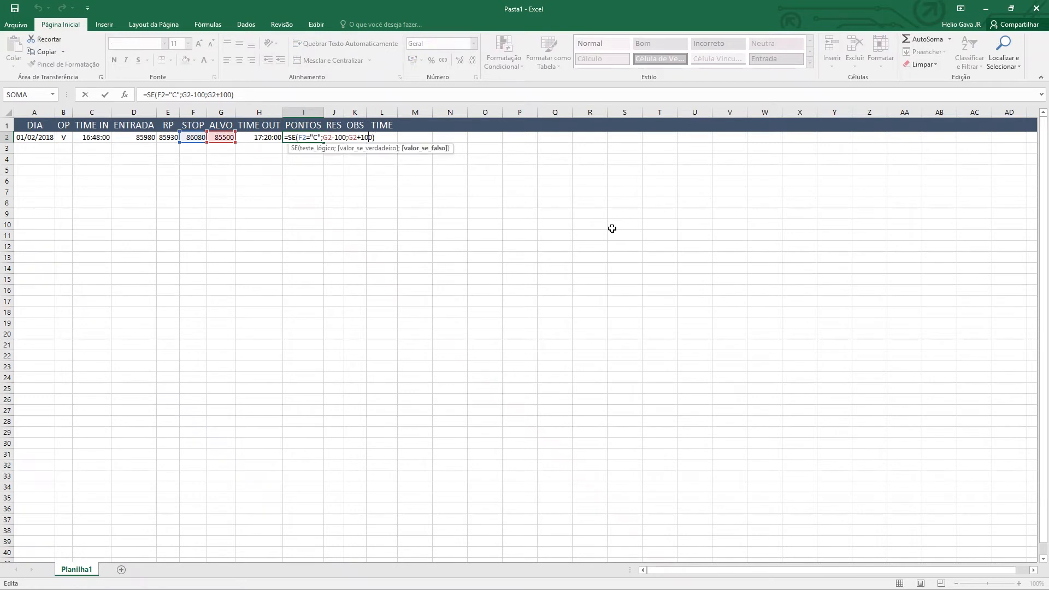
key(Left)
key(Left)
key(Left)
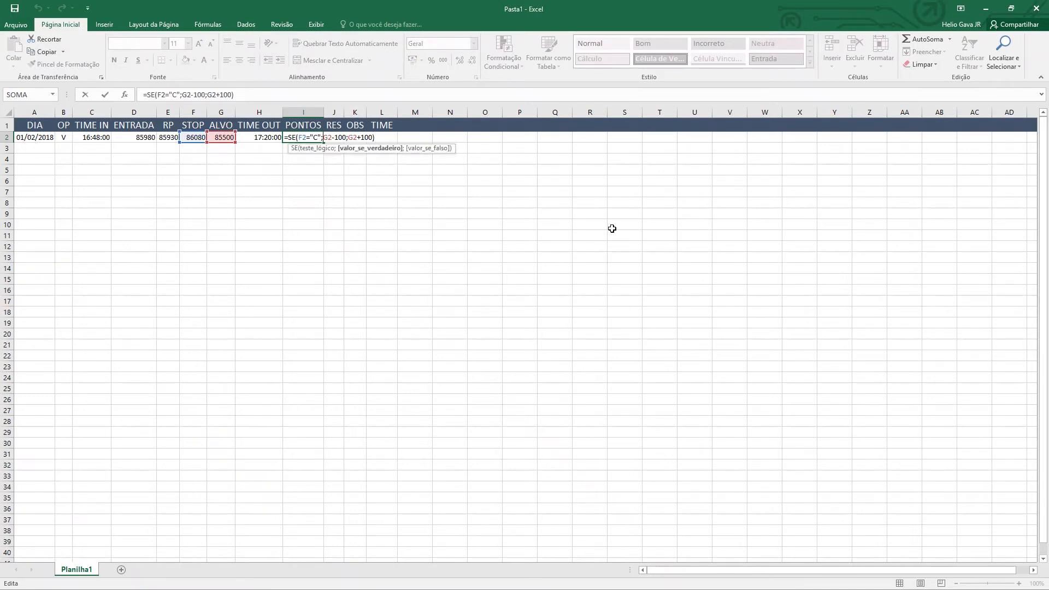
key(Left)
key(Left)
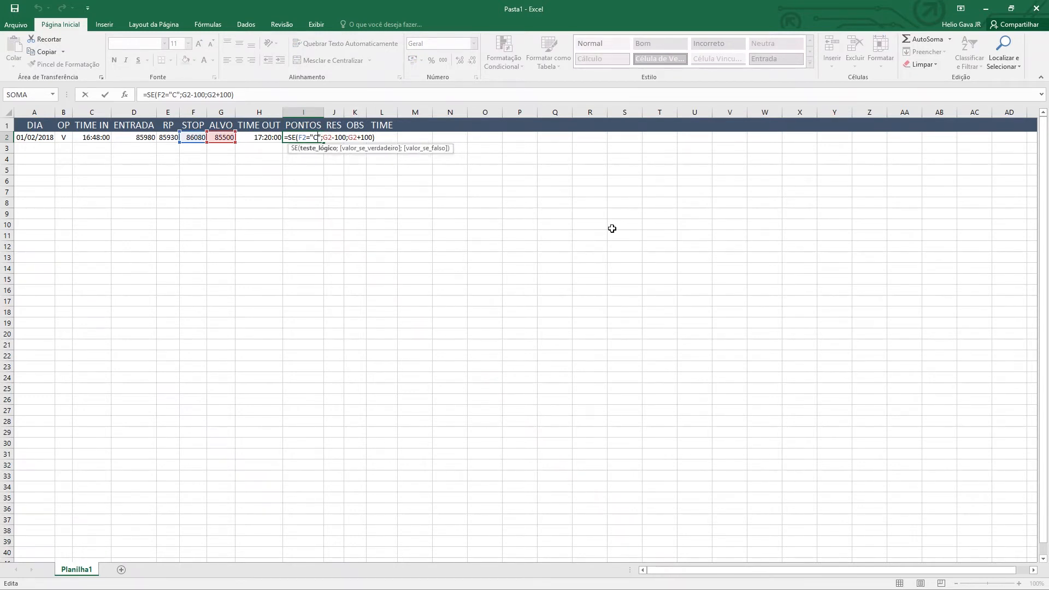
key(Right)
key(Right)
key(Right)
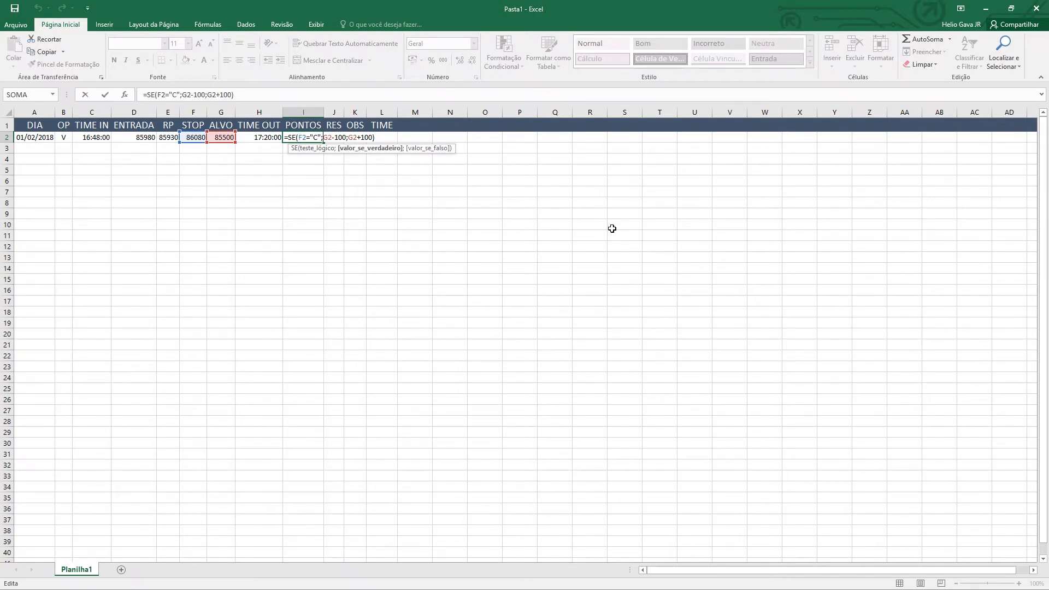
key(ctrl+Return)
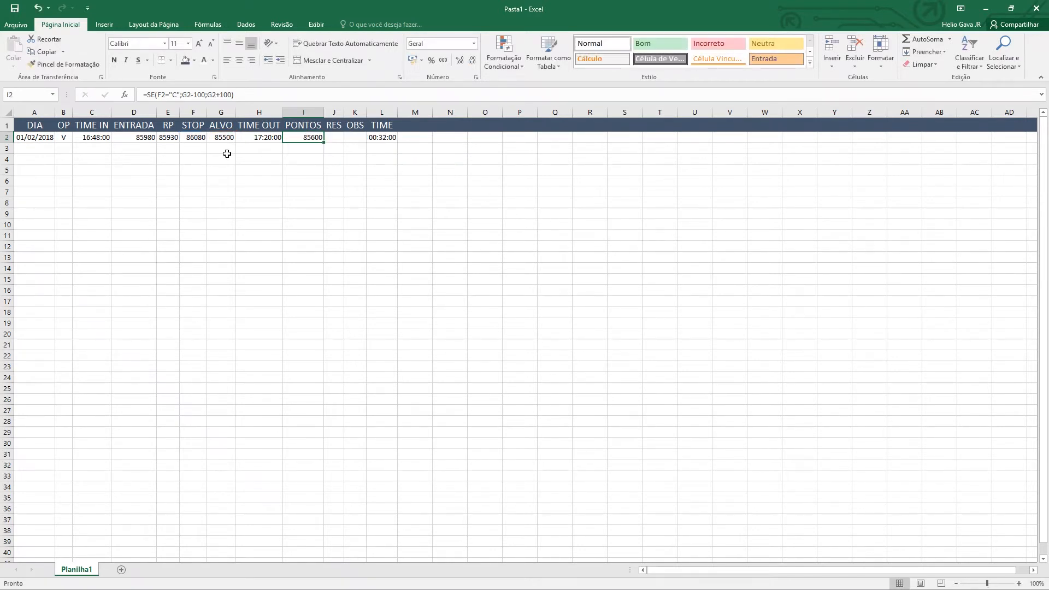
Rename the ALVO header in G1 to SAIDA
click(226, 125)
text(sai)
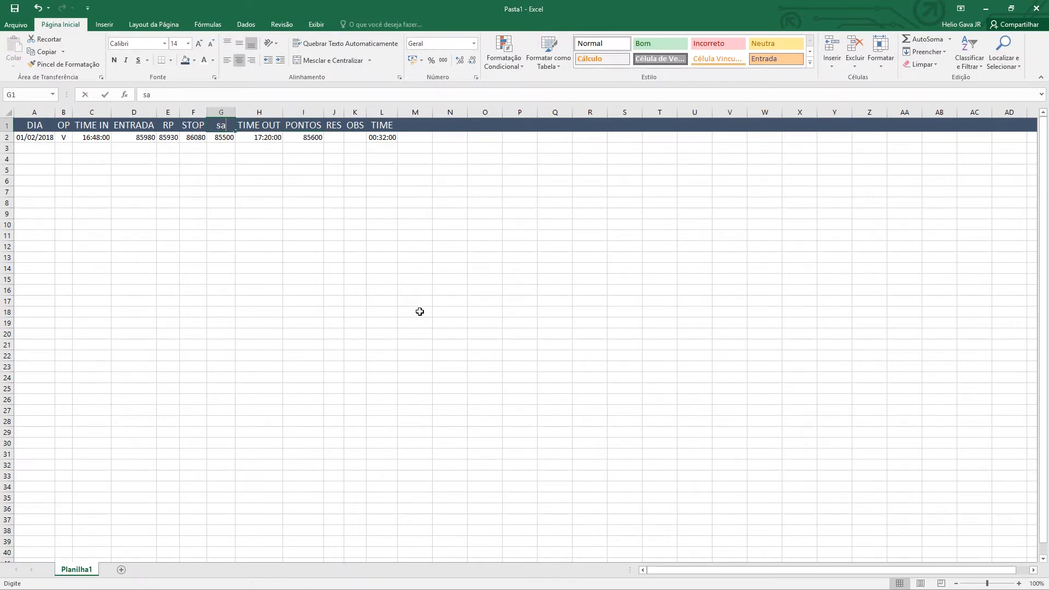
key(BackSpace)
key(BackSpace)
key(BackSpace)
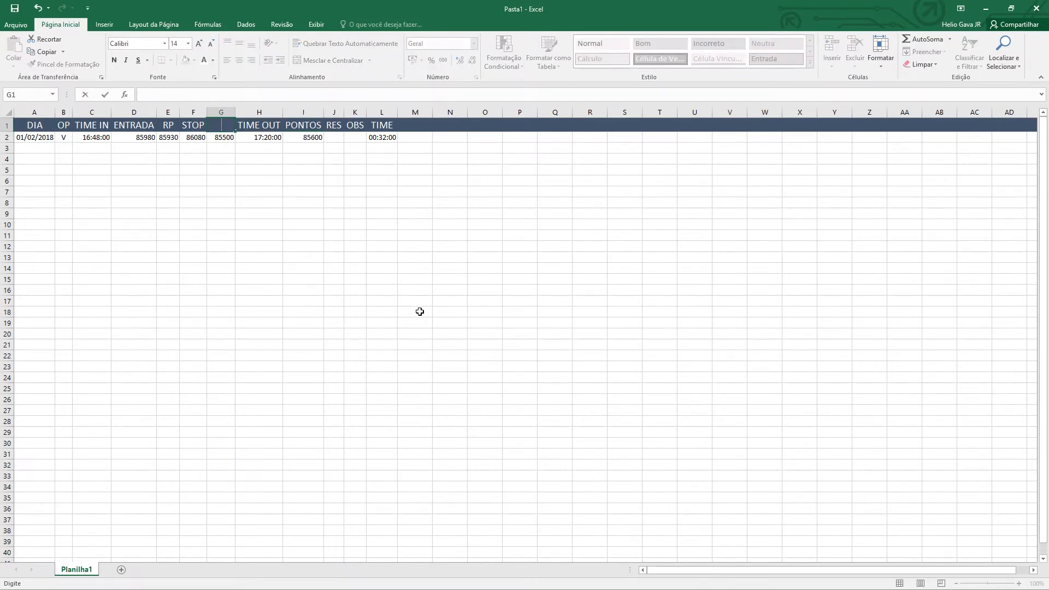
text(SAIDA)
key(Return)
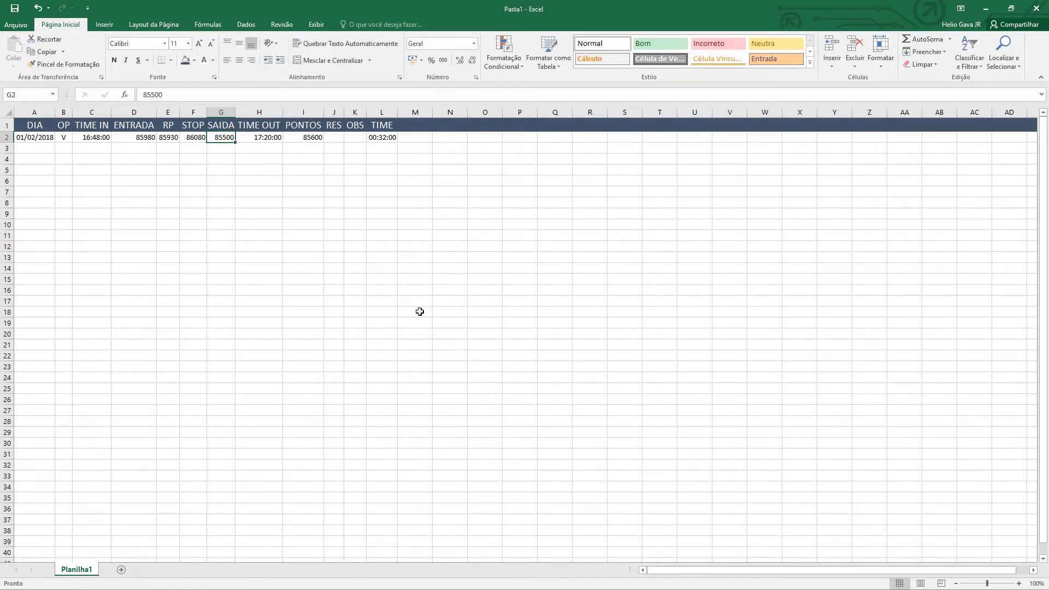
Change the comparison value in the logical test of PONTOS cell I2's SE formula to "V"
key(Right)
key(Right)
key(F2)
key(Left)
key(Left)
key(Left)
key(Left)
key(Left)
key(Left)
key(Left)
key(Left)
key(Left)
key(Left)
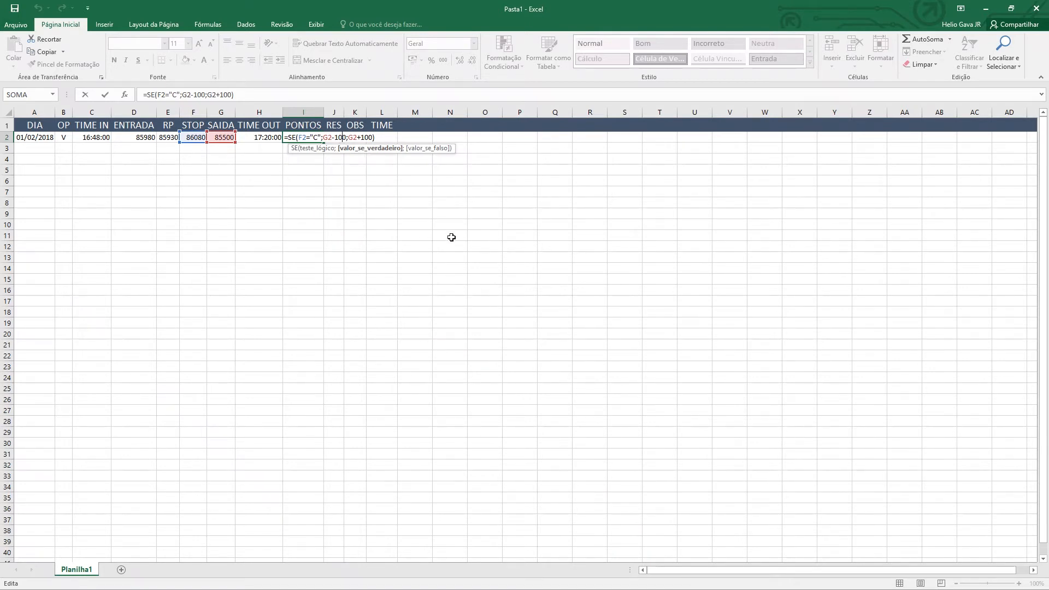
key(Left)
key(Left)
key(Left)
key(Left)
key(Left)
key(Left)
key(Delete)
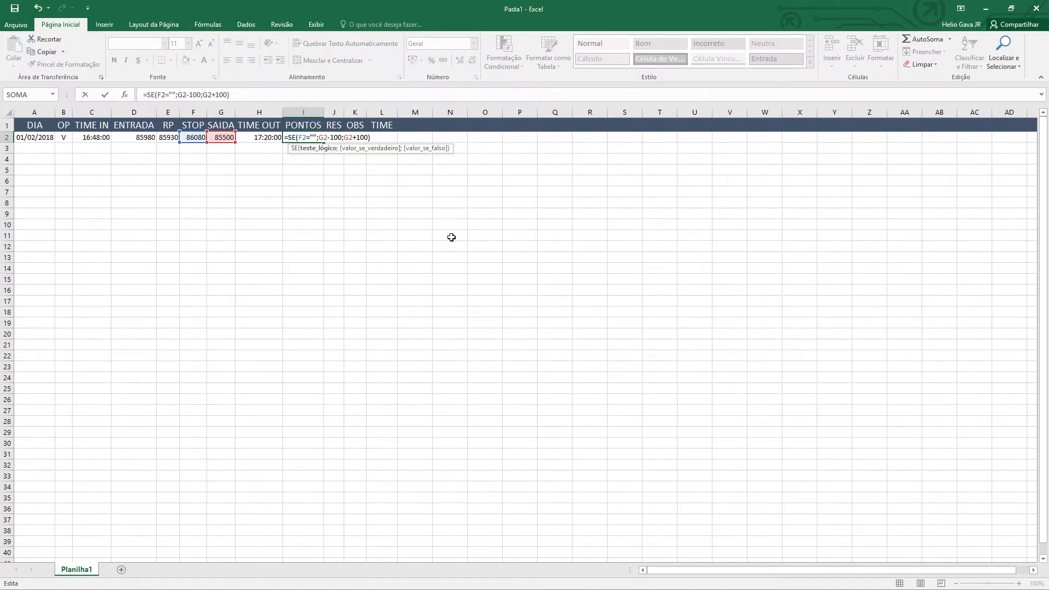
text(V)
key(Right)
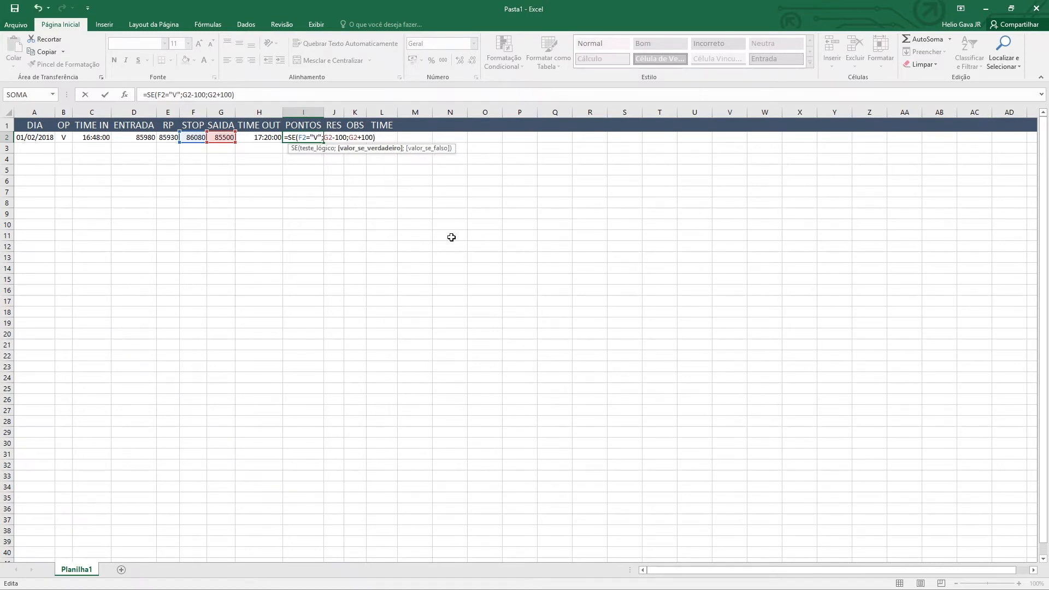
Replace the value-if-true argument of the I2 formula with ENTRADA minus SAIDA, D2-G2
key(shift+Right)
key(shift+Right)
key(shift+Right)
key(shift+Right)
key(shift+Right)
key(shift+Right)
click(147, 137)
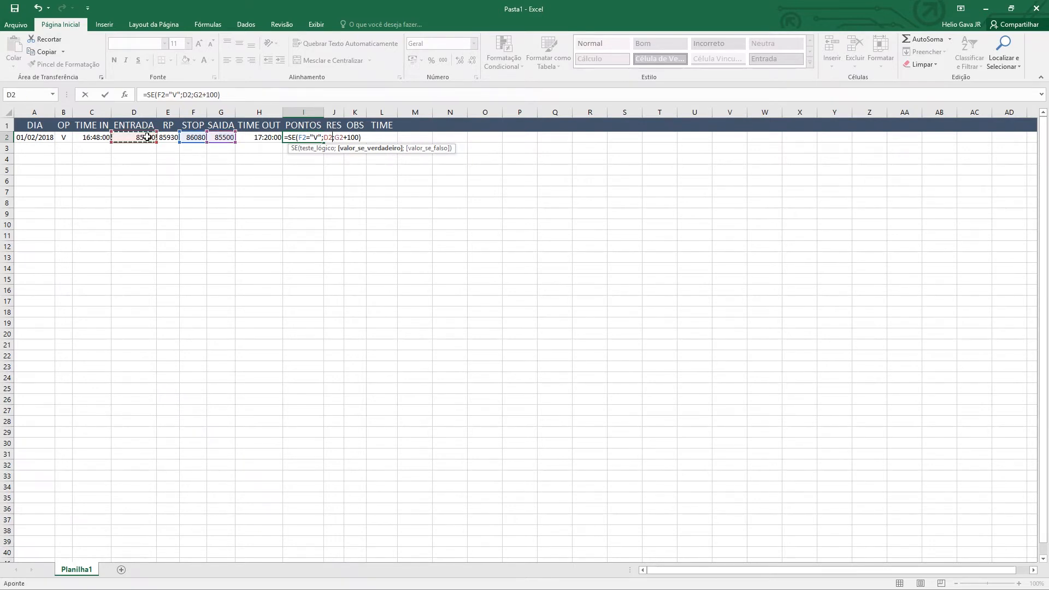
text(-)
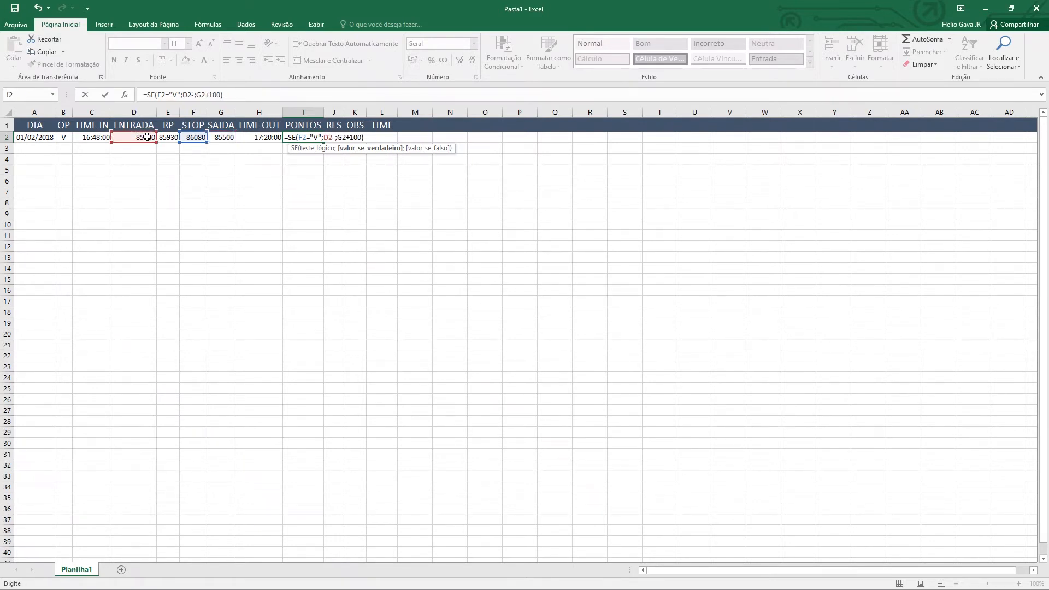
click(227, 138)
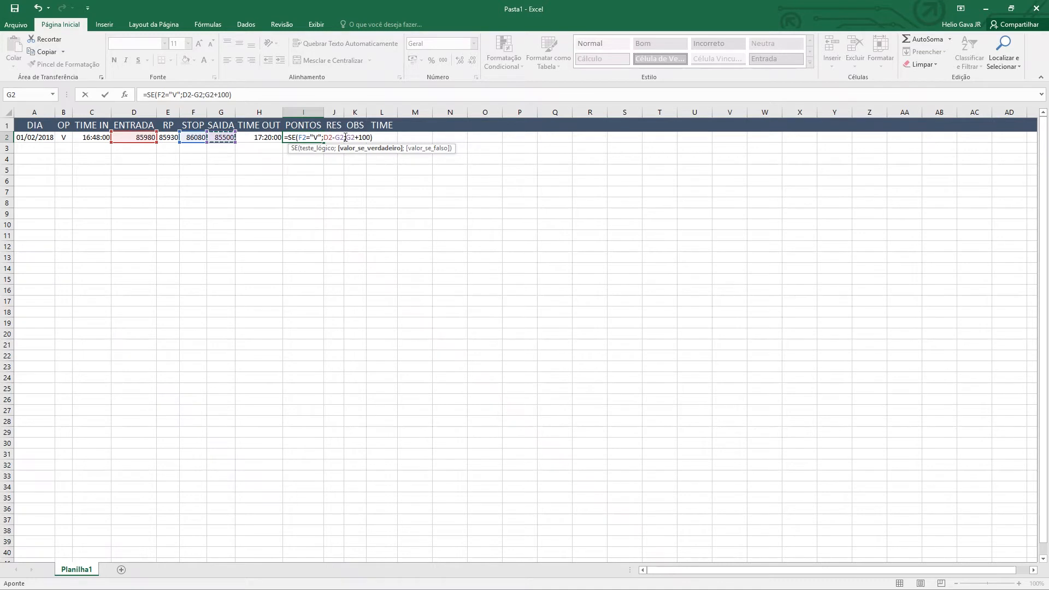
Replace the value-if-false argument of the I2 formula with SAIDA minus ENTRADA, G2-D2, and commit the formula
drag(346, 137, 356, 137)
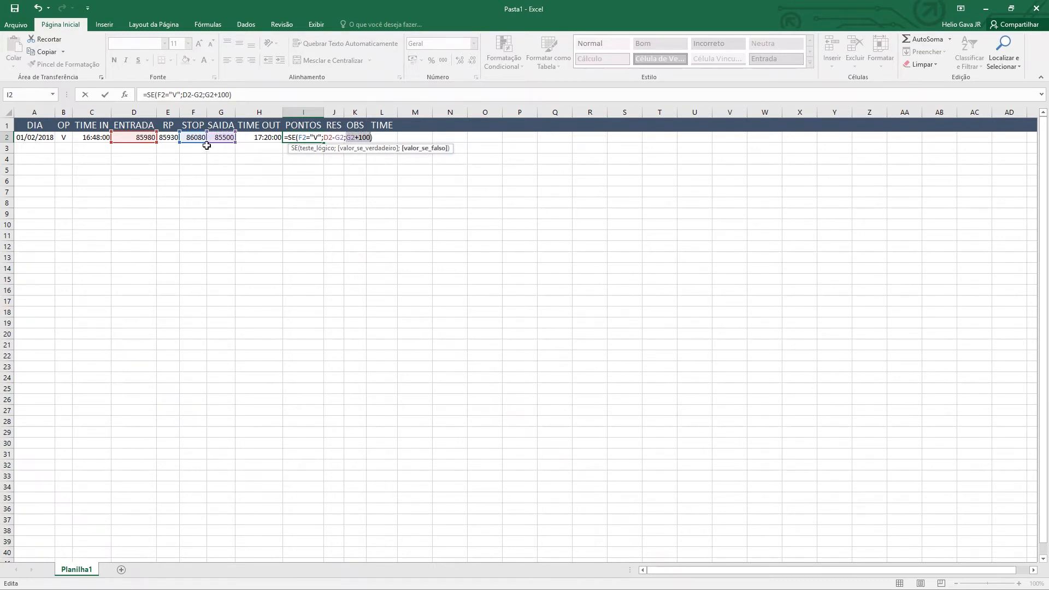
click(224, 140)
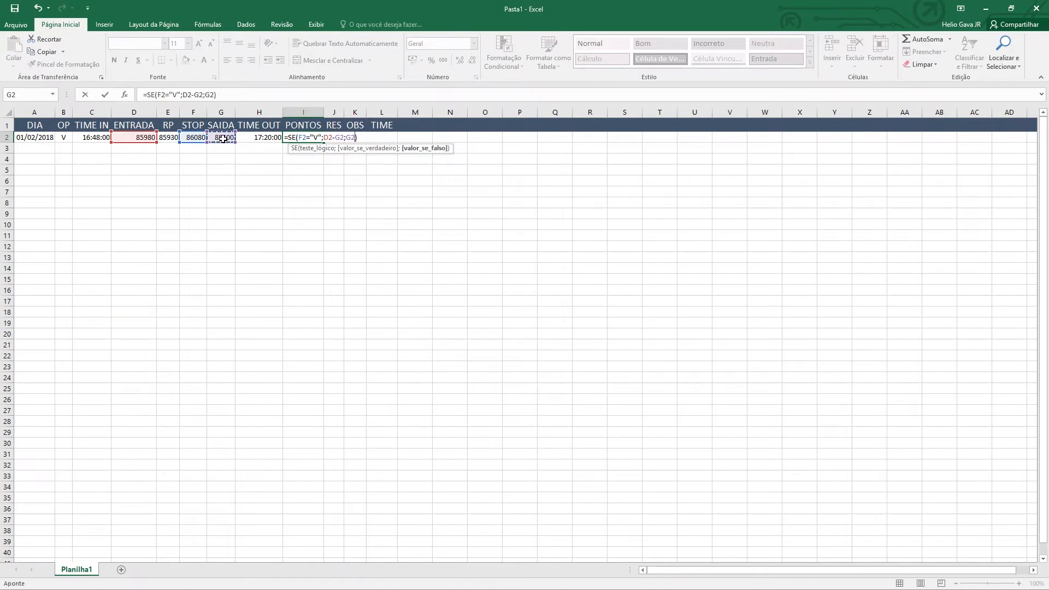
text(-)
click(146, 140)
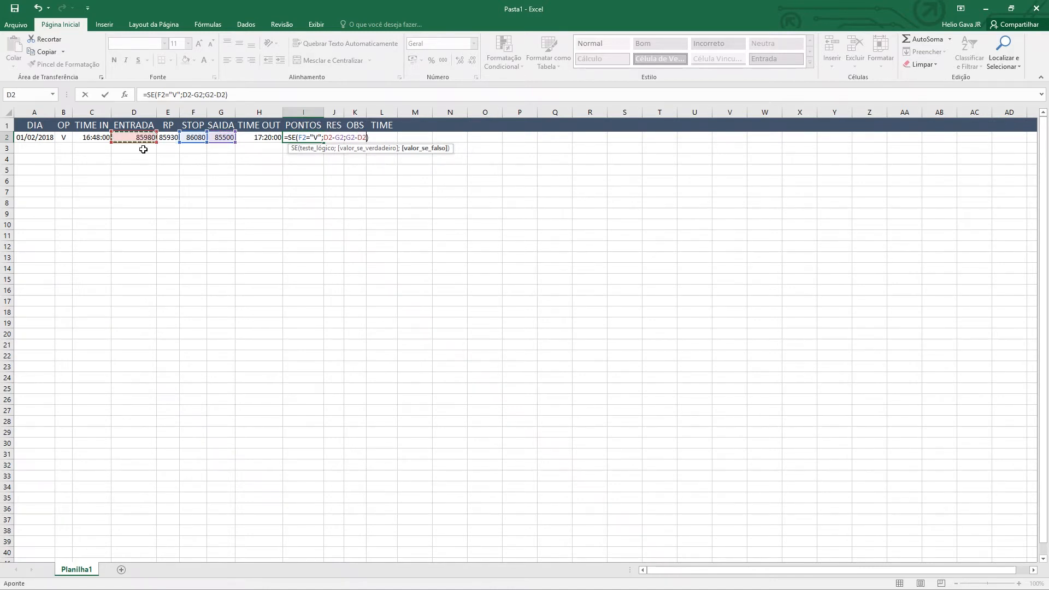
key(Return)
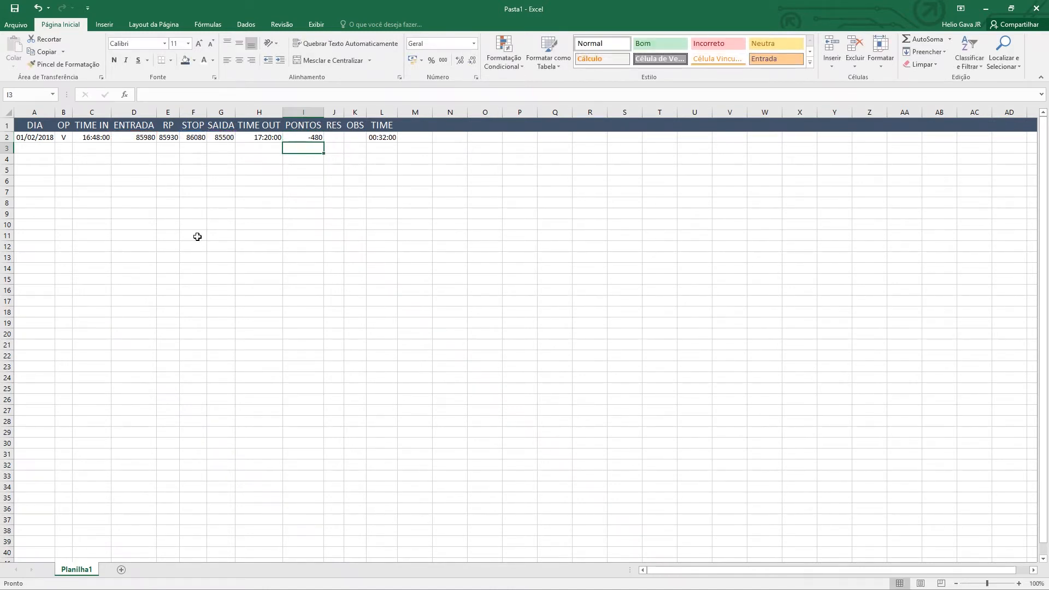
Set the comparison value in PONTOS cell I2 to "C", making the formula =SE(F2="C";D2-G2;G2-D2)
click(302, 138)
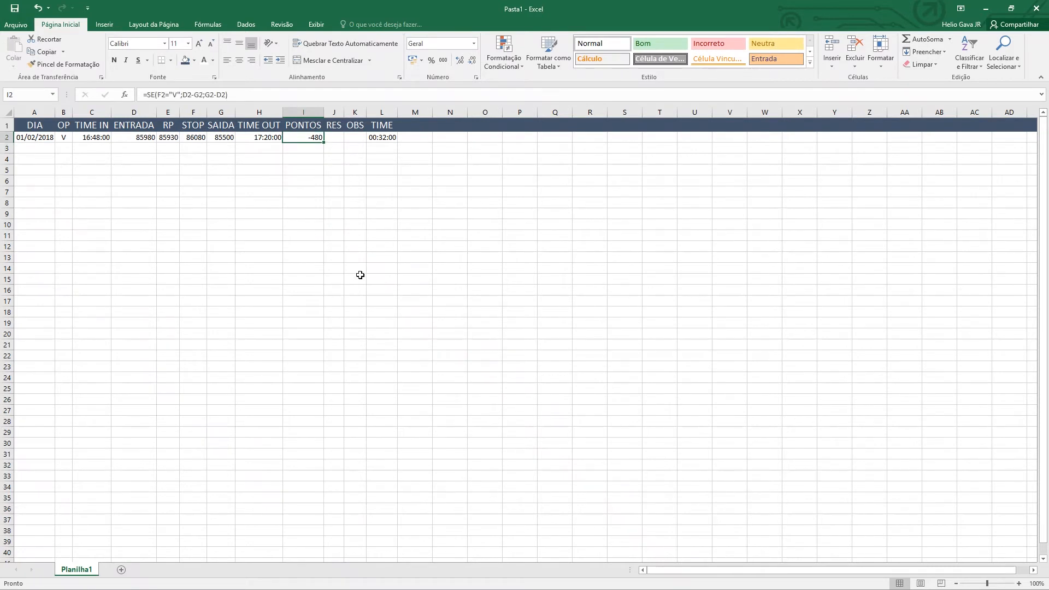
key(F2)
key(Left)
key(Left)
key(Left)
key(Left)
key(Left)
key(Left)
key(Left)
key(Left)
key(Left)
key(Left)
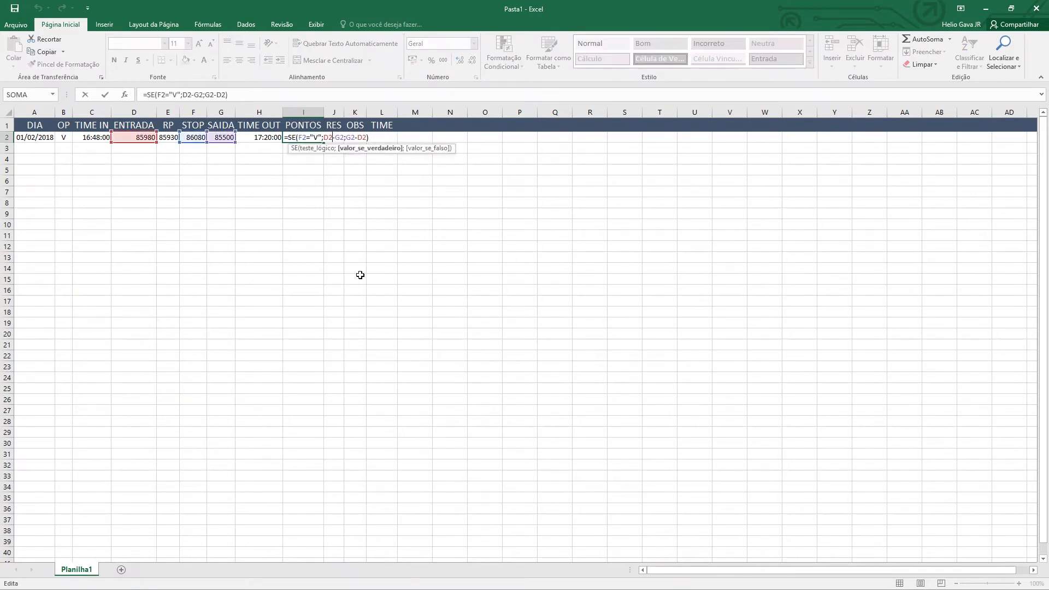
key(Left)
key(Left)
key(BackSpace)
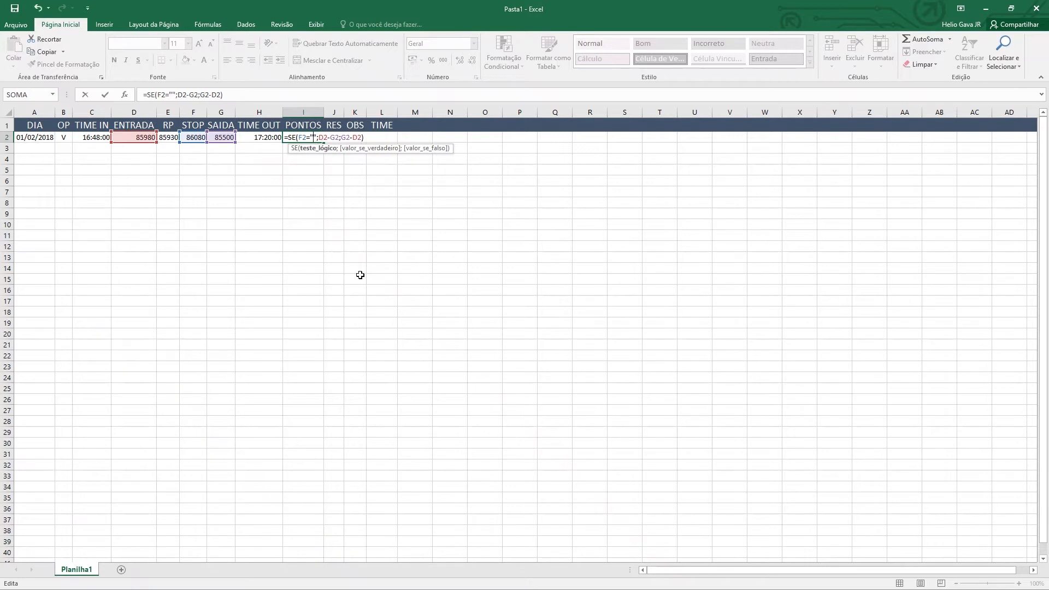
text(C)
key(ctrl+Return)
Change the cell tested in PONTOS cell I2's SE formula to B2, making it =SE(B2="C";D2-G2;G2-D2)
key(F2)
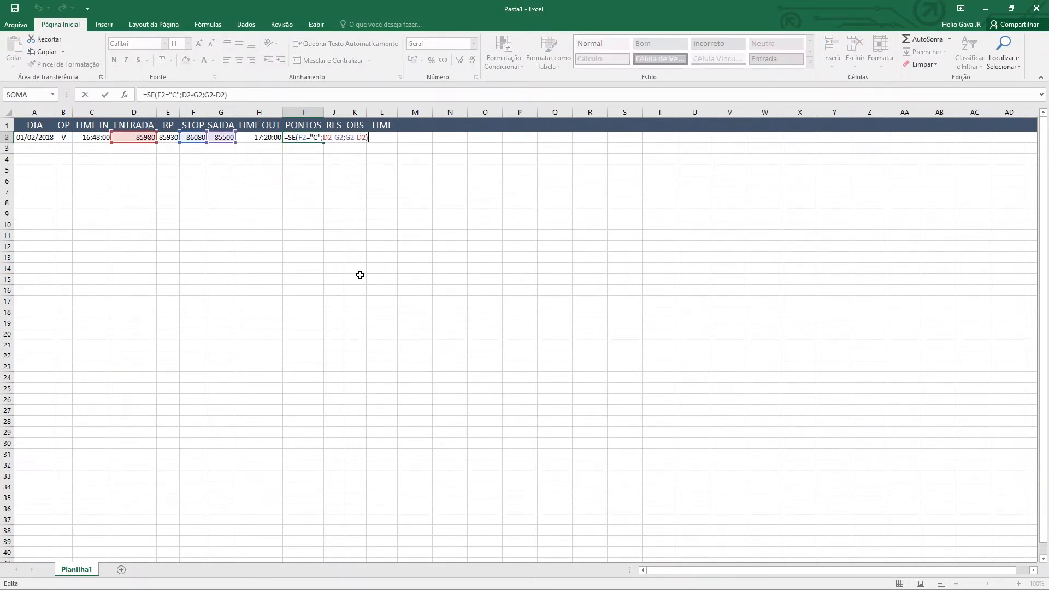
key(Left)
key(Left)
key(Left)
key(Left)
key(Left)
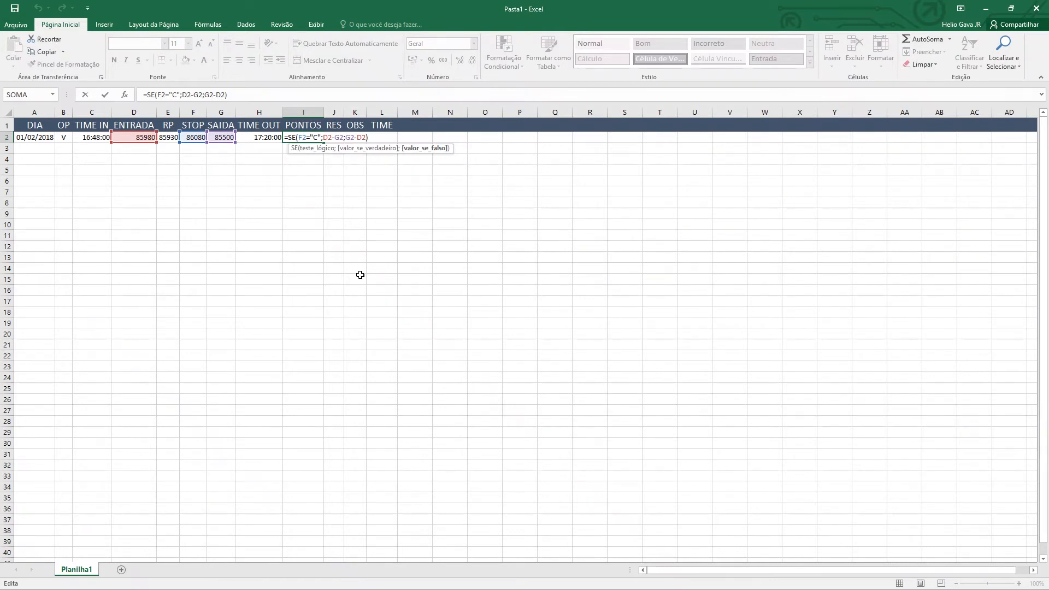
click(306, 138)
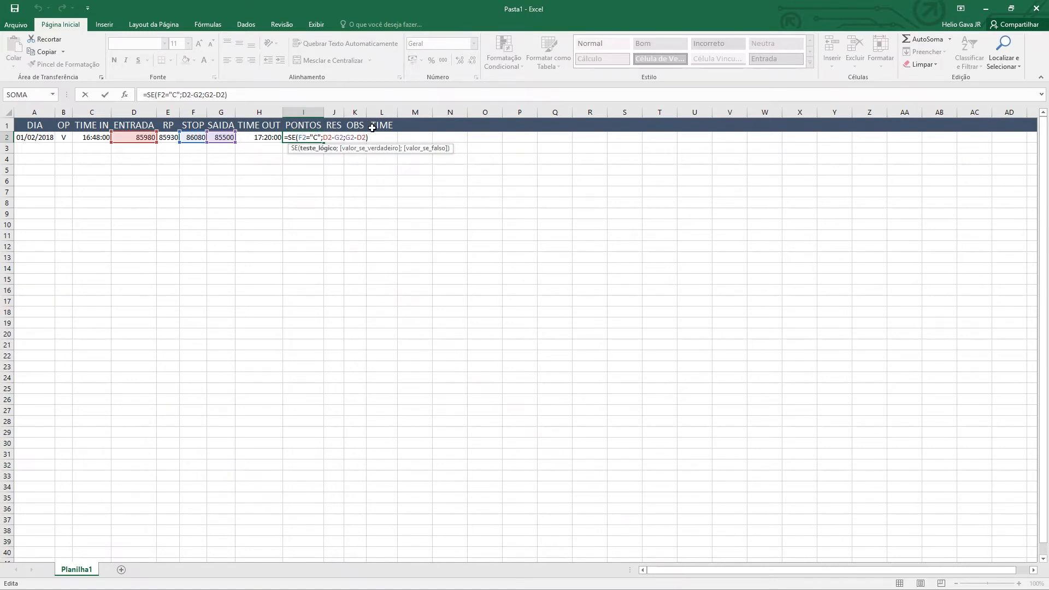
key(BackSpace)
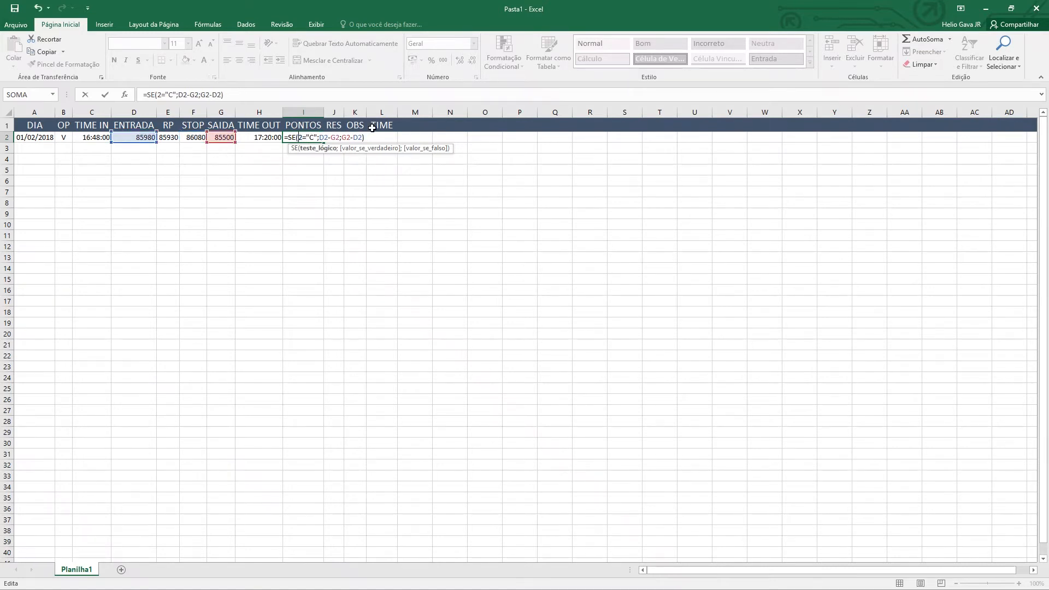
text(b)
key(BackSpace)
text(b)
key(BackSpace)
text(b)
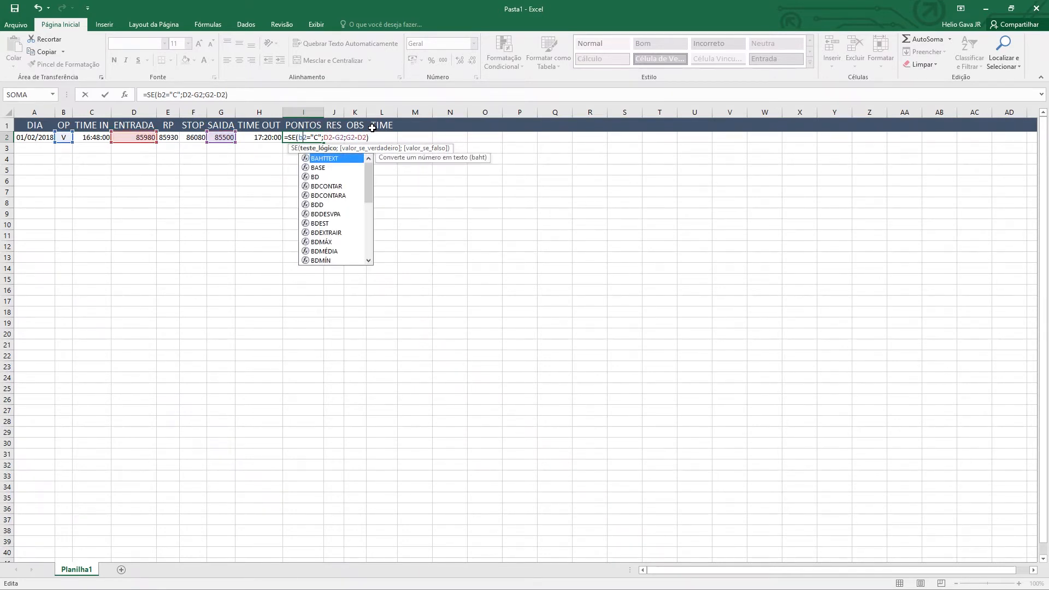
key(BackSpace)
text(b)
key(Return)
Set the comparison value in the I2 formula's logical test to "V", making it =SE(B2="V";D2-G2;G2-D2)
key(Up)
key(F2)
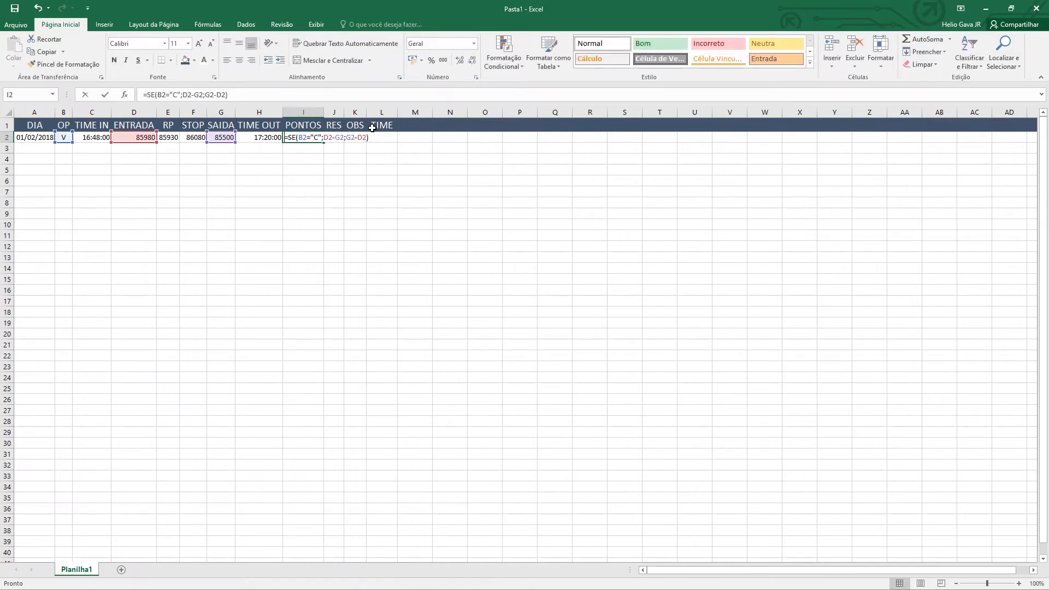
key(Left)
key(Left)
key(Left)
key(Left)
key(Left)
key(Left)
key(Left)
key(Left)
key(Left)
key(Left)
key(Left)
key(Left)
key(Left)
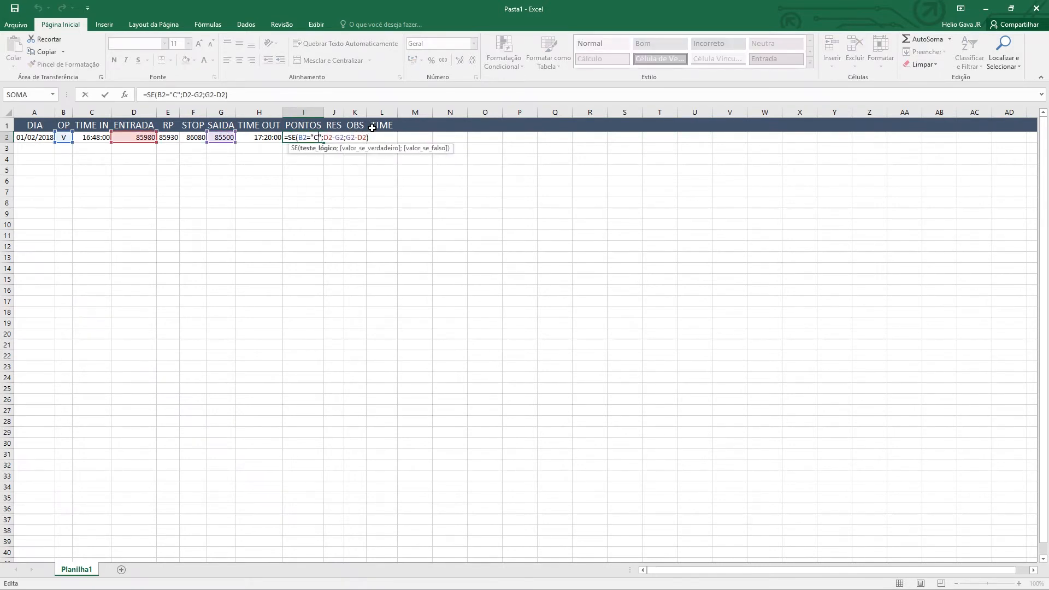
key(BackSpace)
text(V)
key(Return)
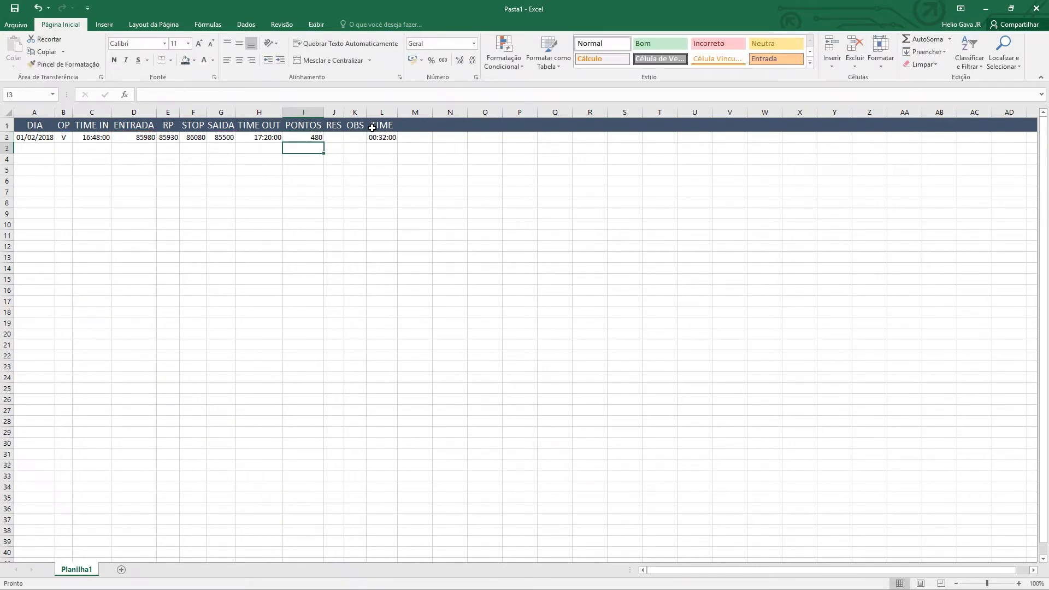
Review the PONTOS formula in I2 and the first record's DIA, OP, TIME IN and ENTRADA cells
key(Up)
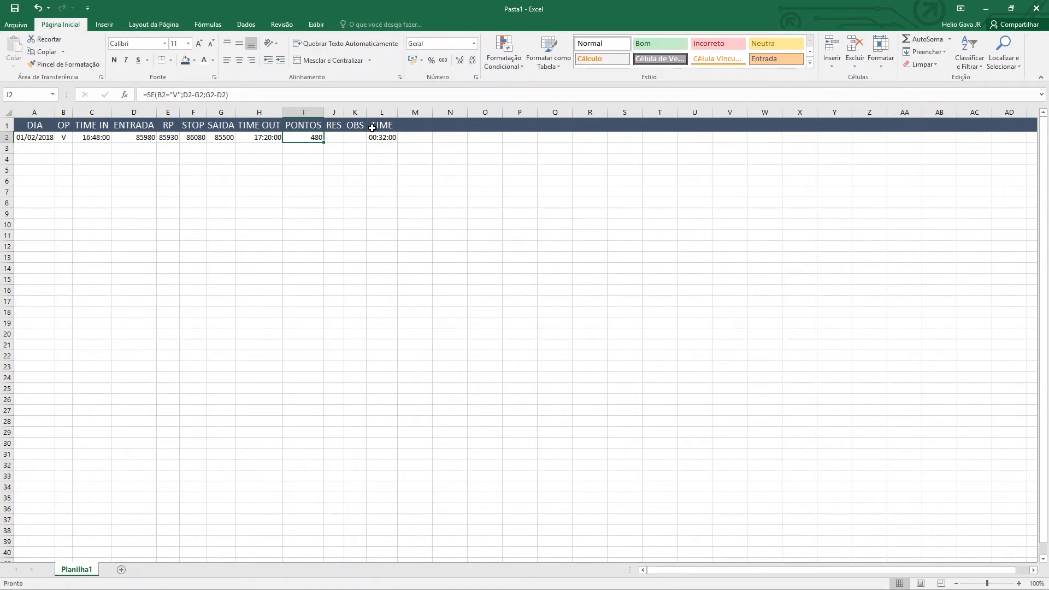
key(Left)
key(Left)
key(Left)
key(Left)
key(Left)
key(Left)
key(Left)
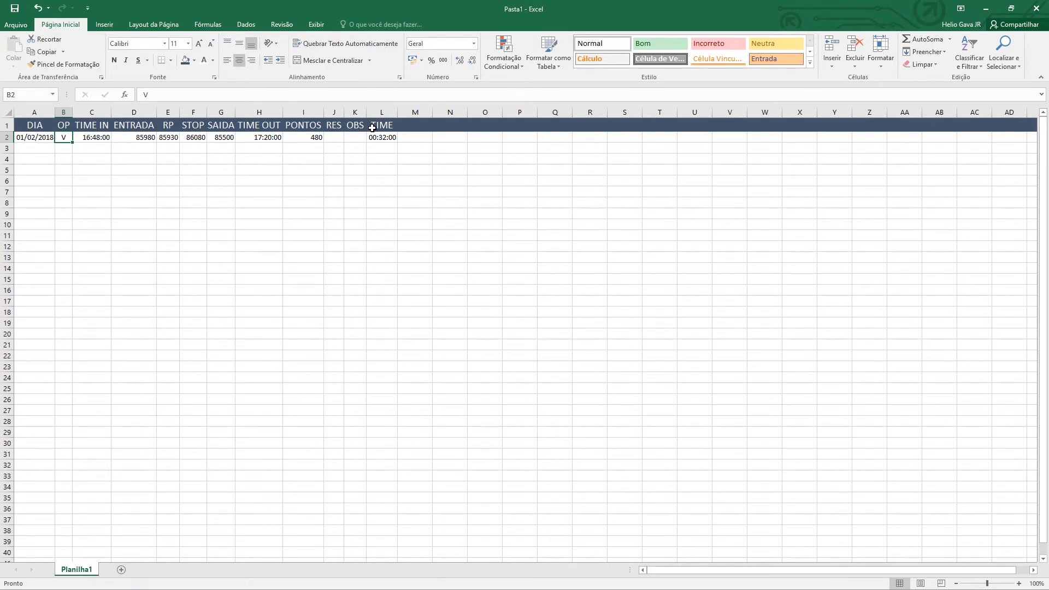
key(Left)
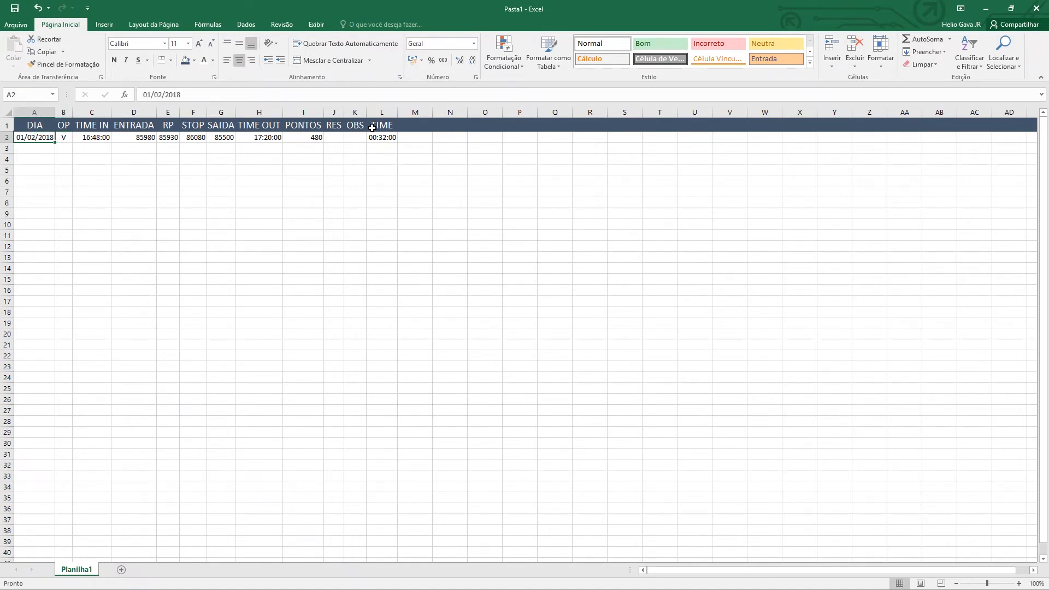
key(Right)
key(Right)
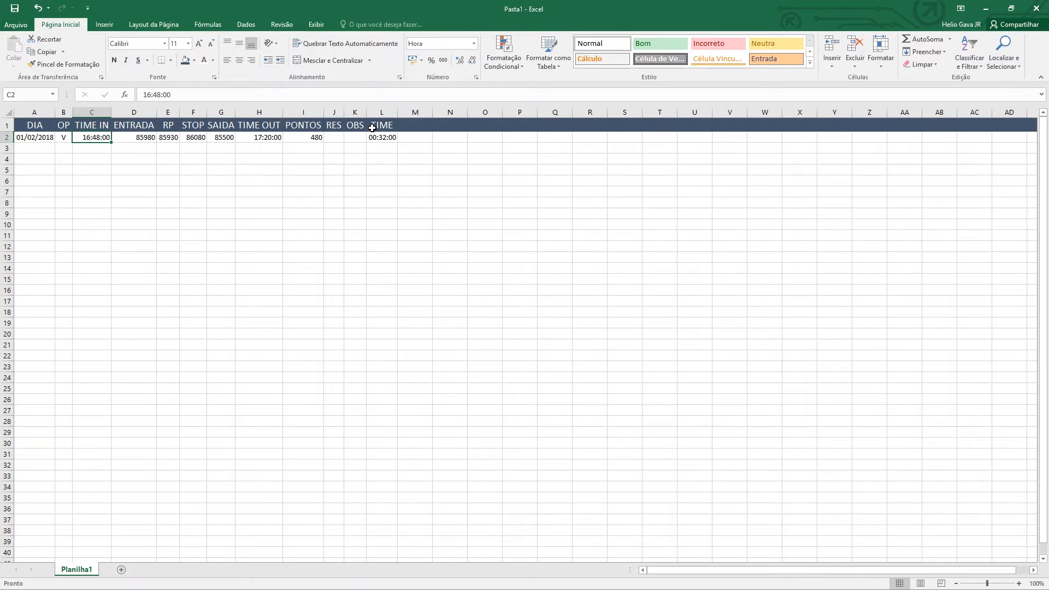
key(Right)
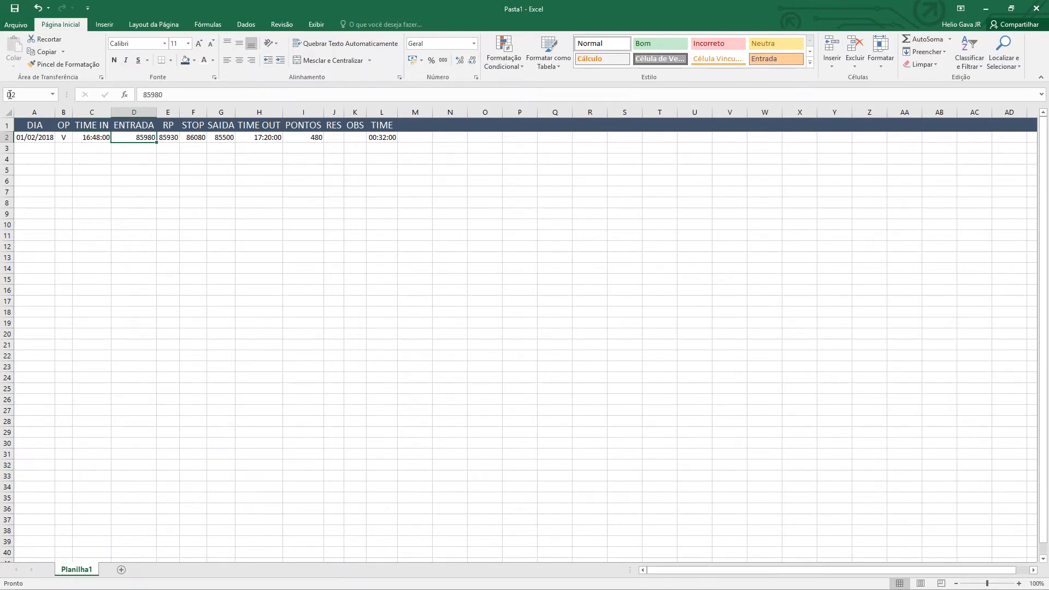
Center the contents of all cells in the sheet horizontally
click(8, 113)
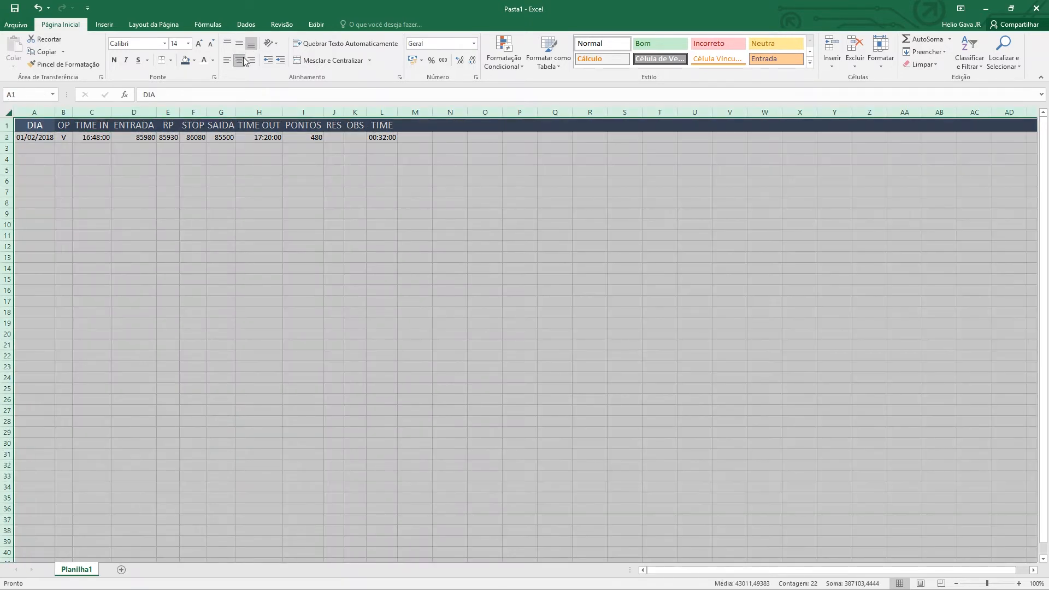
click(241, 61)
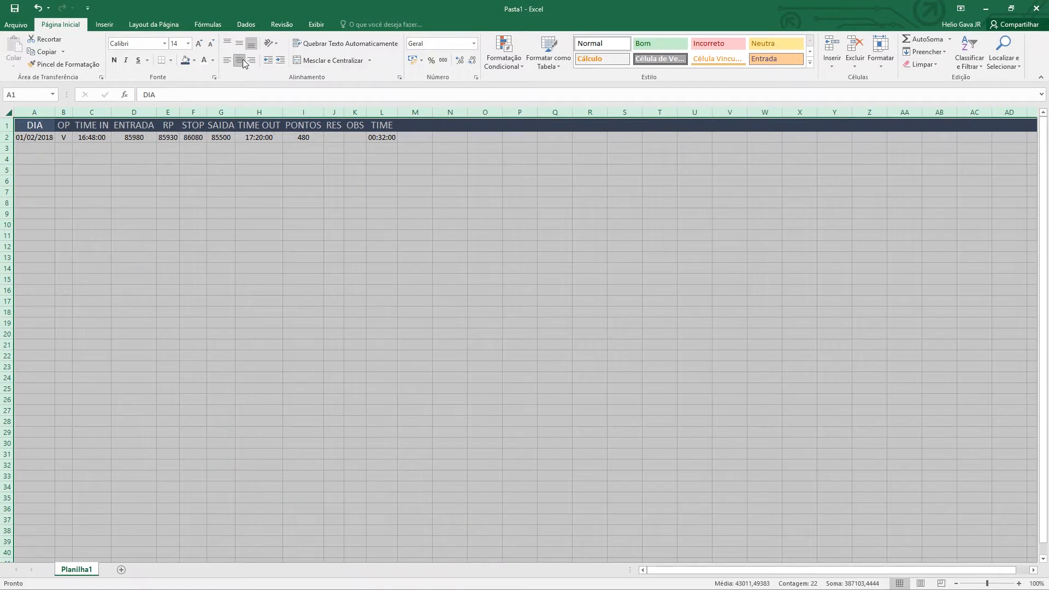
click(147, 136)
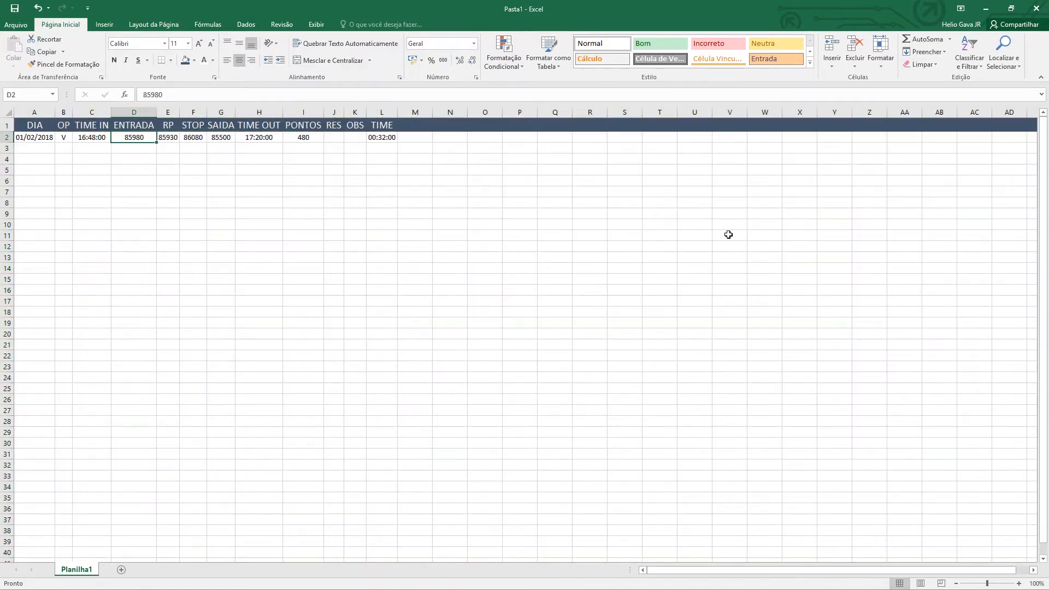
Try 86080 as the SAIDA value in G2 and check the PONTOS result in I2
key(Right)
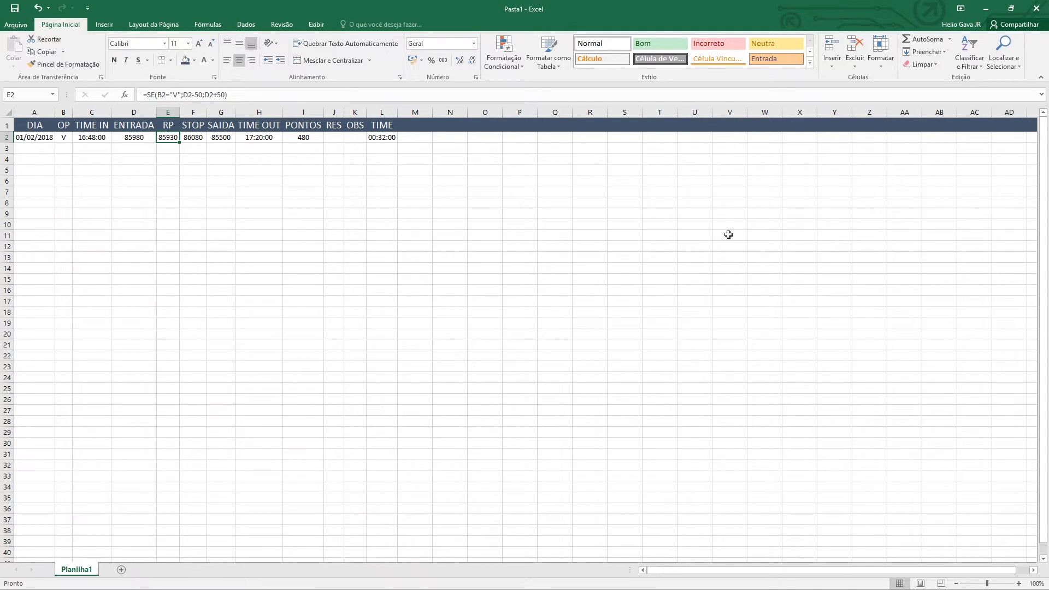
key(Right)
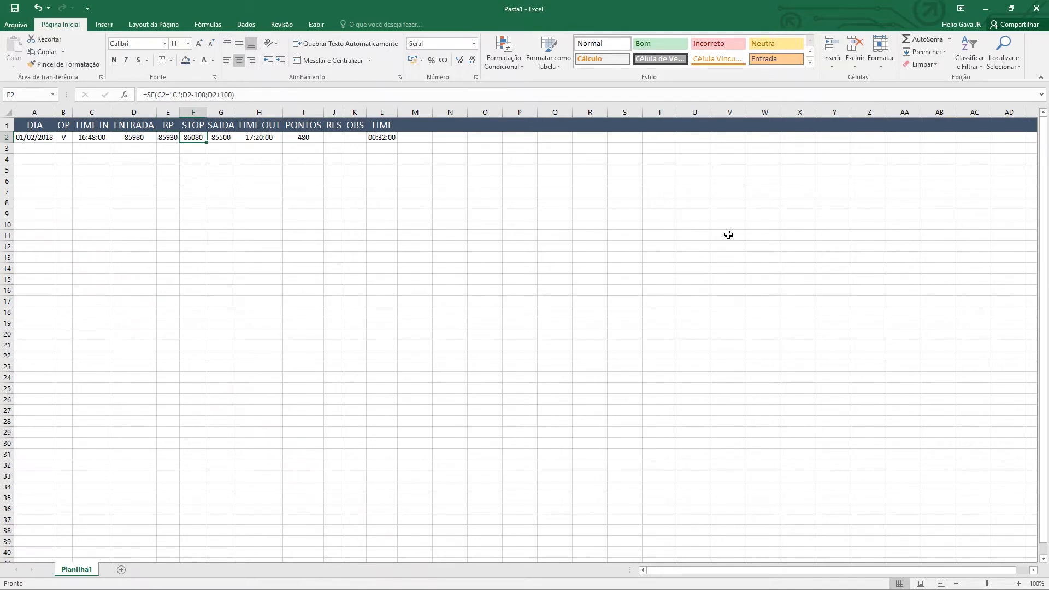
key(Right)
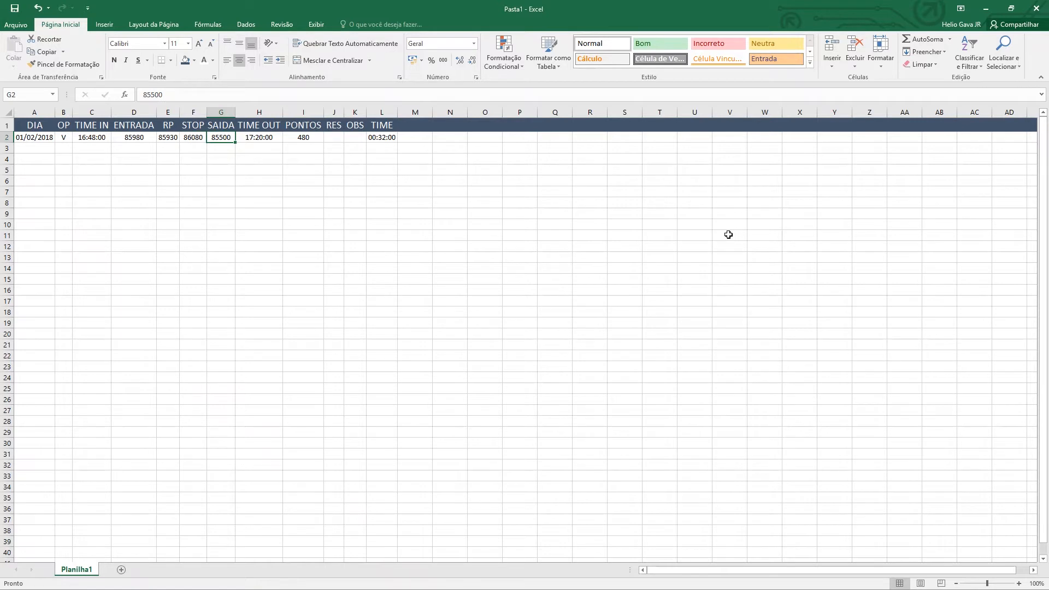
key(Right)
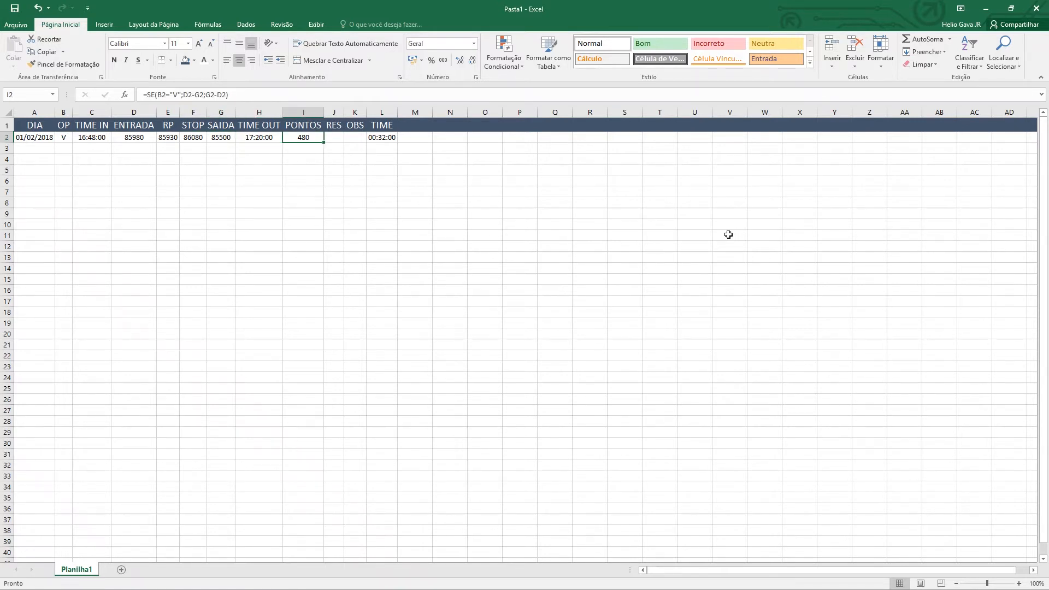
key(Left)
key(Left)
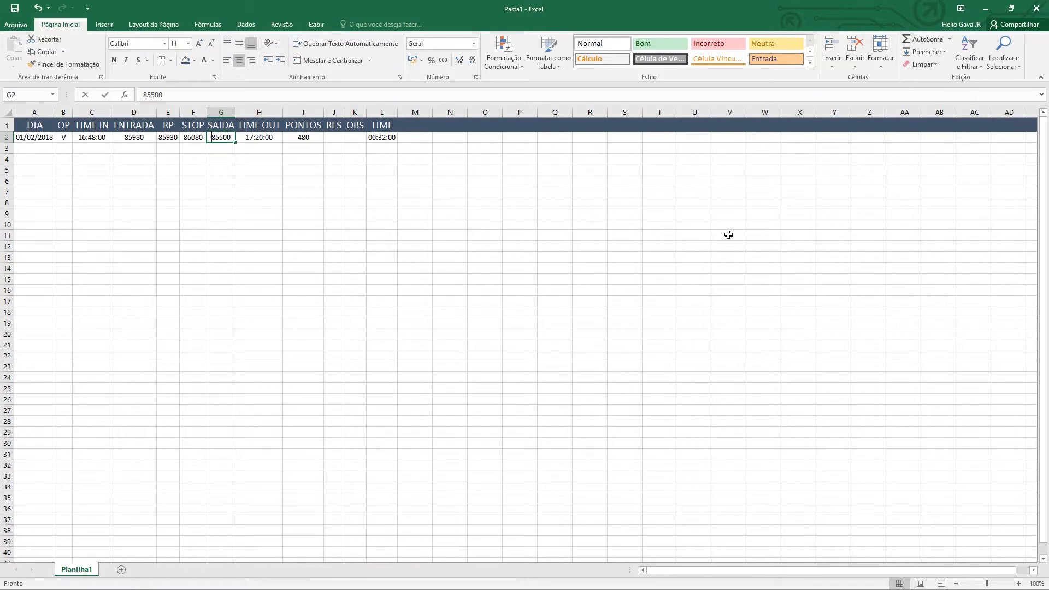
text(86080)
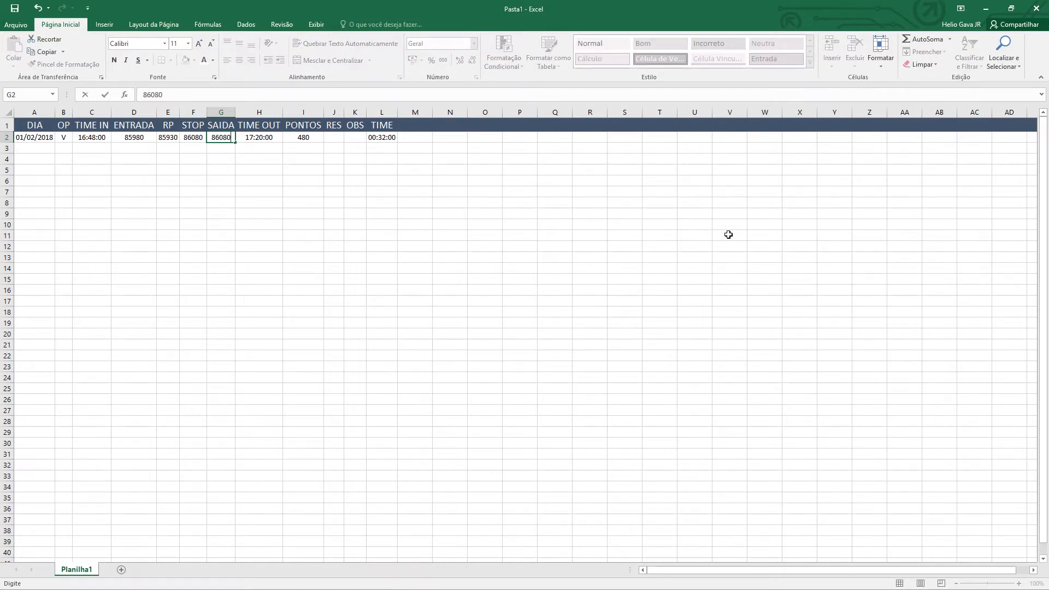
key(Return)
key(Up)
key(Right)
key(Right)
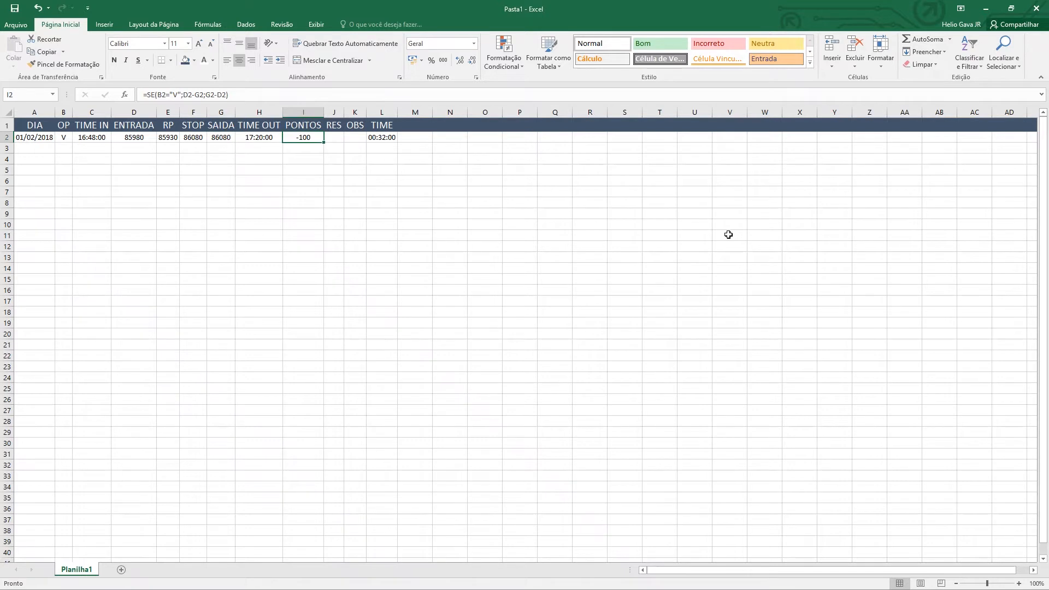
Undo the last SAIDA change in G2 and recheck the PONTOS result in I2
key(Left)
key(Left)
key(ctrl+z)
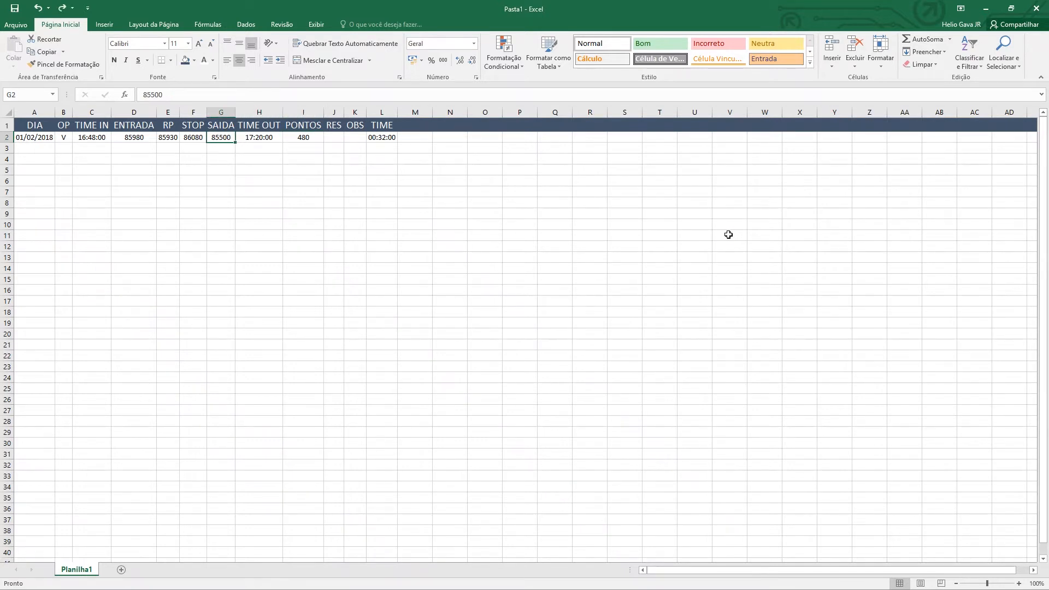
key(Right)
key(Right)
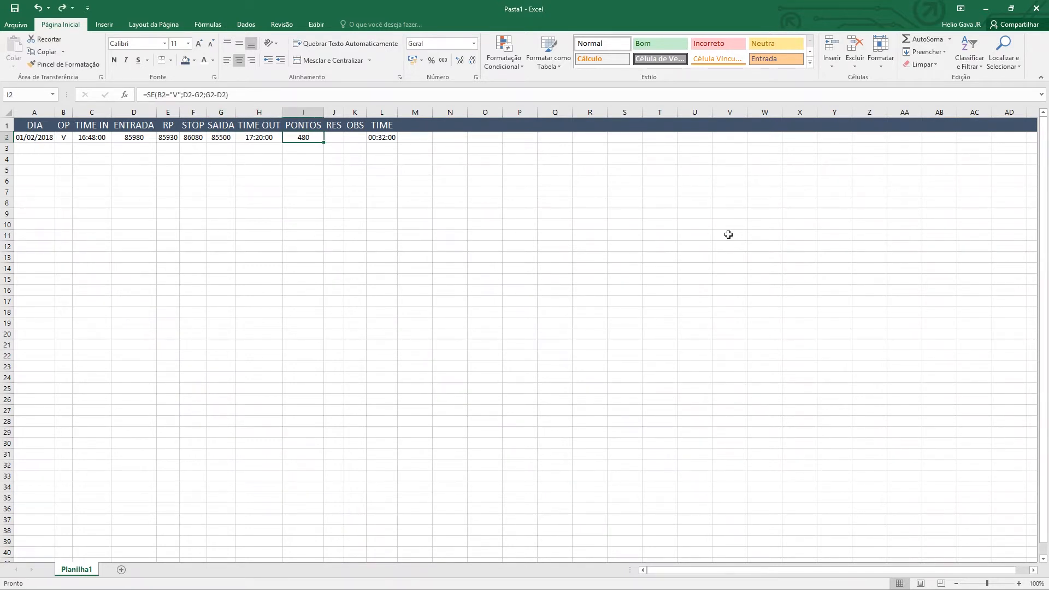
Enter the formula =SE(I2<O;"GAIN";"LOSS") in the first record's RES cell, J2
key(Right)
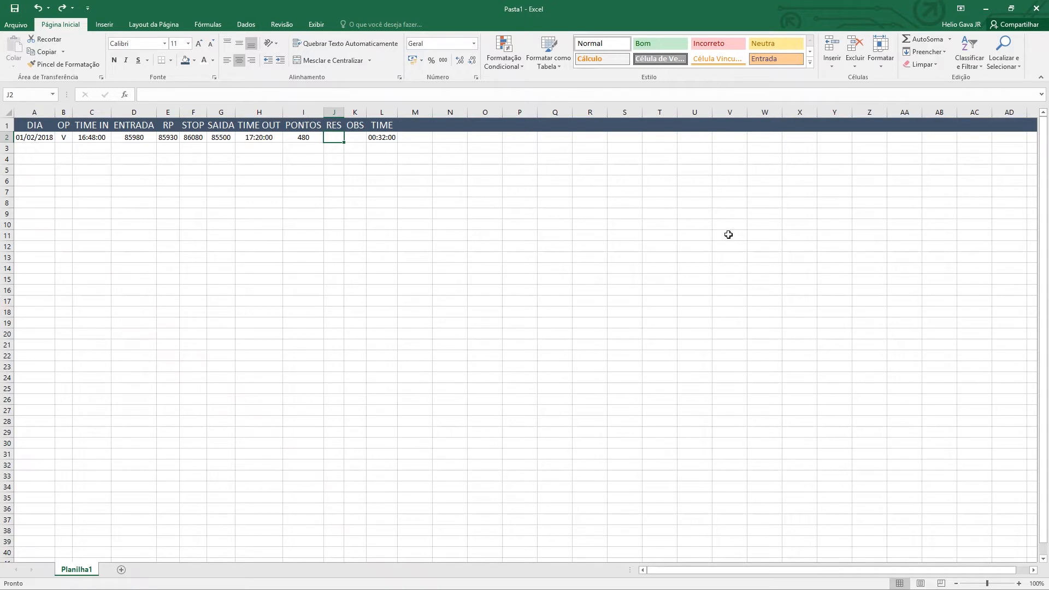
text(=)
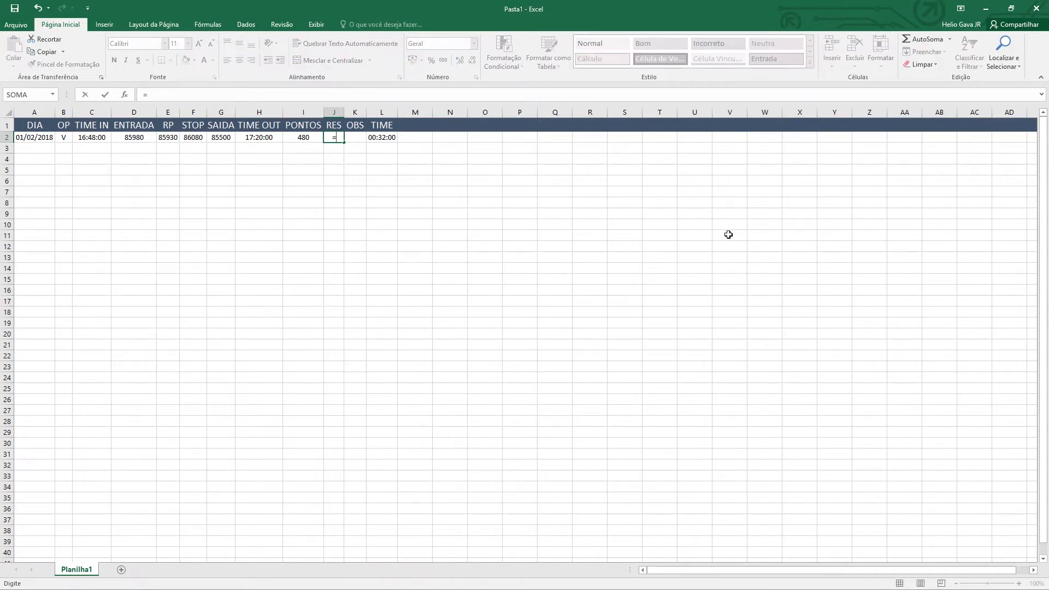
text(SE)
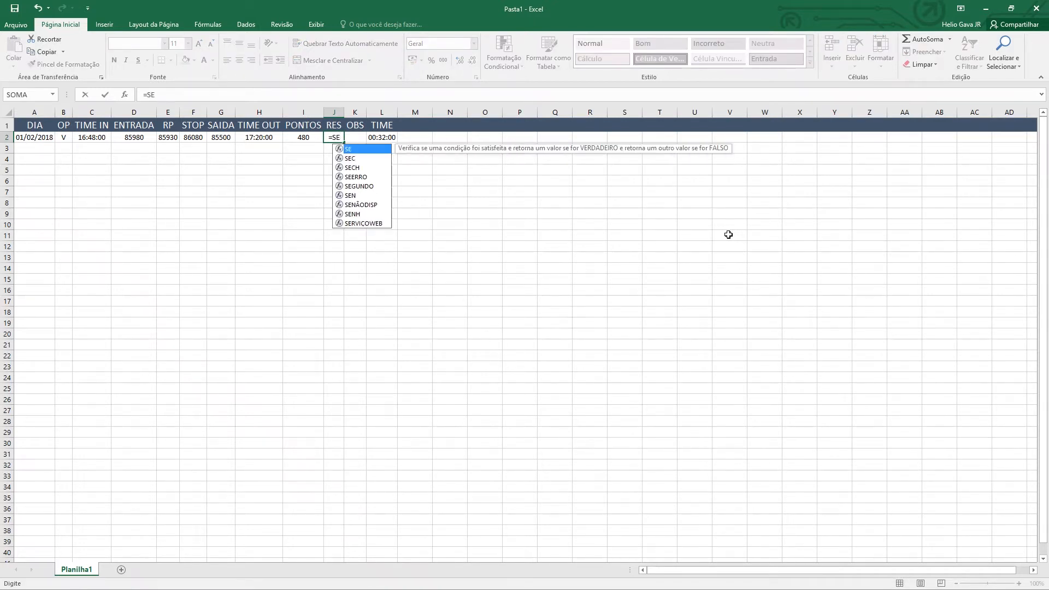
click(304, 137)
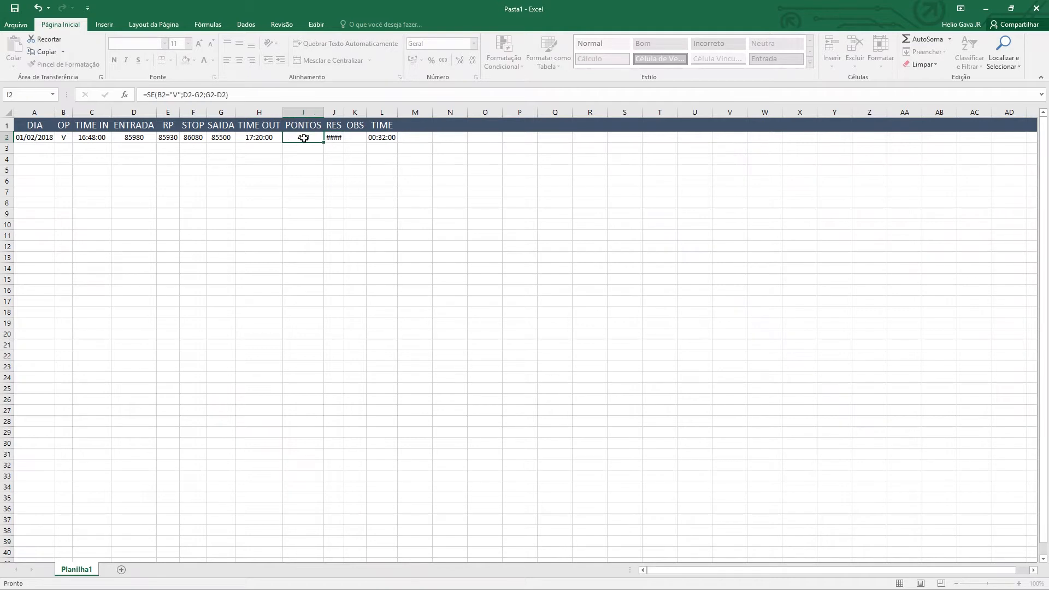
click(334, 137)
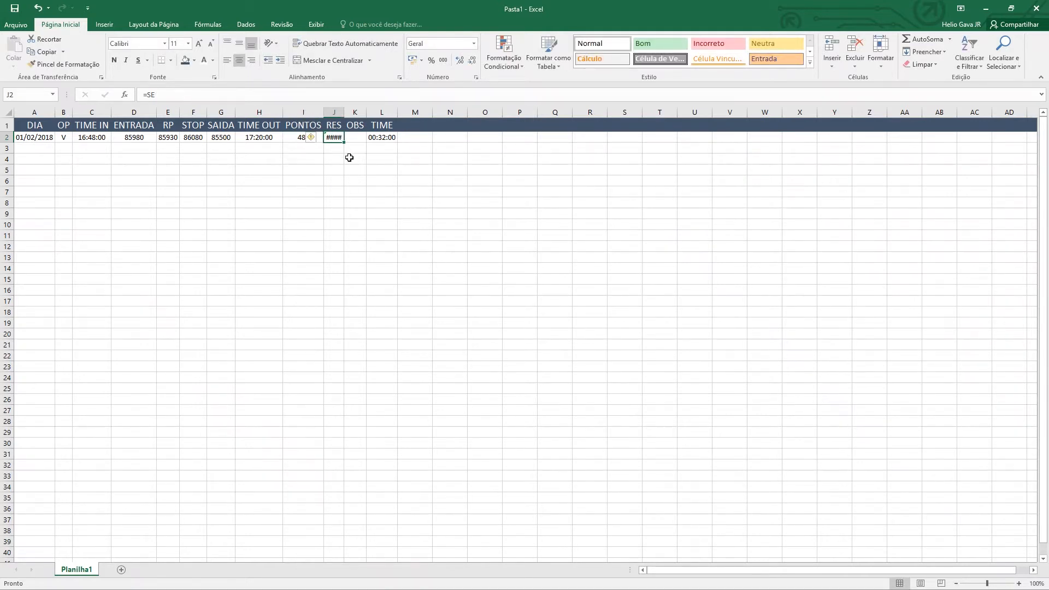
key(F2)
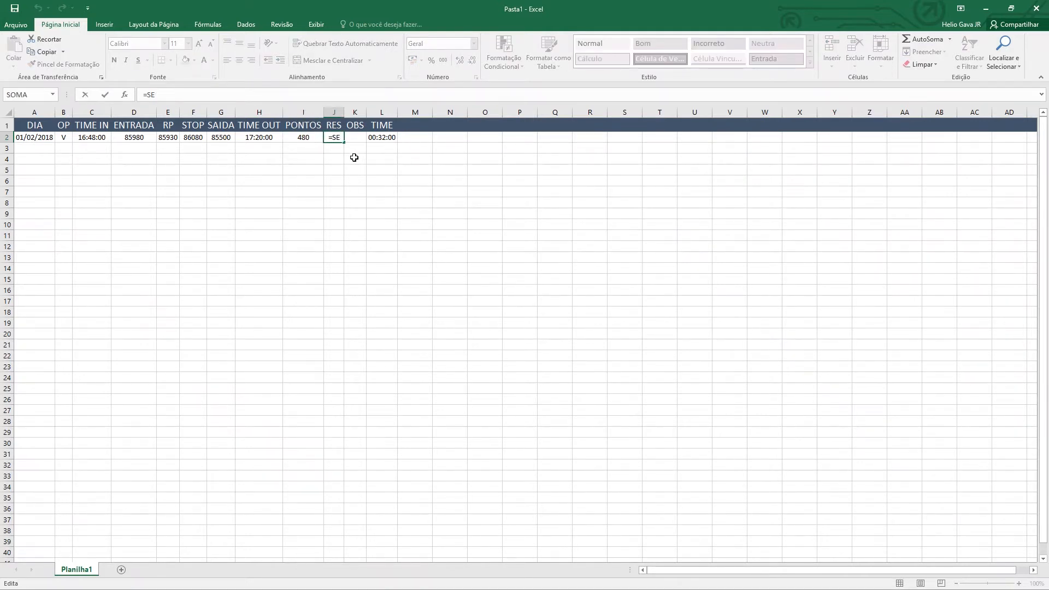
text(()
click(300, 137)
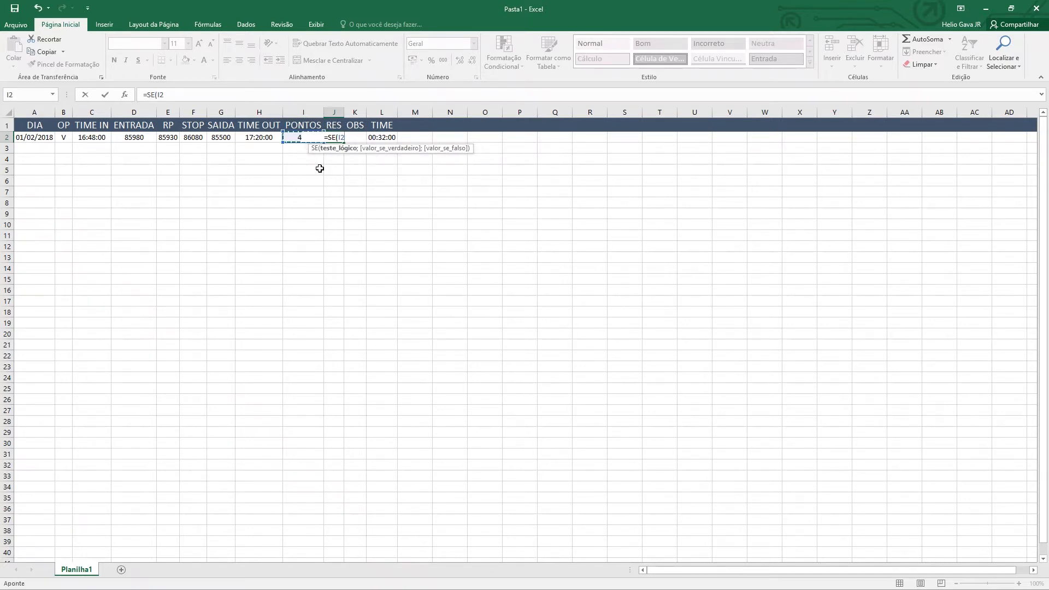
text(<)
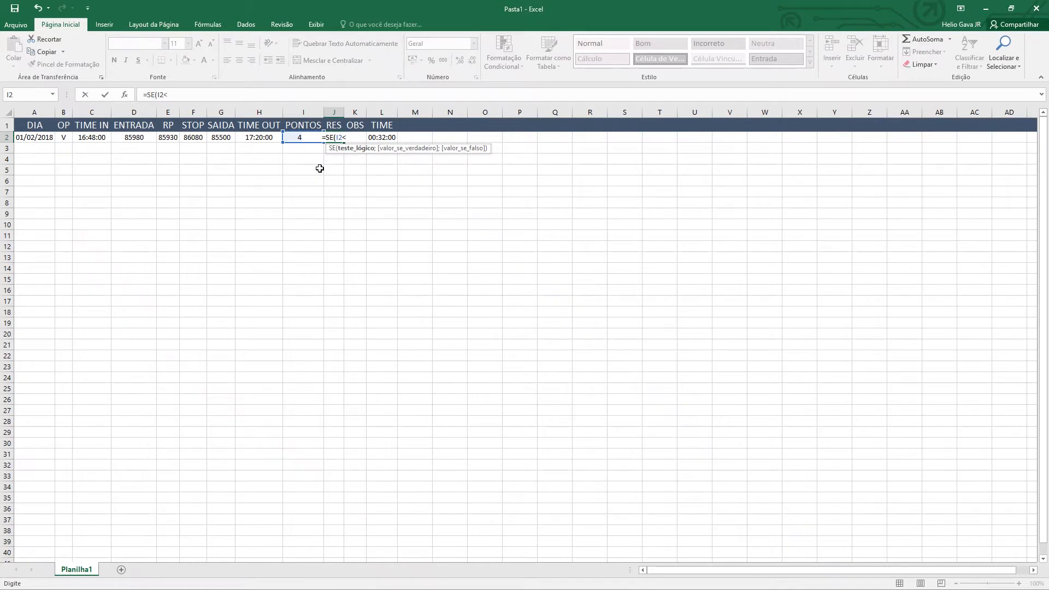
text(O)
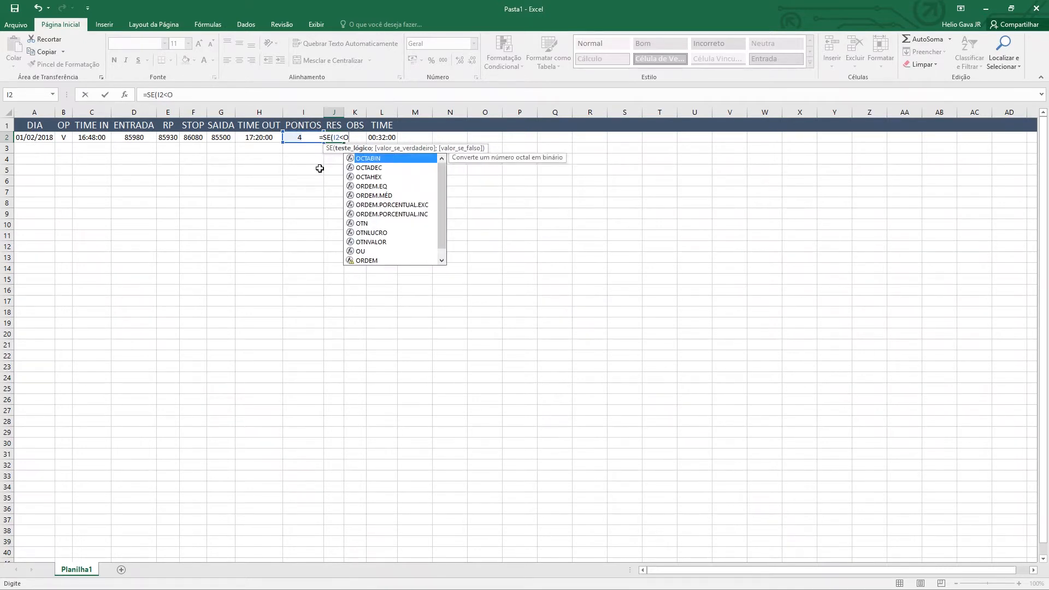
text(;)
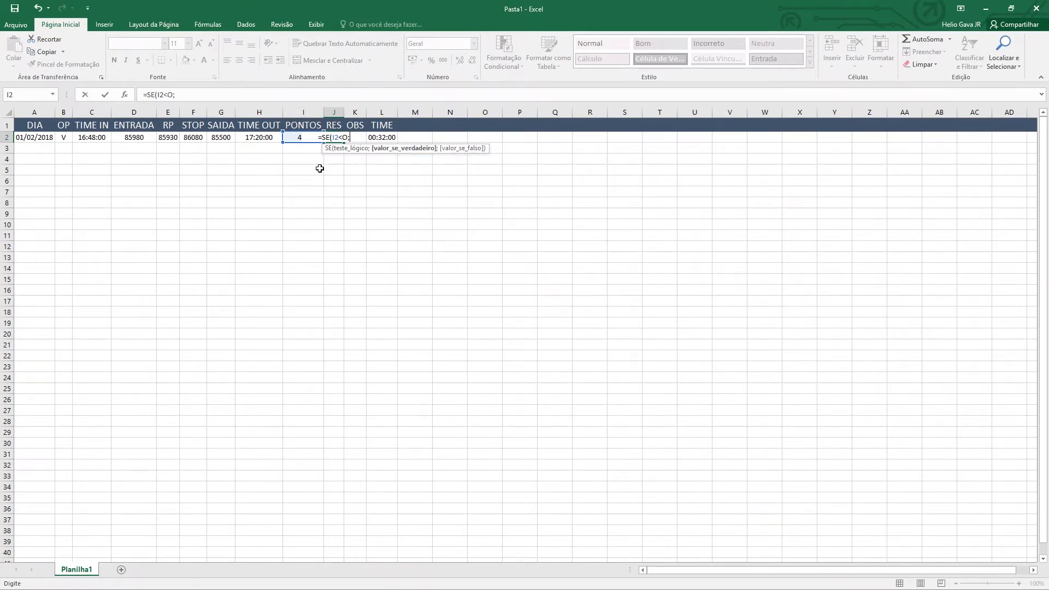
text(")
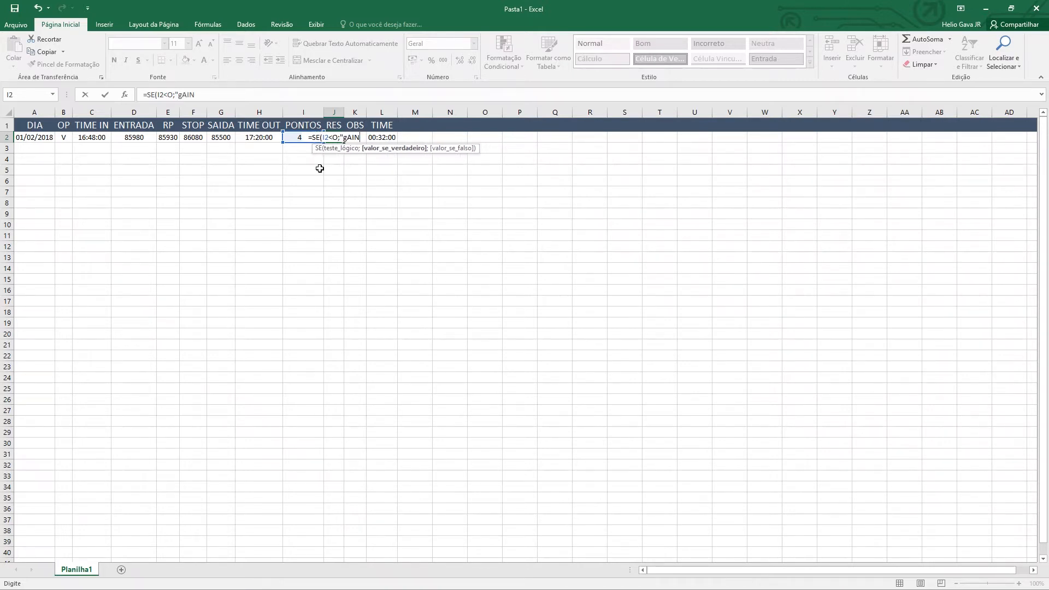
text(GAIN)
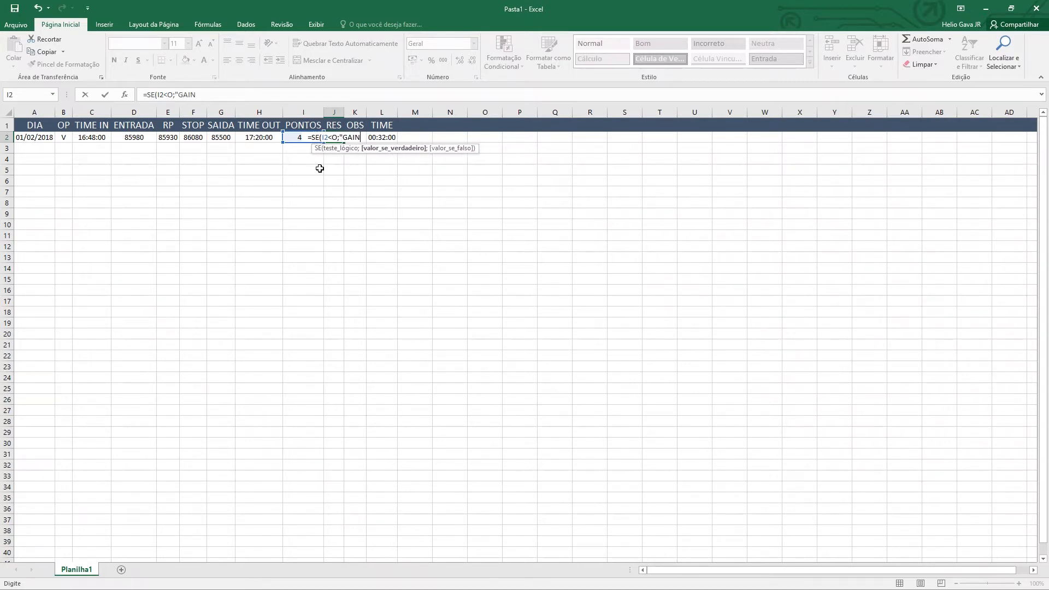
text(")
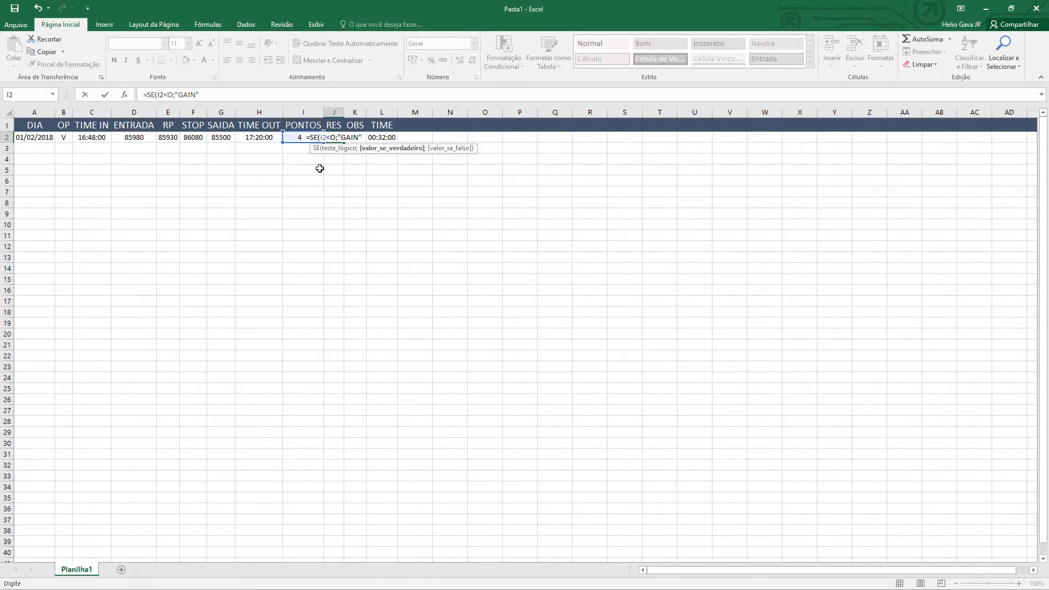
text(;)
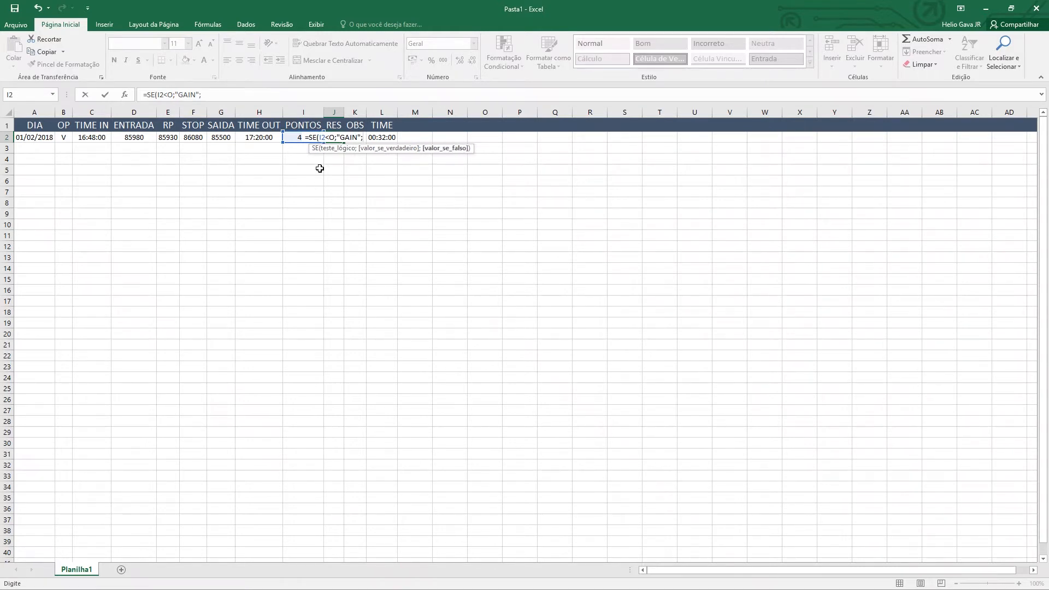
text("LOSS")
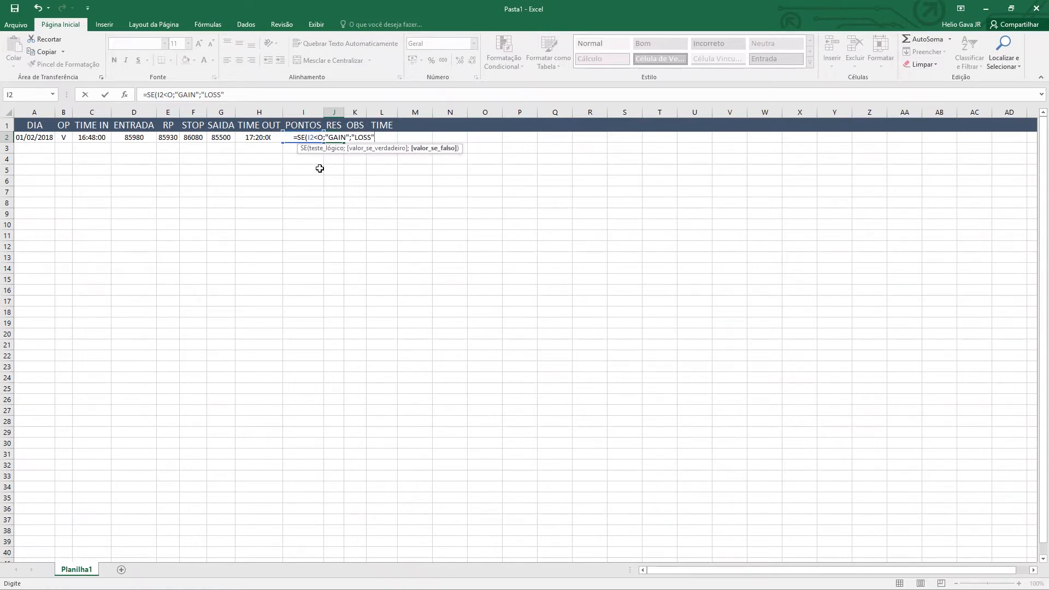
text())
key(Return)
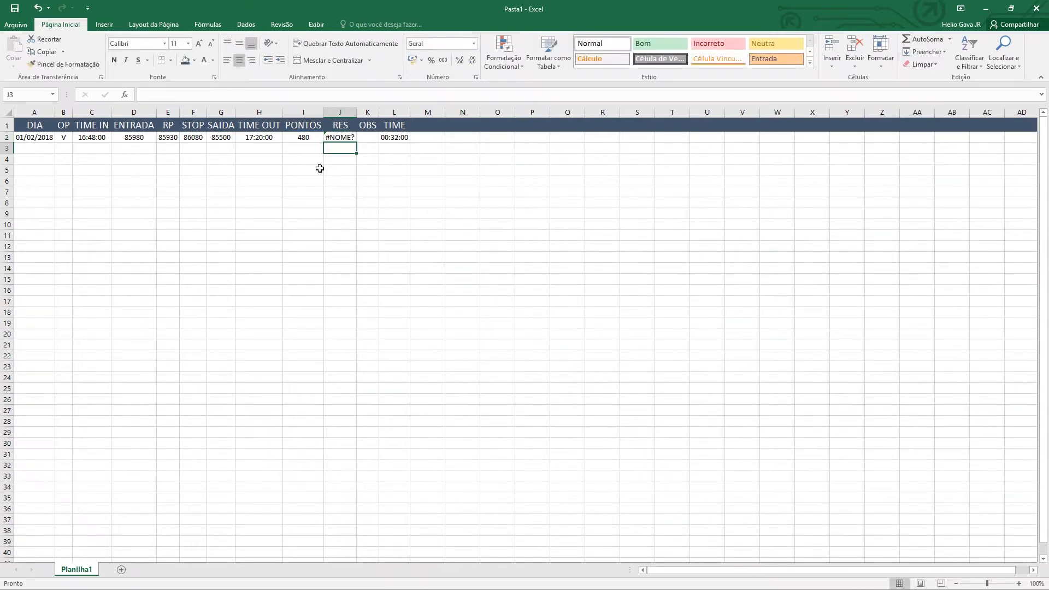
Correct the RES formula in J2 by replacing the letter O with the number 0 in the I2 comparison
key(Return)
key(Up)
key(Up)
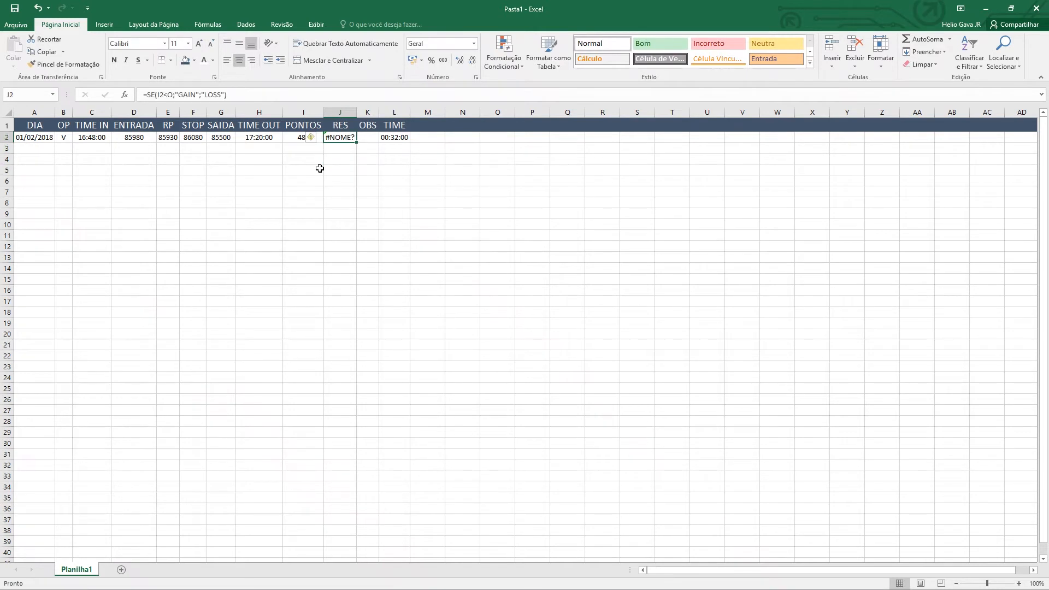
key(F2)
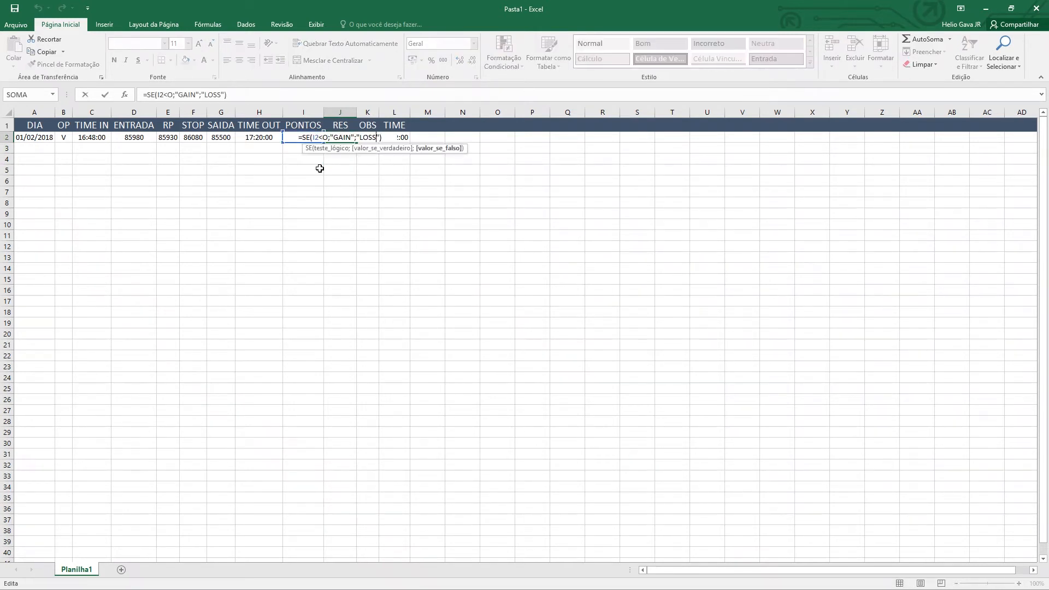
key(Left)
key(Left)
key(Left)
key(Left)
key(Left)
key(Left)
key(Left)
key(Left)
key(Left)
key(Left)
key(Left)
key(Left)
key(Left)
key(Left)
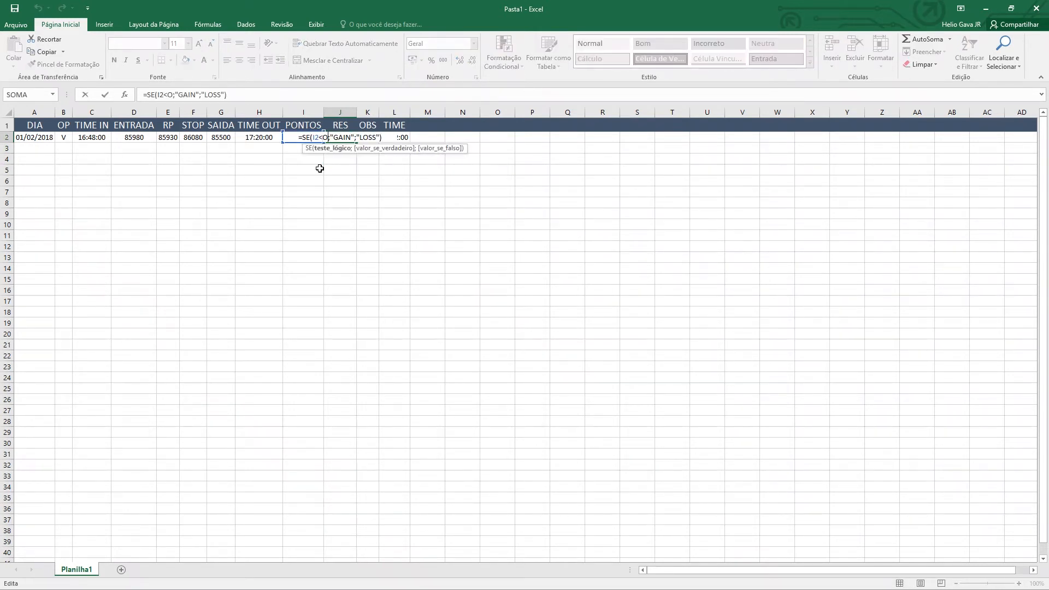
key(Delete)
text(0)
key(ctrl+Return)
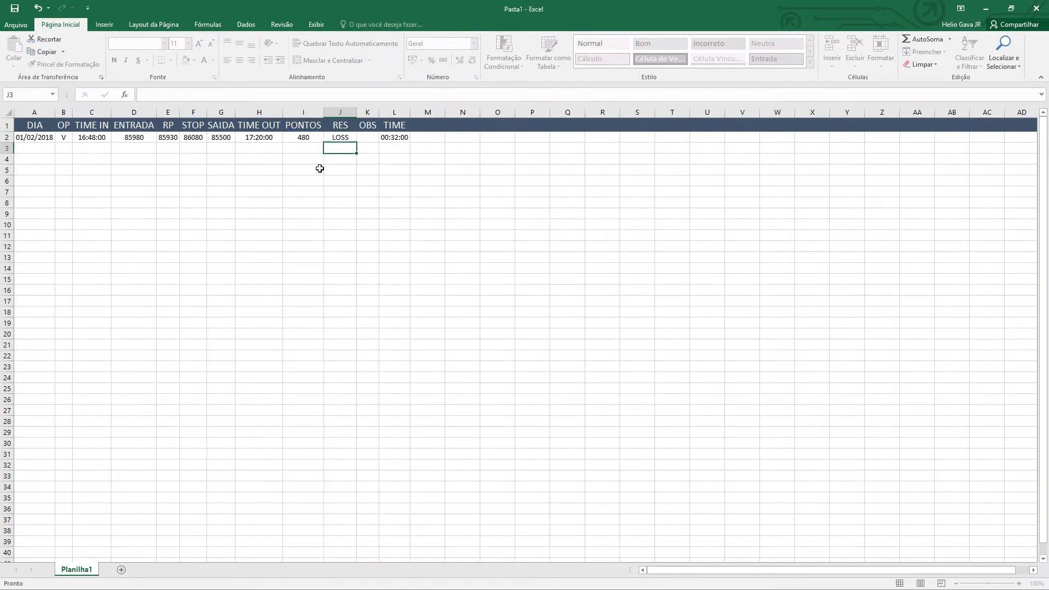
Change the comparison in the J2 formula to greater than, making it =SE(I2>0;"GAIN";"LOSS")
key(F2)
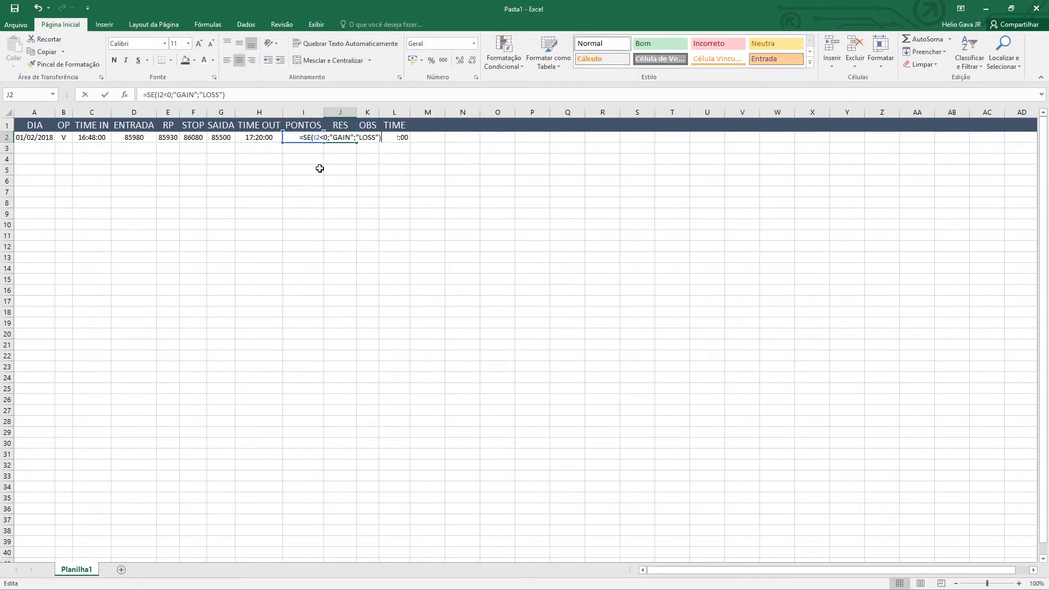
key(Left)
key(Left)
key(Left)
key(Left)
key(Left)
key(Left)
key(Left)
key(Left)
key(Left)
key(Left)
key(Left)
key(Left)
key(Left)
key(Left)
key(Left)
key(Left)
key(Left)
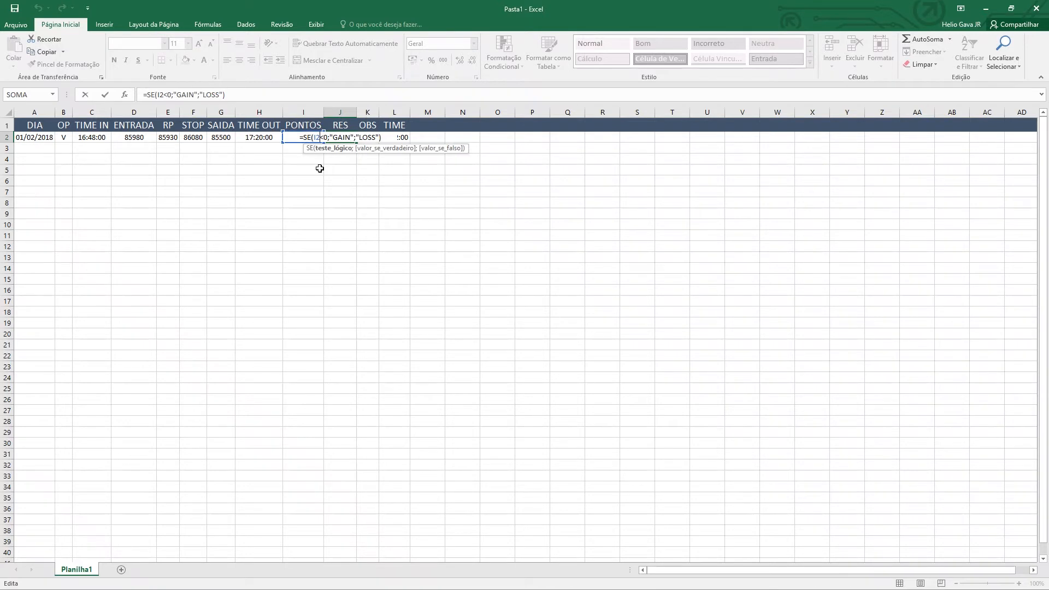
key(Delete)
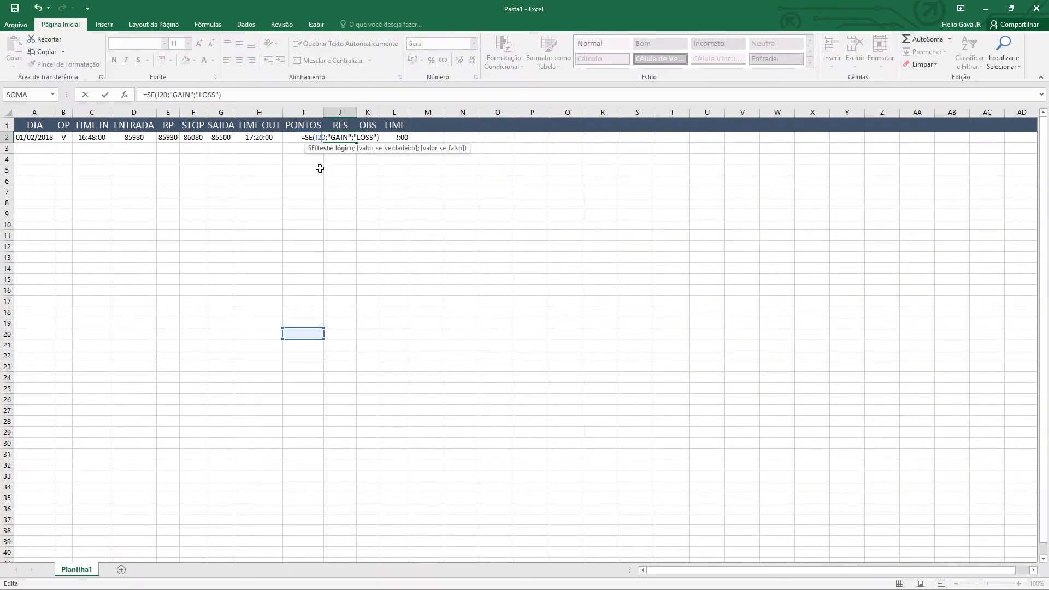
text(>)
key(ctrl+Return)
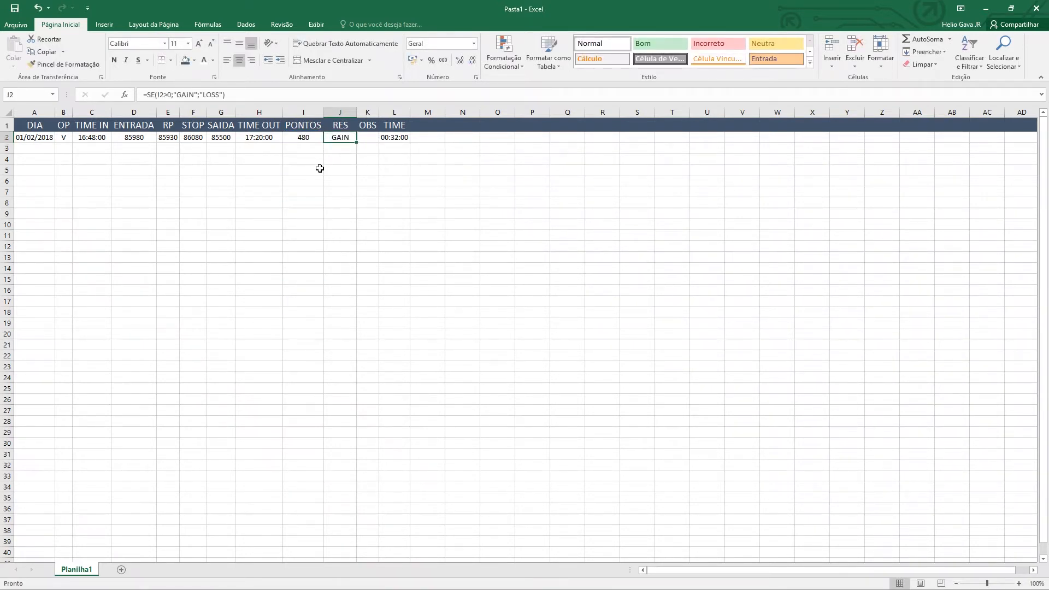
Review the RES formula in J2 against the PONTOS result in I2 and the neighbouring cells
key(Left)
key(Left)
key(Right)
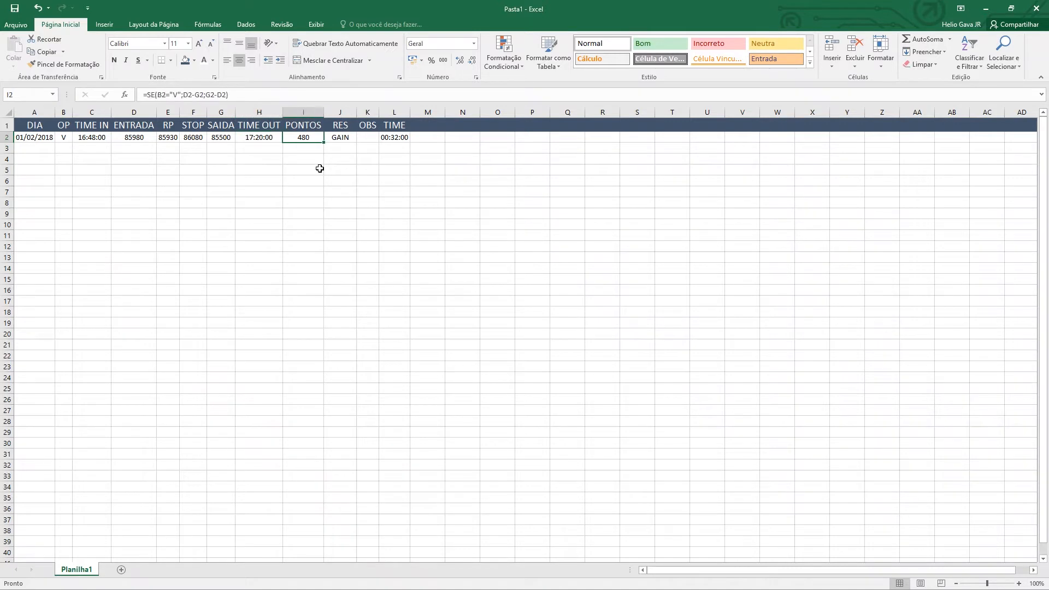
key(Right)
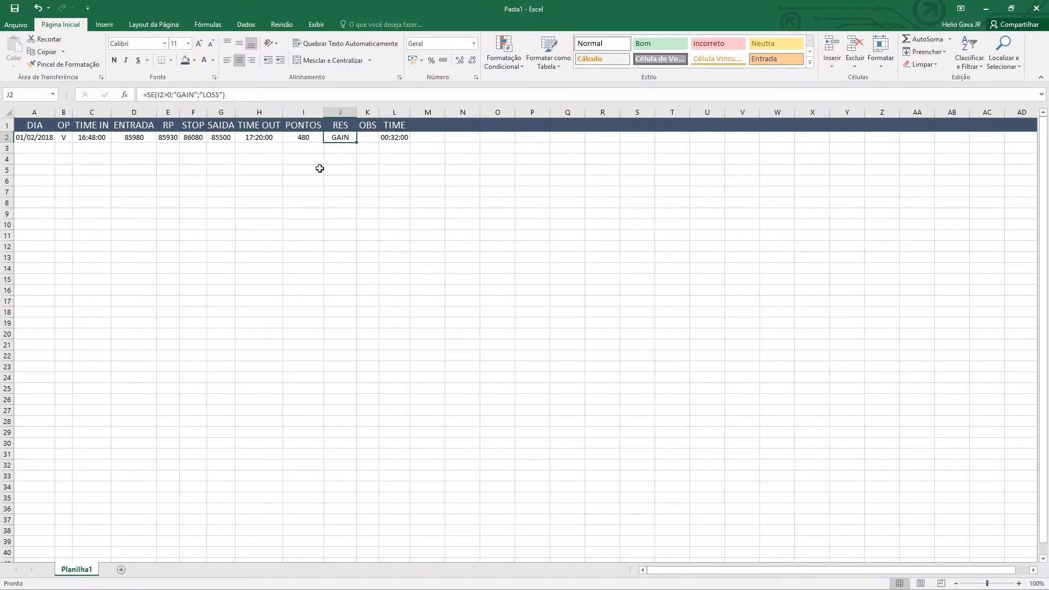
key(Right)
key(Left)
key(Left)
key(Left)
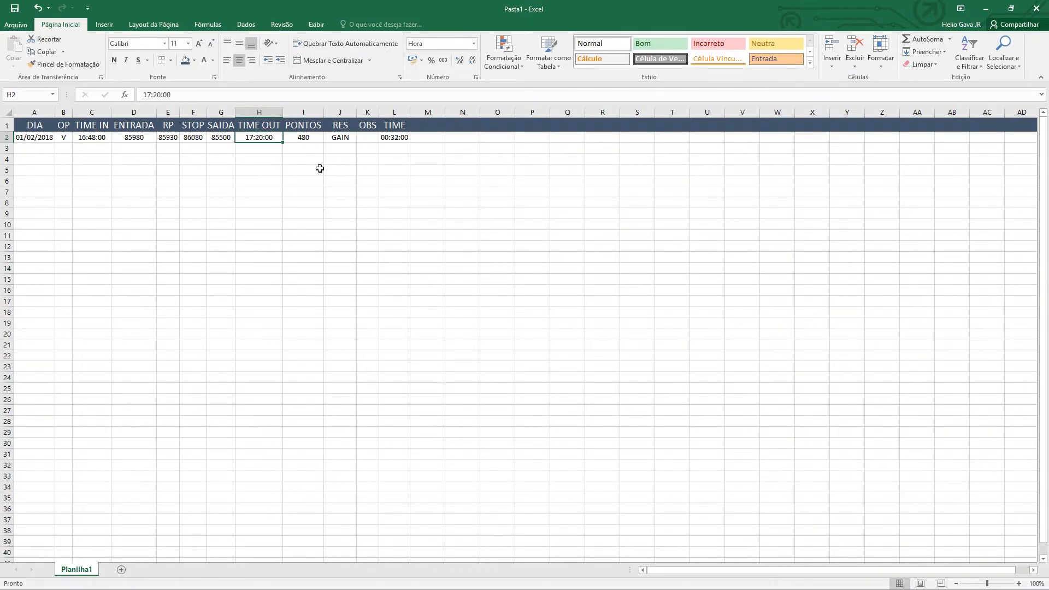
key(Right)
key(Right)
key(Right)
key(Left)
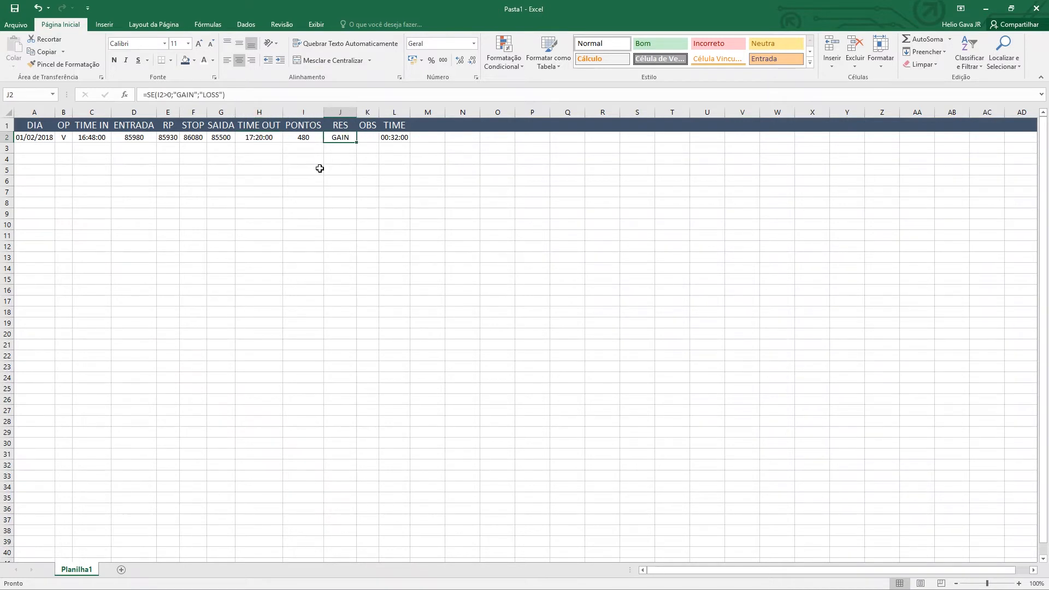
Add filters to all the column headers in row 1
click(7, 125)
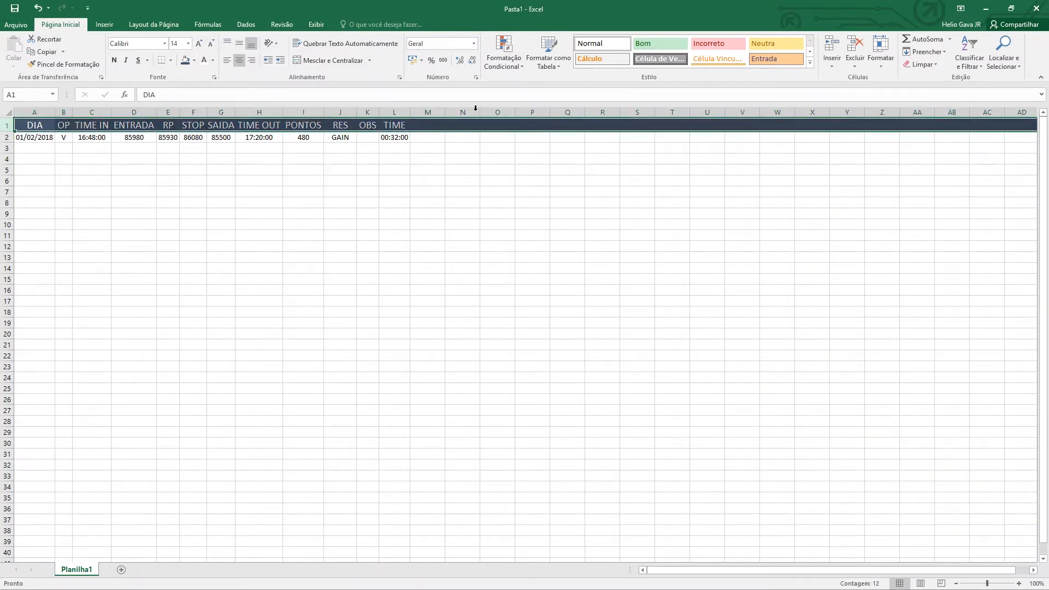
click(975, 62)
click(962, 118)
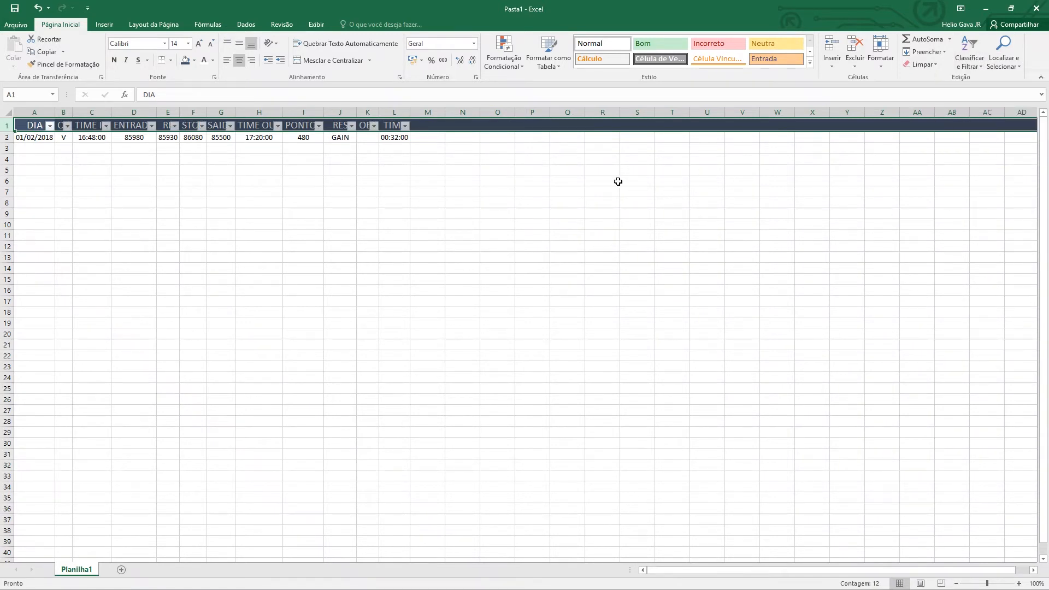
Examine the filter options of the RES column and close them without filtering
click(350, 125)
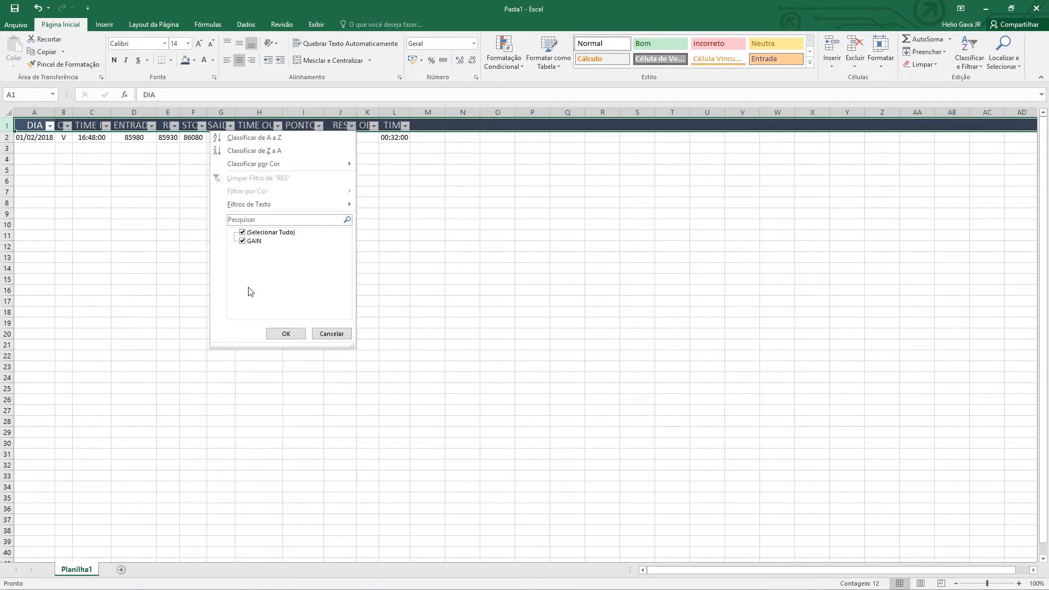
click(331, 337)
click(123, 201)
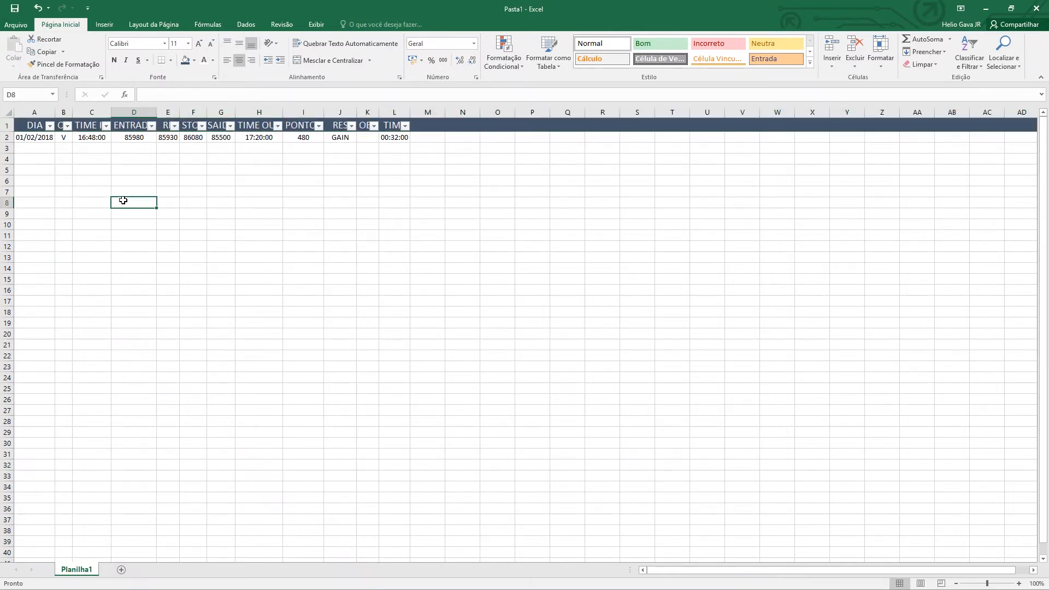
Copy the whole first record in row 2 and paste it into rows 3 and 4
click(3, 138)
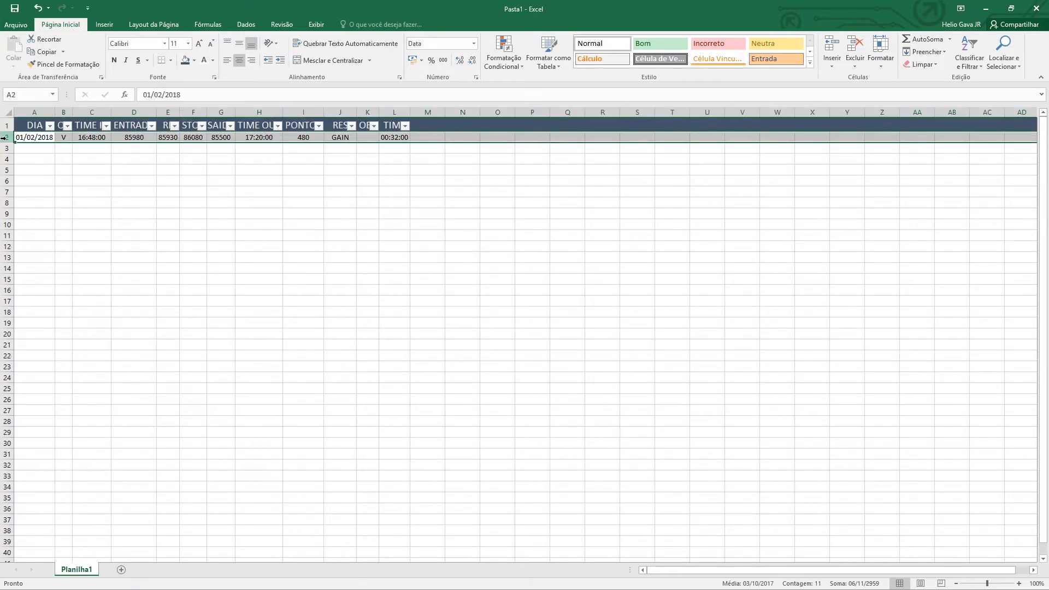
key(ctrl+c)
key(Down)
key(ctrl+v)
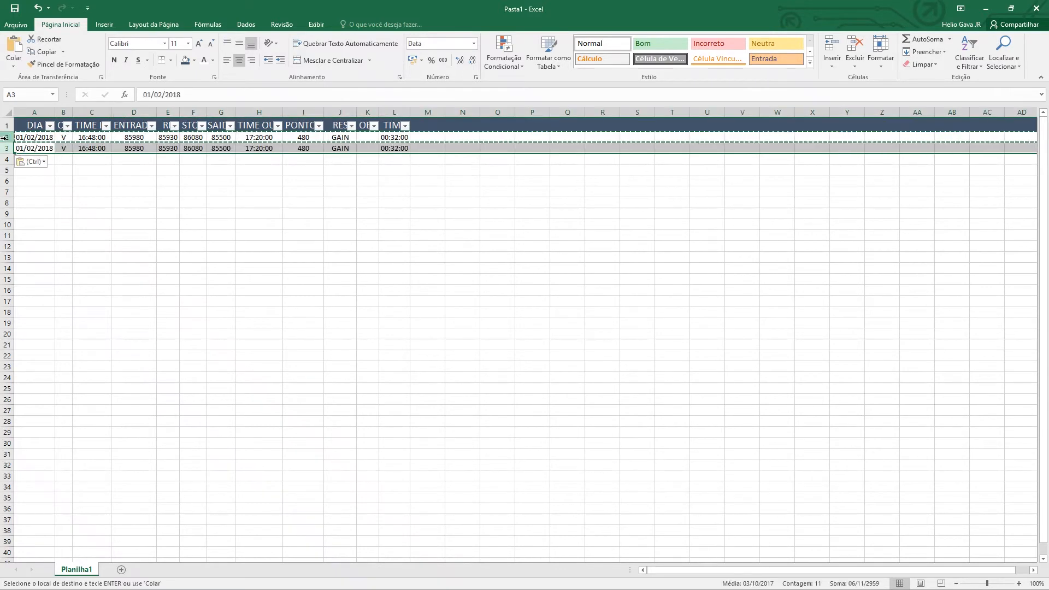
key(Down)
key(ctrl+v)
key(ctrl)
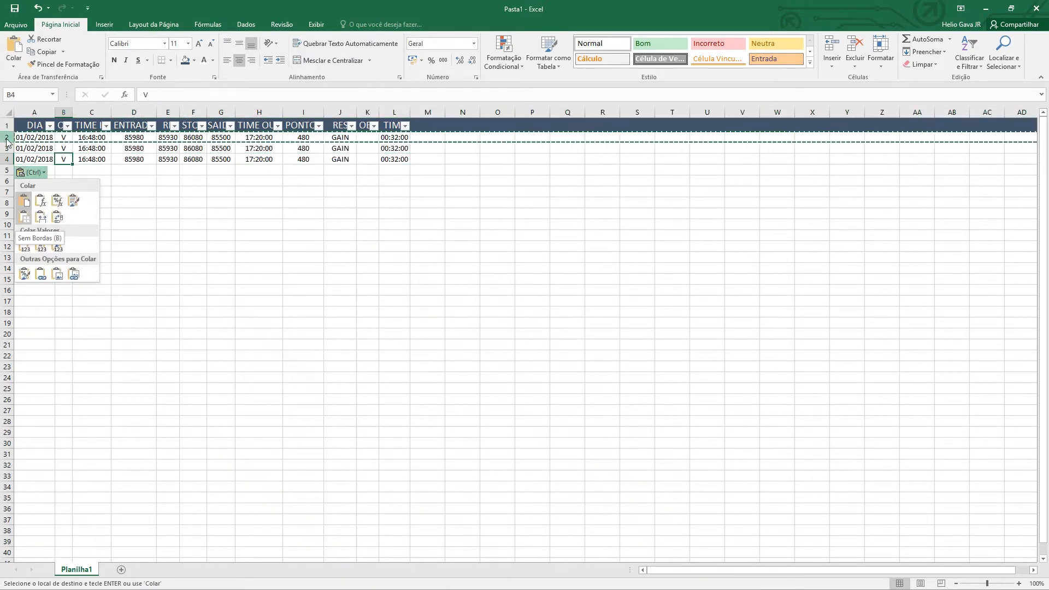
Paste the copied first record into row 5 as well
key(Escape)
key(Down)
key(Left)
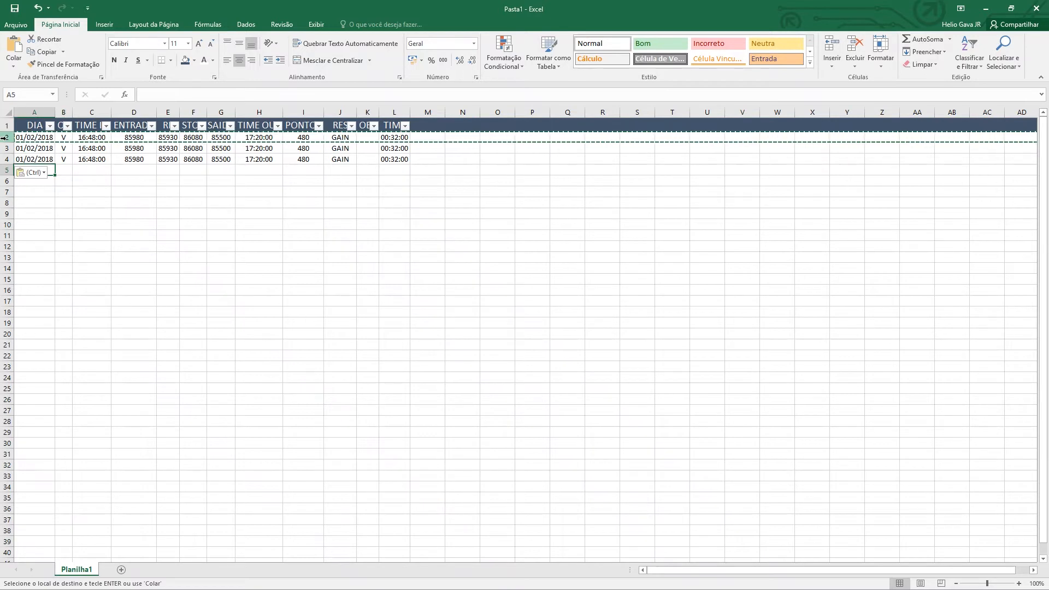
key(ctrl+v)
Set the entry time in C3 to 15:30 and the ENTRADA value in D3 to 84480
key(Right)
key(Up)
key(Up)
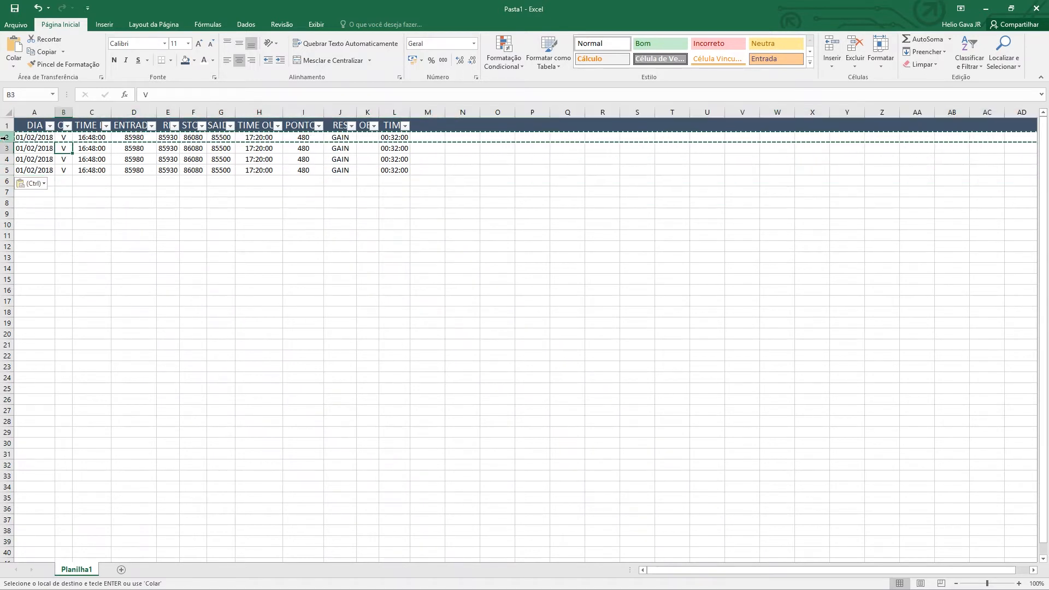
key(Right)
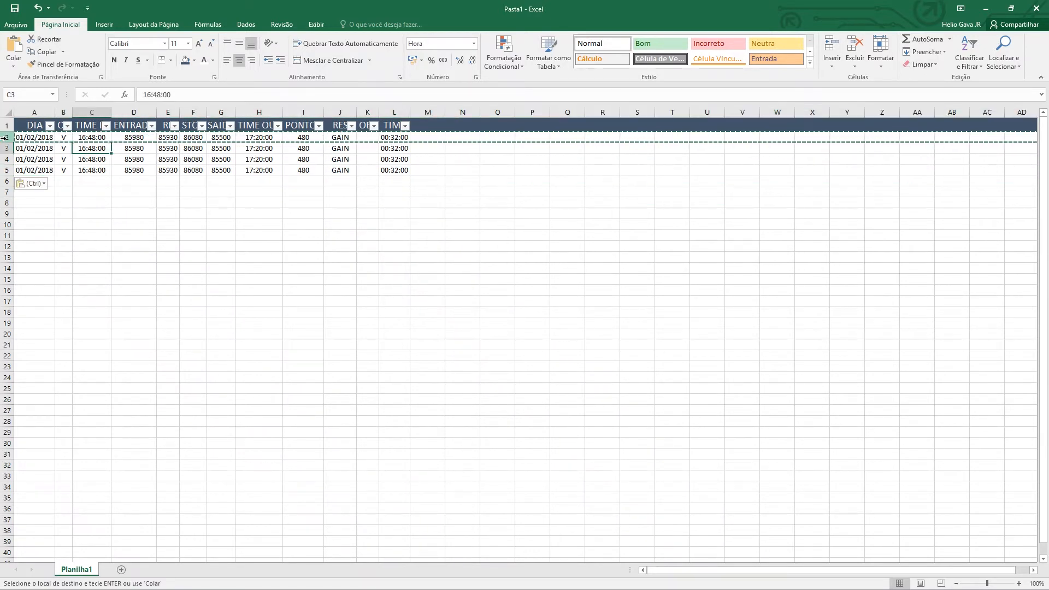
text(1)
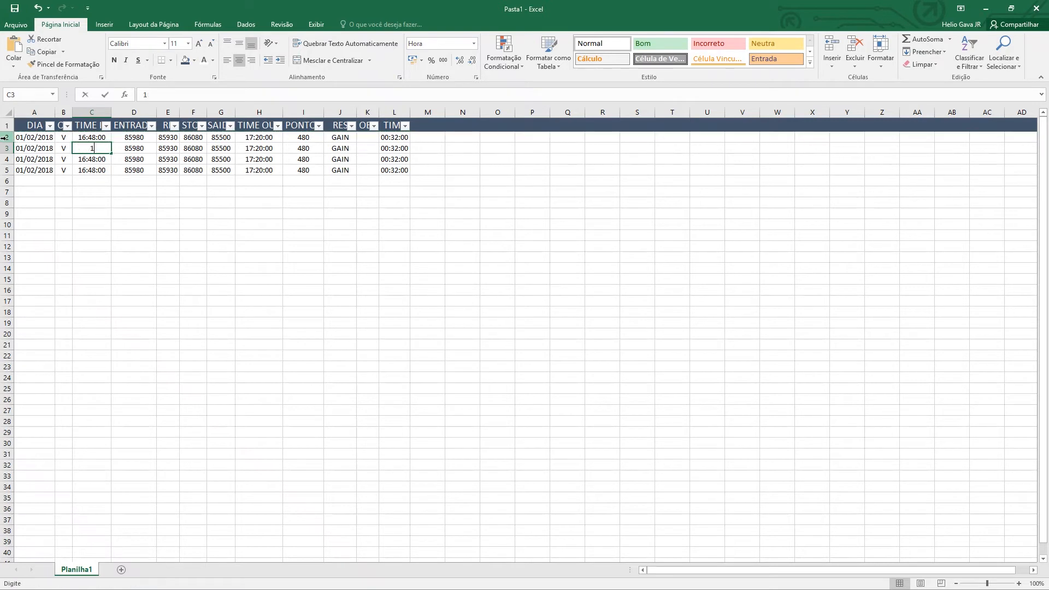
text(5:30)
key(Tab)
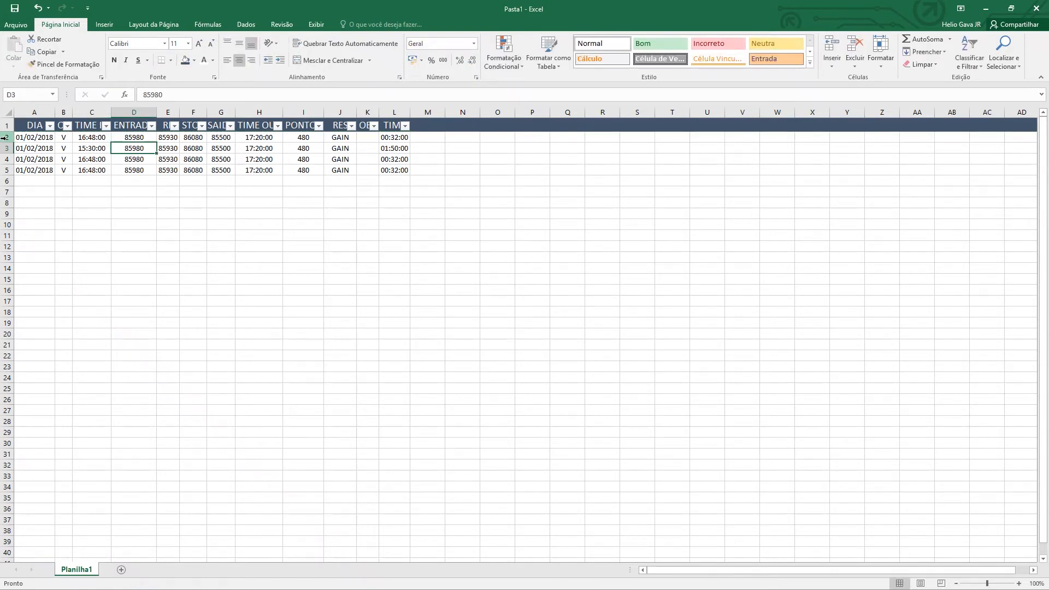
text(8)
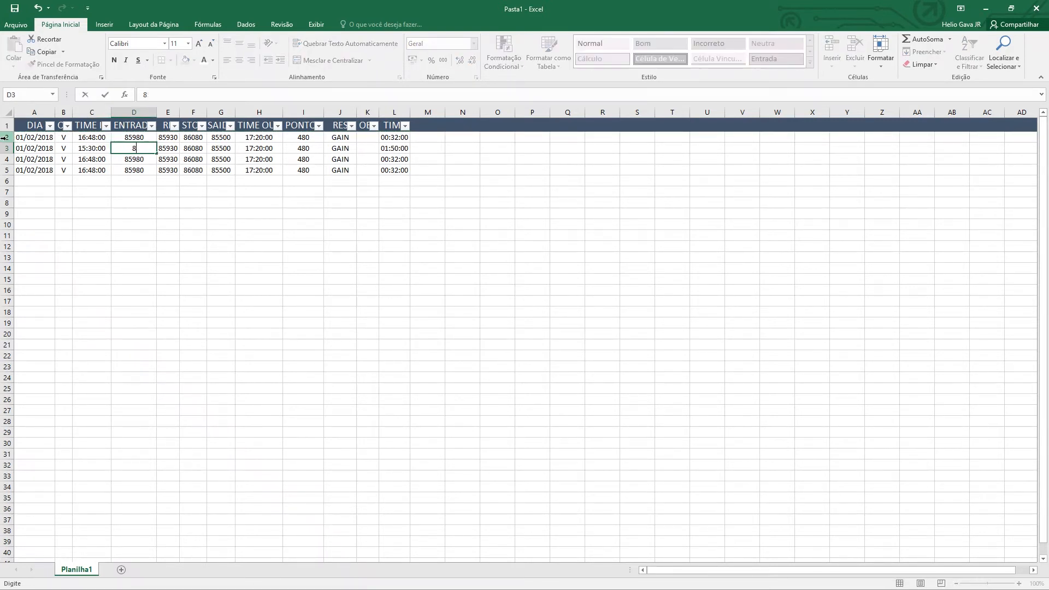
text(4480)
key(Tab)
Widen the ENTRADA, RP, STOP and SAIDA columns so their headers fit better beside the filter arrows
key(Tab)
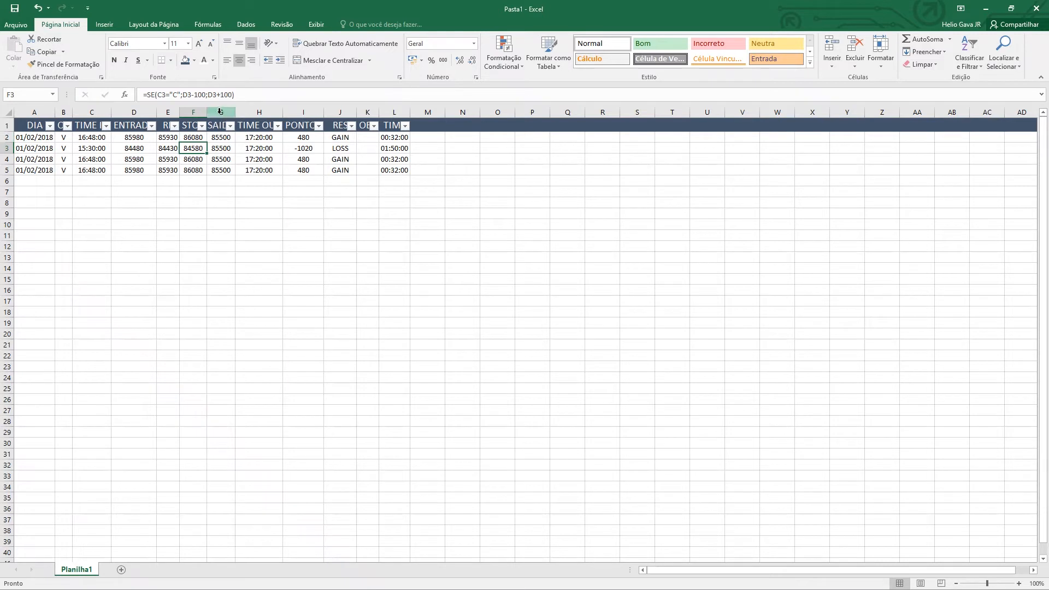
drag(208, 113, 165, 112)
drag(280, 112, 288, 112)
Enter 87580 as the SAIDA value of the second record in G3
click(273, 148)
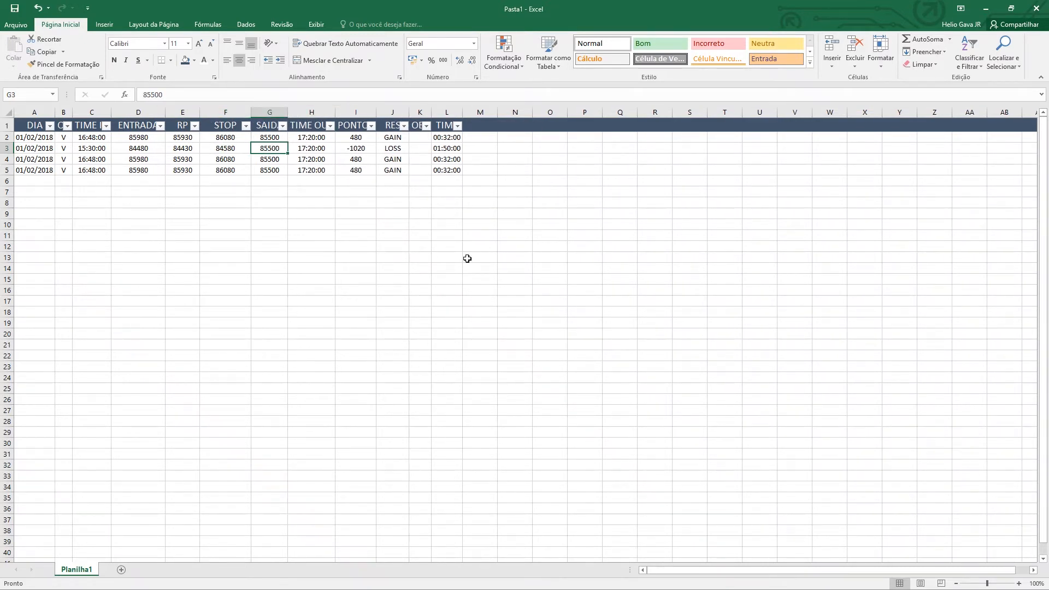
text(87580)
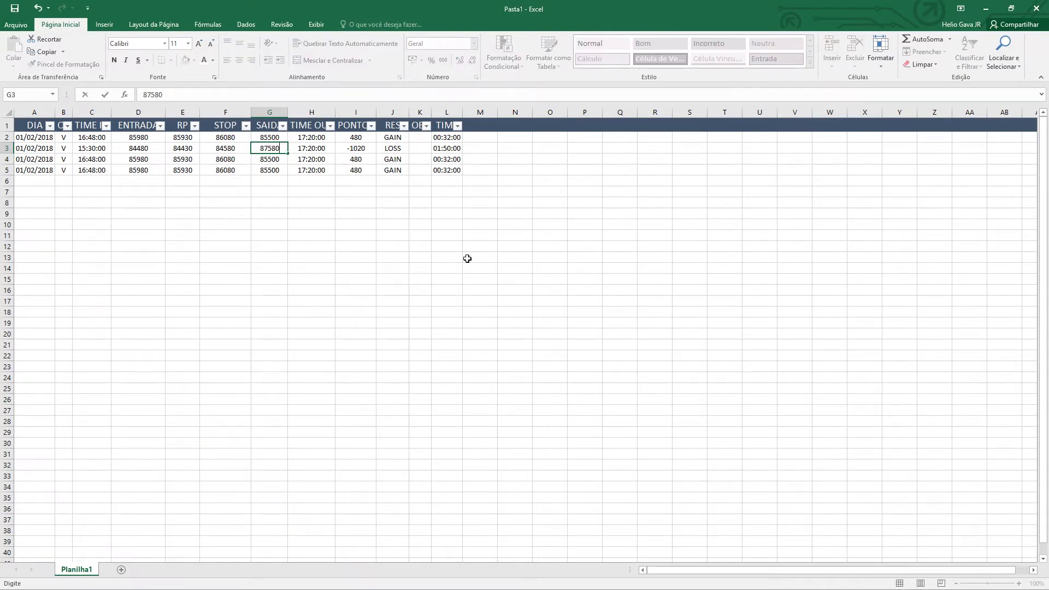
key(Return)
key(Up)
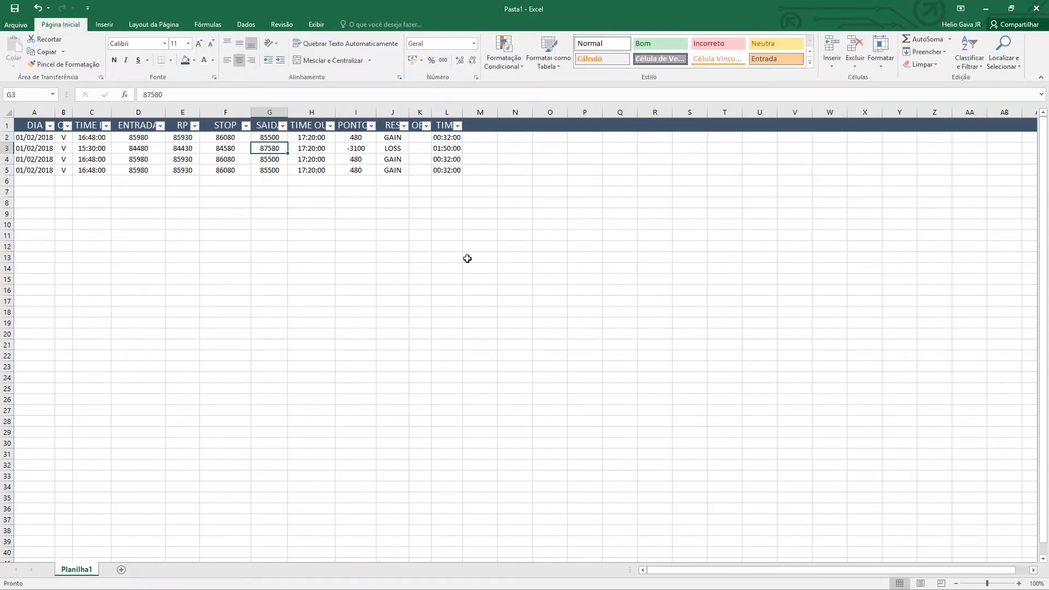
Set the SAIDA value in G3 to 84560 and the exit time in H3 to 16:32
text(84)
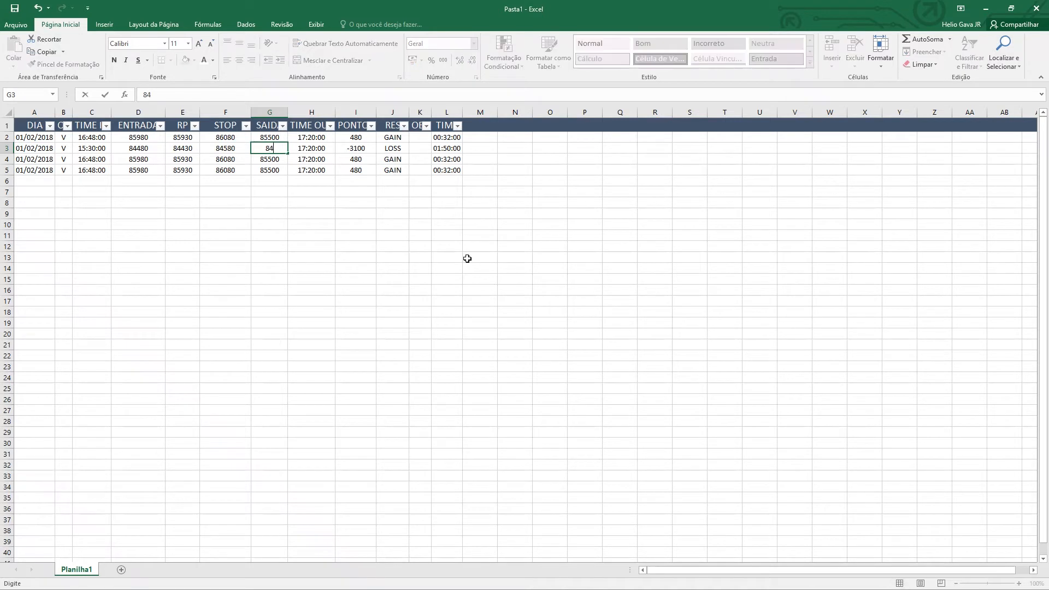
text(560)
key(Tab)
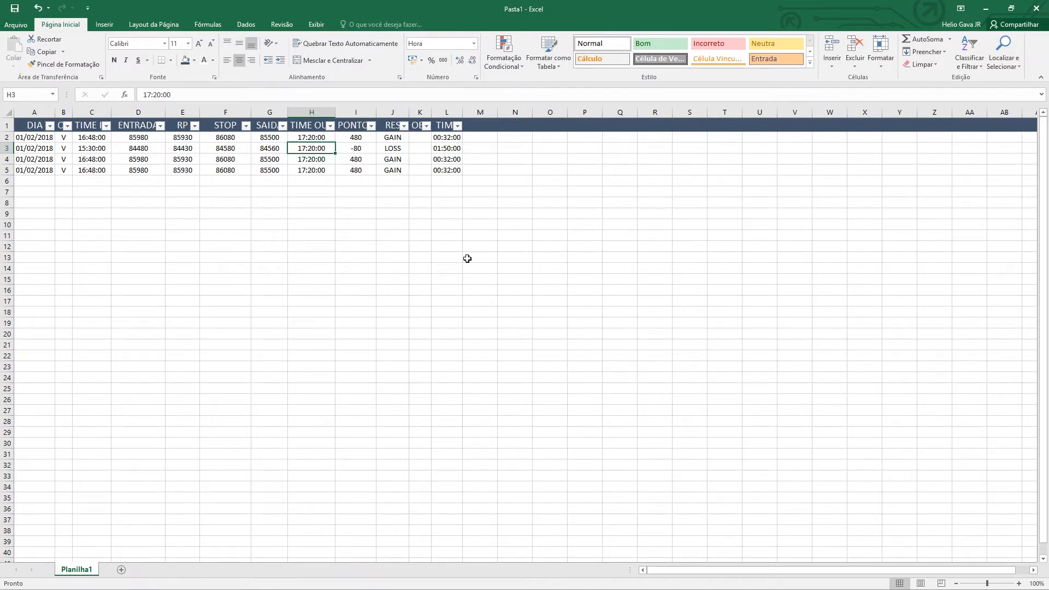
text(16:32)
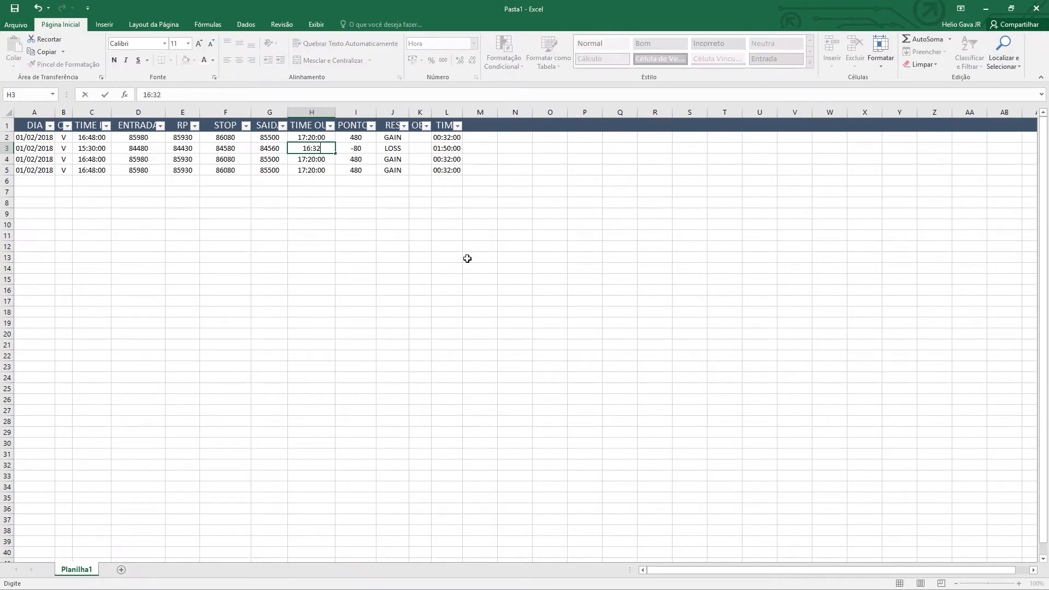
key(Return)
key(Up)
key(Right)
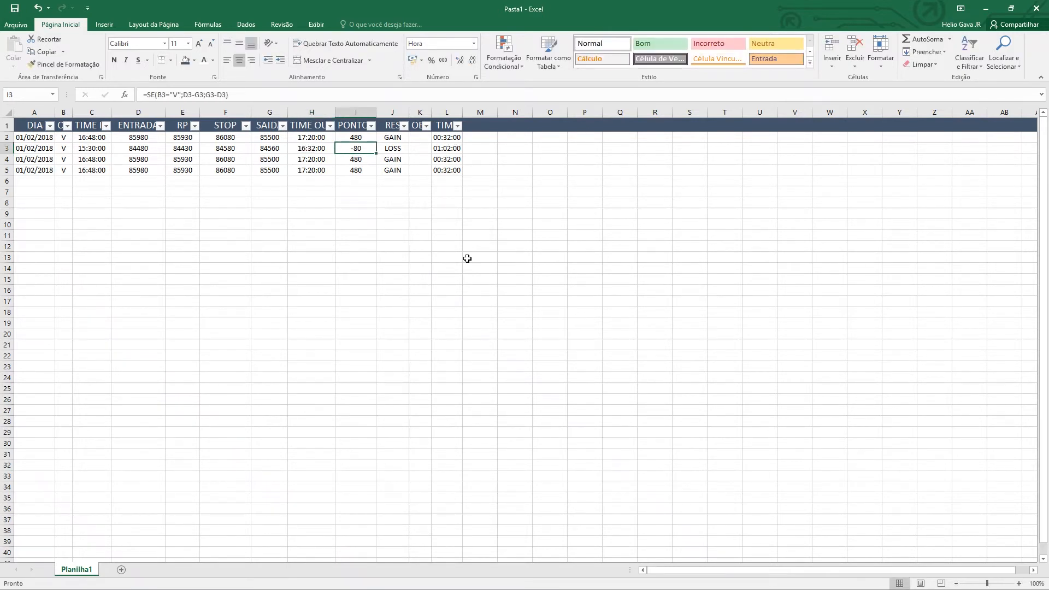
Set the entry time of the third record in C4 to 17:00
key(Left)
key(Left)
key(Left)
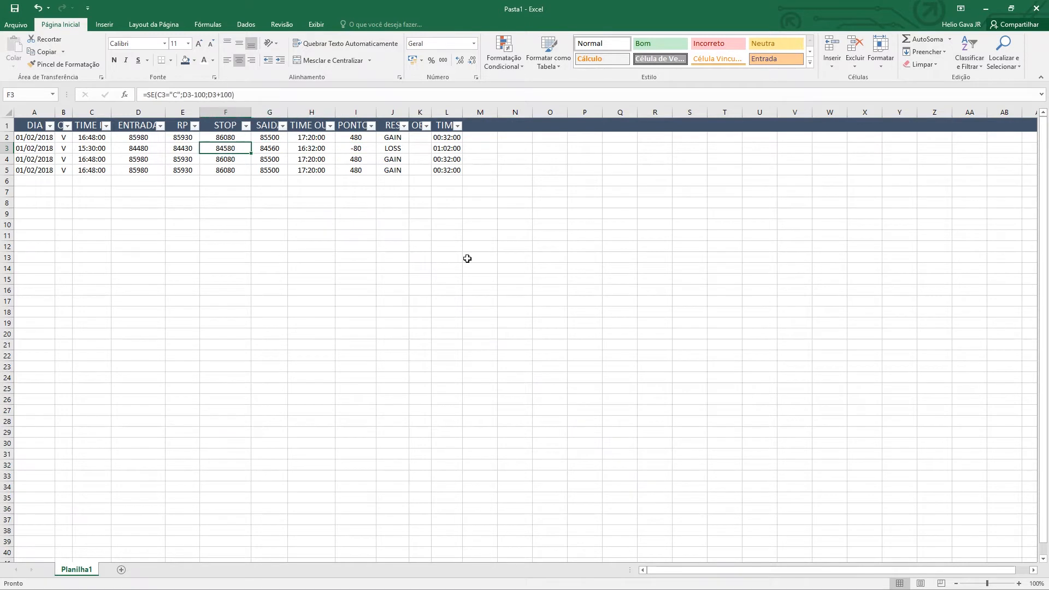
key(Down)
key(Left)
key(Left)
key(Left)
key(Left)
key(Right)
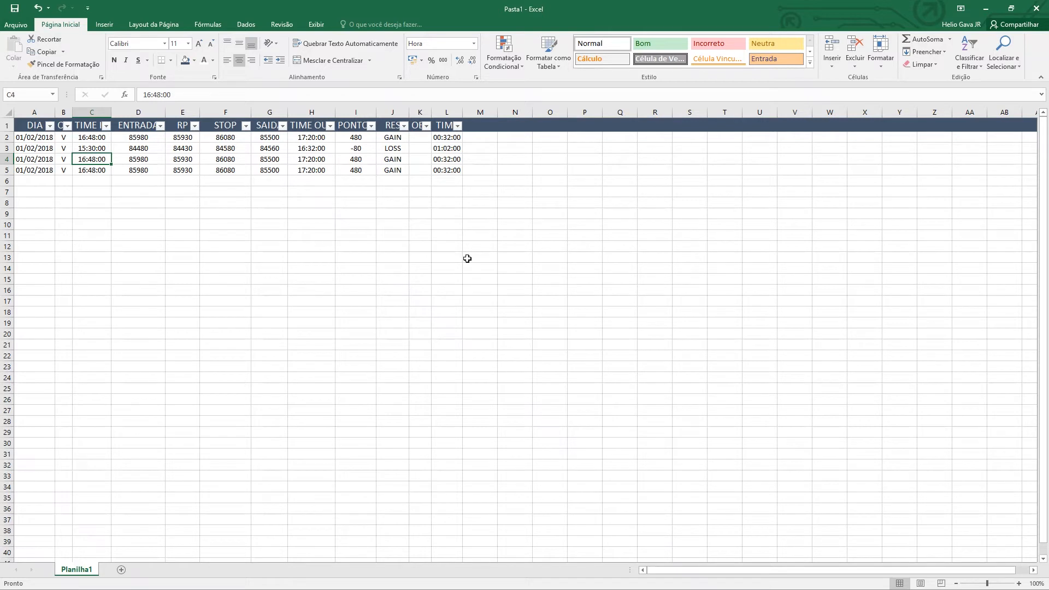
text(17)
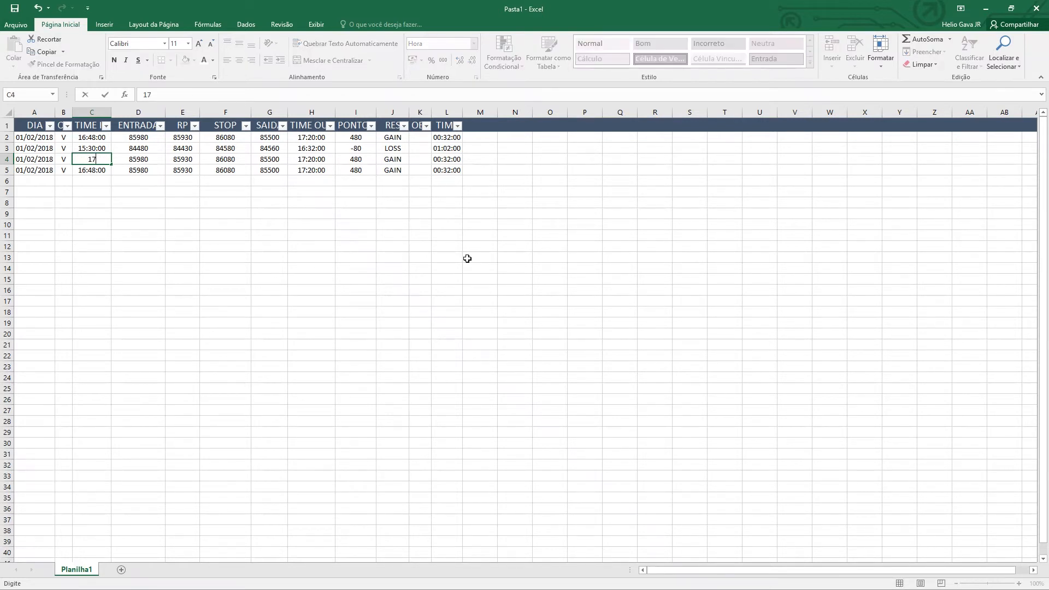
key(Right)
key(Left)
text(17:00)
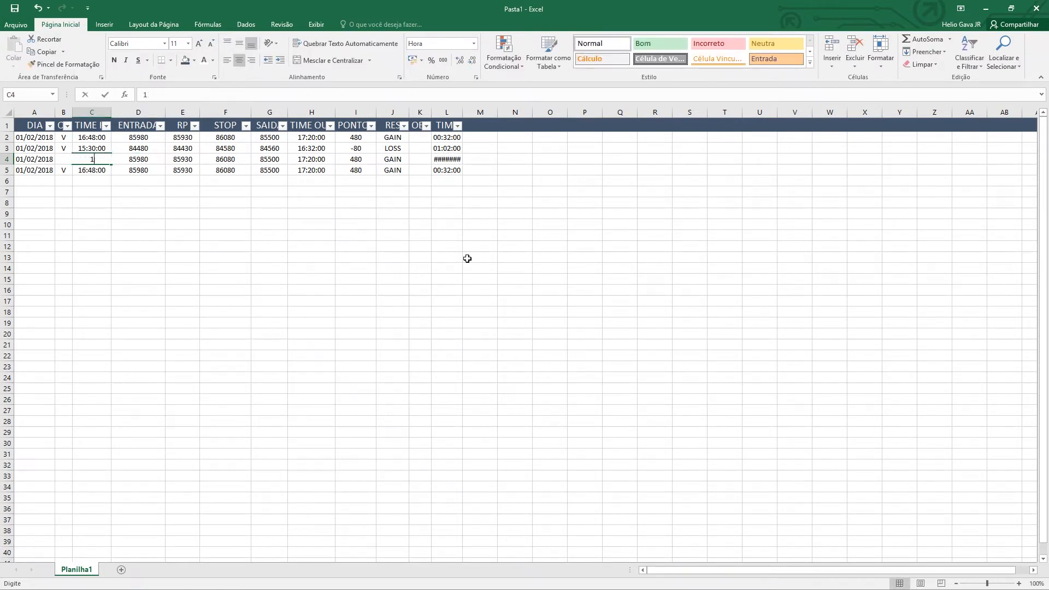
key(Return)
key(Up)
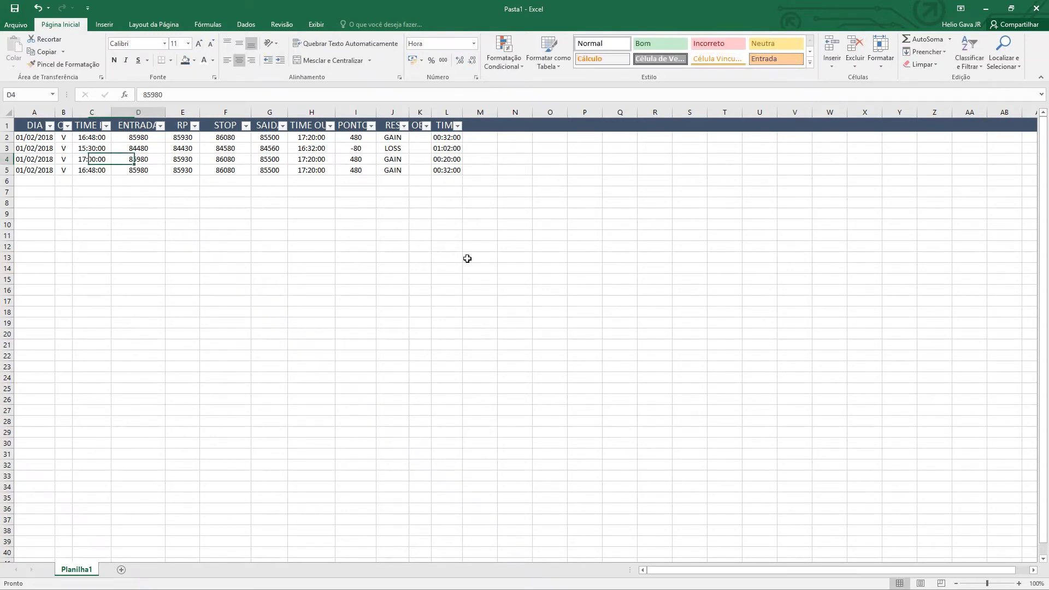
Set the ENTRADA value in D4 to 85120 and change the trade type in B4 to C
key(Right)
text(85)
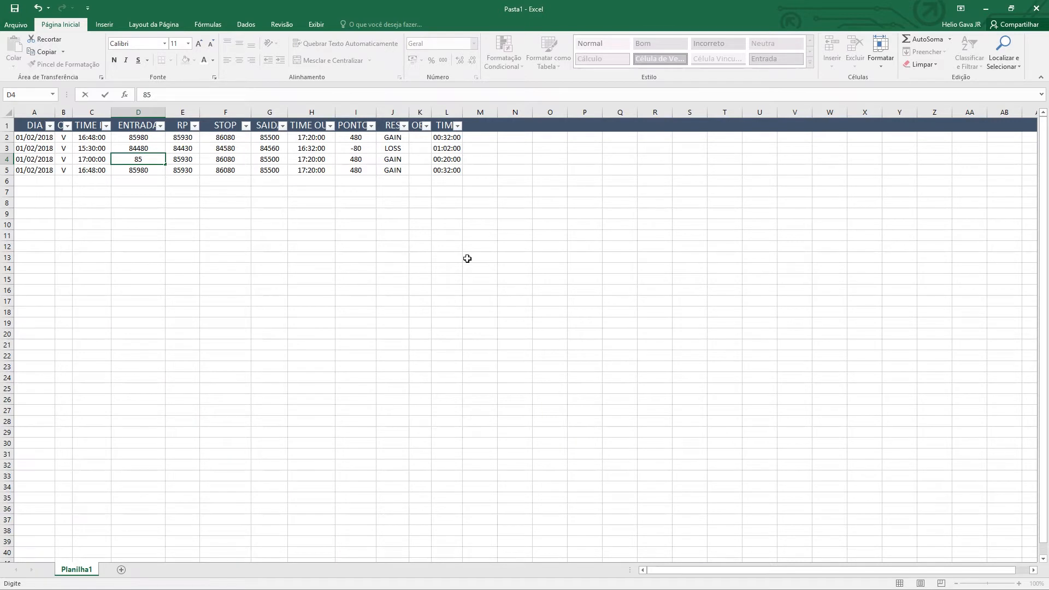
text(120)
key(Left)
key(Left)
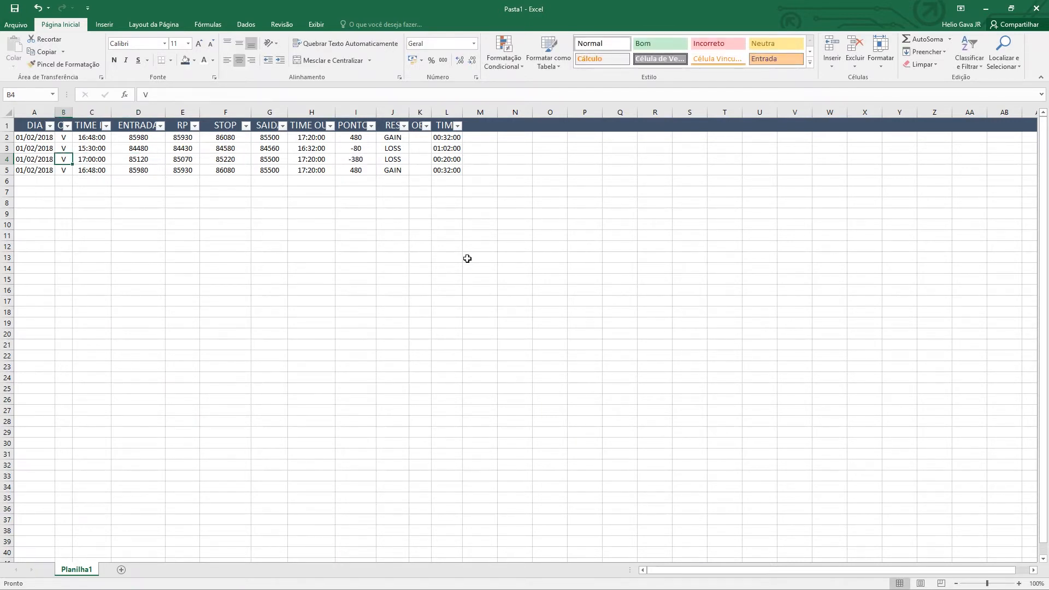
text(C)
Set the SAIDA value in G4 to 85400 and the exit time in H4 to 17:25
key(Right)
key(Right)
key(Right)
key(Right)
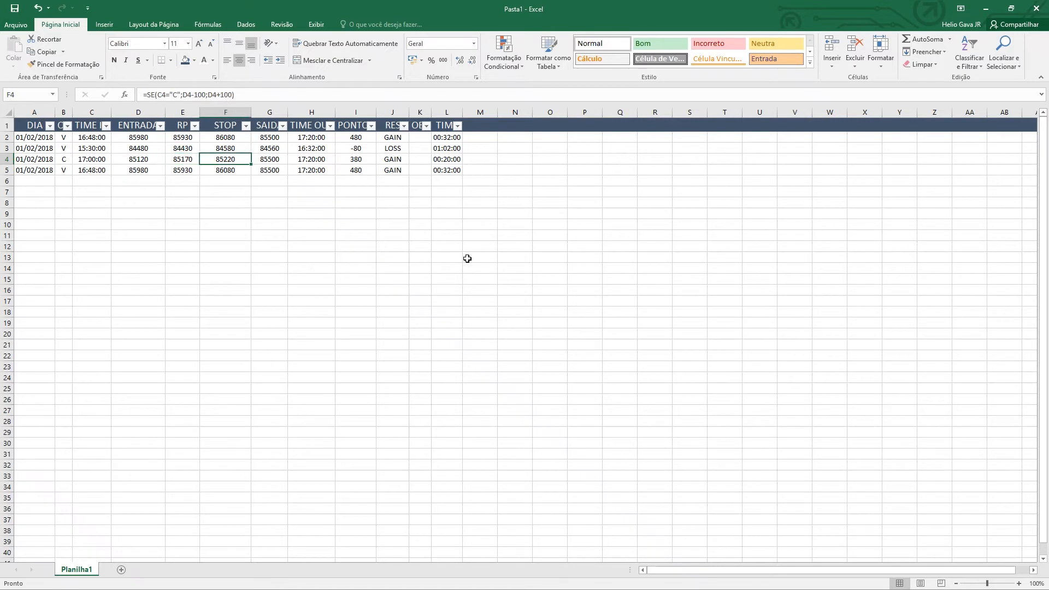
key(Right)
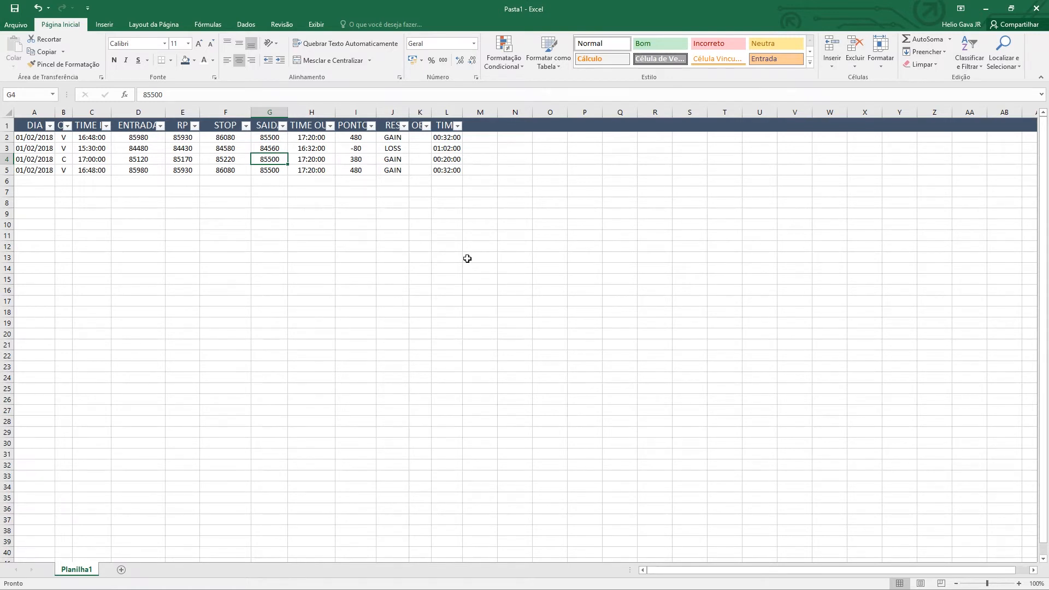
text(85)
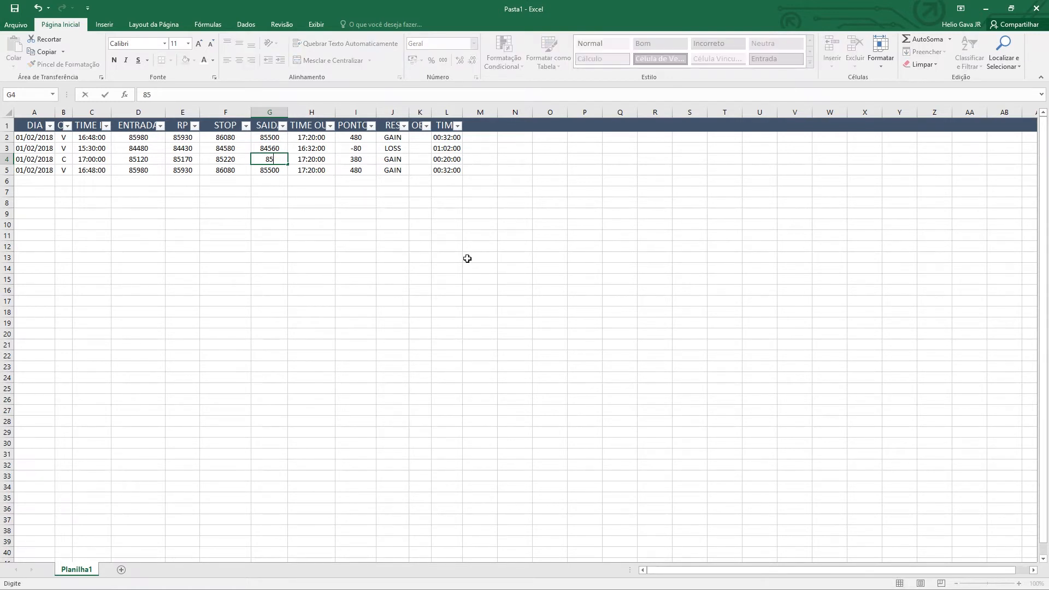
text(400)
key(Tab)
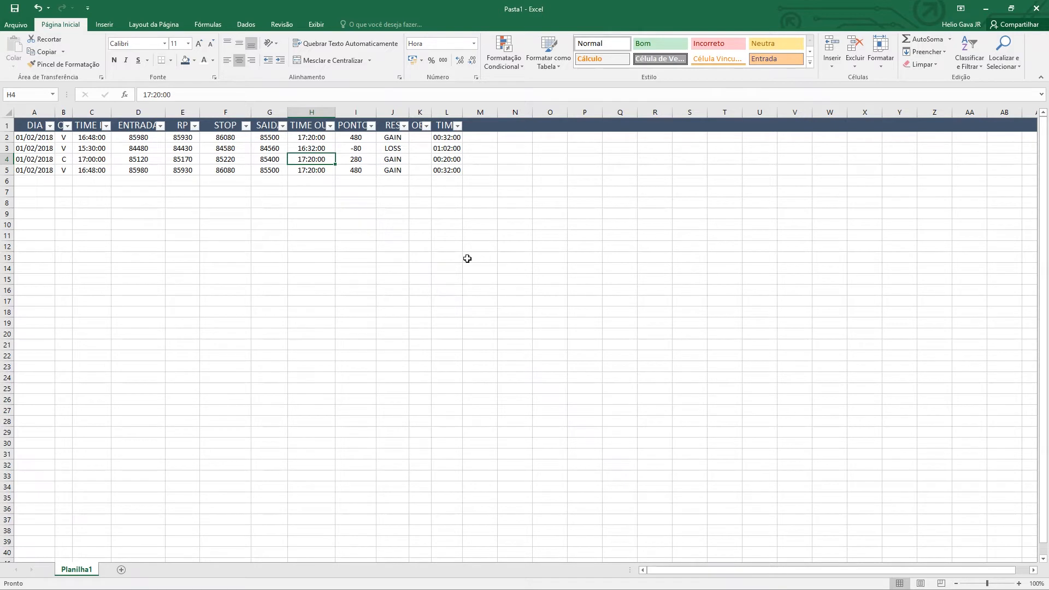
text(17:25)
key(Return)
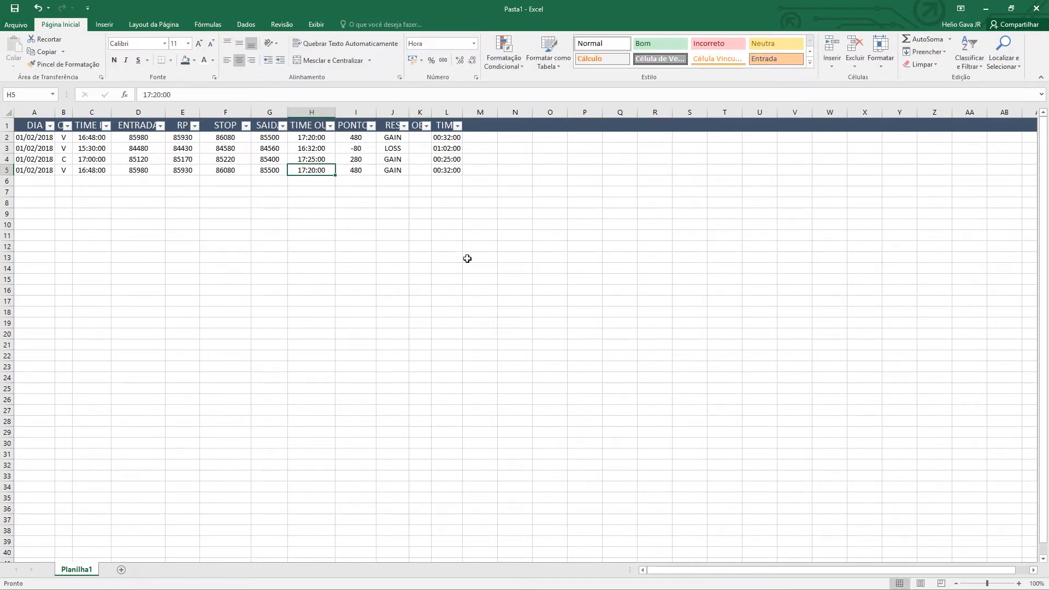
Review the calculated PONTOS, RES and duration cells of the third record in row 4
key(Up)
key(Left)
key(Right)
key(Right)
key(Right)
key(Left)
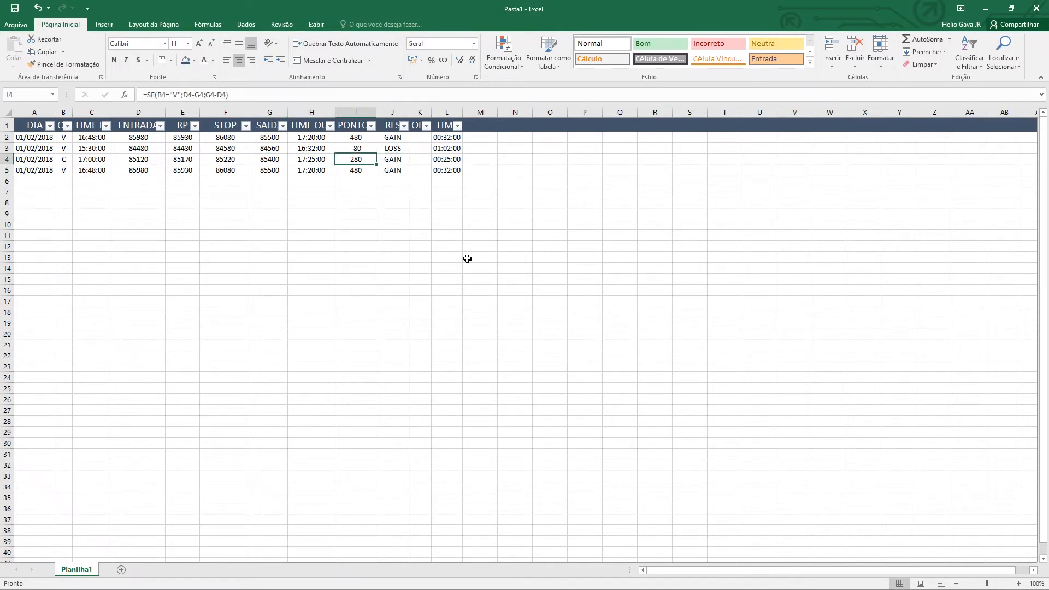
key(Right)
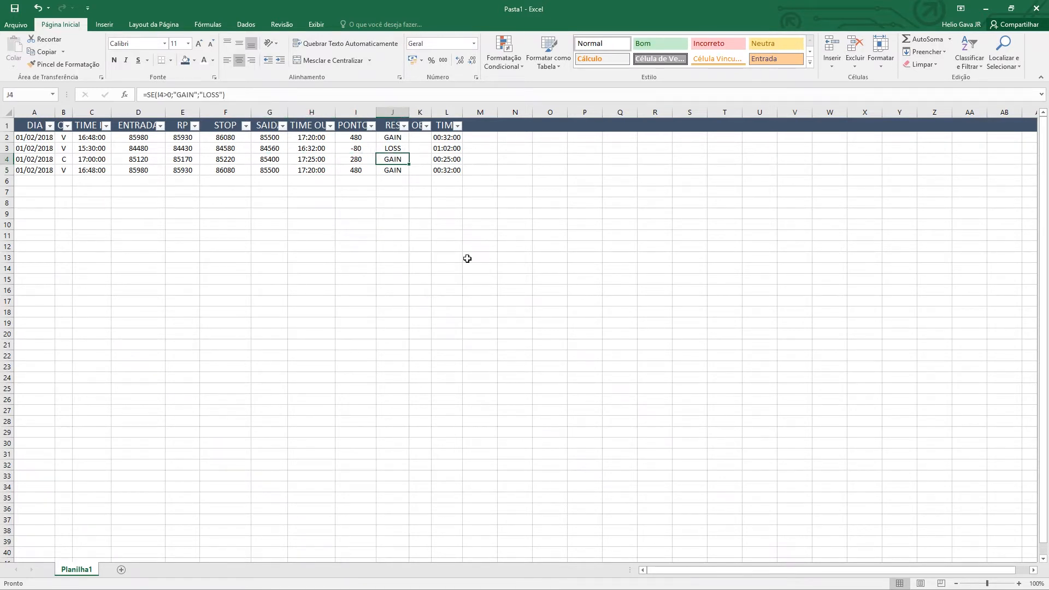
key(Right)
key(Right)
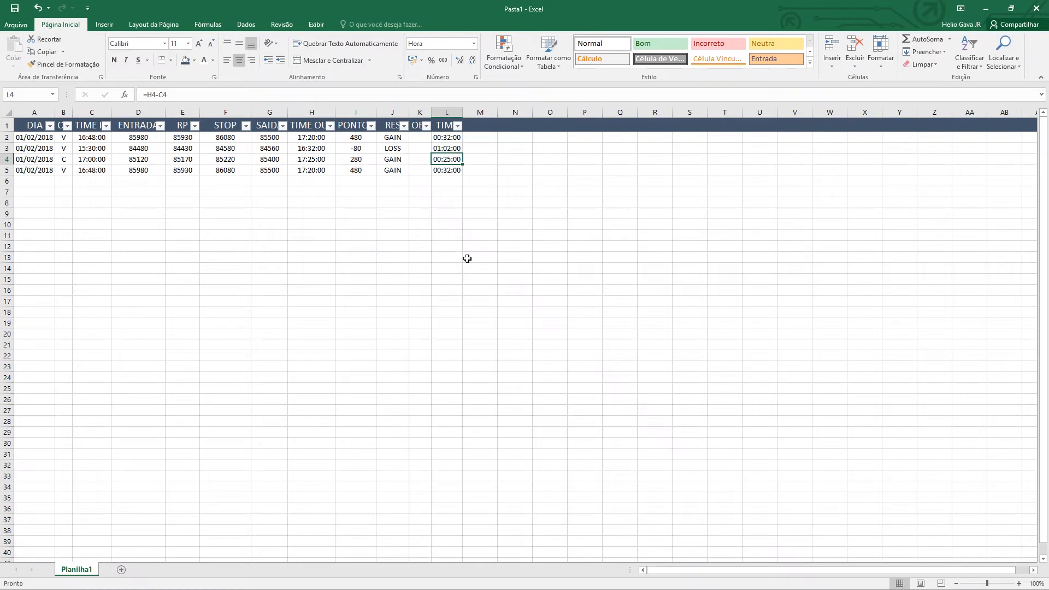
Set the entry time of the fourth record in C5 to 16:40
key(Left)
key(Left)
key(Left)
key(Left)
key(Left)
key(Left)
key(Left)
key(Left)
key(Left)
key(Left)
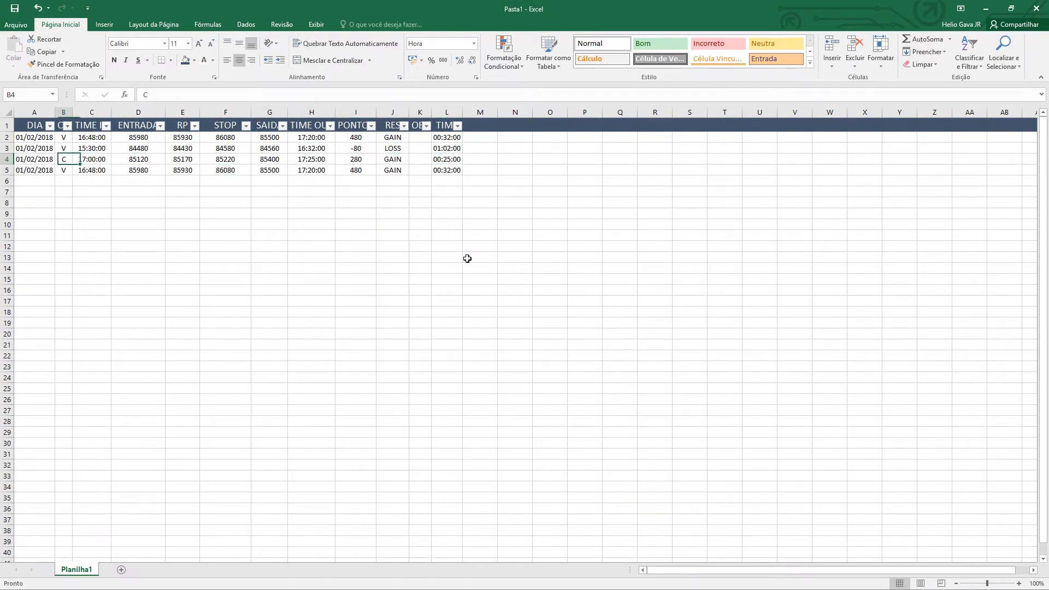
key(Down)
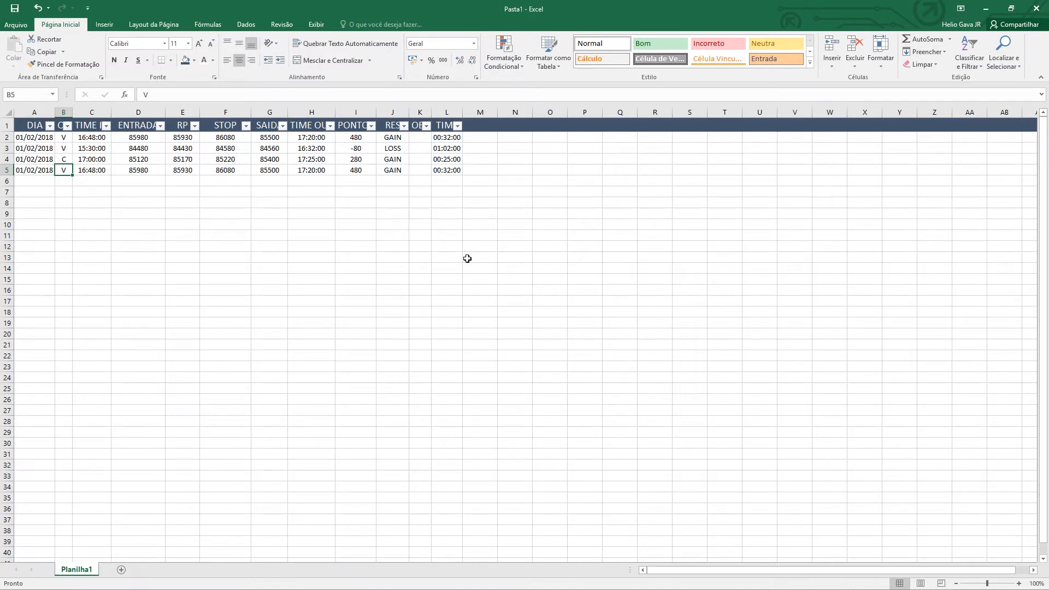
key(Up)
key(Right)
key(Down)
key(Left)
key(Right)
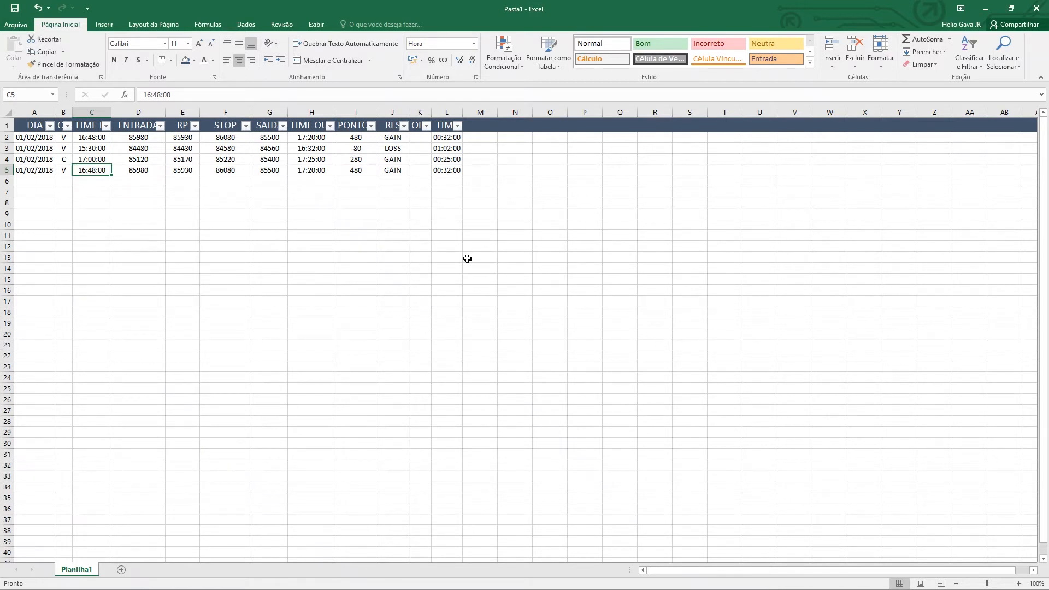
text(16)
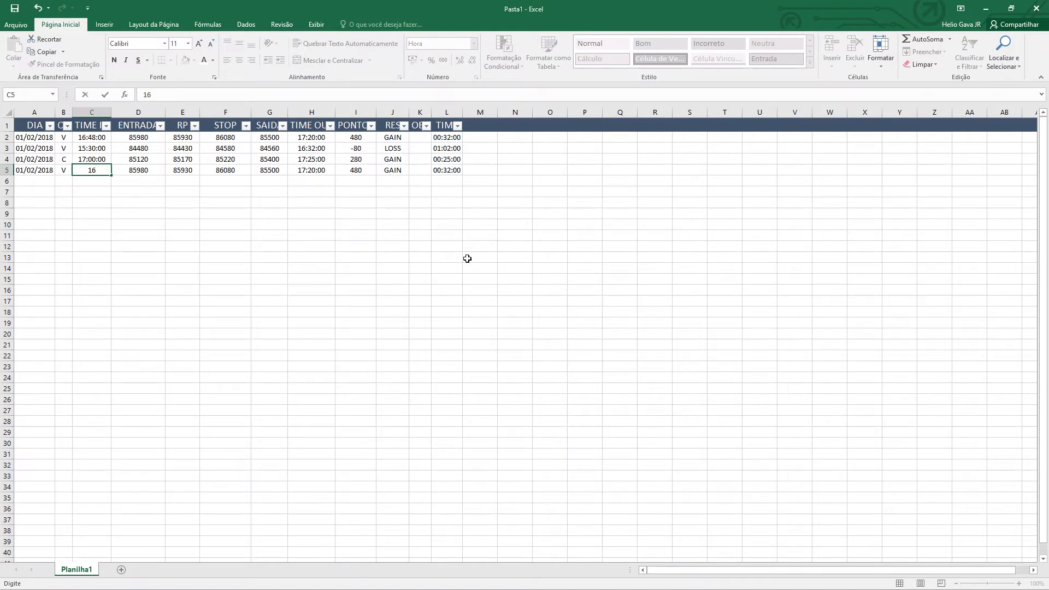
text(:40)
key(Tab)
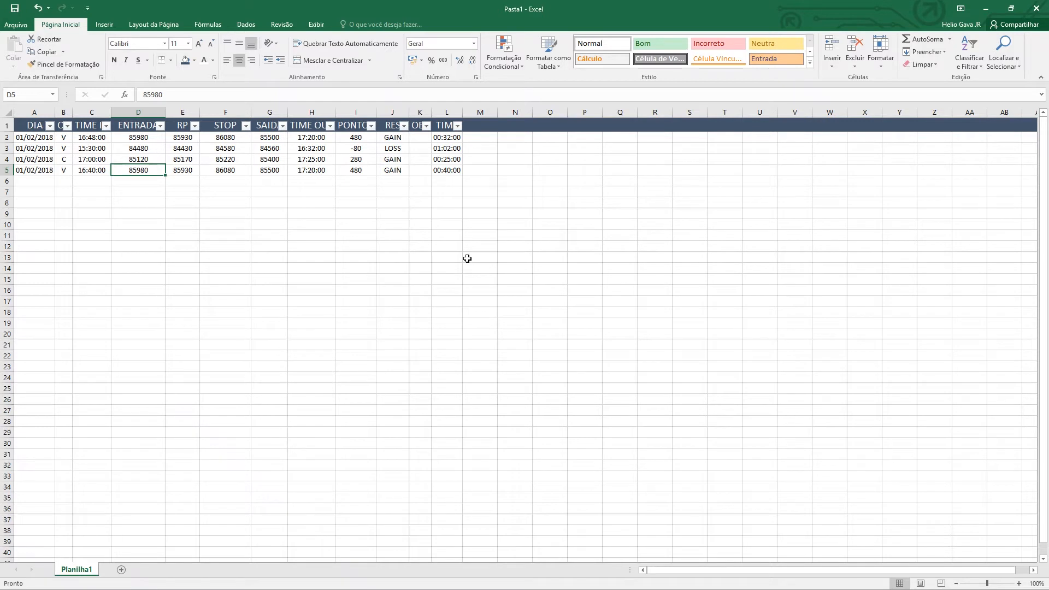
Set the ENTRADA value of the fourth record in D5 to 85500
text(85500)
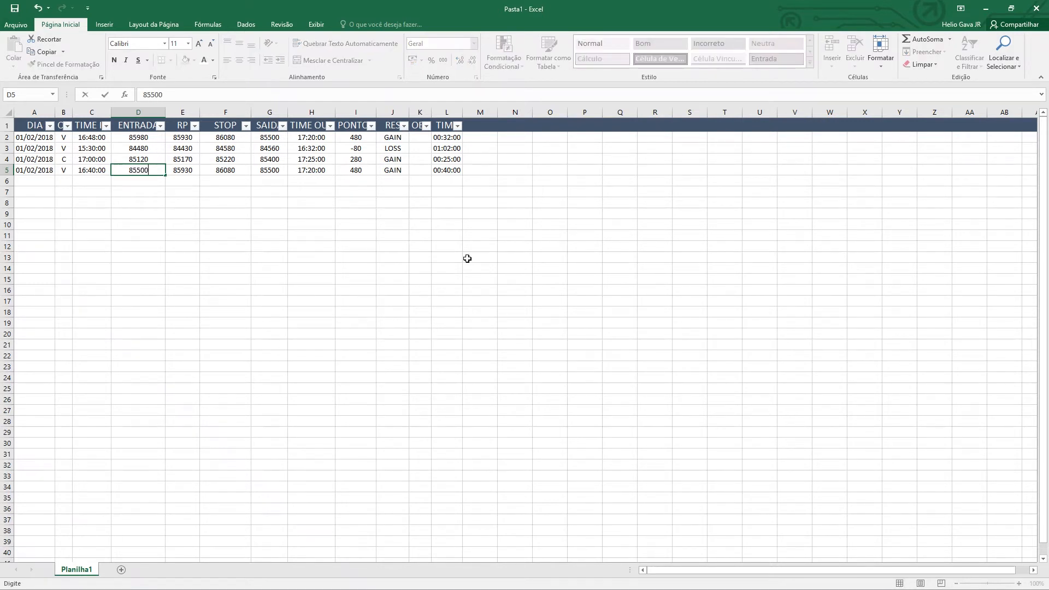
key(Tab)
key(Tab)
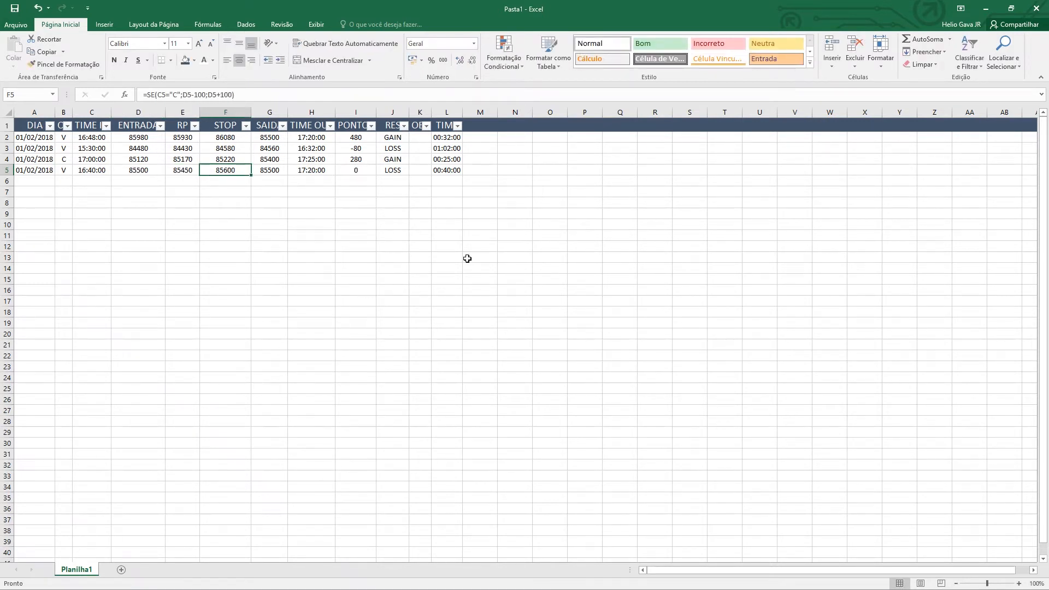
Set the SAIDA value of the fourth record in G5 to 86000
key(Tab)
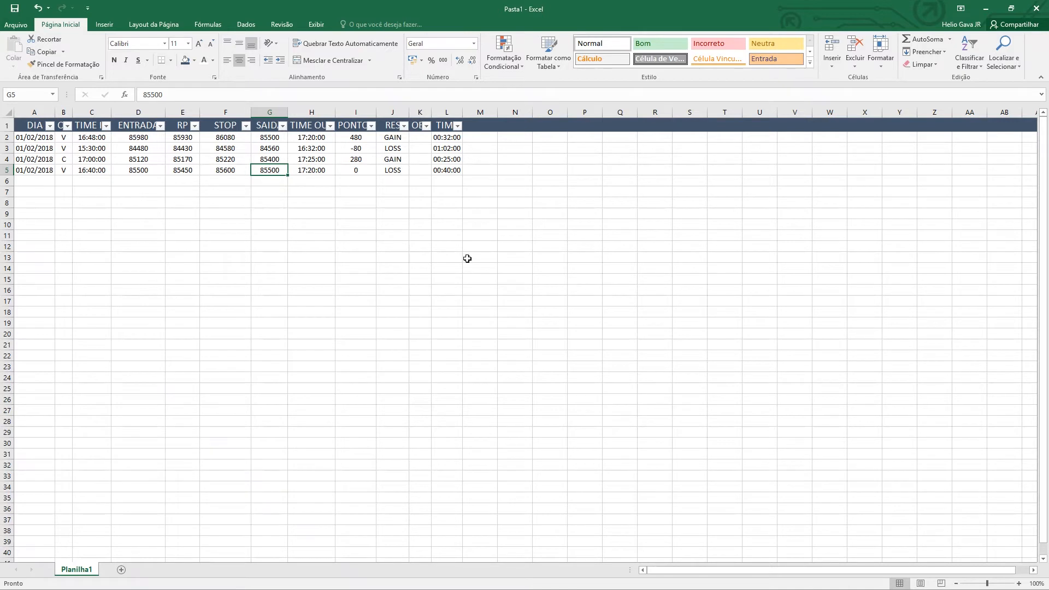
text(85000)
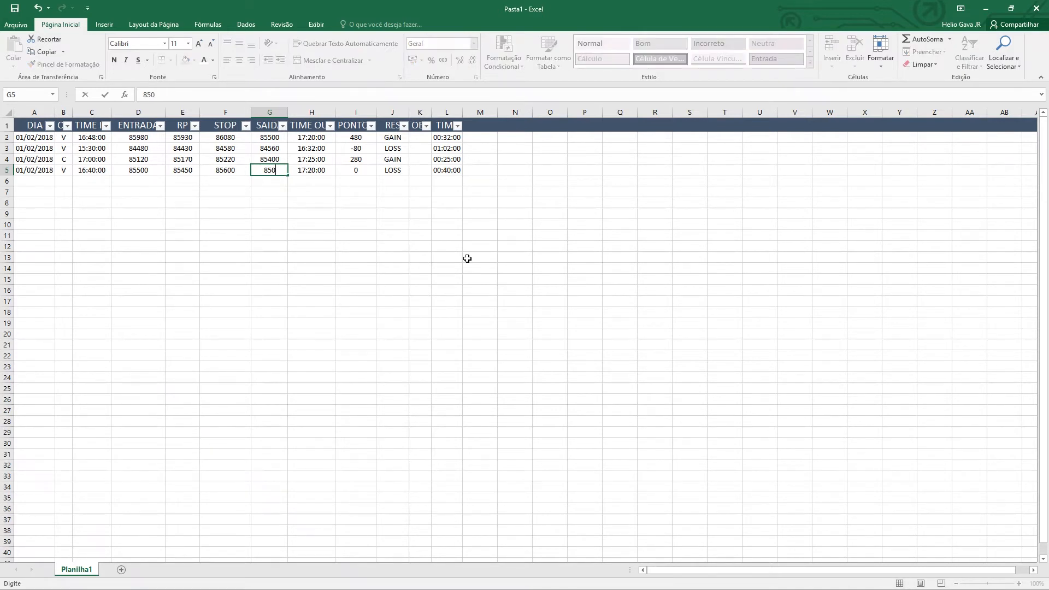
key(BackSpace)
key(BackSpace)
key(BackSpace)
key(BackSpace)
text(6000)
key(Right)
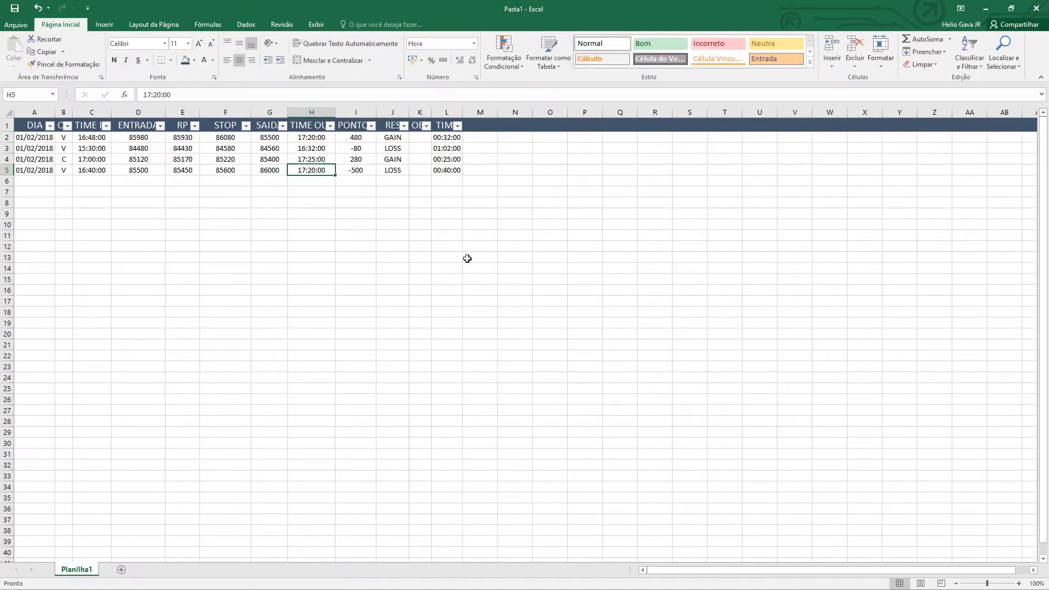
Set the exit time of the fourth record in H5 to 17:10 and check its calculated duration in L5
key(Right)
key(Left)
text(17:10)
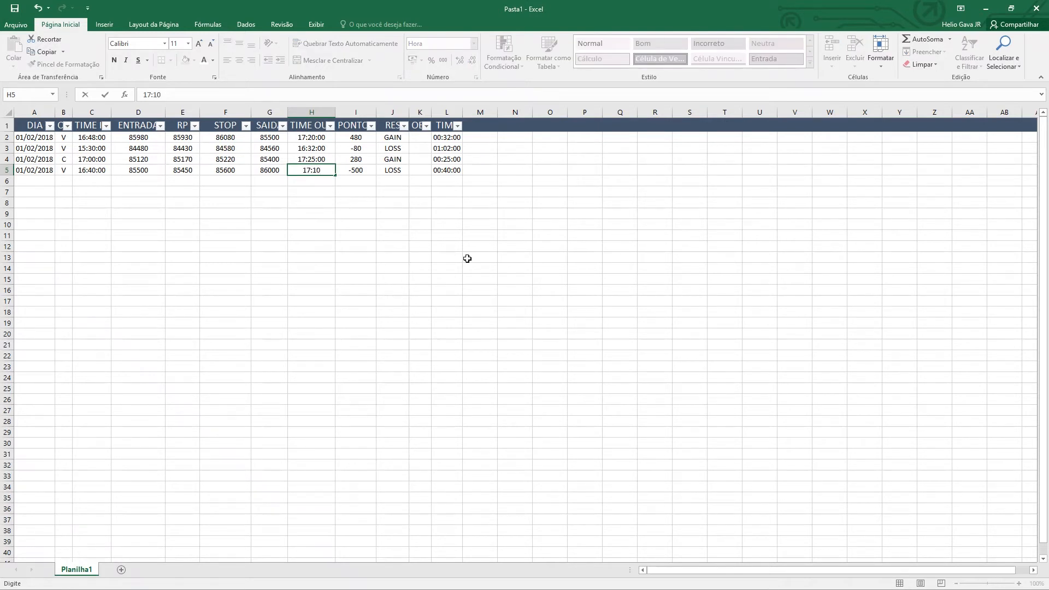
key(ctrl+Return)
key(Right)
key(Right)
key(Right)
key(Right)
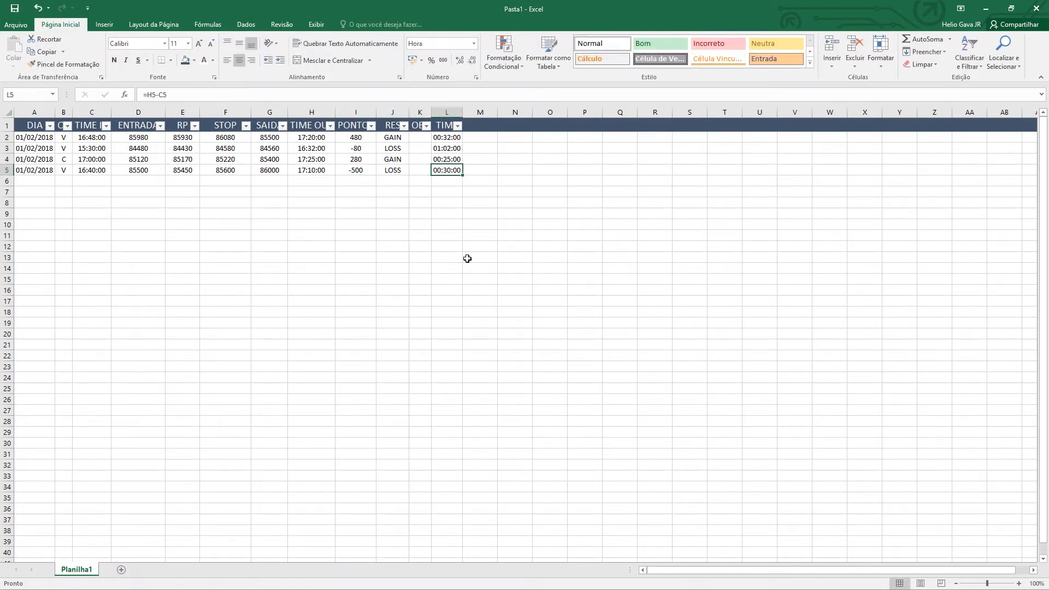
Enter the note TESTOU FUNDO SEM VOLUME in K2 and fit the OBS column's width to its contents
key(Left)
key(Left)
key(Right)
key(Up)
key(Up)
key(Up)
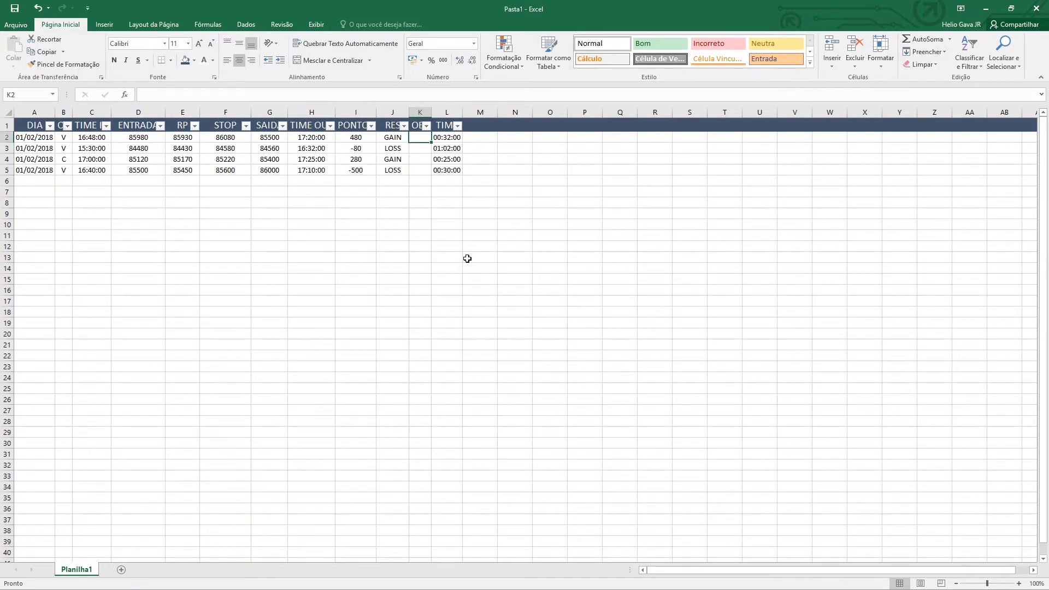
text(TESTOU FUDO)
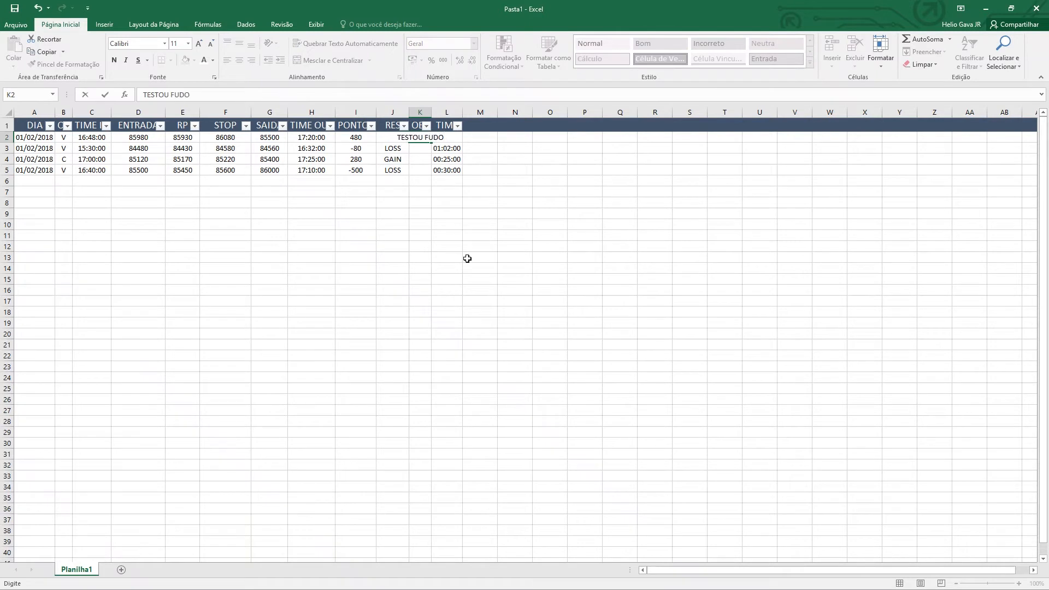
key(BackSpace)
key(BackSpace)
text(NO)
key(BackSpace)
text(DO SEM VOLUME)
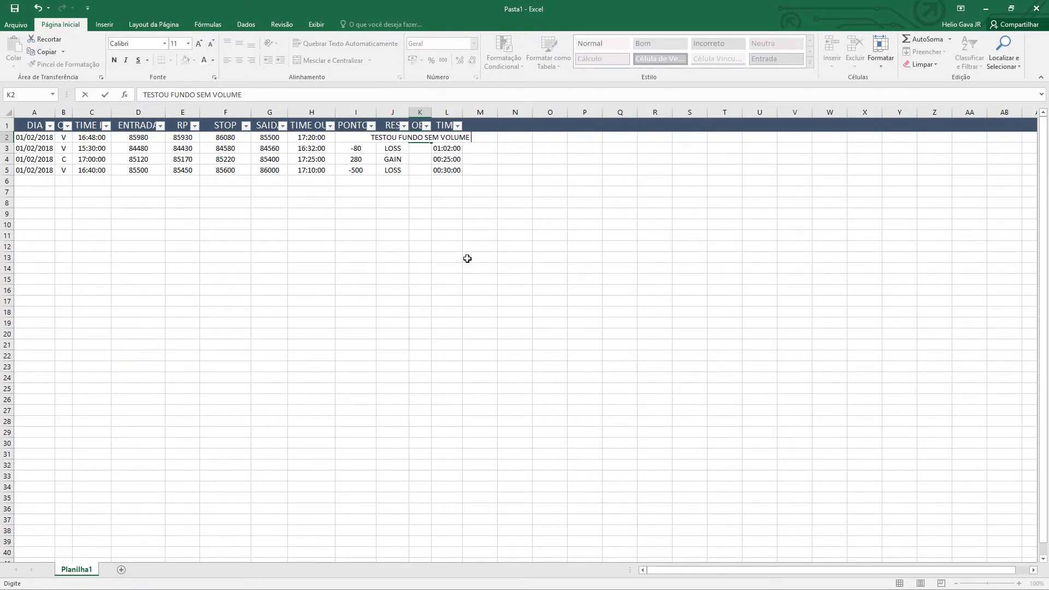
key(Return)
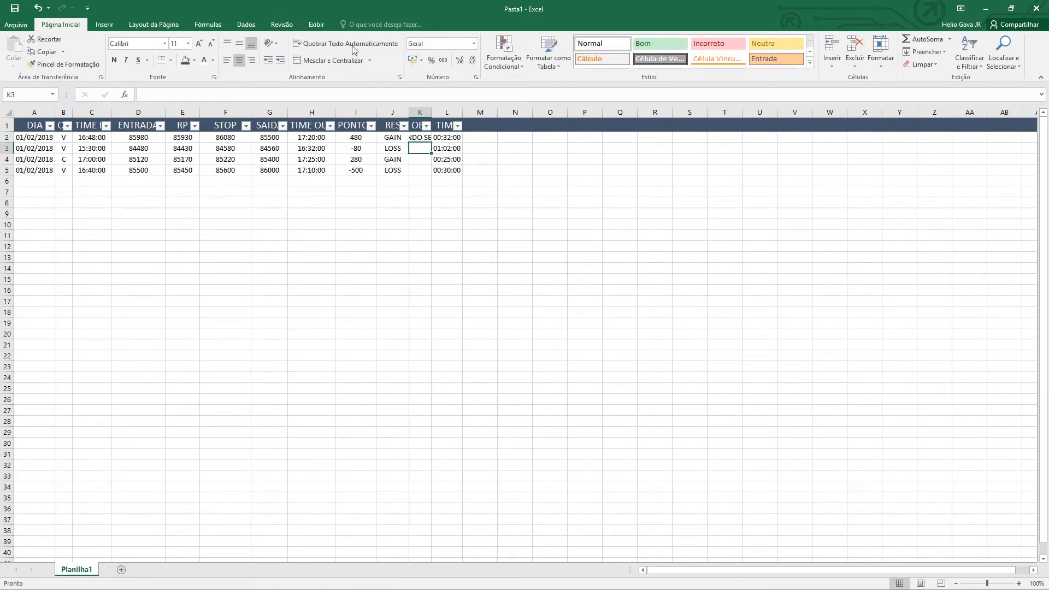
double_click(431, 112)
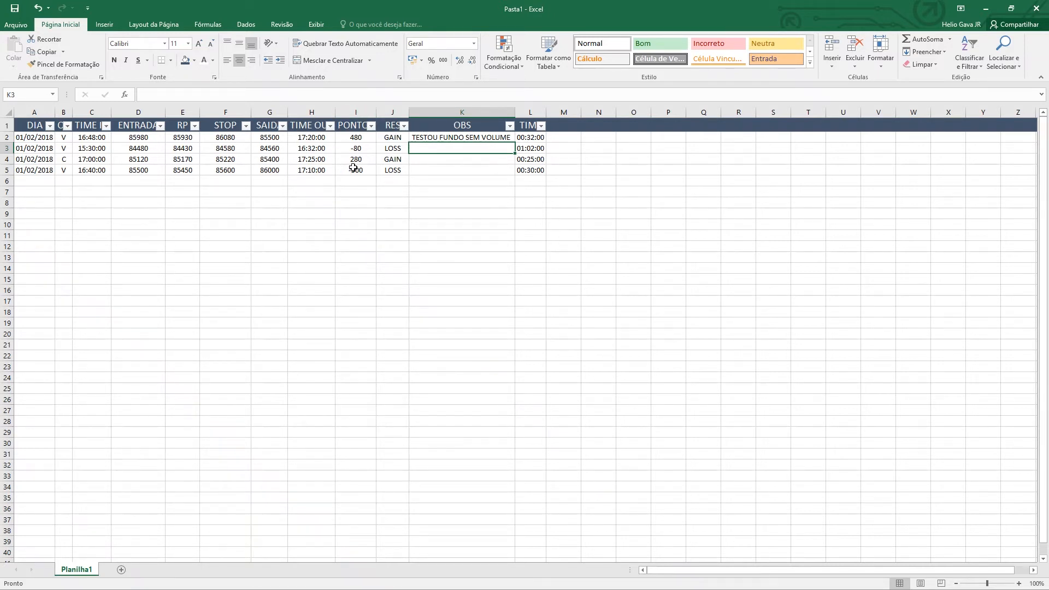
Filter the RES column to show only GAIN trades, and include the LOSS trades again
click(404, 126)
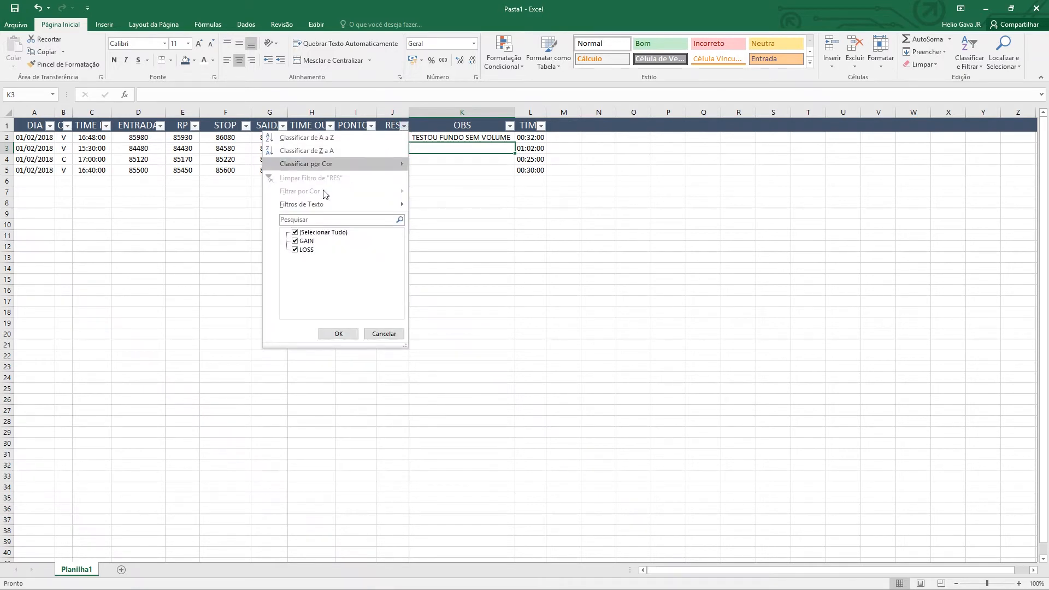
click(295, 250)
click(338, 333)
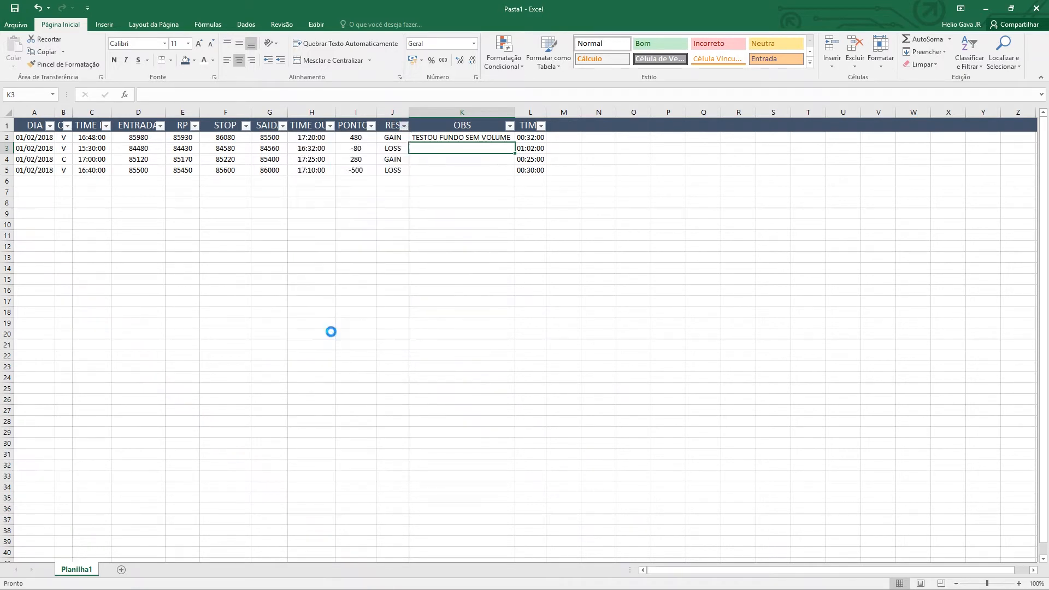
click(404, 126)
click(295, 250)
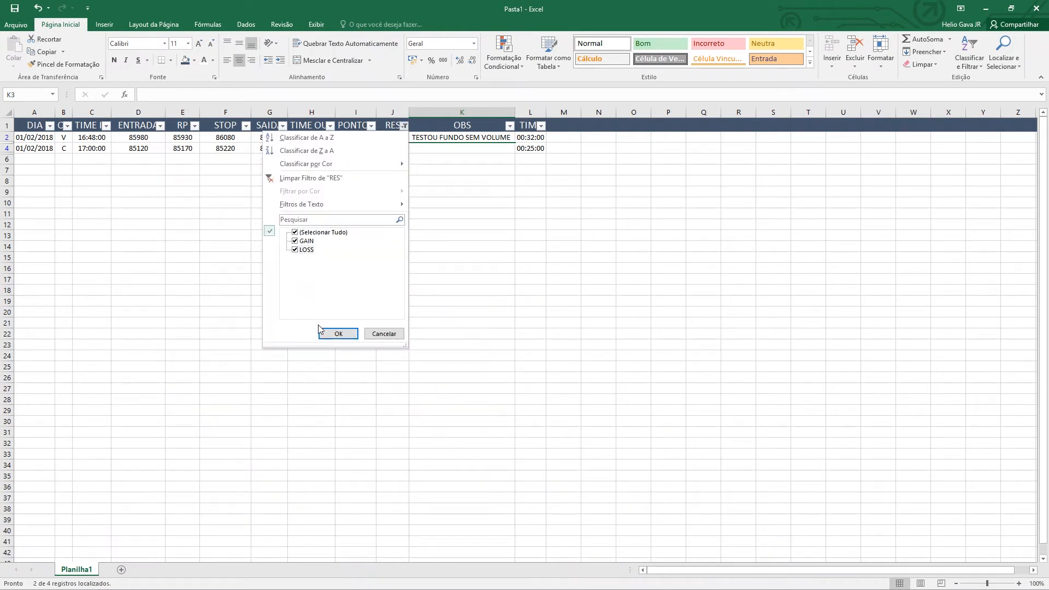
click(338, 333)
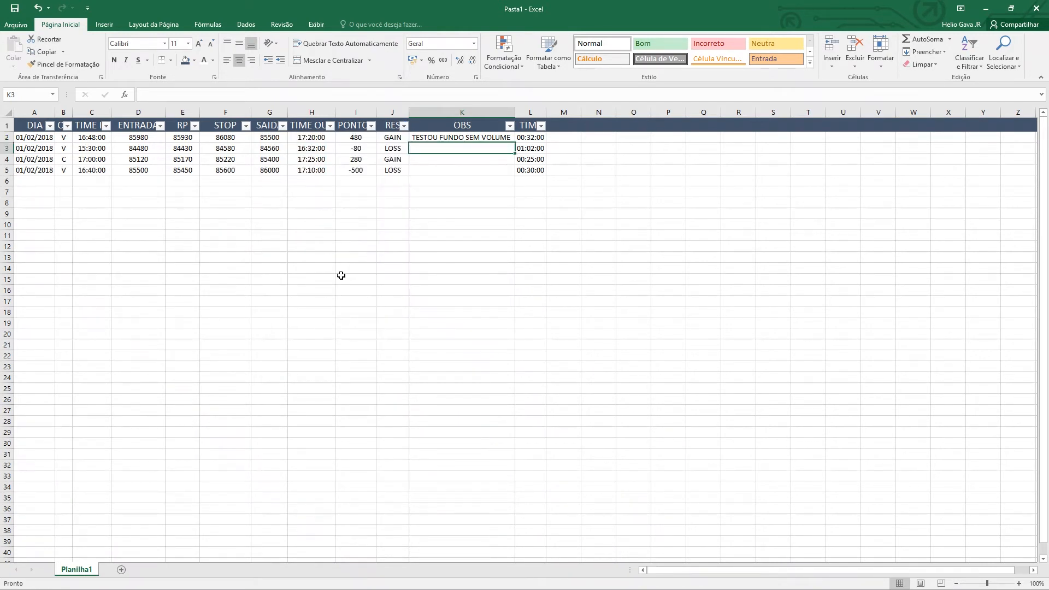
Filter the TIME column in L to exclude the 01:02:00 duration
click(541, 126)
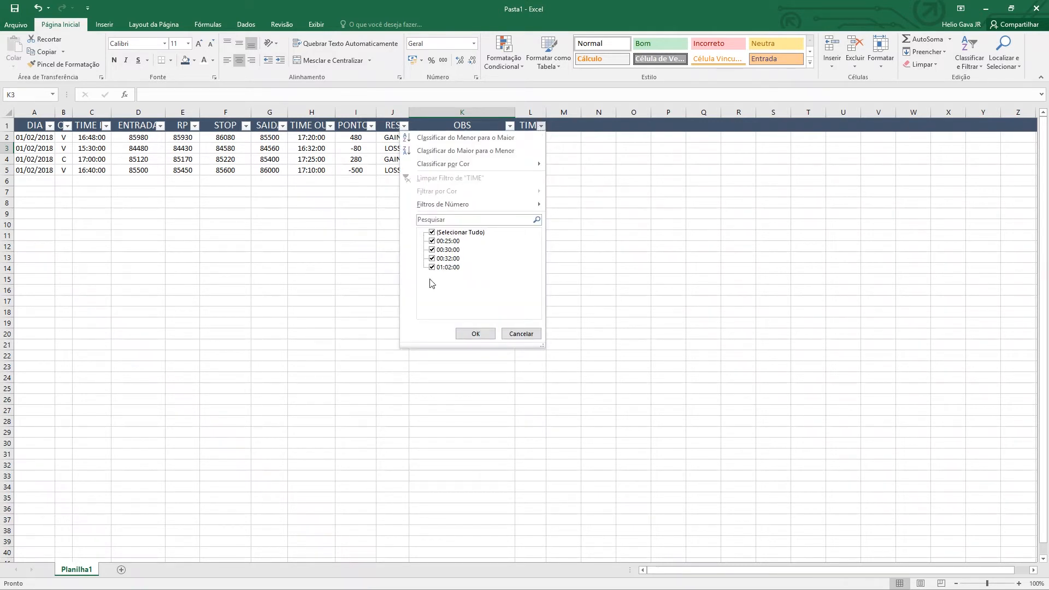
click(432, 267)
click(474, 334)
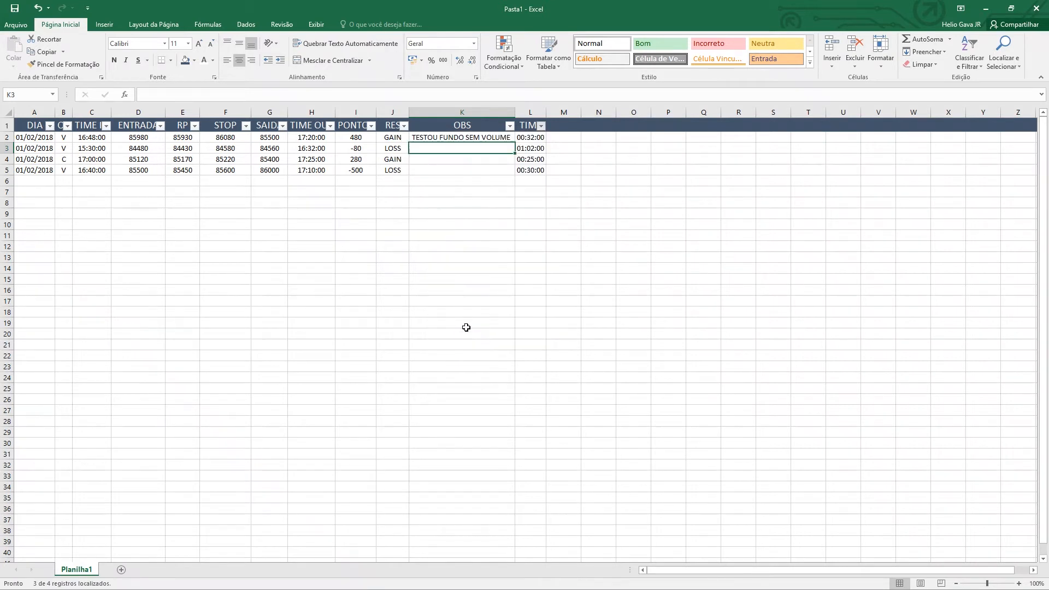
Change the TIME column filter to show only the trade with the 01:02:00 duration
click(541, 126)
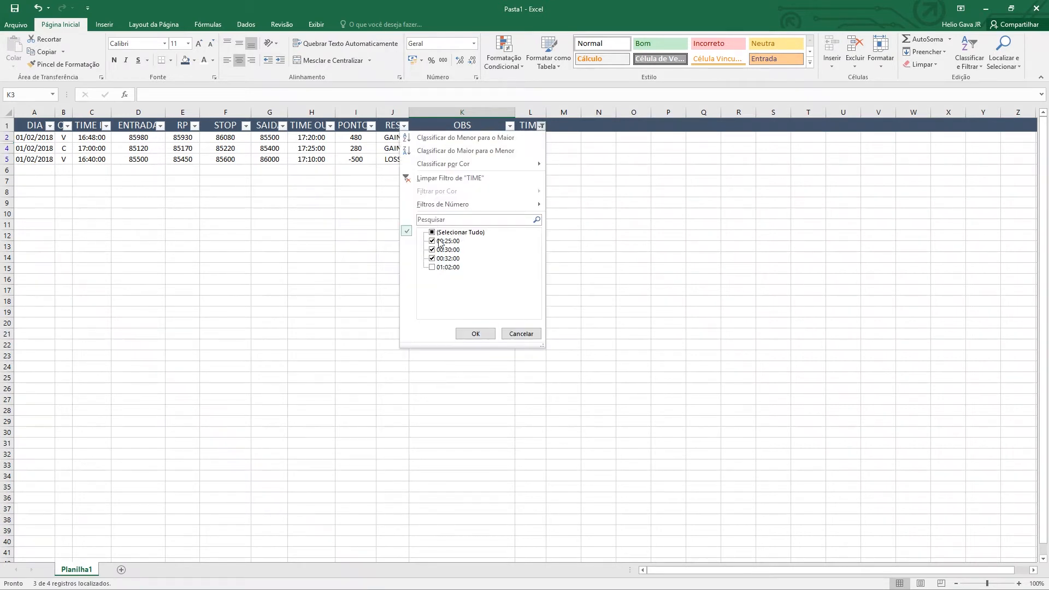
click(432, 267)
click(433, 241)
click(432, 250)
click(432, 258)
click(475, 333)
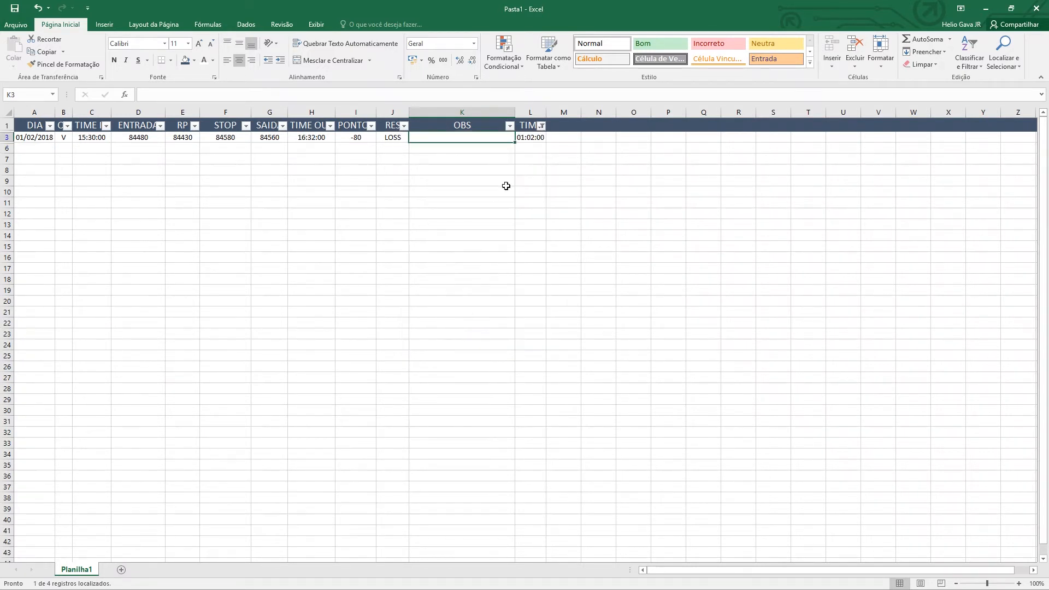
Reselect all durations in the TIME column filter to show every record
click(541, 126)
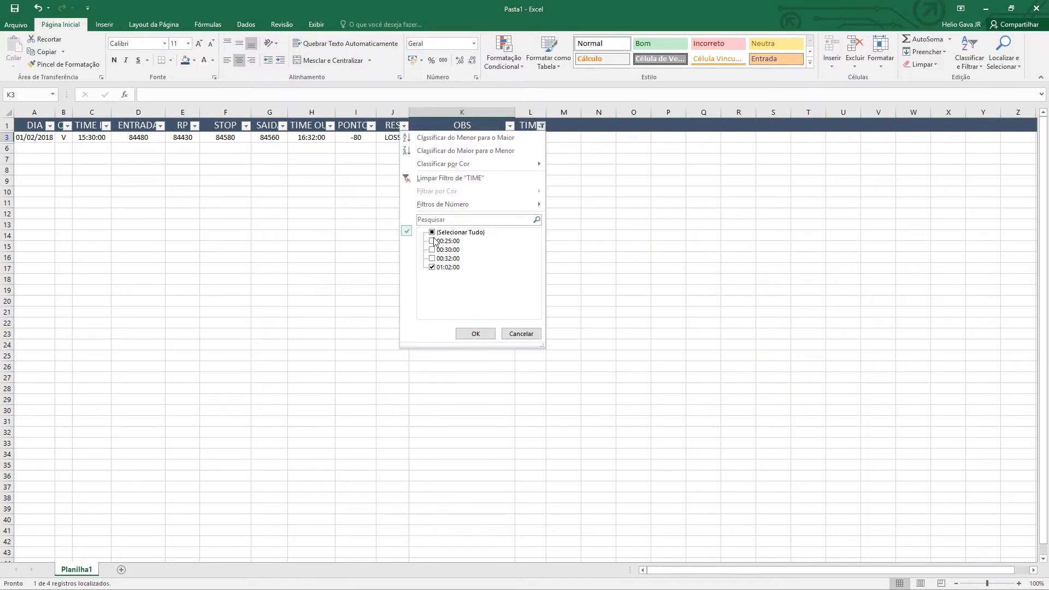
click(432, 232)
click(462, 334)
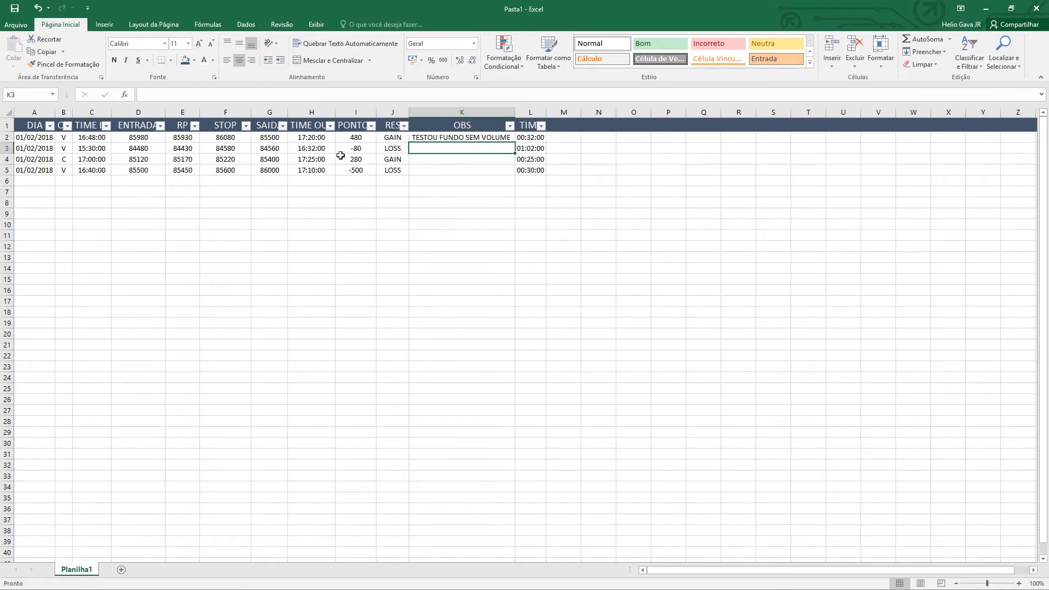
Filter the PONTOS column to show only the record with 480 points
click(372, 127)
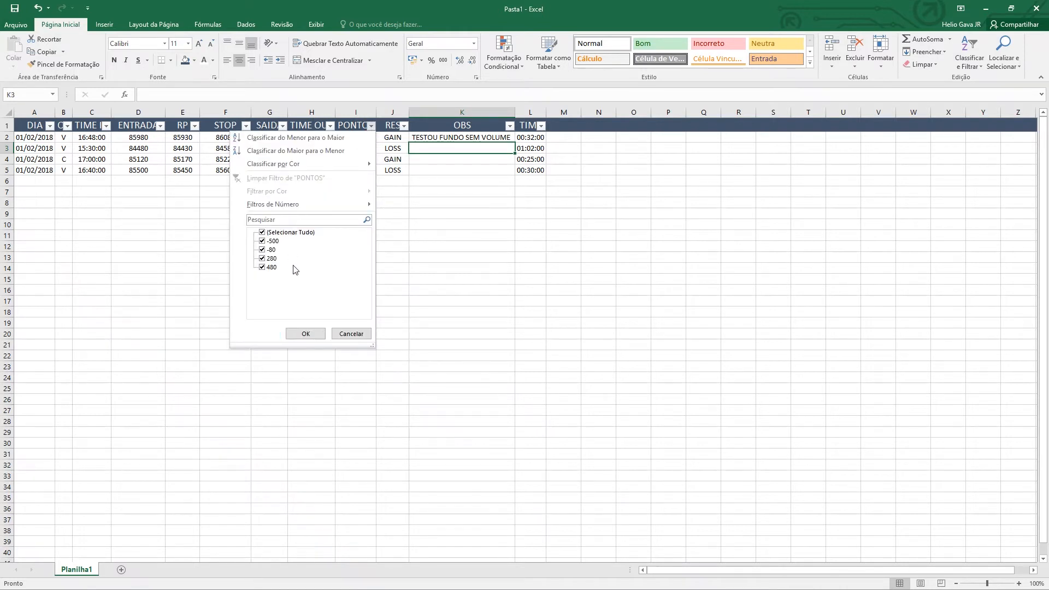
click(262, 259)
click(262, 233)
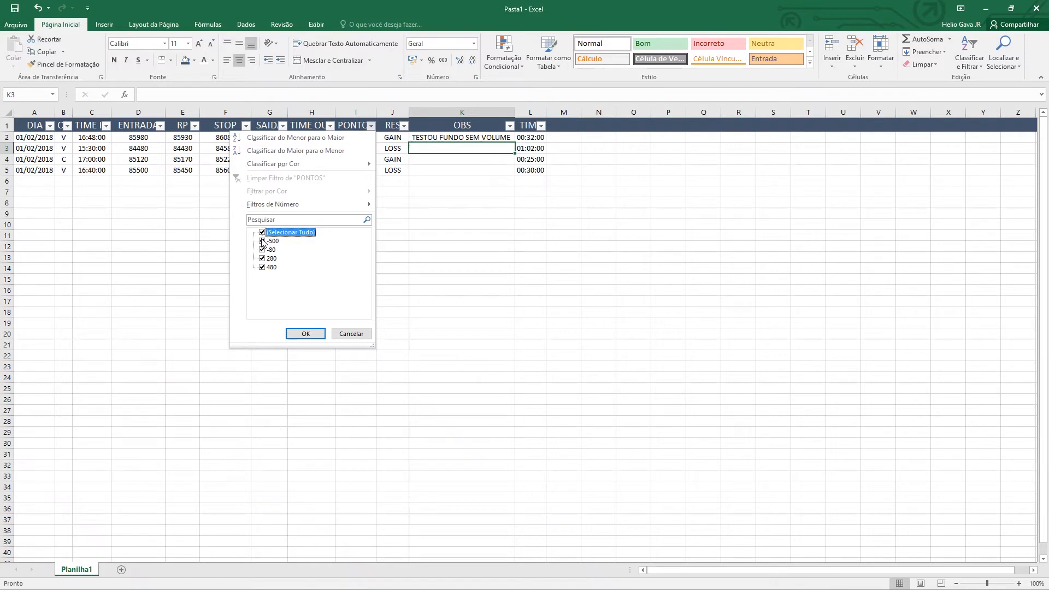
click(262, 232)
click(262, 267)
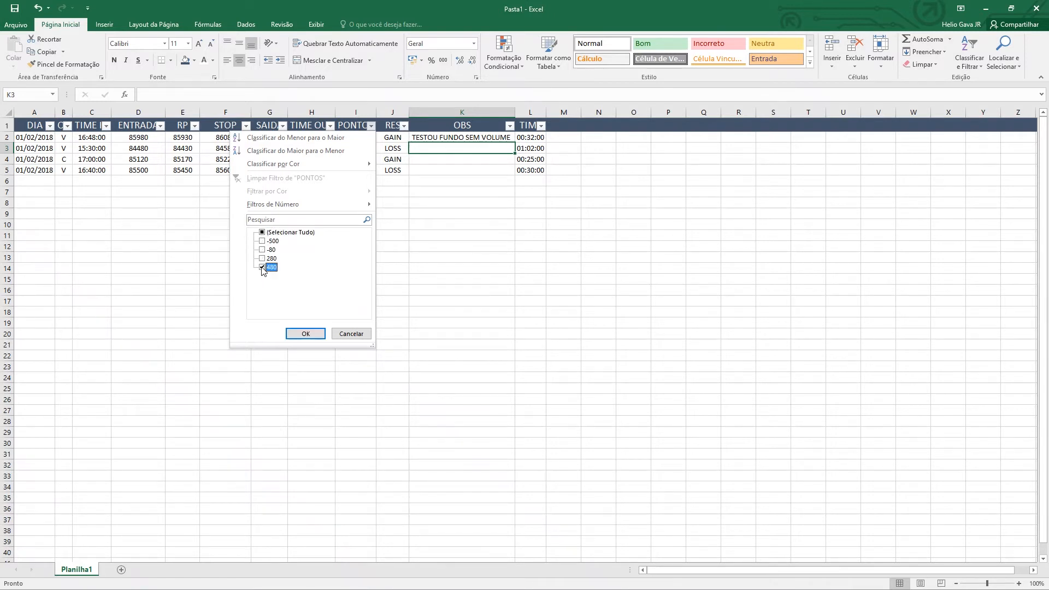
click(307, 334)
Reselect all values in the PONTOS column filter to show every record
click(379, 126)
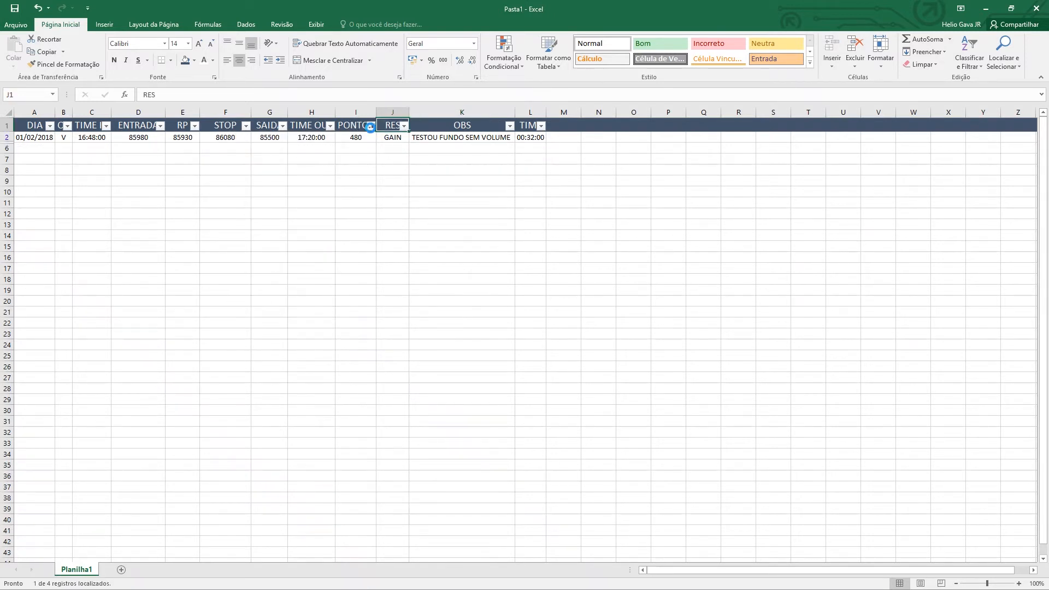
click(371, 125)
click(261, 233)
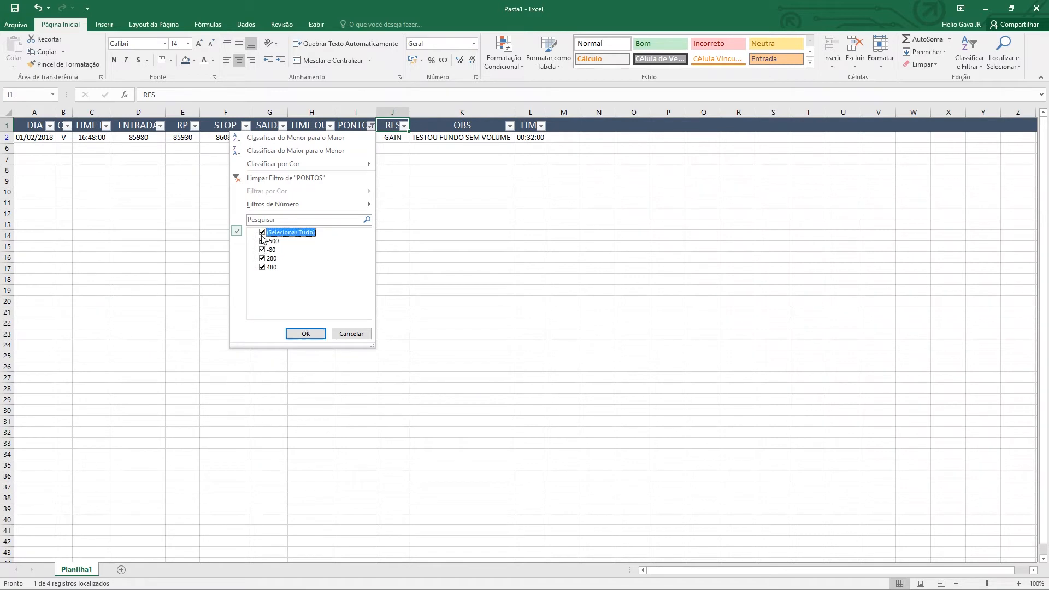
click(306, 334)
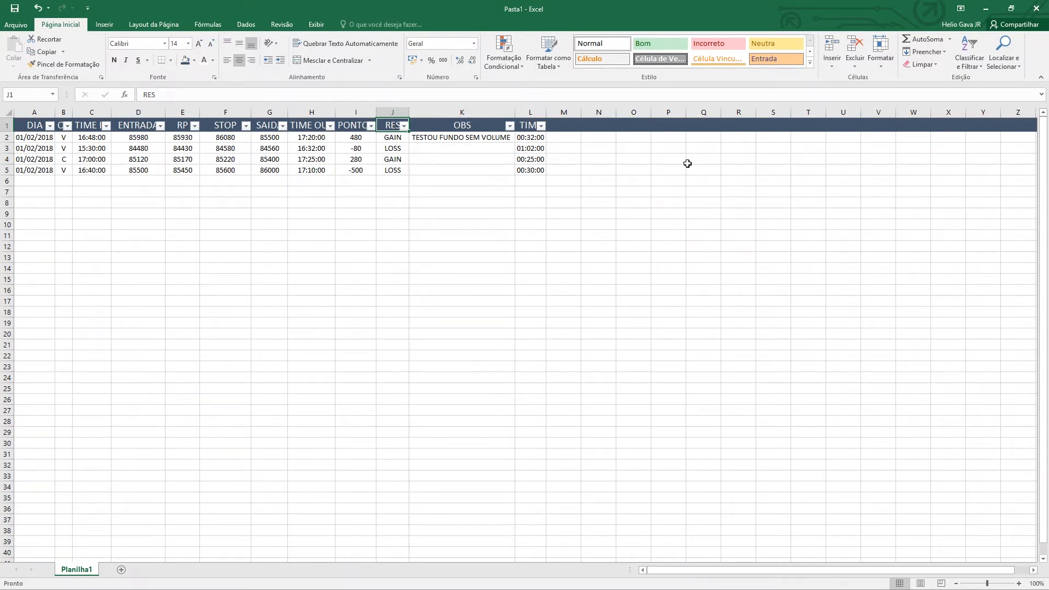
click(632, 139)
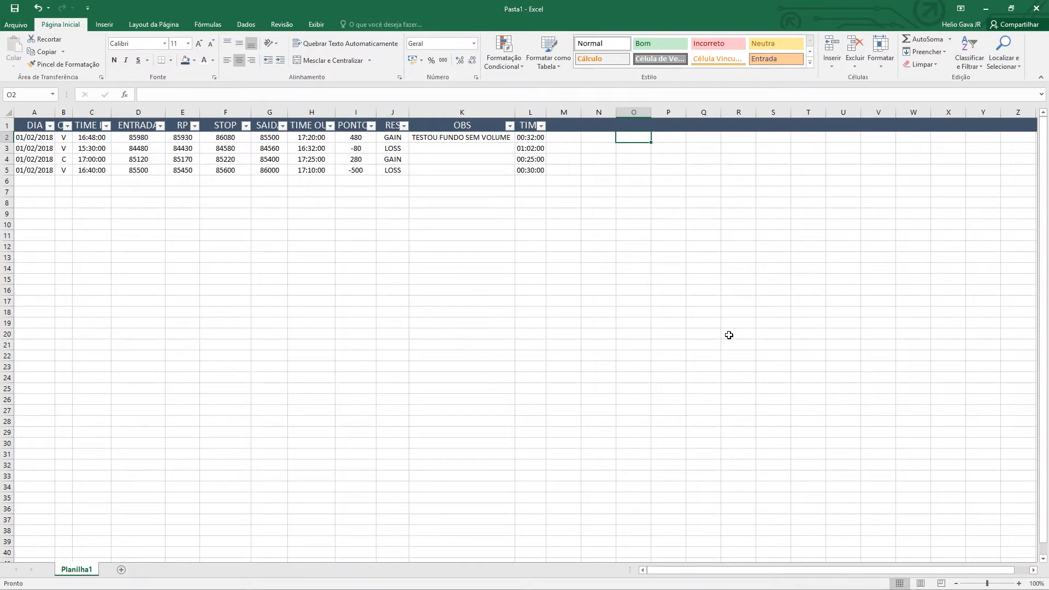
text(TOTAL)
key(BackSpace)
key(BackSpace)
key(BackSpace)
key(BackSpace)
key(BackSpace)
key(BackSpace)
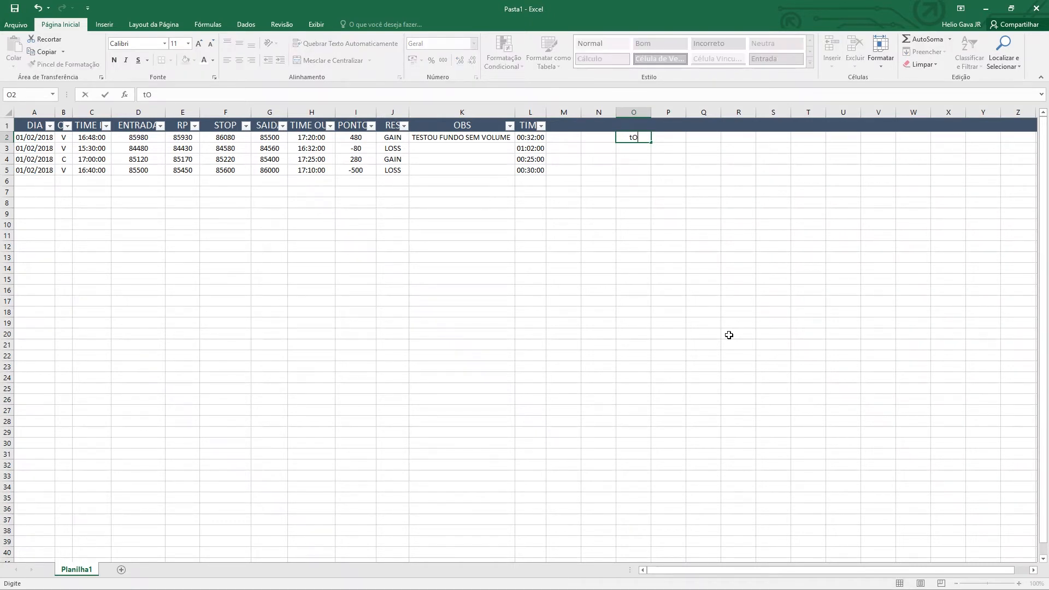
text(TOTAL)
key(BackSpace)
key(BackSpace)
key(BackSpace)
key(BackSpace)
Enter the label TOTAL PONTOS in cell O1 and fit column O's width to it
key(Up)
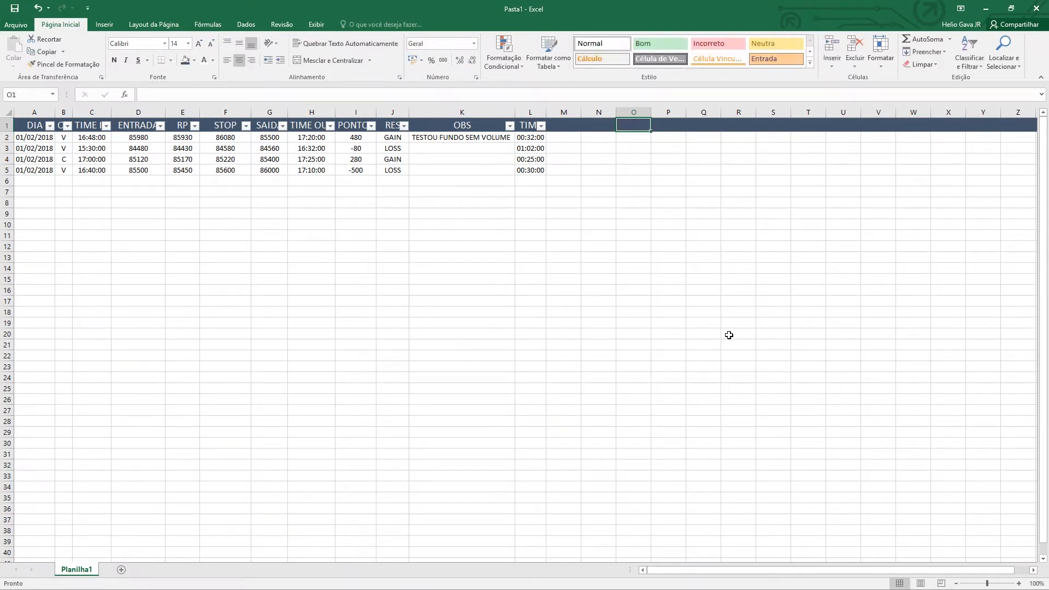
text(TOTAL)
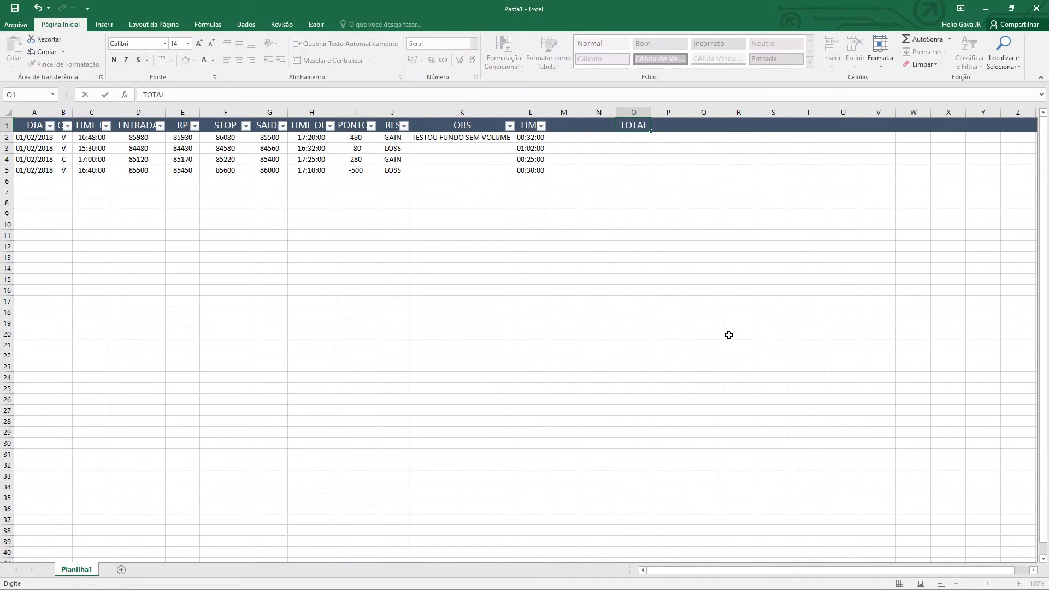
text( PONTOS)
key(Return)
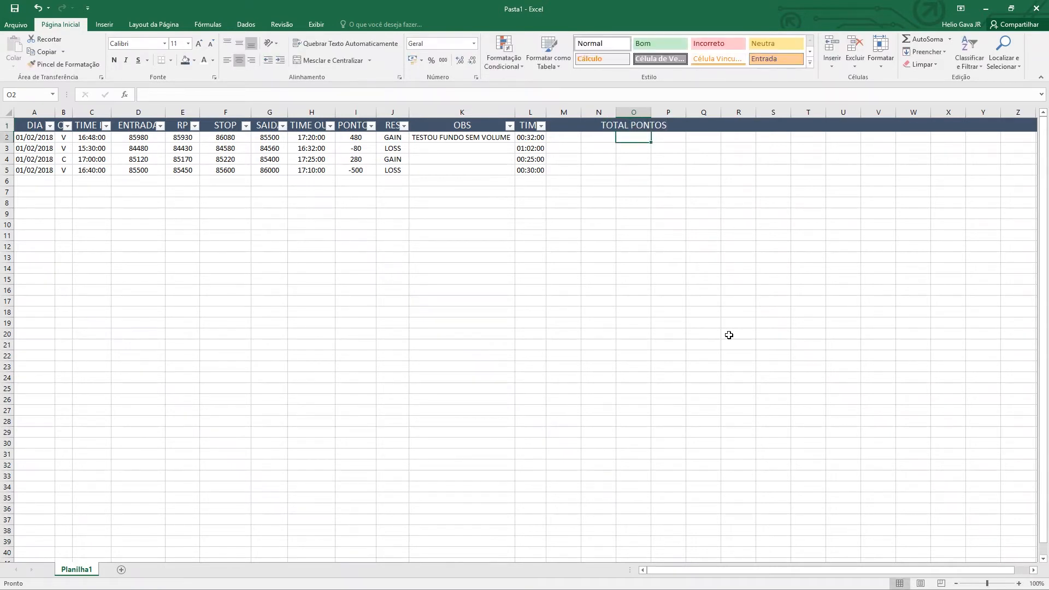
double_click(650, 112)
Enter a SOMA formula in cell P1 that adds the PONTOS values in I2:I481, and check the formula
click(699, 125)
text(=SOM)
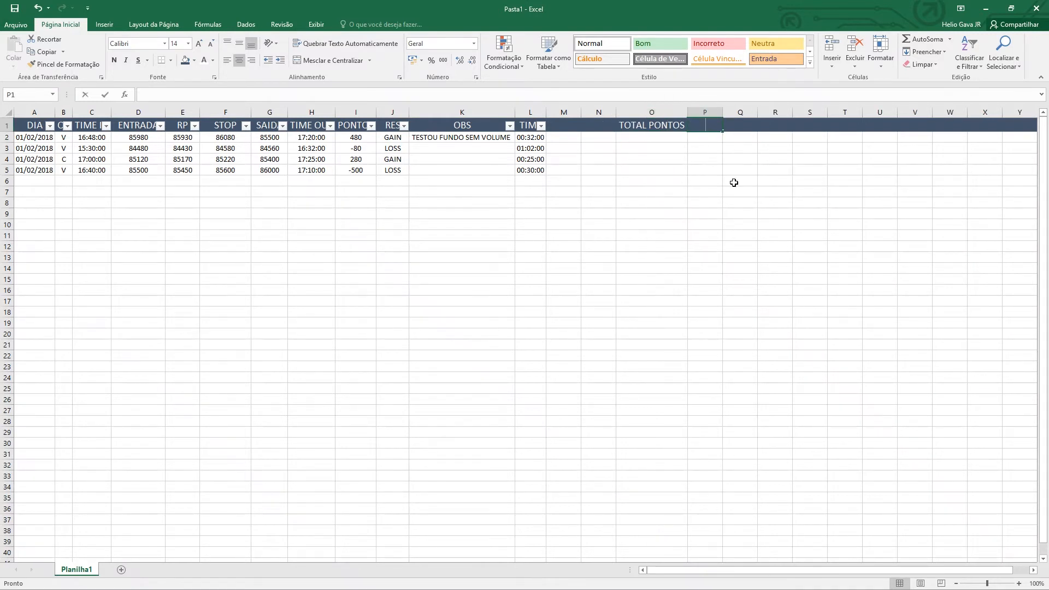
text(A()
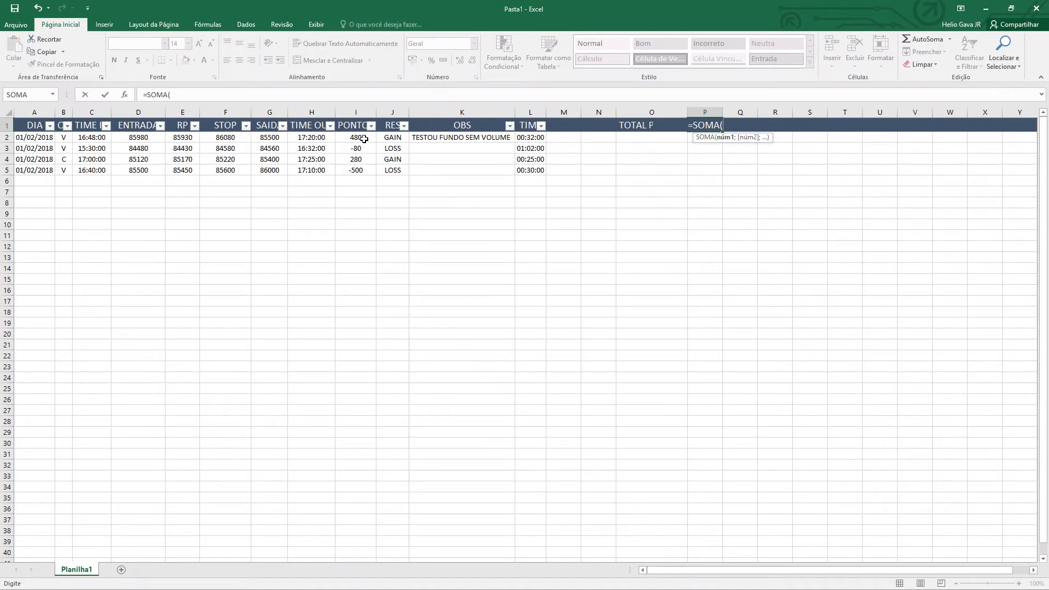
drag(361, 137, 356, 587)
key(Return)
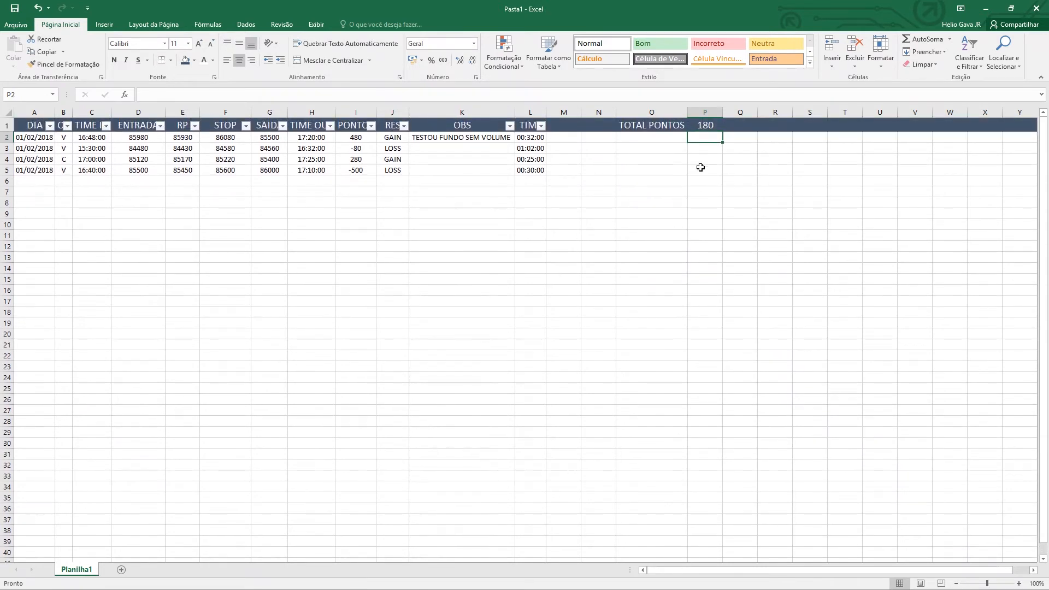
click(704, 127)
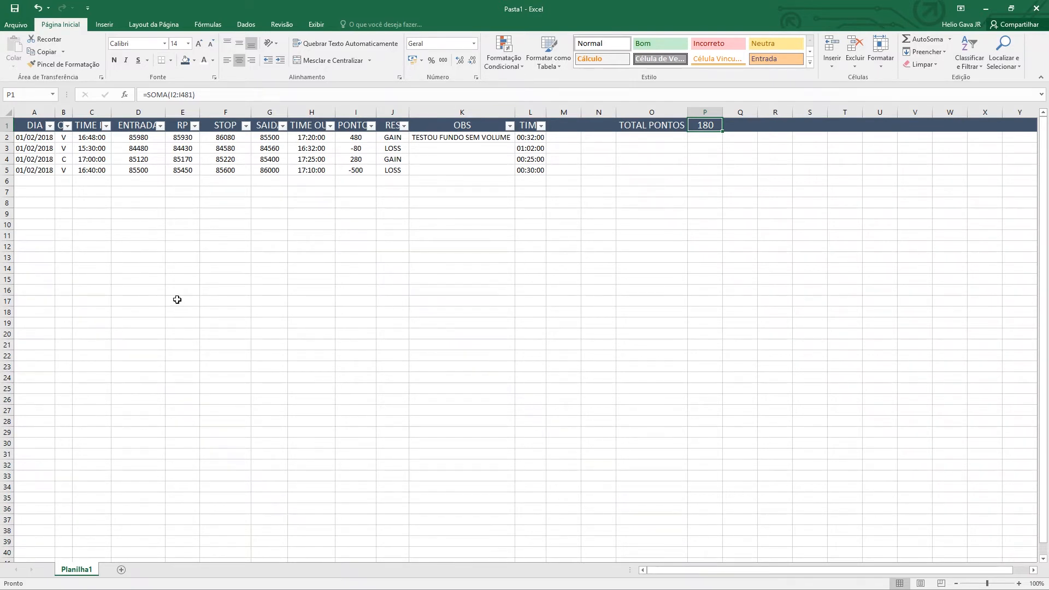
click(364, 139)
click(356, 112)
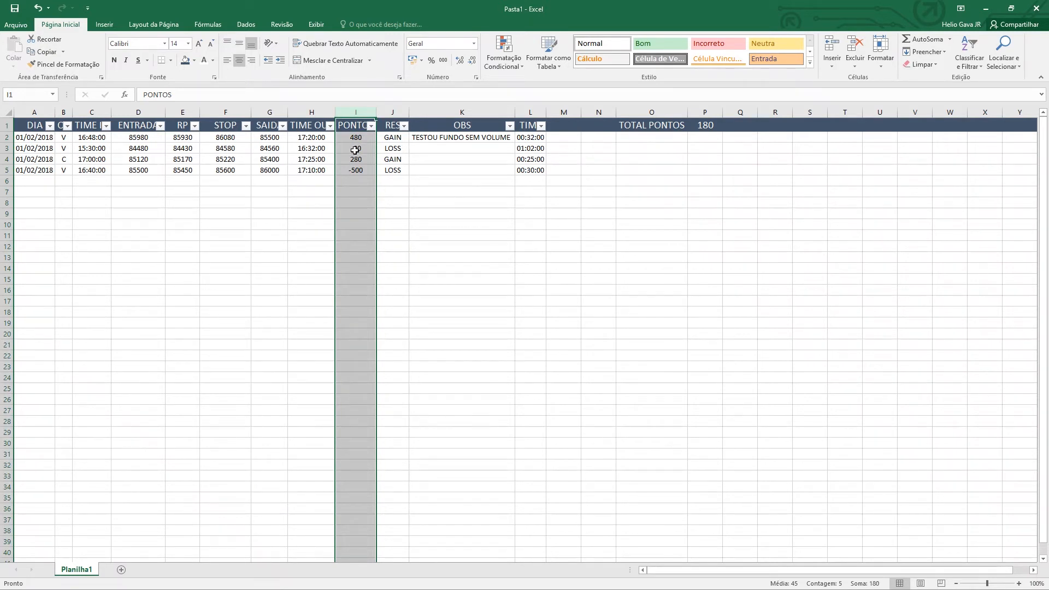
click(881, 54)
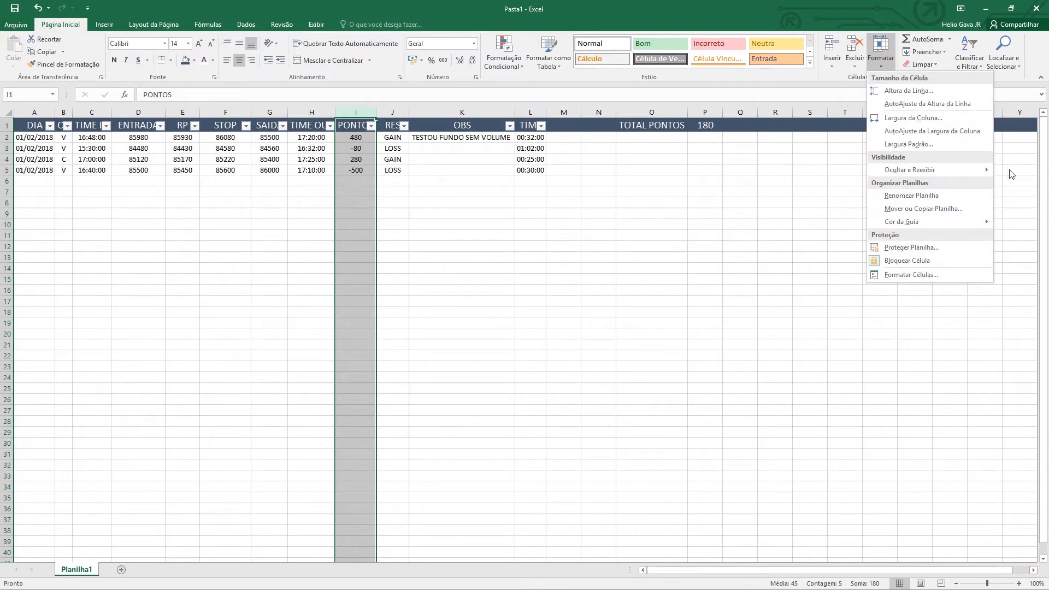
click(819, 197)
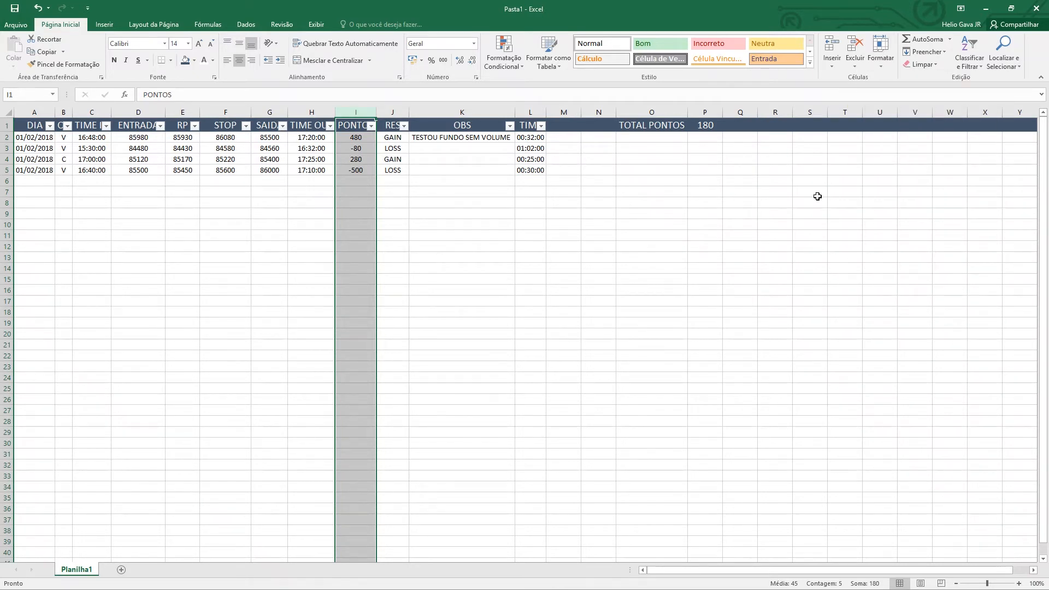
click(517, 67)
mouse_move(531, 162)
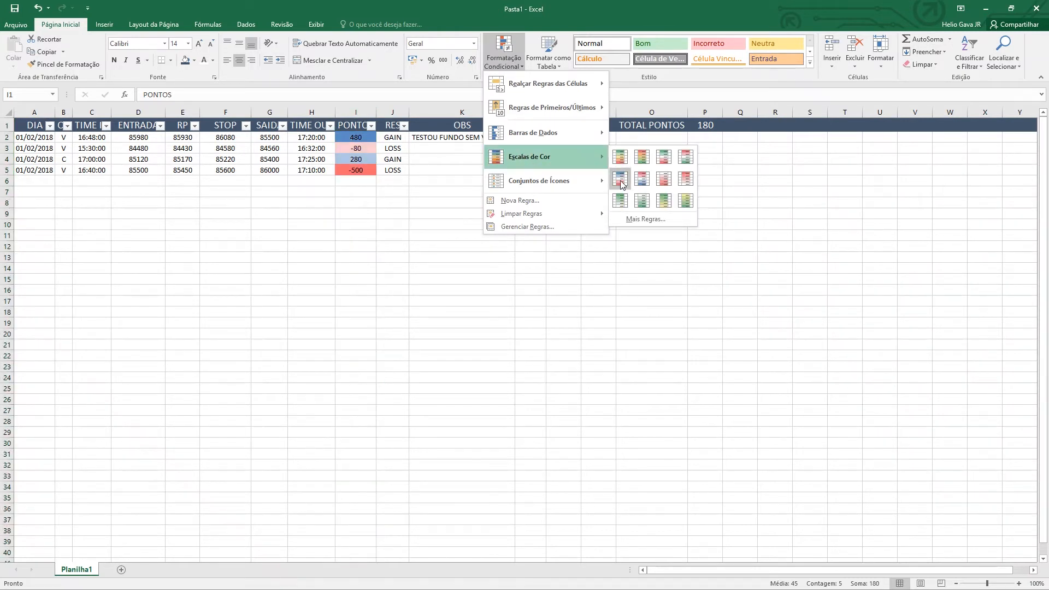
click(519, 200)
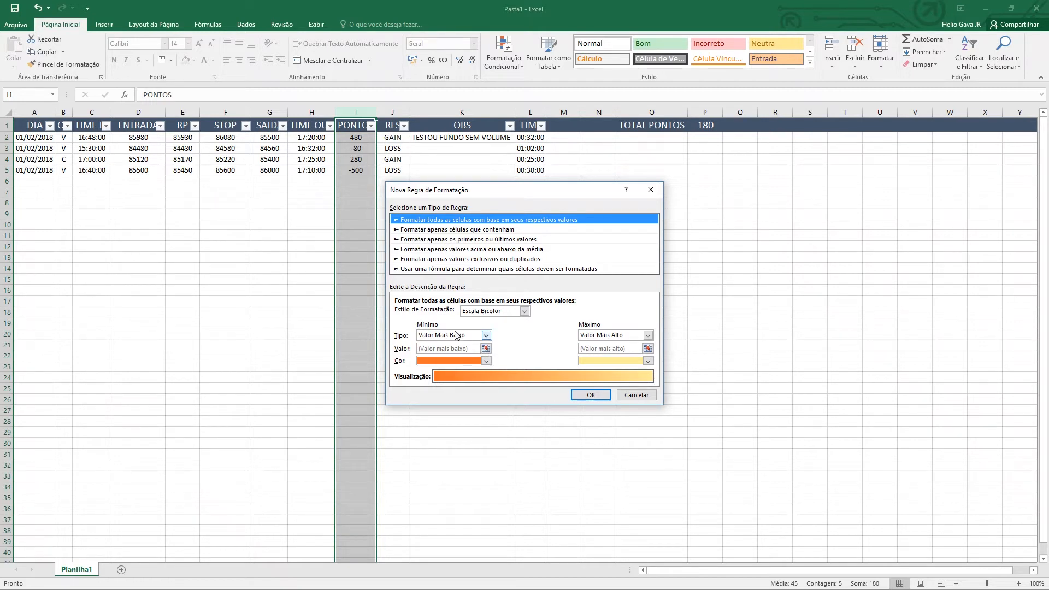
click(467, 335)
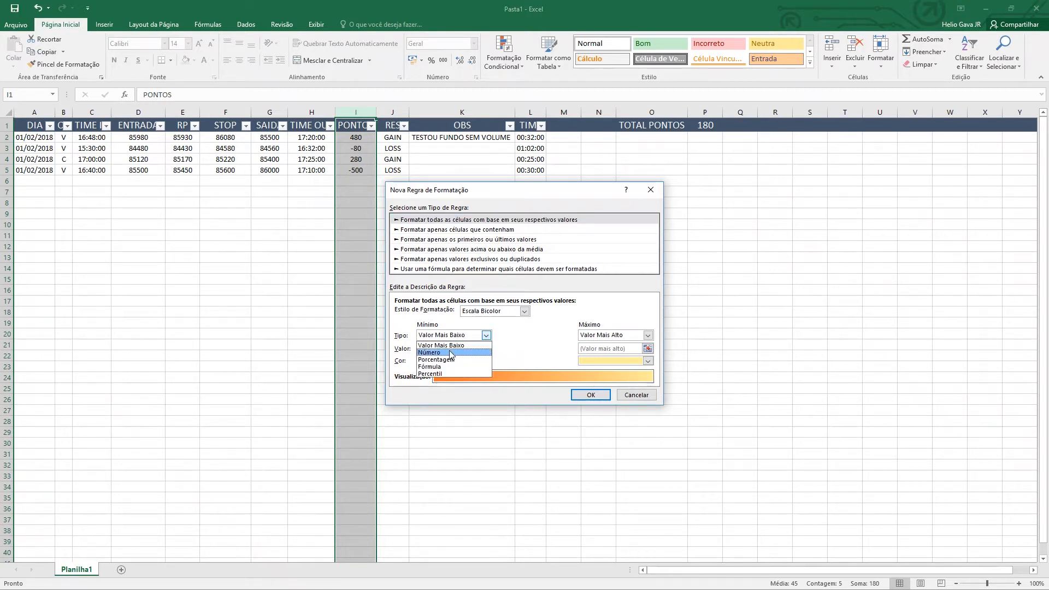
click(454, 353)
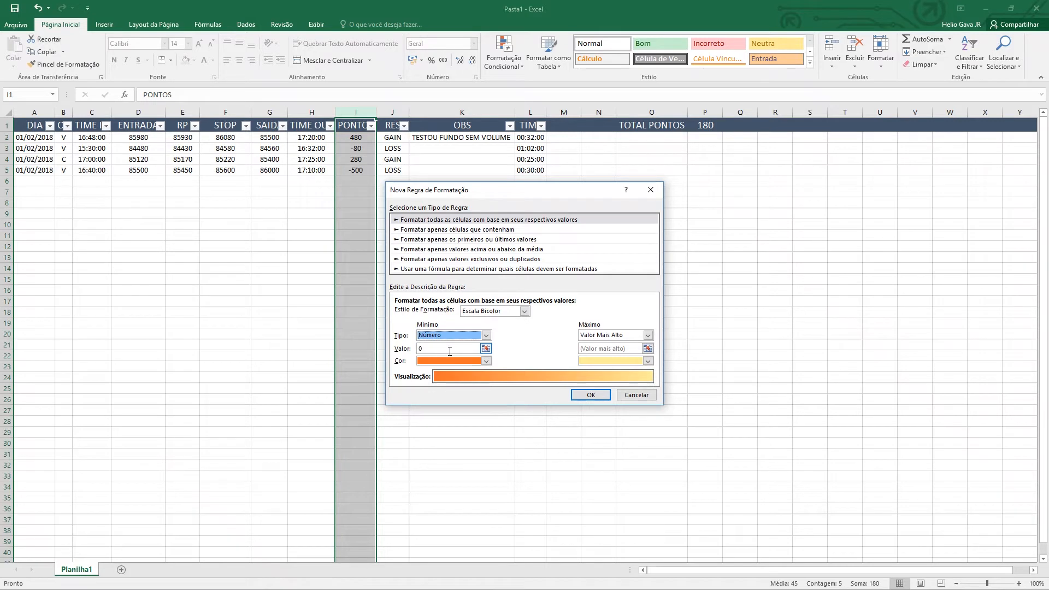
click(485, 335)
click(523, 312)
click(523, 312)
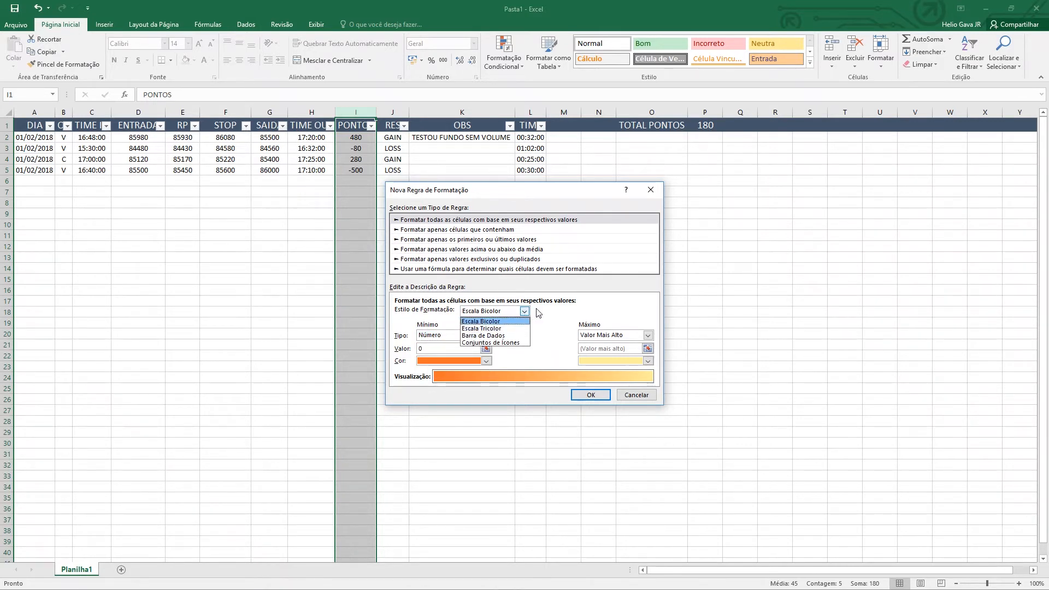
click(555, 313)
click(635, 395)
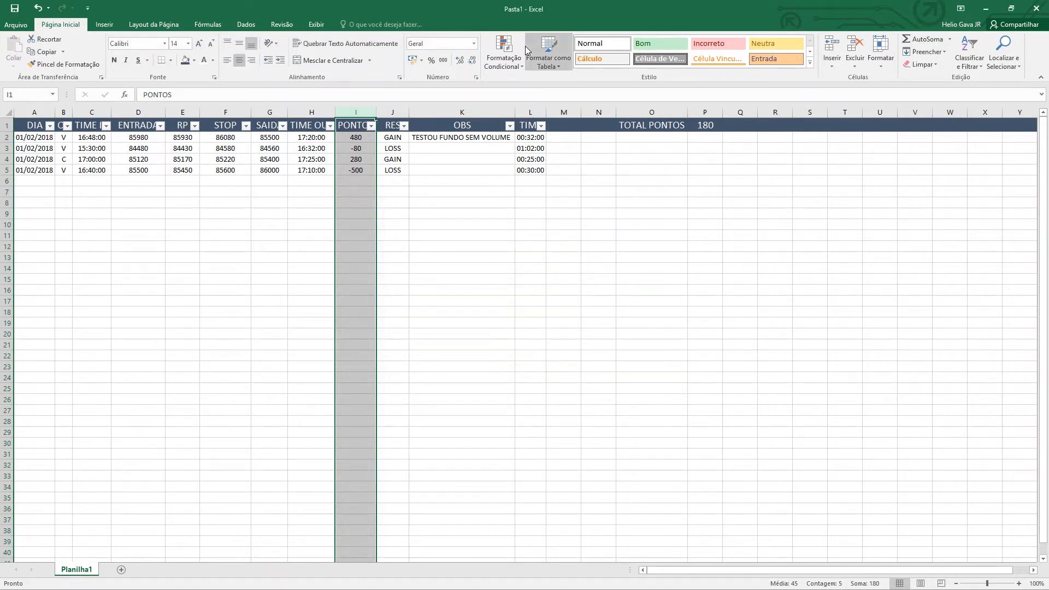
click(504, 55)
mouse_move(532, 156)
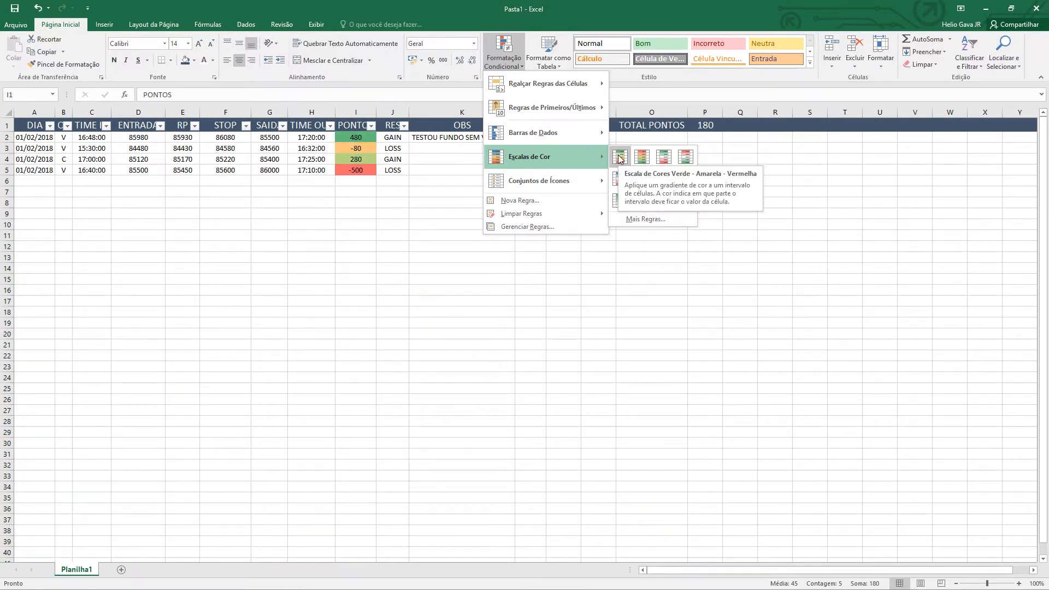
mouse_move(564, 84)
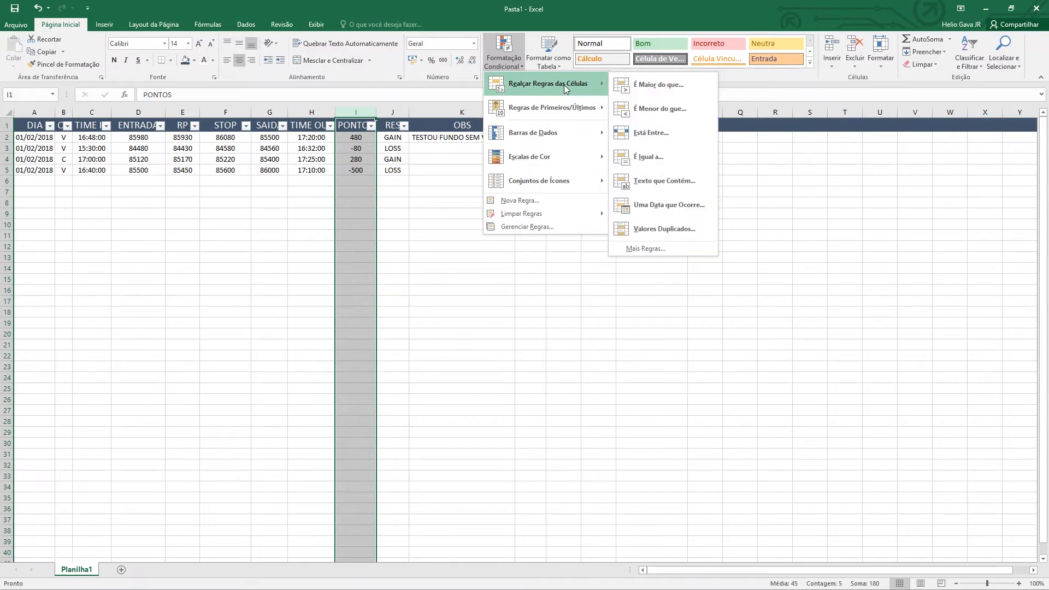
click(650, 91)
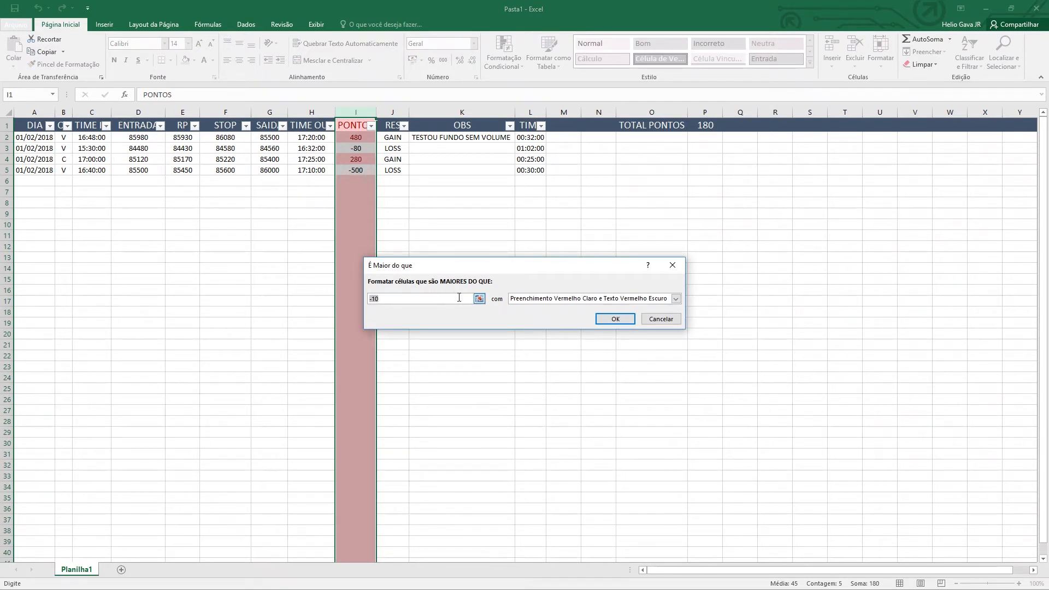
click(660, 319)
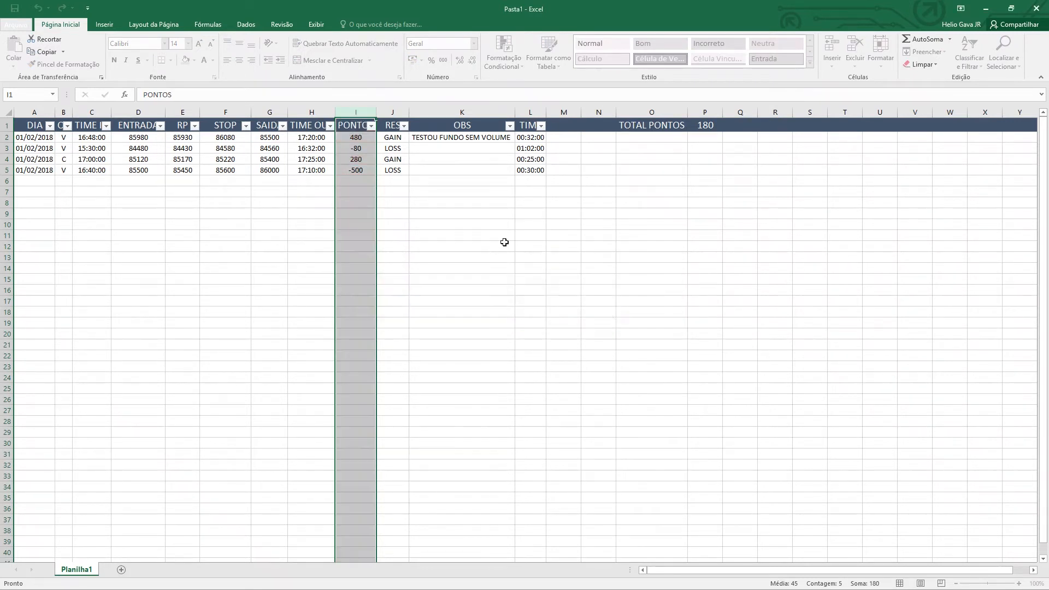
Highlight PONTOS cells in I2:I189 greater than 0 with Preenchimento Vermelho Claro e Texto Vermelho Escuro using conditional formatting
click(347, 137)
drag(348, 136, 355, 586)
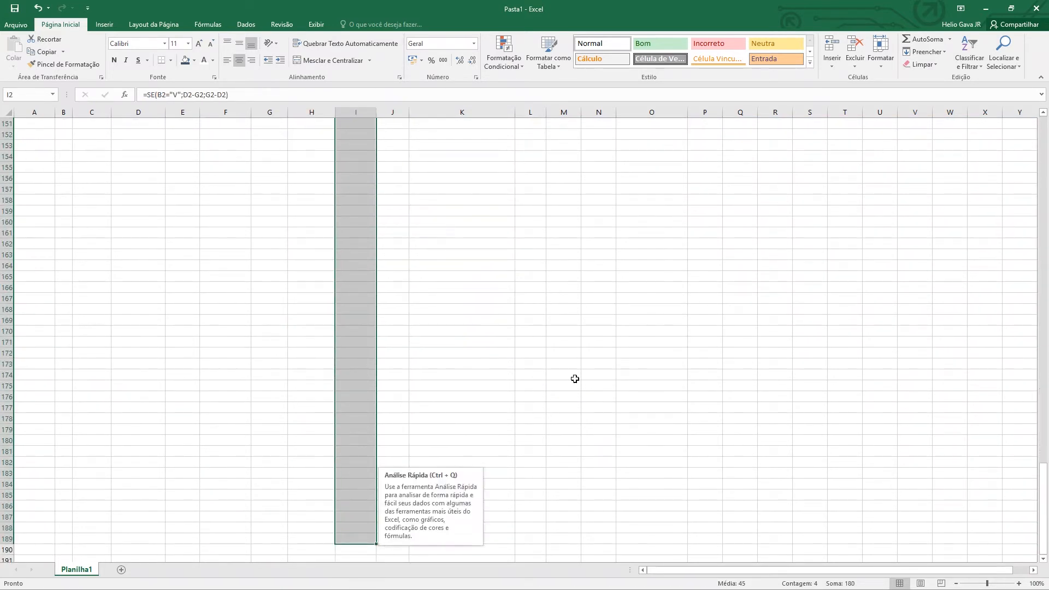
scroll(524, 150, up, 9)
scroll(467, 167, up, 18)
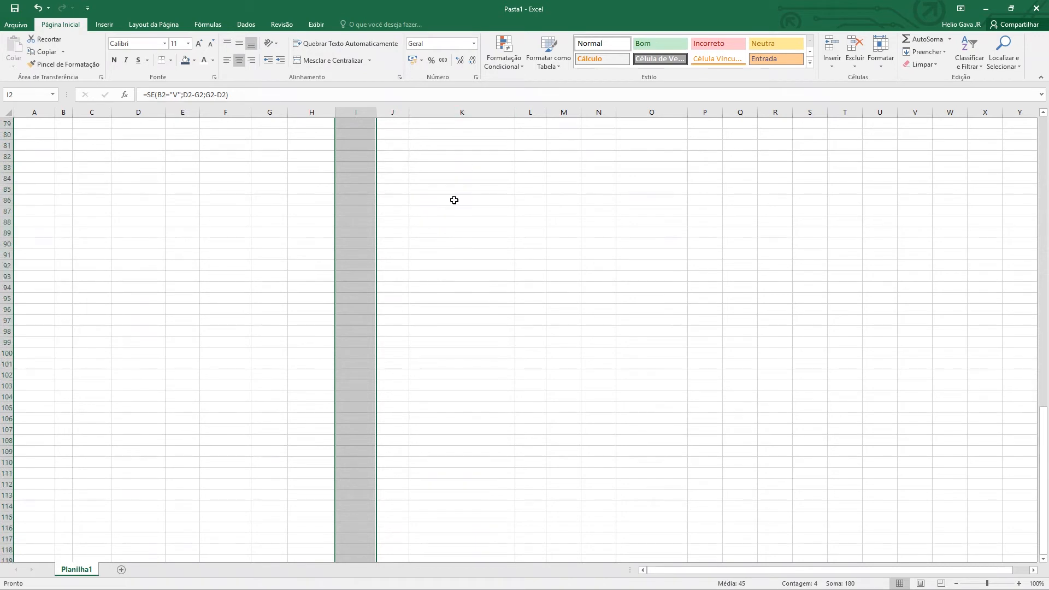
scroll(1045, 136, up, 16)
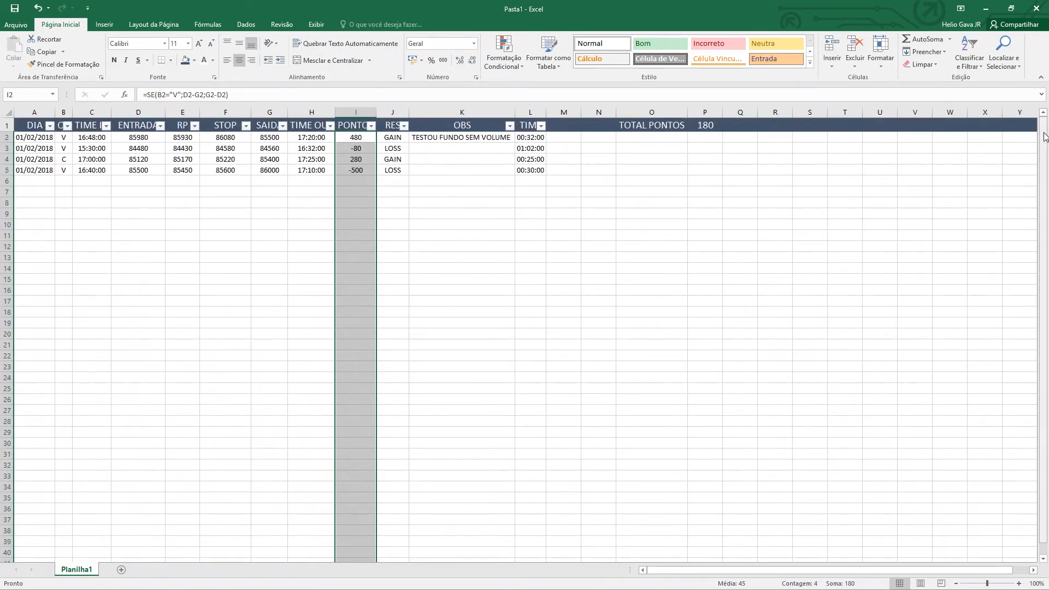
click(503, 52)
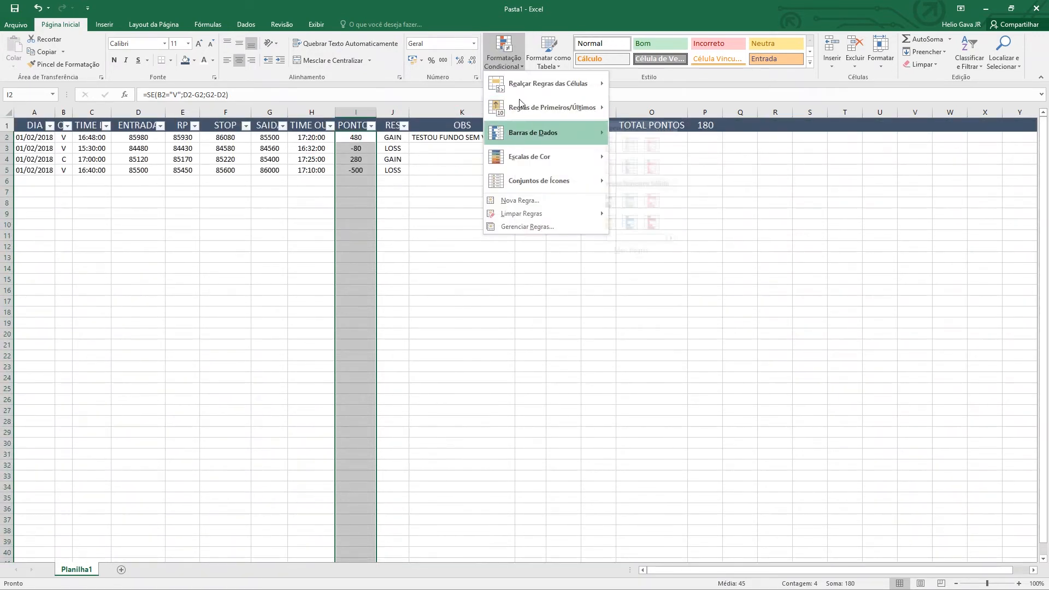
mouse_move(521, 87)
click(640, 89)
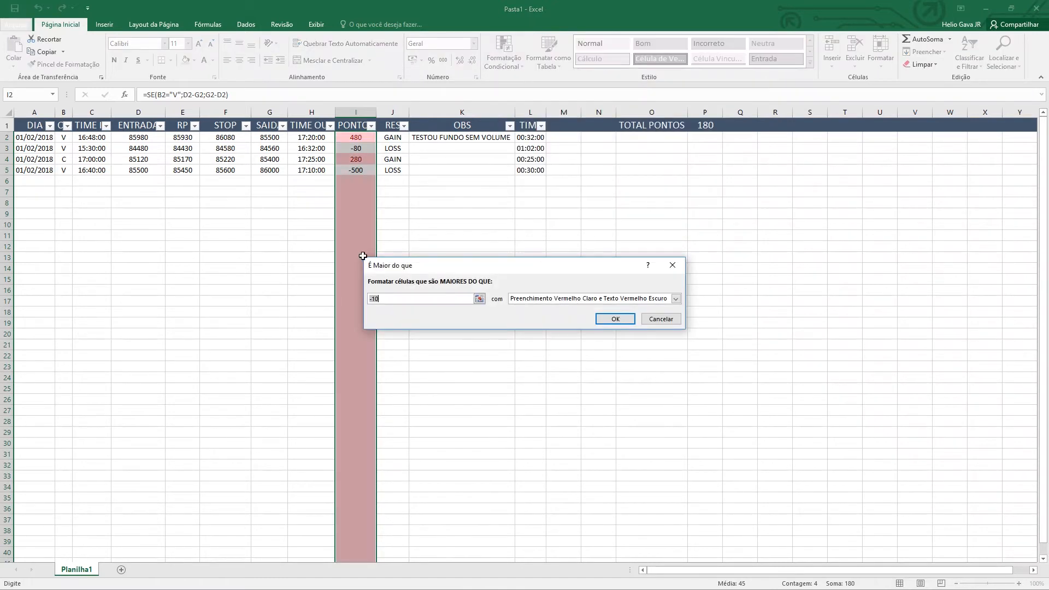
text(0)
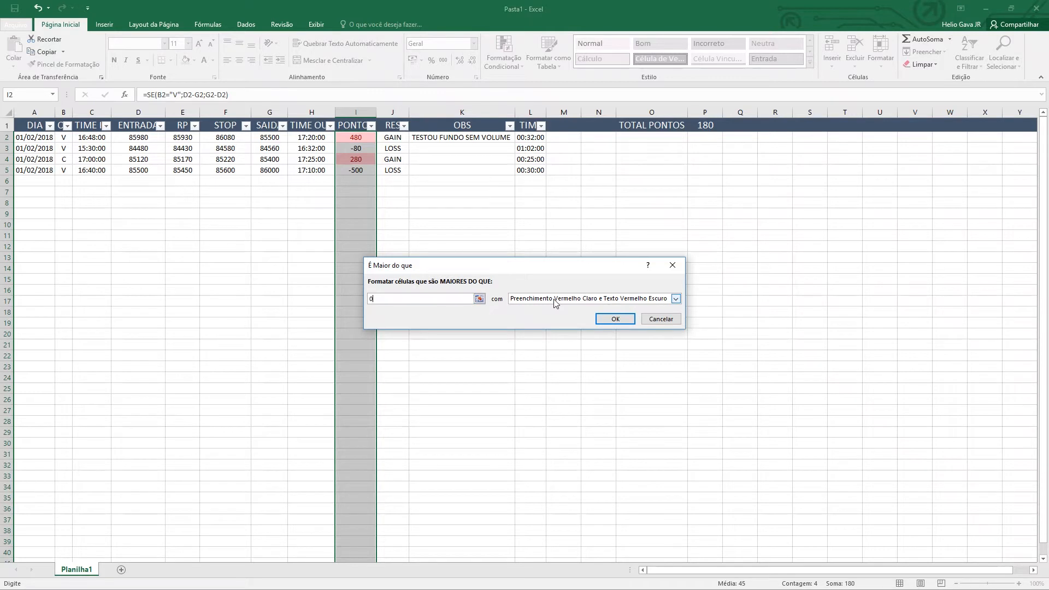
click(614, 320)
Add a conditional formatting rule highlighting the selected PONTOS cells less than 0 with Preenchimento Vermelho Claro e Texto Vermelho Escuro
click(504, 61)
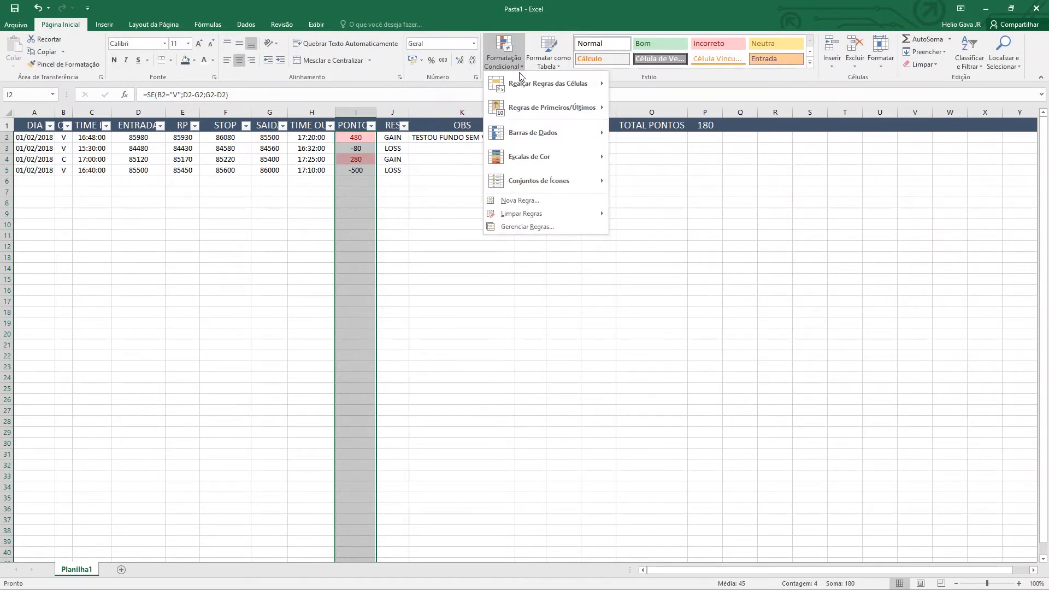
mouse_move(527, 89)
click(659, 108)
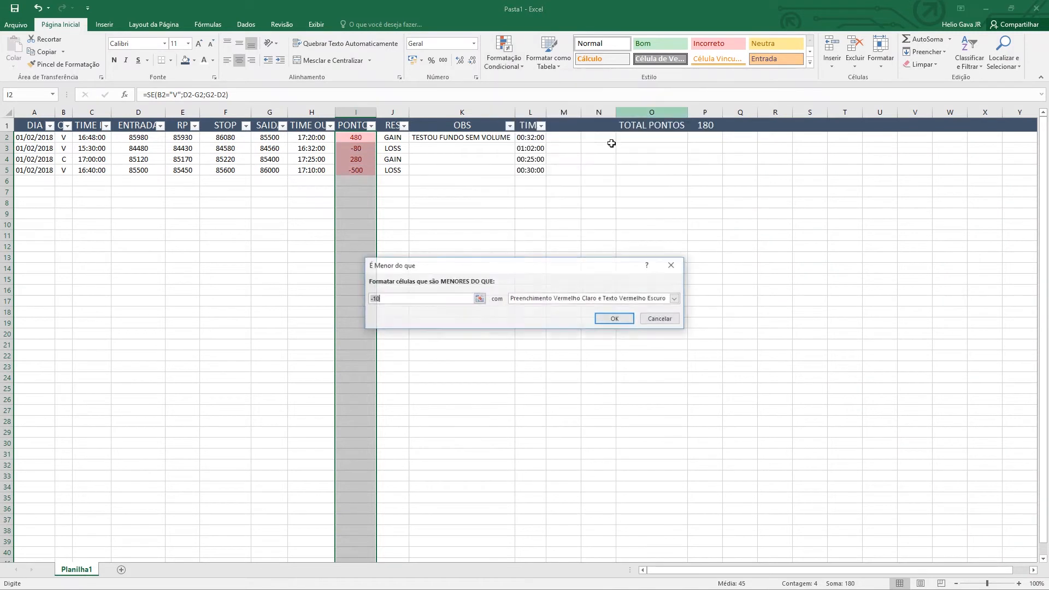
text(0)
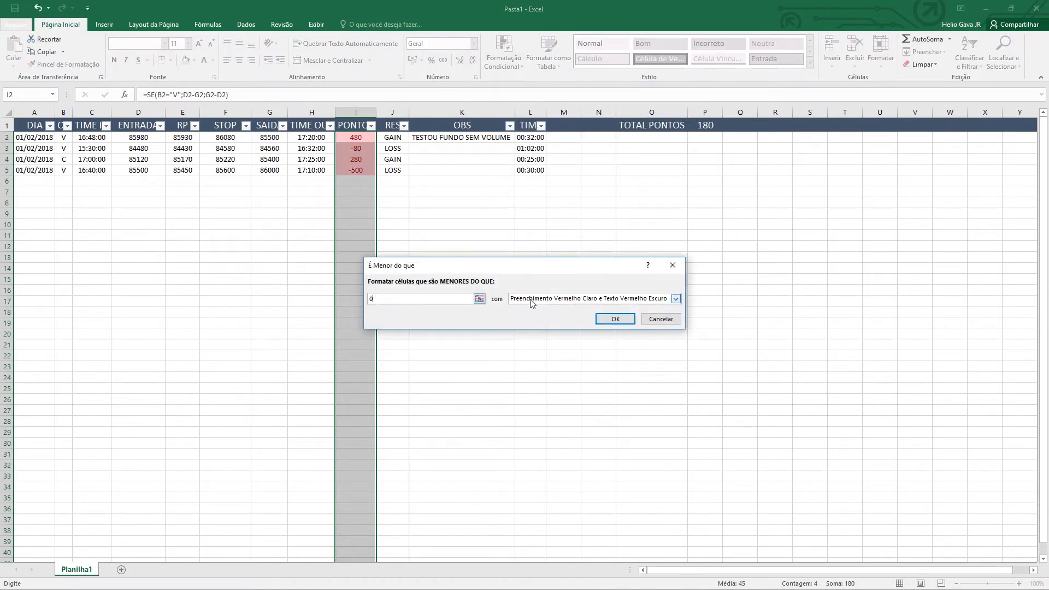
click(614, 320)
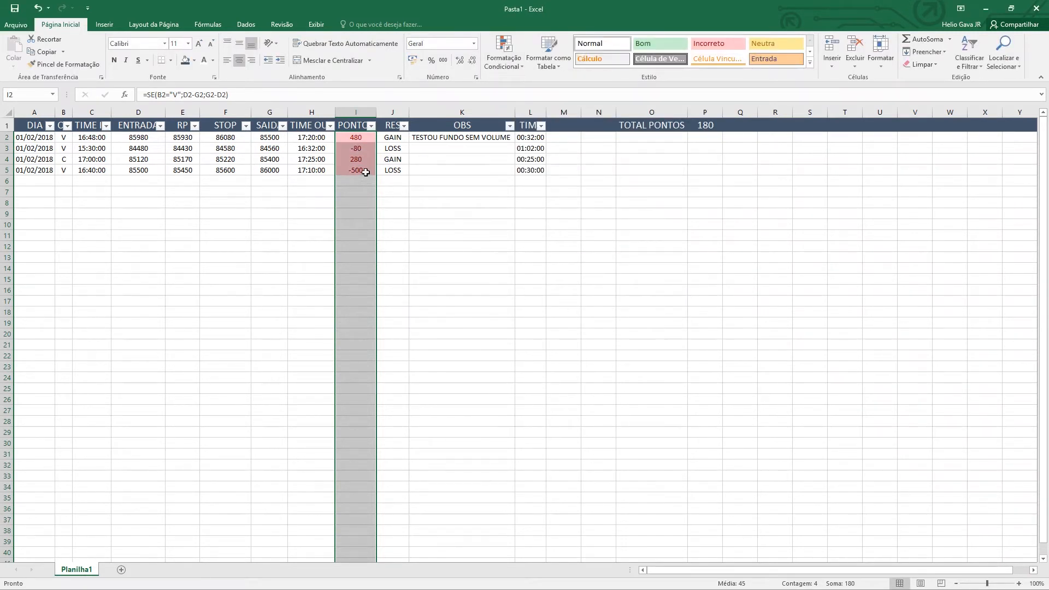
Add a conditional formatting rule highlighting the selected PONTOS cells greater than 0 with Preenchimento Verde e Texto Verde Escuro
click(504, 59)
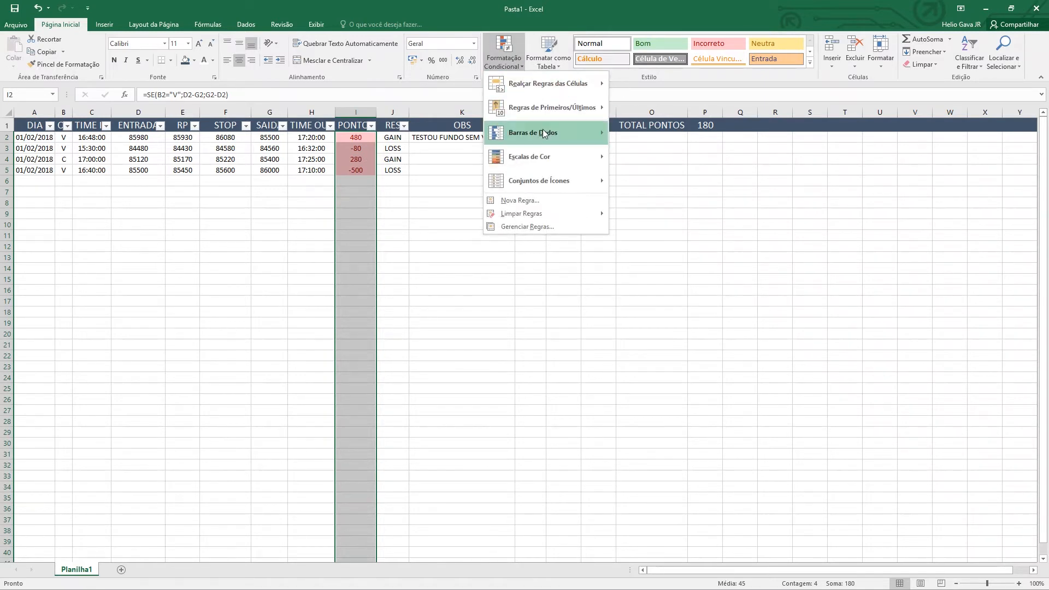
mouse_move(598, 83)
click(656, 84)
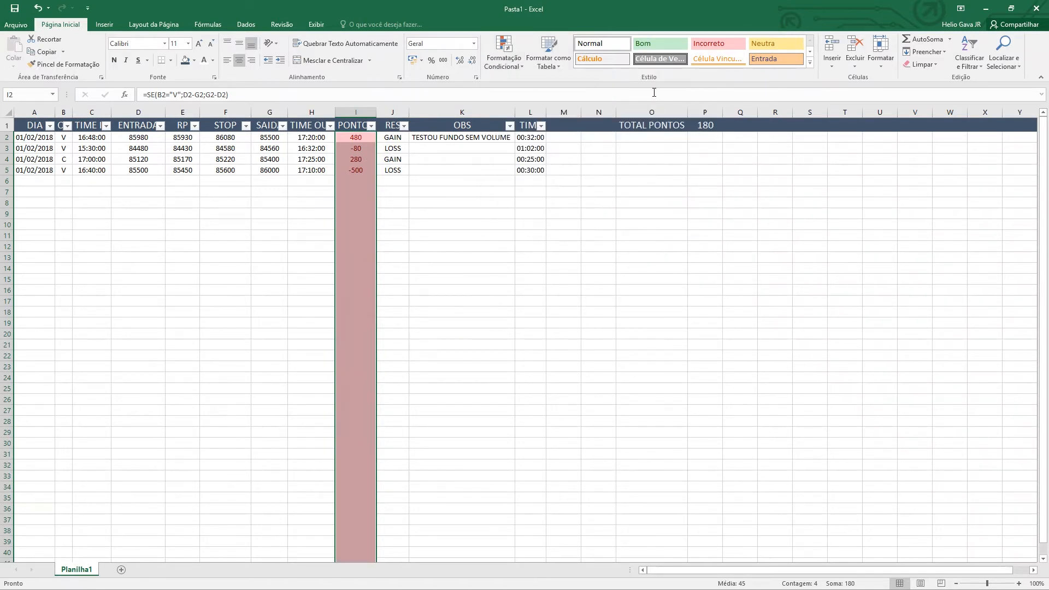
text(0)
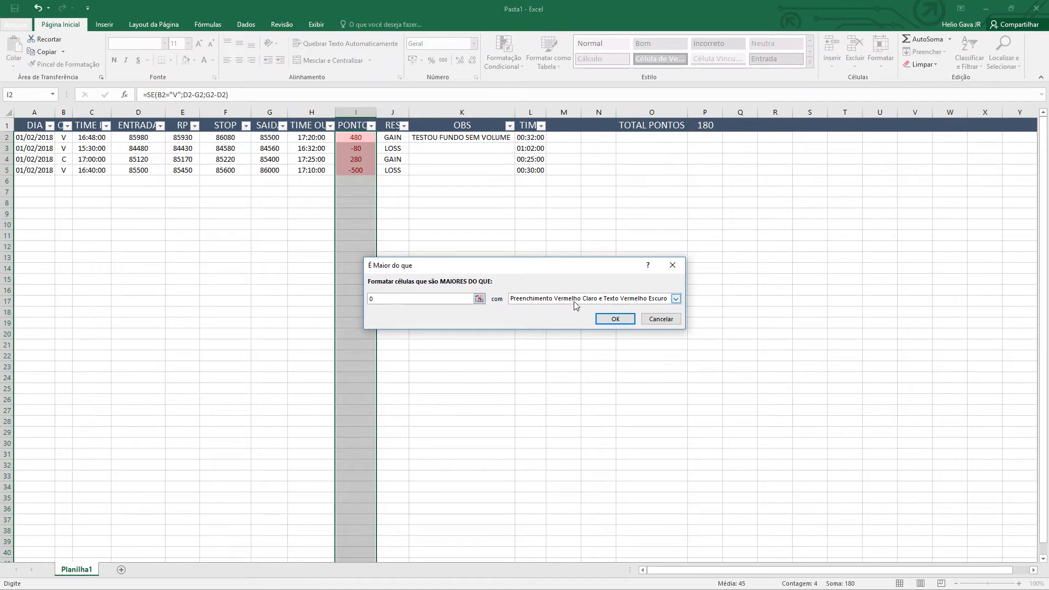
click(574, 300)
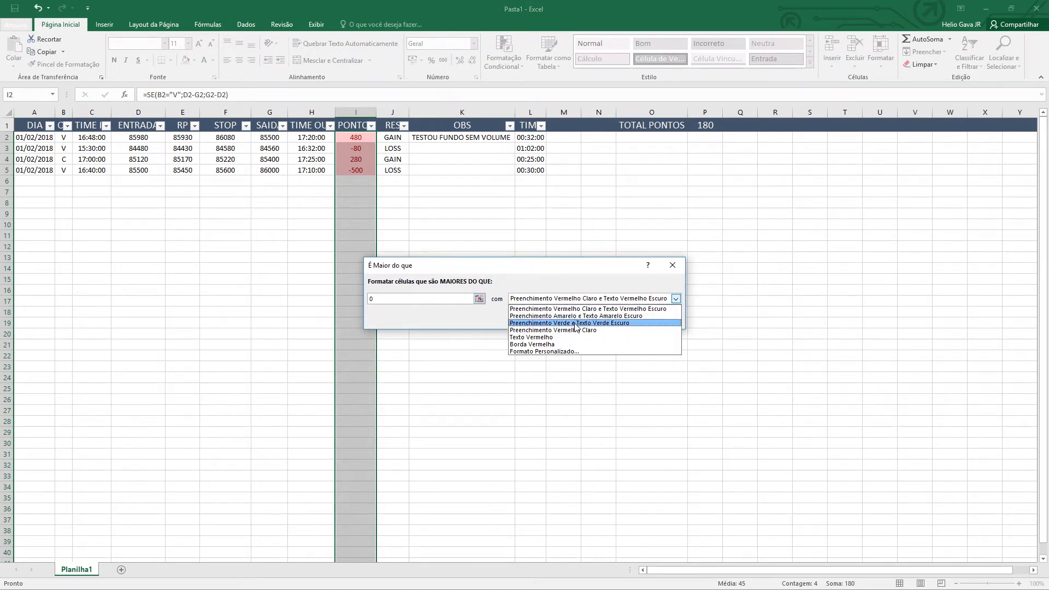
click(576, 323)
click(613, 323)
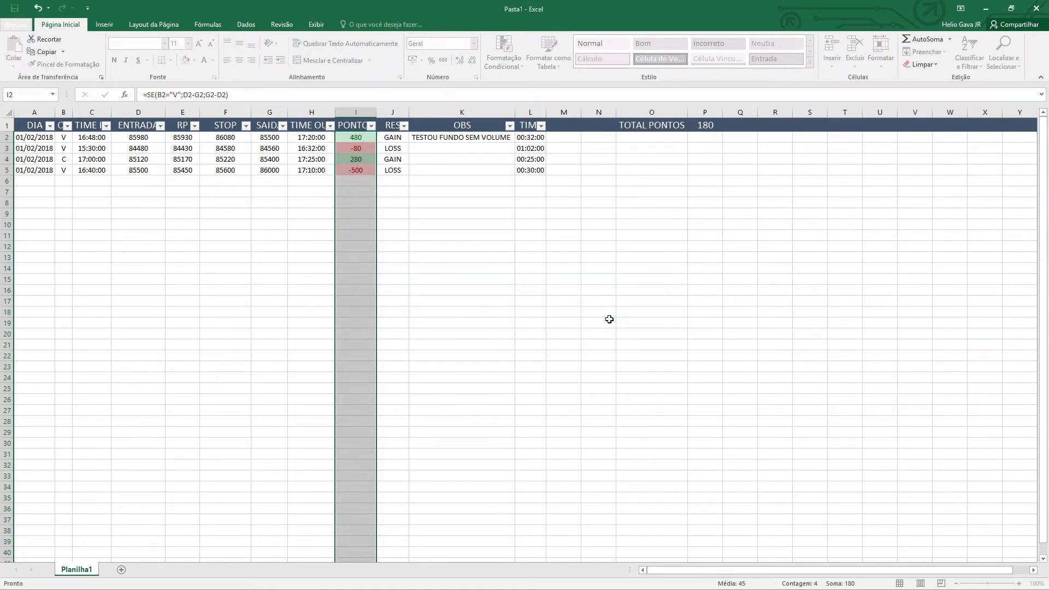
click(433, 238)
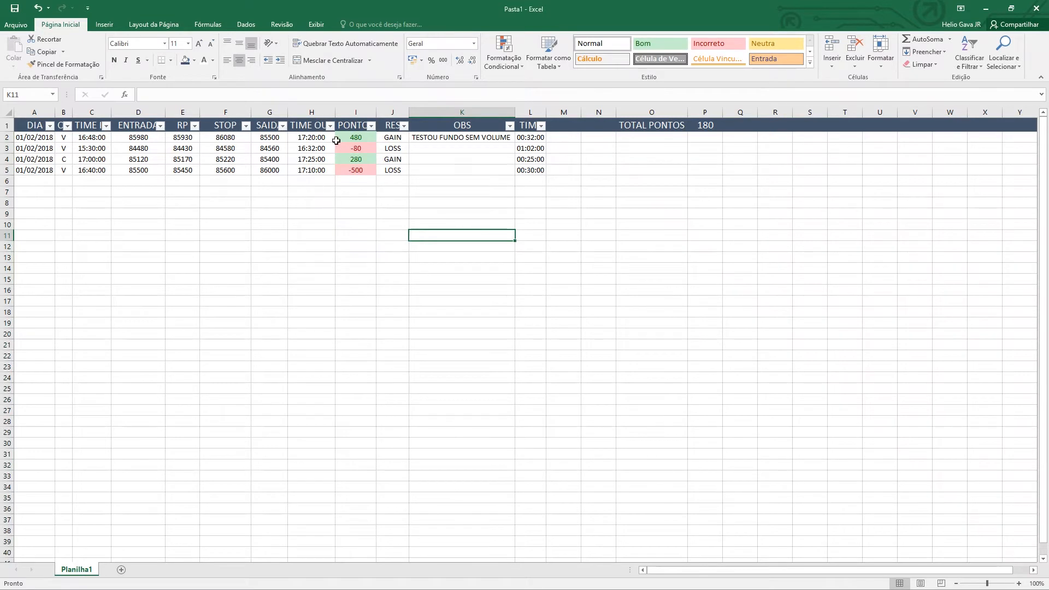
Set the SAIDA value of the first trade, cell G2, to 86000 and check its PONTOS cell
click(238, 140)
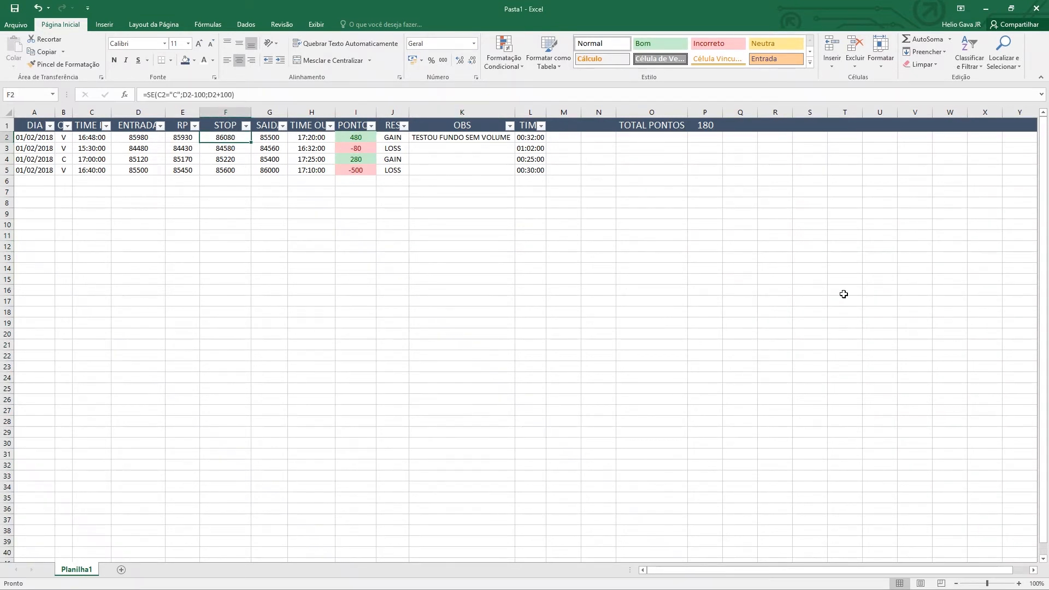
key(Right)
text(86000)
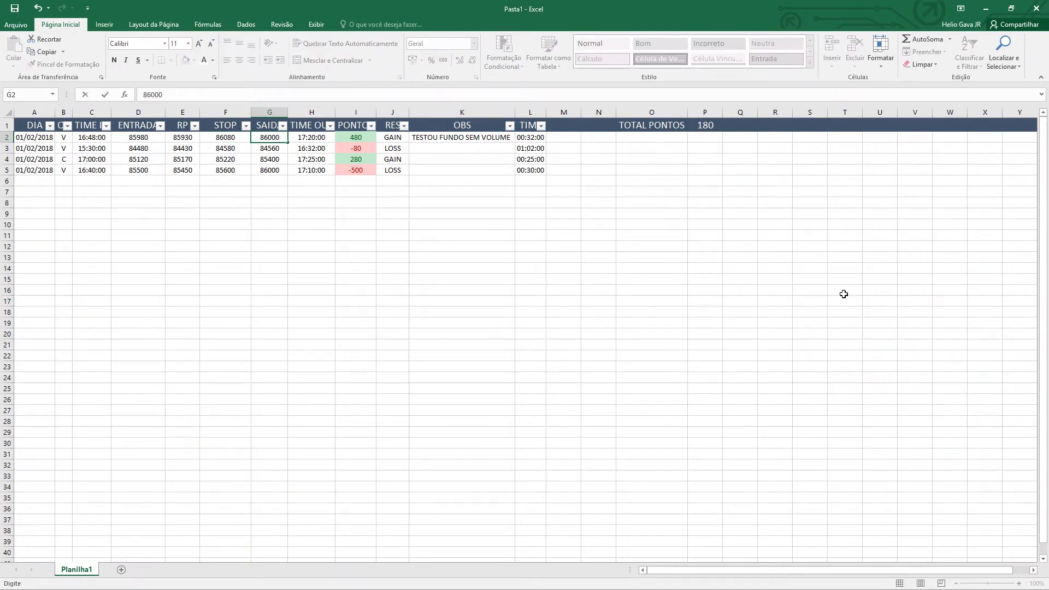
key(Return)
key(Up)
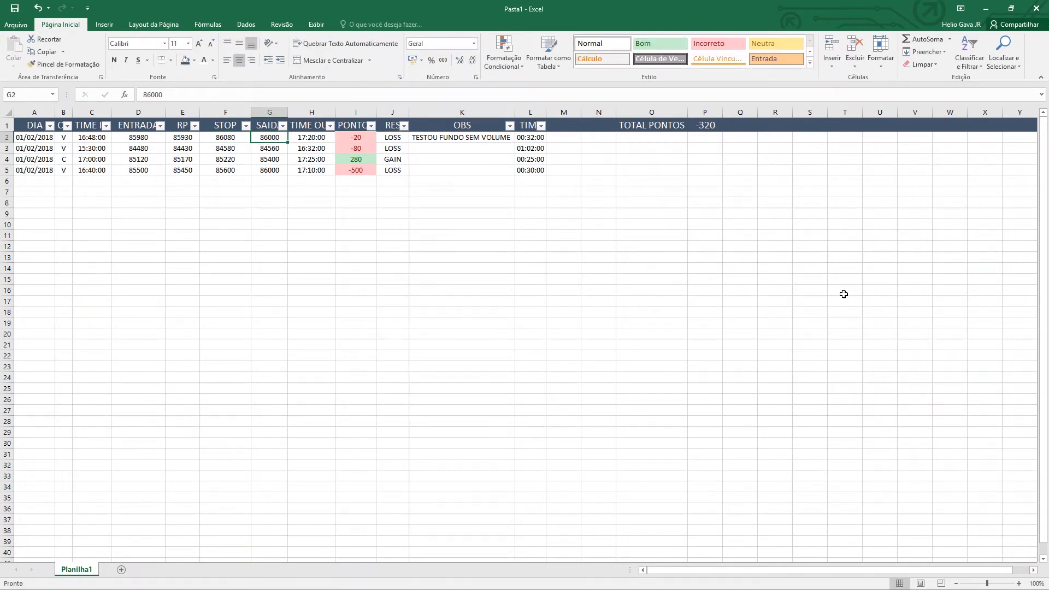
key(Right)
key(Right)
key(Right)
key(Left)
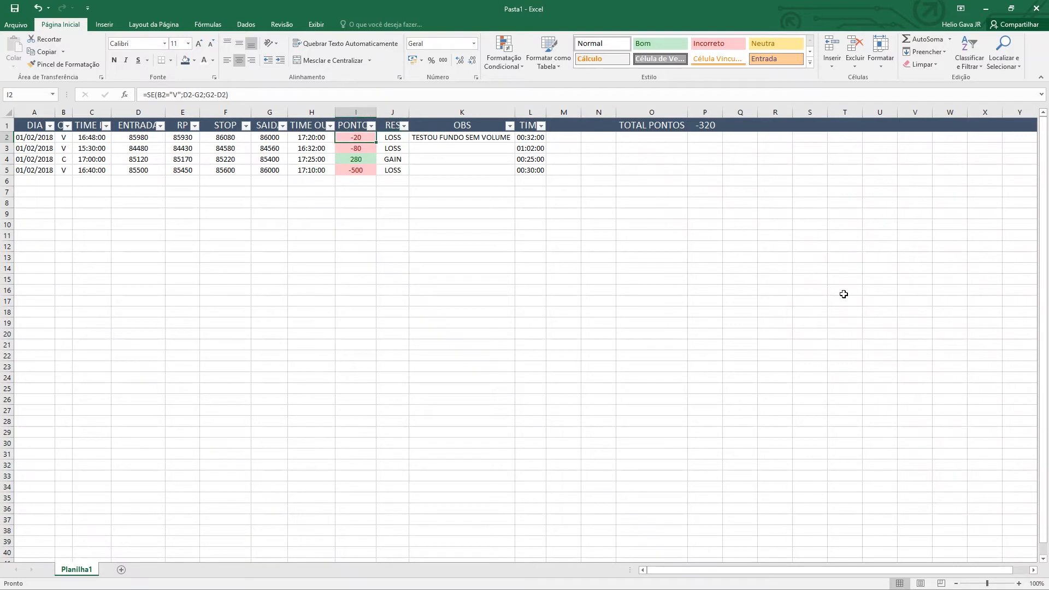
Copy the last trade record, A5:L5, into each of rows 6 to 10
key(Down)
key(Down)
key(Down)
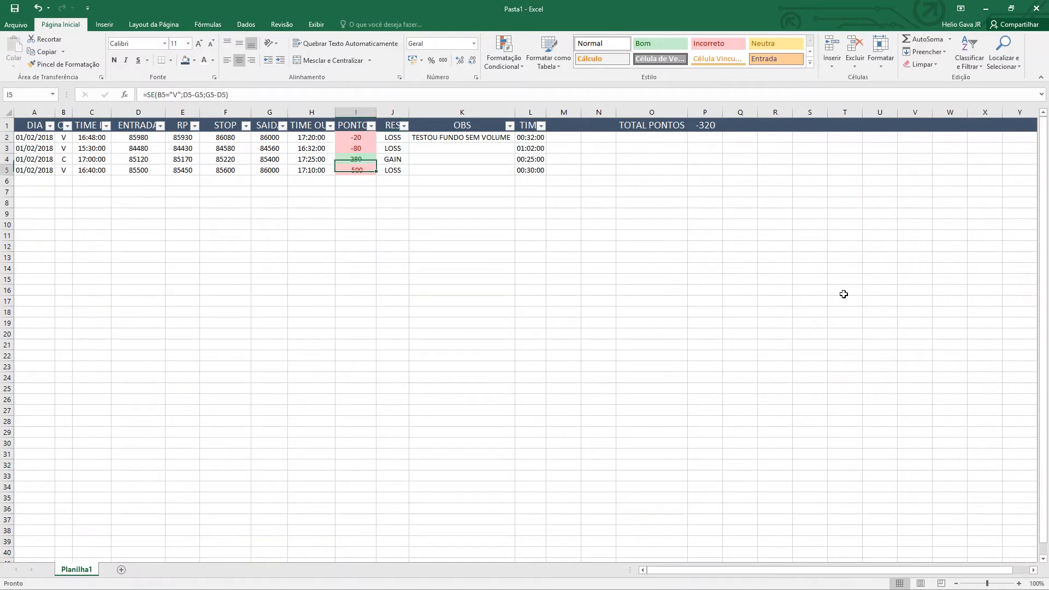
key(Left)
key(Left)
key(Left)
key(Left)
key(Left)
key(Left)
key(Left)
key(Left)
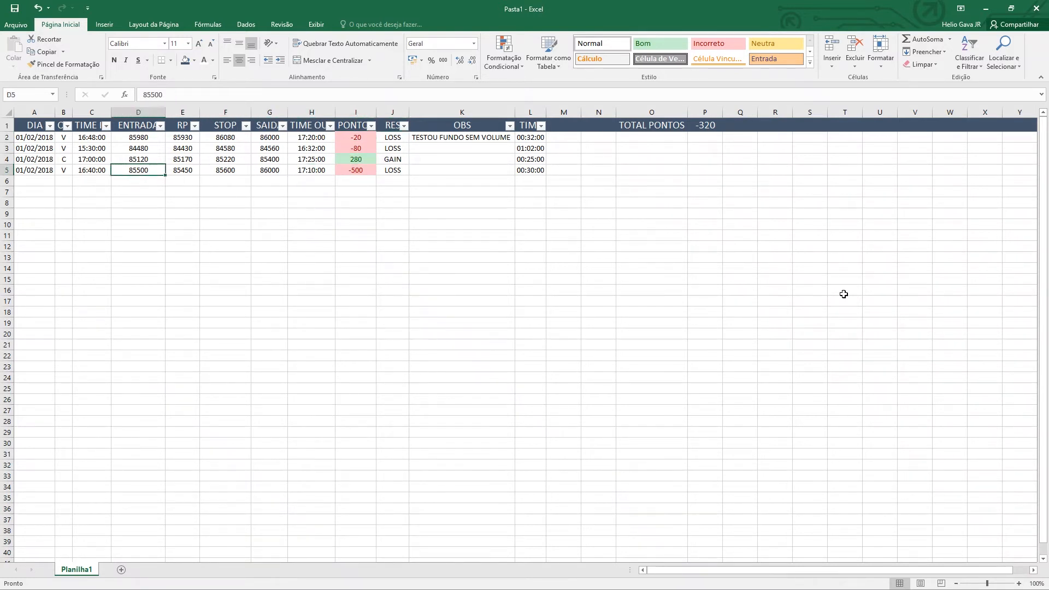
key(shift+Right)
key(shift+Right)
key(shift+Right)
key(shift+Right)
key(shift+Right)
key(shift+Right)
key(shift+Right)
key(shift+Right)
key(shift+Right)
key(shift+Right)
key(shift+Right)
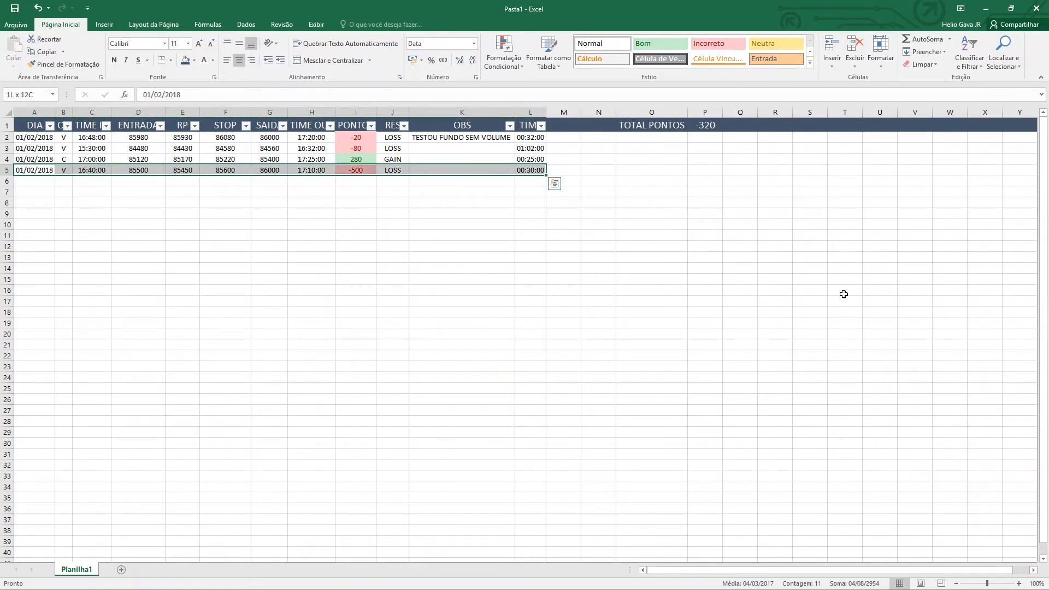
key(ctrl+c)
key(Down)
key(ctrl+v)
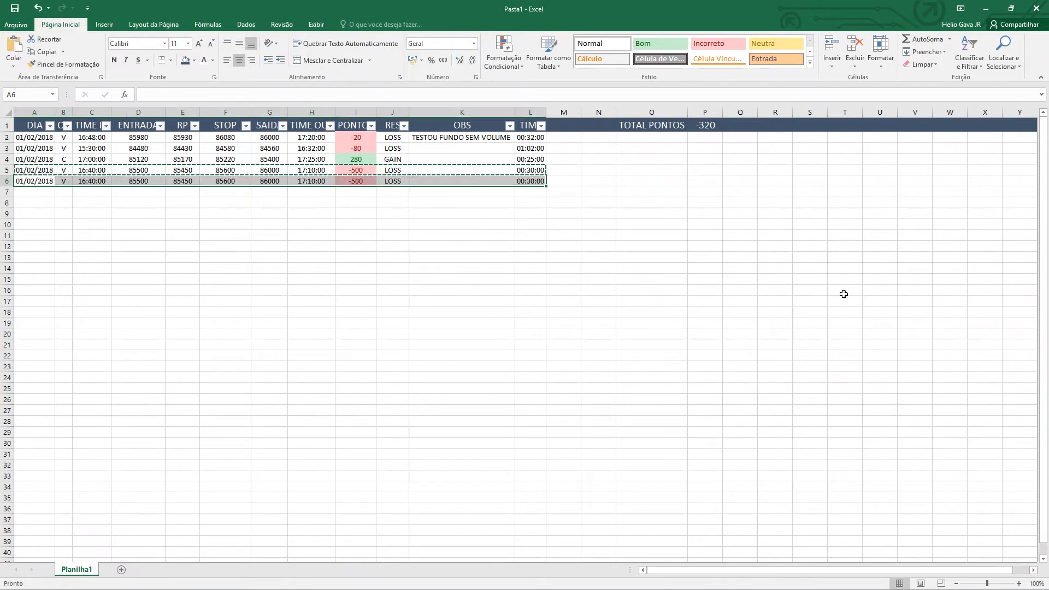
key(Down)
key(ctrl+v)
key(Down)
key(ctrl+v)
key(Down)
key(ctrl+v)
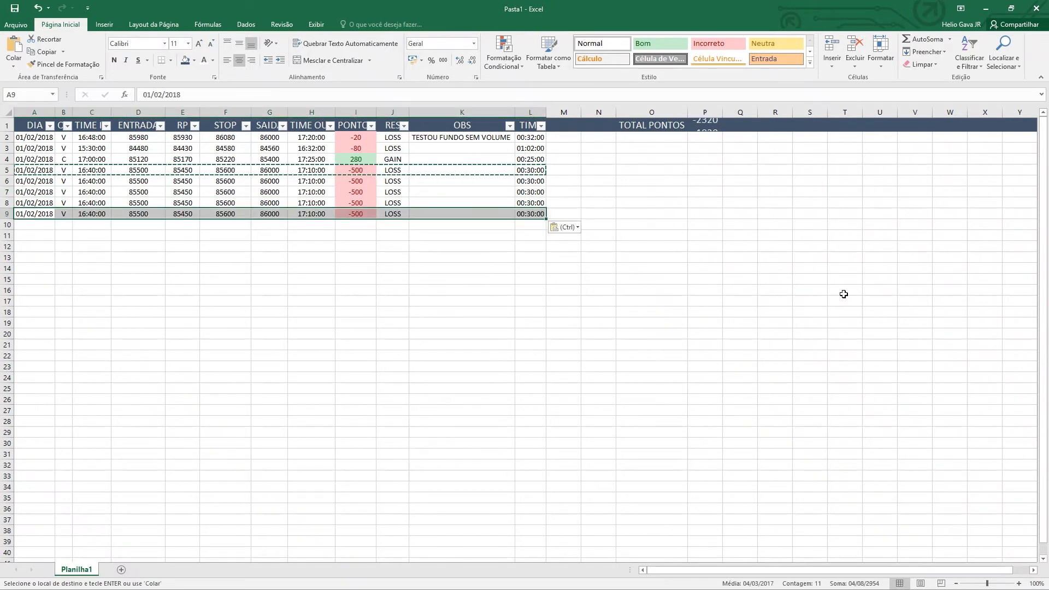
key(Down)
key(ctrl+v)
Clear the DIA through ENTRADA cells of the copied records, A6:D10
key(Up)
key(Up)
key(Up)
key(Up)
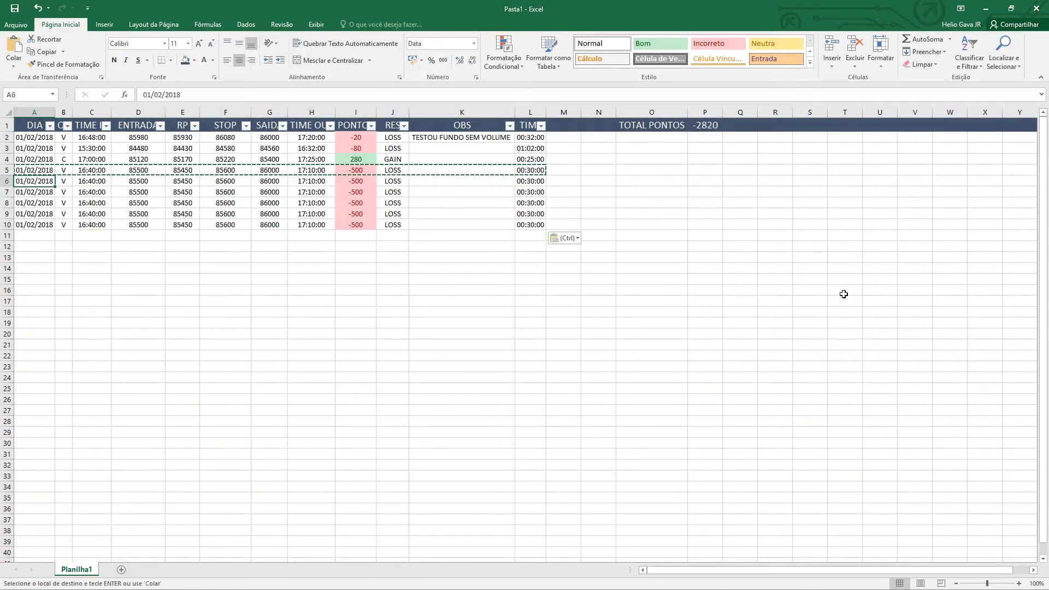
key(shift+Right)
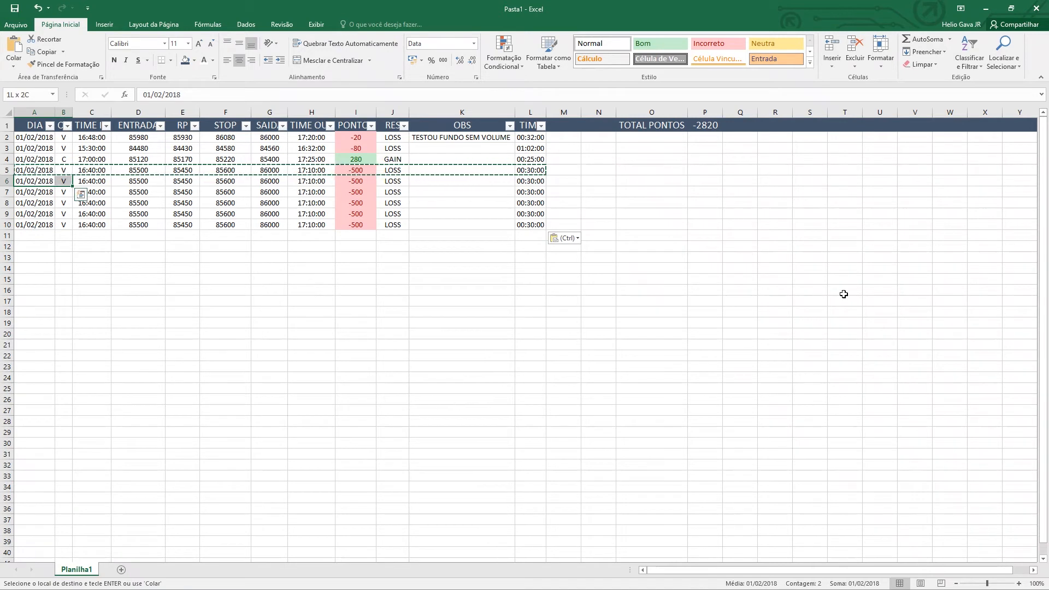
key(shift+Right)
key(shift+Right)
key(shift+Down)
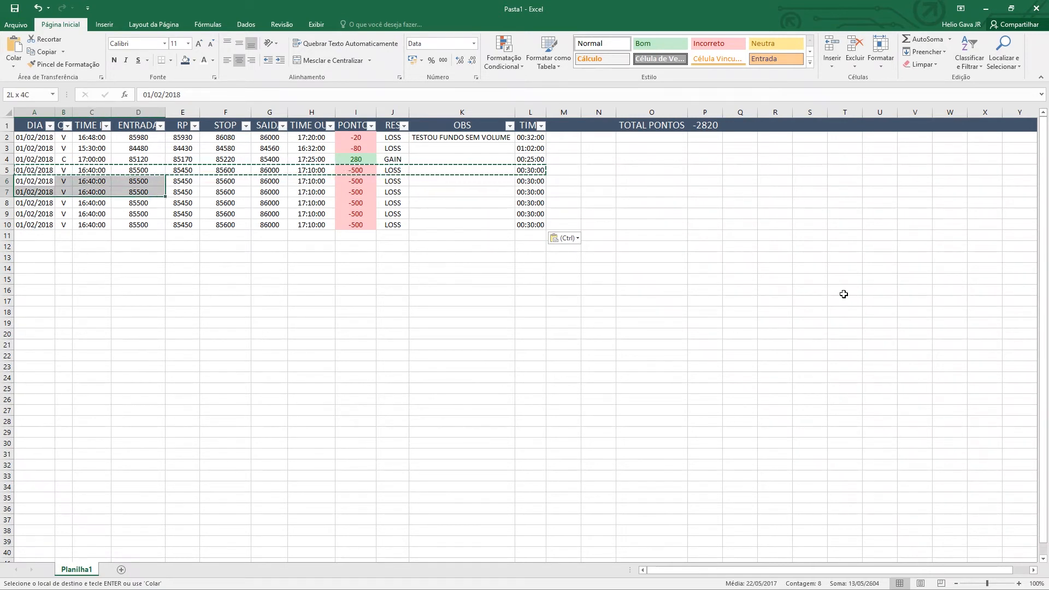
key(shift+Down)
key(shift+Down)
key(shift+Down)
key(Delete)
Clear the SAIDA and TIME OUT cells of the copied records, G6:H10
key(Right)
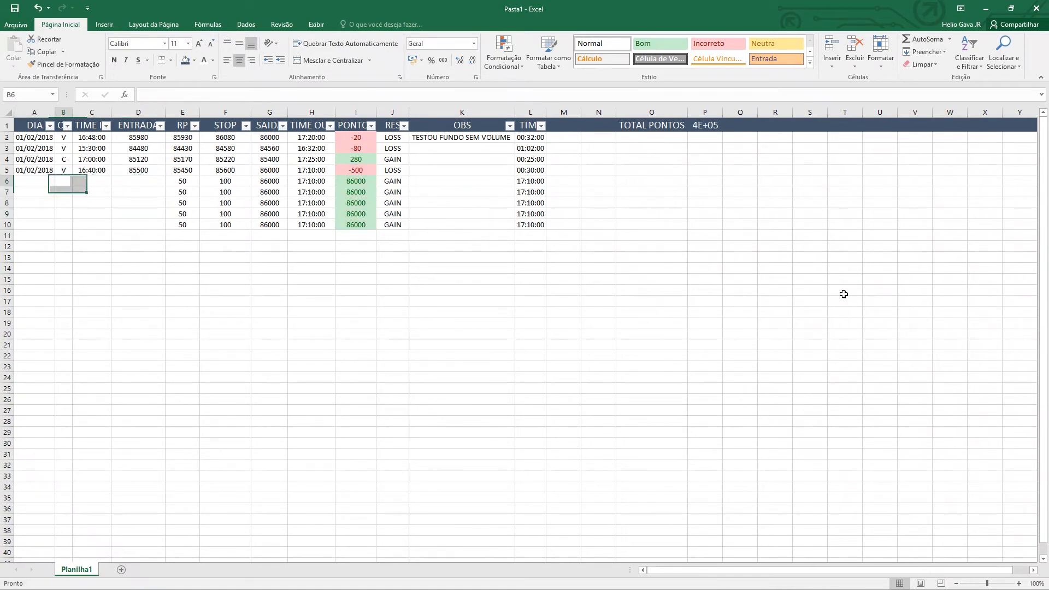
key(Right)
key(Right)
key(Right)
key(Right)
key(Right)
key(Right)
key(Left)
key(shift+Right)
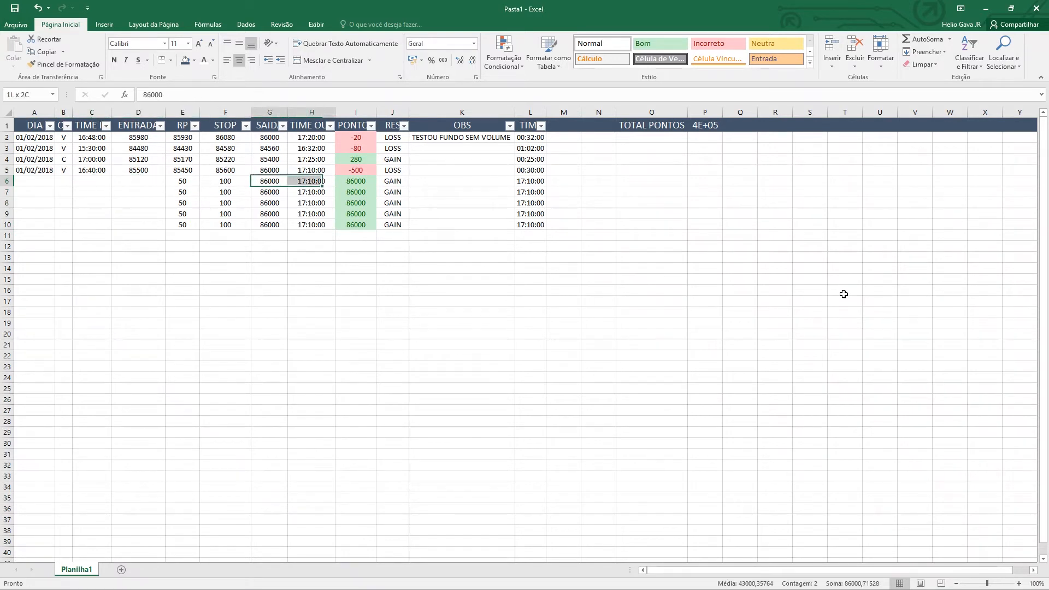
key(shift+Down)
key(shift+Down)
key(shift+Down)
key(shift+Down)
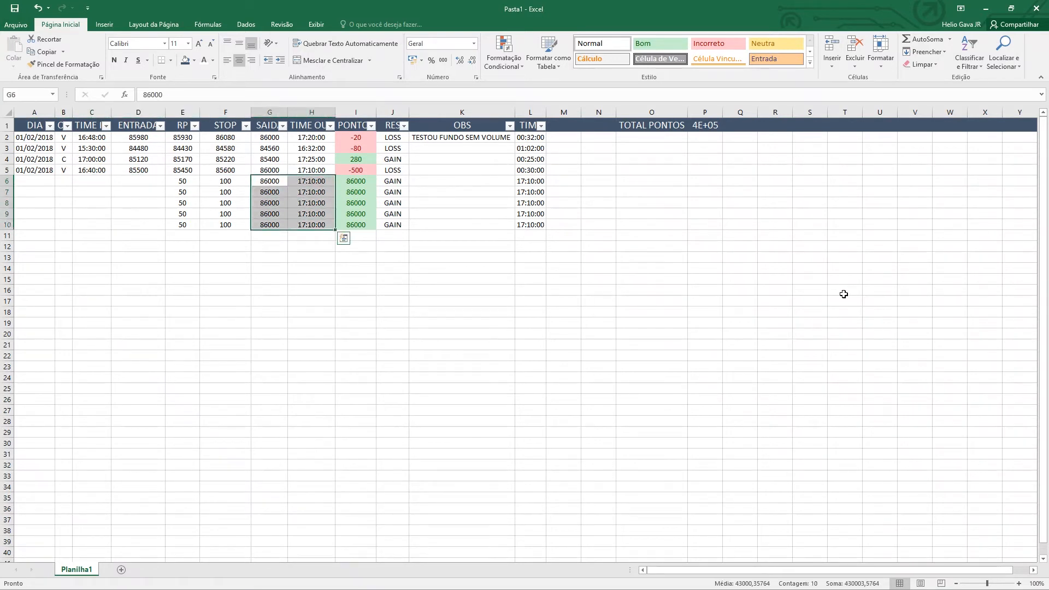
key(Delete)
Examine the calculated cells and their formulas across row 6, the first emptied record
key(Right)
key(Right)
key(Right)
key(Right)
key(Right)
key(Right)
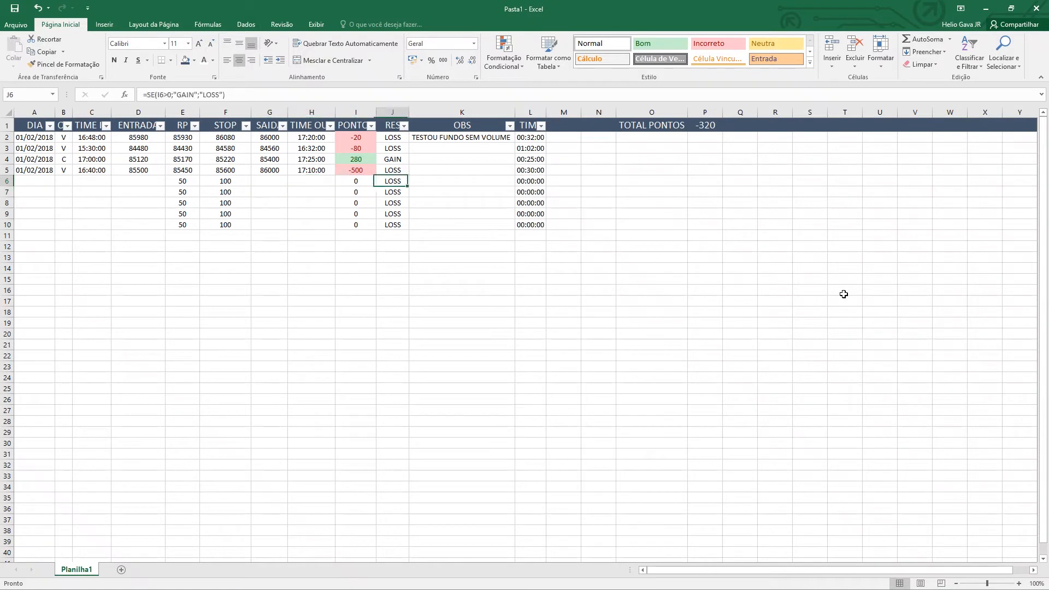
key(Left)
key(Left)
key(Left)
key(Left)
key(Left)
key(Home)
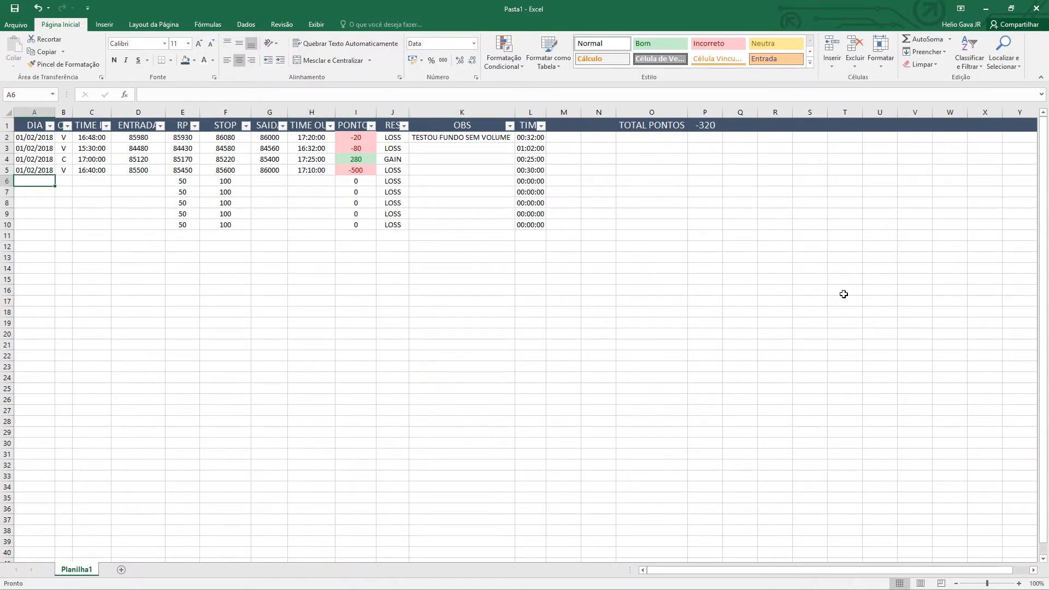
key(Right)
key(Right)
key(Right)
key(Right)
key(Right)
key(Right)
key(Left)
key(Left)
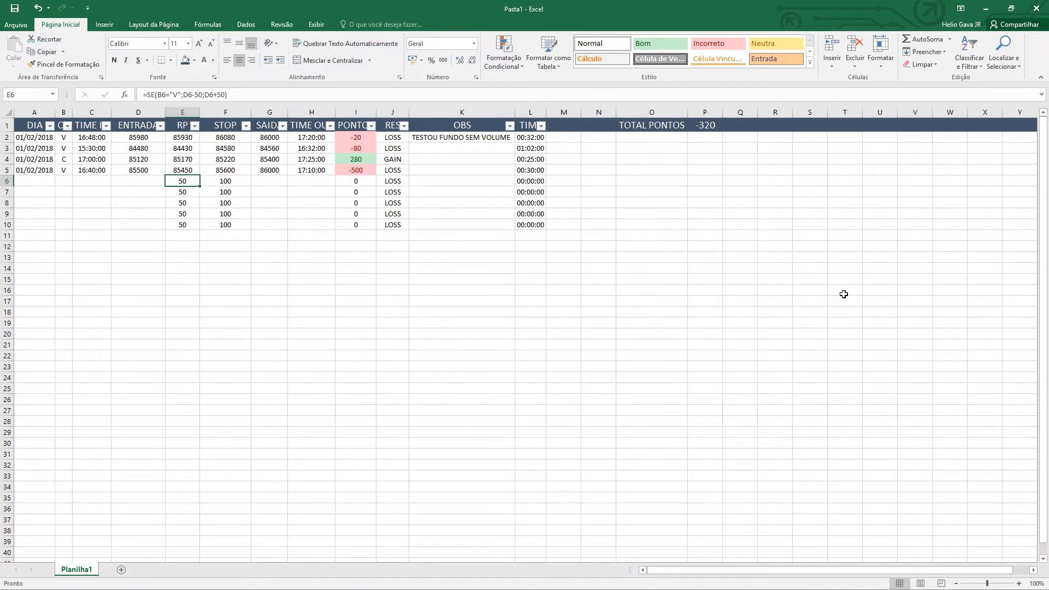
key(Home)
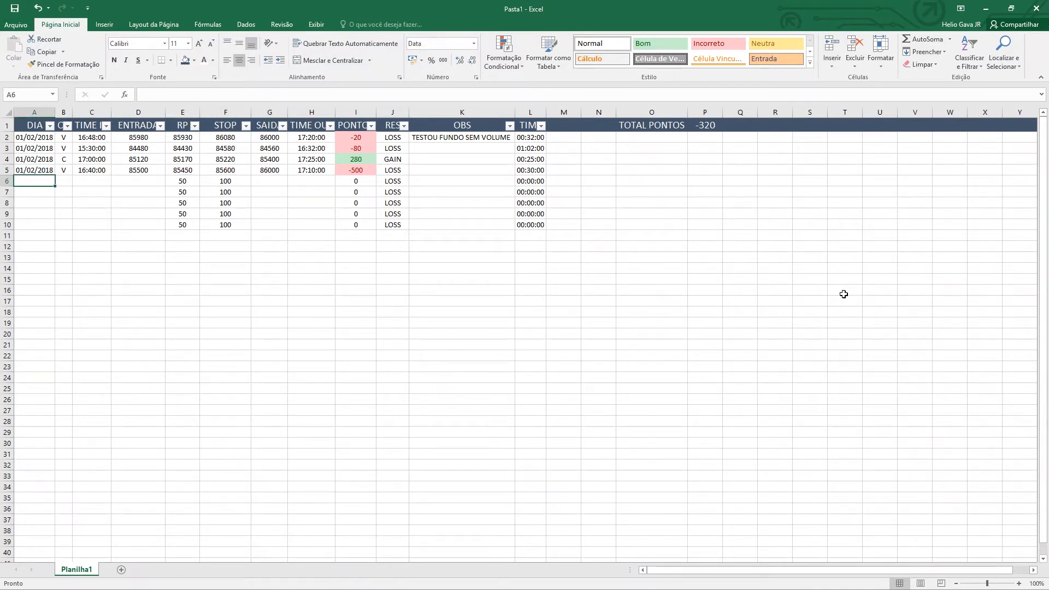
Rename the trade log sheet as Operações
right_click(77, 574)
click(189, 474)
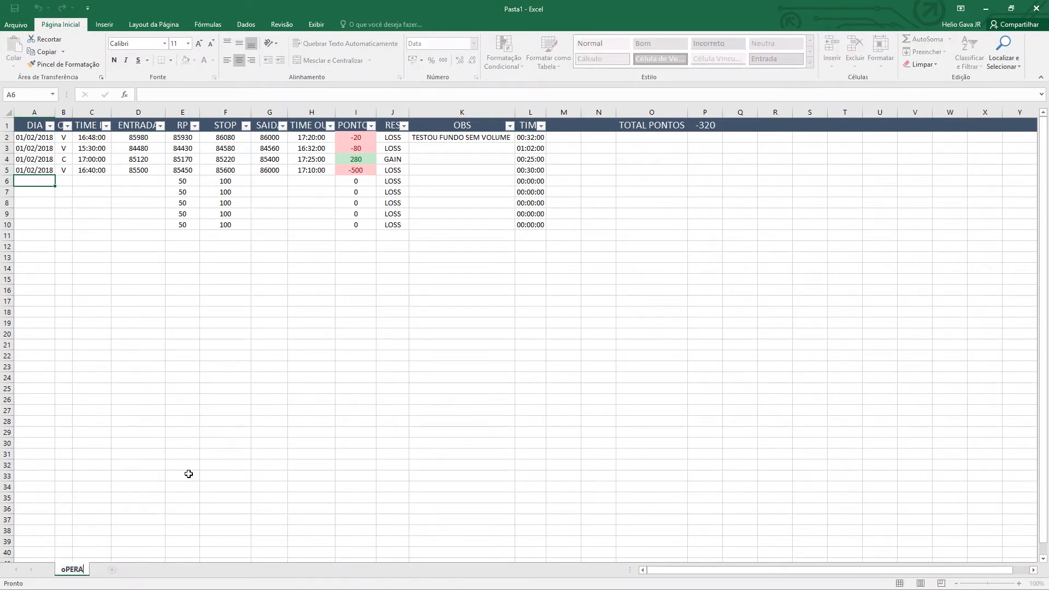
key(BackSpace)
text(Operações)
key(Return)
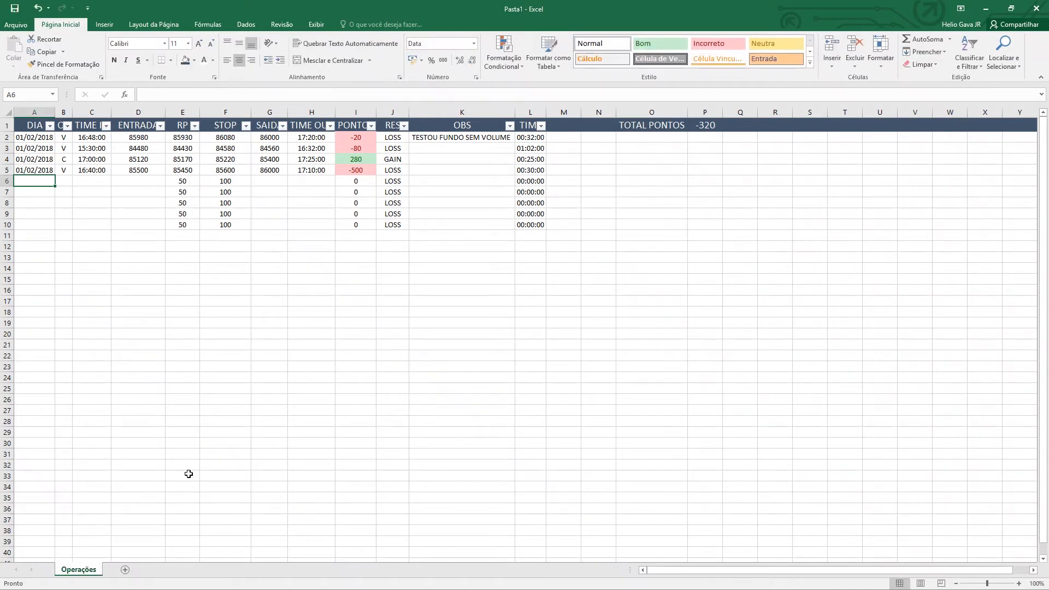
Add a new sheet after Operações and name it Resumo
click(125, 571)
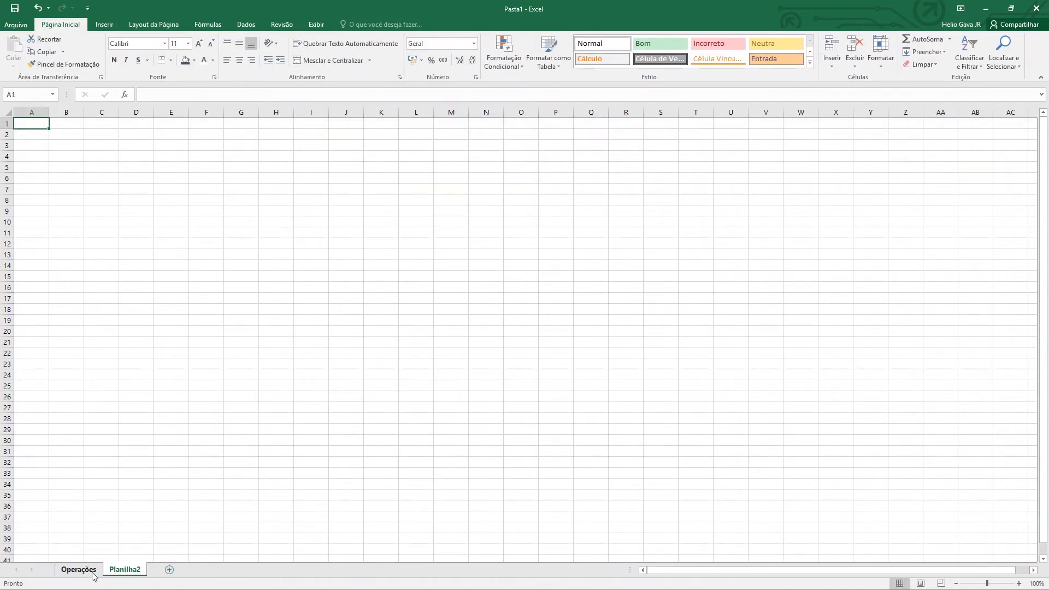
right_click(116, 570)
click(145, 468)
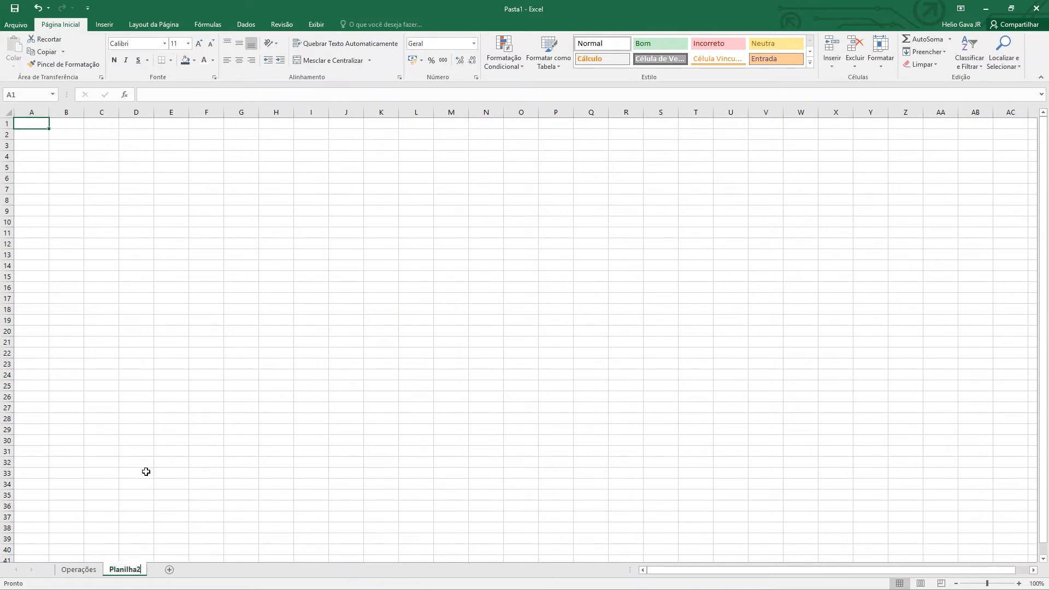
text(Resumo)
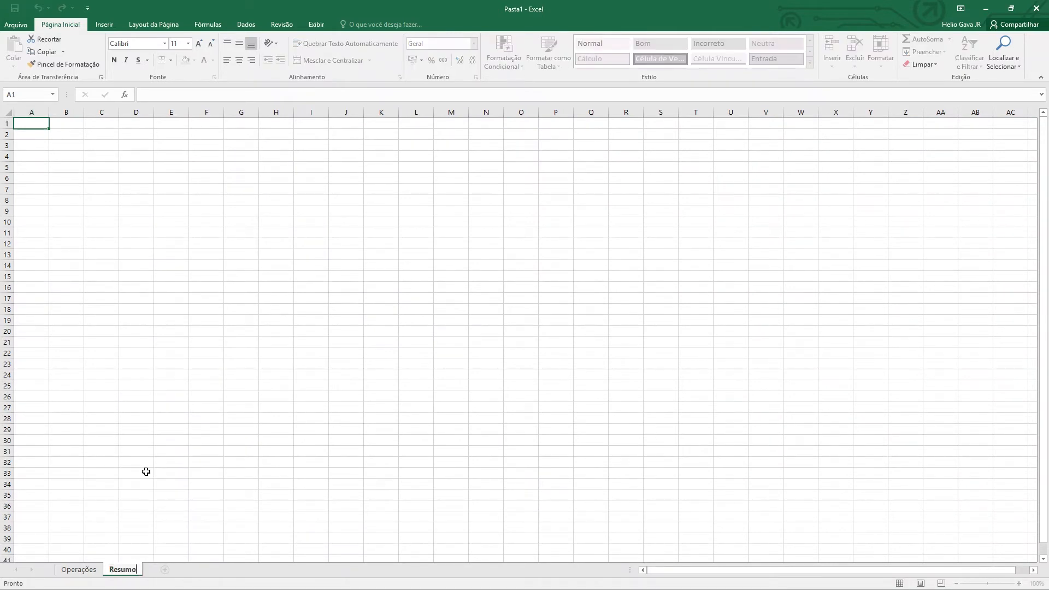
key(Return)
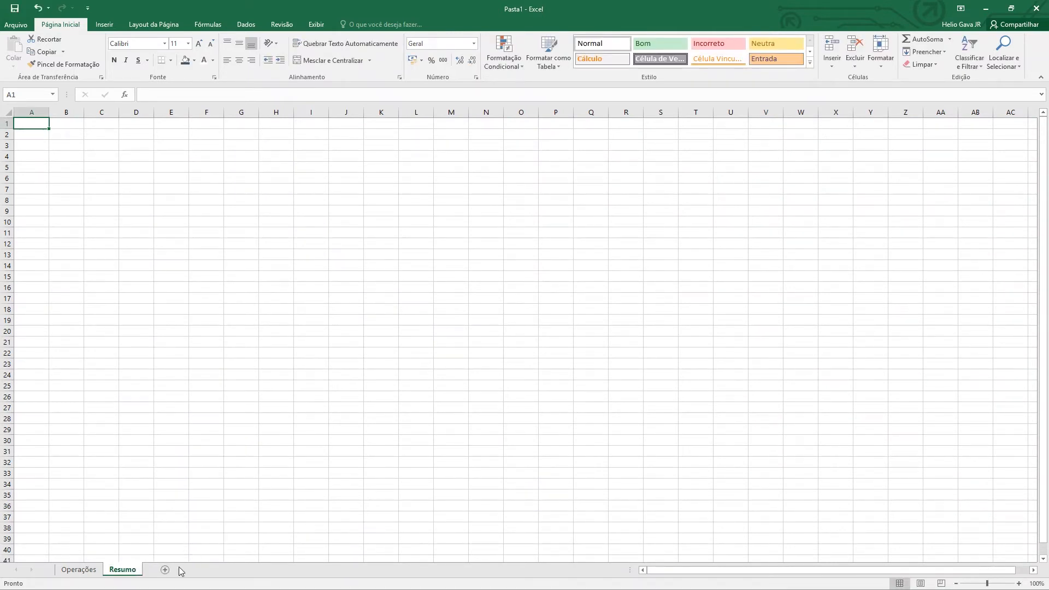
click(166, 571)
right_click(176, 570)
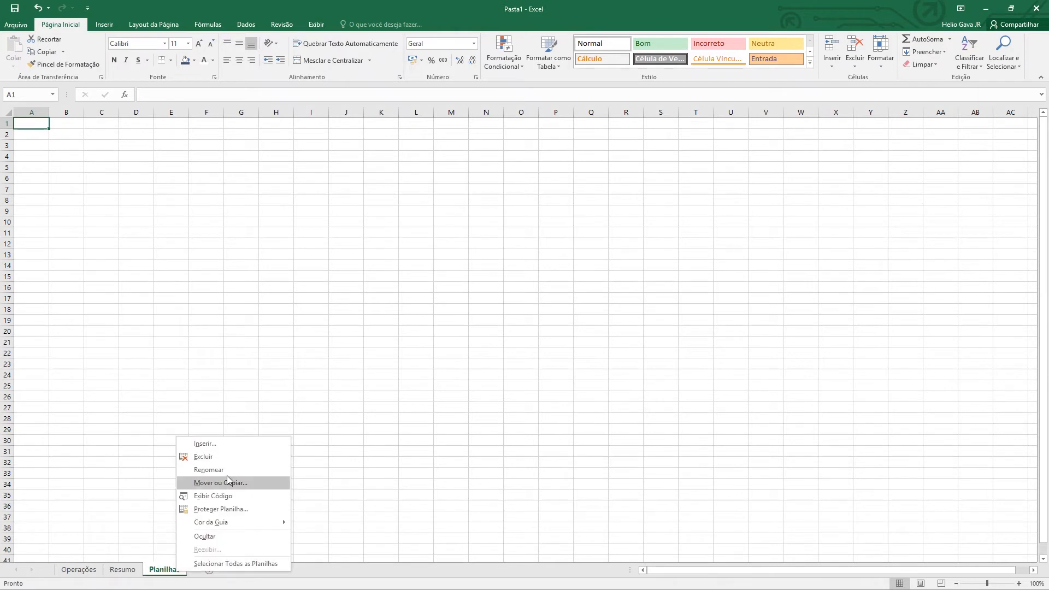
click(143, 516)
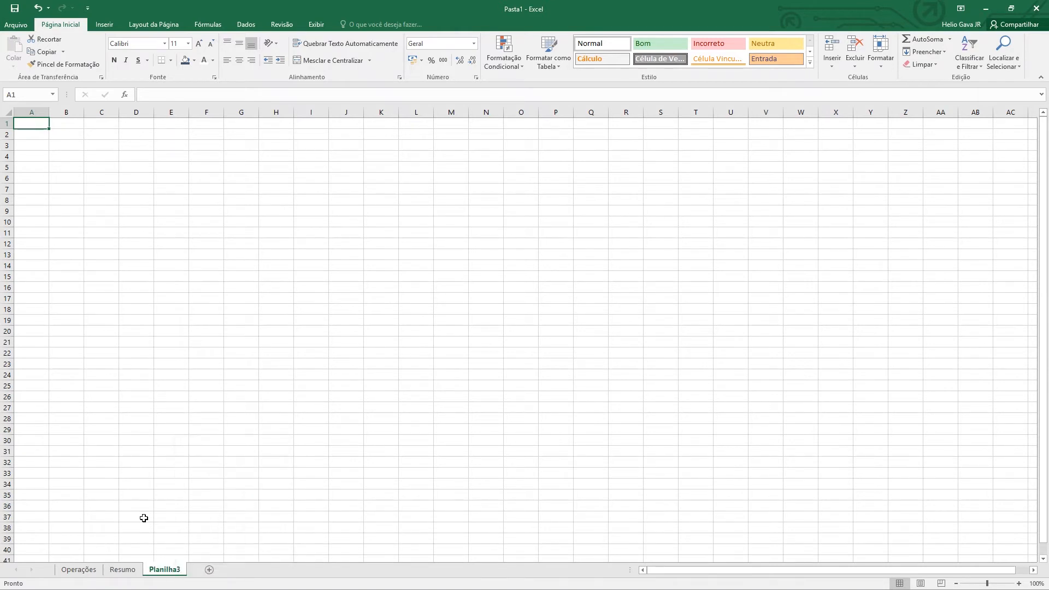
right_click(173, 572)
click(205, 456)
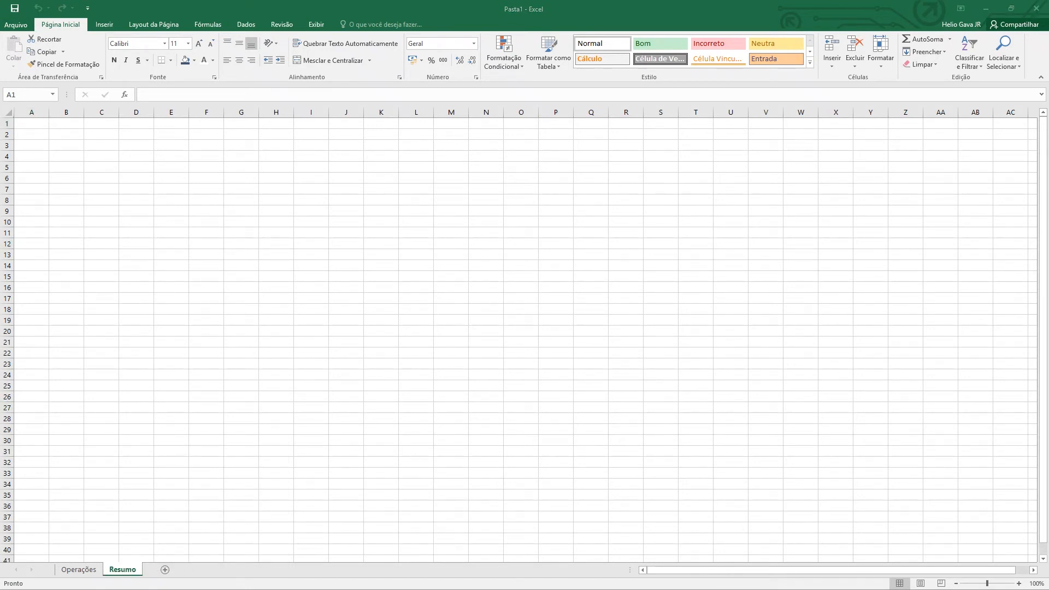
Enter the headers DATA, CONTRATOS, TRADES, PONTOS and RESULTADO in cells A1:E1 of the Resumo sheet
click(46, 121)
text(Data)
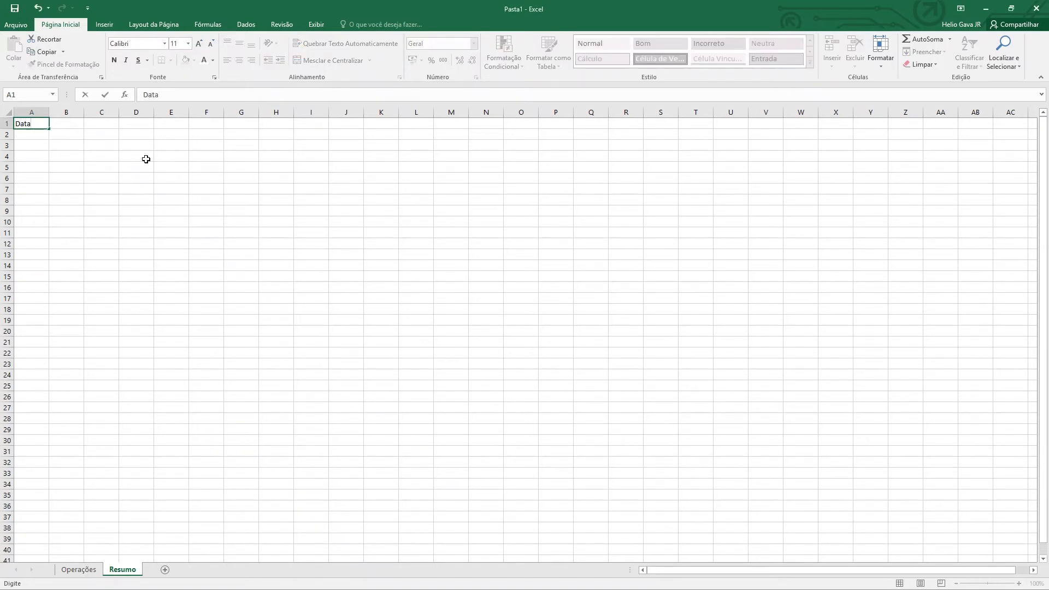
key(BackSpace)
key(BackSpace)
key(BackSpace)
text(DATA)
key(Tab)
text(CONTRATO)
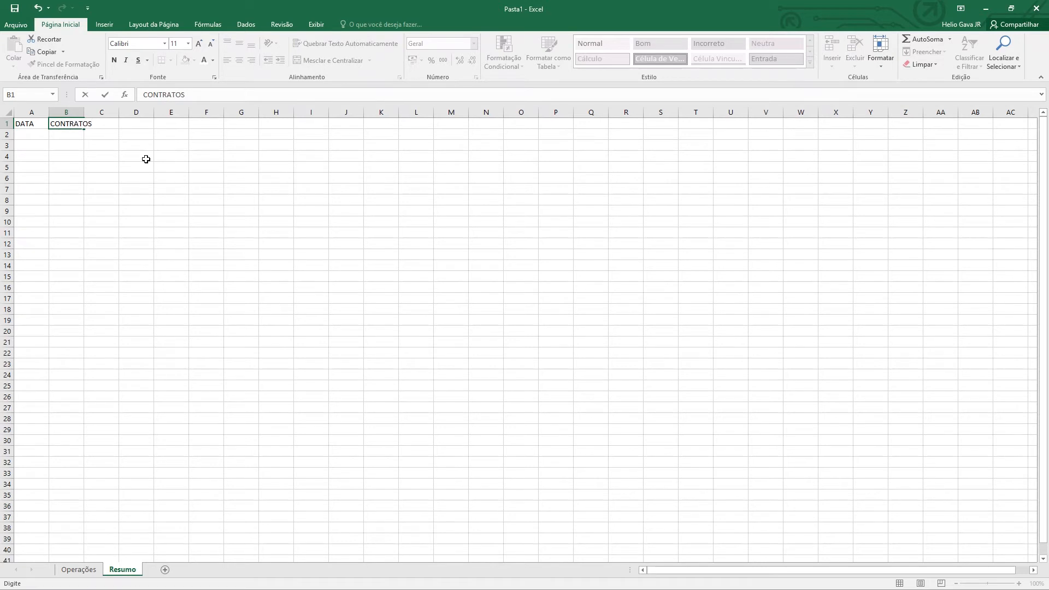
key(Tab)
text(TRADE)
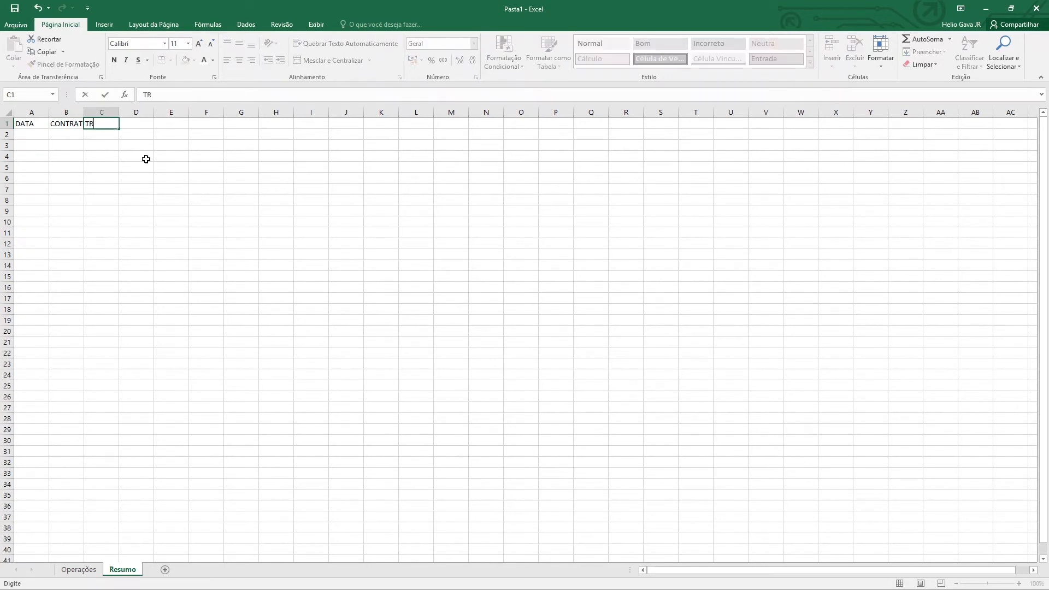
key(Tab)
text(PONTOS)
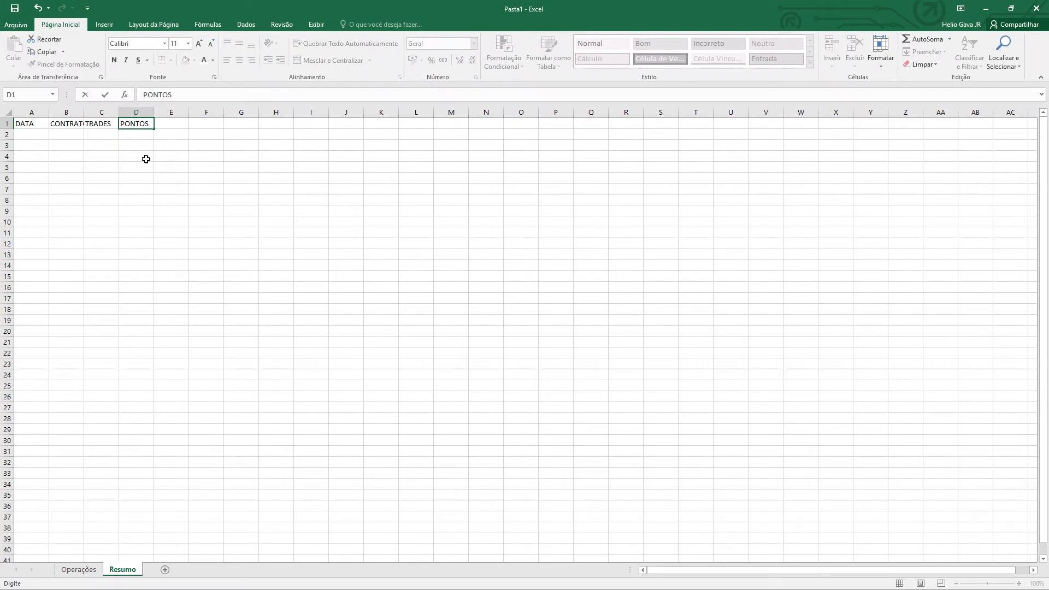
key(Tab)
text(RESU)
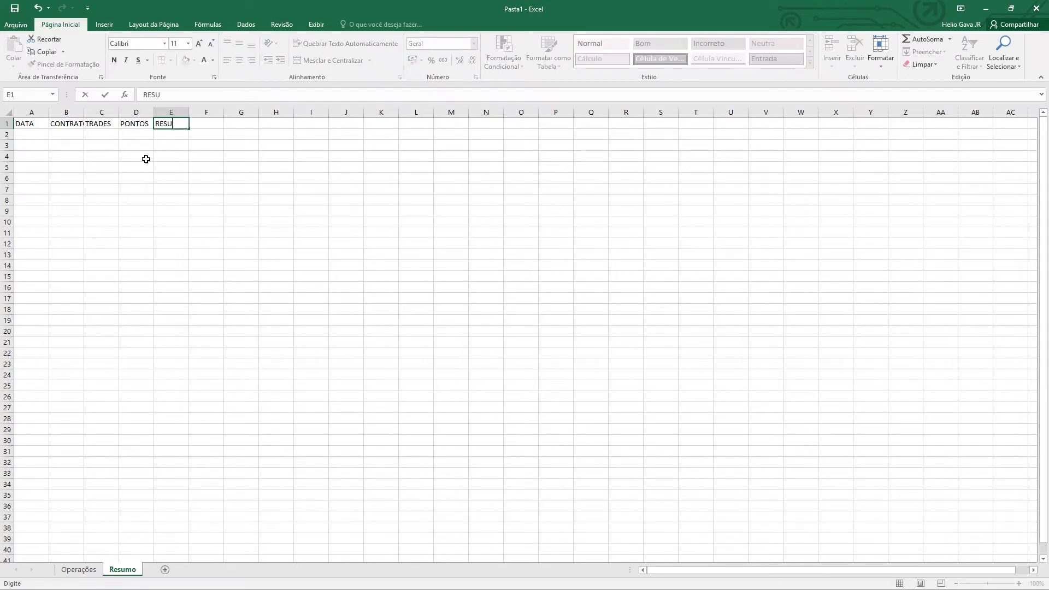
text(LTADO)
key(Tab)
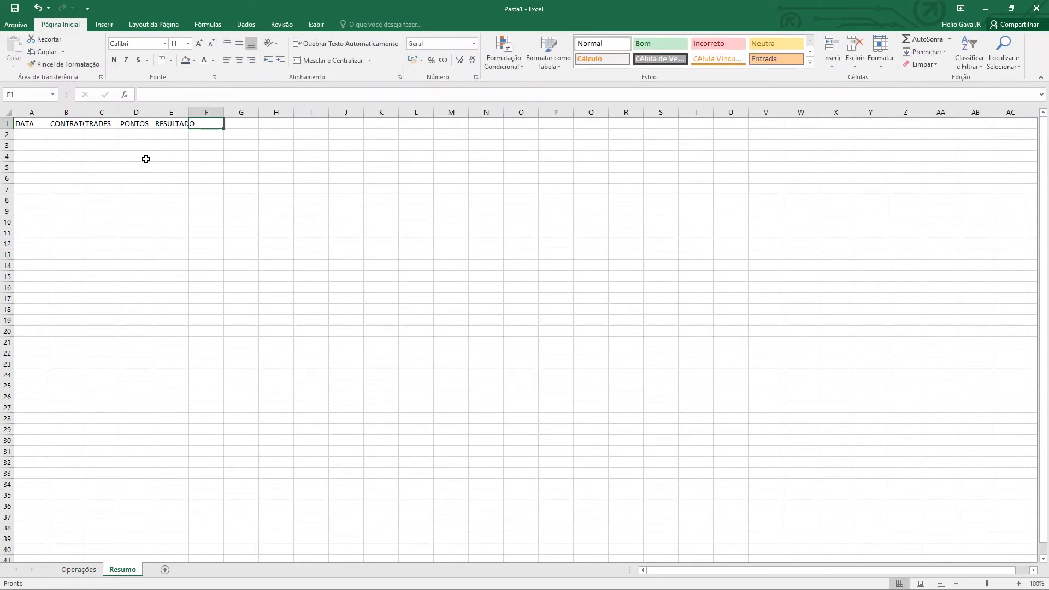
Enter the label ACUMULADO FINANCEIRO in cell I2
key(Right)
key(Right)
key(Right)
key(Down)
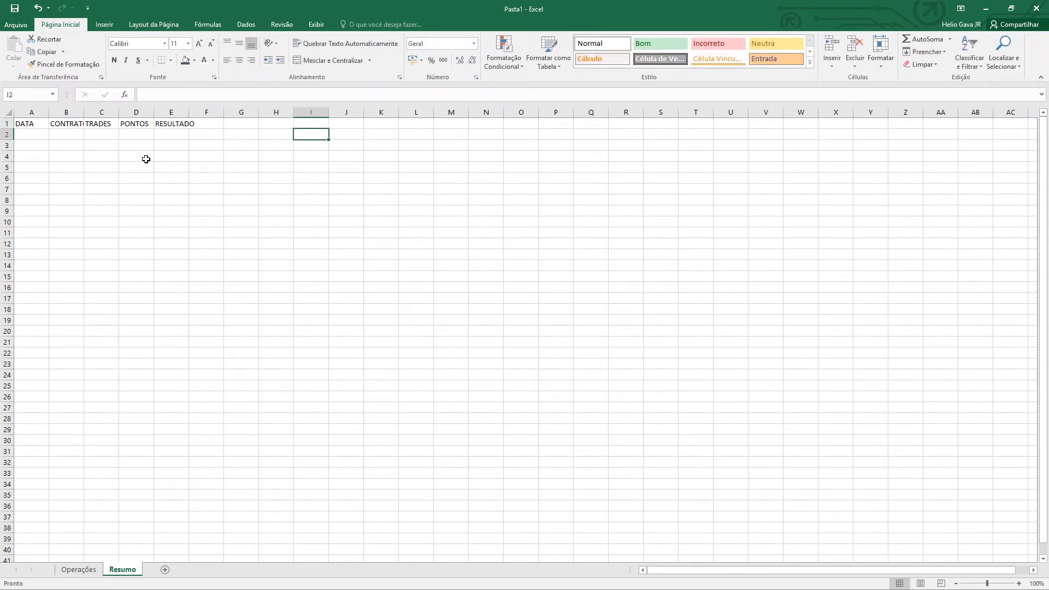
text(aCUMULADO)
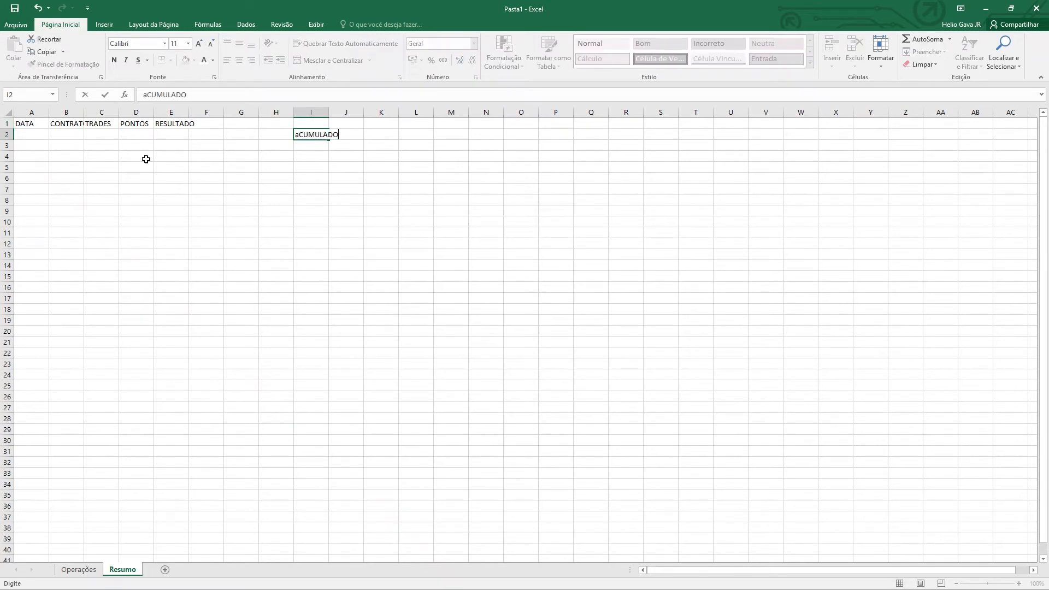
key(BackSpace)
key(BackSpace)
key(BackSpace)
key(BackSpace)
key(BackSpace)
key(BackSpace)
key(BackSpace)
key(BackSpace)
key(BackSpace)
key(BackSpace)
key(BackSpace)
text(ACUMULADO)
key(ctrl+Return)
text(FINANCEI)
key(BackSpace)
key(BackSpace)
key(BackSpace)
text(ANCEIRO)
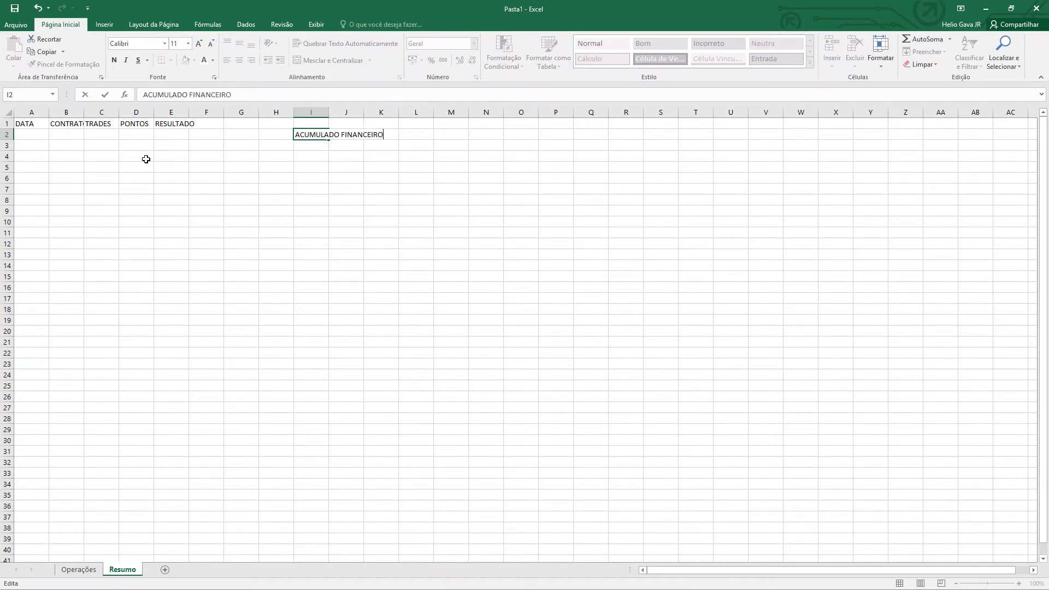
key(Return)
Enter the label ACUMULADO PONTOS in cell I4 and fit the width of column I to its labels
key(Return)
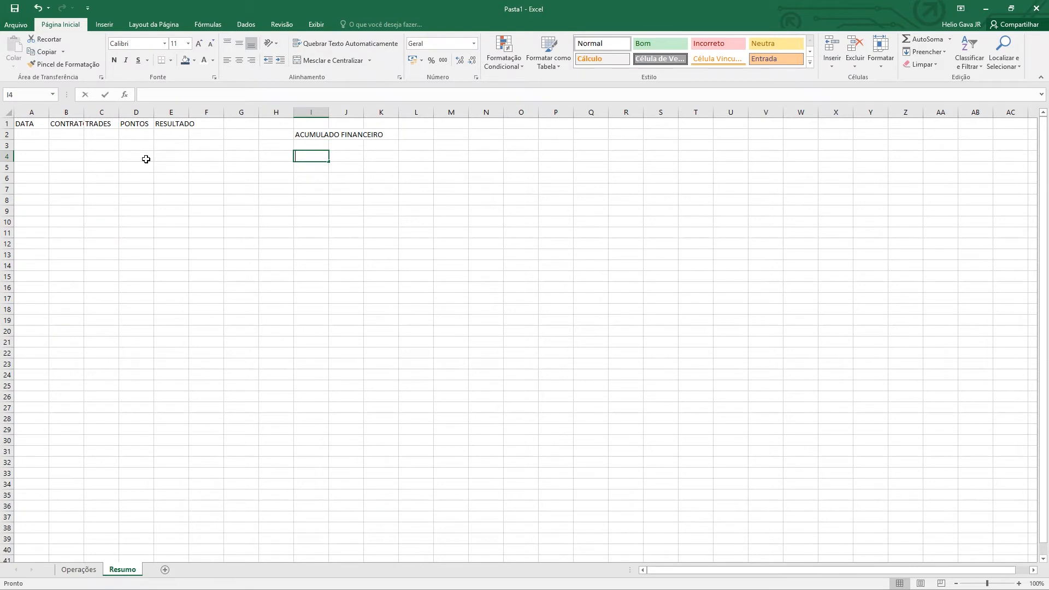
text(ACUMULADO PO)
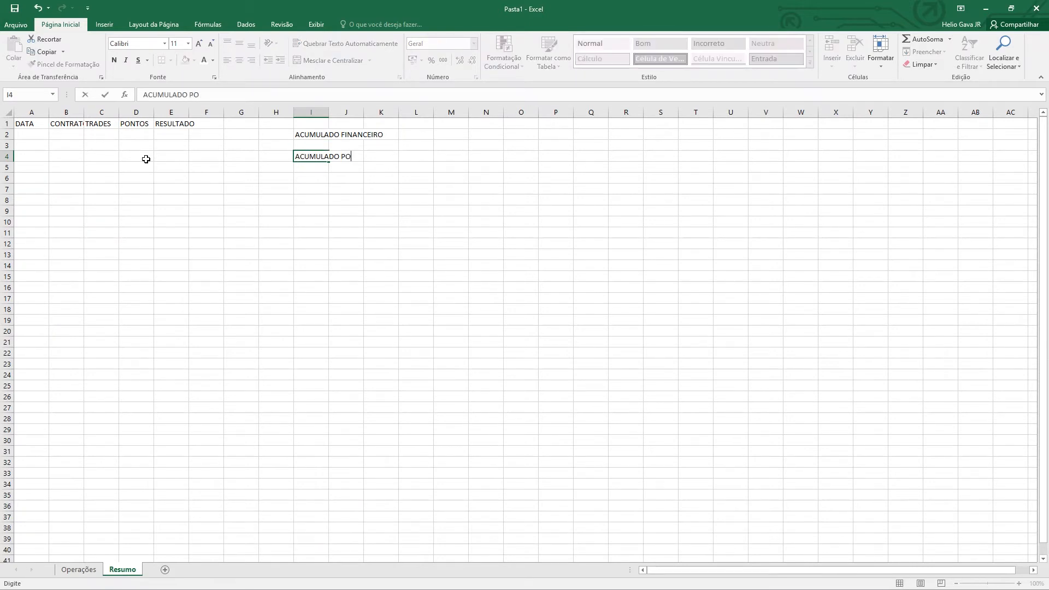
text(NTOS)
key(Return)
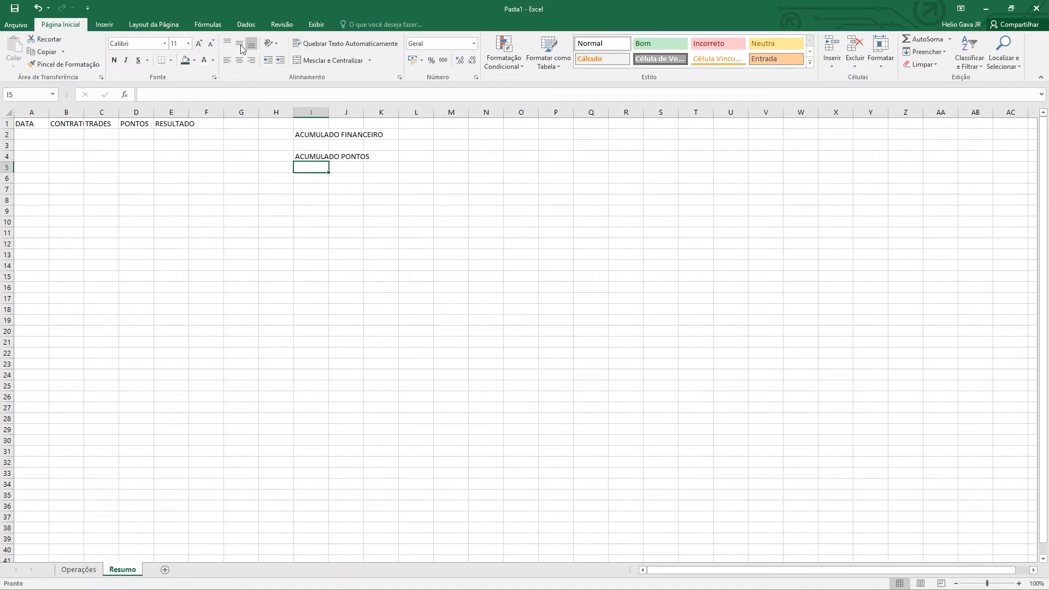
double_click(329, 112)
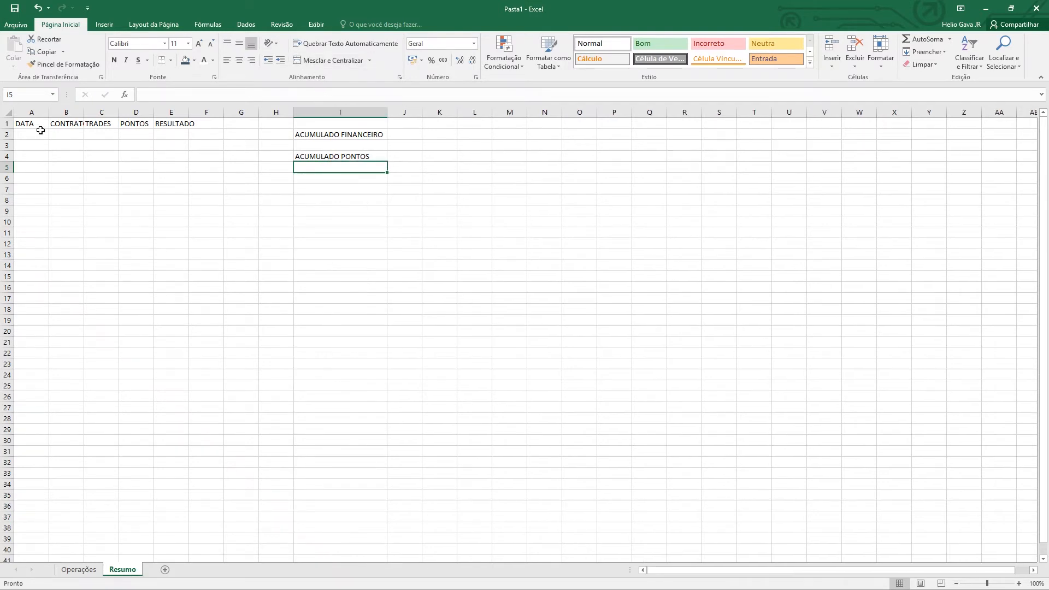
Format header row 1 with a dark blue fill and white, bold, 14-point text
click(7, 124)
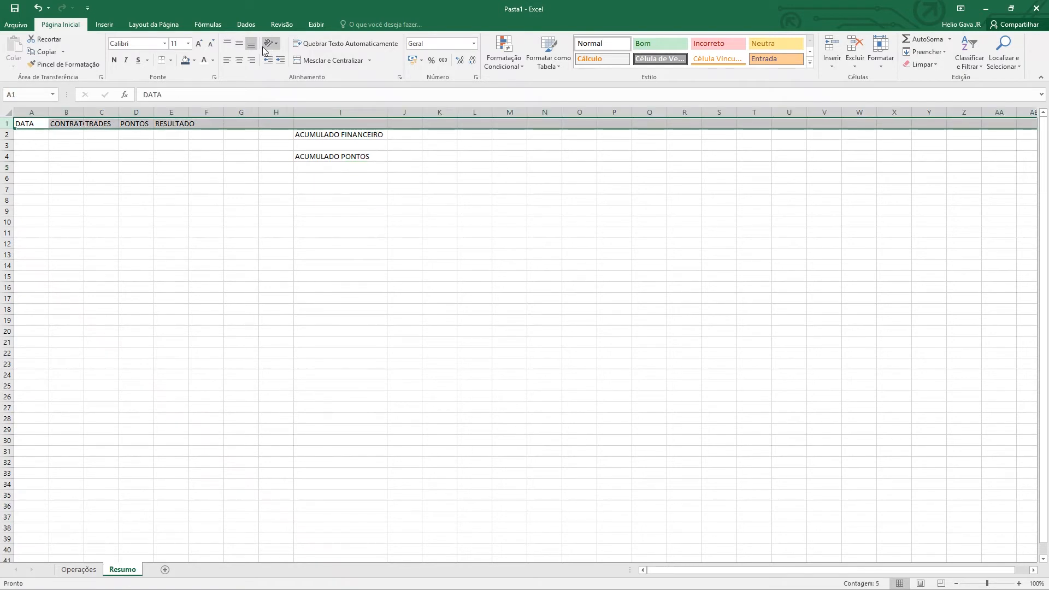
click(187, 60)
click(204, 60)
click(198, 44)
click(198, 43)
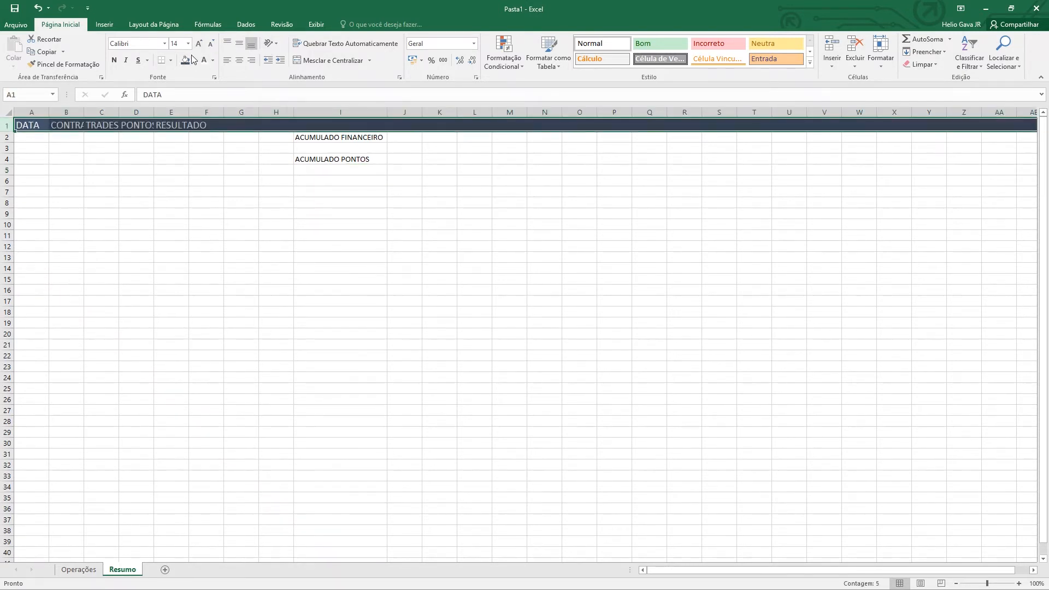
click(114, 60)
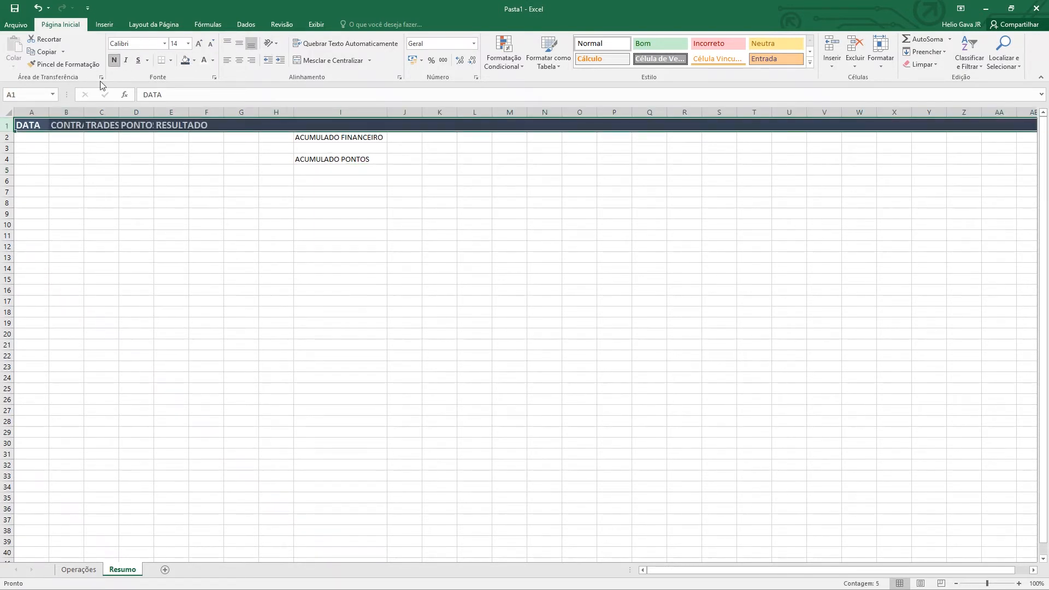
Centre the contents of the whole Resumo sheet horizontally and fit all column widths to their text
click(8, 112)
click(239, 61)
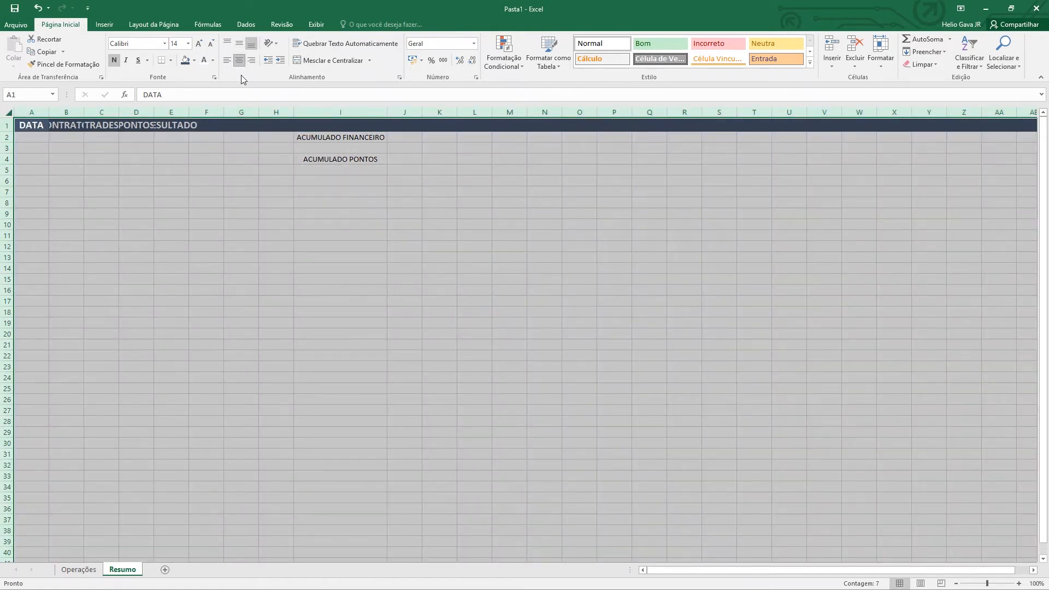
double_click(188, 112)
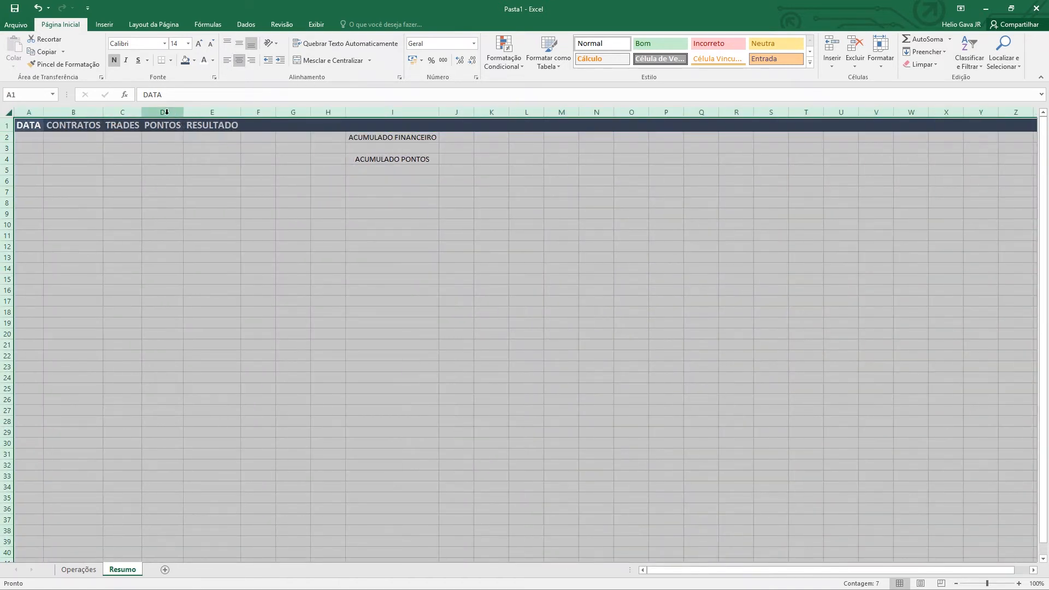
click(35, 142)
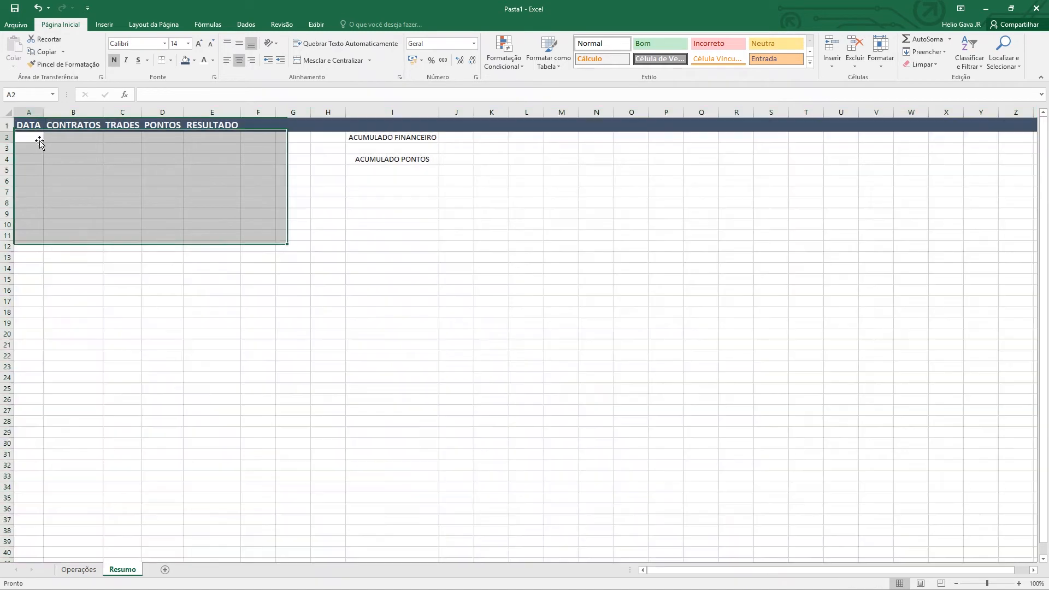
Give labels I2 and I4 a dark blue fill with white, bold, 12-point text, and refit column I
click(381, 141)
ctrl+click(390, 158)
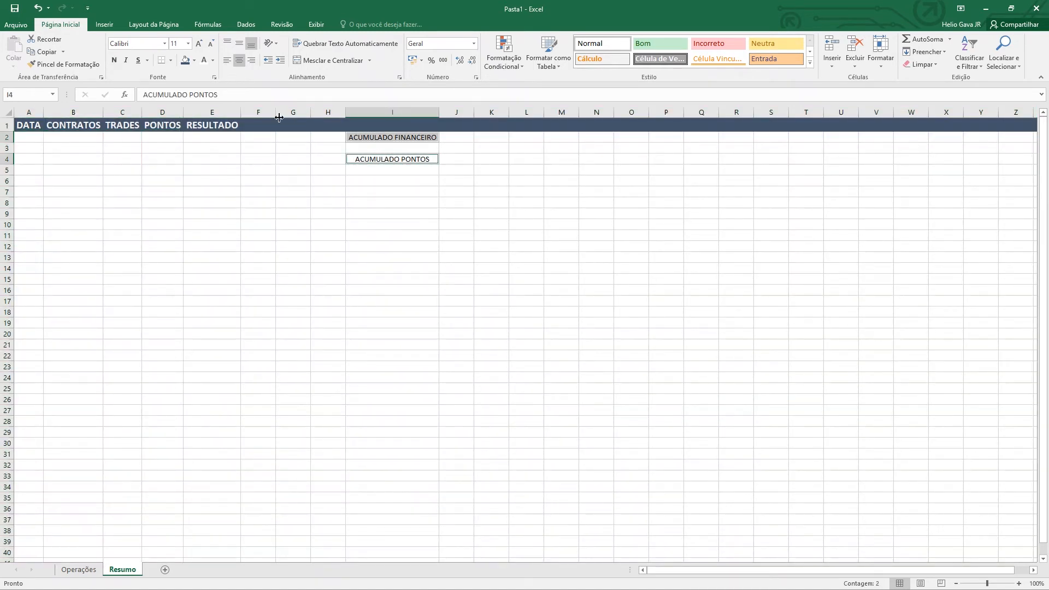
click(204, 63)
click(185, 60)
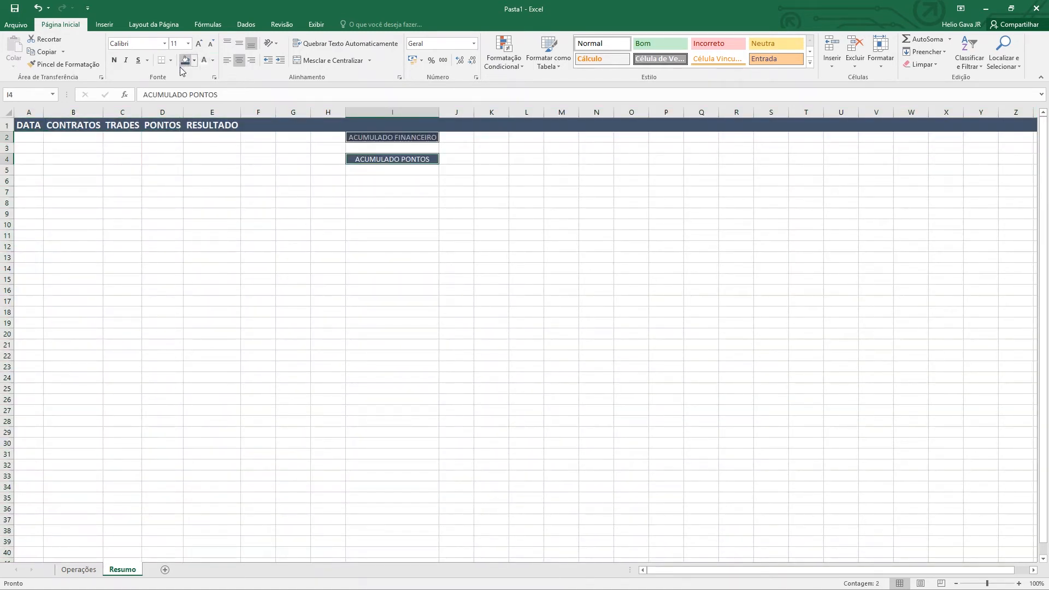
click(115, 60)
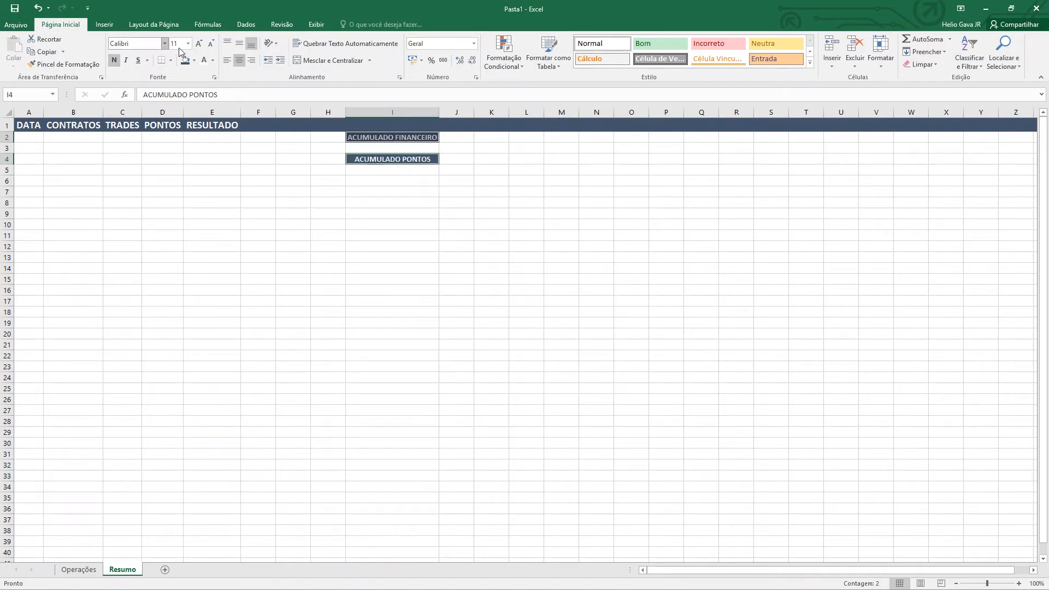
click(198, 43)
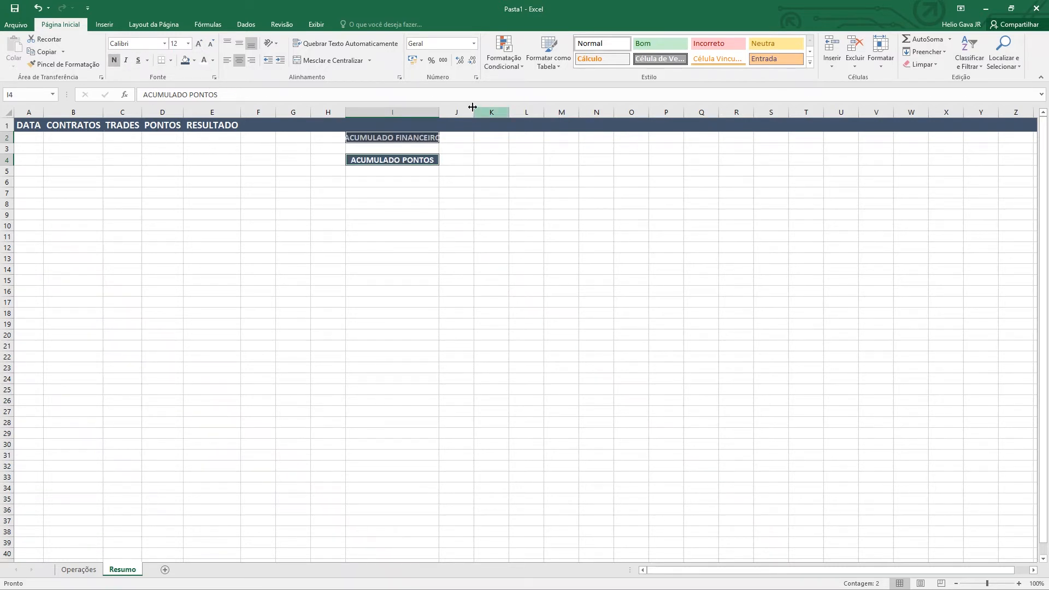
double_click(439, 111)
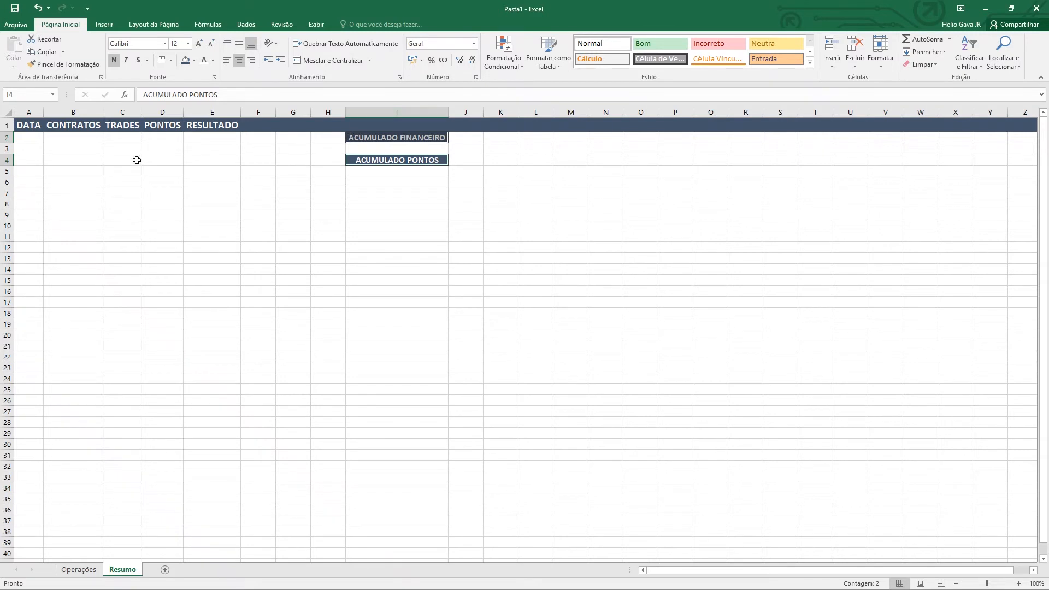
Enter the date 01/02/2018 in cell A2 under DATA
click(25, 137)
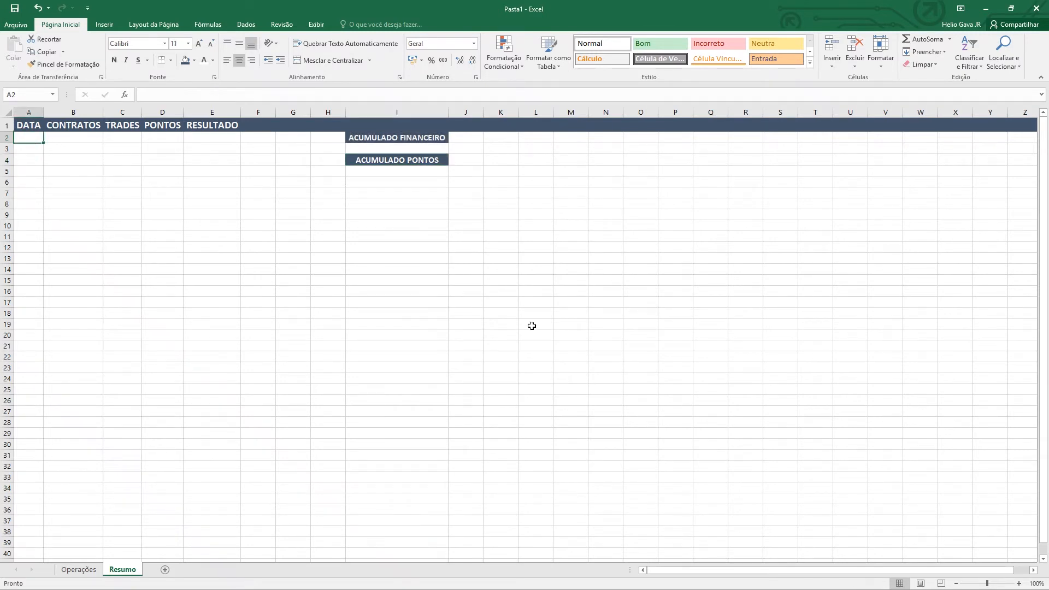
text(01/02)
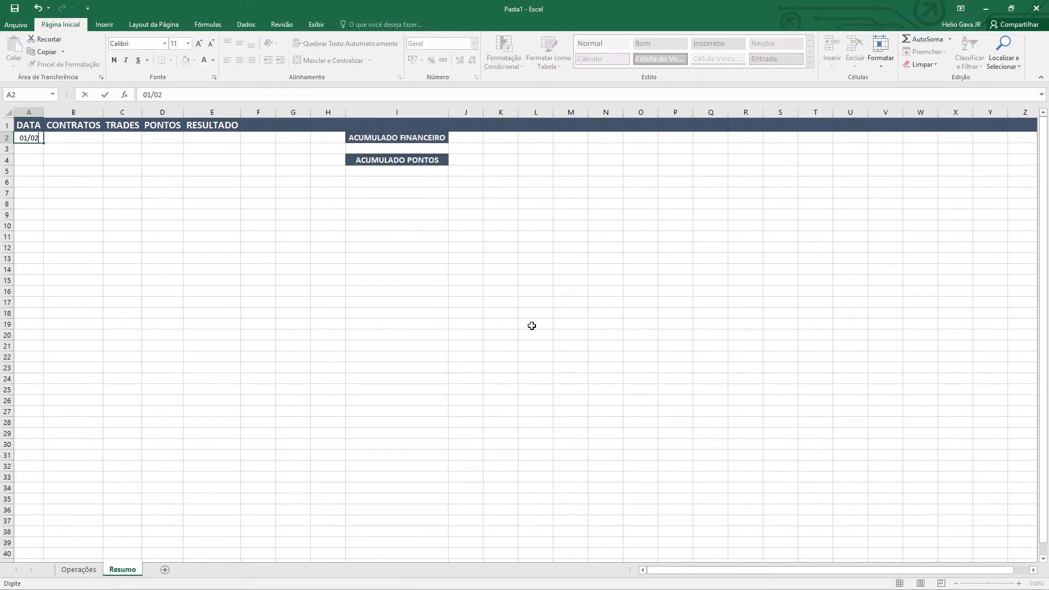
text(/2108)
key(BackSpace)
key(BackSpace)
key(BackSpace)
text(018)
key(Return)
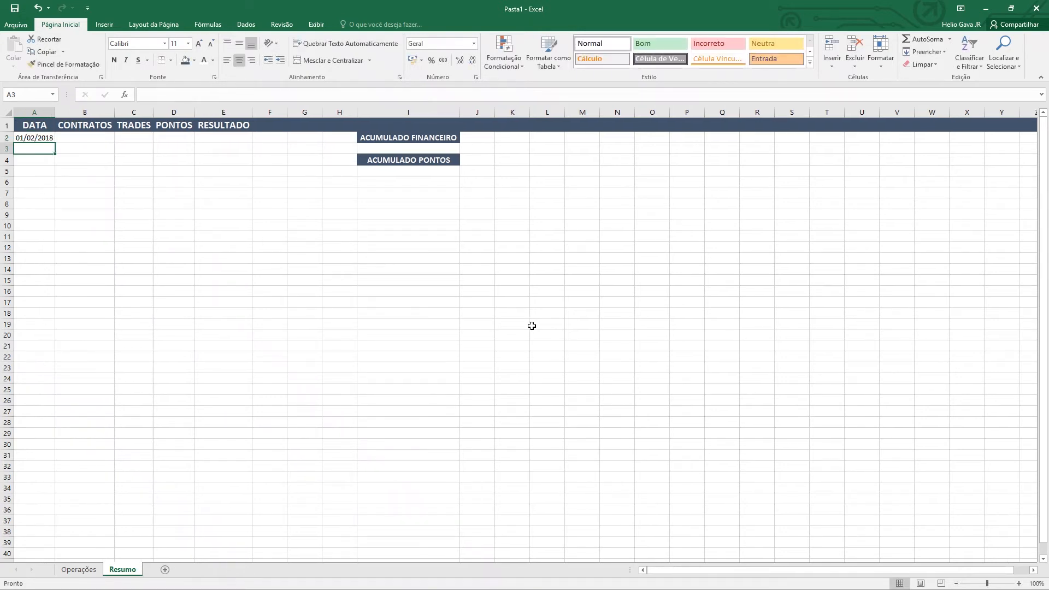
Enter 2 under CONTRATOS and 4 under TRADES in row 2, checking the day's trades on the Operações sheet
click(76, 140)
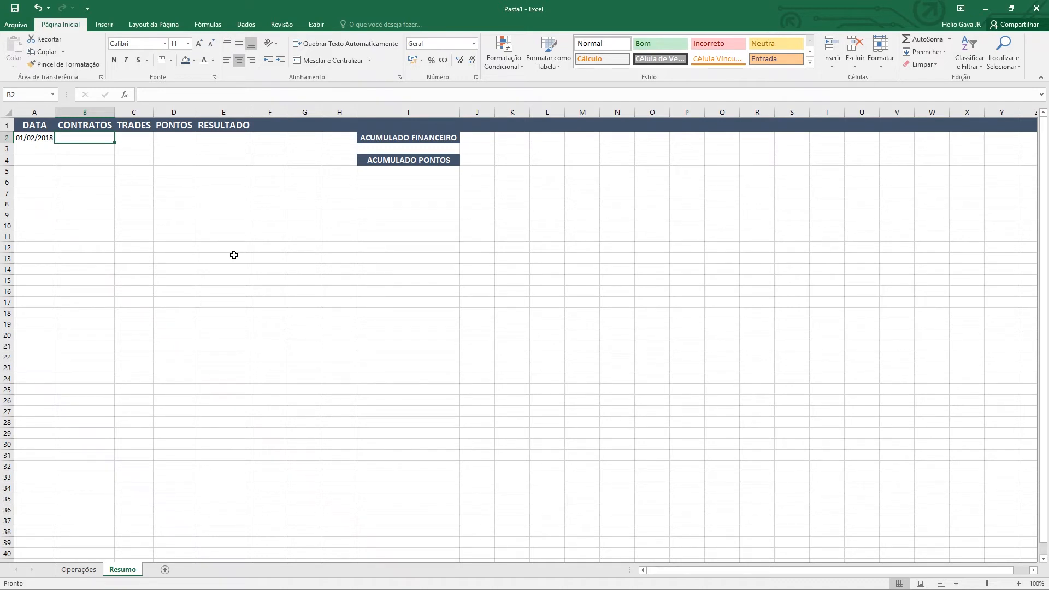
text(2)
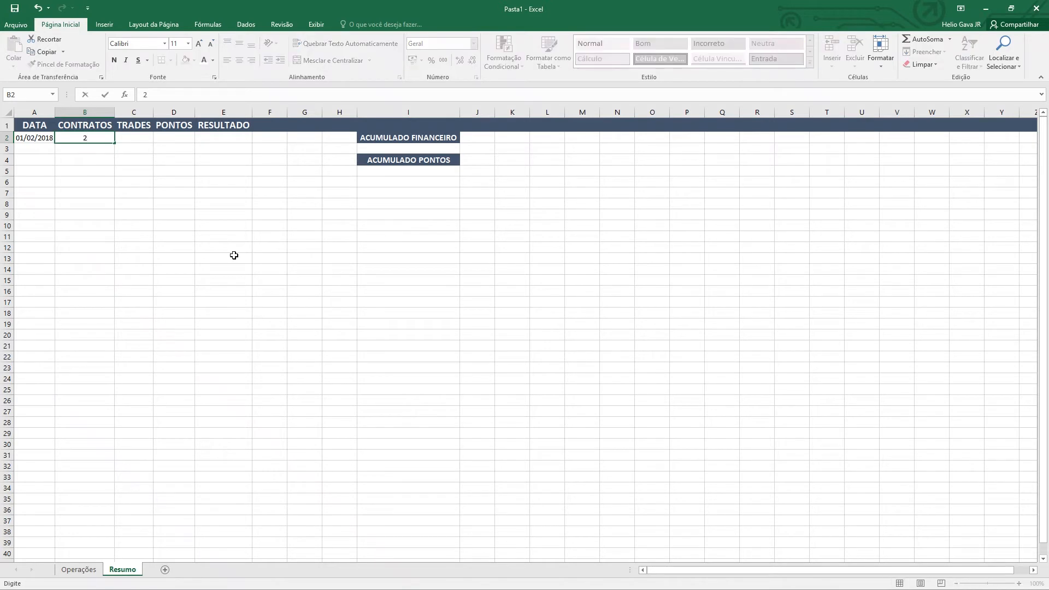
key(Tab)
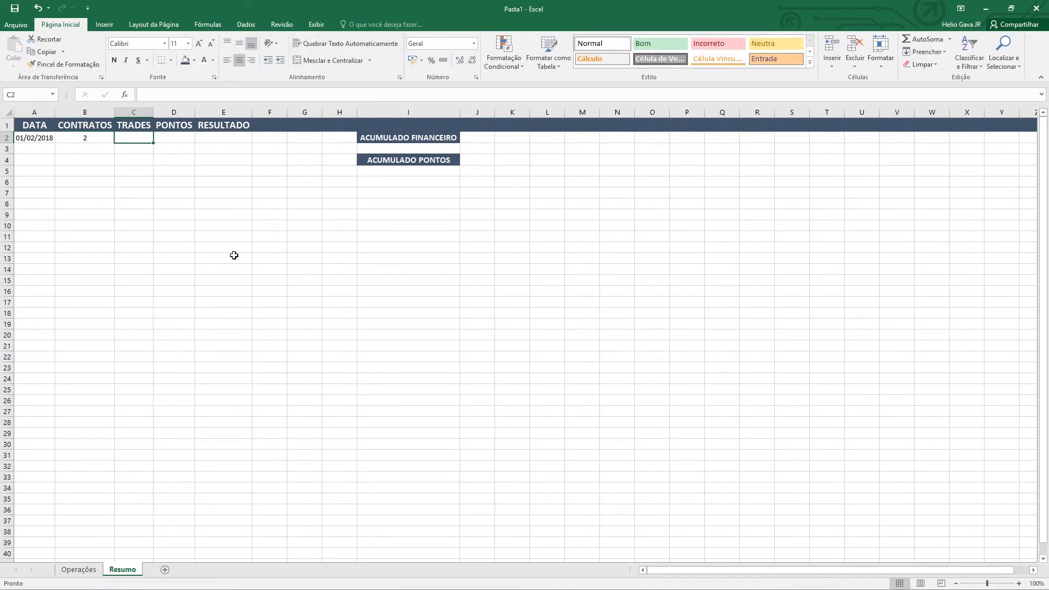
click(79, 570)
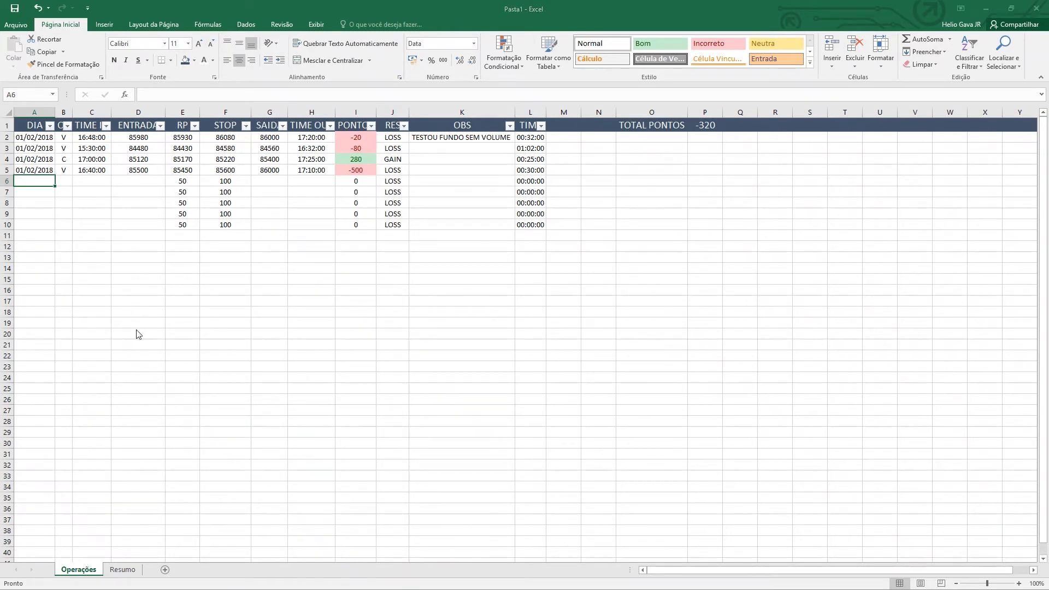
click(122, 569)
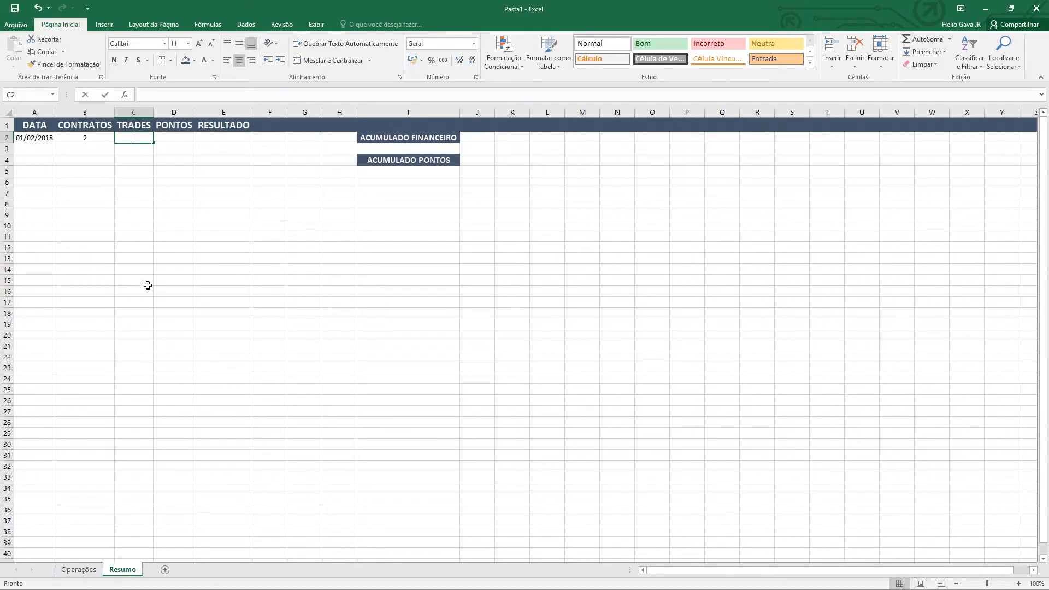
text(4)
click(175, 140)
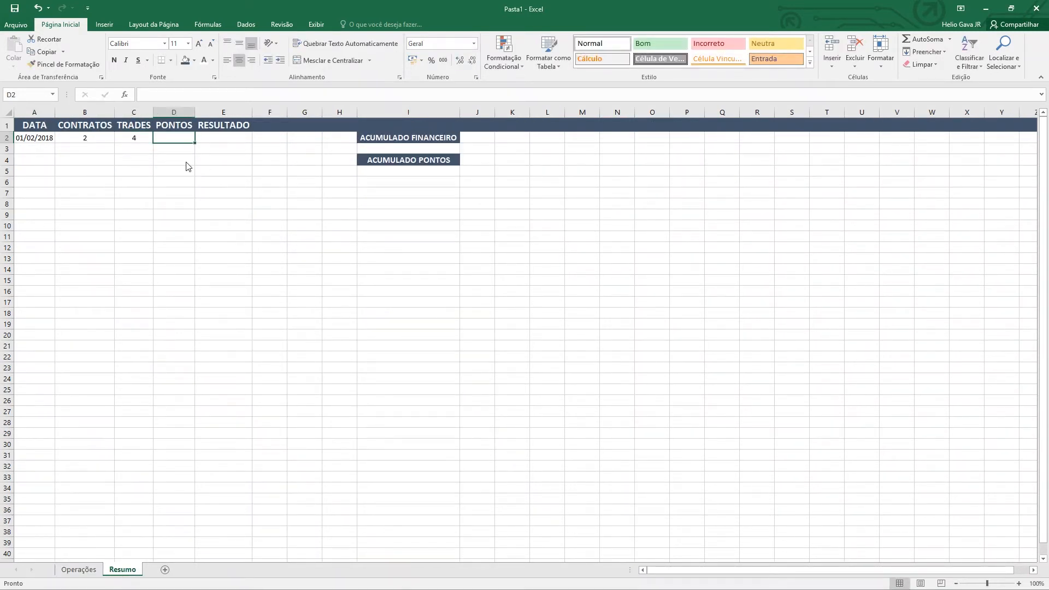
Set the SAIDA value of the first trade on the Operações sheet, cell G2, to 85400
click(78, 570)
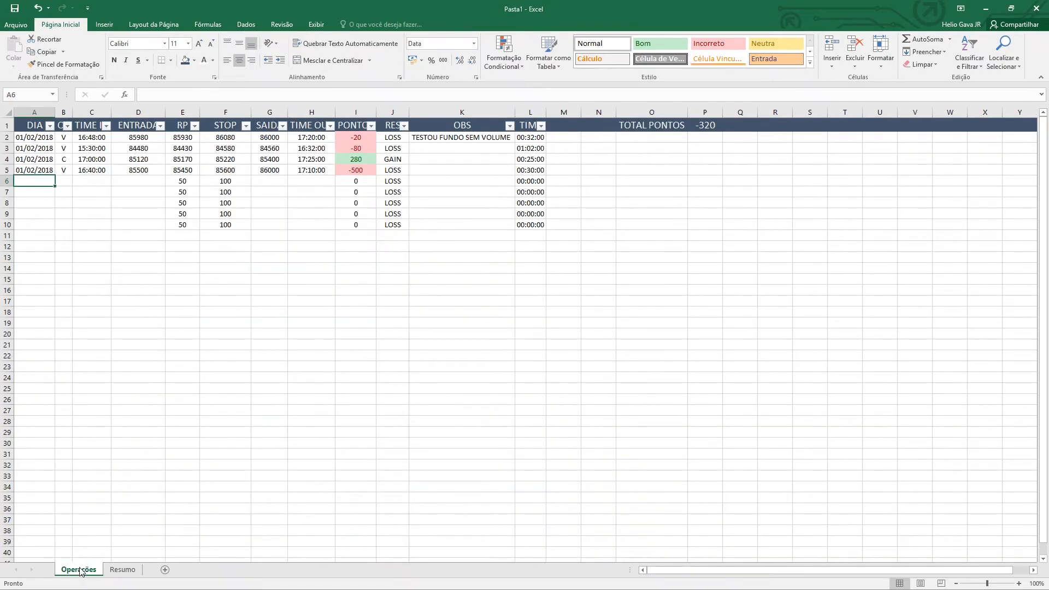
click(364, 140)
click(231, 138)
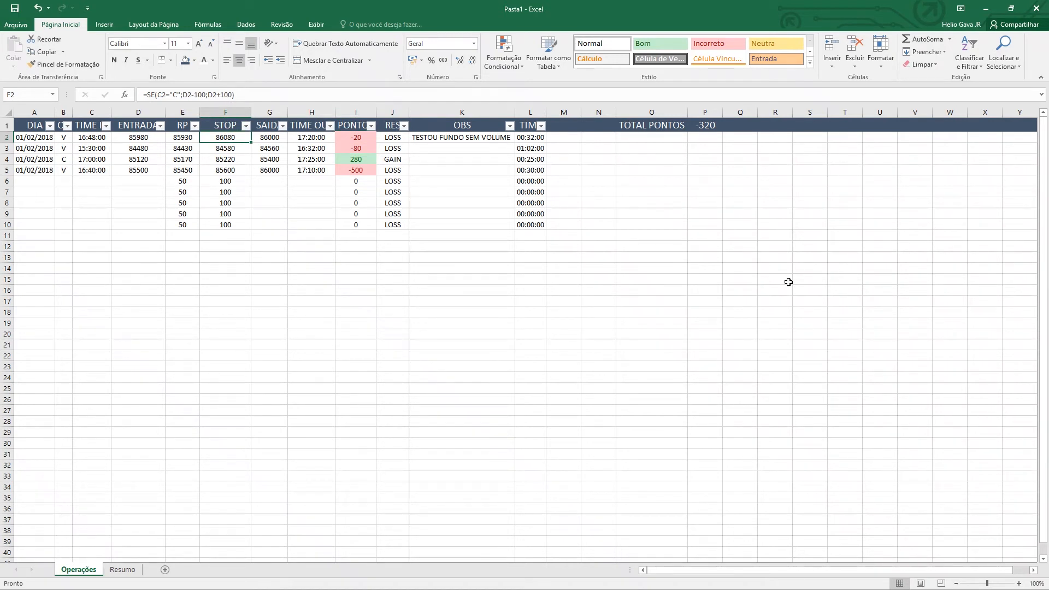
key(Right)
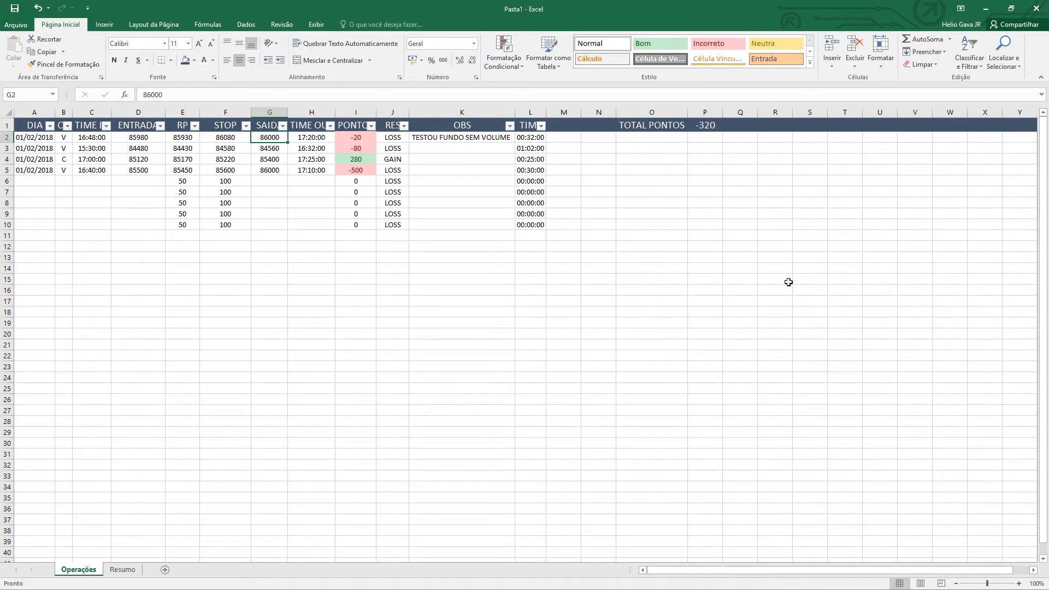
text(8540)
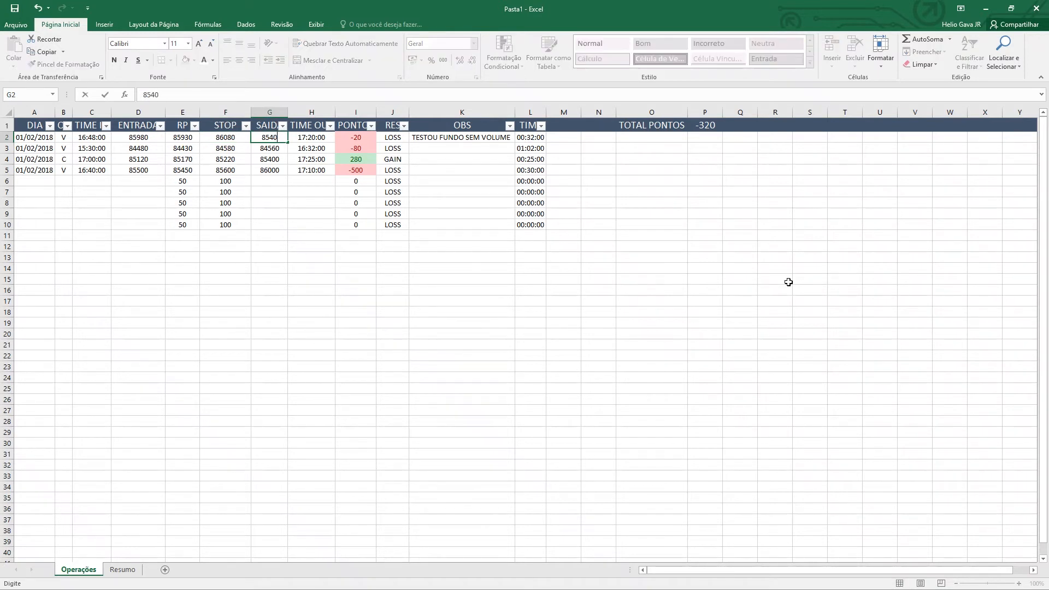
text(0)
key(Return)
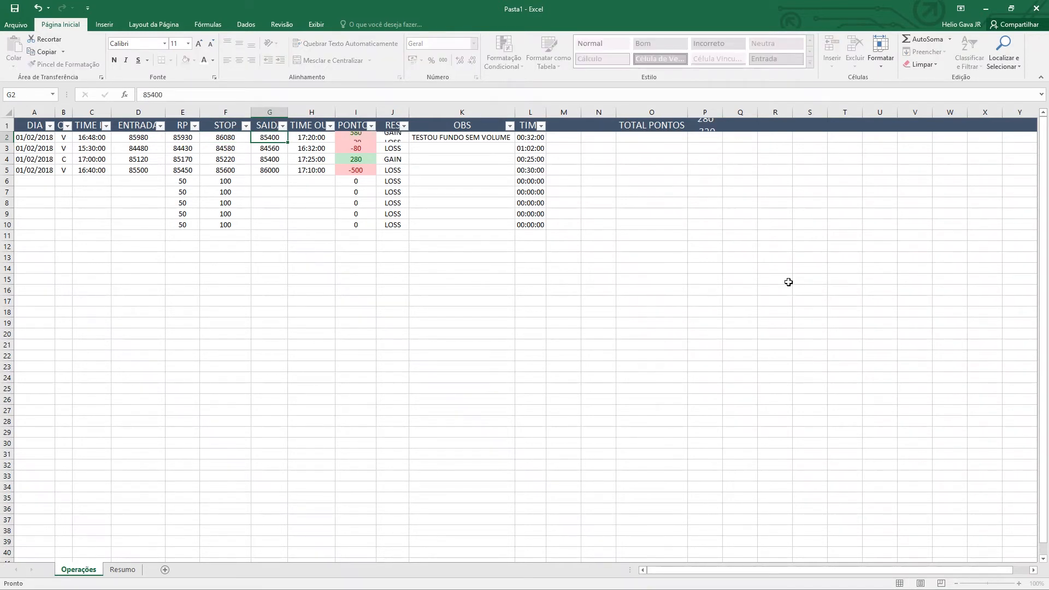
Check TOTAL PONTOS in P1 on Operações and enter 280 under PONTOS in D2 of the Resumo sheet
key(Right)
key(Right)
key(Right)
key(Right)
key(Right)
key(Right)
key(Right)
key(Right)
key(Right)
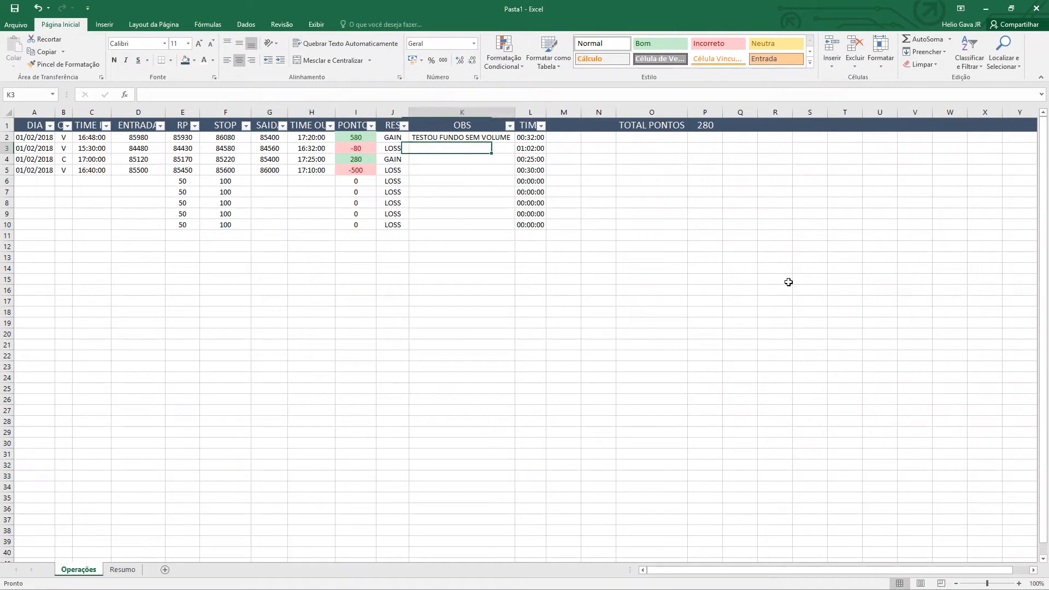
key(Up)
key(Up)
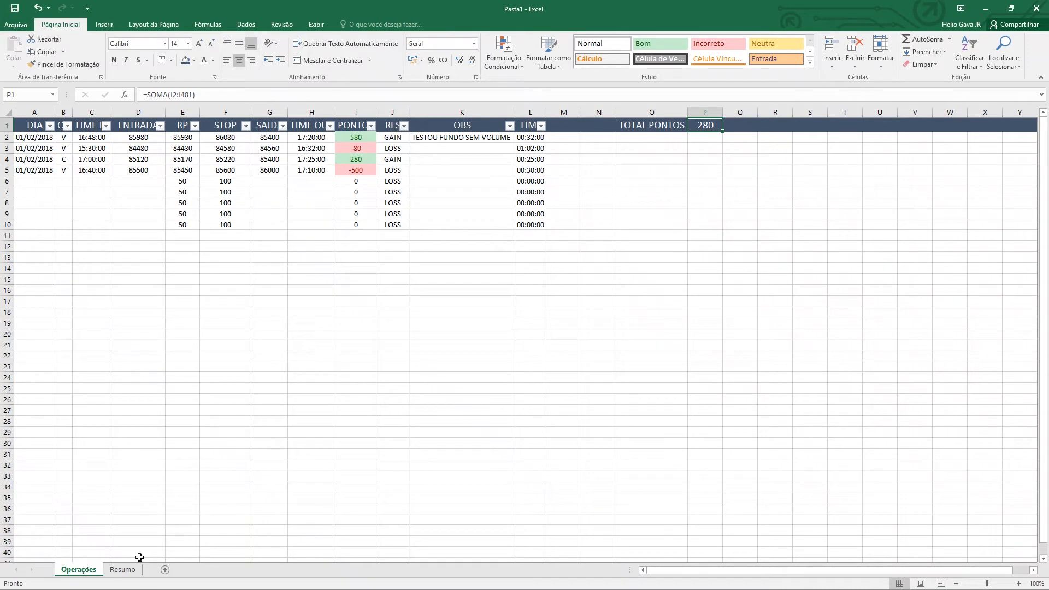
click(120, 573)
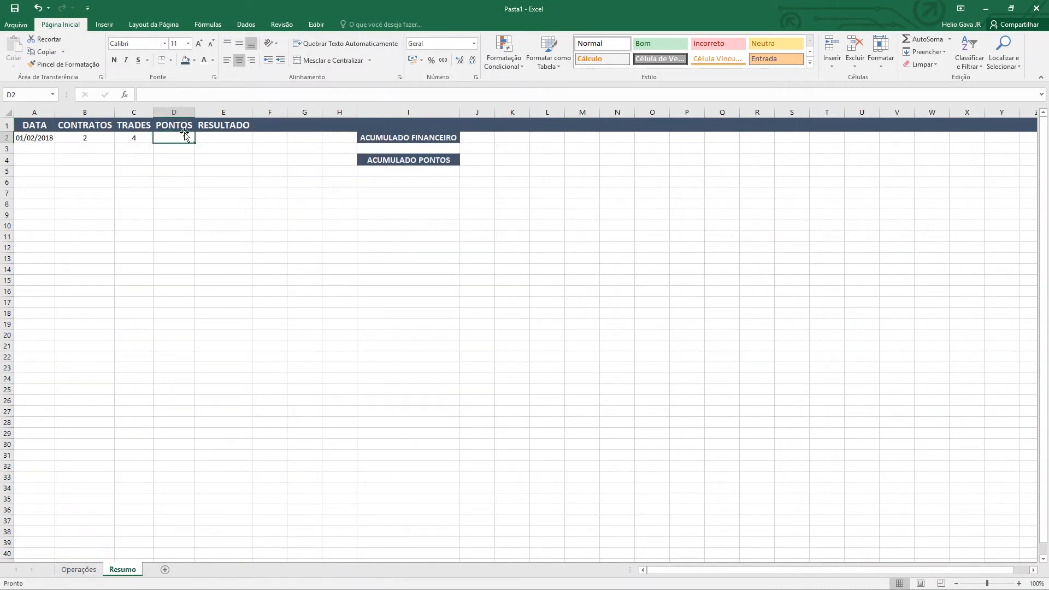
text(280)
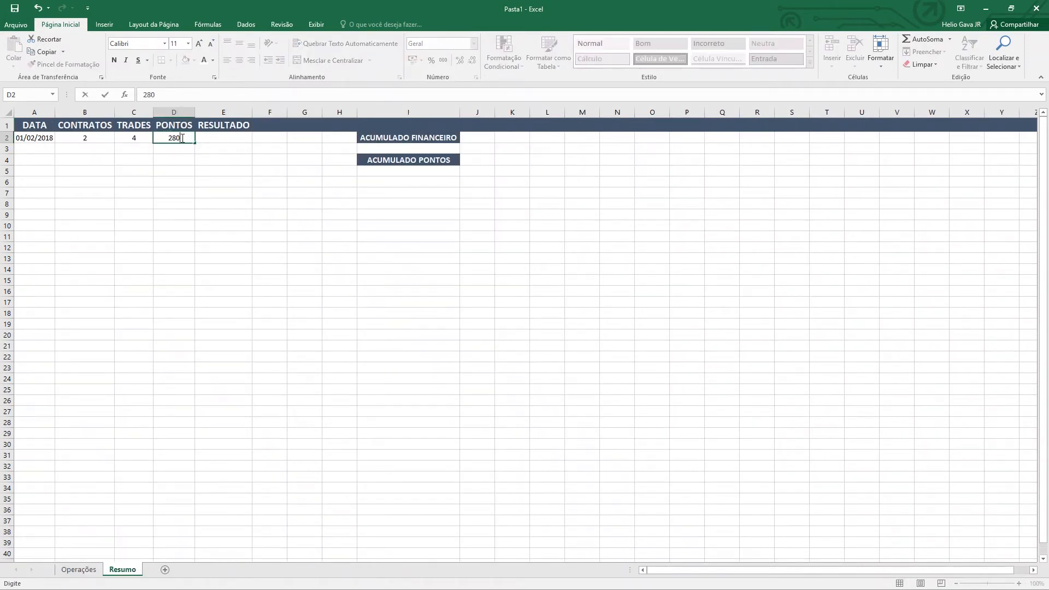
key(Return)
key(Up)
key(Right)
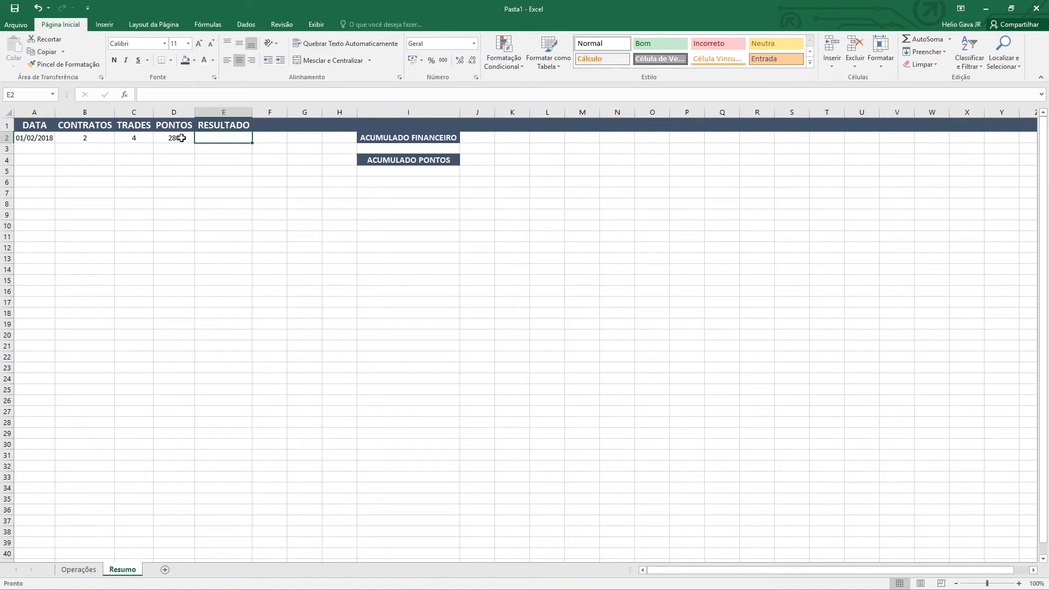
text(=)
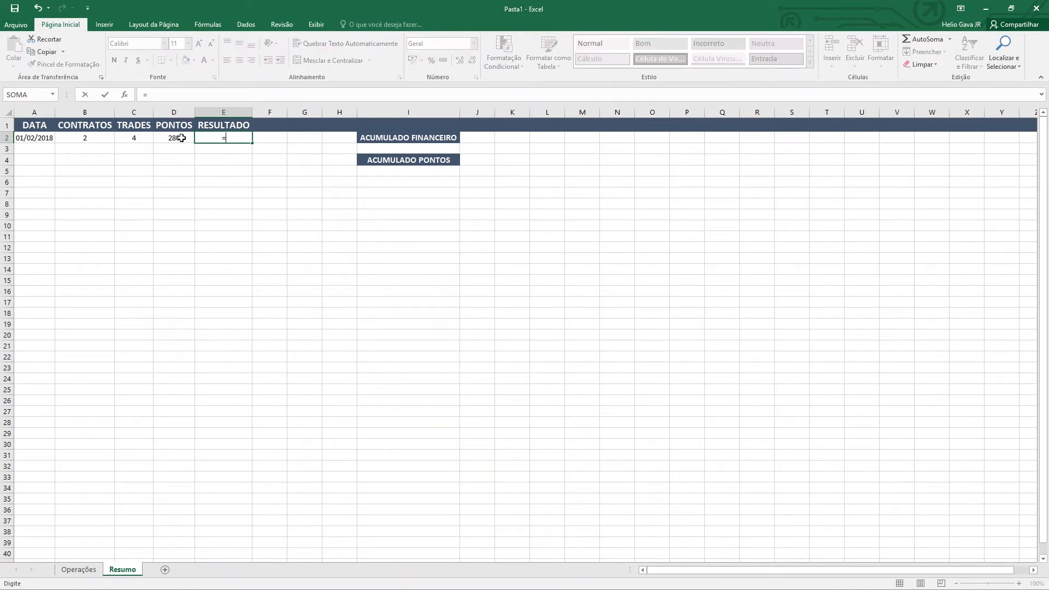
key(Left)
key(Left)
key(Left)
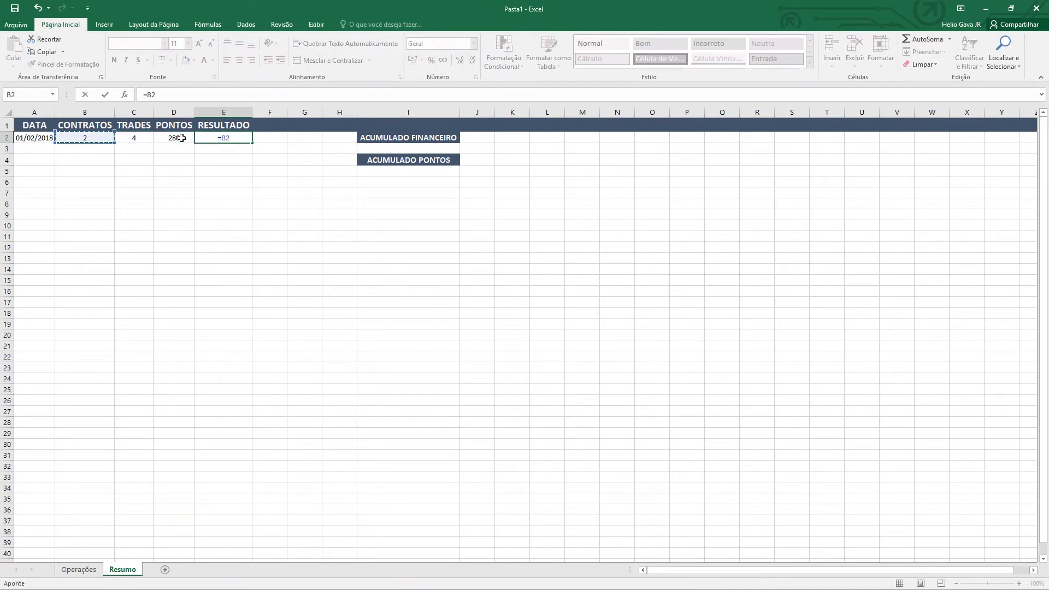
key(BackSpace)
key(BackSpace)
key(BackSpace)
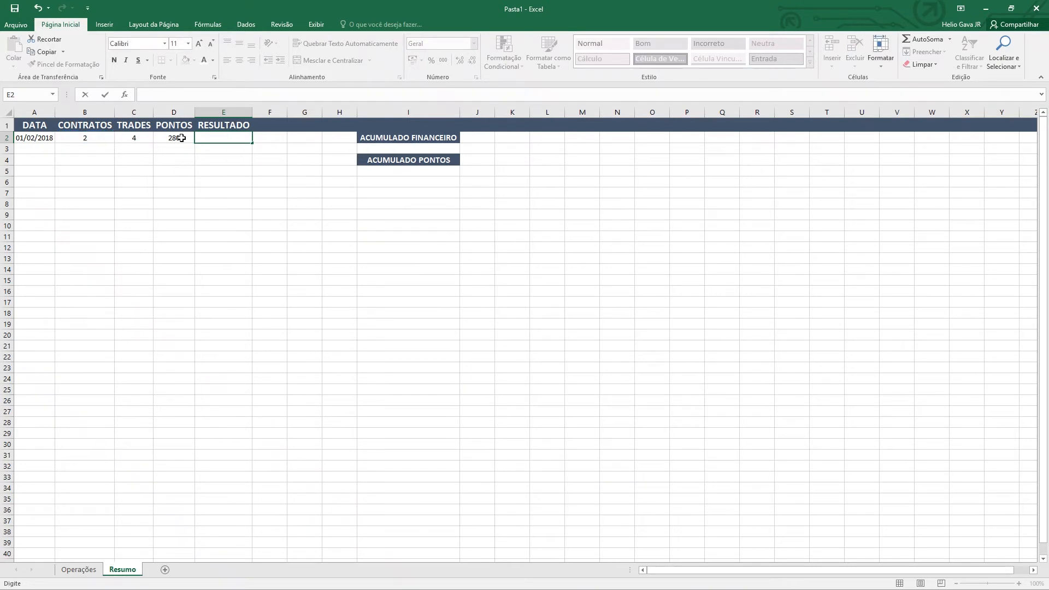
Enter the formula =(B2*0,2)*D2 under RESULTADO in cell E2
text(=()
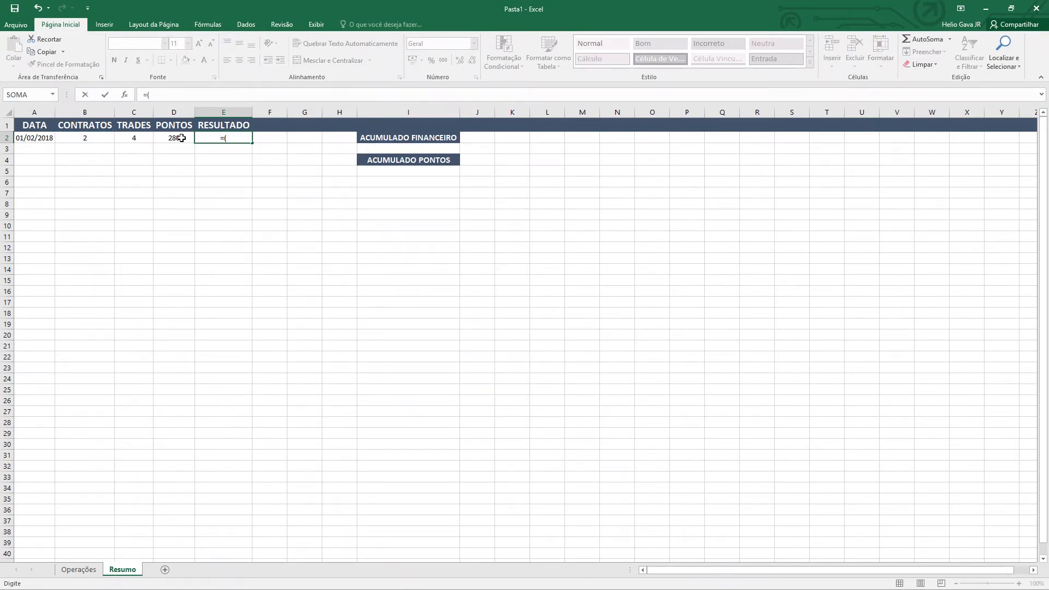
key(Left)
key(Left)
key(Left)
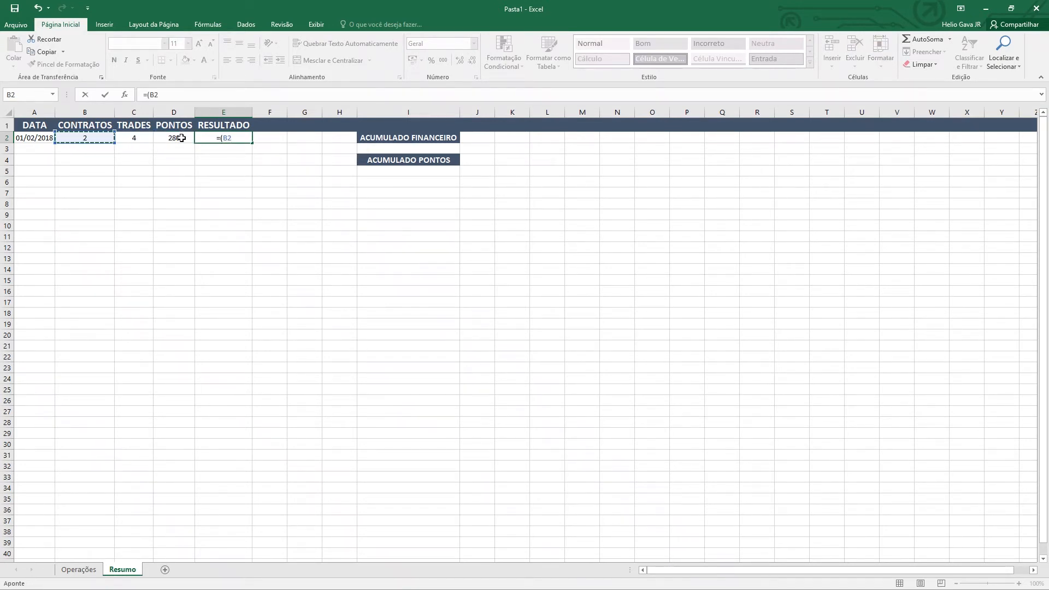
text(*)
text(0,2)
text()*)
click(181, 137)
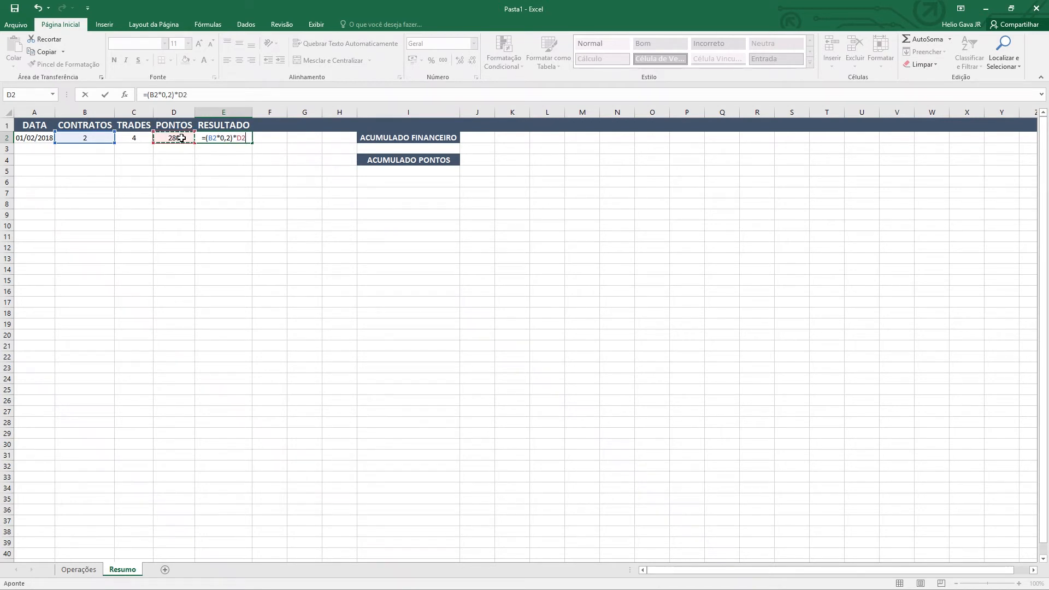
key(ctrl+Return)
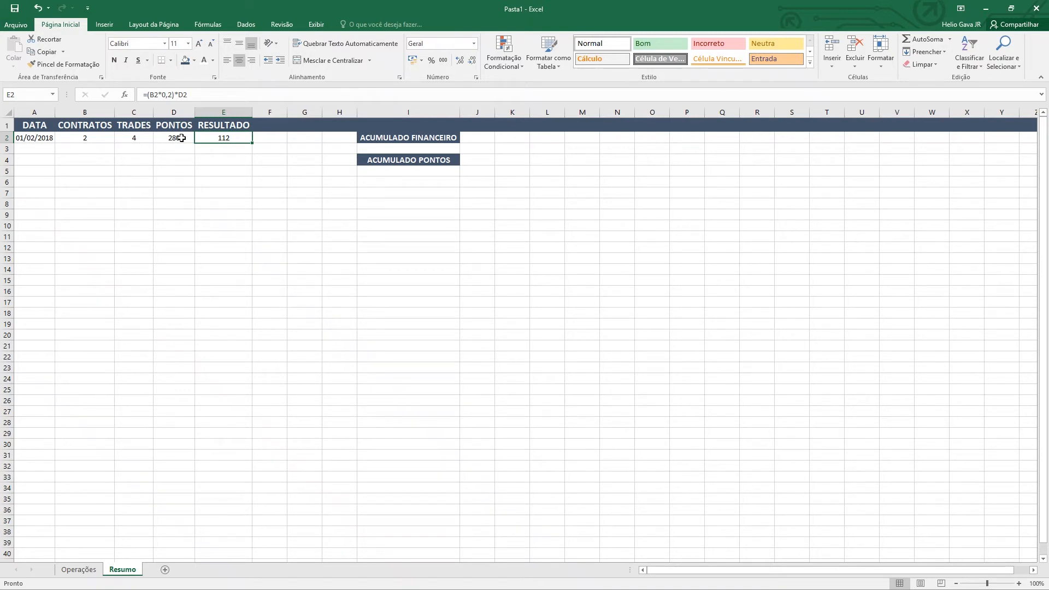
Total the RESULTADO column beside ACUMULADO FINANCEIRO by entering =SOMA(E2:E149) in cell J2
key(Right)
key(Right)
key(Right)
key(Right)
key(Right)
key(Right)
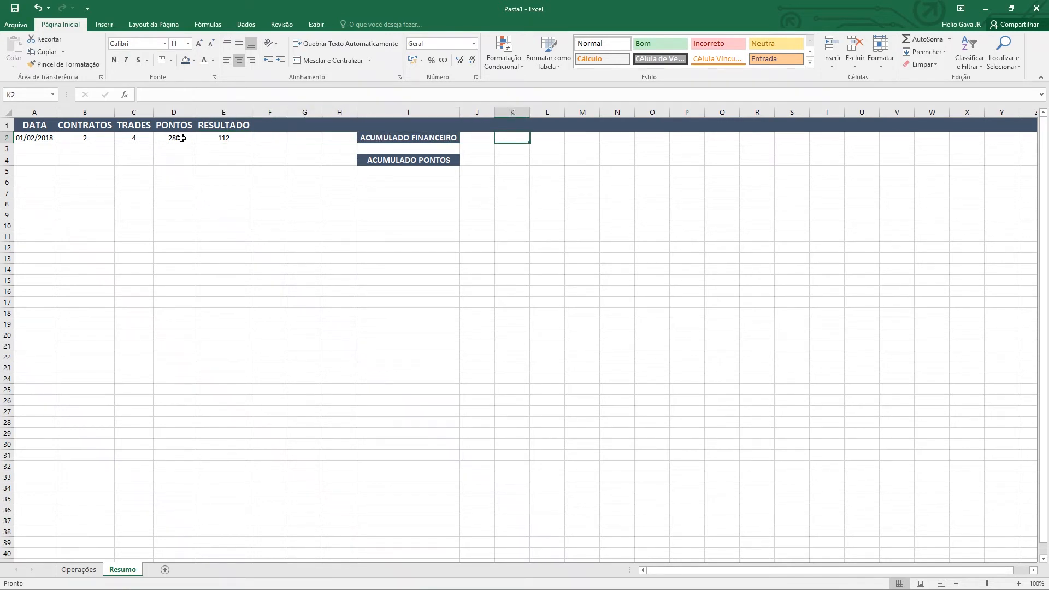
key(Left)
text(=soMA)
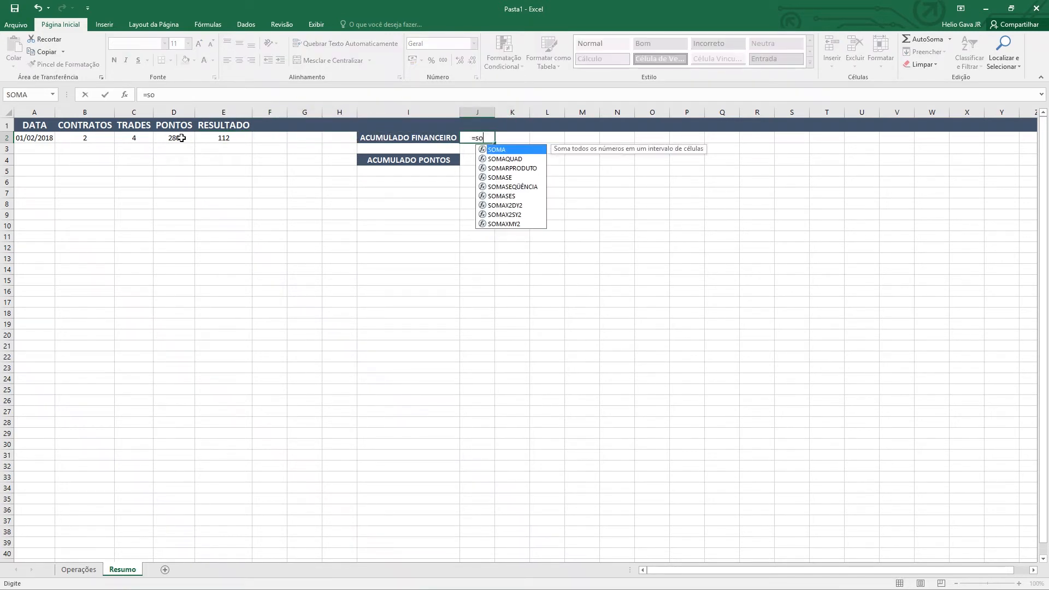
key(BackSpace)
key(BackSpace)
key(BackSpace)
key(BackSpace)
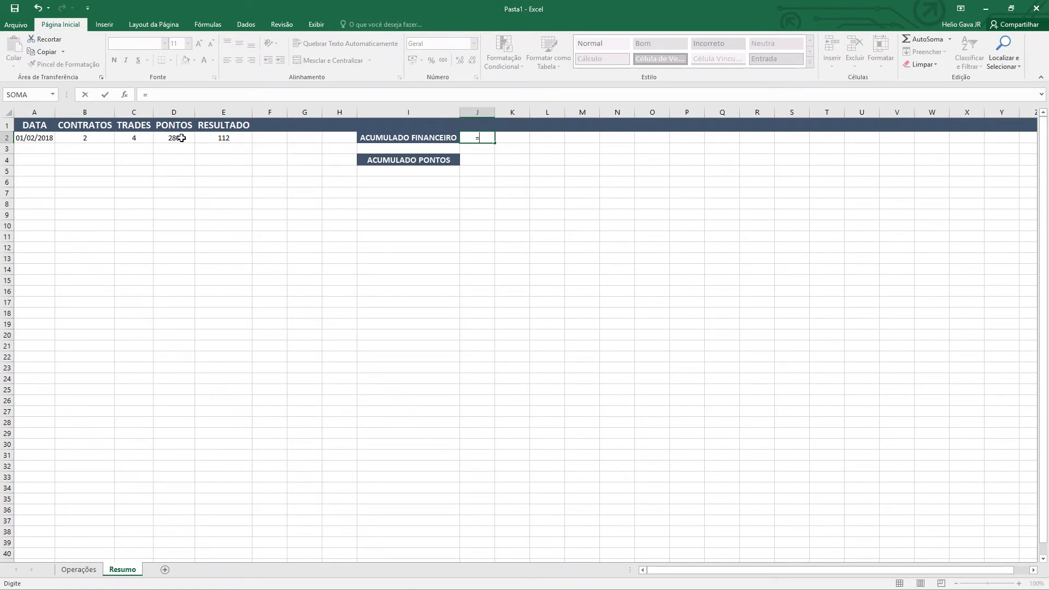
text(SO)
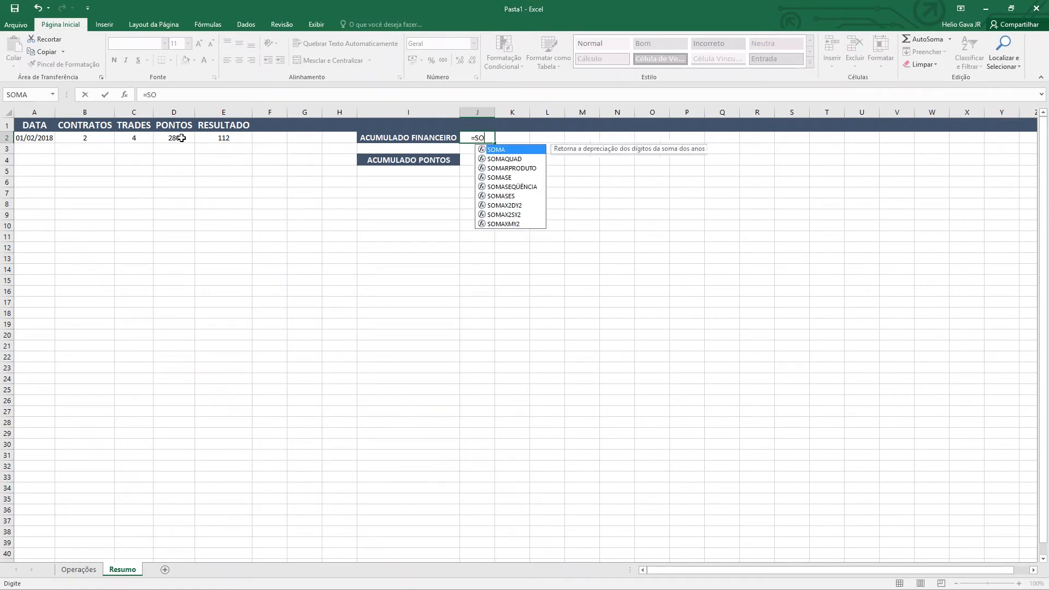
text(MA()
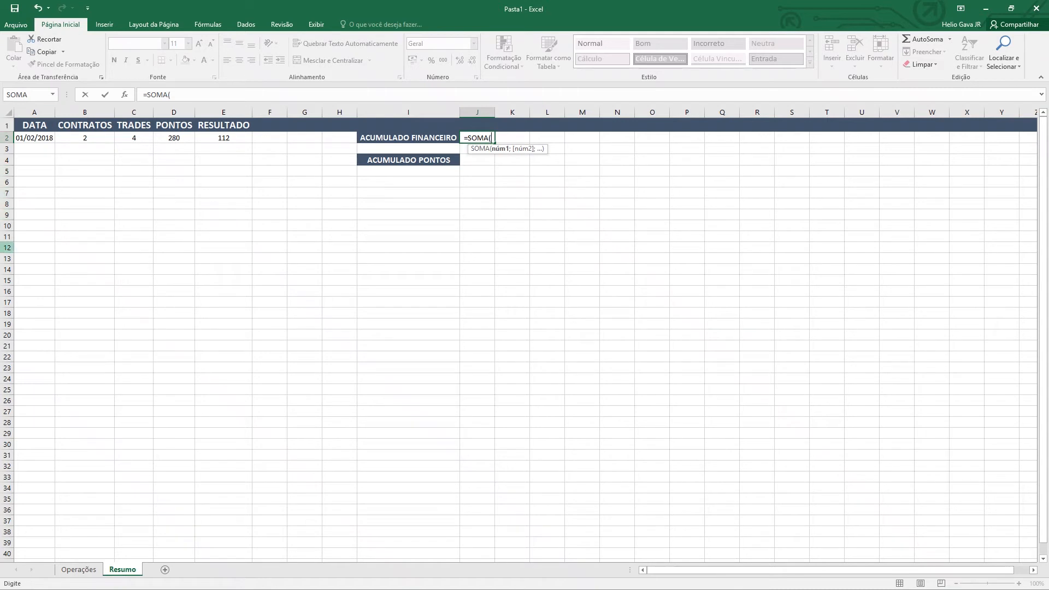
drag(229, 138, 256, 440)
key(Return)
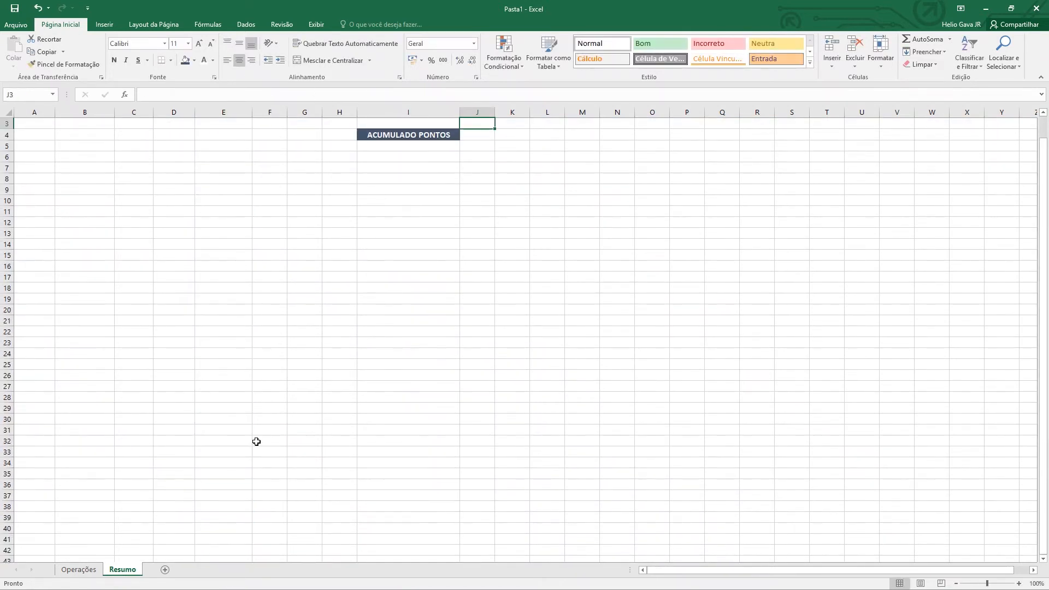
Total the PONTOS column beside ACUMULADO PONTOS by entering =SOMA(D2:D306) in cell J4
key(Up)
key(Down)
key(Down)
key(Down)
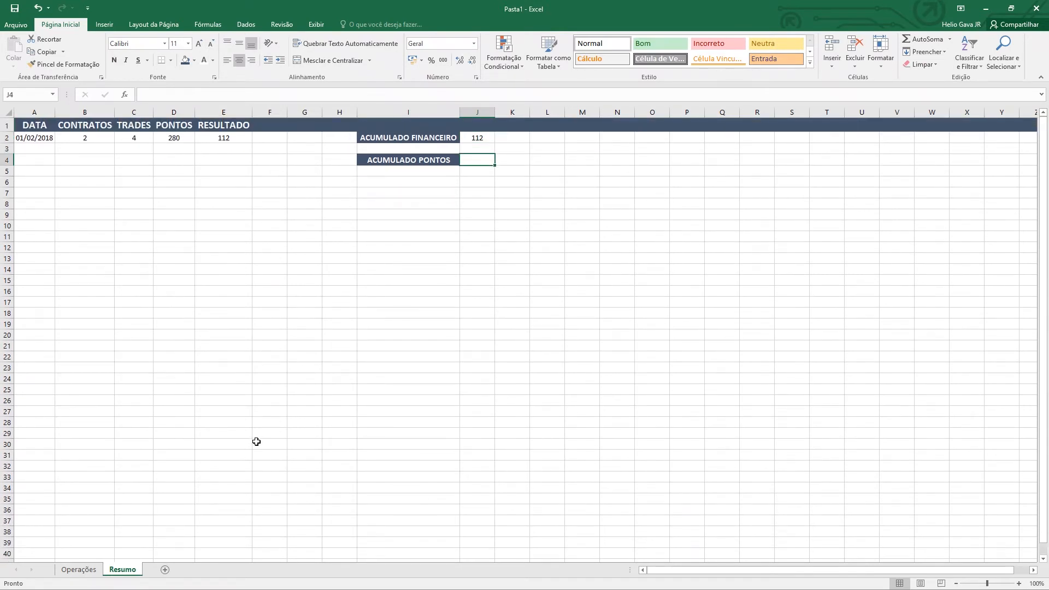
key(Up)
key(Up)
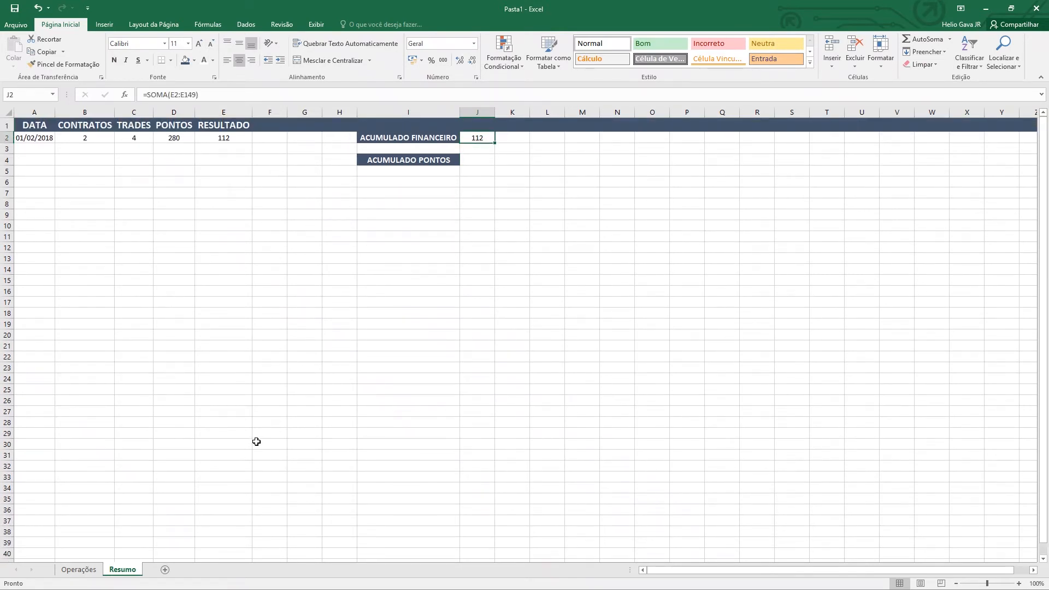
key(Down)
key(Down)
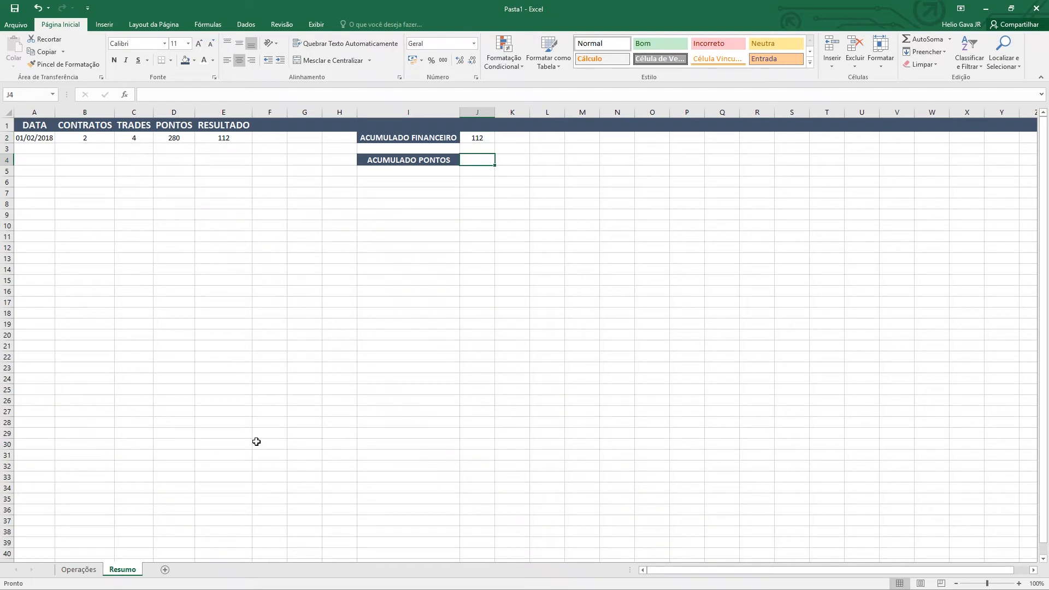
text(=SOMA()
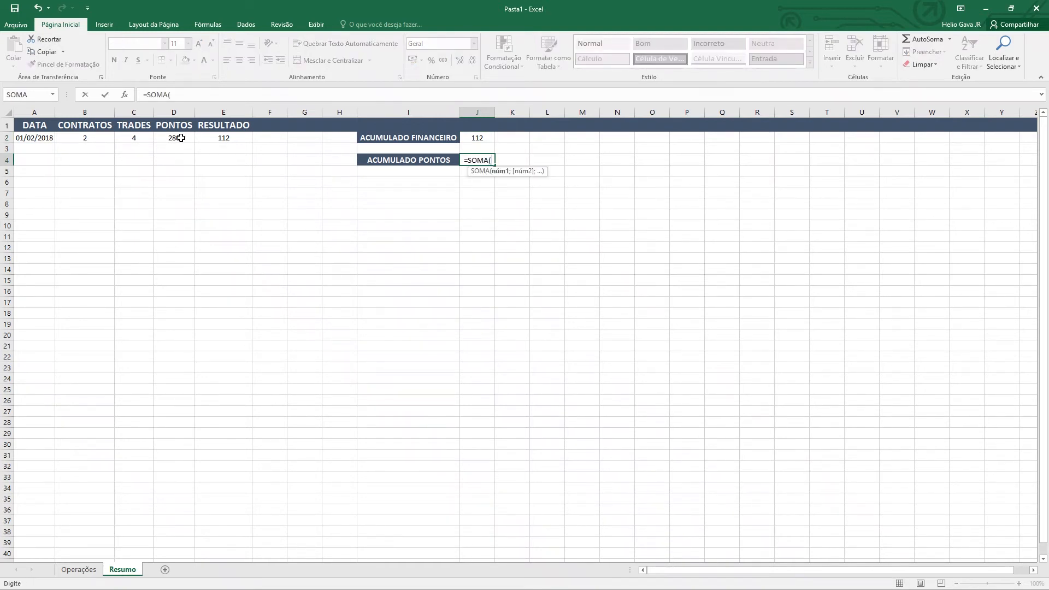
drag(180, 138, 171, 587)
key(Up)
key(Up)
key(Up)
key(Up)
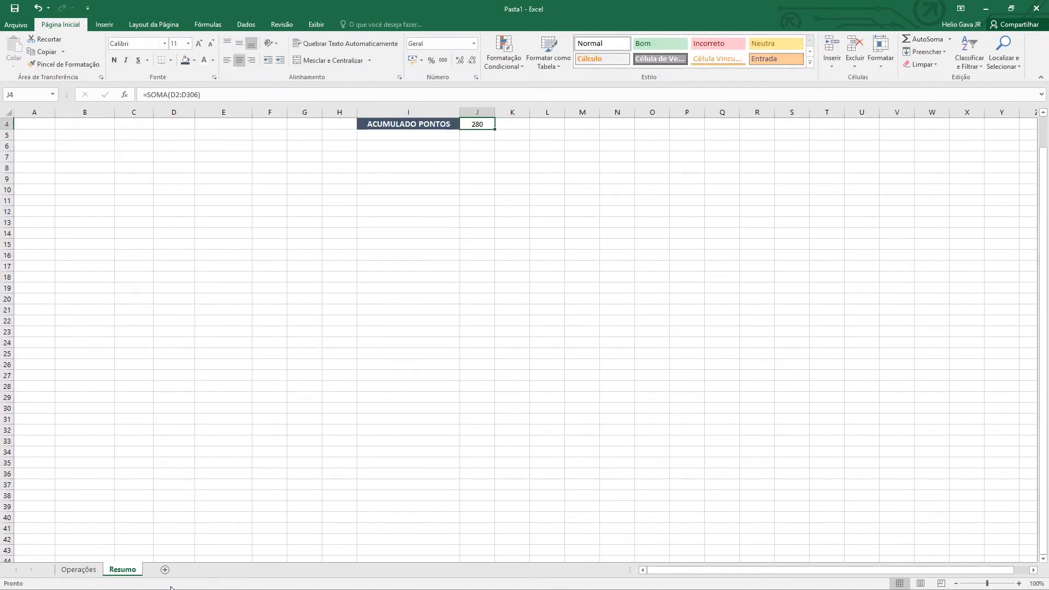
Replace the PONTOS value in D2 with =SOMA(Operações!I2:I5) to sum the day's points from the Operações sheet
key(Down)
key(Left)
key(Left)
key(Left)
key(Left)
key(Left)
key(Left)
key(Left)
key(Left)
key(Left)
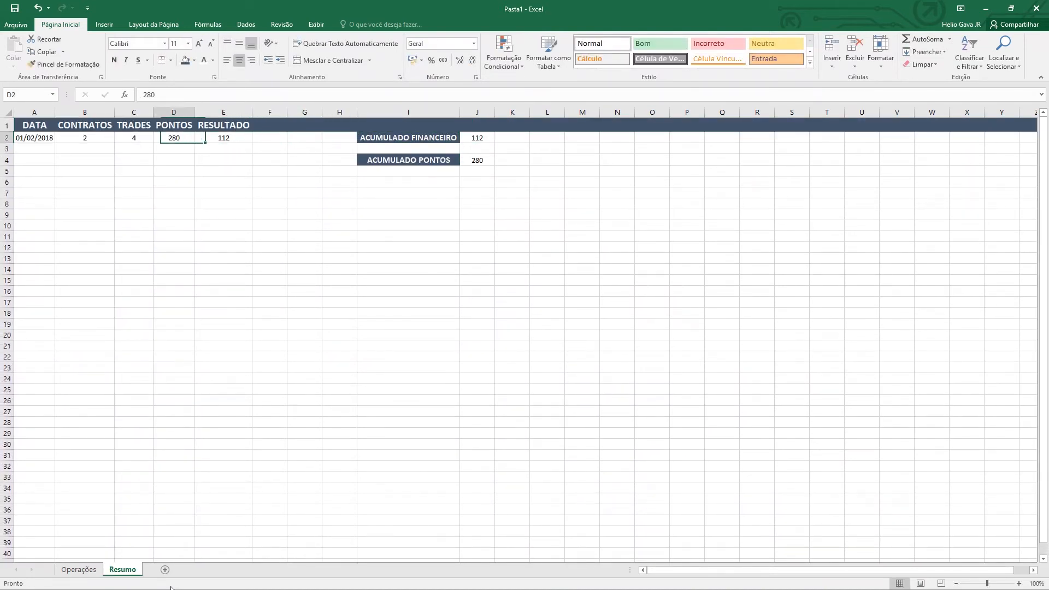
key(Right)
key(Right)
key(Right)
key(Down)
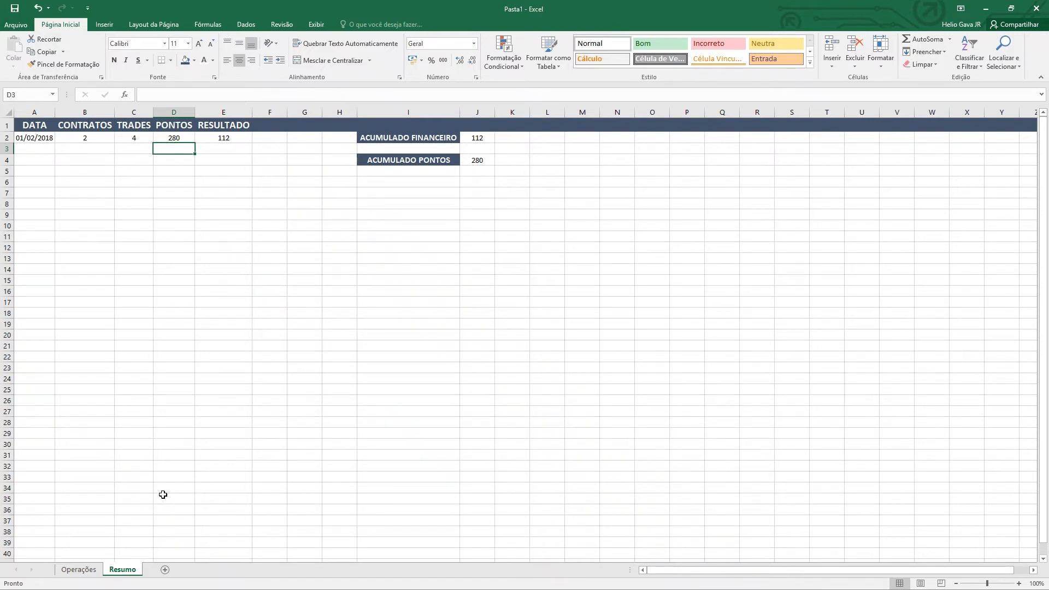
key(Up)
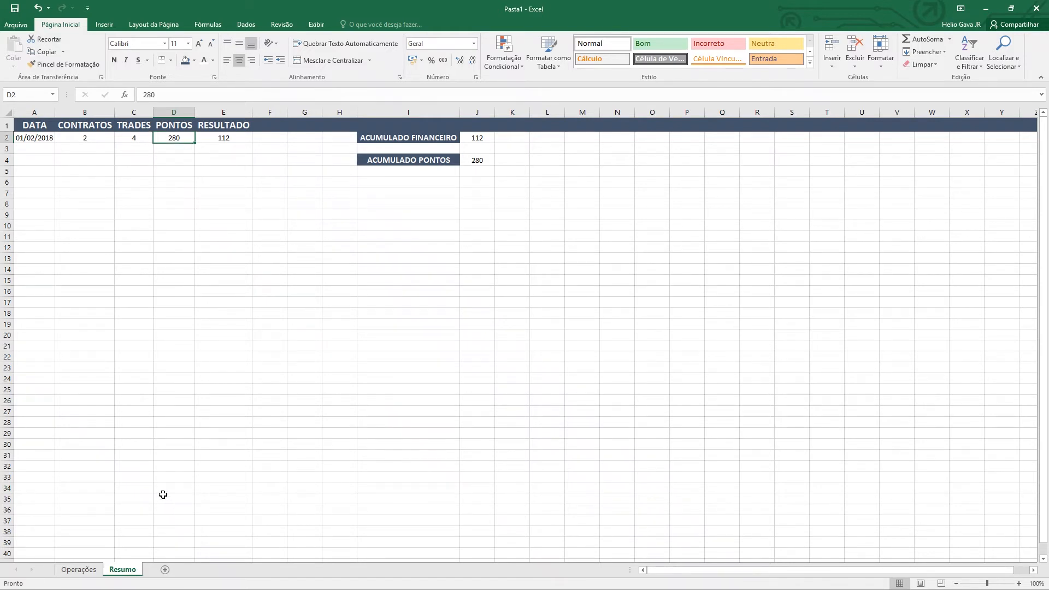
text(=SOMA)
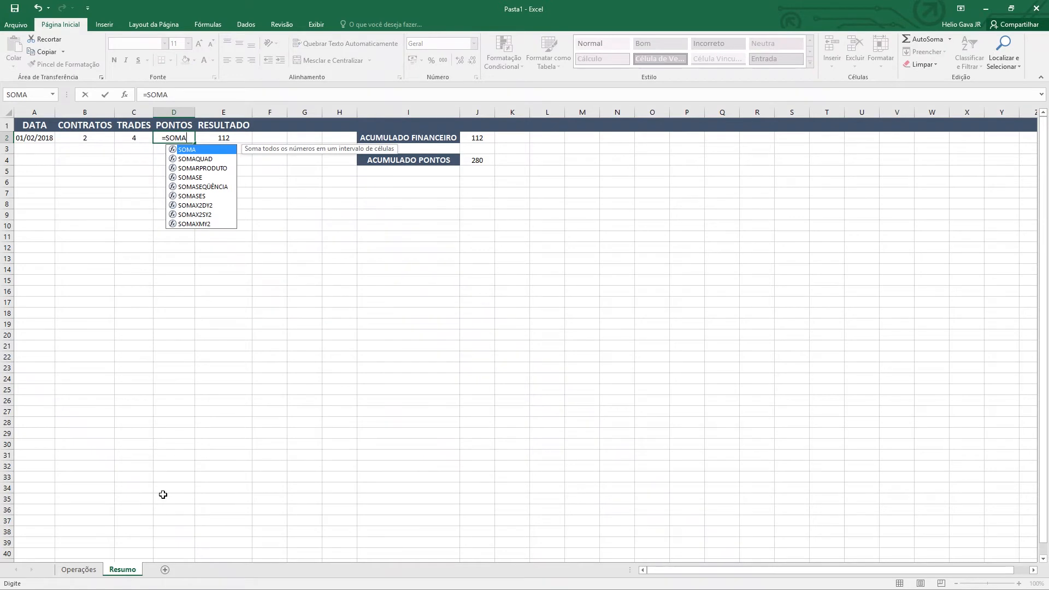
text(()
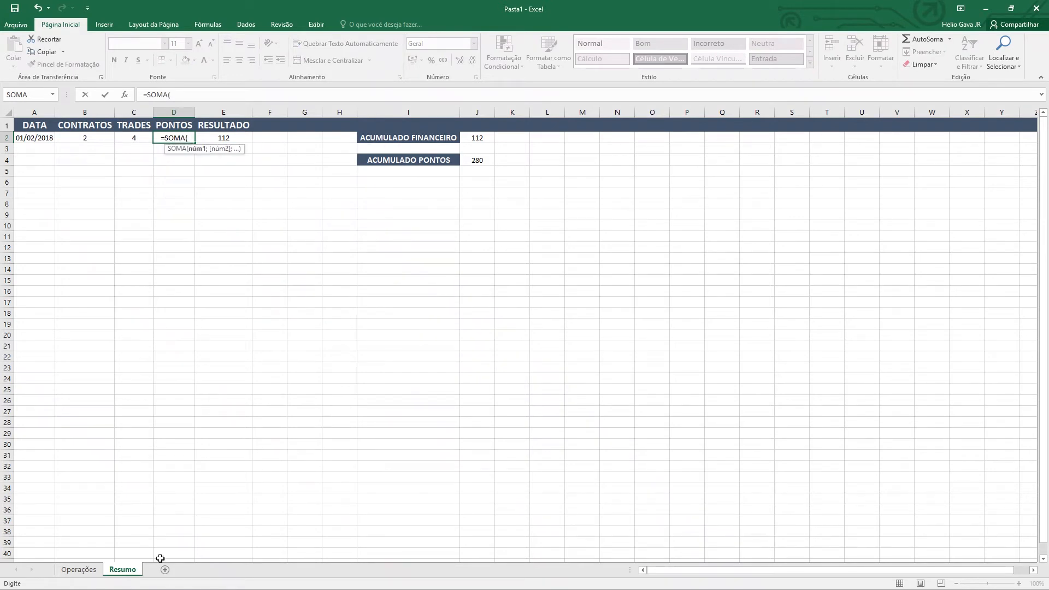
click(79, 570)
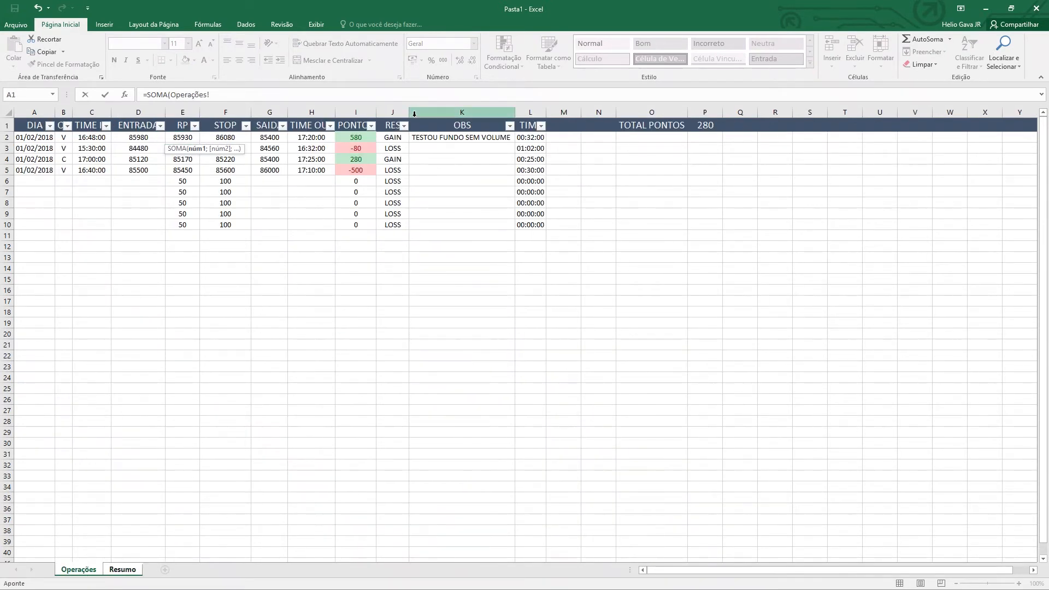
drag(365, 137, 361, 173)
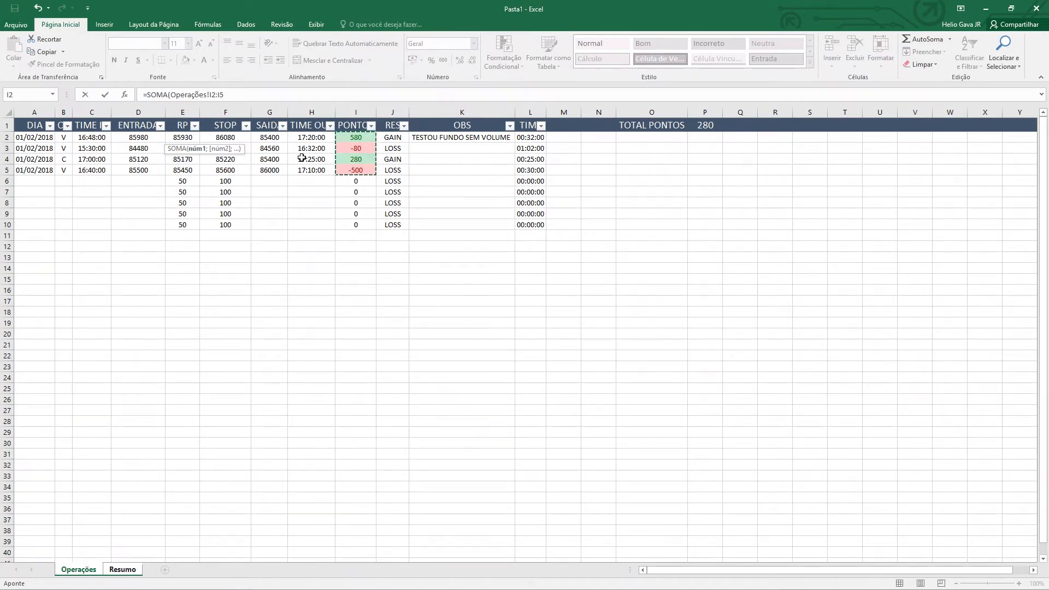
key(Return)
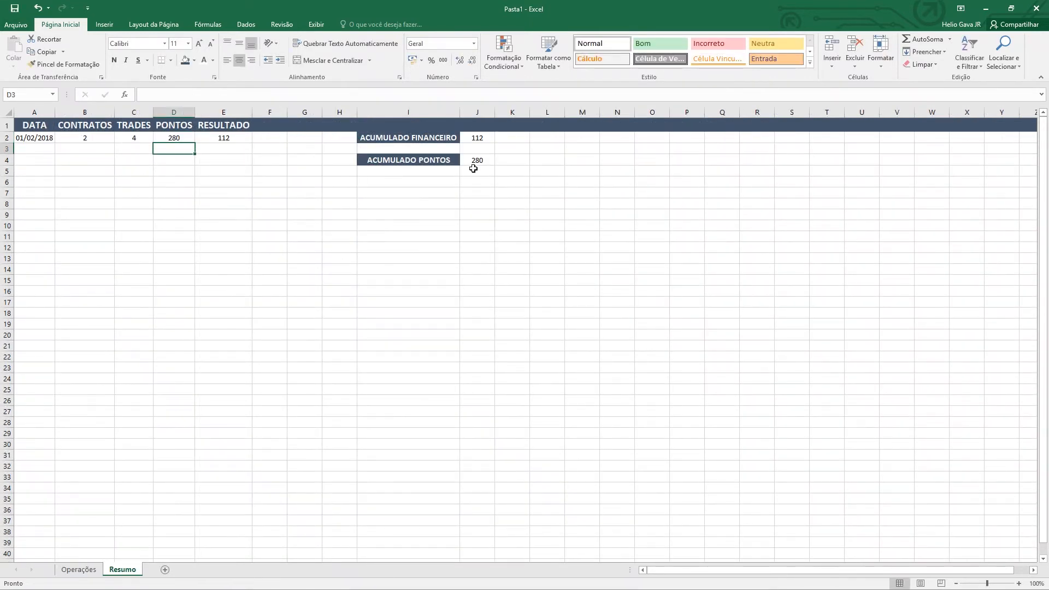
key(Up)
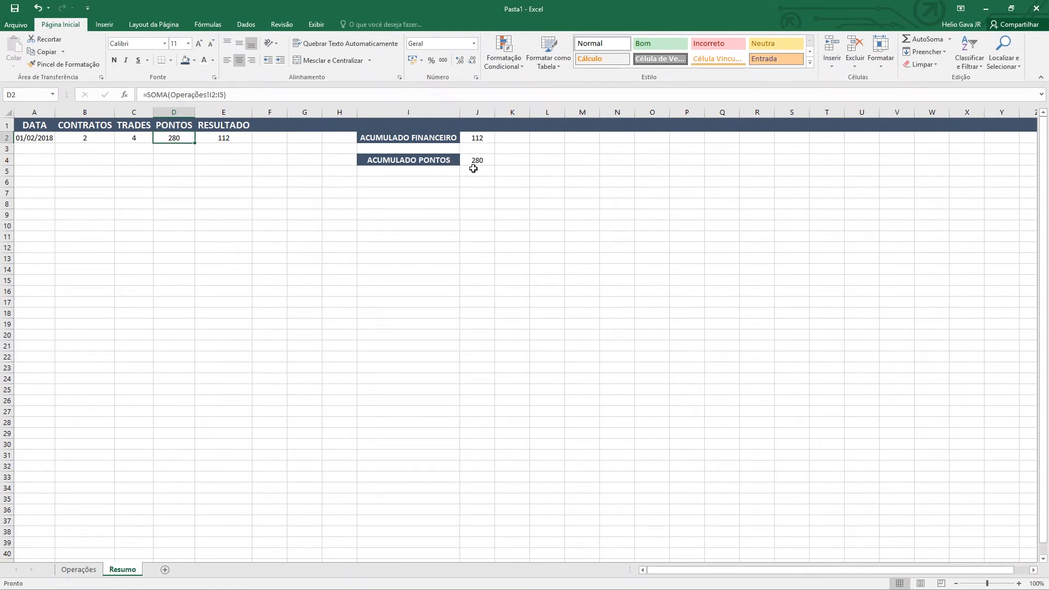
Enter the label 3 CONTRATOS in cell I7, below the accumulated totals
key(Down)
key(Down)
key(Down)
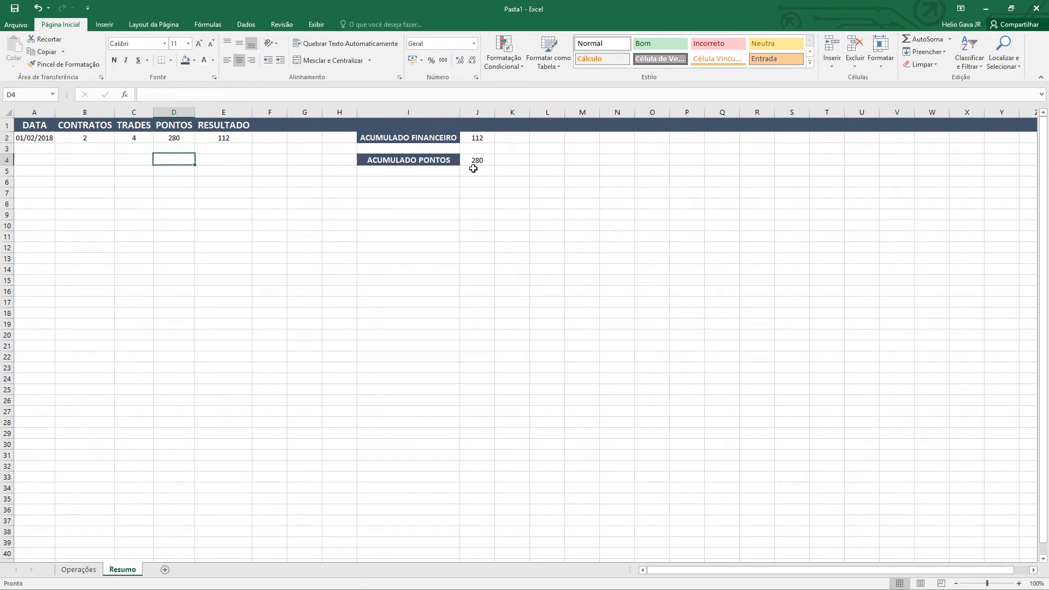
key(Right)
key(Right)
key(Right)
key(Right)
key(Down)
key(Right)
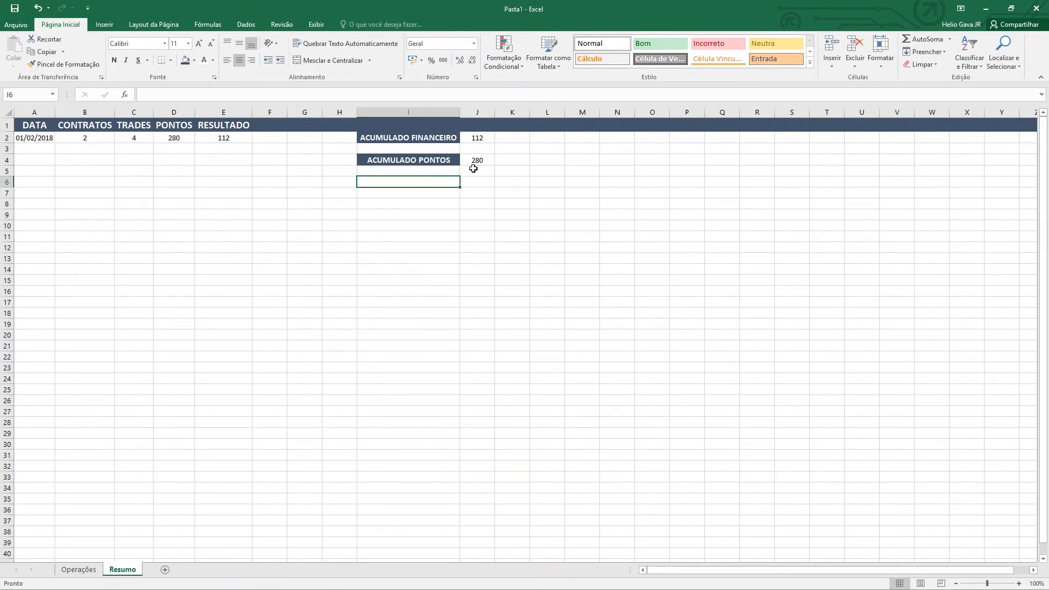
key(Down)
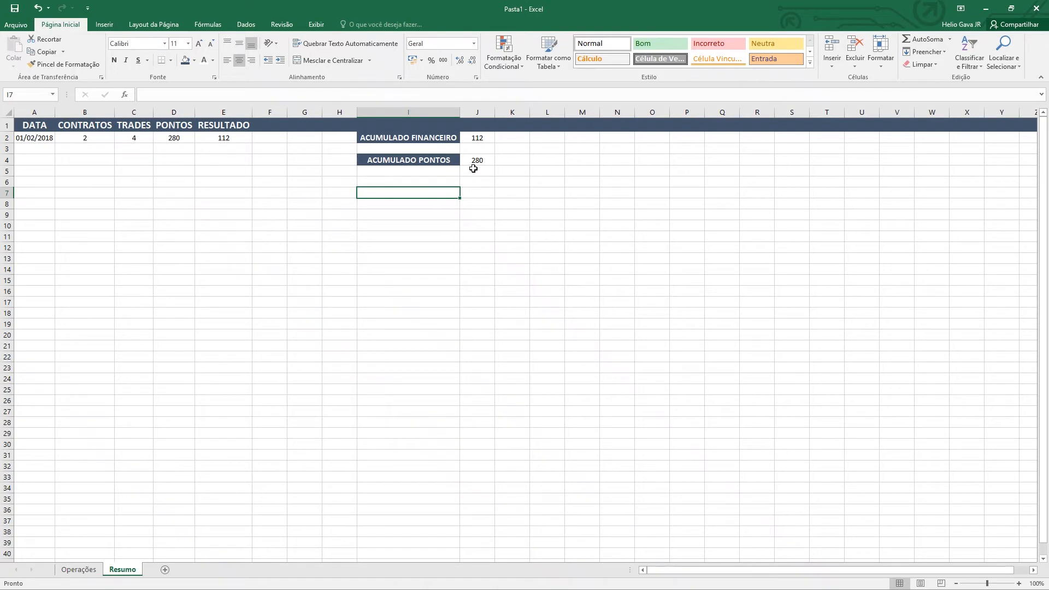
text(3 CONTRATOS)
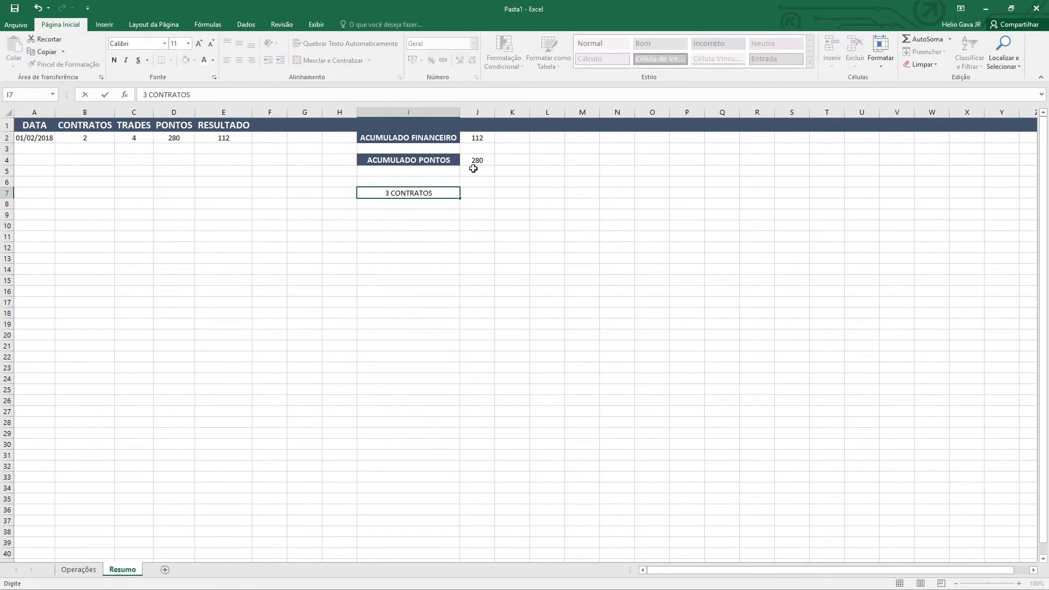
key(Return)
Fill the 3 CONTRATOS label down to I14 as a series ending at 10 CONTRATOS
key(Up)
key(Down)
key(Up)
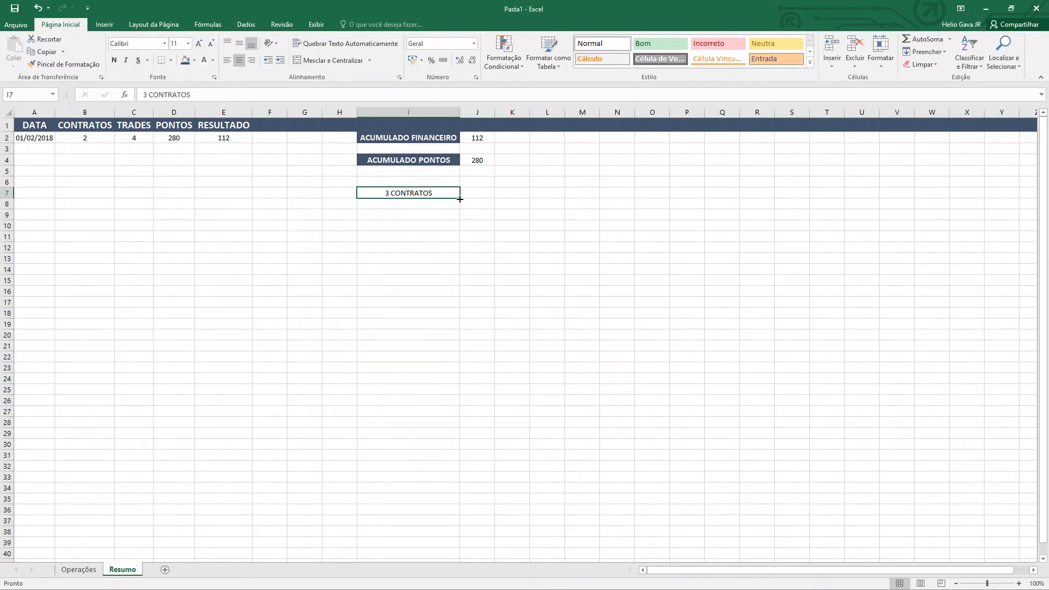
drag(460, 197, 442, 276)
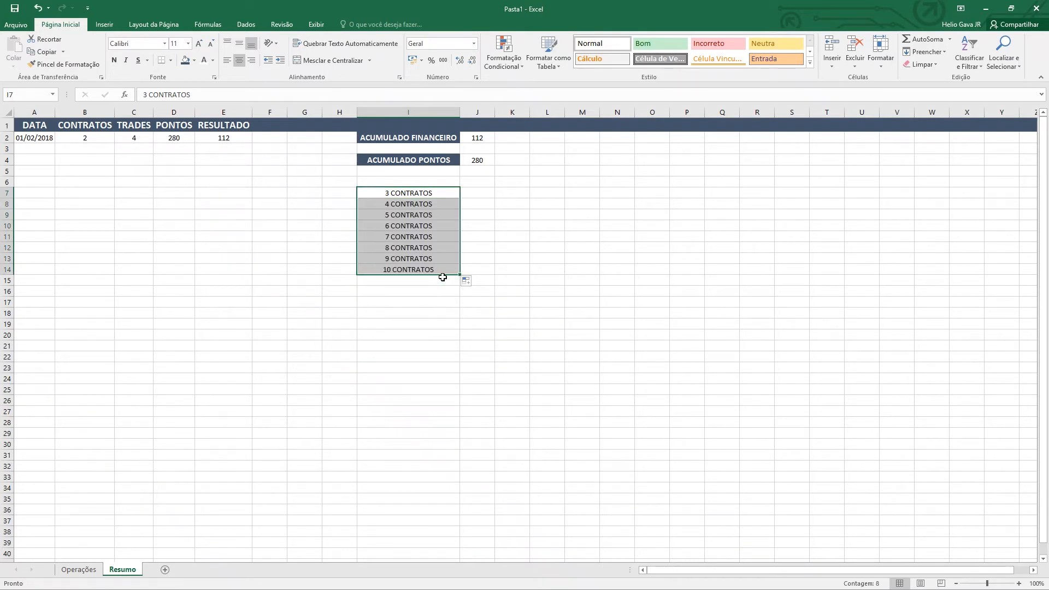
Enter 1250 in cell J7 as the points target for 3 CONTRATOS
click(477, 194)
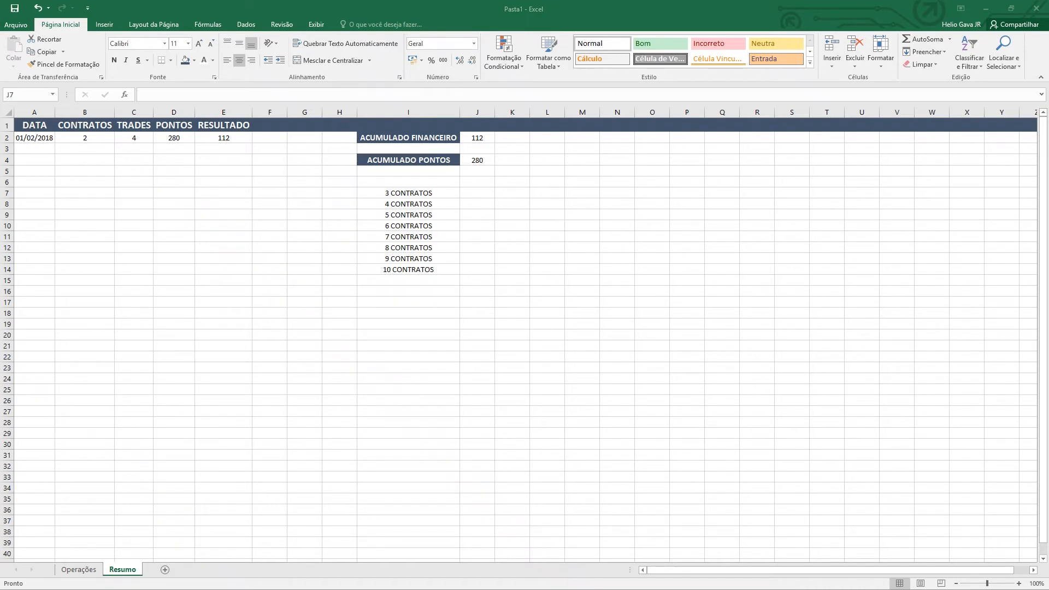
click(473, 194)
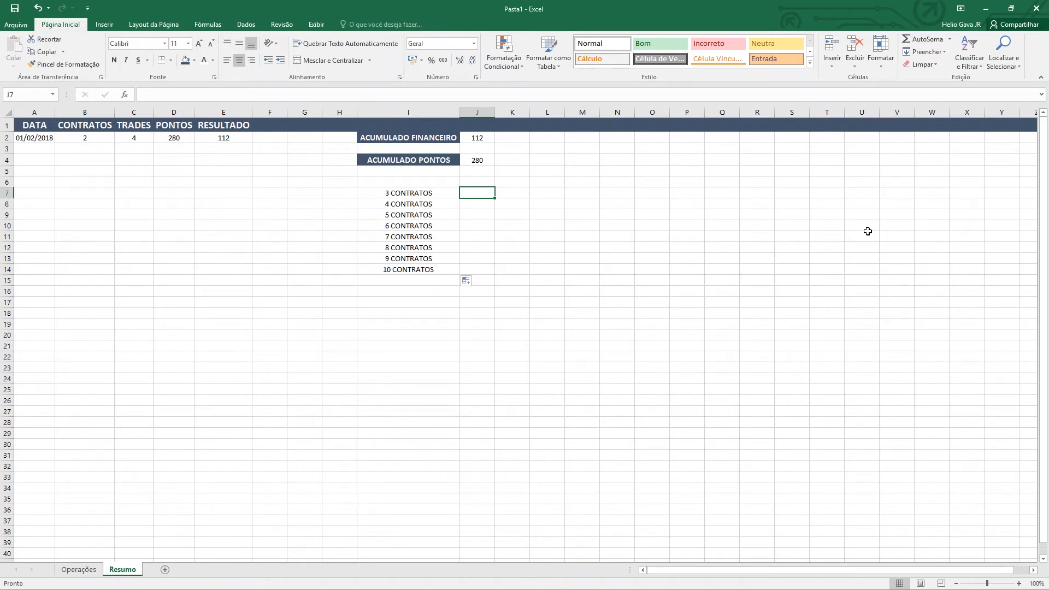
text(1250)
key(Return)
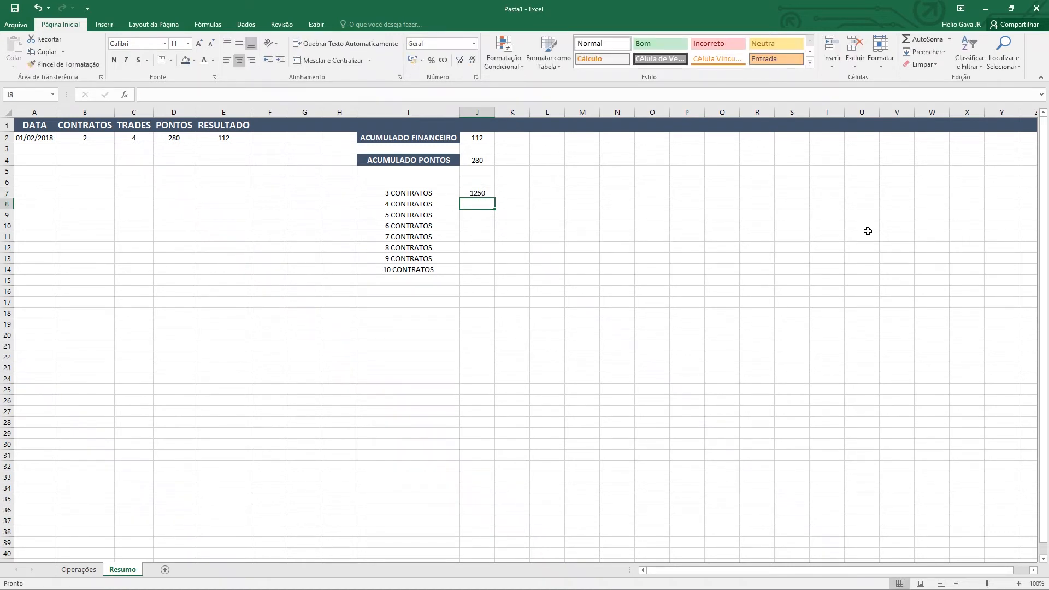
Add the heading ALVO in cell J6, above the points target
key(Up)
key(Up)
text(ponto)
key(BackSpace)
key(BackSpace)
key(BackSpace)
key(BackSpace)
key(BackSpace)
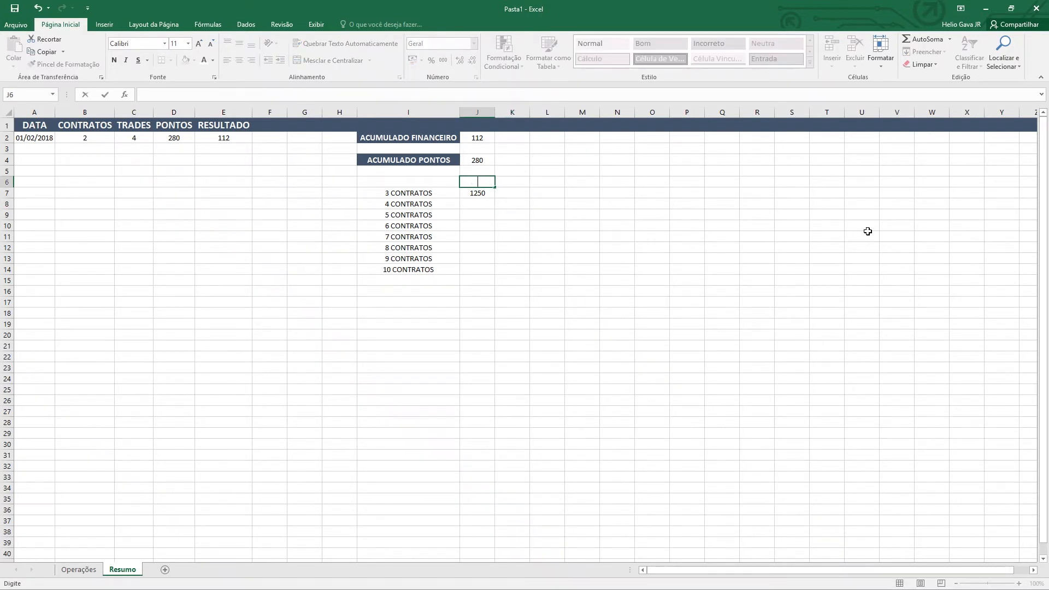
text(ALVO)
key(Tab)
Add the heading FALTANTES in cell K6 and autofit column K to its text
text(fALTANT)
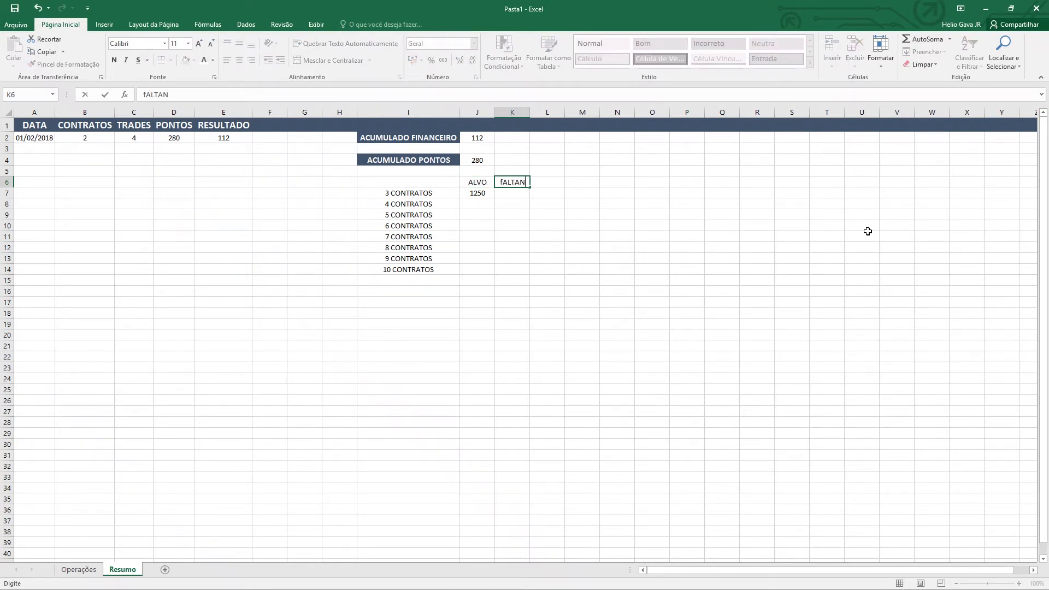
key(BackSpace)
key(BackSpace)
key(BackSpace)
key(BackSpace)
key(BackSpace)
key(BackSpace)
key(BackSpace)
text(FALTANTES)
key(Return)
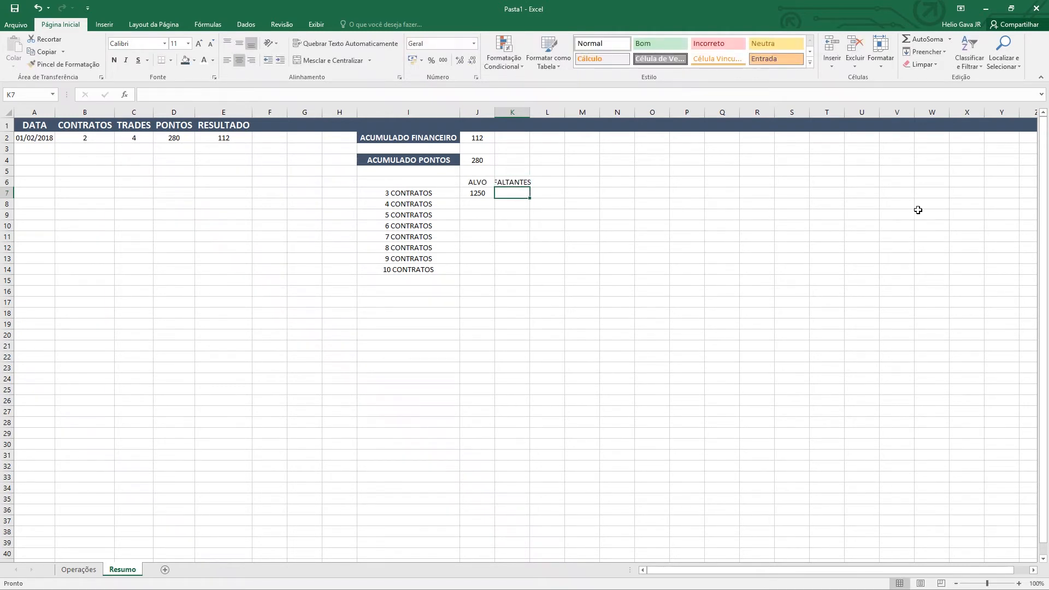
double_click(530, 113)
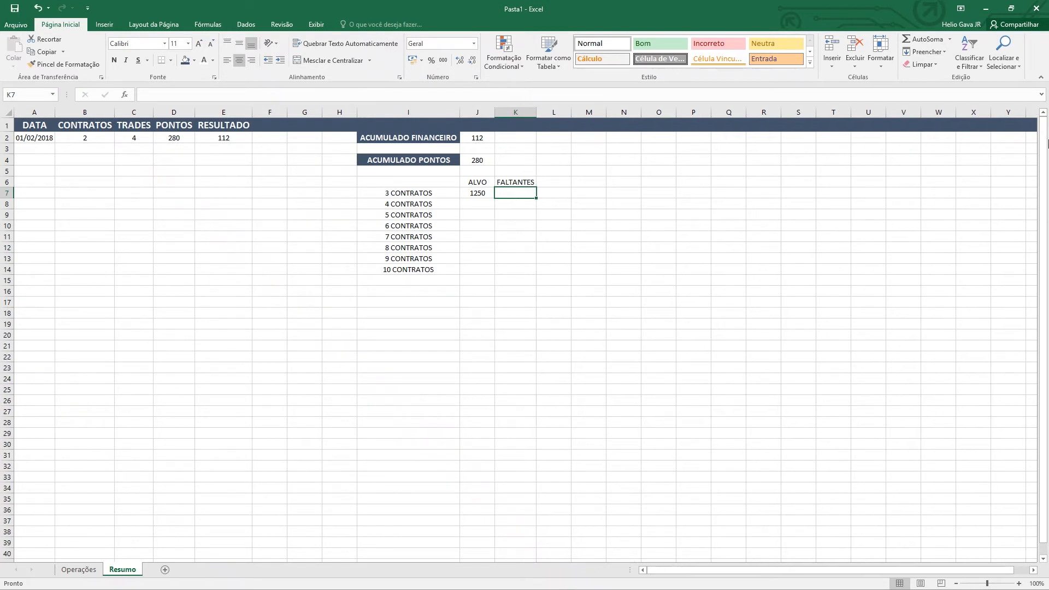
Calculate the missing points for 3 CONTRATOS in K7 with the formula =J7-J4
text(=)
key(Left)
text(-)
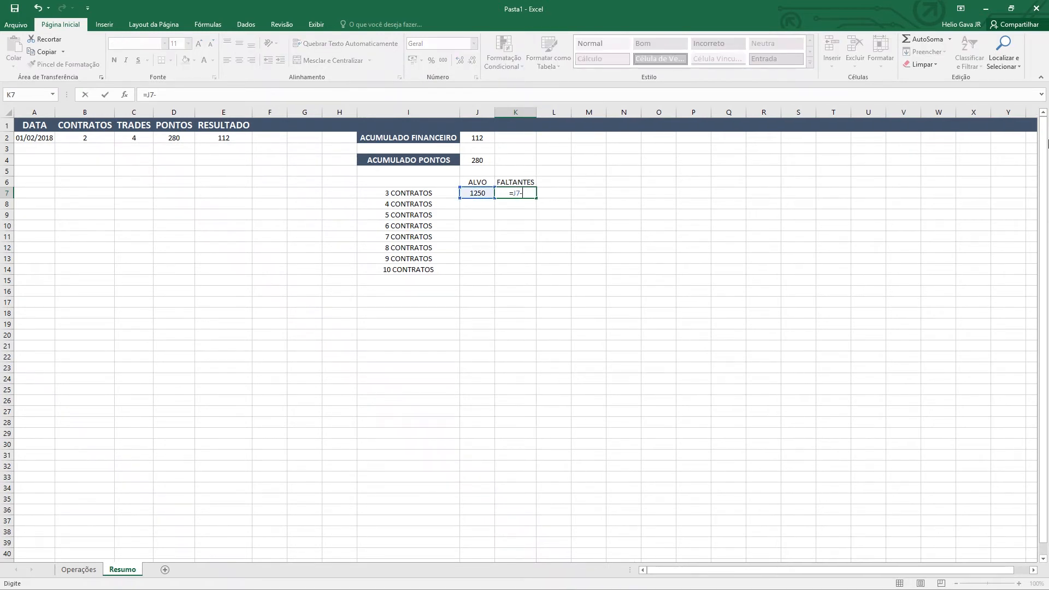
key(Up)
key(Up)
key(Left)
key(Up)
key(Return)
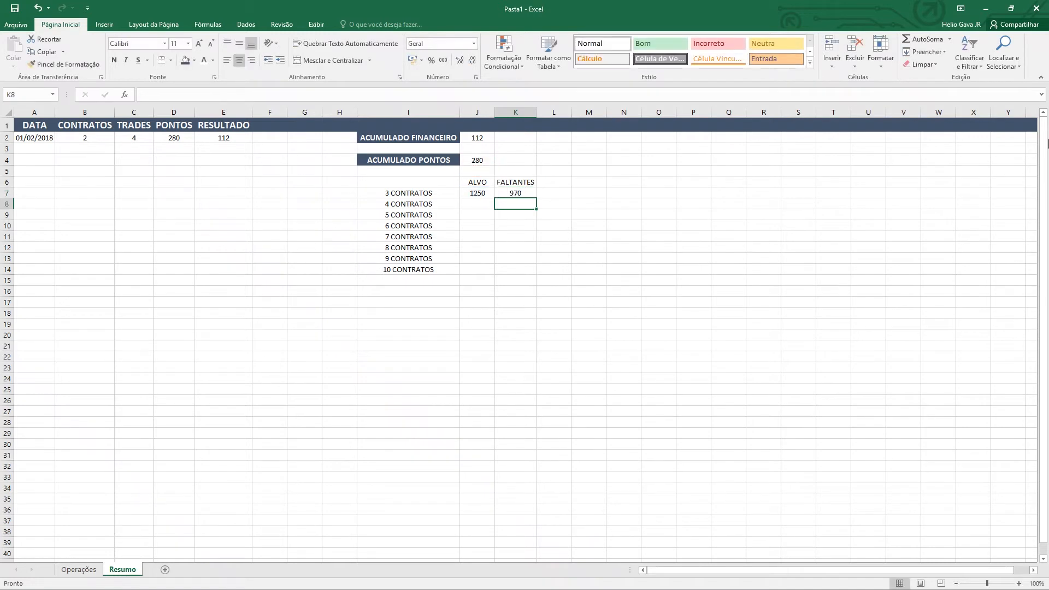
Review the accumulated points formula in J4 and the missing points formula in K7
key(Up)
key(Left)
key(Left)
key(Up)
key(Up)
key(Right)
key(Up)
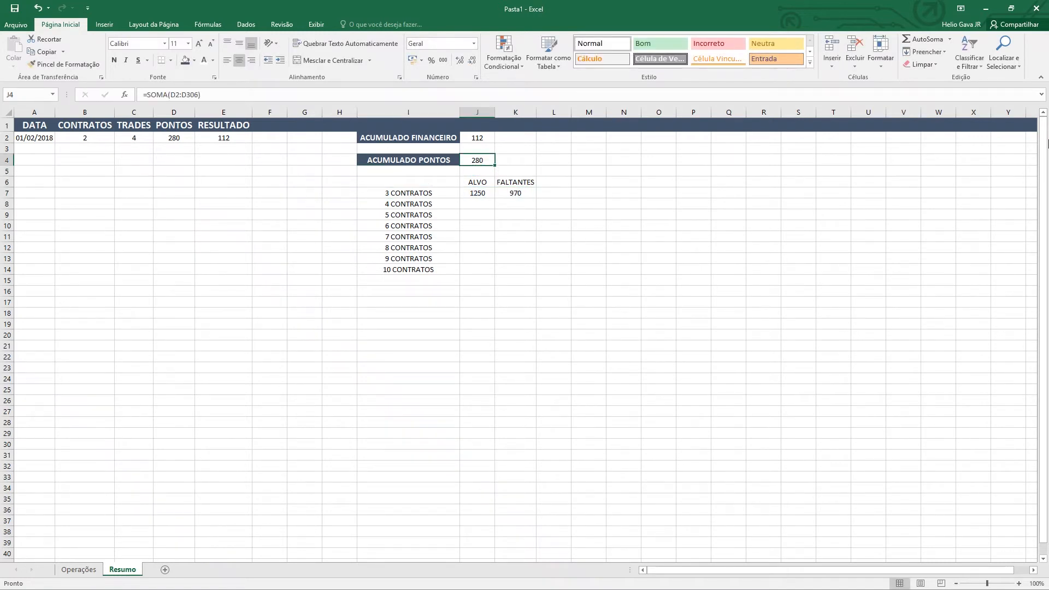
key(Down)
key(Down)
key(Down)
key(Right)
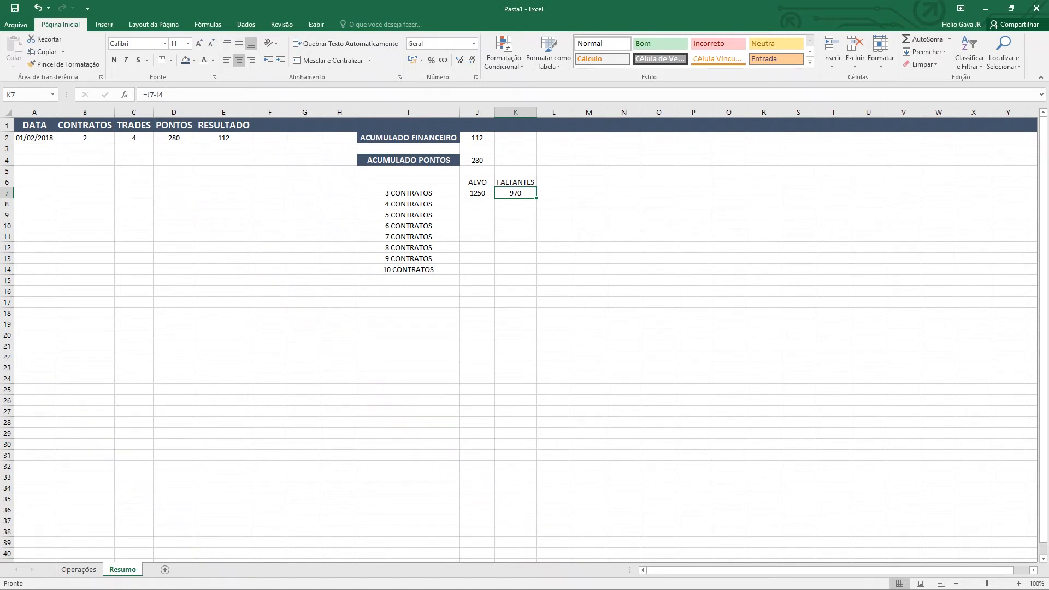
key(alt+Tab)
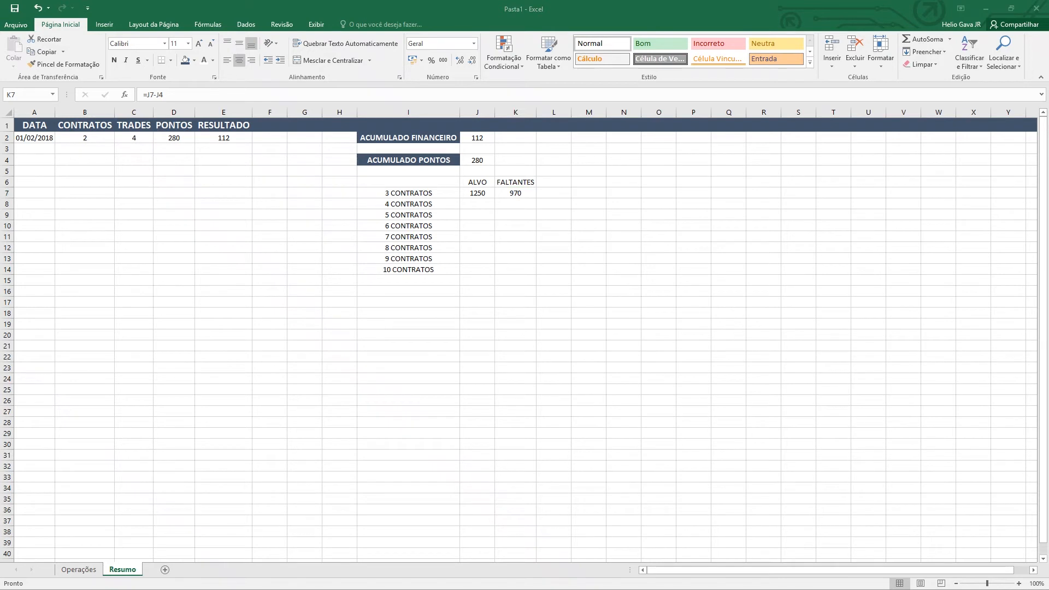
key(alt+Tab)
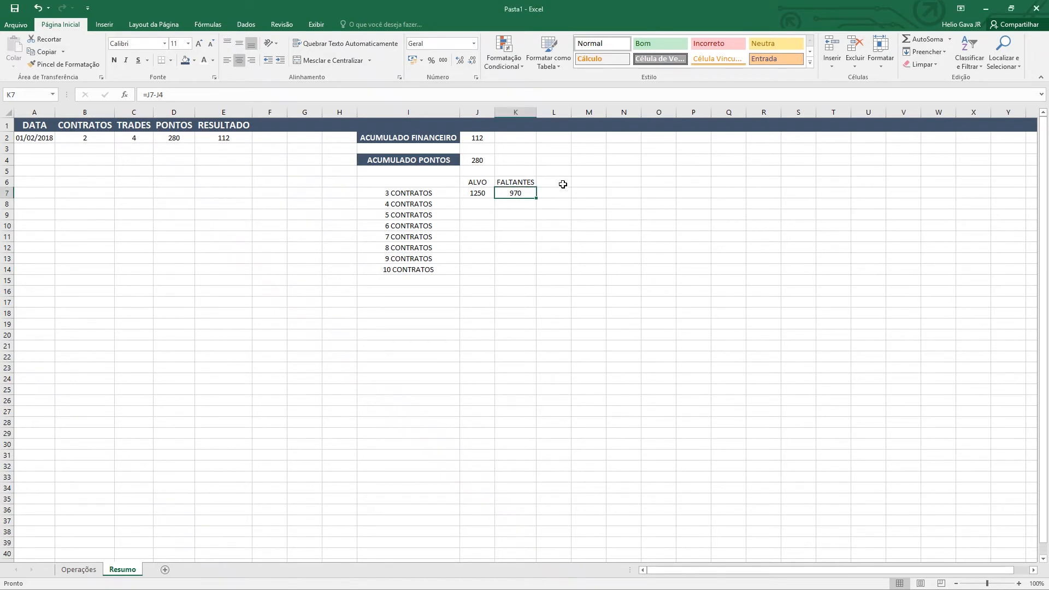
Add the heading DIAS in cell L6, beside FALTANTES
key(Up)
key(Right)
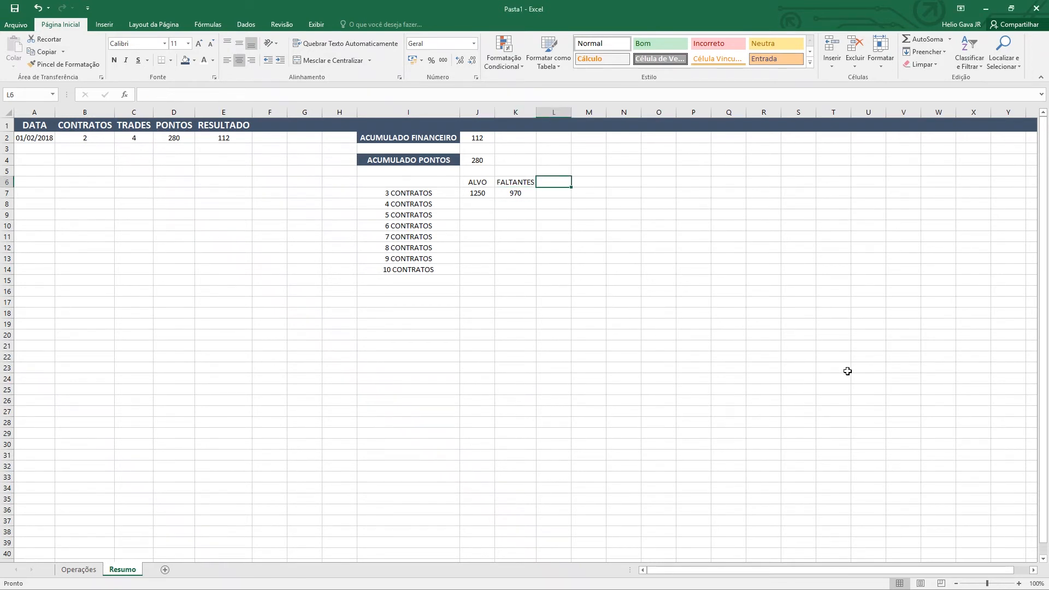
text(diAS)
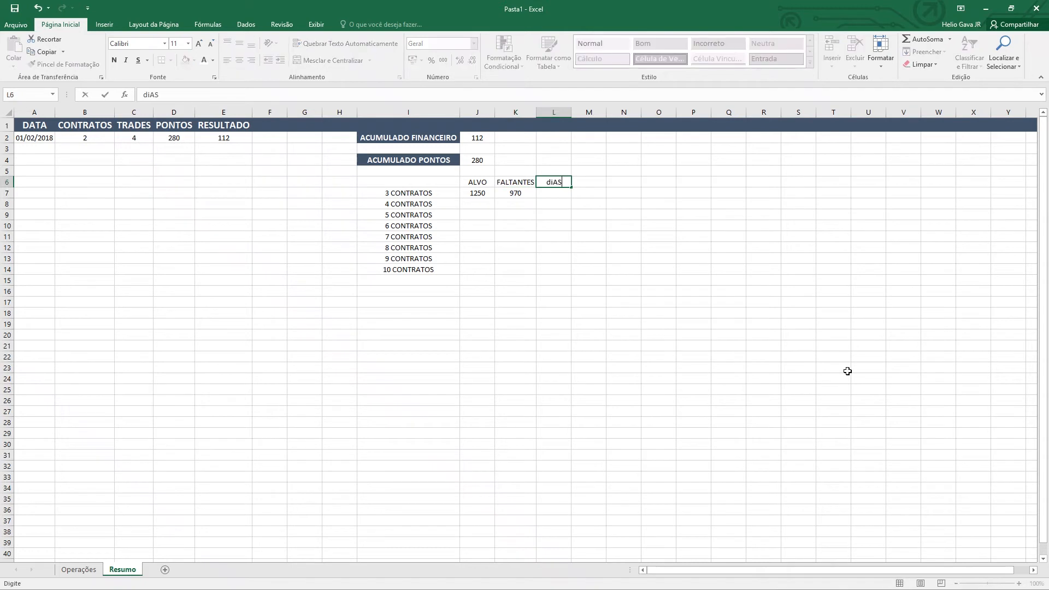
key(BackSpace)
key(BackSpace)
key(BackSpace)
key(BackSpace)
text(DIAS)
key(Return)
Insert today's date in cell M4 with the formula =HOJE()
key(Up)
key(Up)
key(Right)
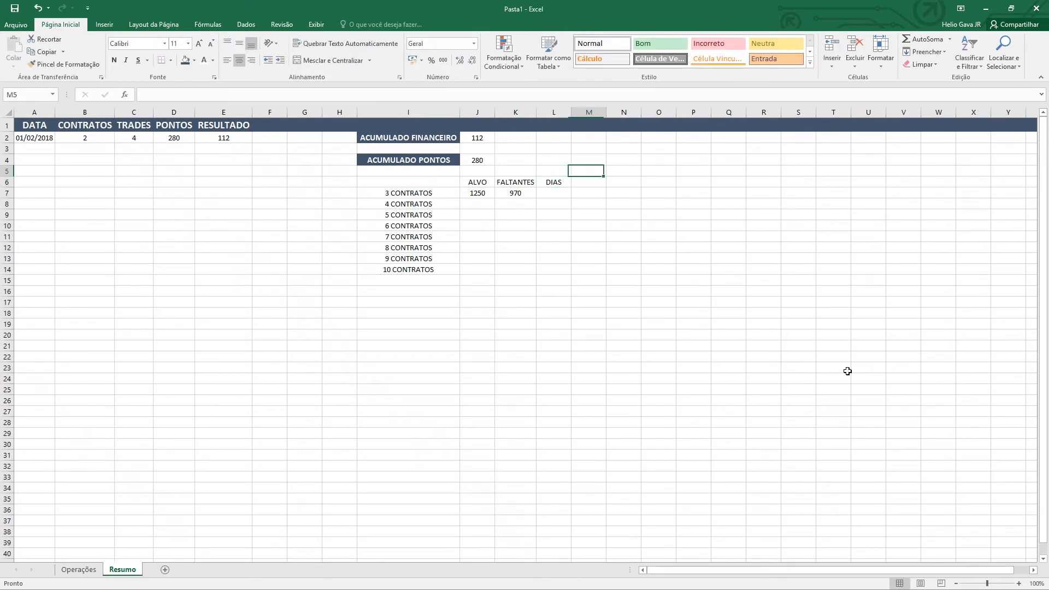
key(Up)
text(=)
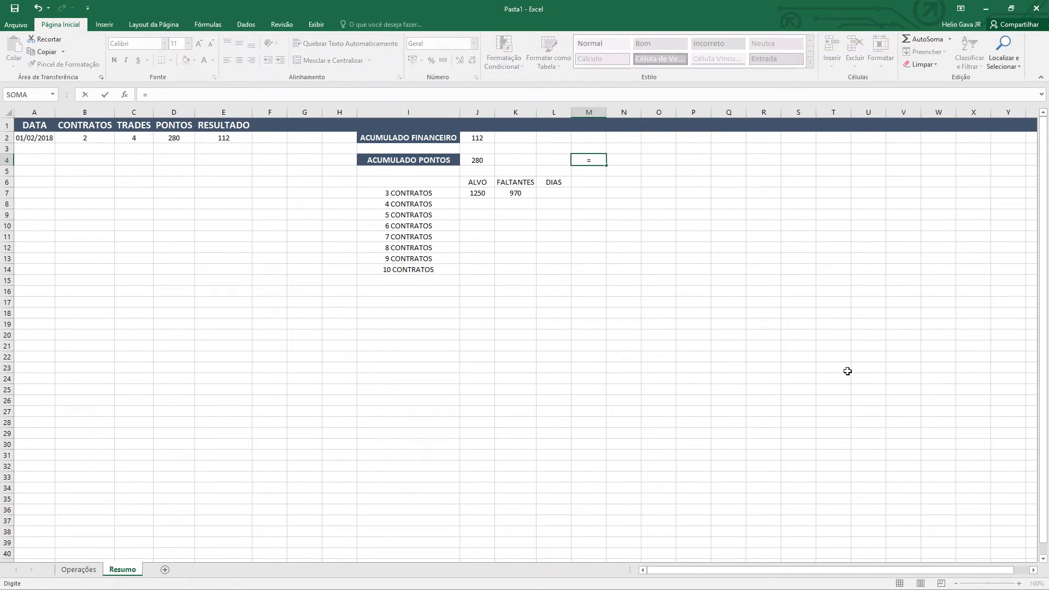
text(HOJE)
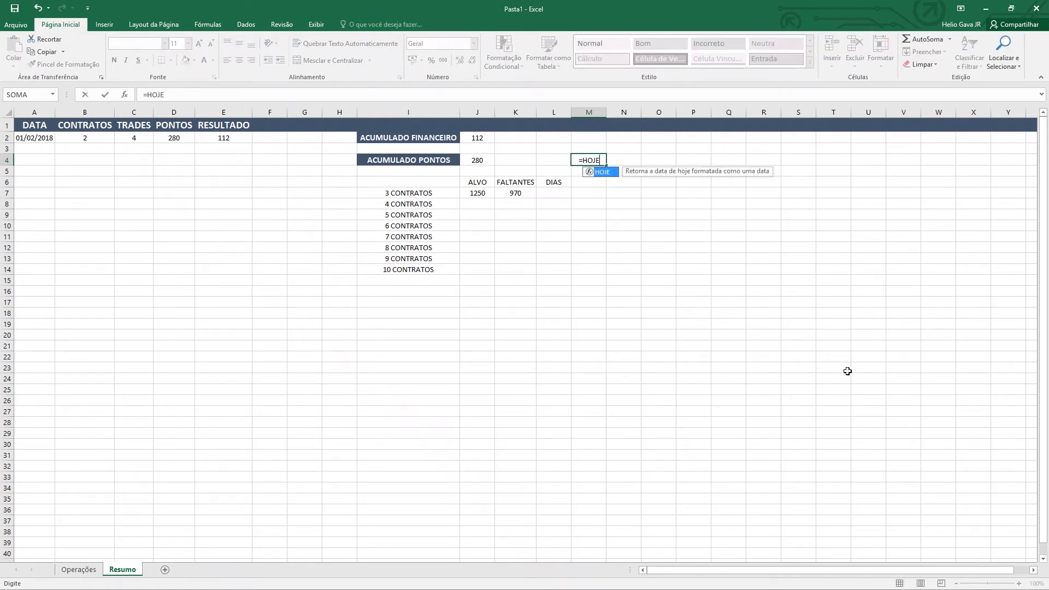
text(())
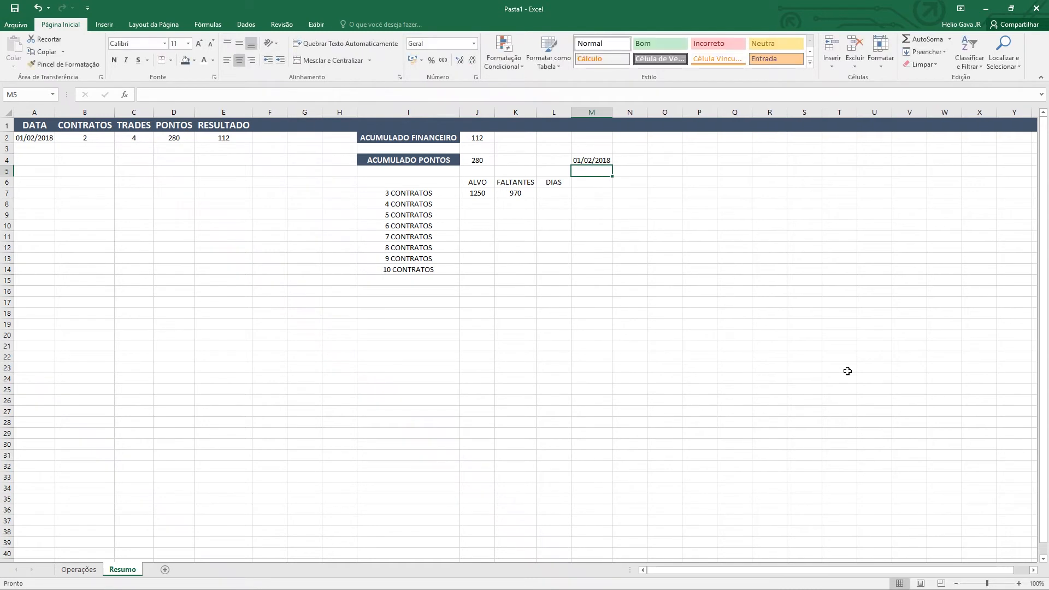
key(Down)
key(Down)
key(Left)
key(Down)
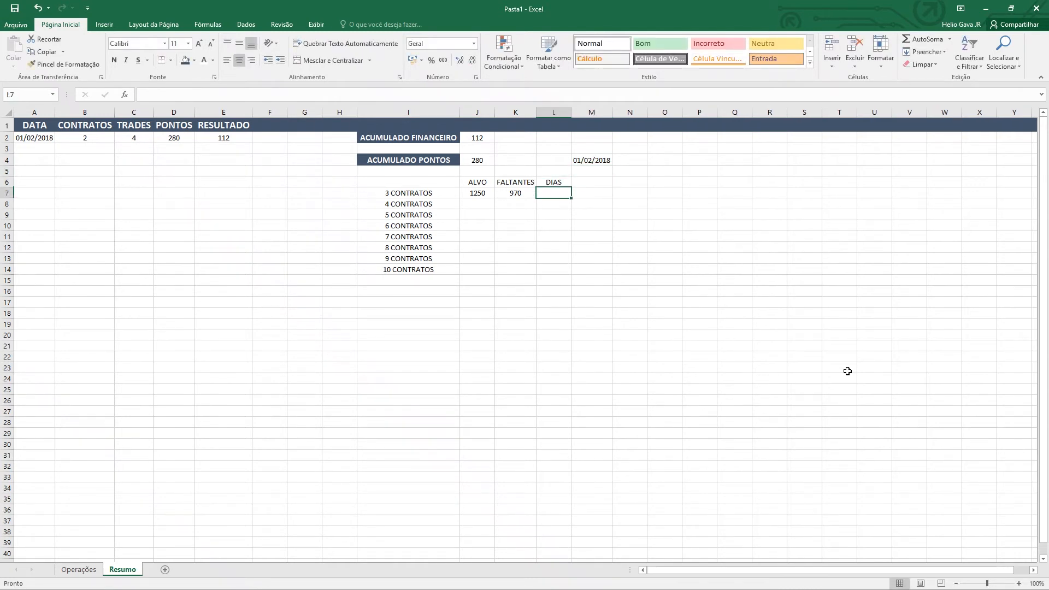
key(Left)
key(Left)
key(Left)
key(Left)
key(Left)
key(Left)
key(Left)
key(Left)
key(Left)
key(Left)
key(Left)
key(Down)
key(Down)
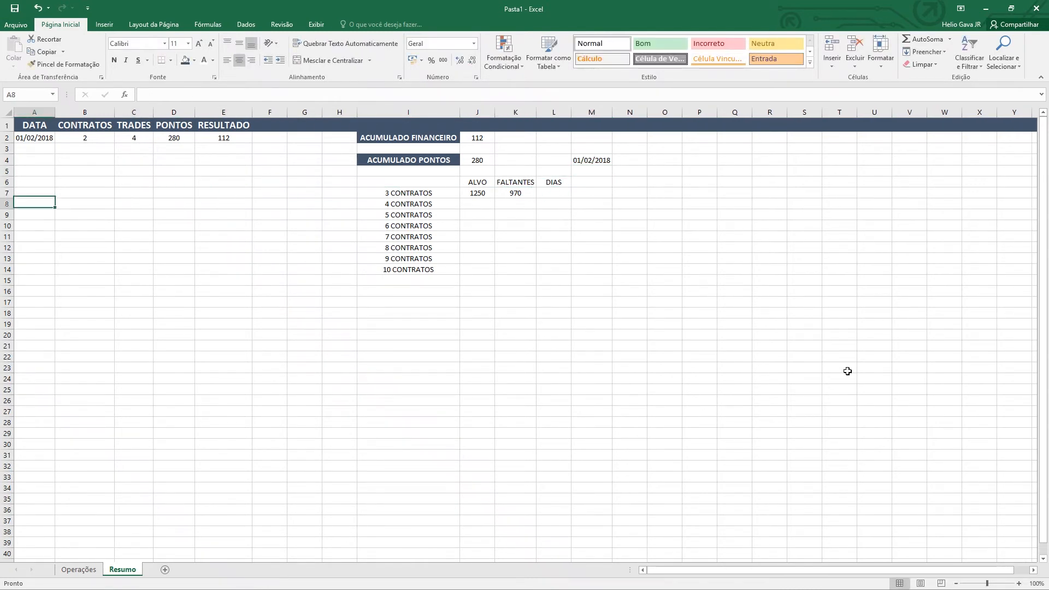
key(Down)
key(Down)
key(Down)
key(Down)
key(Down)
key(Down)
key(Down)
key(Down)
key(Down)
key(Up)
key(Up)
key(Up)
key(Up)
key(Up)
key(Up)
key(Up)
key(Up)
key(Up)
key(Up)
key(Up)
key(Up)
key(Up)
key(Up)
key(Up)
key(Up)
key(Up)
key(Down)
key(ctrl+c)
key(Down)
key(Down)
key(Down)
key(Down)
key(Down)
key(Down)
key(Down)
key(Down)
key(Down)
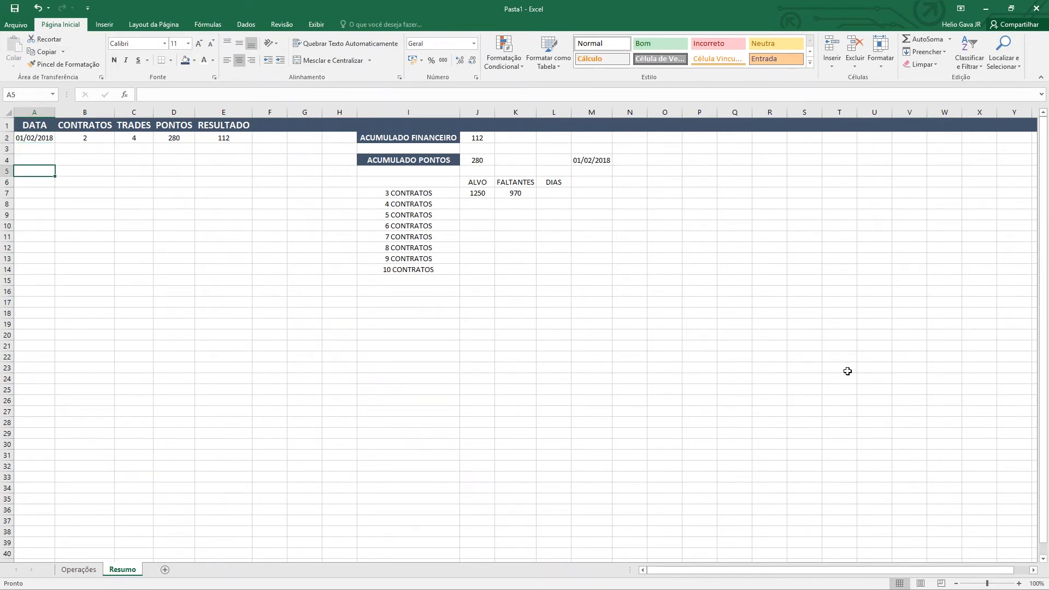
Make cell A3 in the DATA column repeat the date above it with the formula =A2
key(Up)
key(Up)
key(Up)
key(Up)
key(Up)
key(Up)
key(Up)
key(Up)
key(Up)
key(Down)
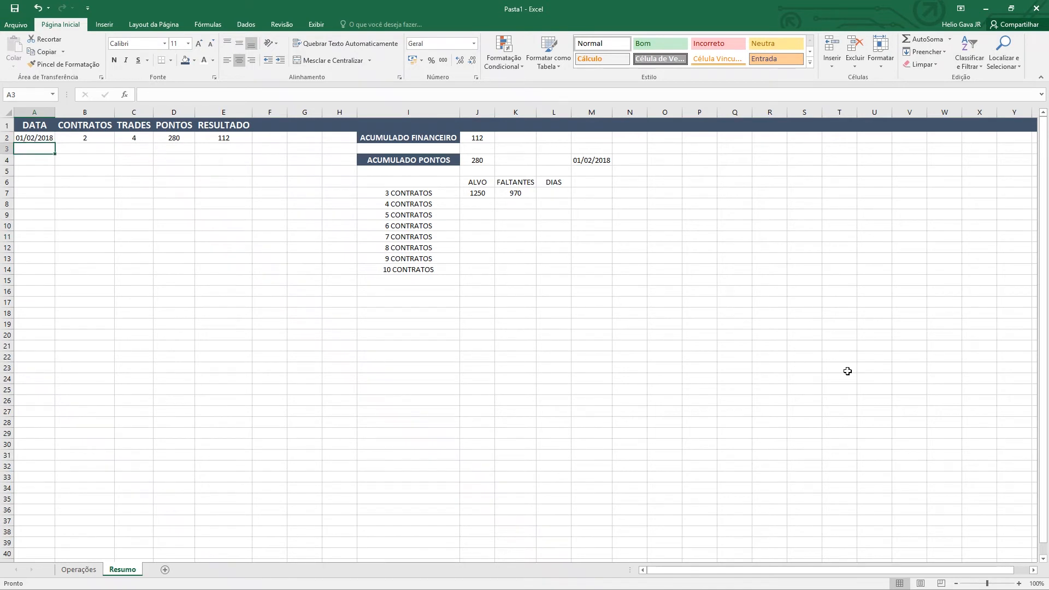
text(=)
key(Up)
key(Return)
key(Up)
Copy the date formula from A3 down the DATA column through A37
key(ctrl+c)
key(shift+Down)
key(shift+Down)
key(shift+Down)
key(shift+Down)
key(shift+Down)
key(shift+Down)
key(shift+Down)
key(shift+Down)
key(shift+Down)
key(shift+Down)
key(shift+Down)
key(shift+Down)
key(shift+Down)
key(shift+Down)
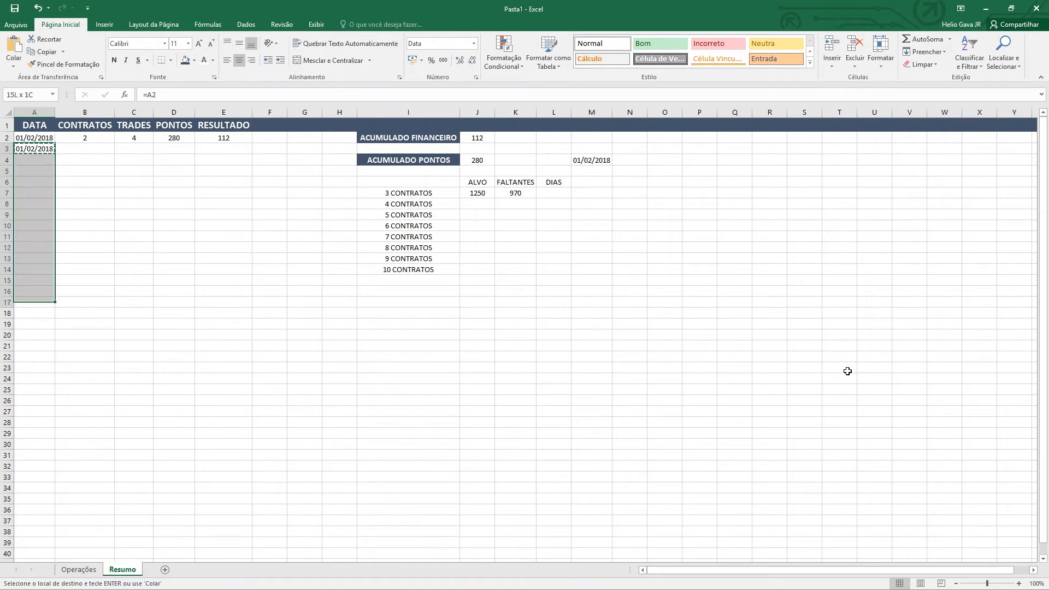
key(shift+Down)
key(shift+Down)
key(shift+Down)
key(shift+Down)
key(shift+Down)
key(shift+Down)
key(shift+Down)
key(shift+Down)
key(shift+Down)
key(shift+Down)
key(shift+Down)
key(shift+Down)
key(shift+Down)
key(shift+Down)
key(shift+Down)
key(shift+Down)
key(shift+Down)
key(shift+Down)
key(shift+Down)
key(shift+Down)
key(ctrl+v)
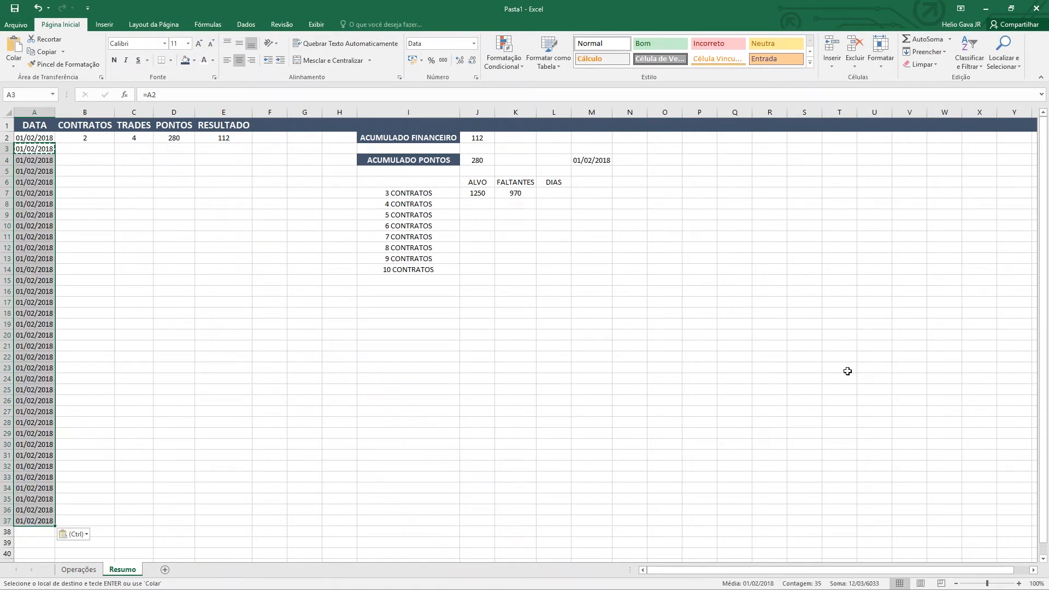
key(Down)
key(Down)
key(Down)
key(Down)
key(Down)
key(Down)
key(Down)
key(Down)
key(Down)
key(Down)
key(Down)
key(Down)
key(Right)
key(Right)
key(Right)
key(Right)
key(Right)
key(Right)
key(Right)
key(Right)
key(Right)
key(Right)
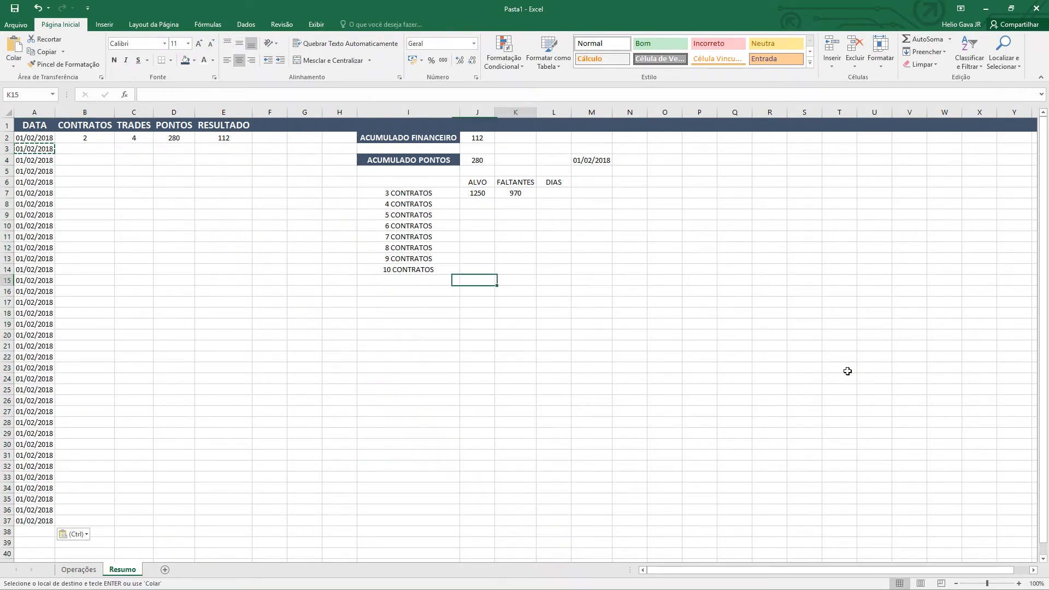
Calculate DIAS for 3 CONTRATOS in L7 by subtracting the last date in the DATA column from today's date in M4
key(Right)
key(Right)
key(Up)
key(Up)
key(Up)
key(Up)
key(Up)
key(Up)
key(Up)
key(Up)
key(Left)
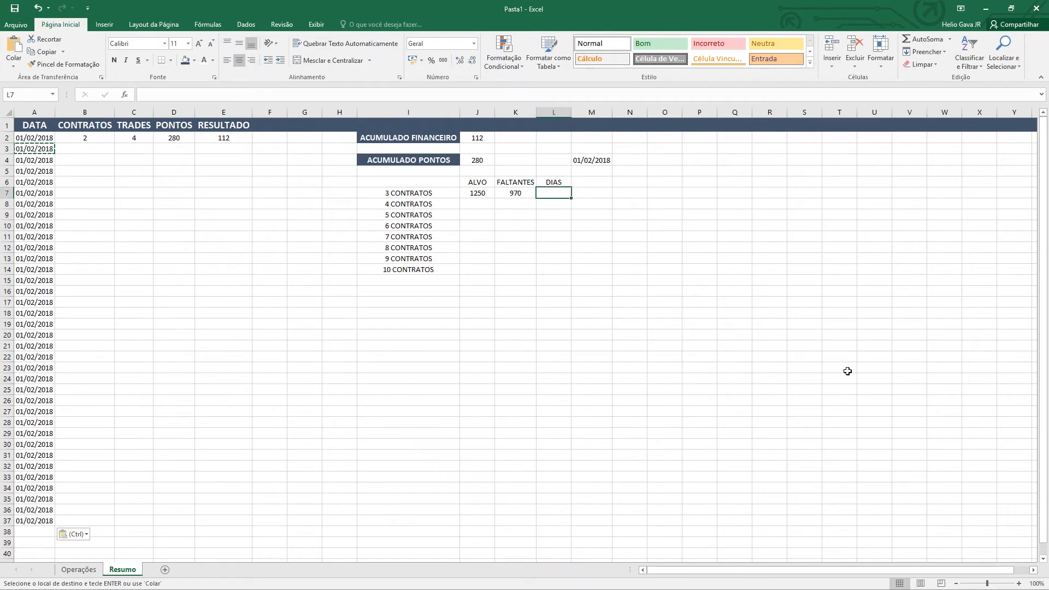
text(=)
key(Right)
key(Up)
key(Up)
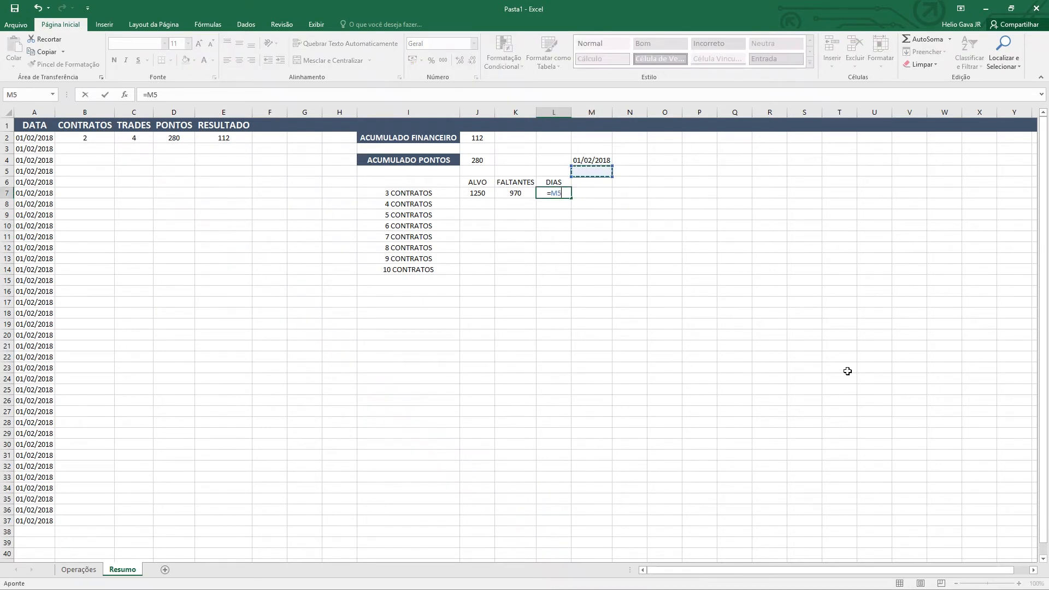
key(Up)
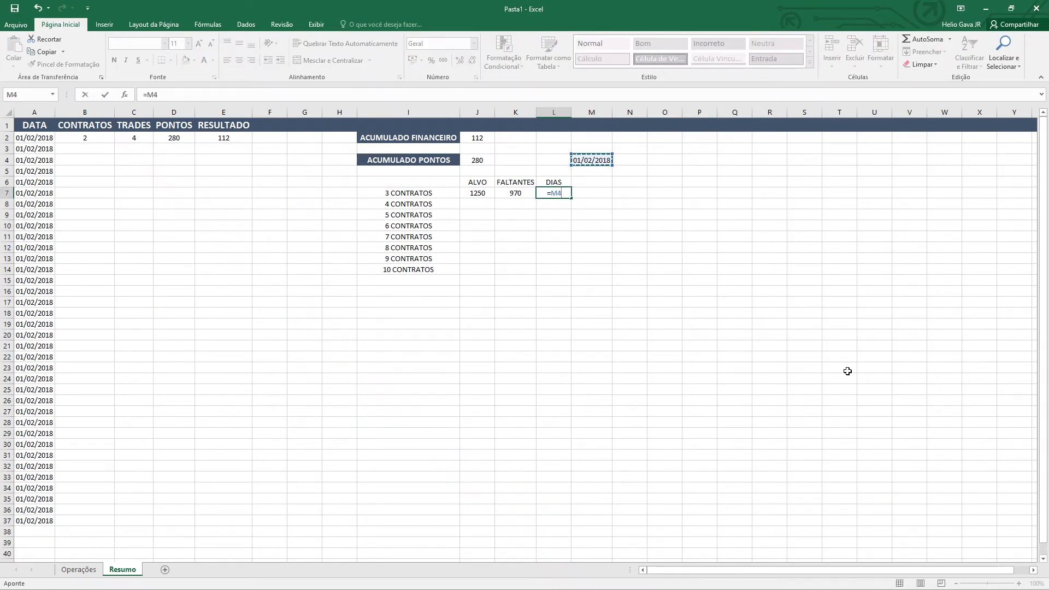
text(-)
key(Down)
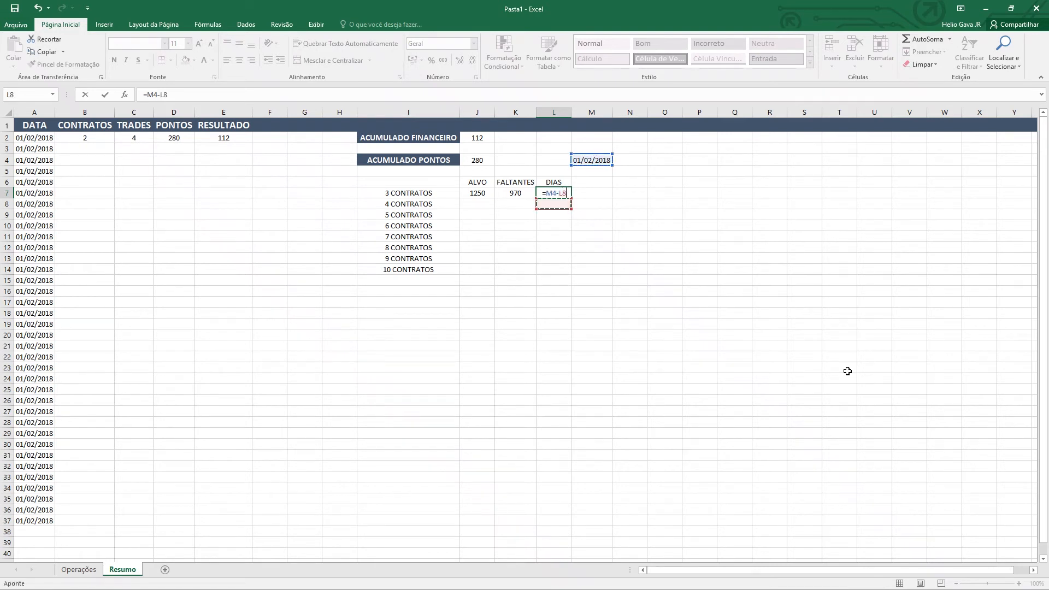
key(Left)
key(Left)
key(Left)
key(Left)
key(Left)
key(Left)
key(Left)
key(Left)
key(Left)
key(Left)
key(Left)
key(Down)
key(Down)
key(Down)
key(Down)
key(Down)
key(Down)
key(Down)
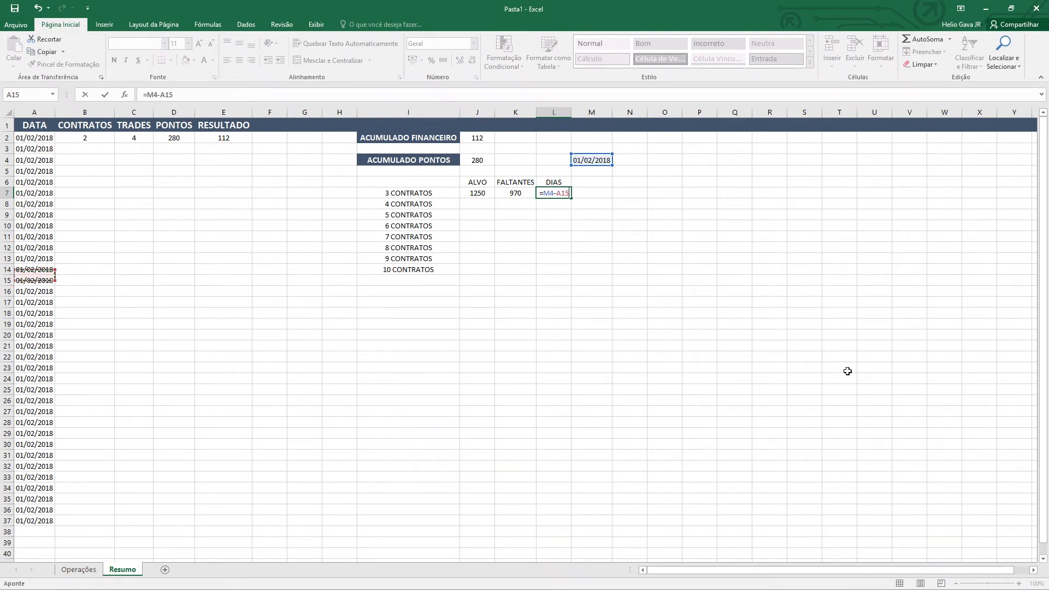
key(Down)
key(Down)
key(Down)
key(Down)
key(Down)
key(Down)
key(Down)
key(Down)
key(Down)
key(Down)
key(Down)
key(Down)
key(Down)
key(Down)
key(Down)
key(Down)
key(Down)
key(Down)
key(Down)
key(Down)
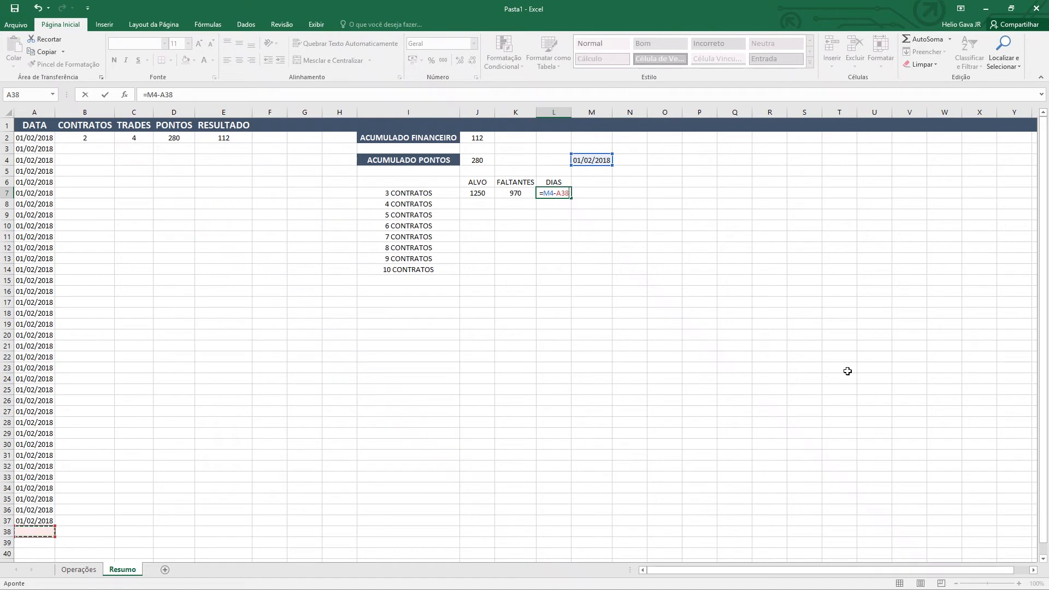
key(Return)
Try the date 10/02/2018 in cell A3 to test the DIAS formula, and undo the entry
key(Up)
key(Left)
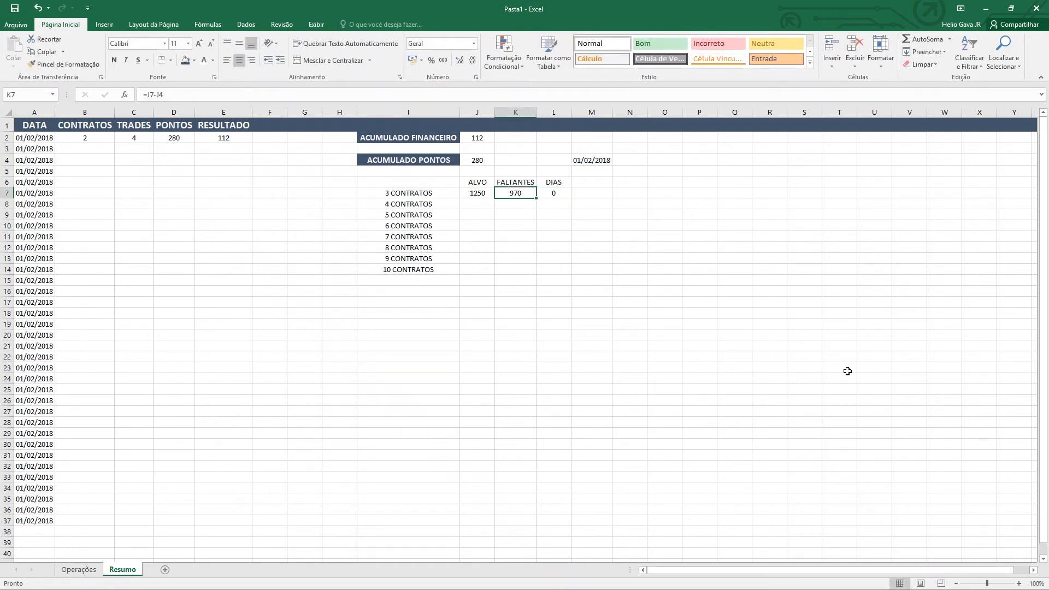
key(Left)
key(Left)
key(Left)
key(Left)
key(Left)
key(Left)
key(Left)
key(Left)
key(Left)
key(Left)
key(Up)
key(Up)
key(Up)
key(Up)
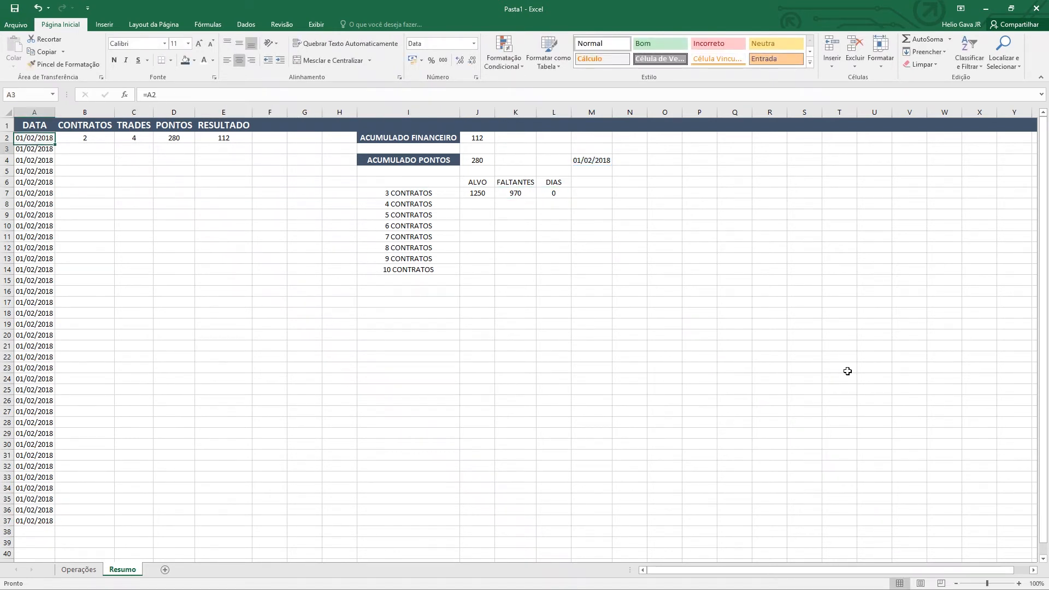
text(10/02/2)
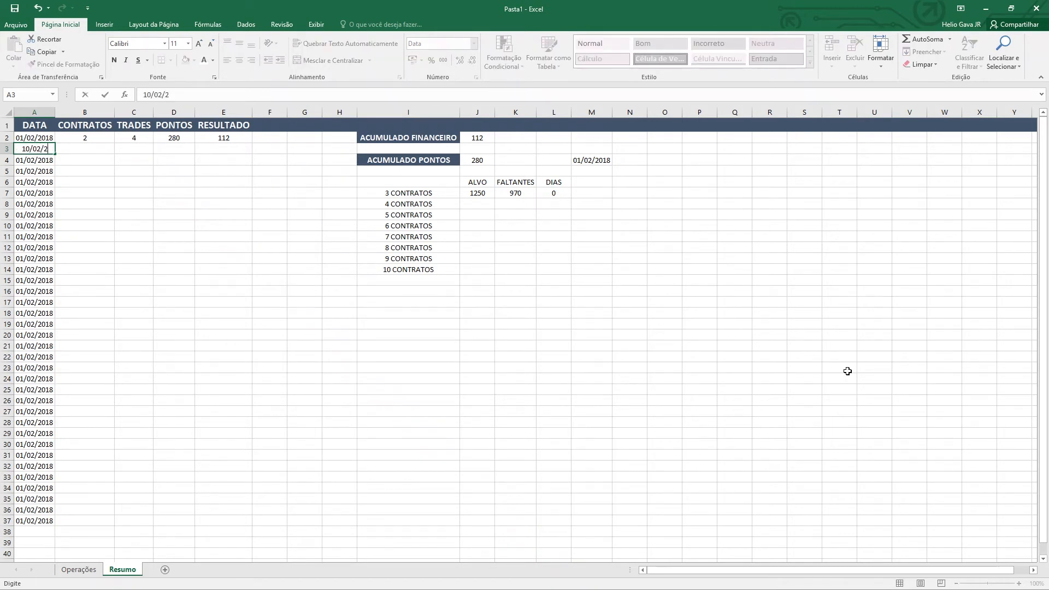
text(018)
key(ctrl+Return)
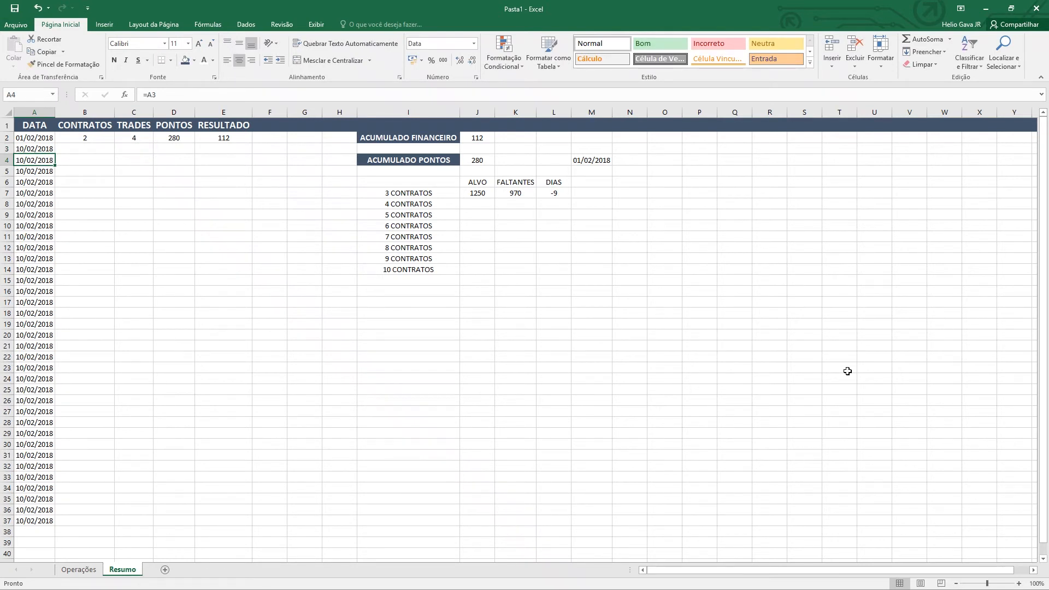
key(ctrl+z)
Set the 4 CONTRATOS ALVO in cell J8 to double the target above with the formula =J7*2
key(Right)
key(Right)
key(Right)
key(Right)
key(Right)
key(Right)
key(Right)
key(Right)
key(Right)
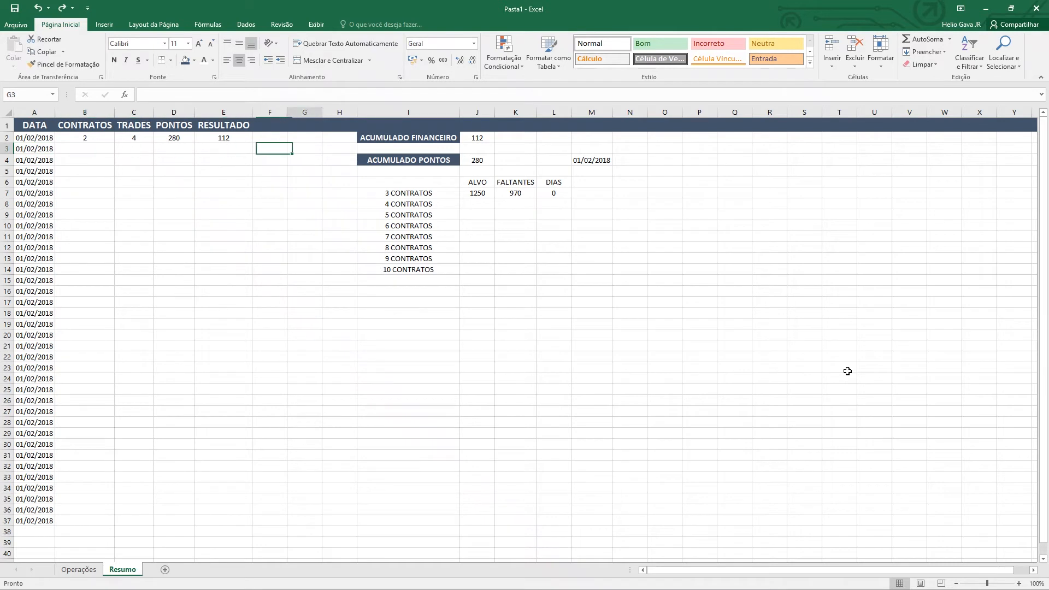
key(Down)
key(Down)
key(Down)
key(Down)
key(Down)
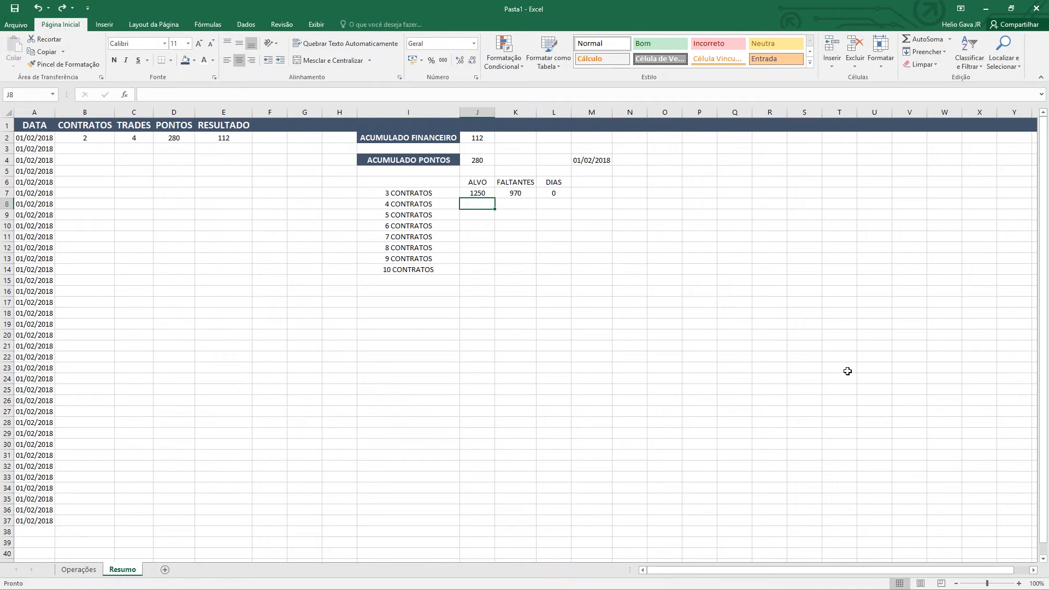
key(Left)
key(Right)
text(=)
key(Up)
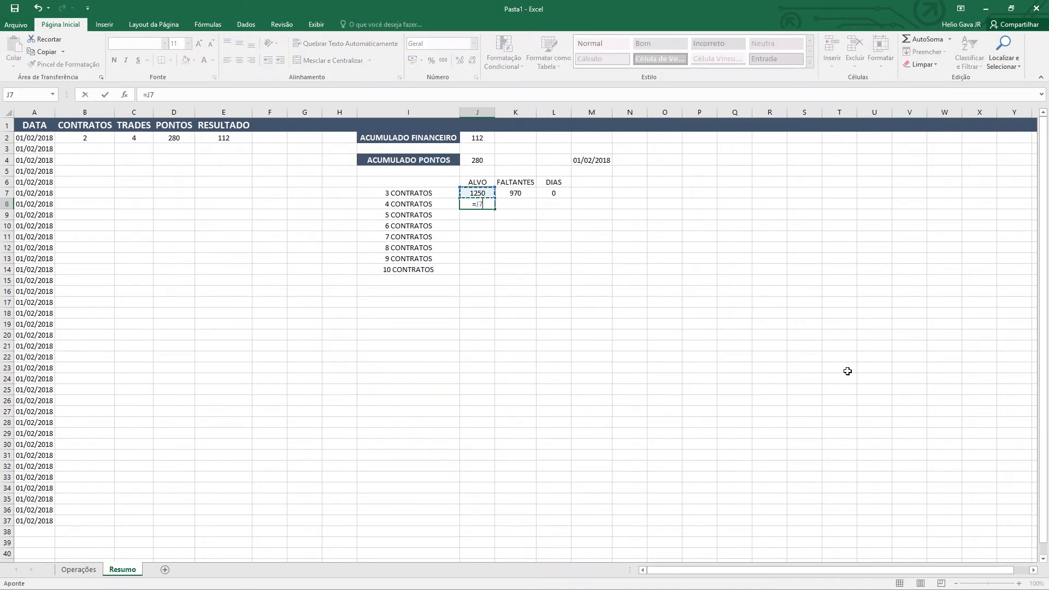
text(*2)
key(Return)
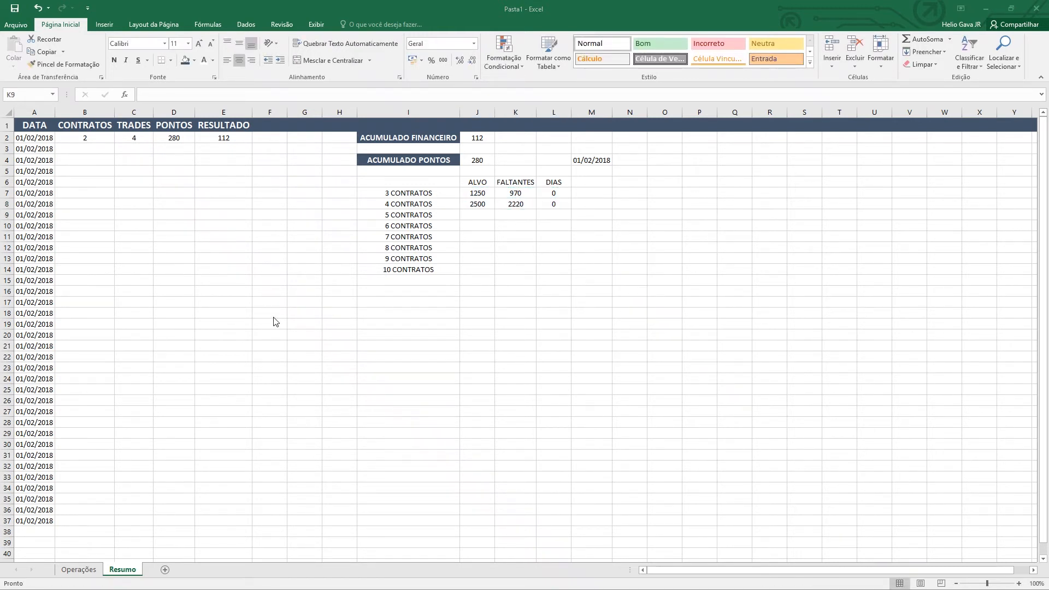
Calculate the 4 CONTRATOS FALTANTES in cell K8 with the formula =K7+J7
click(515, 214)
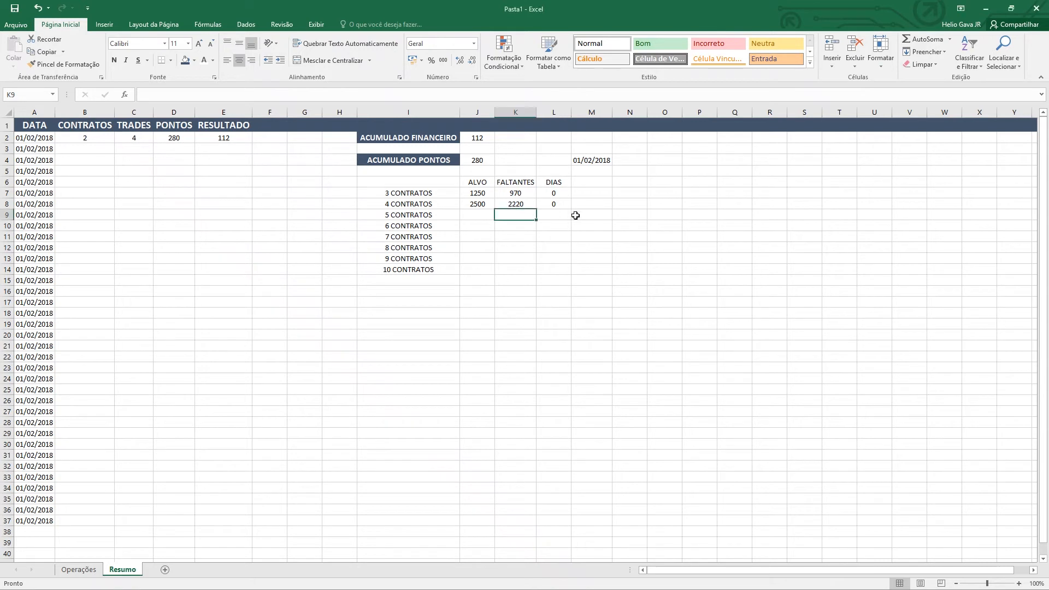
key(Up)
text(=)
key(Up)
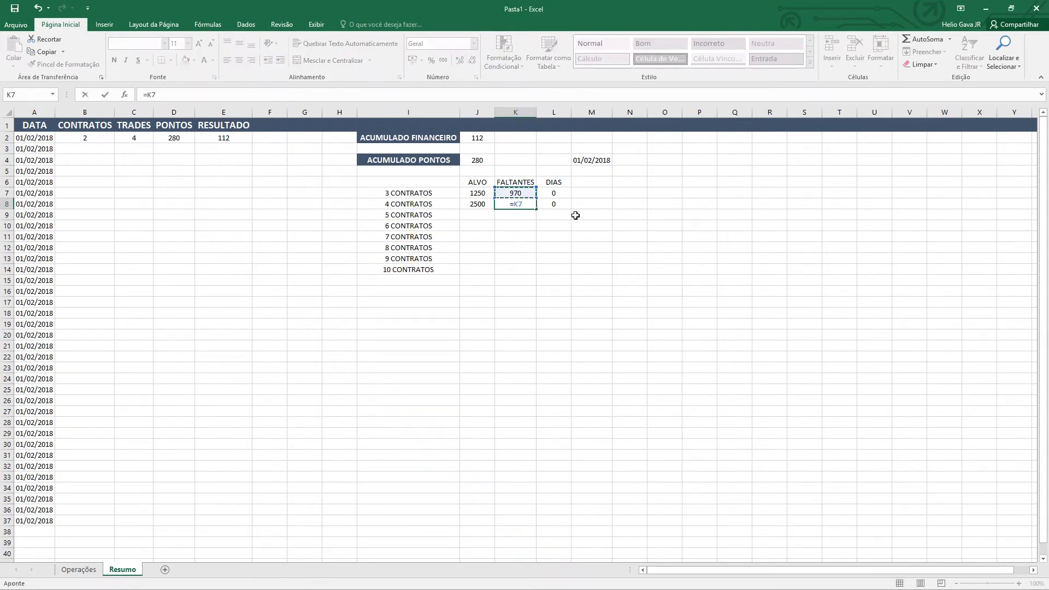
text(+)
key(Left)
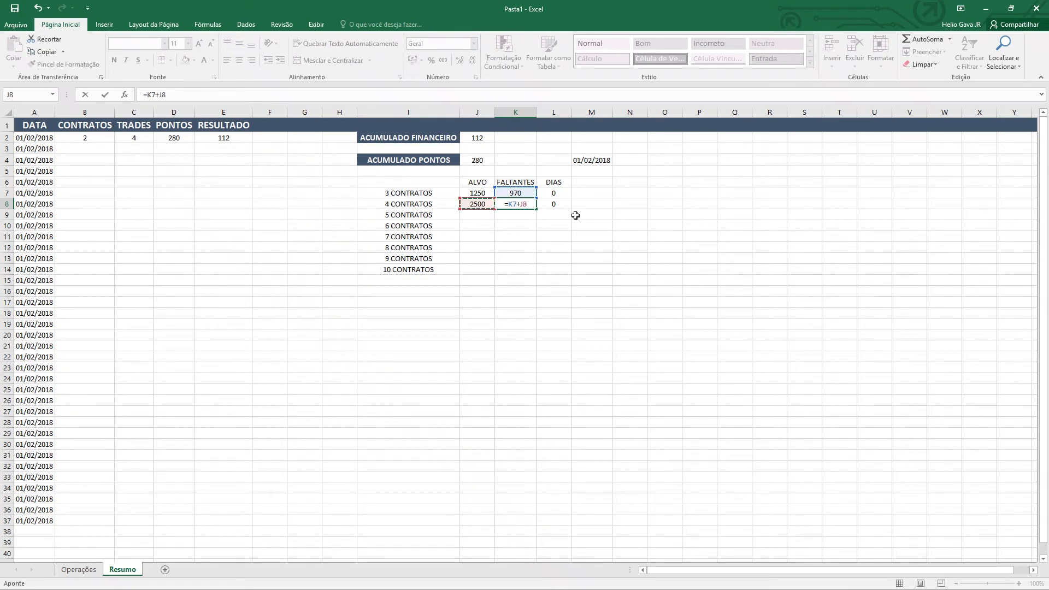
key(Up)
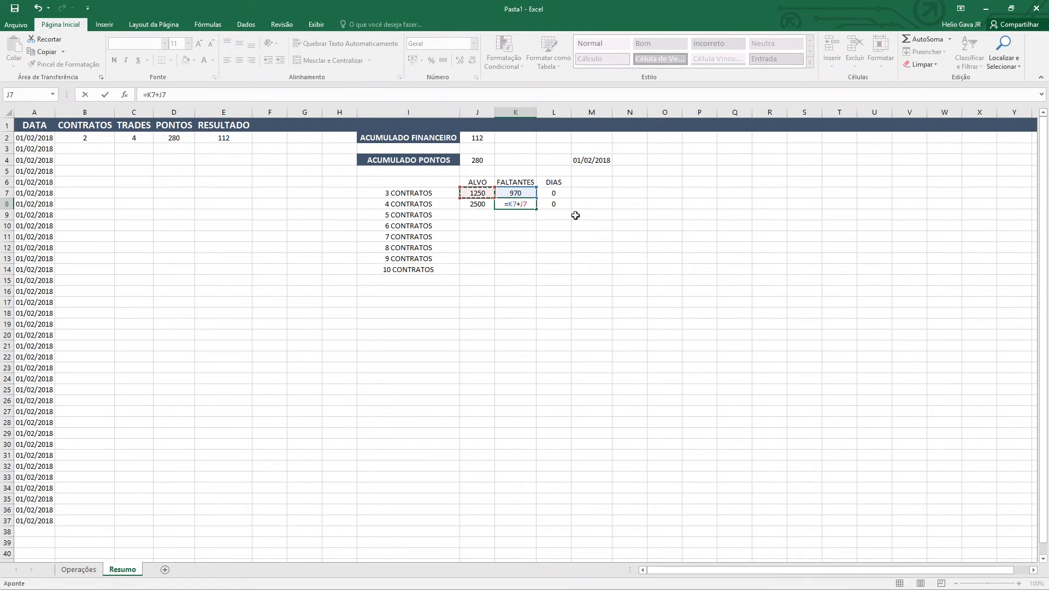
key(Return)
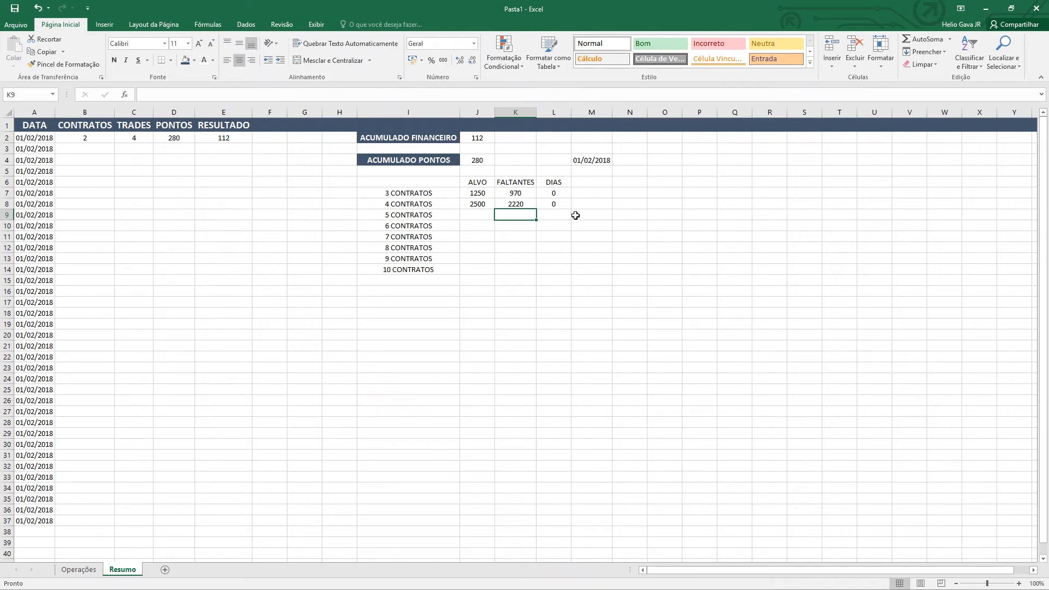
Fill ALVO and FALTANTES for 5 CONTRATOS from the row above, using =J8+J7 for the target in J9
key(Left)
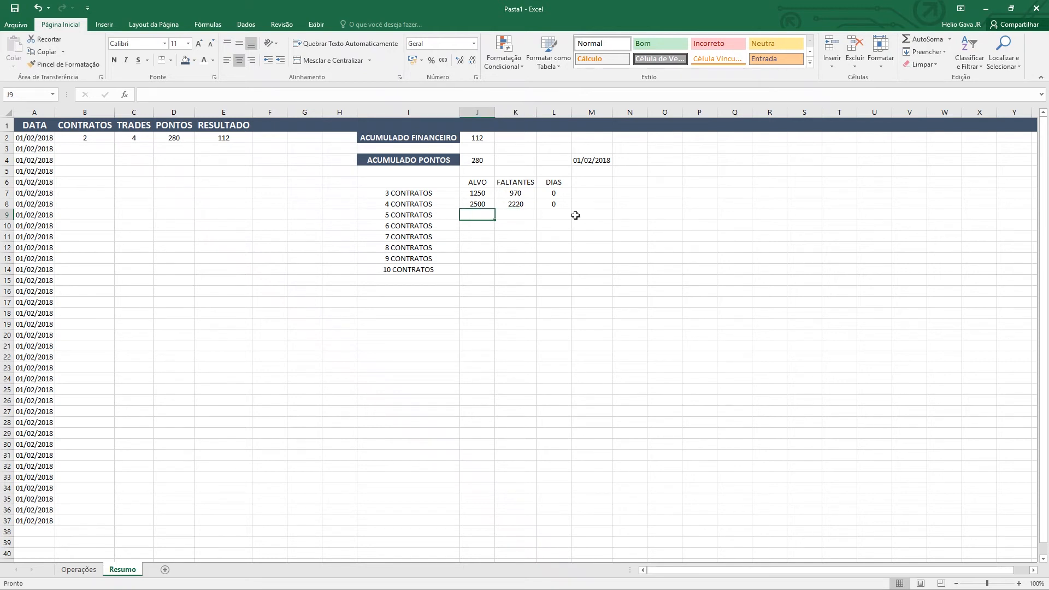
key(Up)
key(shift+Right)
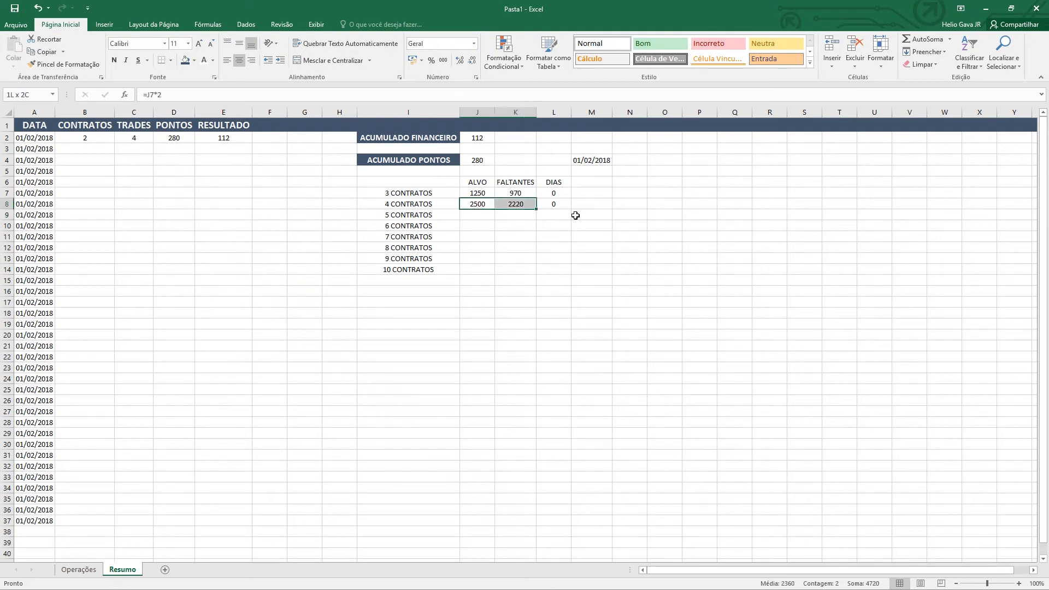
key(ctrl+v)
key(ctrl+c)
key(Down)
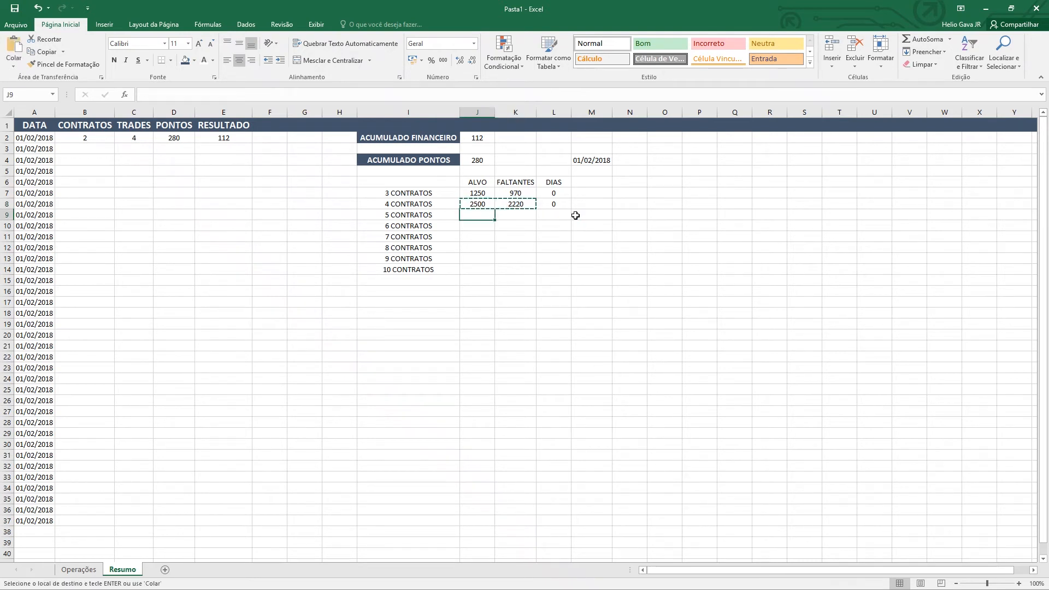
key(ctrl+v)
key(Return)
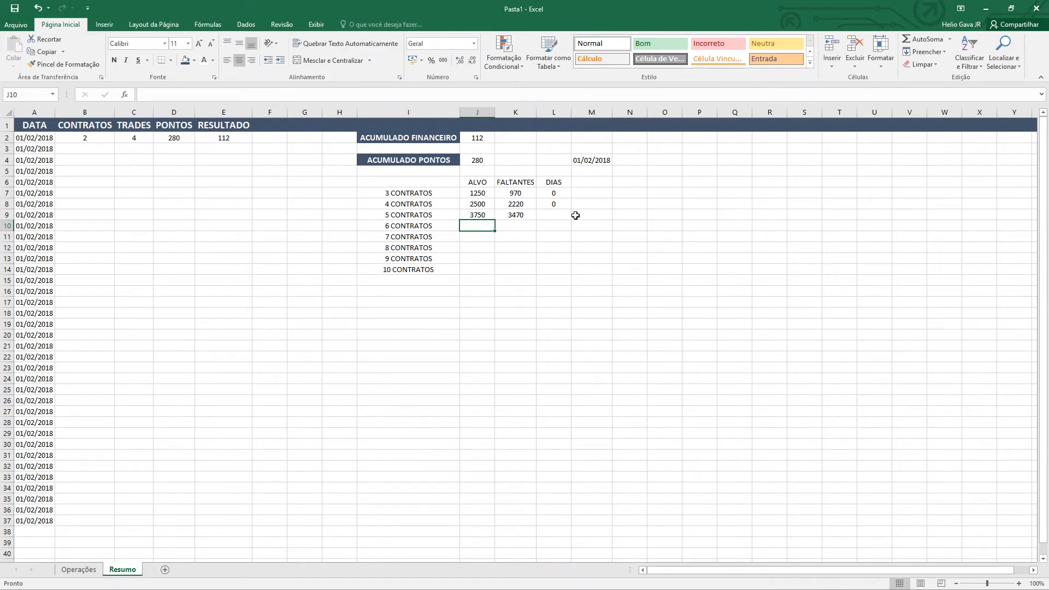
Review the ALVO, FALTANTES and DIAS entries in the 3, 4 and 5 CONTRATOS rows
key(Down)
key(Down)
key(Down)
key(Down)
key(Up)
key(Up)
key(Up)
key(Up)
key(Up)
key(Up)
key(Up)
key(Right)
key(Down)
key(Left)
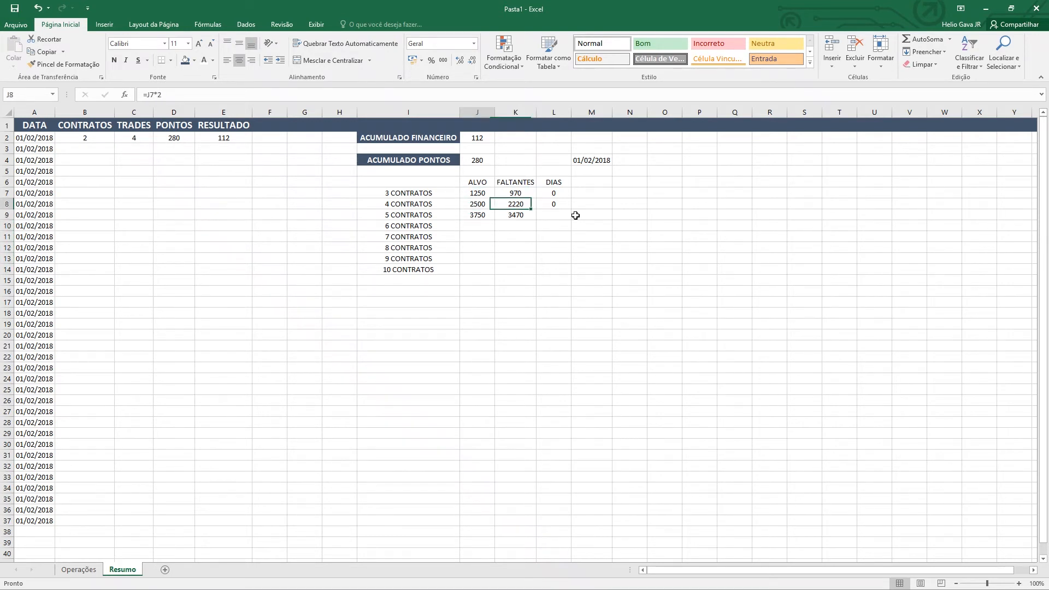
key(Up)
key(Right)
key(Down)
key(Left)
key(Down)
key(Up)
key(Up)
key(Right)
key(Down)
key(Down)
key(Left)
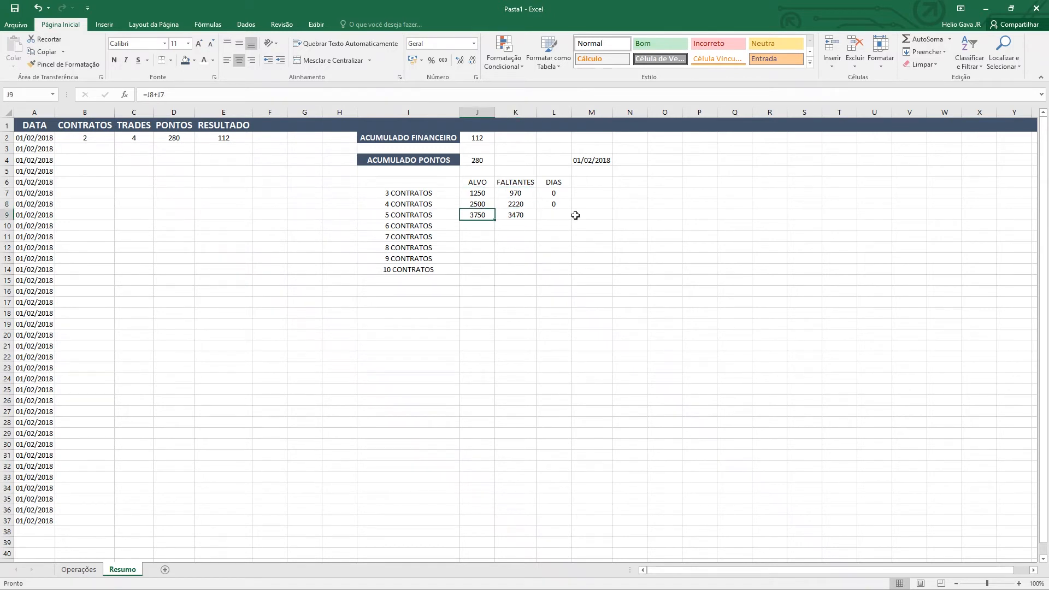
key(Down)
key(Up)
key(Right)
key(Right)
key(Right)
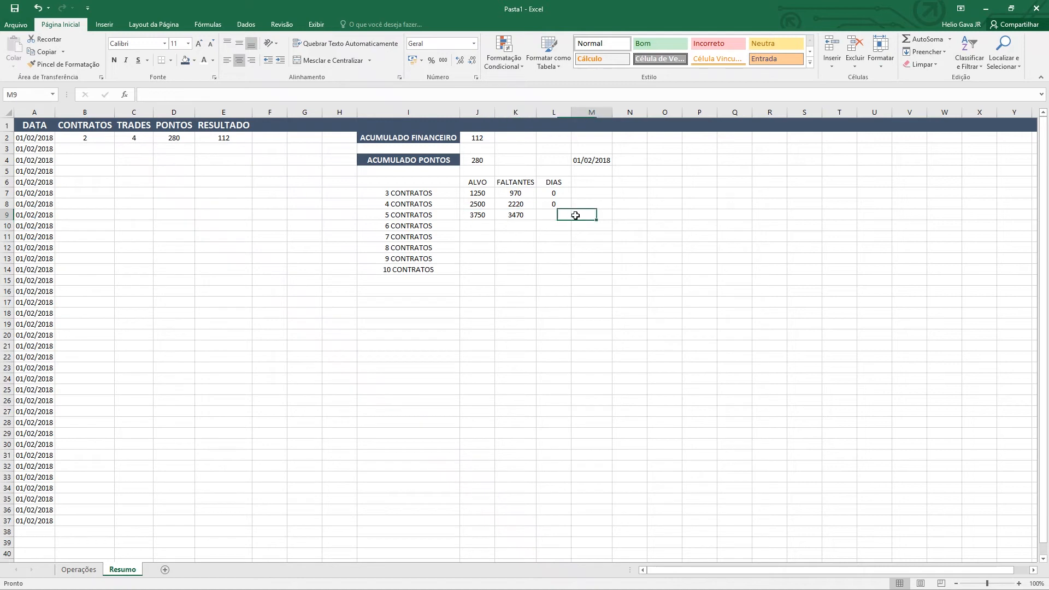
key(Left)
key(Left)
key(Left)
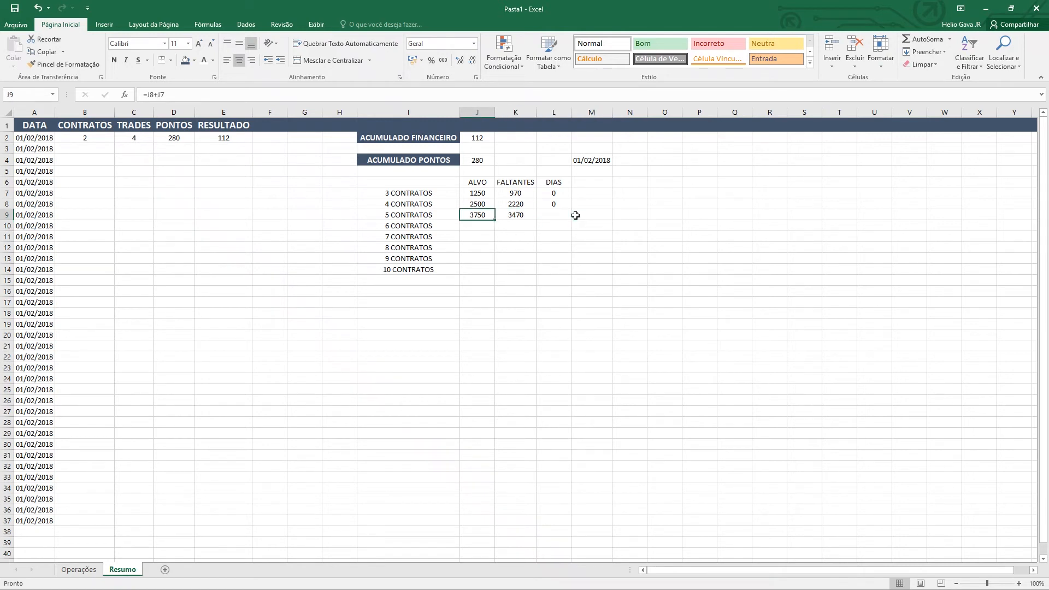
Set the 6 CONTRATOS ALVO in cell J10 with the formula =J9+1000
key(Down)
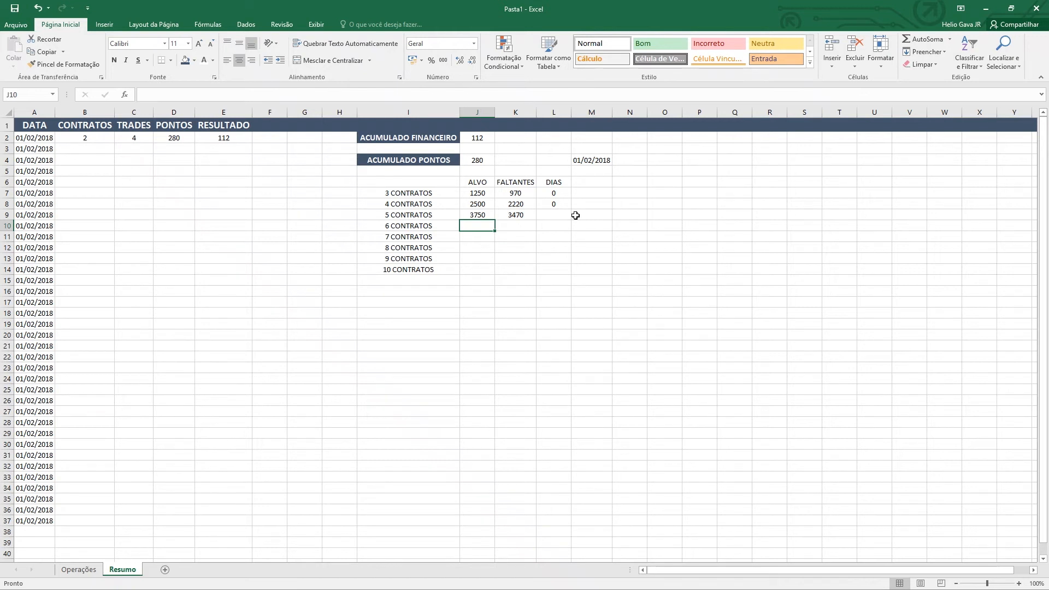
text(=)
key(Up)
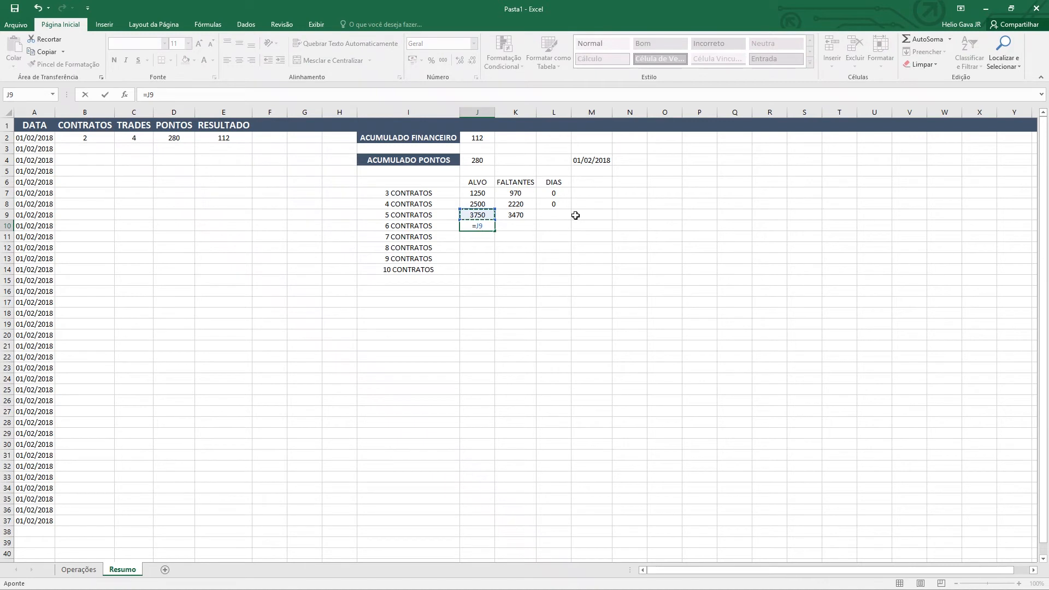
text(+1000)
key(Return)
key(Up)
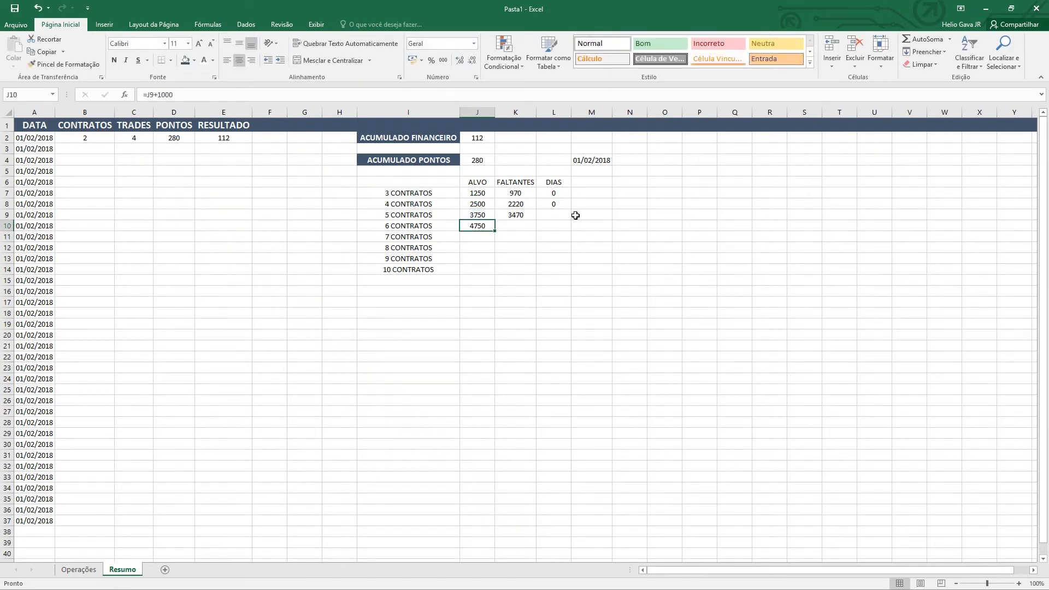
key(Up)
key(Up)
key(Up)
key(Up)
key(Up)
key(Up)
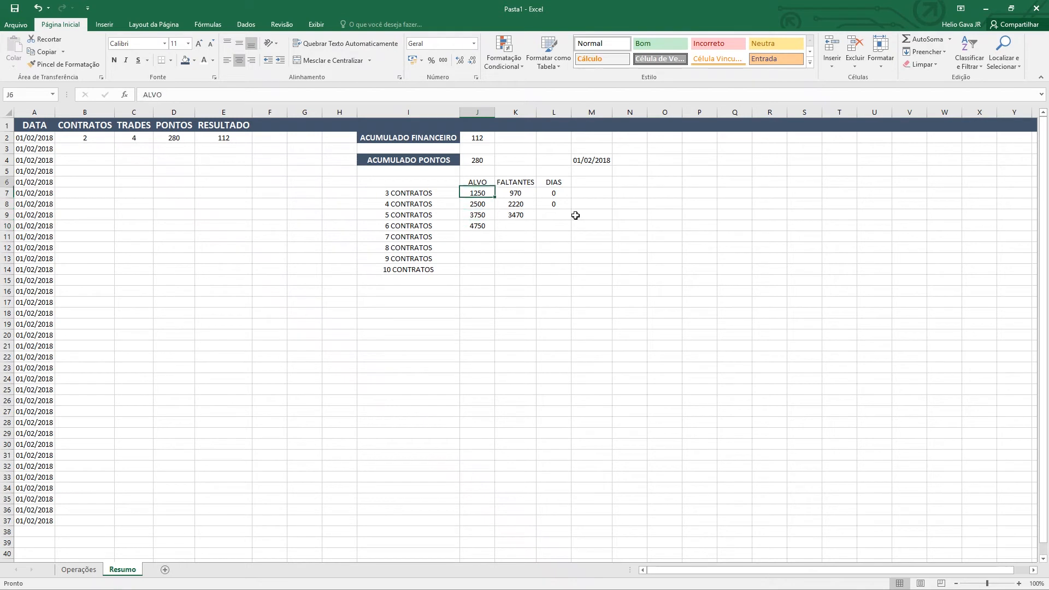
Calculate the 6 CONTRATOS FALTANTES in cell K10 with the formula =J10-J4
key(Down)
key(Down)
key(Down)
key(Down)
key(Down)
key(Down)
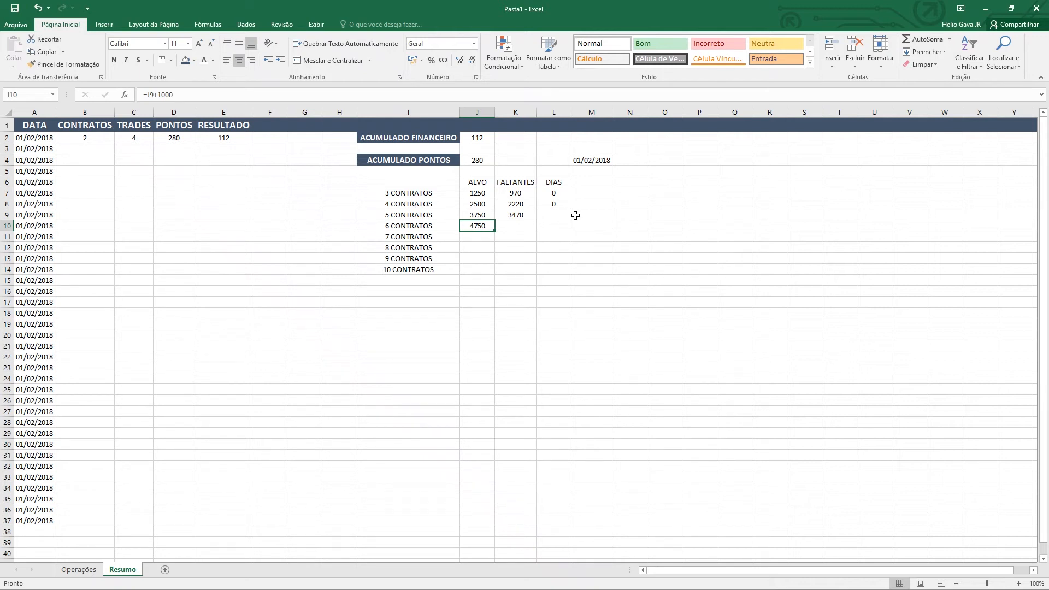
key(Right)
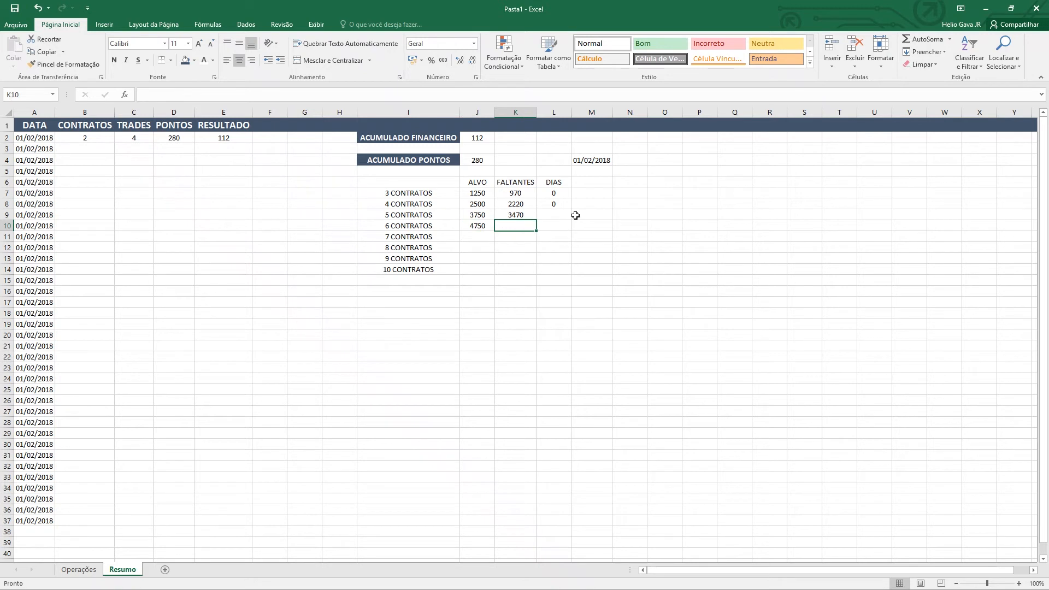
text(=)
key(Left)
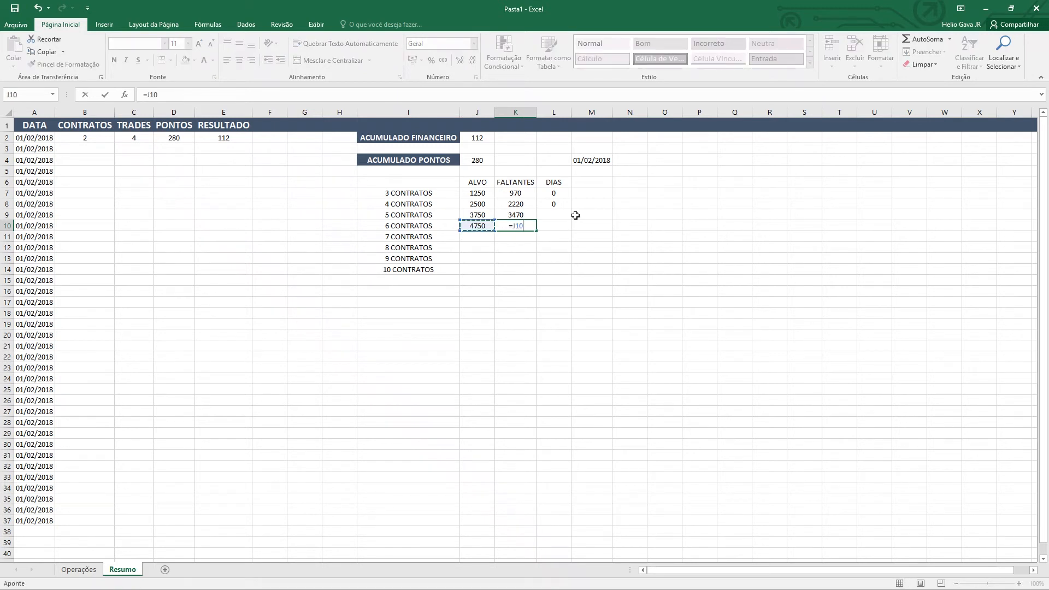
text(_)
key(BackSpace)
text(-)
key(Up)
key(Up)
key(Up)
key(Up)
key(Up)
key(Up)
key(Left)
key(Up)
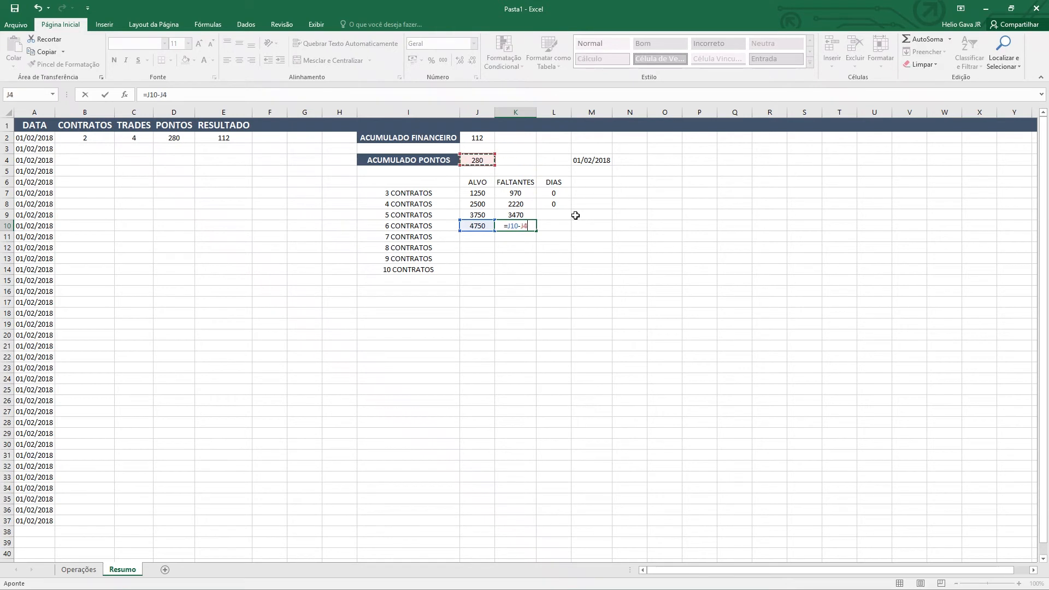
key(Down)
key(ctrl+Return)
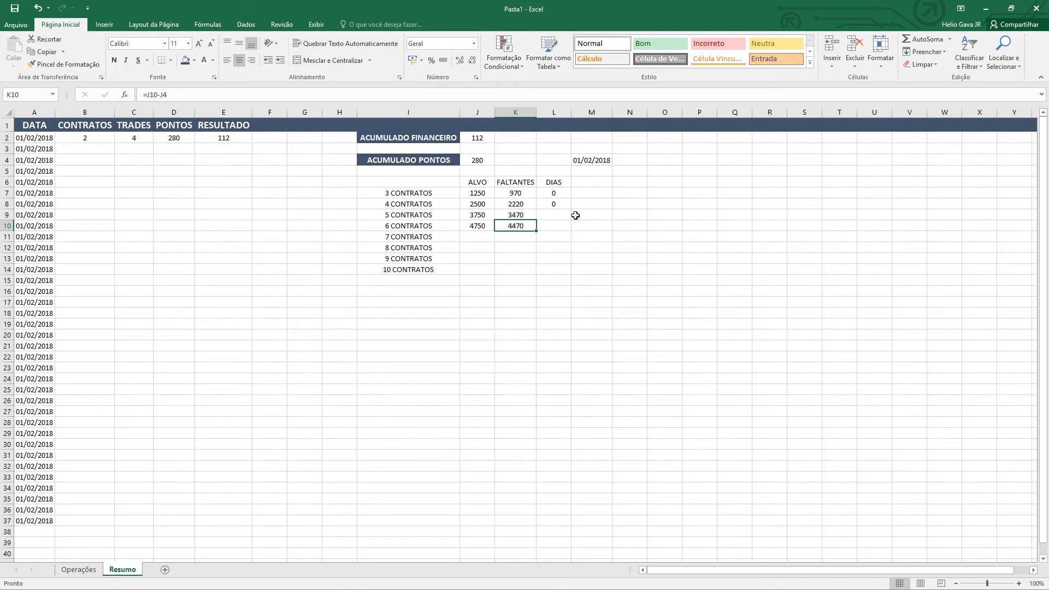
Enter -400 as the second day's PONTOS in cell D3
key(Left)
key(Left)
key(Left)
key(Left)
key(Left)
key(Left)
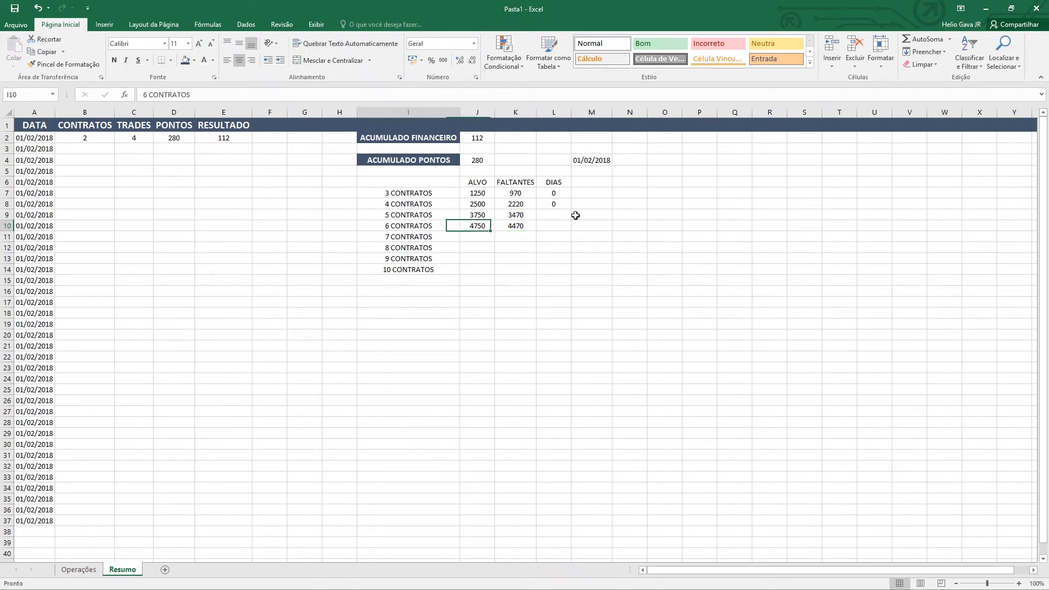
key(Up)
key(Up)
key(Up)
key(Up)
key(Up)
key(Up)
key(Up)
key(Up)
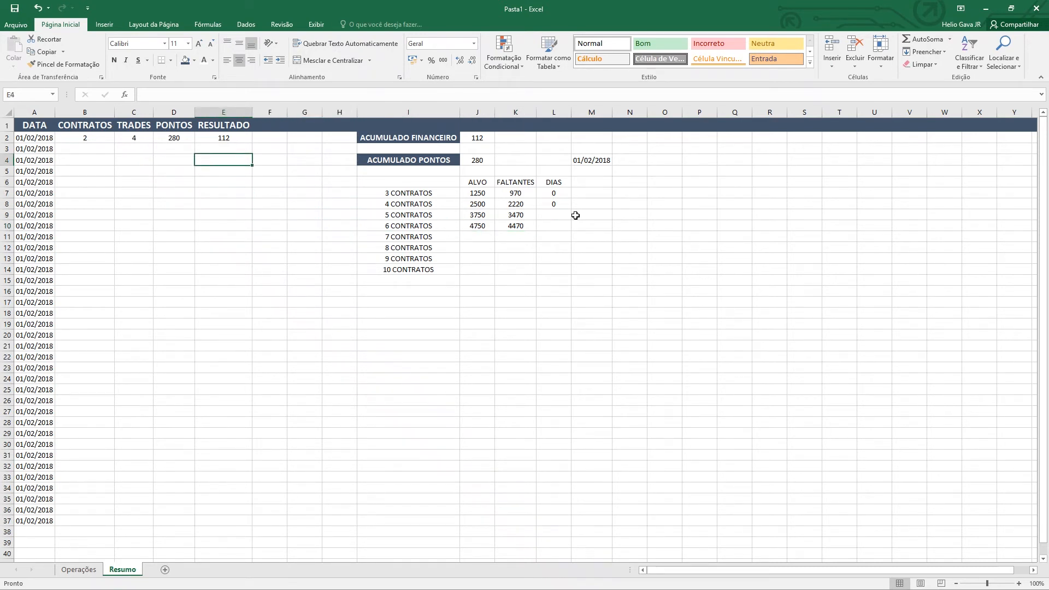
key(Left)
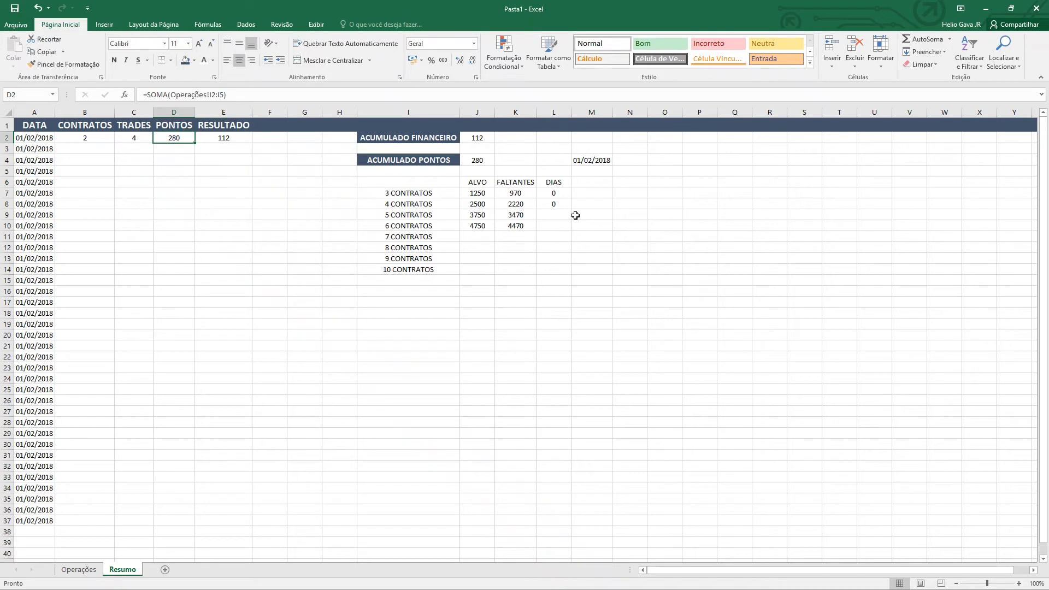
key(Down)
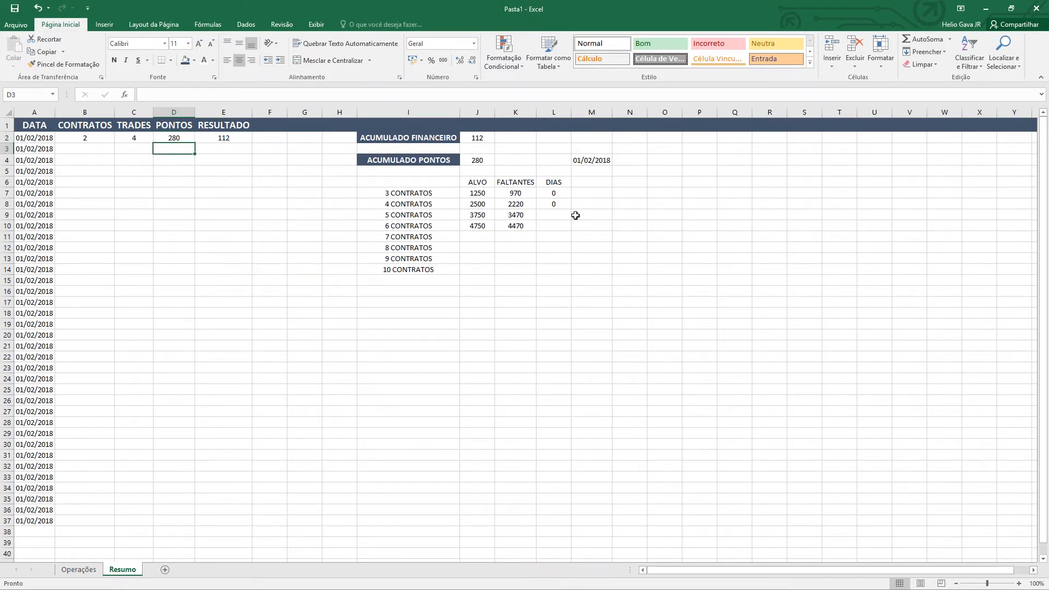
text(-)
text(400)
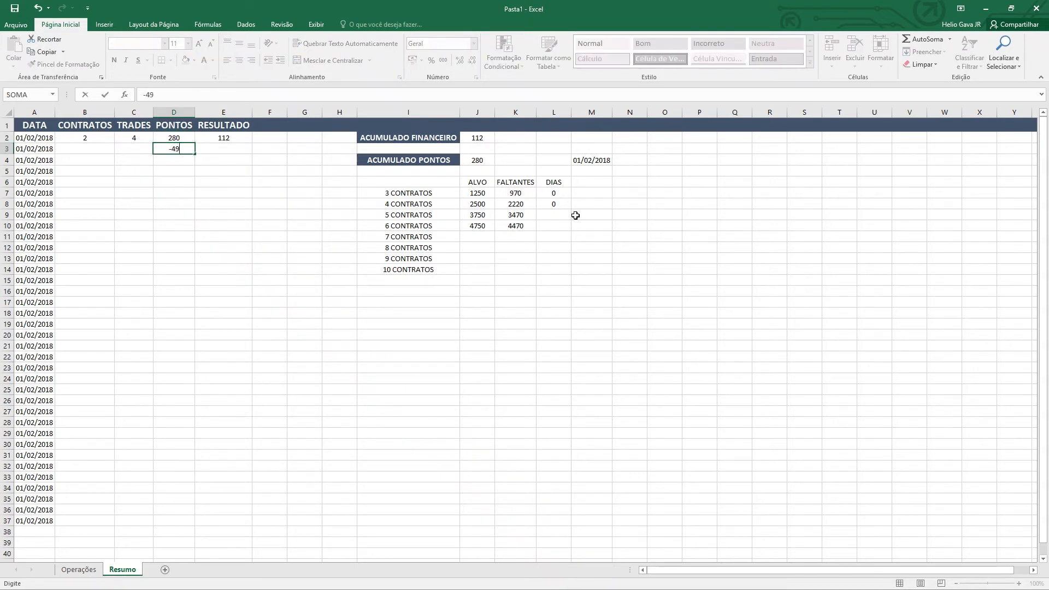
key(Return)
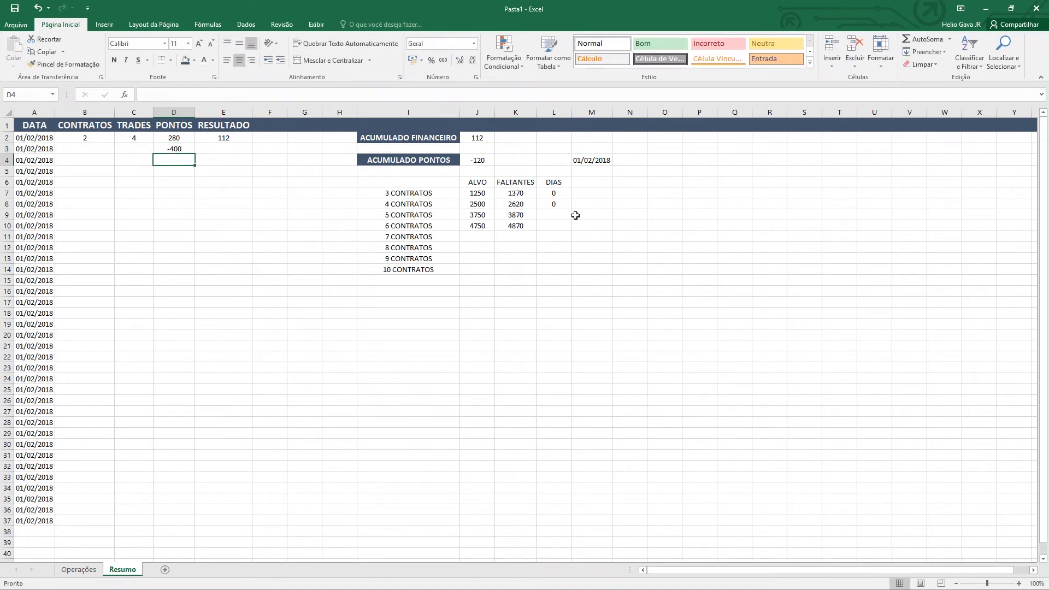
Examine how ACUMULADO PONTOS and the FALTANTES values for 3 to 6 CONTRATOS respond to the negative points entry
key(Up)
key(Right)
key(Right)
key(Right)
key(Right)
key(Right)
key(Right)
key(Right)
key(Right)
key(Right)
key(Right)
key(Right)
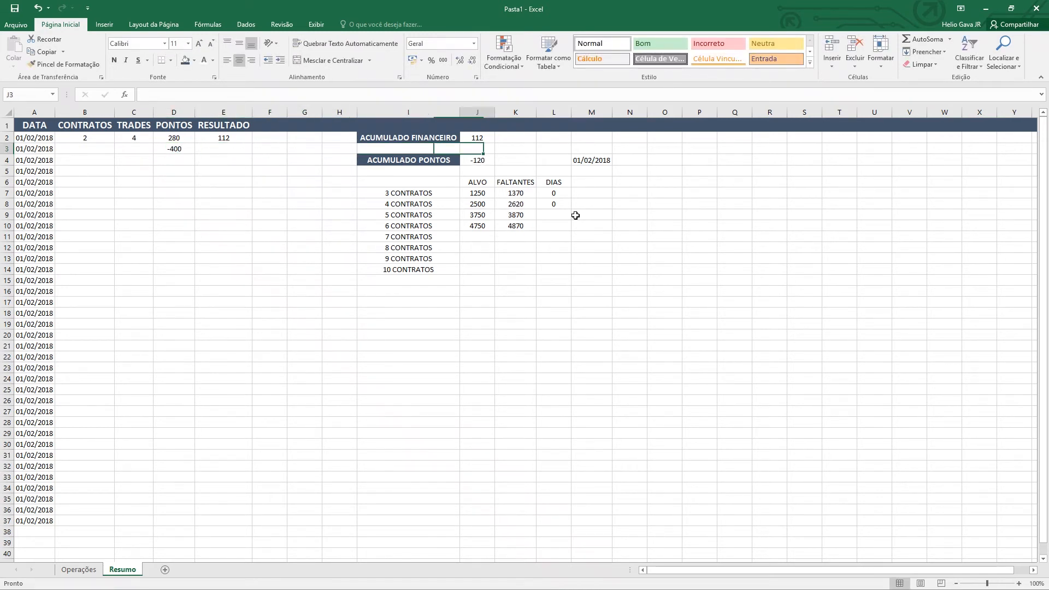
key(Down)
key(Down)
key(Down)
key(Left)
key(Left)
key(Left)
key(Left)
key(Down)
key(Down)
key(Down)
key(Down)
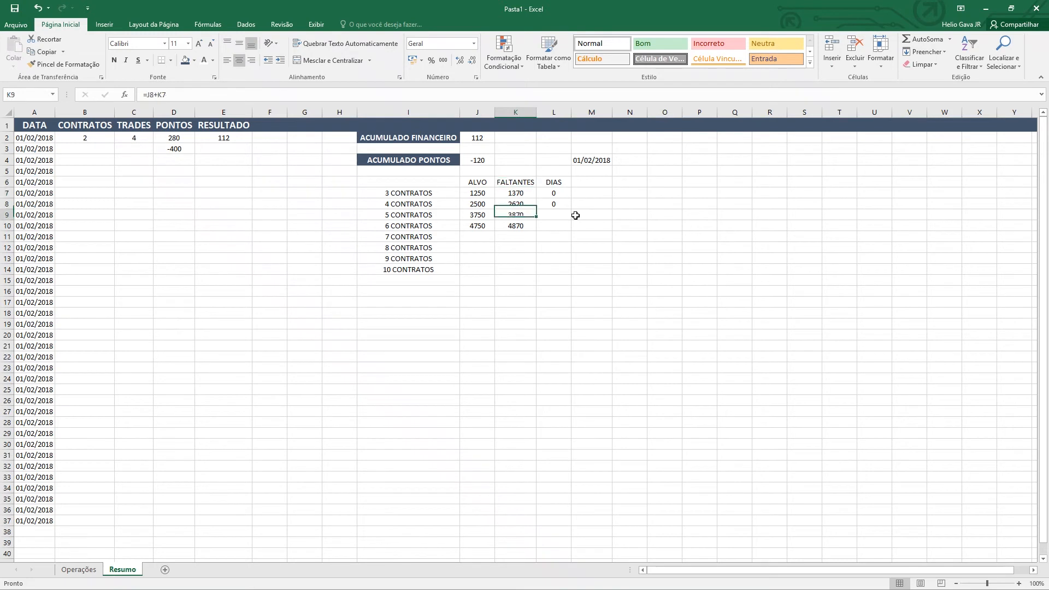
key(Up)
key(Up)
key(Up)
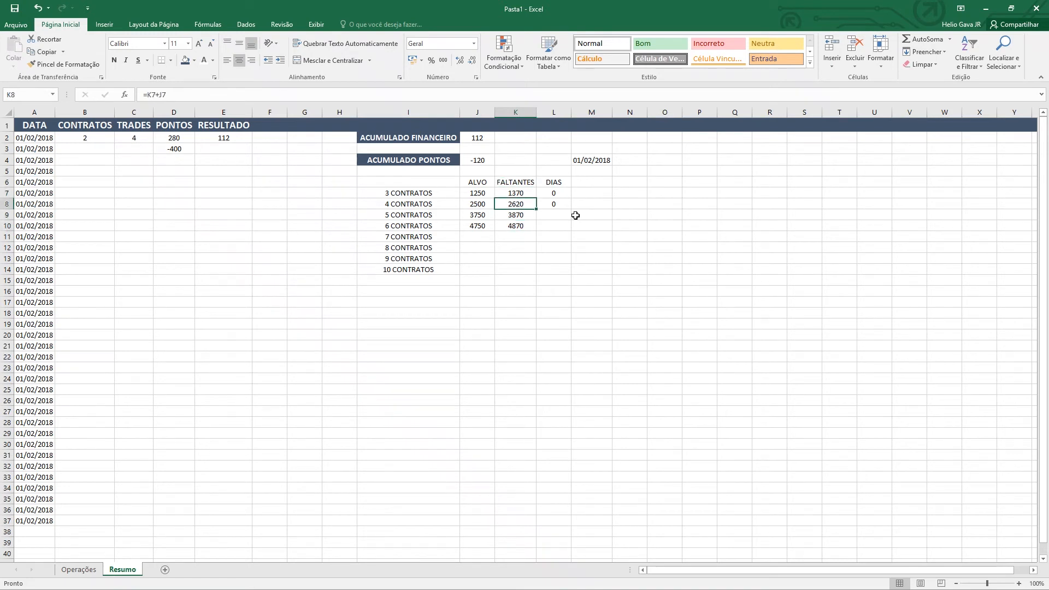
key(Left)
key(Left)
key(Left)
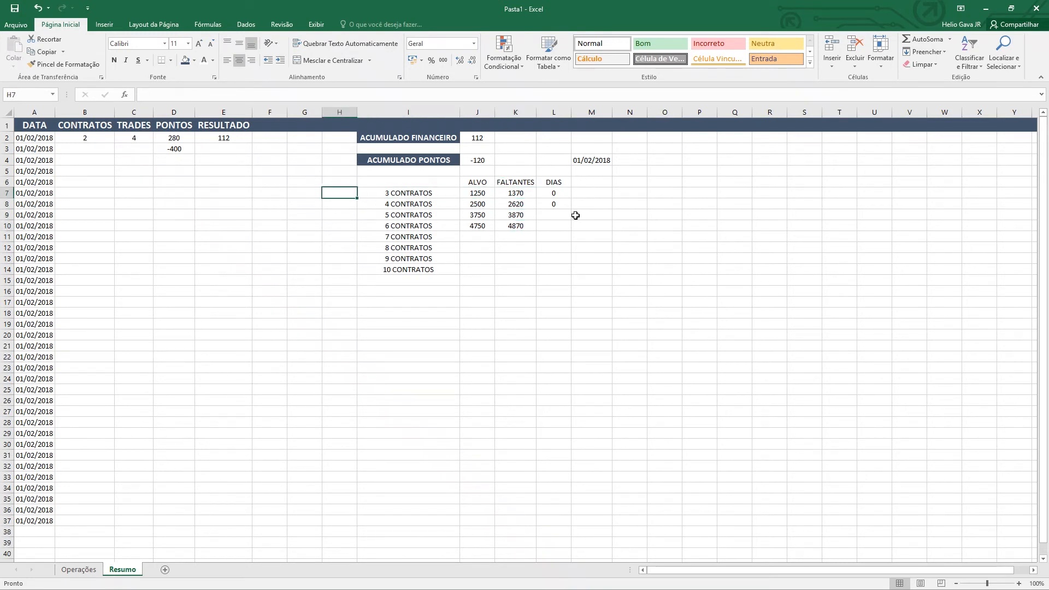
key(Right)
key(Right)
key(Right)
key(Right)
key(Left)
key(Left)
key(Left)
key(Left)
key(Right)
key(Down)
Replace the PONTOS entry in cell D3 with 2000
key(Left)
key(Left)
key(Left)
key(Left)
key(Left)
key(Left)
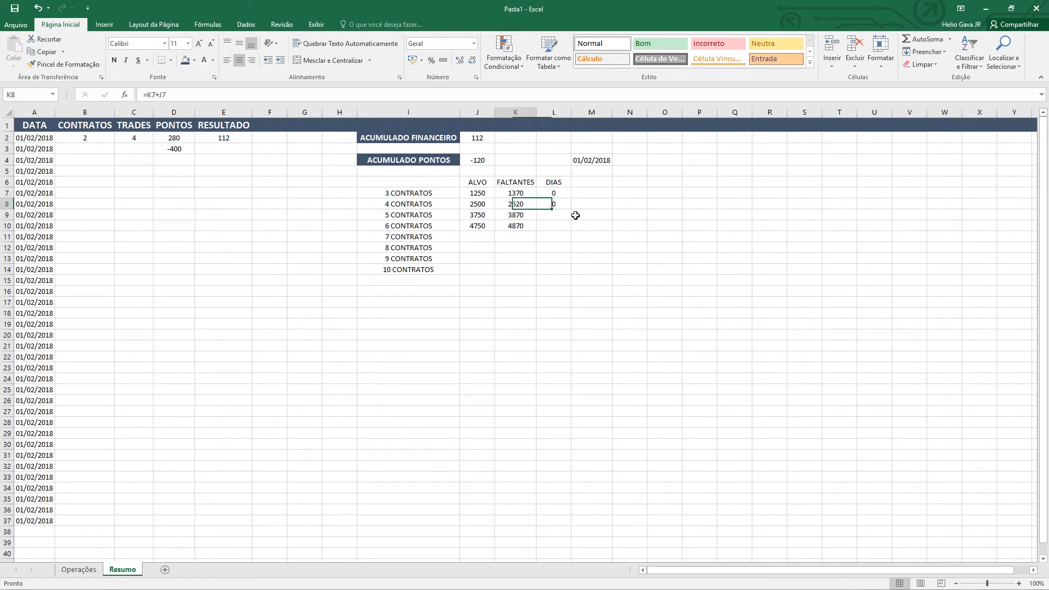
key(Left)
key(Left)
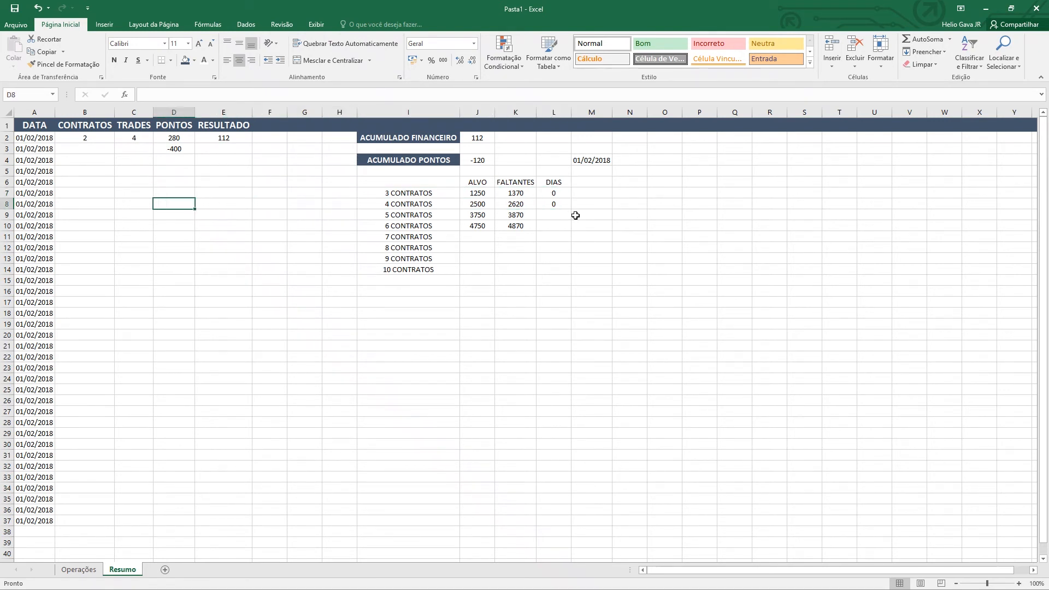
key(Right)
key(Right)
key(Up)
key(Up)
key(Up)
key(Up)
key(Up)
key(Up)
key(Left)
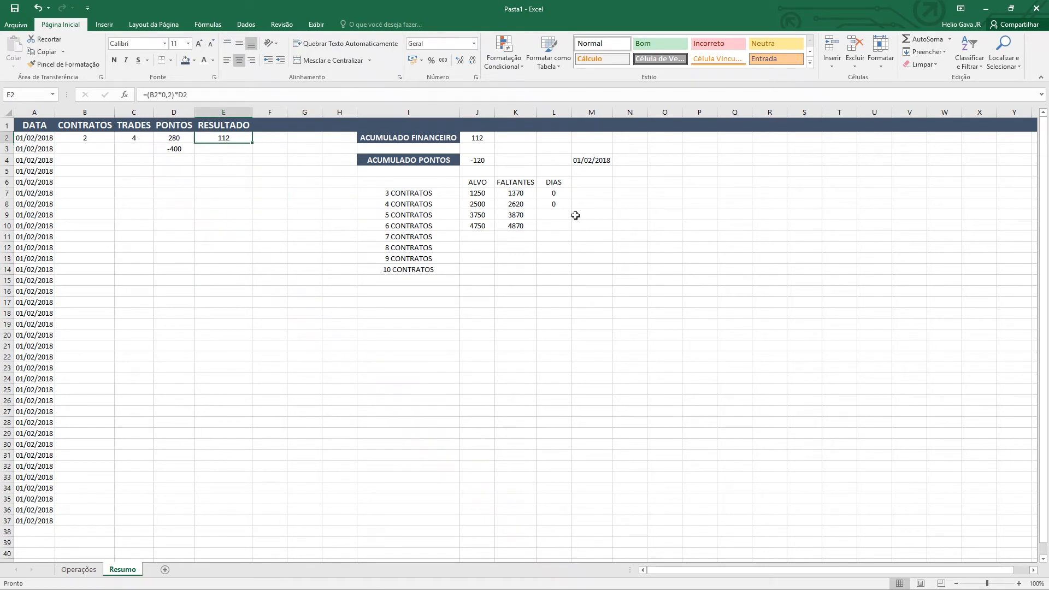
key(Left)
key(Down)
text(2000)
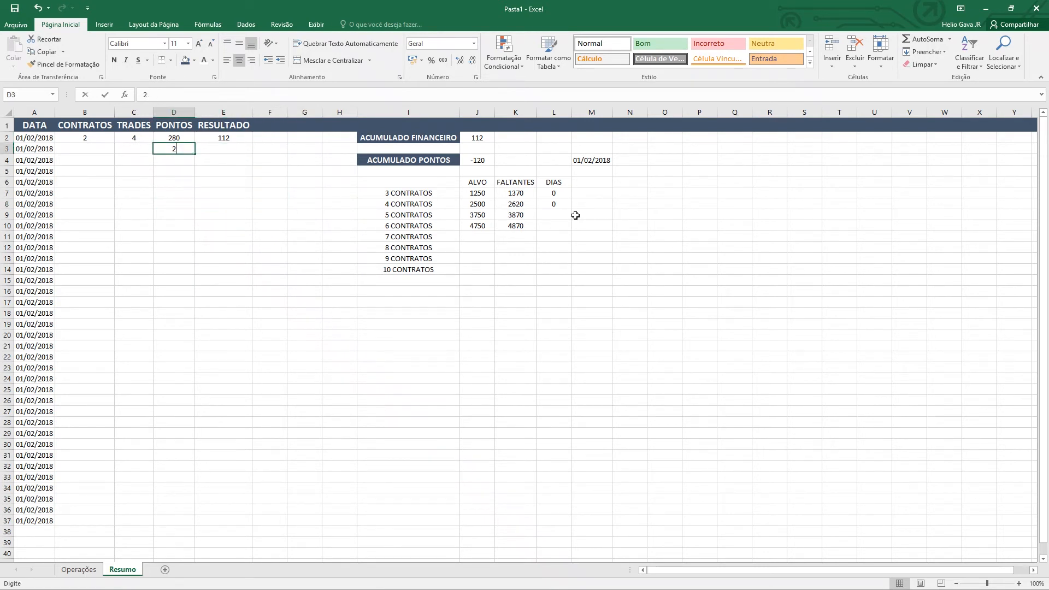
key(Return)
Examine the FALTANTES values and formulas for 3 and 4 CONTRATOS against the raised points total
key(Right)
key(Right)
key(Right)
key(Right)
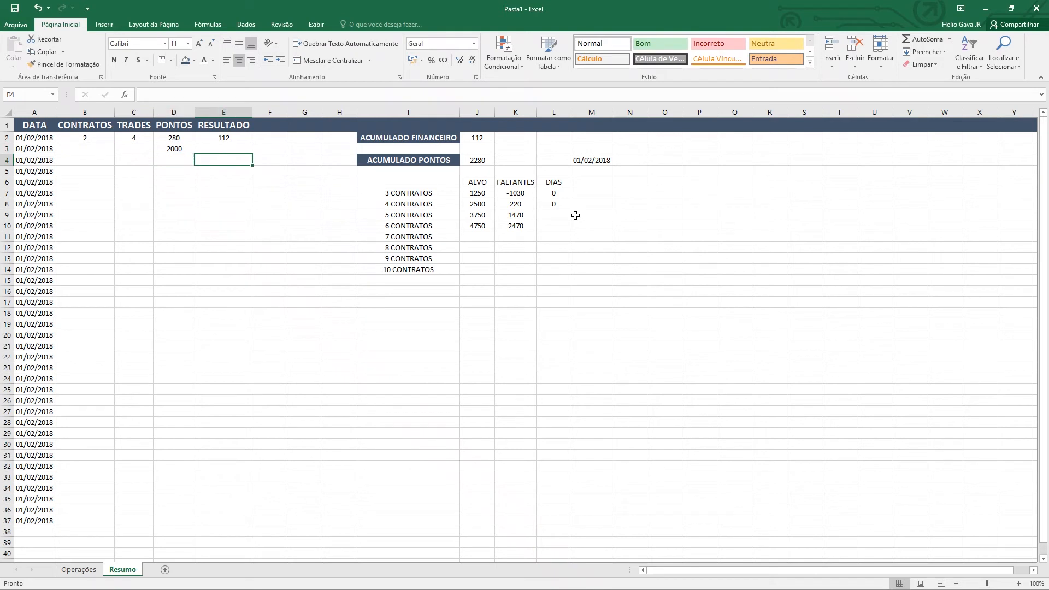
key(Down)
key(Down)
key(Down)
key(Right)
key(Right)
key(Right)
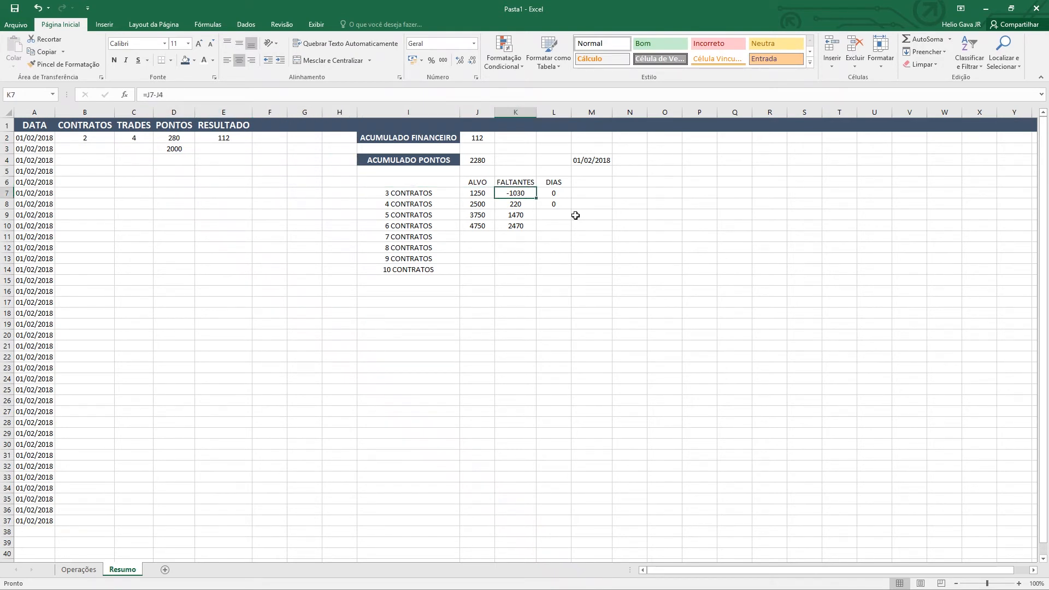
key(Down)
key(Left)
key(Left)
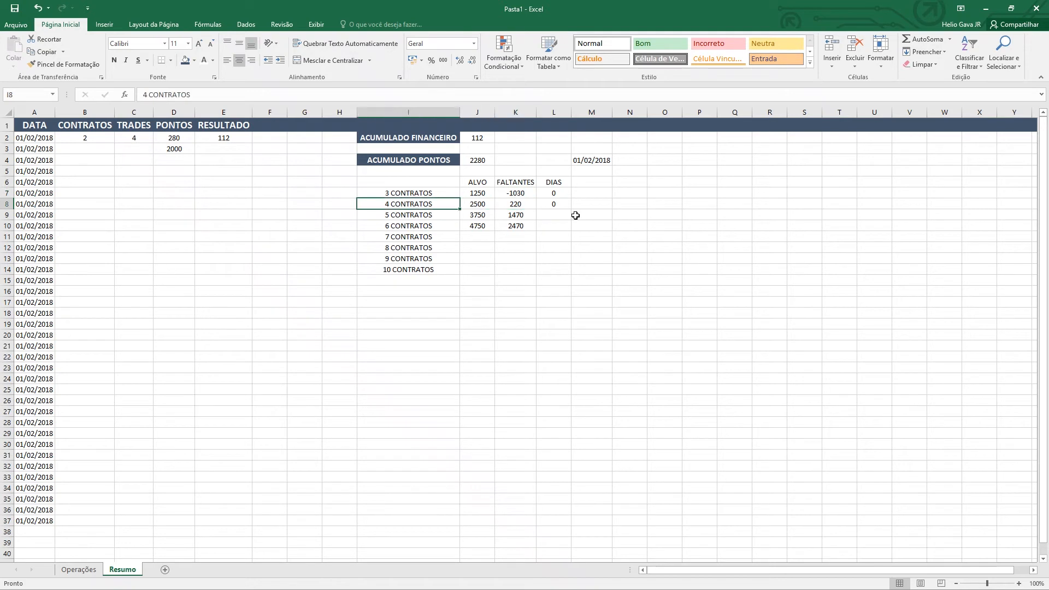
key(Right)
key(Right)
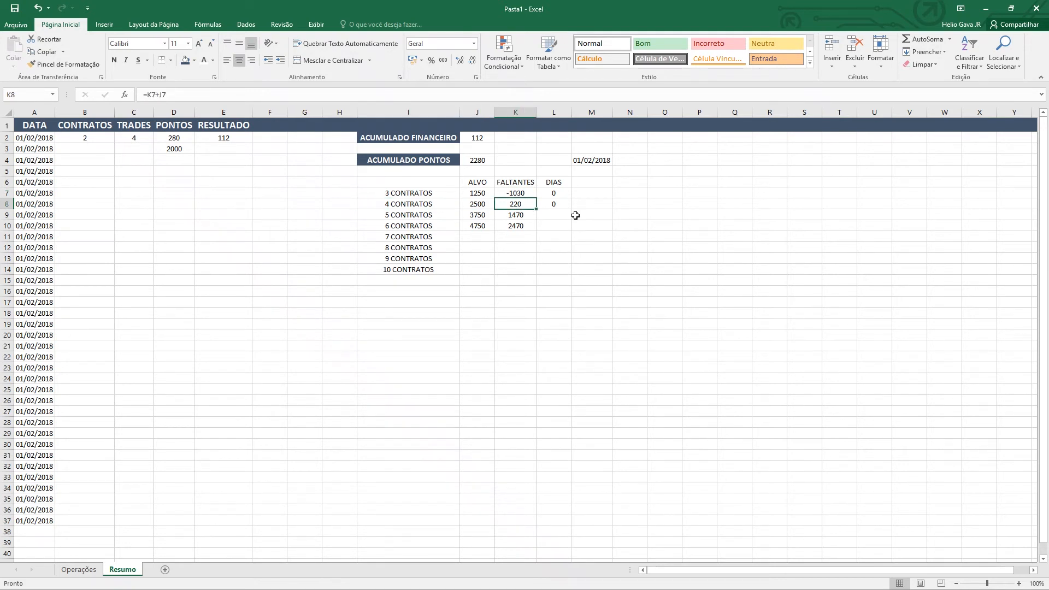
key(Left)
key(Left)
key(Right)
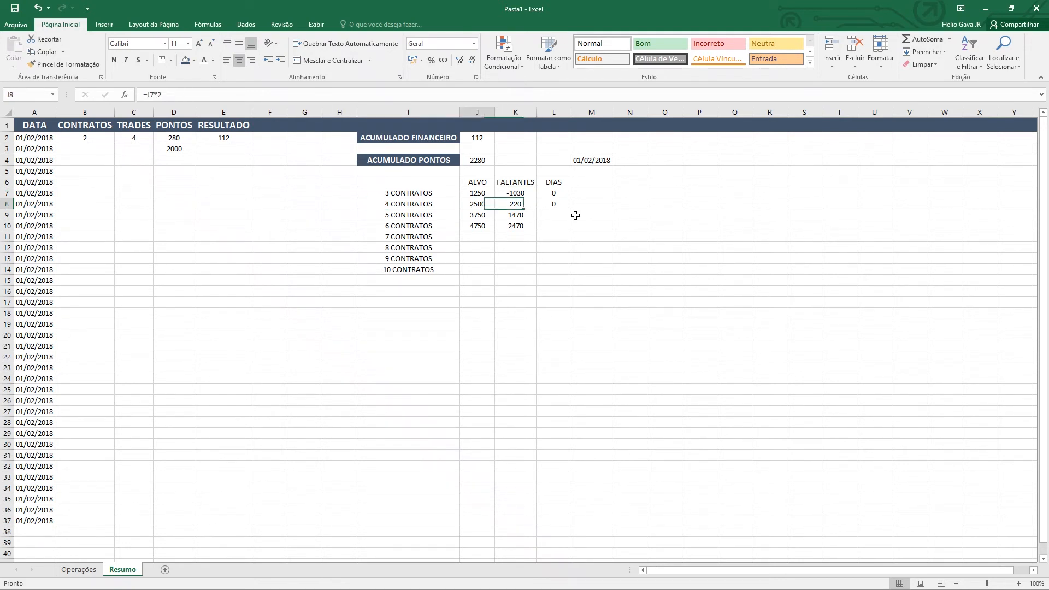
Enter -1500 as the third day's PONTOS in cell D4
key(Left)
key(Left)
key(Left)
key(Left)
key(Left)
key(Left)
key(Left)
key(Right)
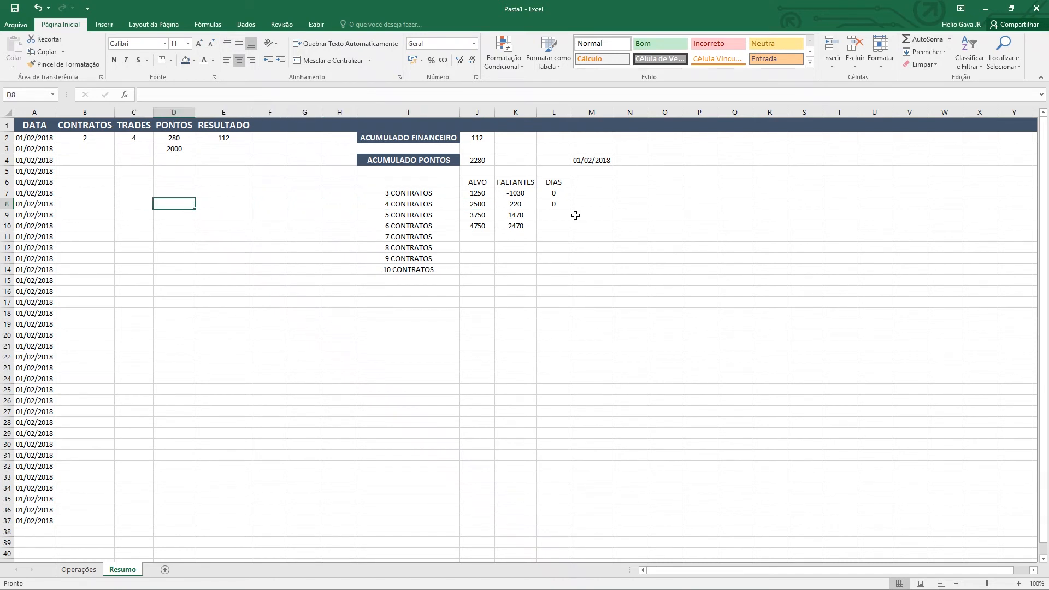
key(Up)
key(Up)
key(Up)
key(Up)
text(-1500)
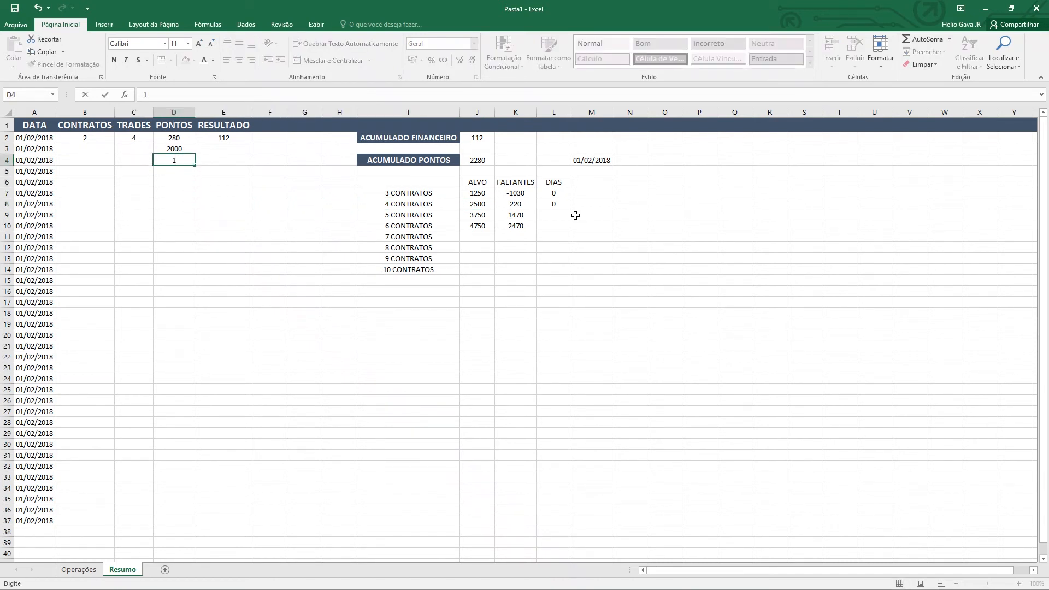
key(Return)
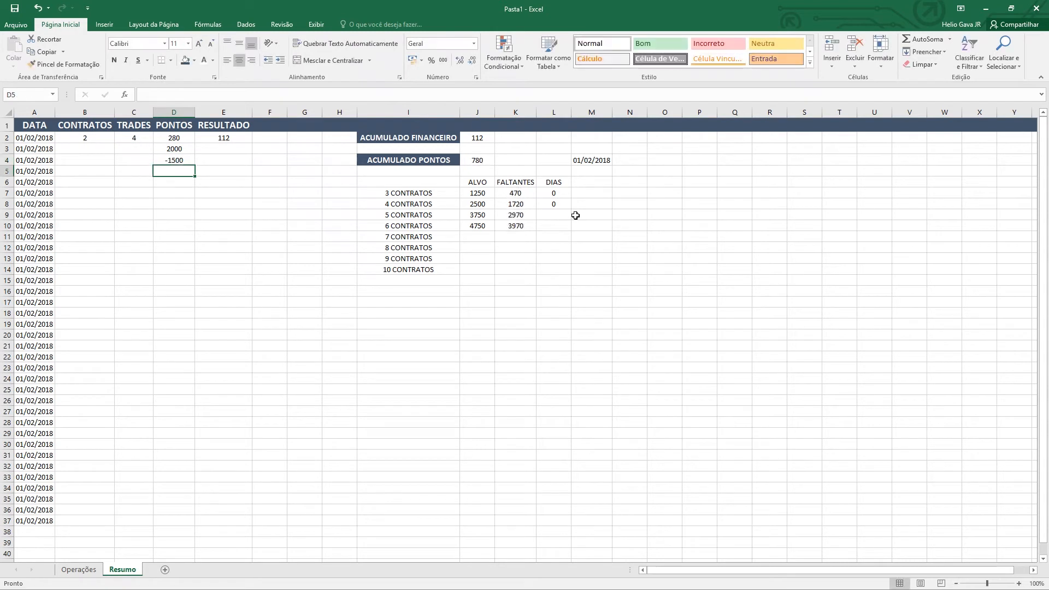
Check the 3 CONTRATOS ALVO and FALTANTES values against the accumulated points after the loss entry
key(Right)
key(Right)
key(Right)
key(Right)
key(Down)
key(Down)
key(Right)
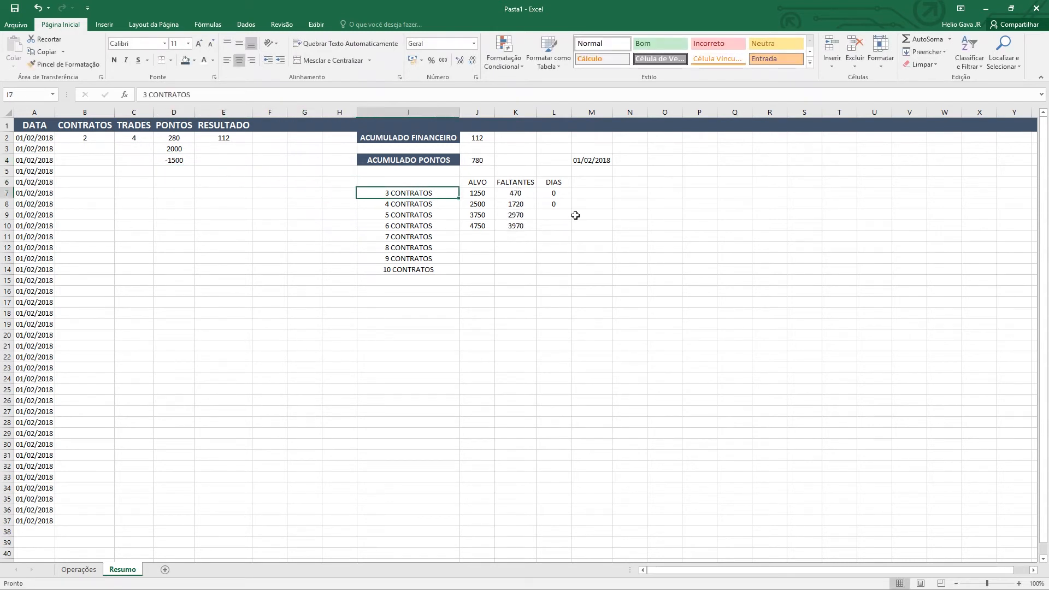
key(Right)
key(Right)
key(Left)
key(Left)
key(Right)
key(Right)
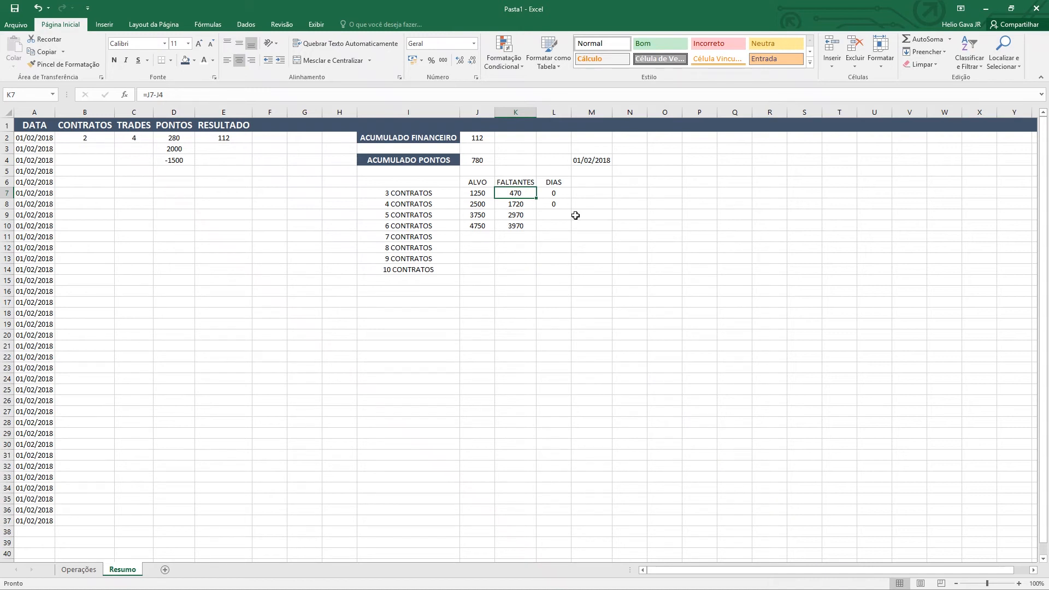
key(Up)
key(Up)
key(Left)
key(Left)
key(Left)
key(Left)
key(Left)
key(Left)
key(Left)
key(Left)
key(Left)
key(Left)
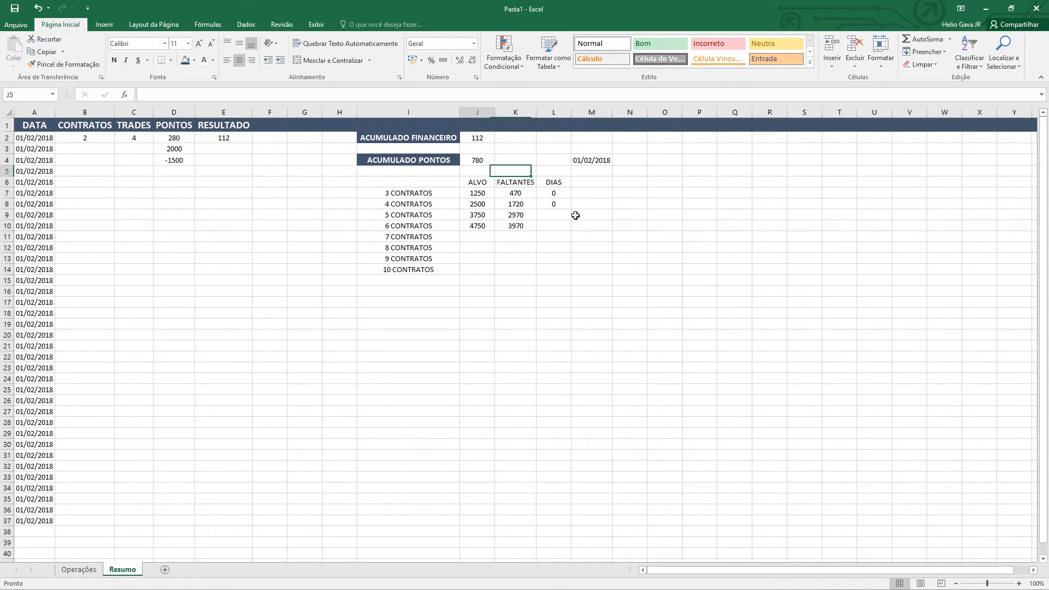
Clear the sample PONTOS entries in cells D3 and D4
key(Right)
key(Right)
key(Up)
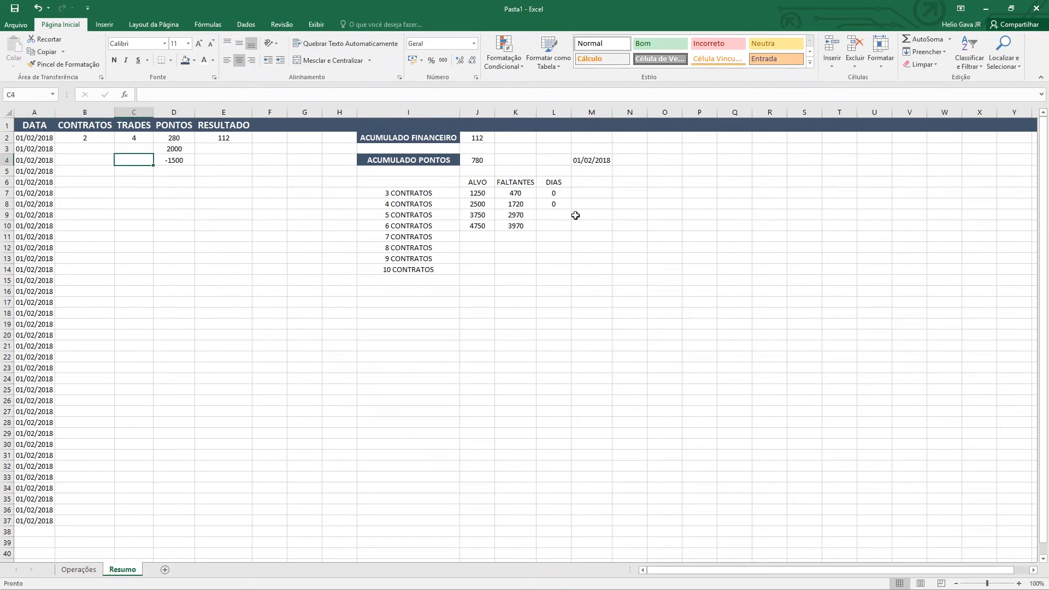
key(Right)
key(shift+Up)
key(Delete)
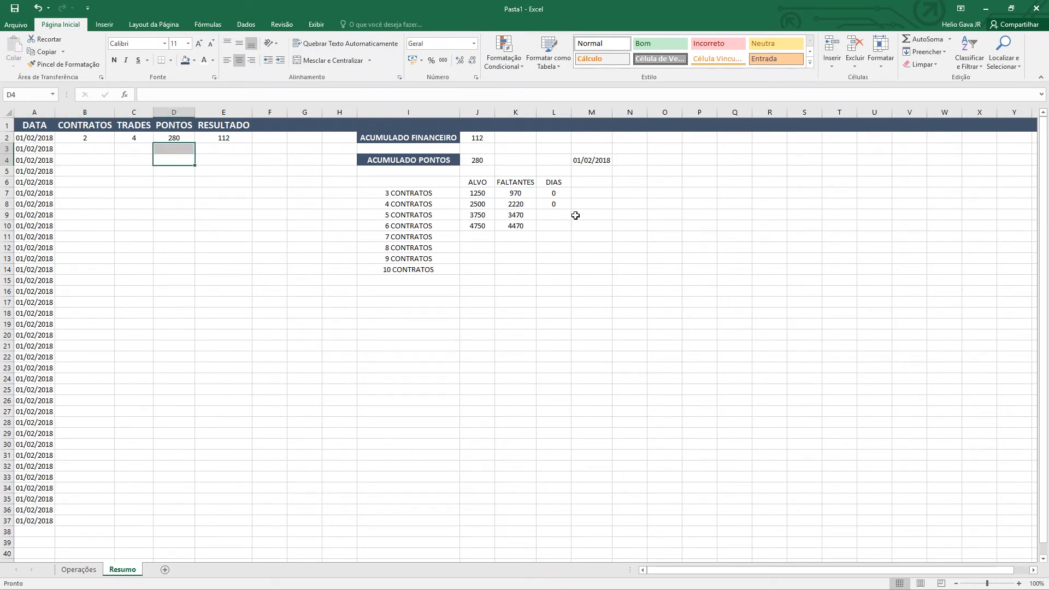
Copy the 6 CONTRATOS ALVO formula from J10 into the 7 to 10 CONTRATOS rows, J11 to J14
key(Down)
key(Down)
key(Down)
key(Down)
key(Right)
key(Right)
key(Right)
key(Right)
key(Right)
key(Right)
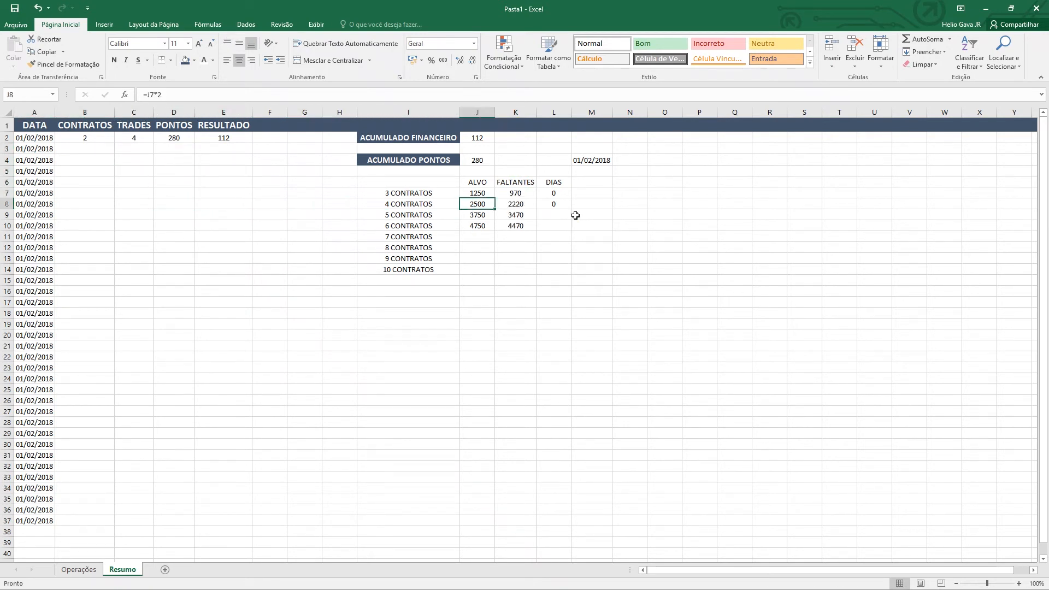
key(Down)
key(Down)
key(Down)
key(Up)
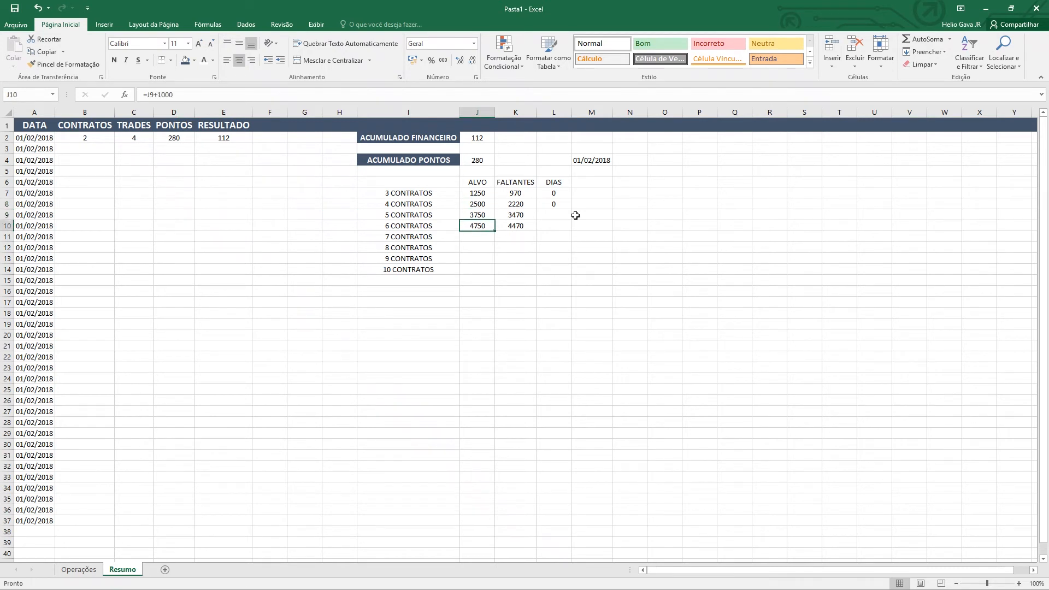
key(ctrl+c)
key(Down)
key(ctrl+v)
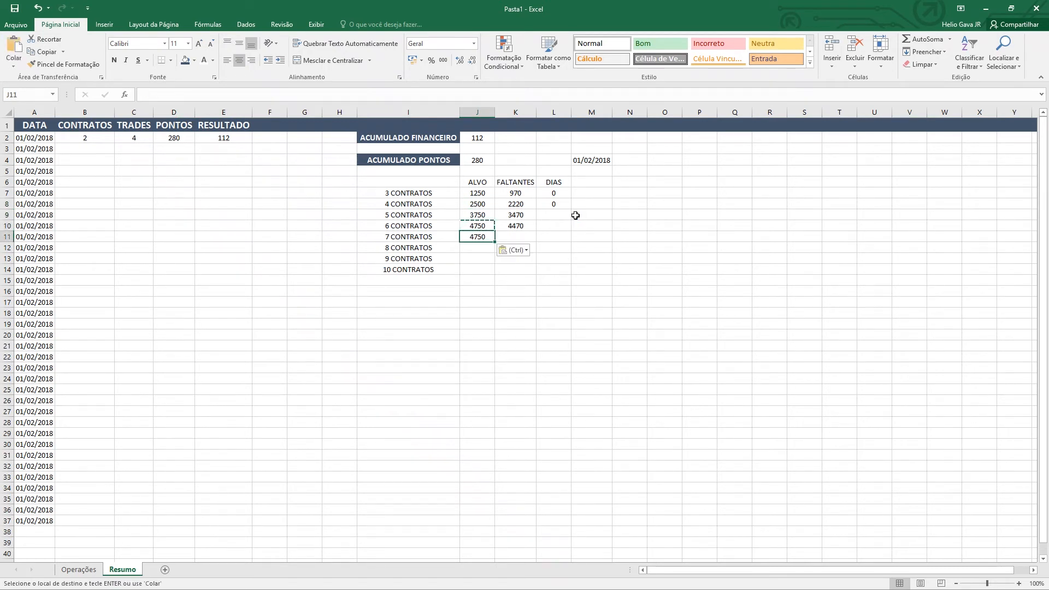
key(Down)
key(ctrl+v)
key(Down)
key(ctrl+v)
key(Down)
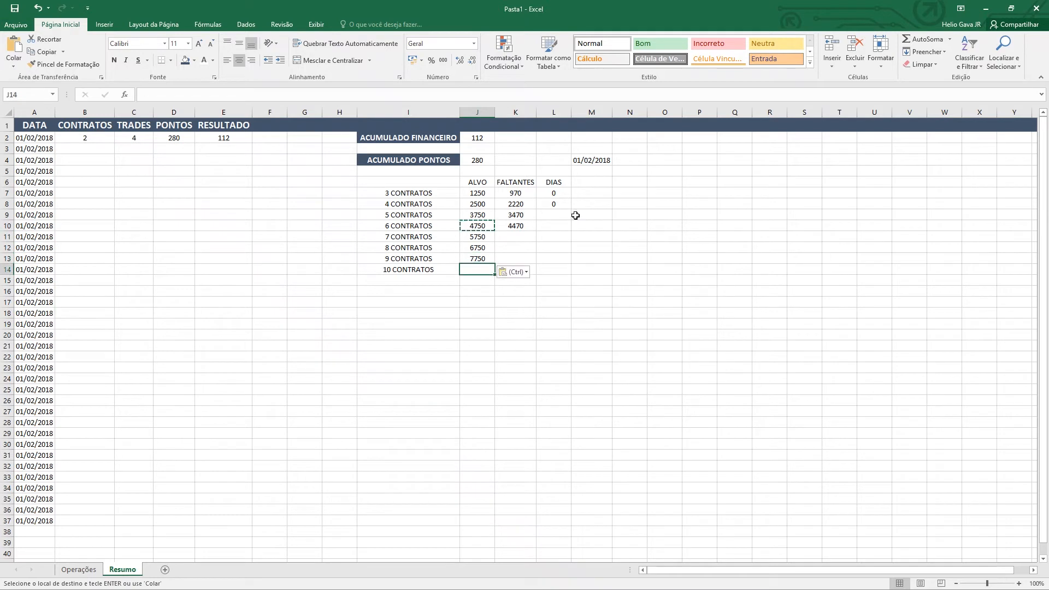
key(ctrl+v)
key(Right)
key(Up)
key(Up)
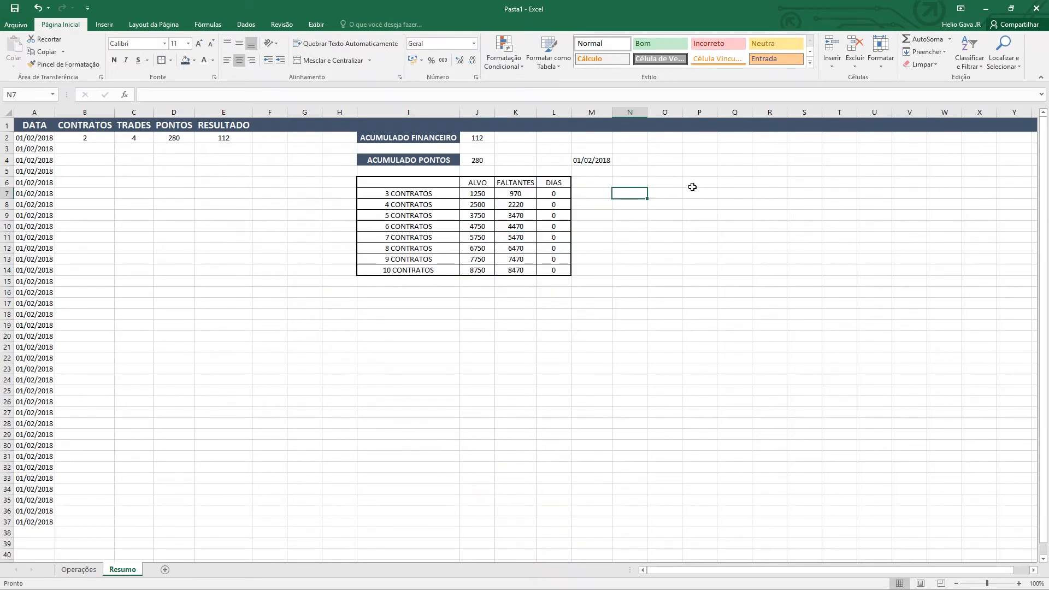
Enter the label Contratos in cell P6 to start a new list beside the targets table
click(692, 186)
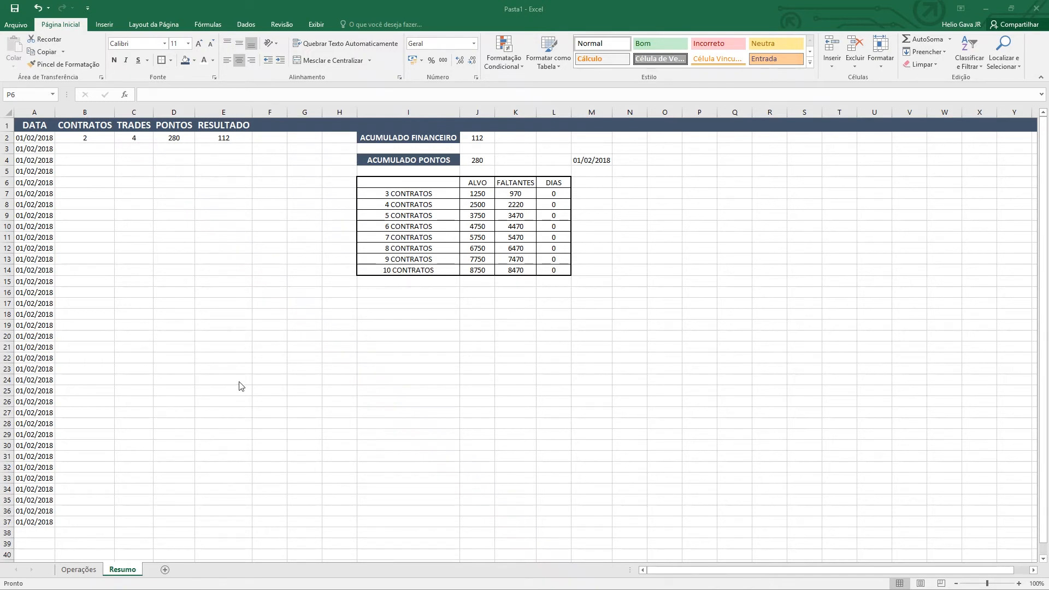
click(698, 175)
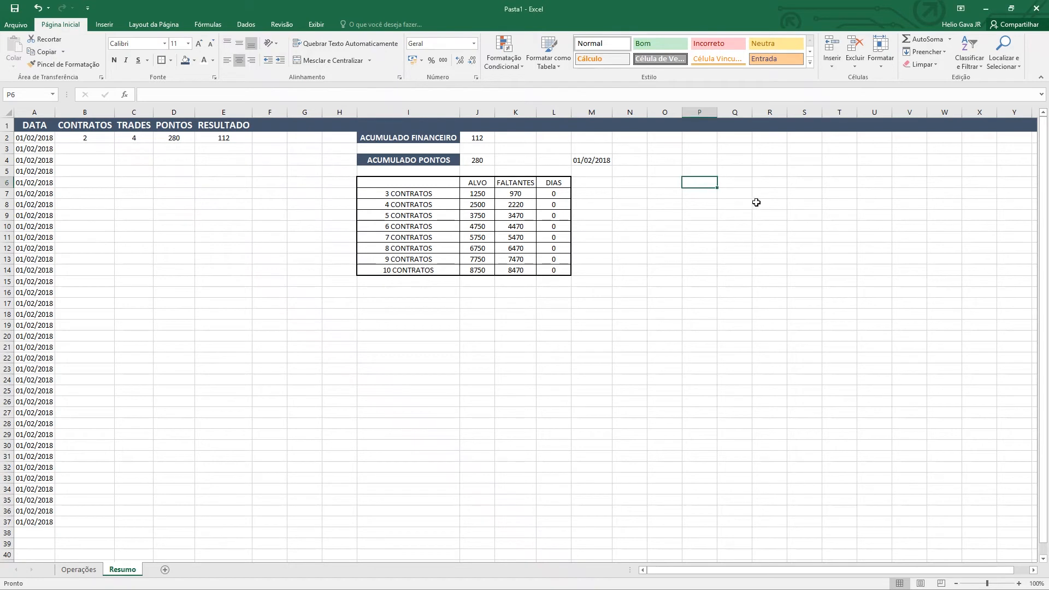
text(cONTRATOS)
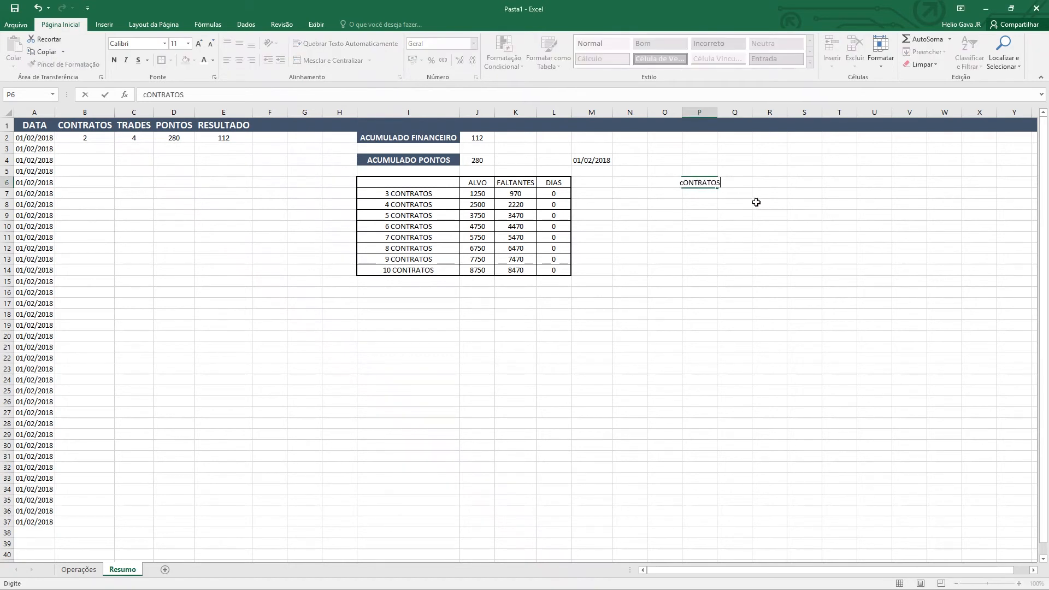
key(BackSpace)
key(BackSpace)
key(BackSpace)
key(BackSpace)
key(BackSpace)
key(BackSpace)
key(BackSpace)
key(BackSpace)
key(BackSpace)
text(Contratos)
key(Return)
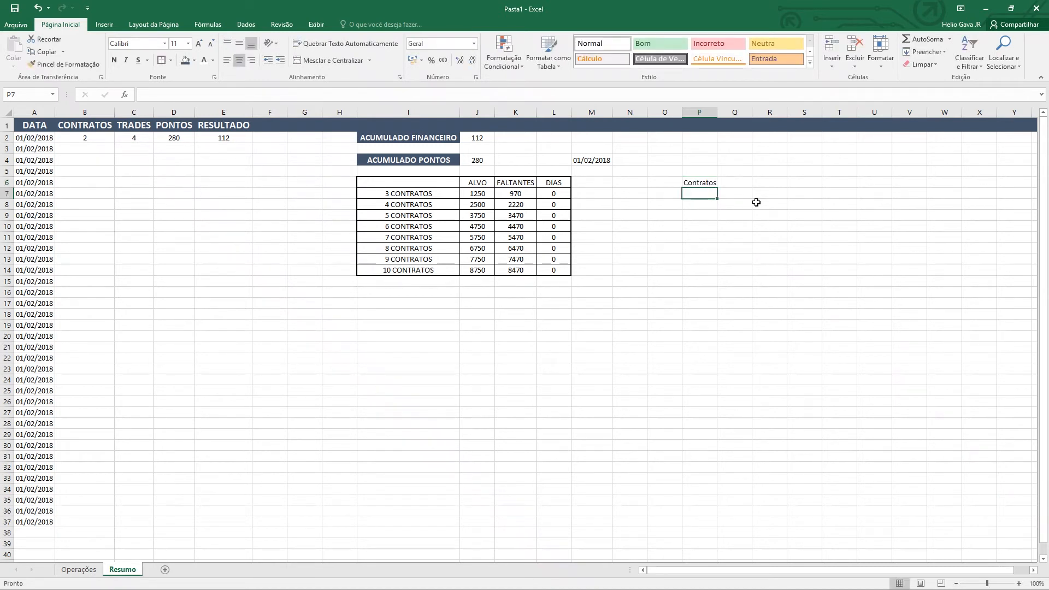
Enter the labels Trades, Pontos and Financeiro in cells P7 to P9
text(Trad)
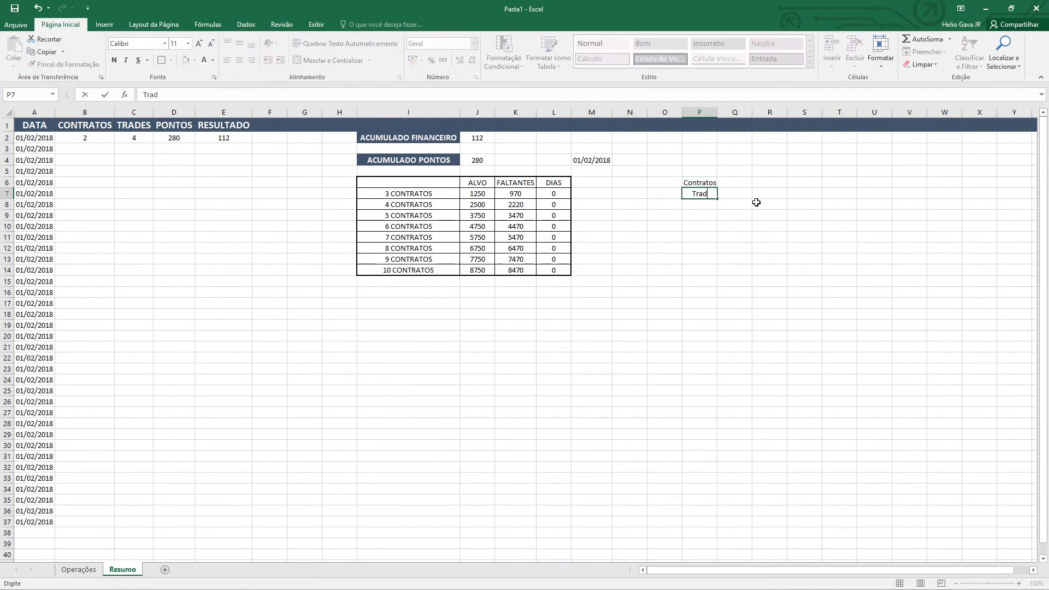
text(es)
key(Return)
text(Pontos)
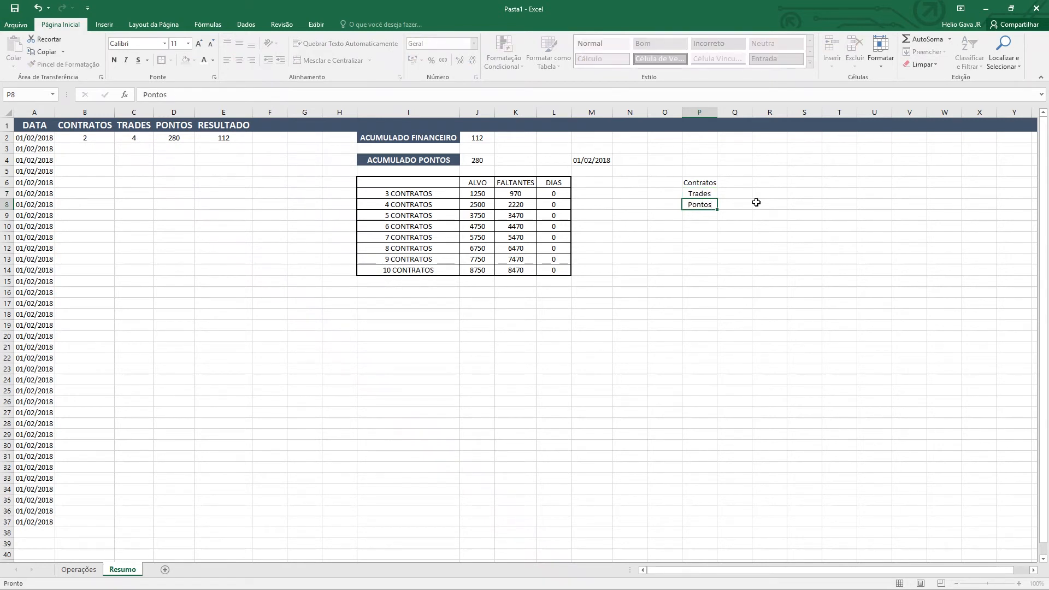
key(Return)
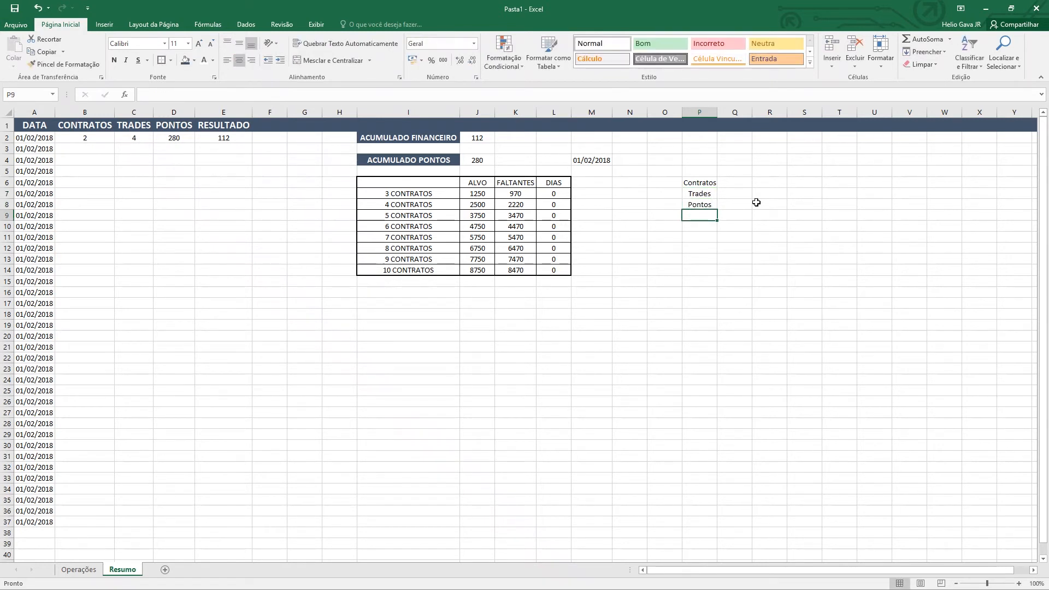
text(Financeio)
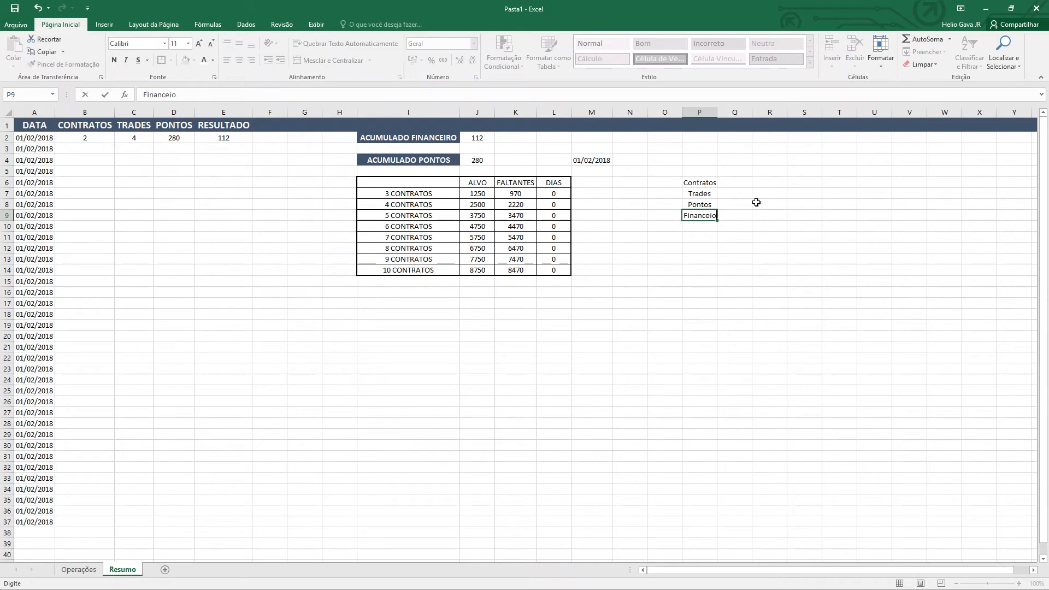
key(BackSpace)
text(ro)
key(Return)
Add the labels Pontos Por Trade and Financeiro por Trade in P10 and P11, and fit column P to its contents
text(Pontos)
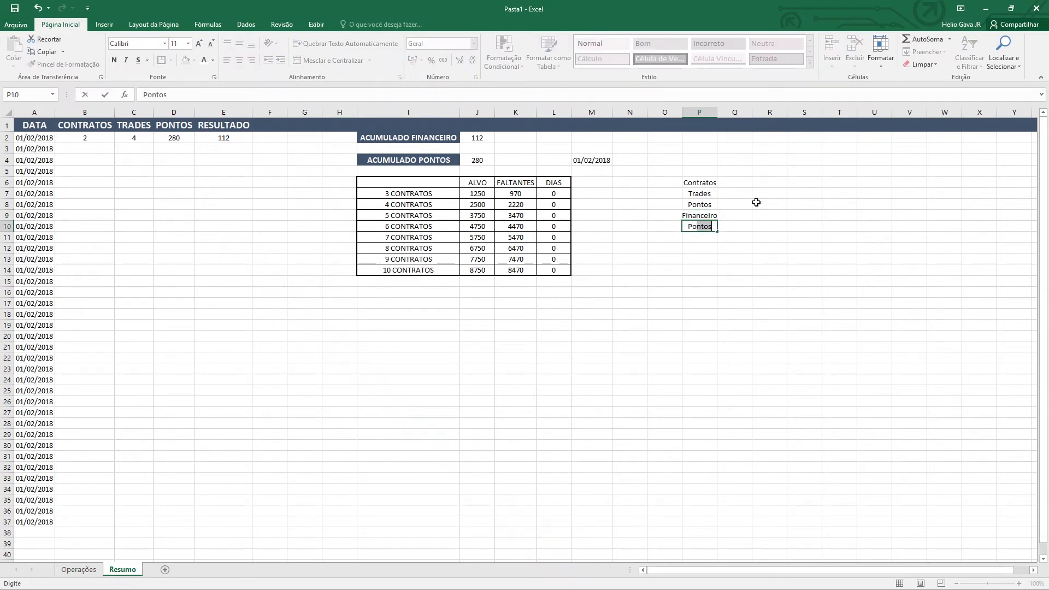
text( Por trade)
key(BackSpace)
key(BackSpace)
key(BackSpace)
key(BackSpace)
key(BackSpace)
key(BackSpace)
text(Trade)
key(Return)
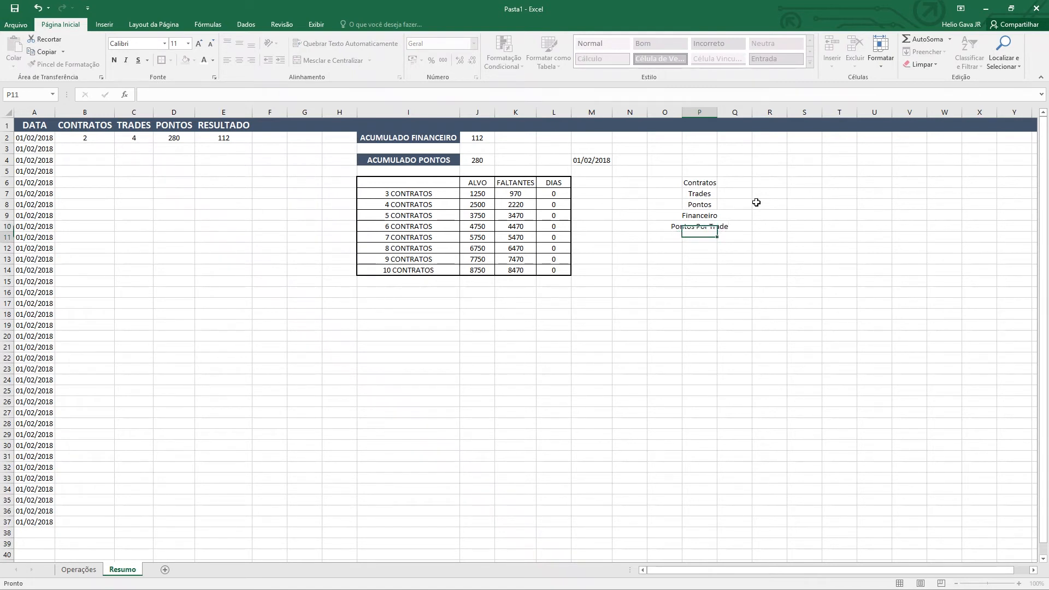
text(Financeiro)
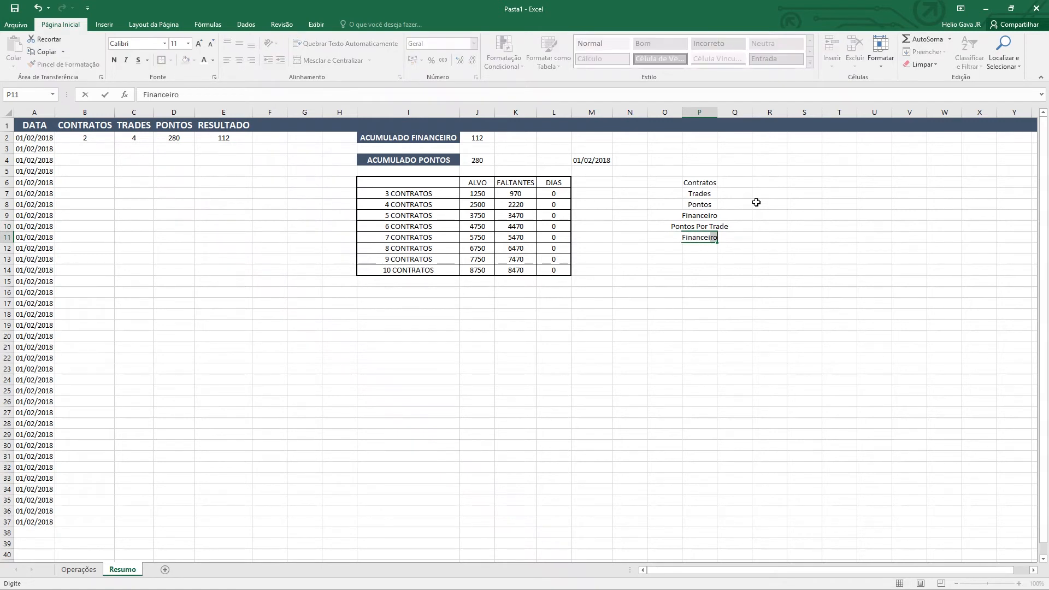
text( por Trade)
key(Return)
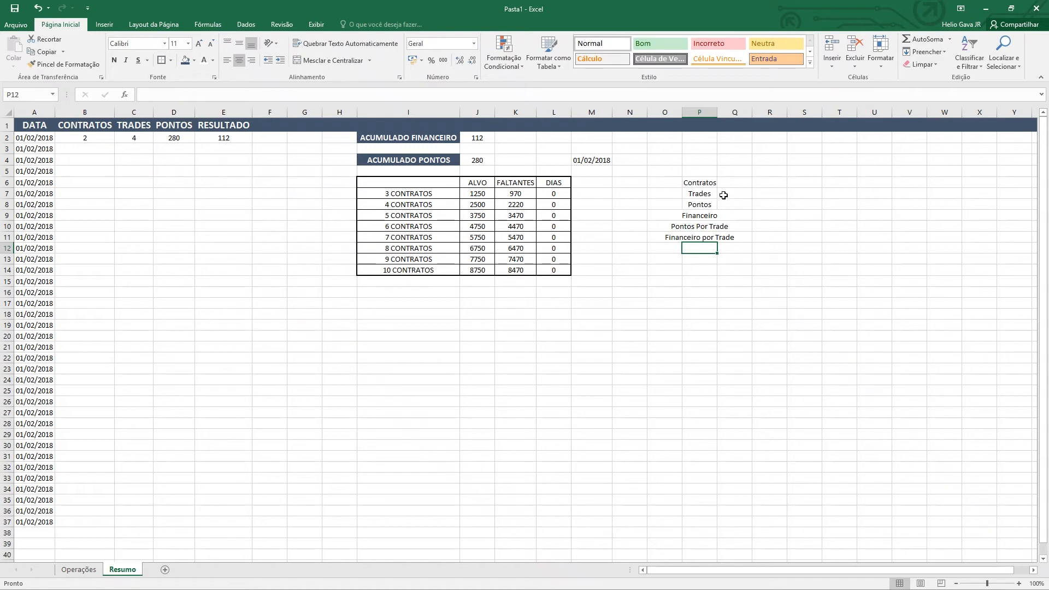
double_click(717, 112)
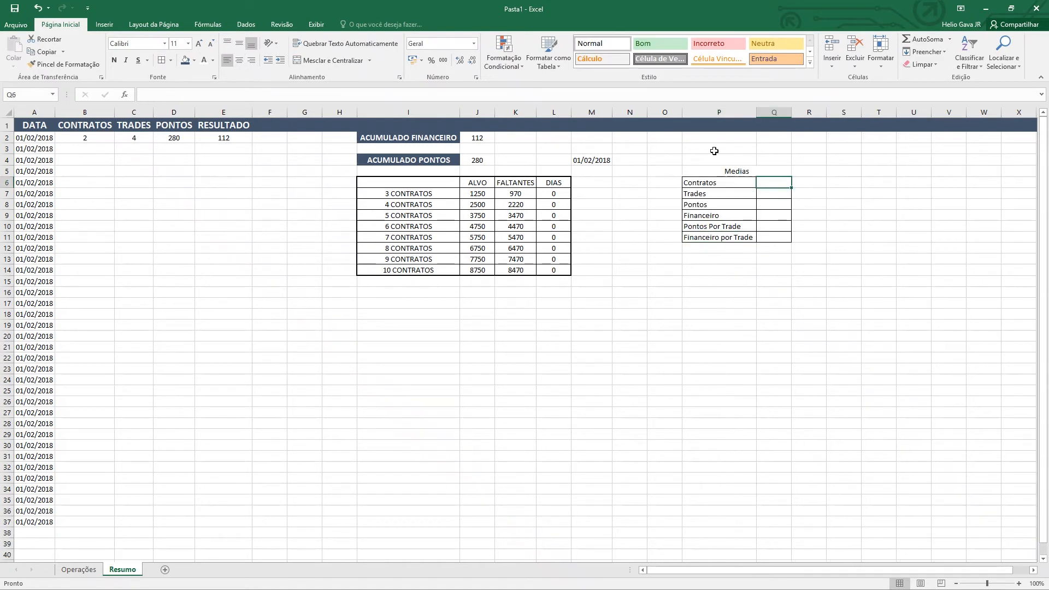
Calculate the average of the CONTRATOS column, B2:B43, in cell Q6 of the Medias table
text(=)
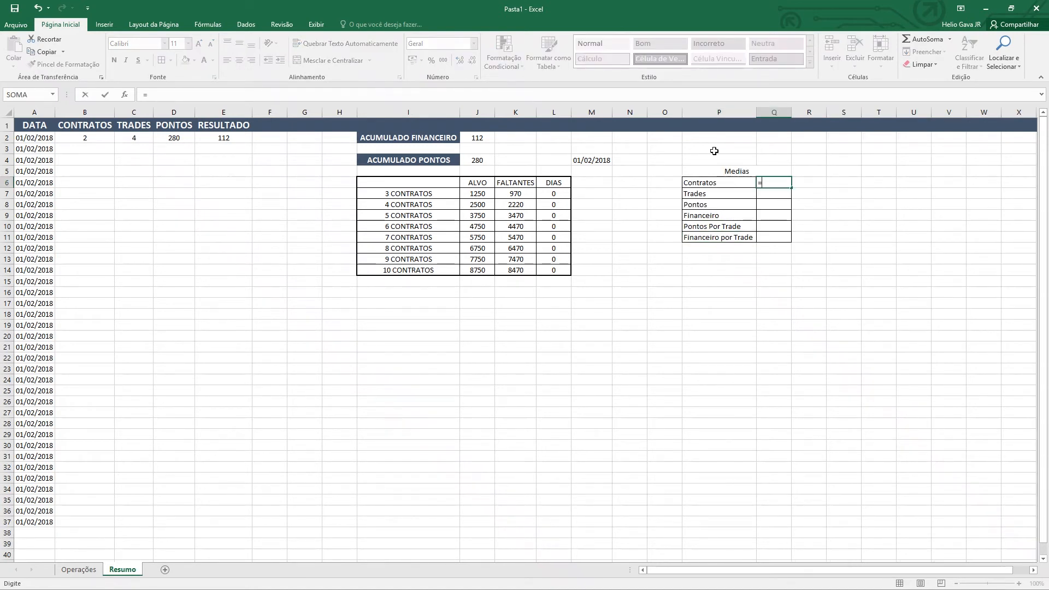
text(media()
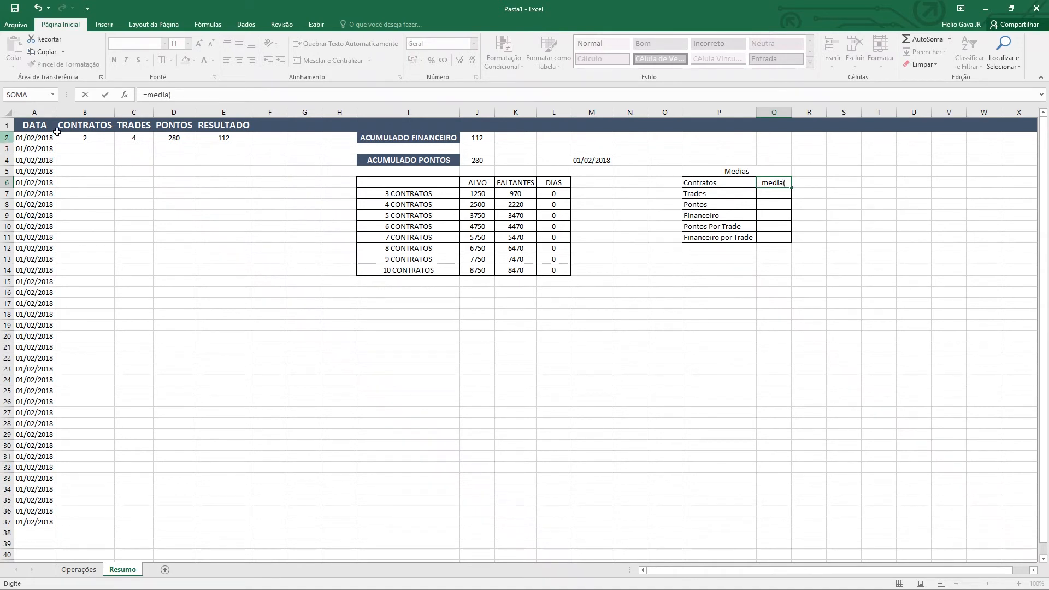
drag(86, 138, 92, 568)
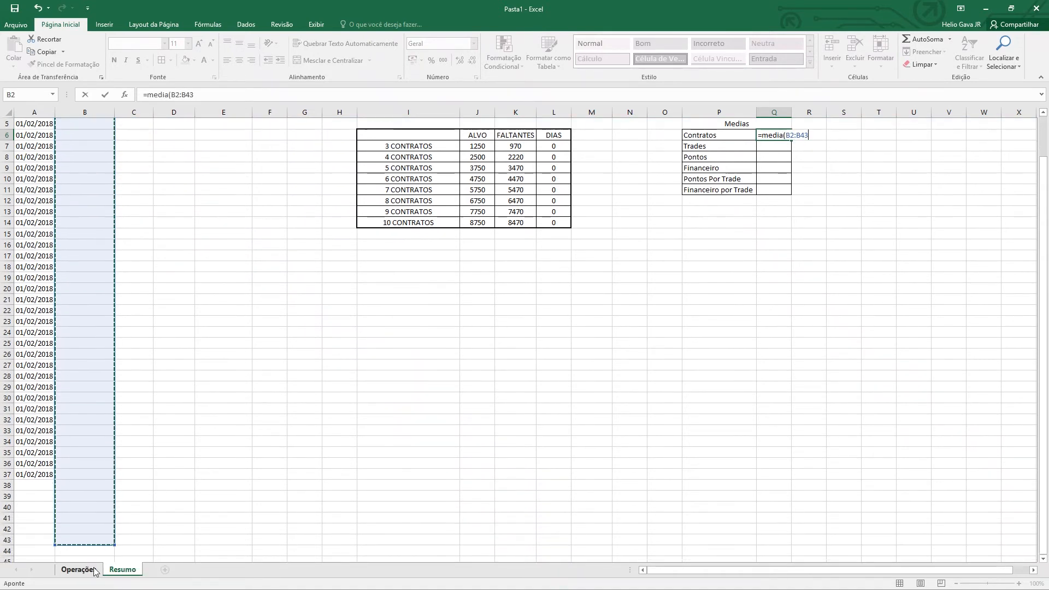
key(Return)
key(Up)
key(Up)
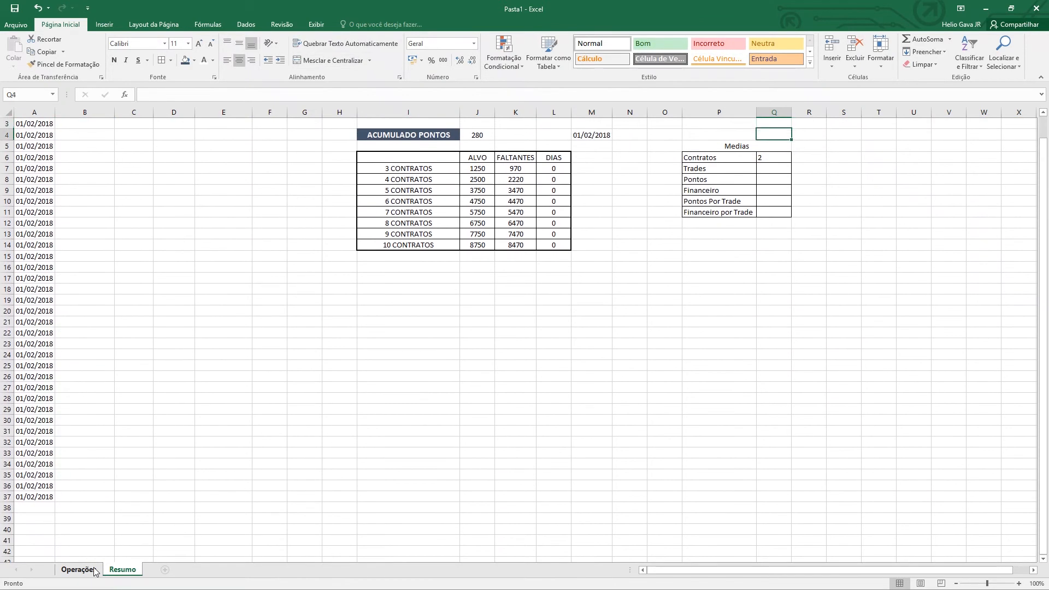
Center the contents of column Q horizontally
click(767, 112)
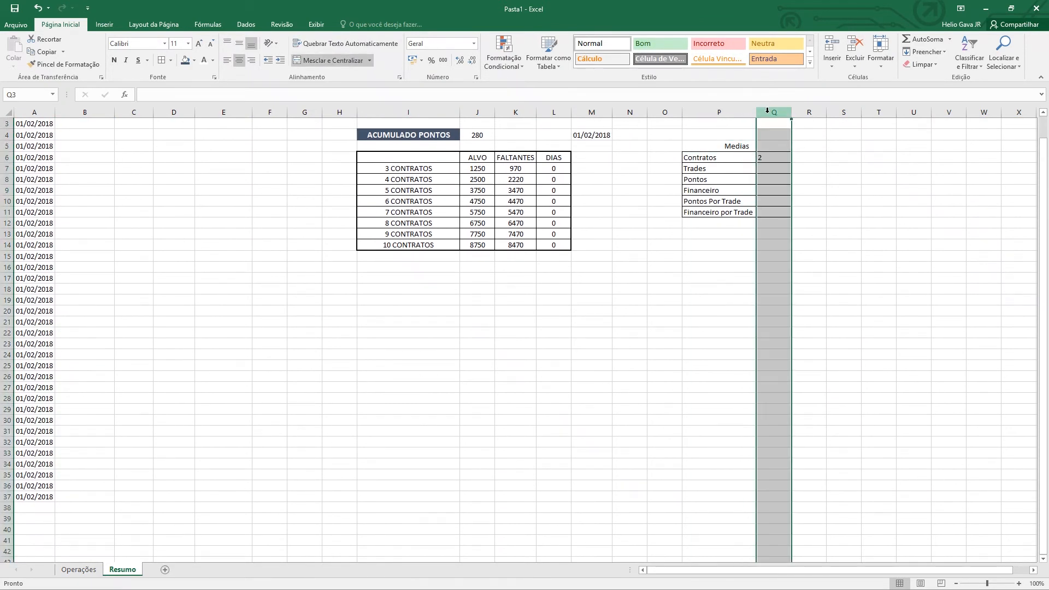
click(239, 61)
scroll(615, 245, up, 1)
Sum the TRADES column from C2 downward with a SOMA formula in the Trades cell Q7
click(776, 194)
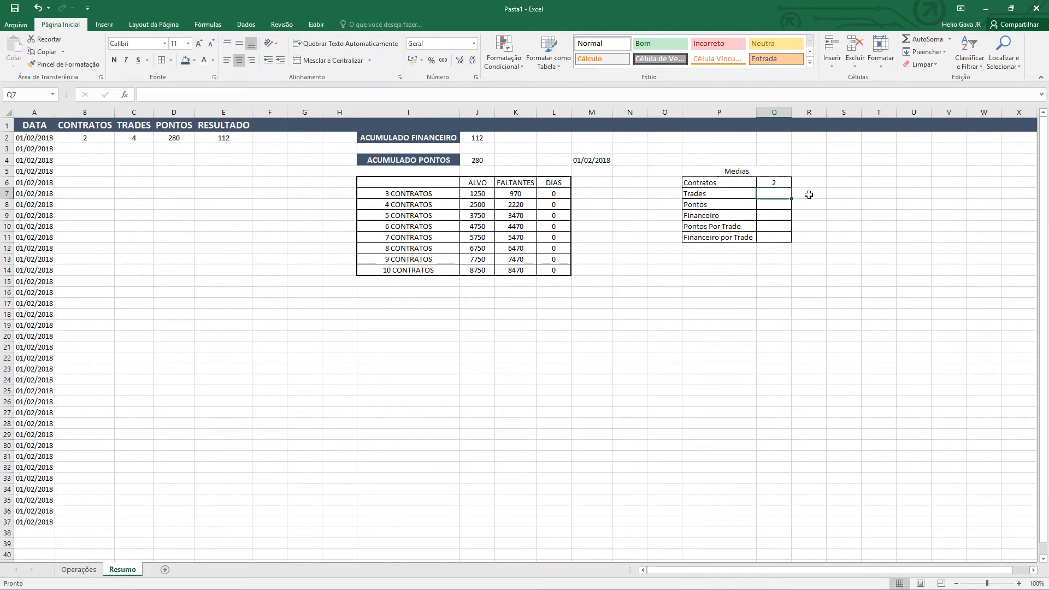
text(=)
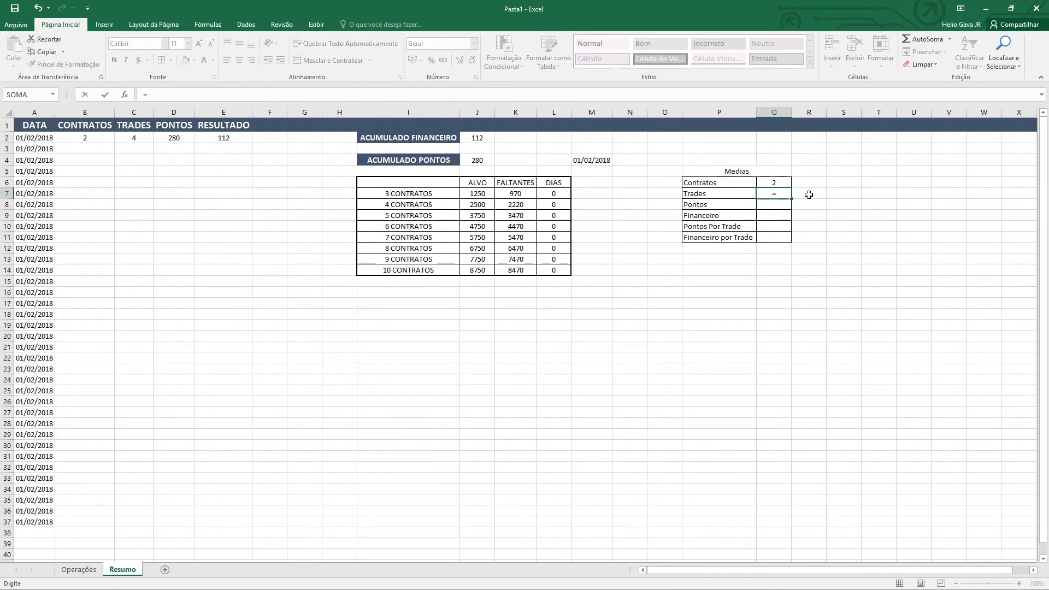
key(BackSpace)
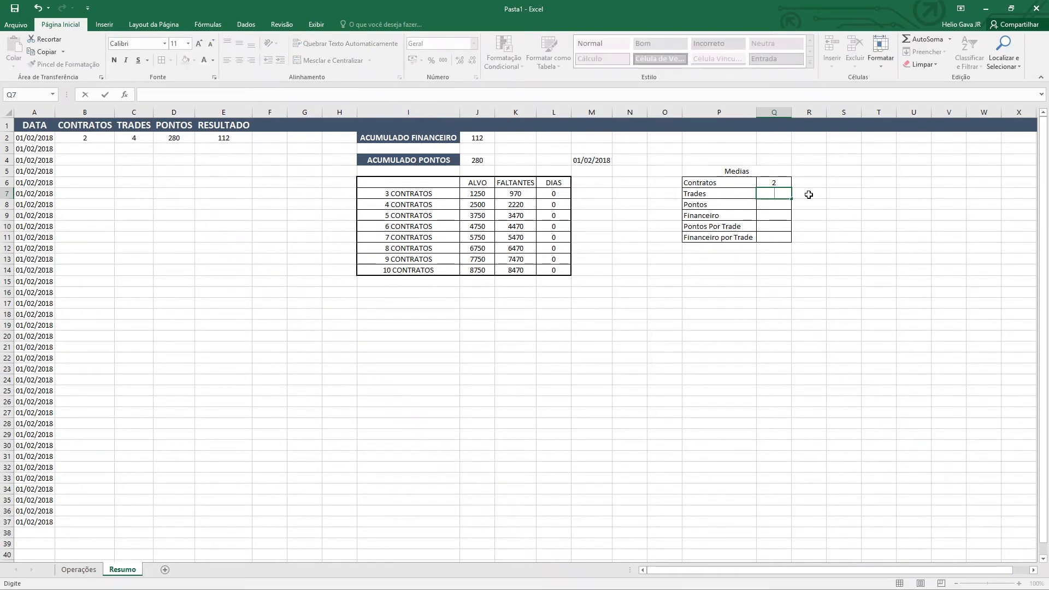
text(=)
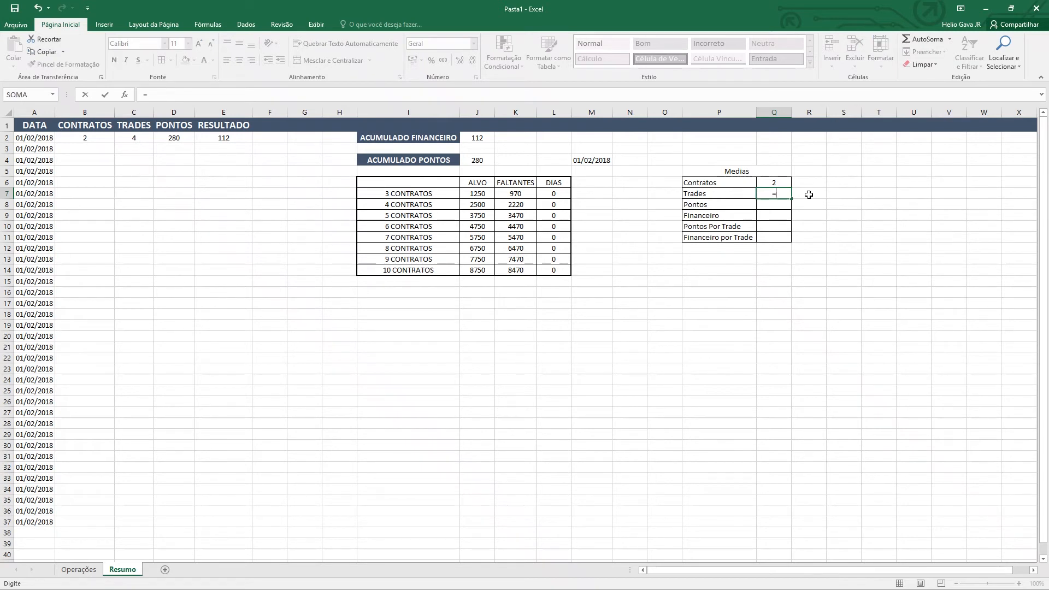
text(soma()
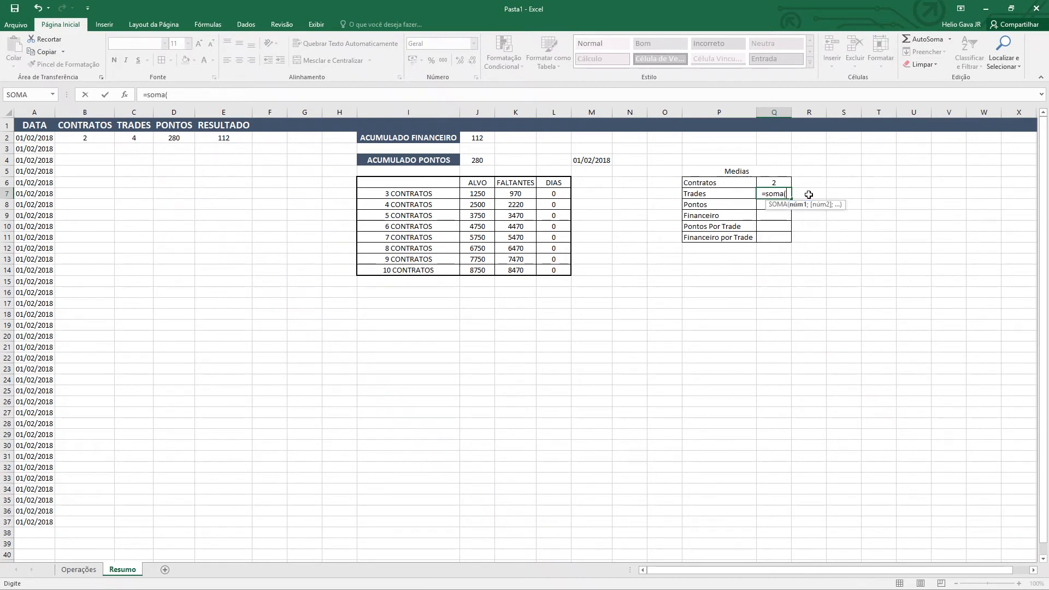
drag(138, 139, 137, 578)
key(Return)
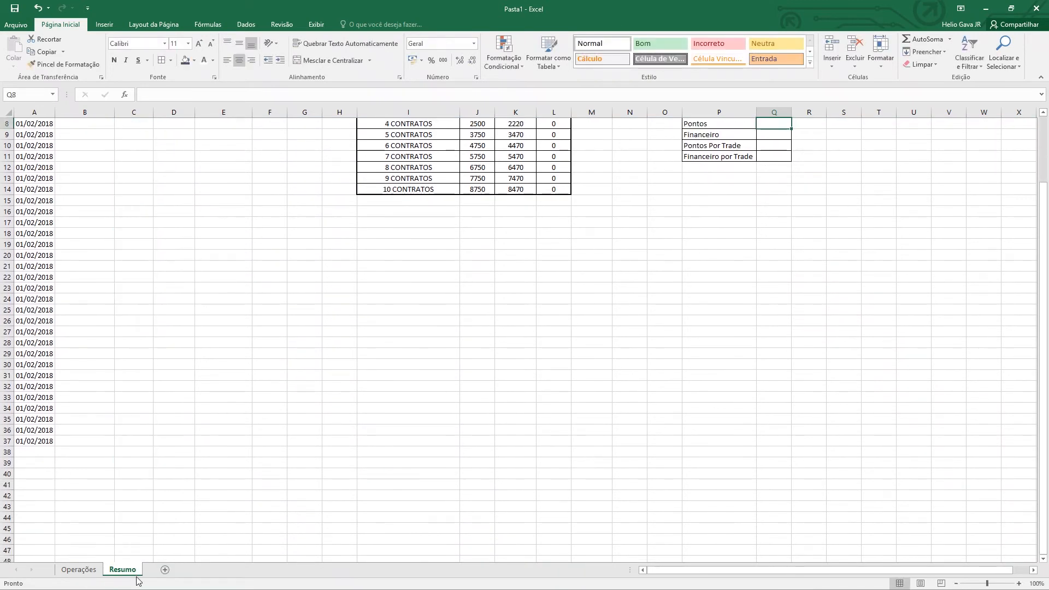
scroll(314, 286, up, 3)
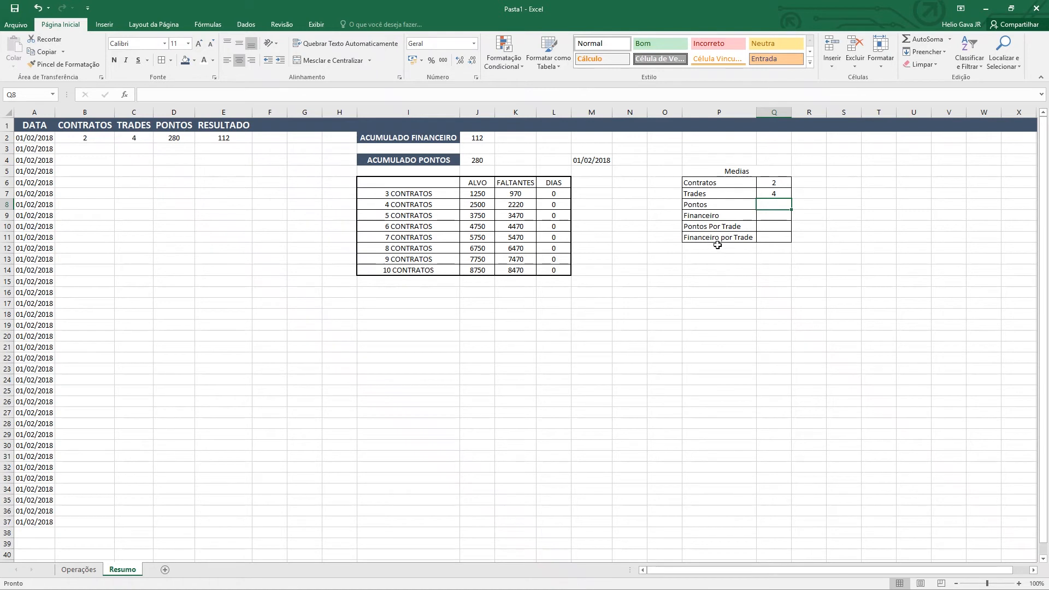
Link the Pontos cell Q8 to the ACUMULADO PONTOS value with the formula =J4
text(=)
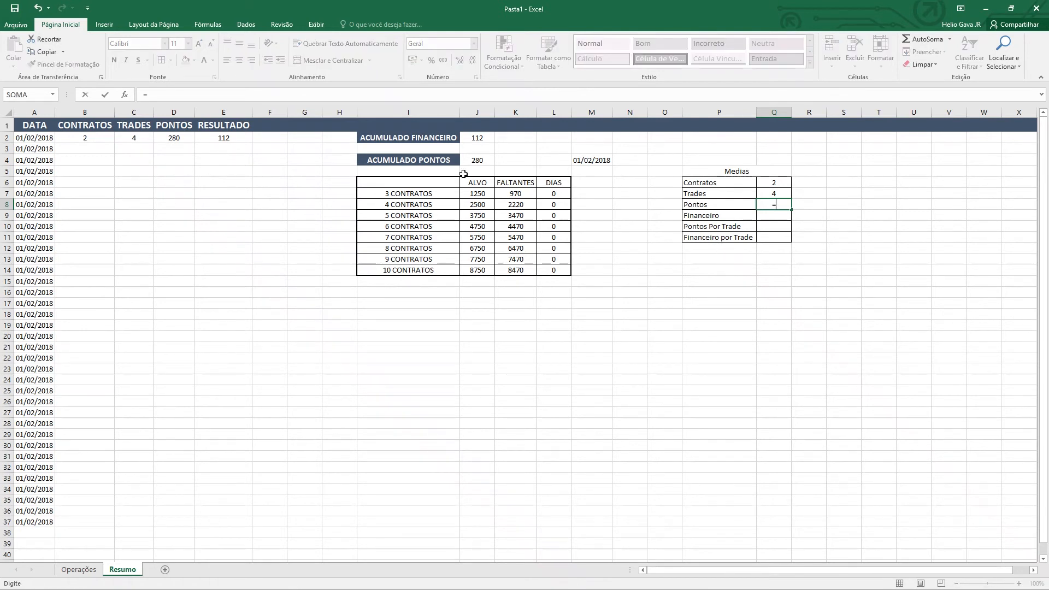
click(477, 158)
key(Return)
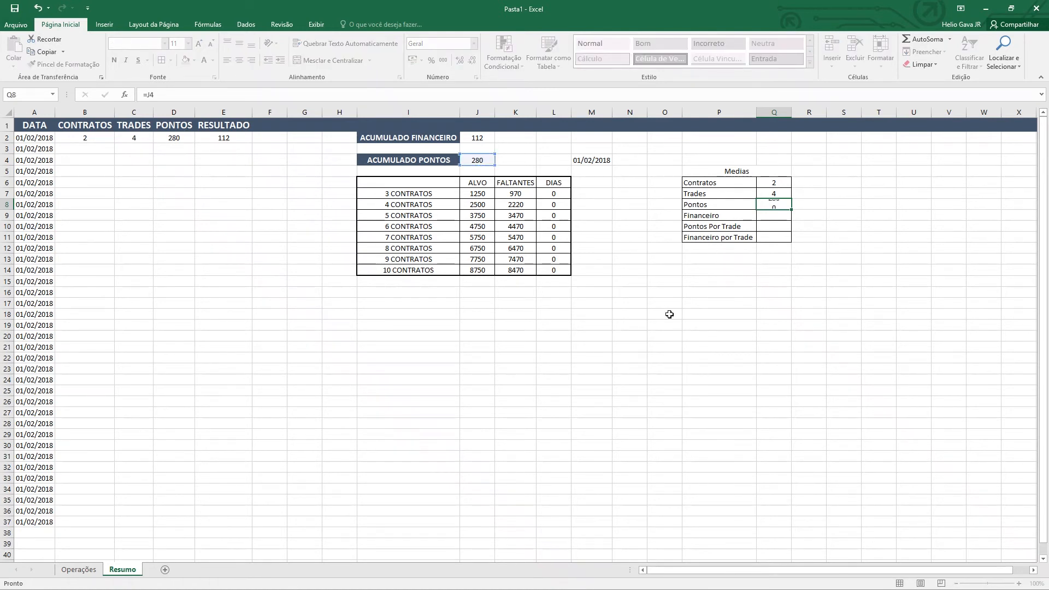
Link the Financeiro cell Q9 in the Medias table to the ACUMULADO FINANCEIRO value in J2
text(=)
key(Up)
key(Up)
key(Up)
key(Up)
key(Up)
key(Up)
key(Up)
key(Up)
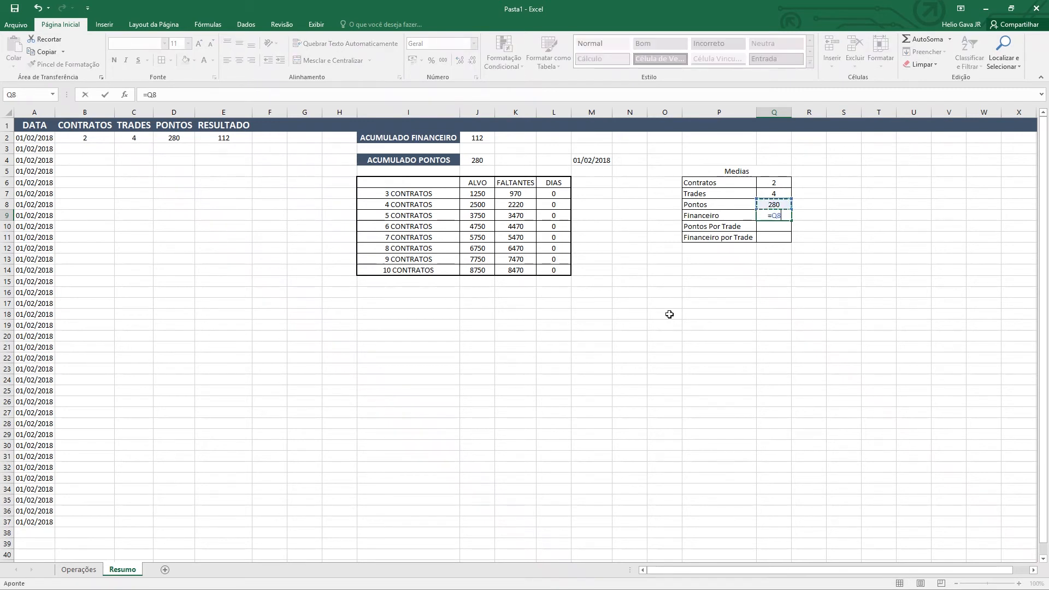
key(Left)
key(Left)
key(Left)
key(Left)
key(Left)
key(Down)
key(Left)
key(Left)
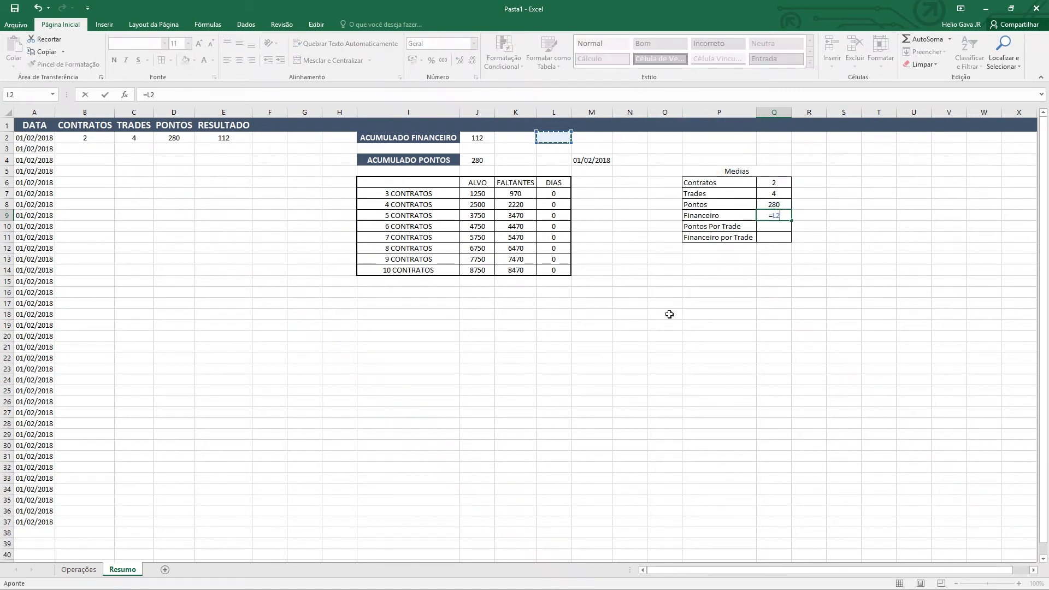
key(Return)
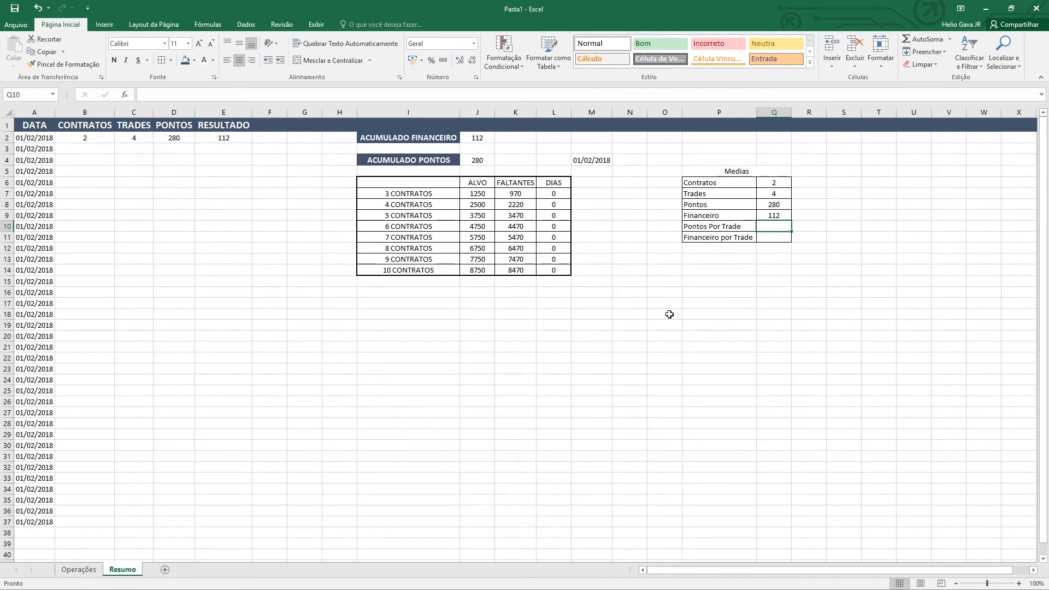
Calculate Pontos Por Trade in Q10 by dividing Pontos by Trades with the formula =Q8/Q7
text(=)
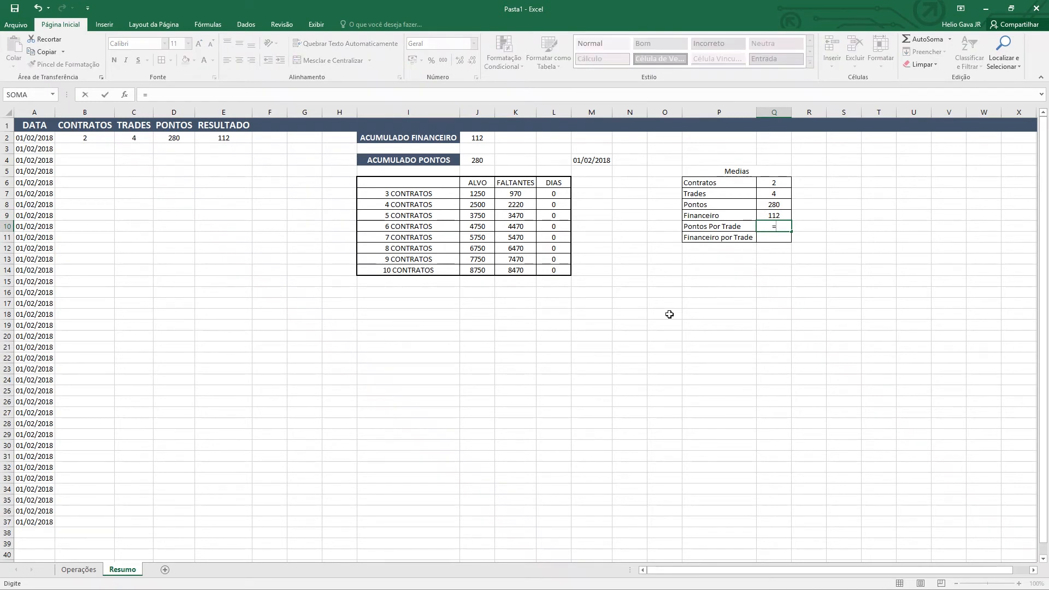
key(Up)
key(Up)
text(/)
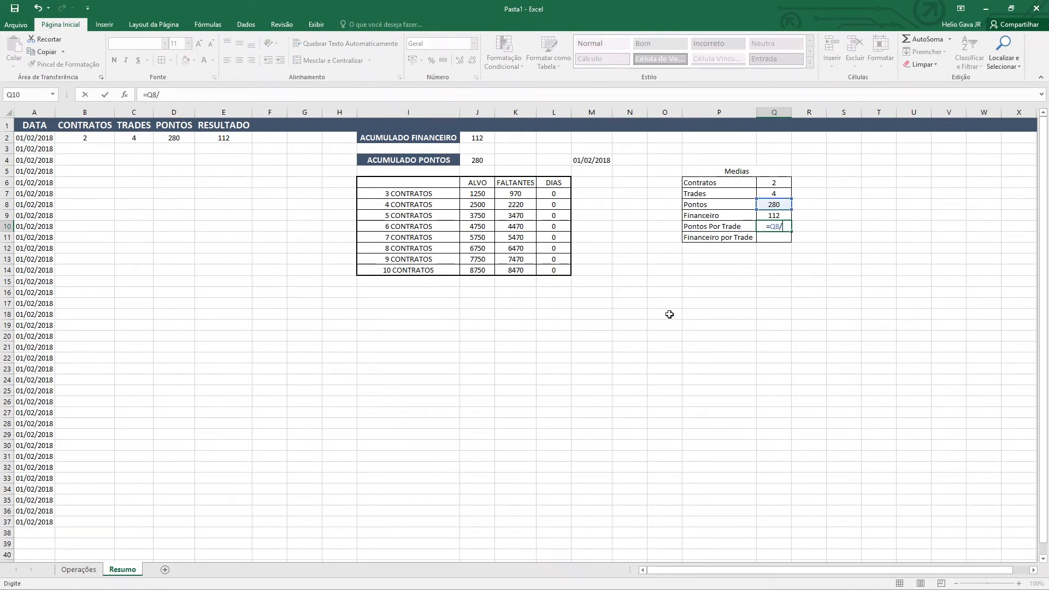
key(Up)
key(Up)
key(Up)
key(Return)
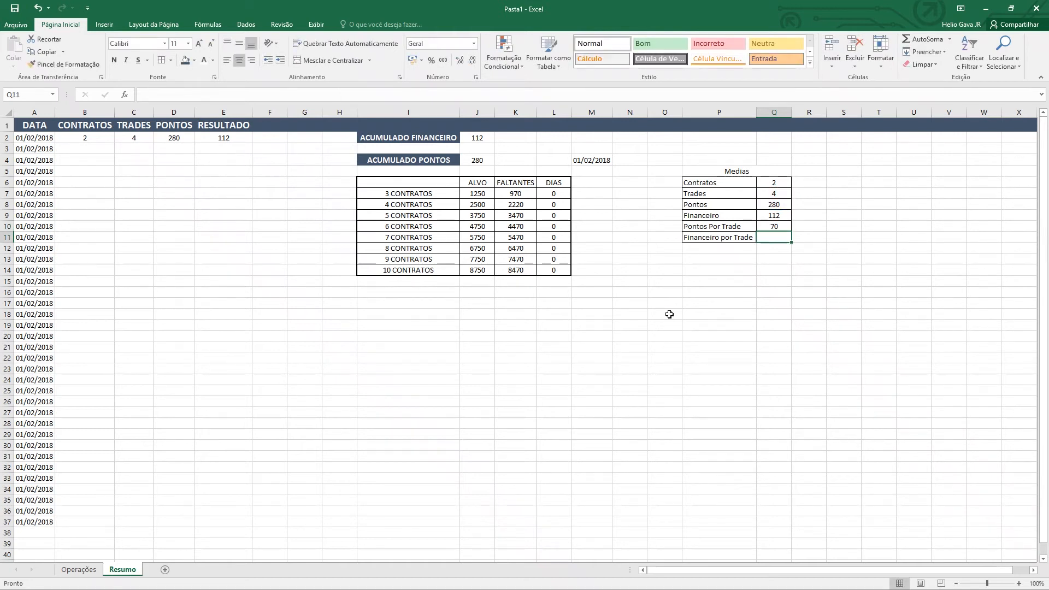
Calculate Financeiro por Trade in Q11 by dividing Financeiro by Trades with the formula =Q9/Q7
text(=)
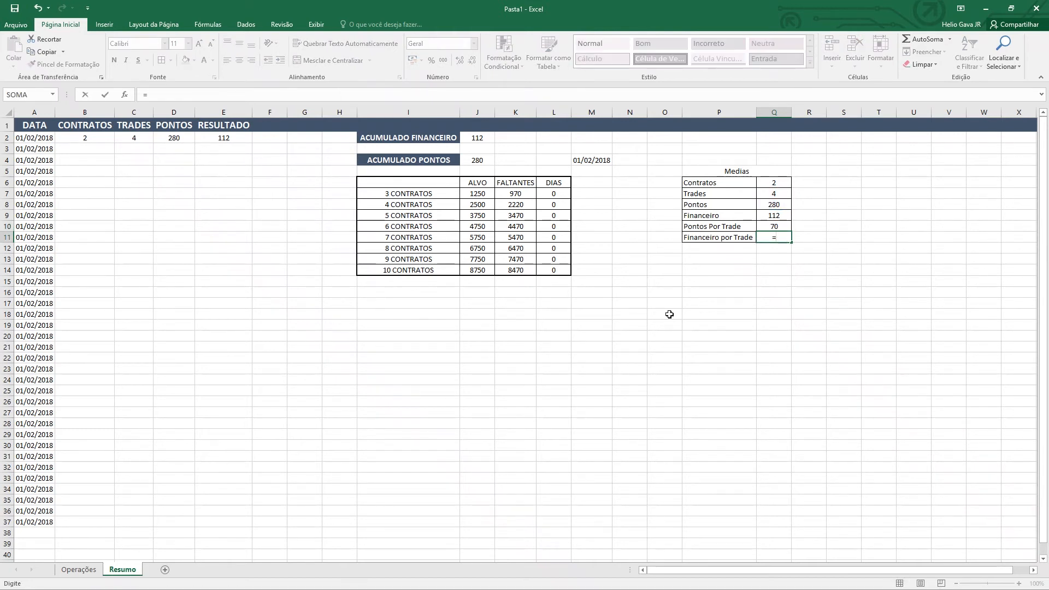
key(Up)
key(Up)
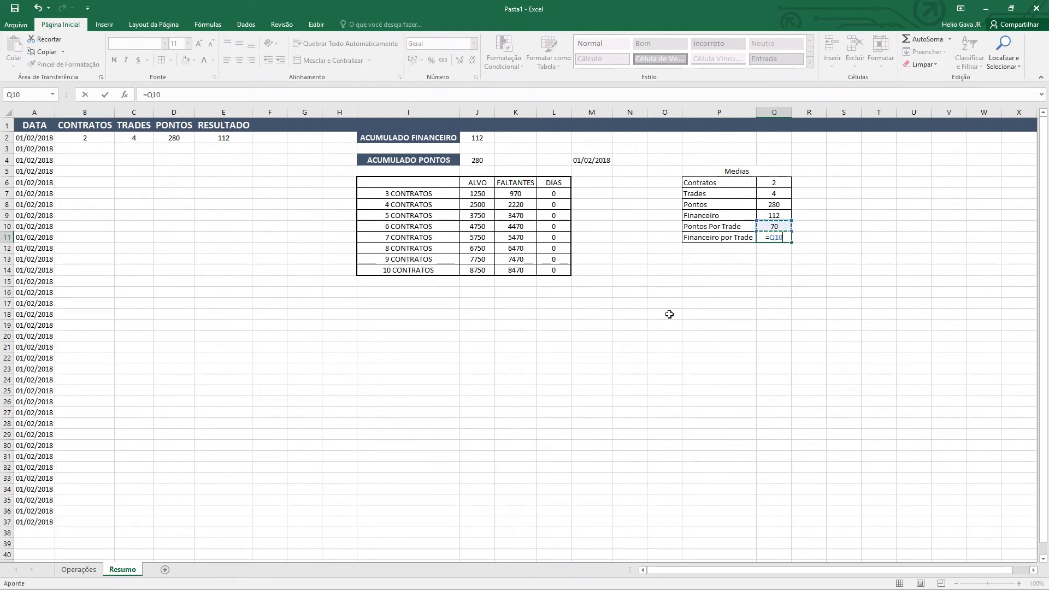
text(/)
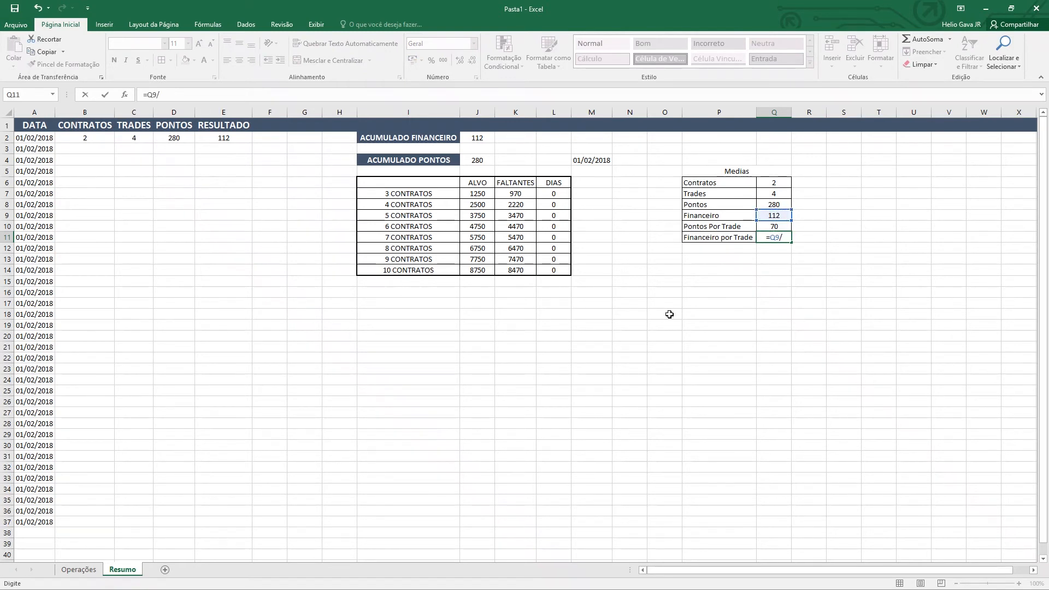
key(Up)
key(Up)
key(Up)
key(Up)
key(Return)
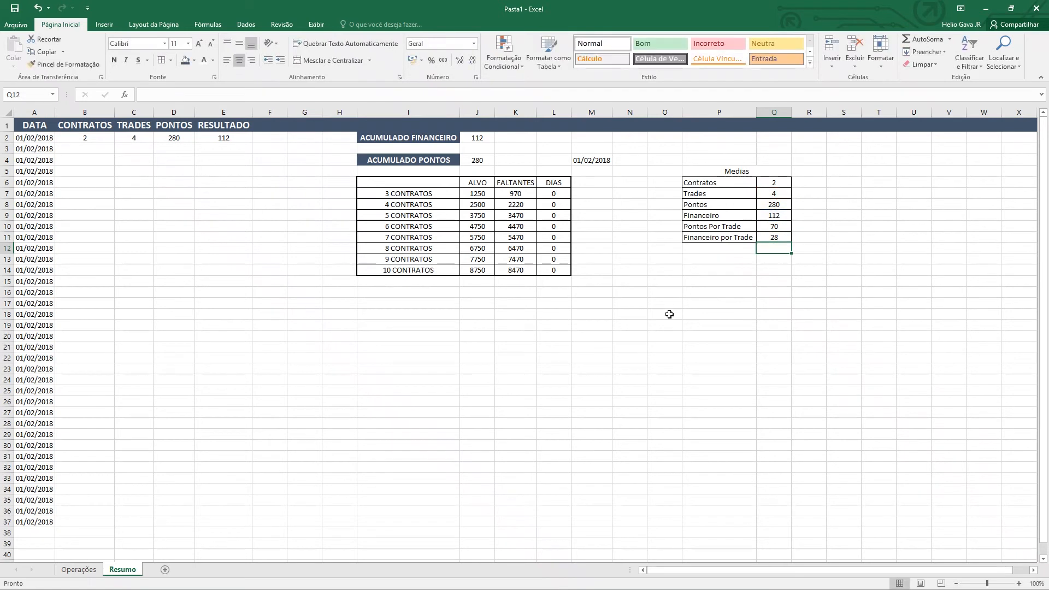
Apply the R$ currency format to the financial cells Q11, Q9, J2 and E2
key(Up)
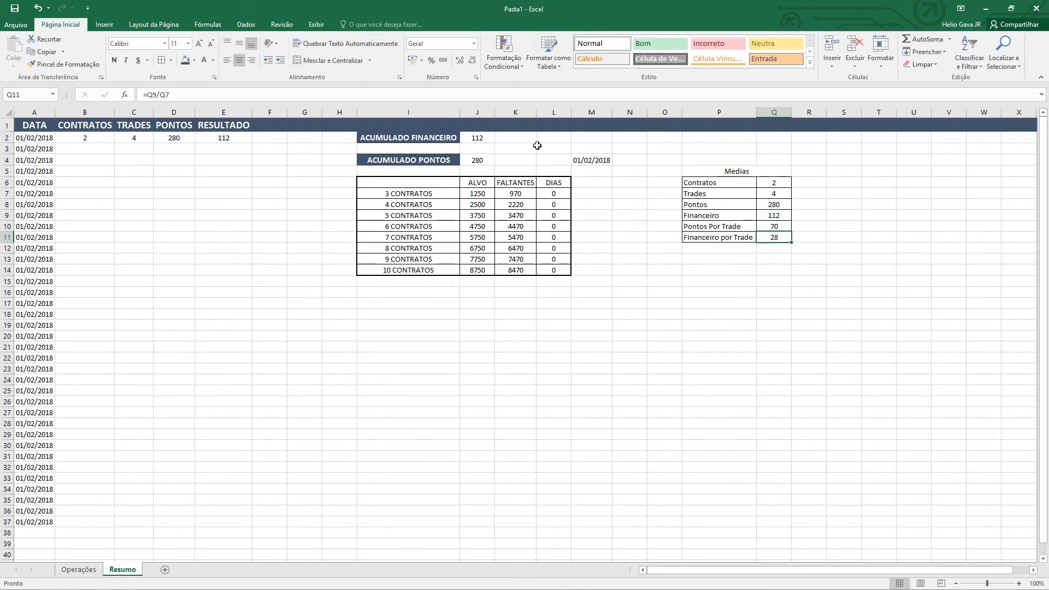
ctrl+click(489, 137)
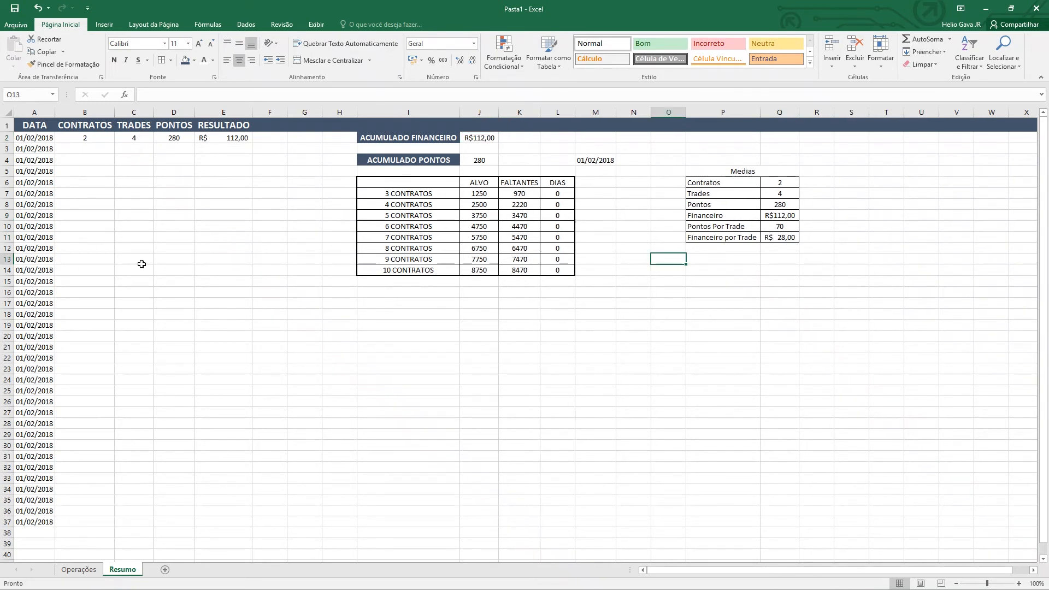
Review the CONTRATOS, TRADES, PONTOS and RESULTADO entries and formulas in row 2 of the Resumo sheet
click(215, 138)
click(168, 138)
click(137, 137)
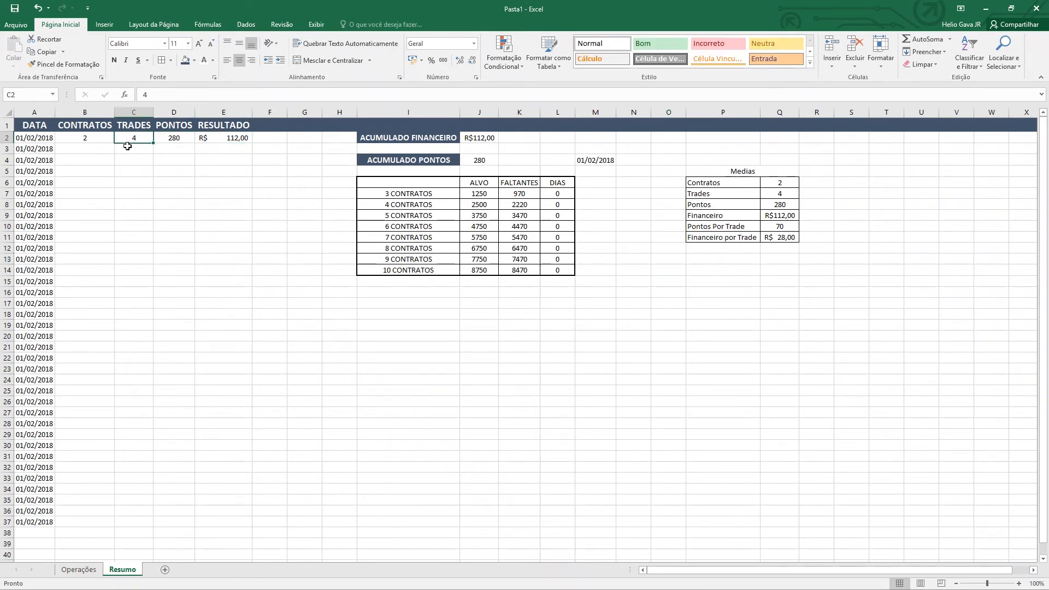
click(90, 138)
click(130, 139)
click(179, 138)
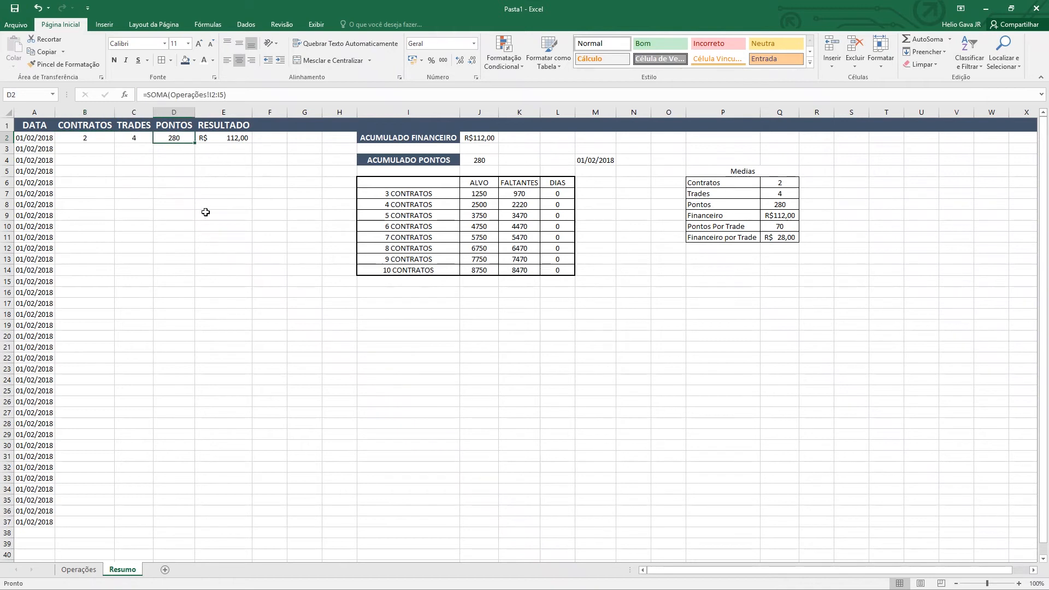
click(250, 161)
click(227, 142)
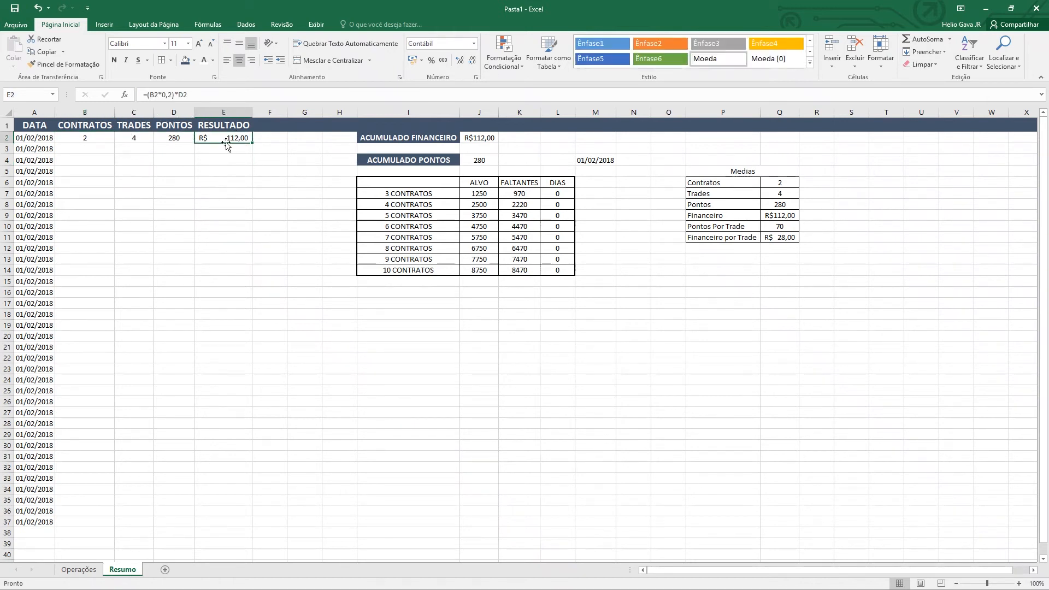
click(178, 144)
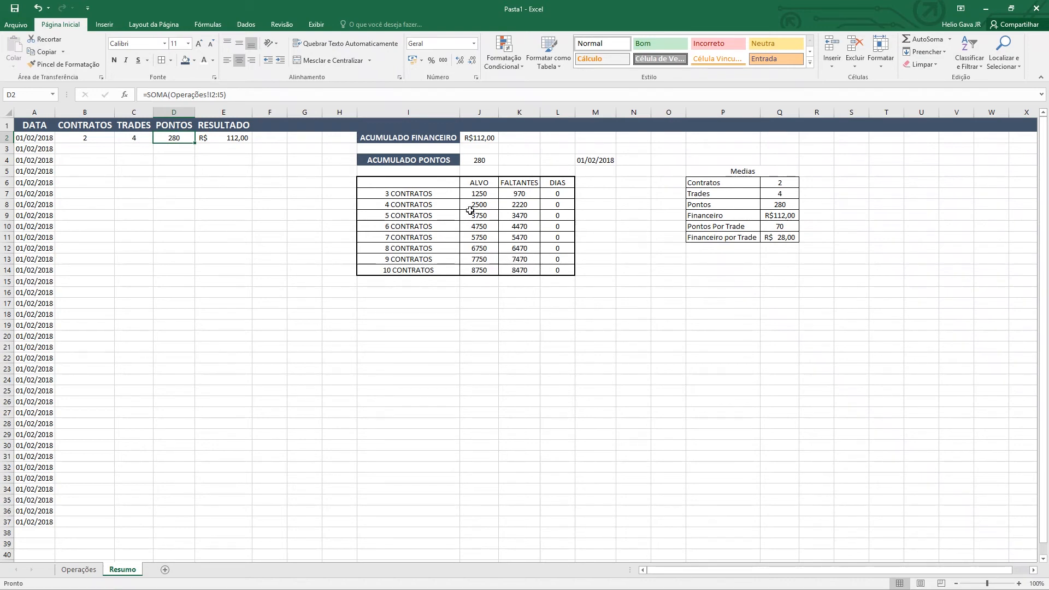
Examine the STOP, SAIDA, TIME OUT, PONTOS, RES and OBS columns of the trades on the Operações sheet
click(77, 570)
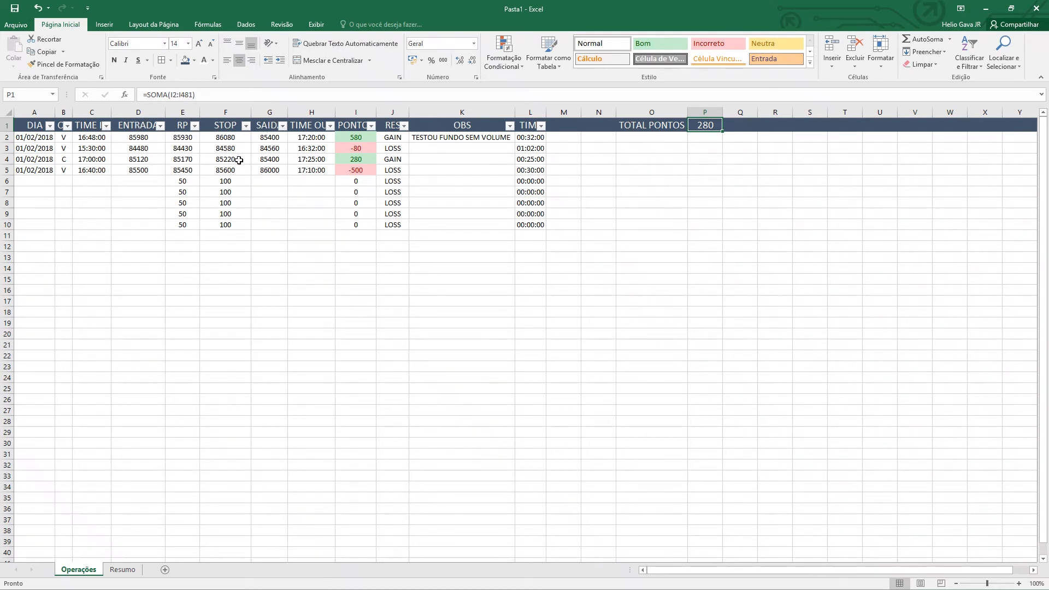
click(238, 138)
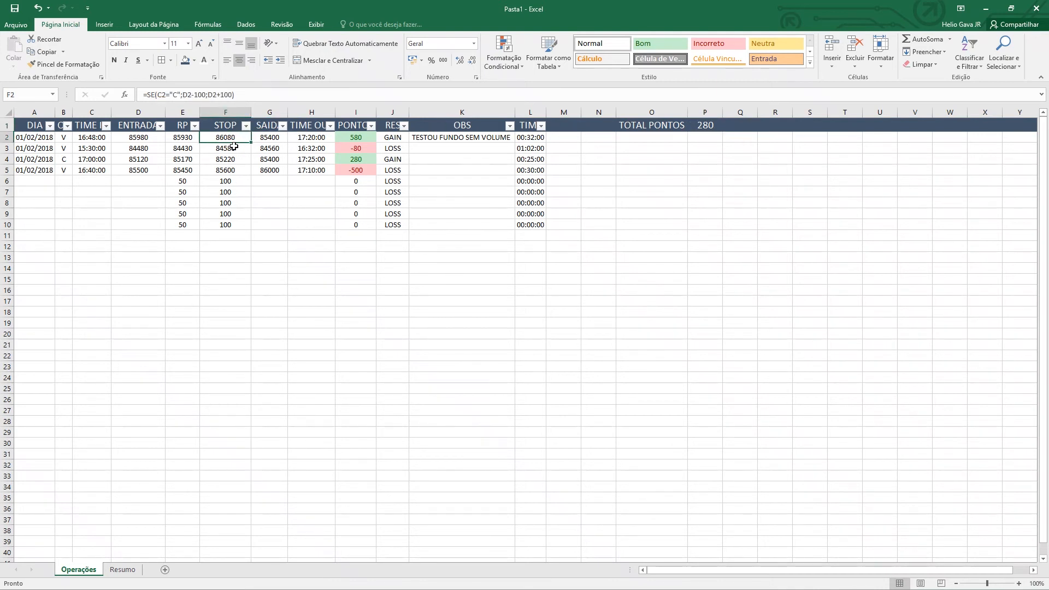
click(276, 145)
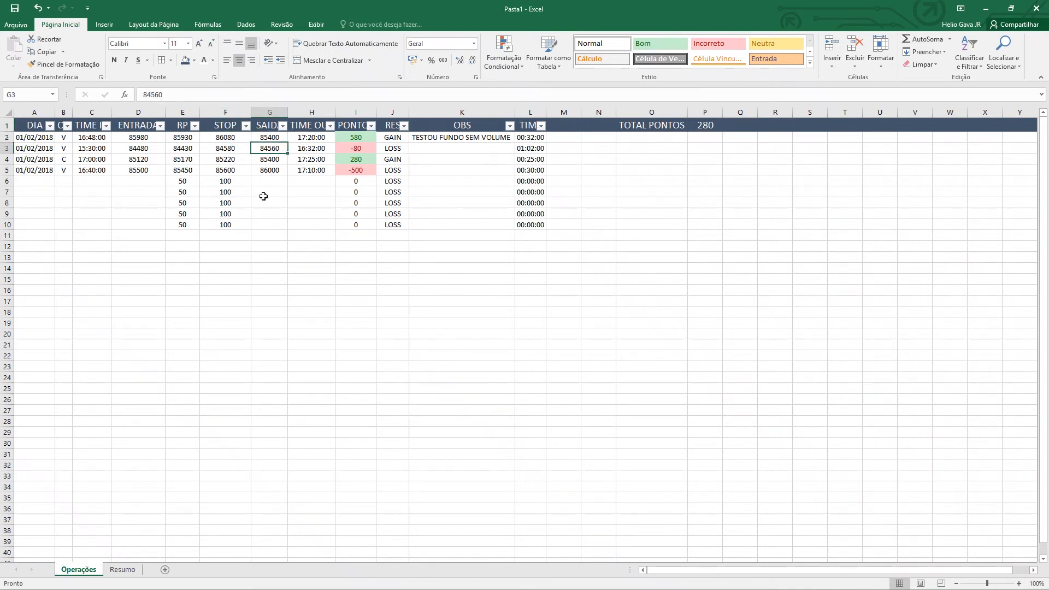
click(300, 159)
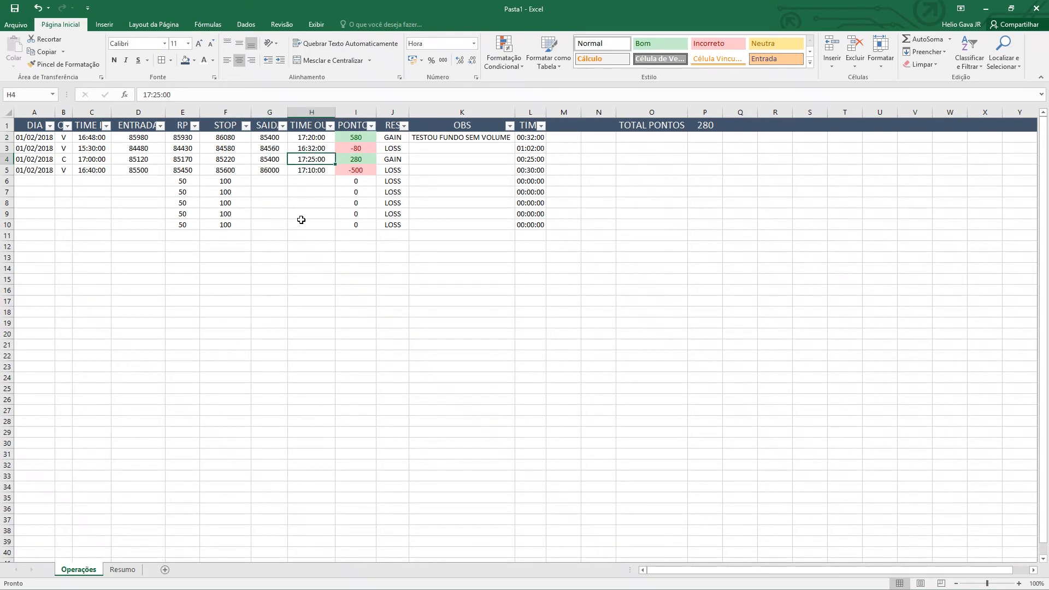
click(360, 140)
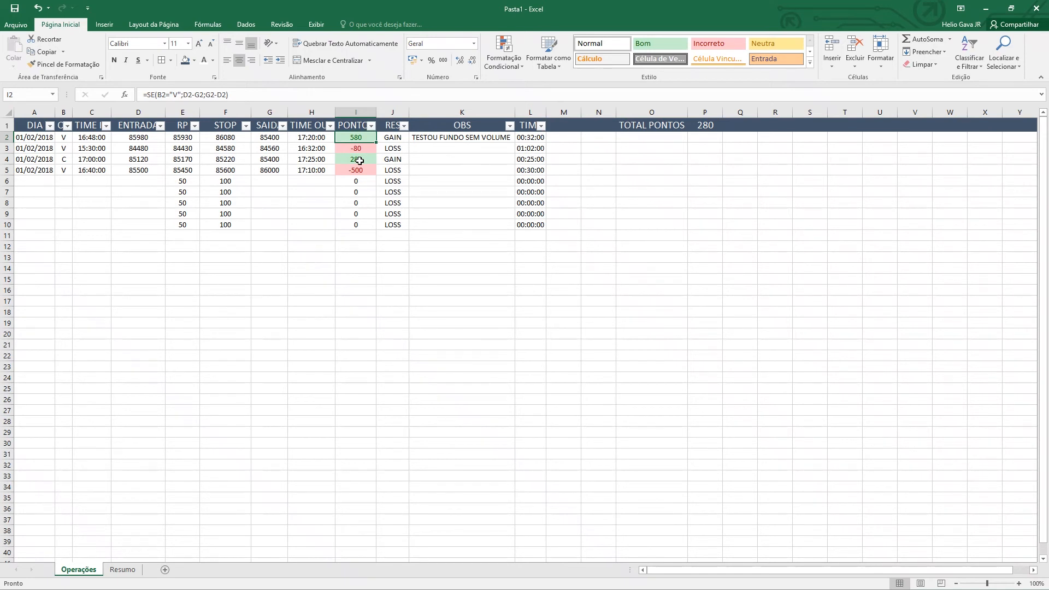
click(354, 146)
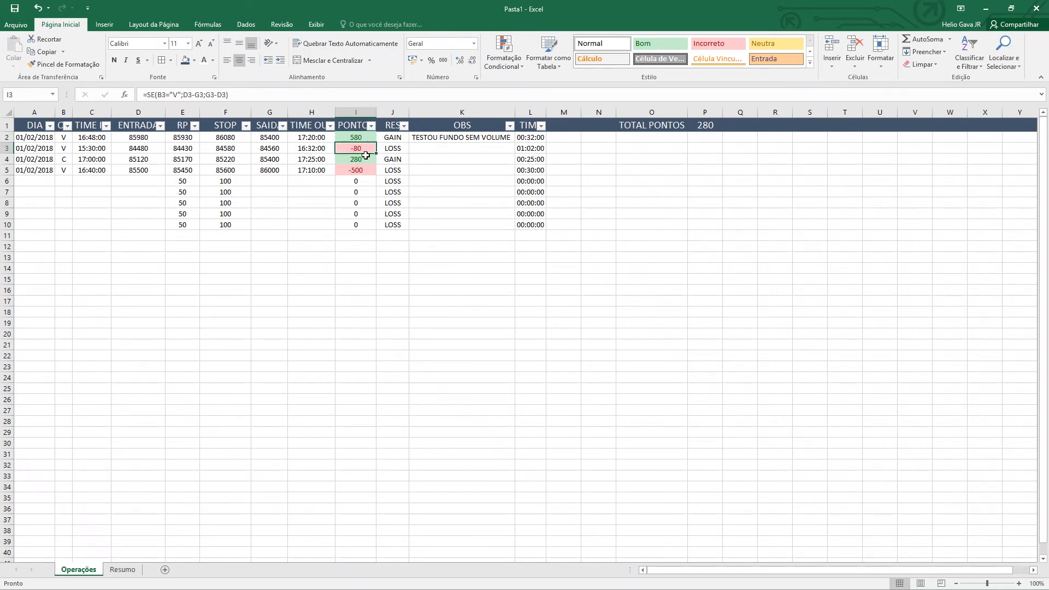
click(394, 140)
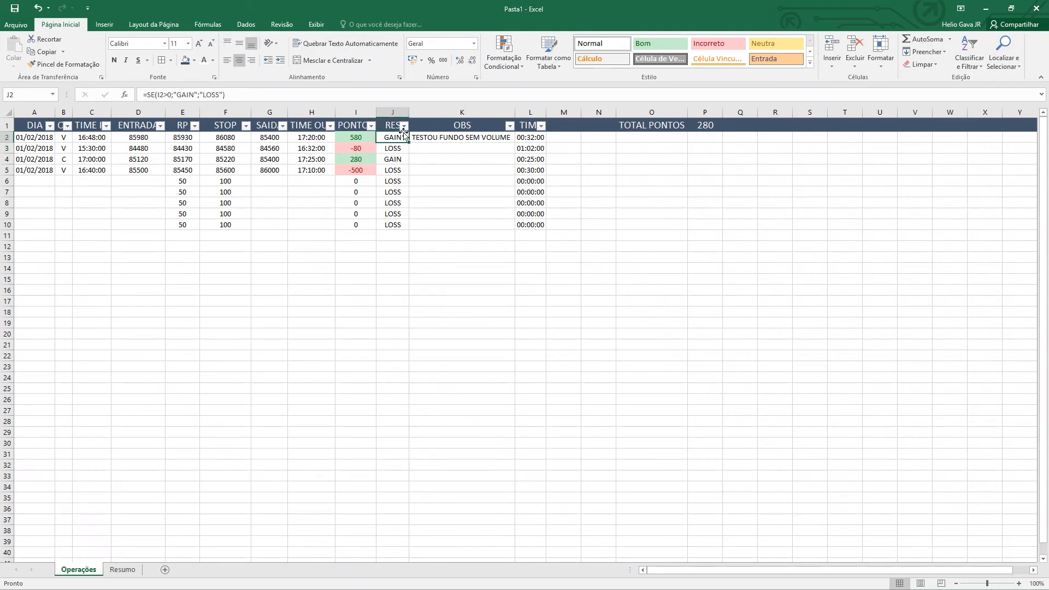
click(452, 141)
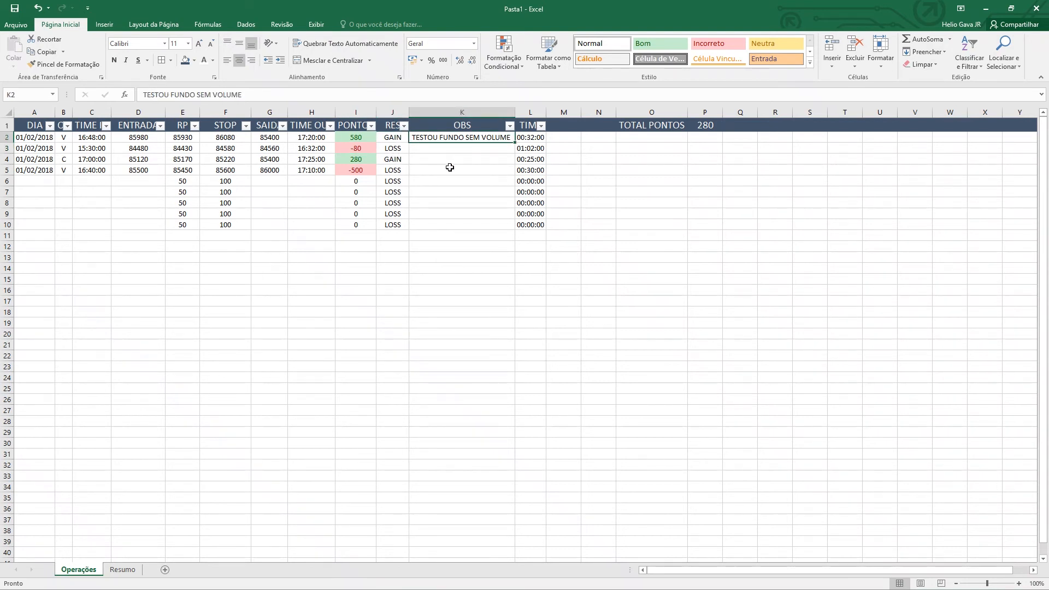
click(447, 159)
click(448, 149)
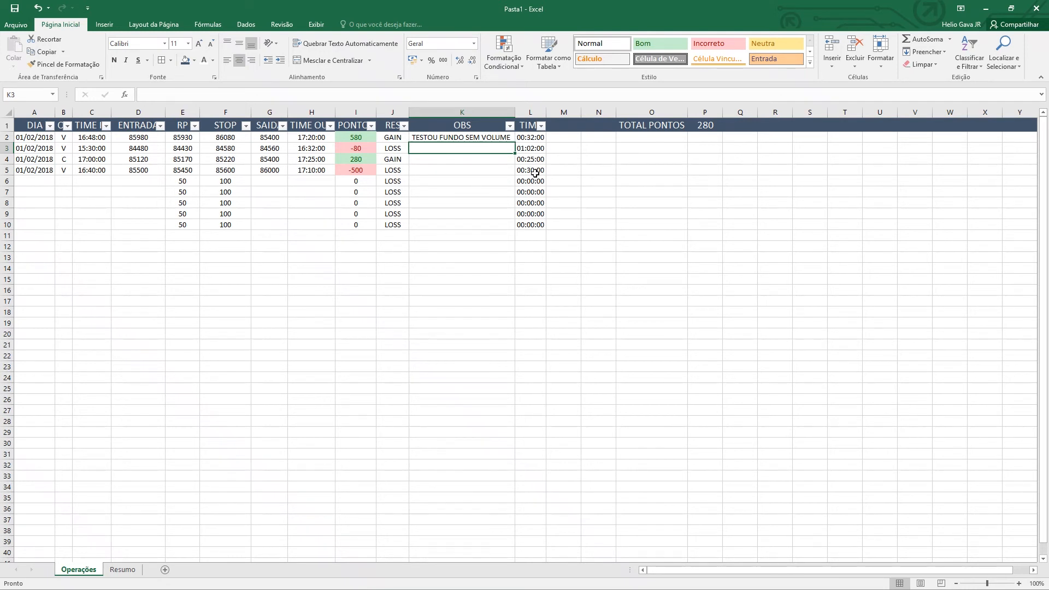
click(443, 170)
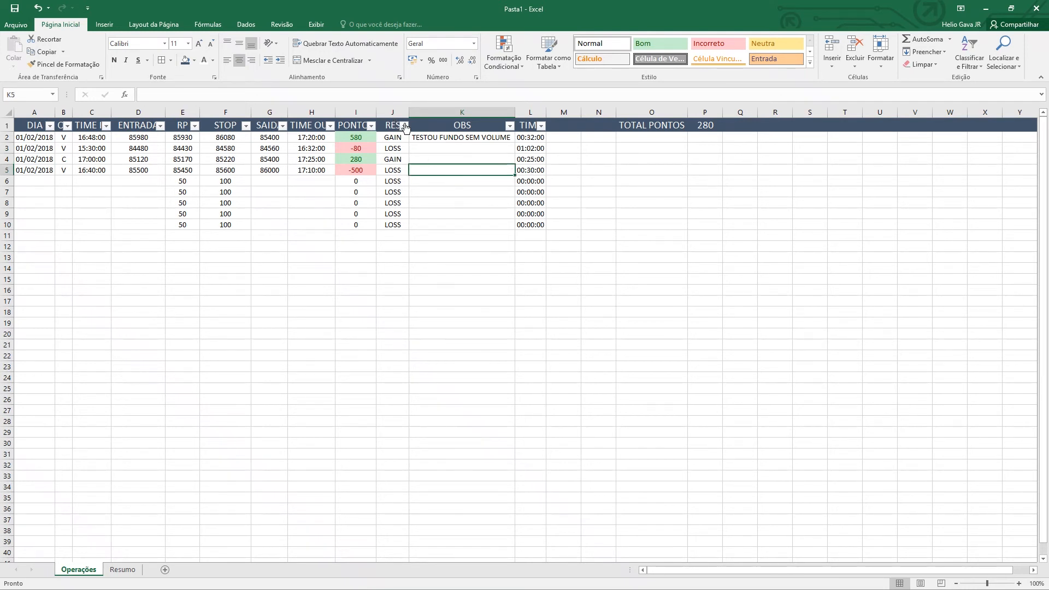
Filter the RES column of the Operações table to show only LOSS trades
click(403, 126)
click(295, 240)
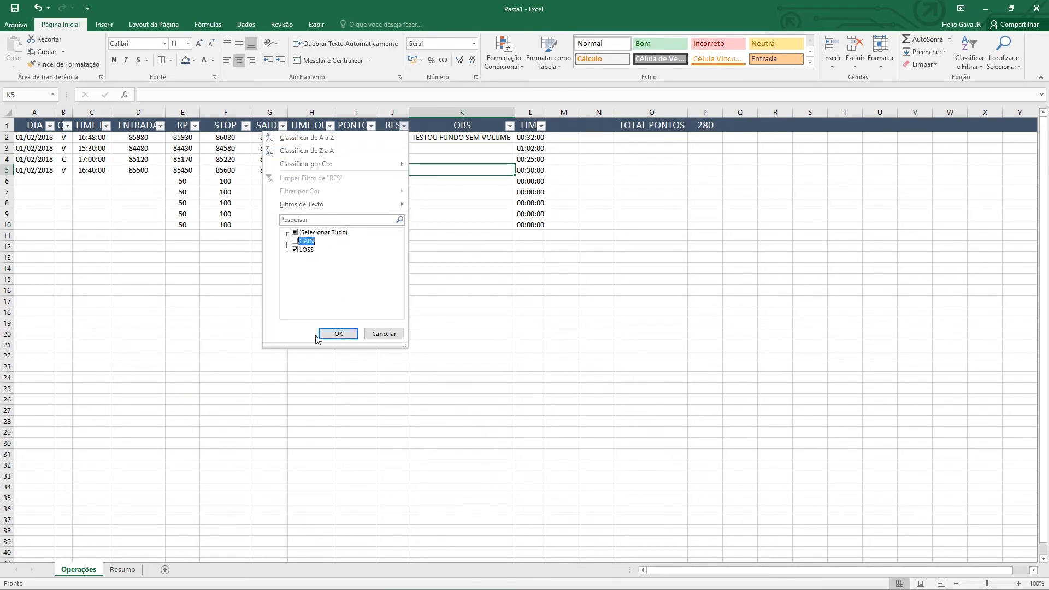
click(339, 333)
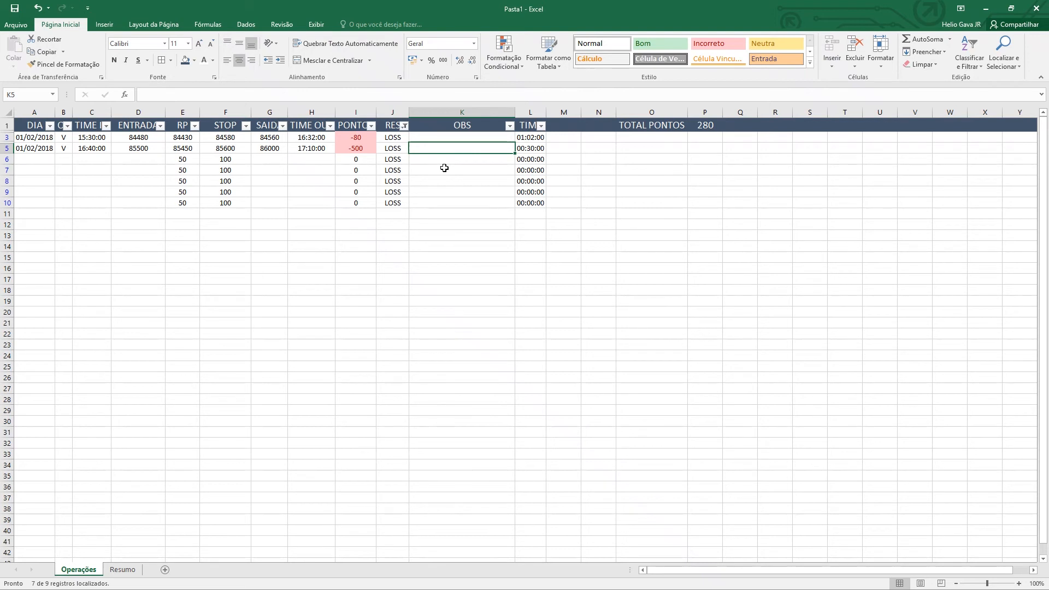
Reset the RES column filter to show both GAIN and LOSS trades
click(404, 126)
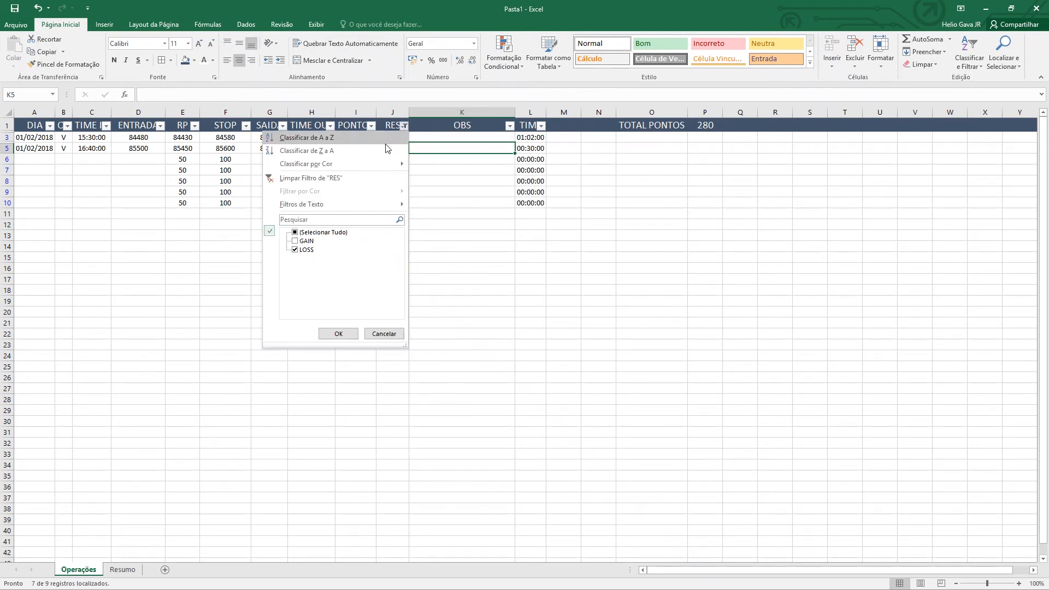
click(296, 232)
click(339, 334)
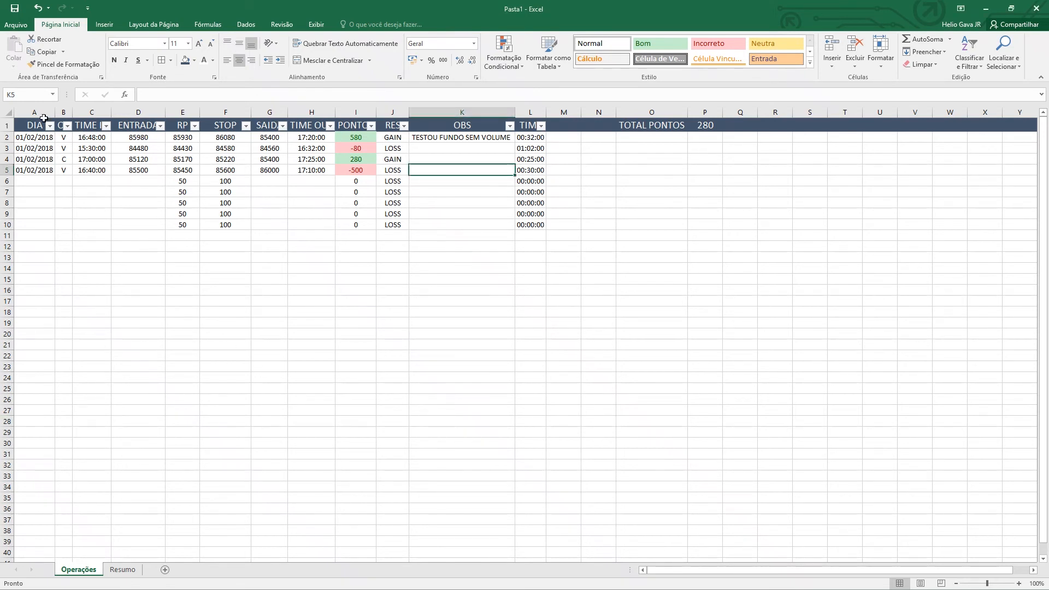
Review the Operações table as a whole, then the 3 CONTRATOS target and the CONTRATOS cell B2 on the Resumo sheet
drag(33, 127, 541, 215)
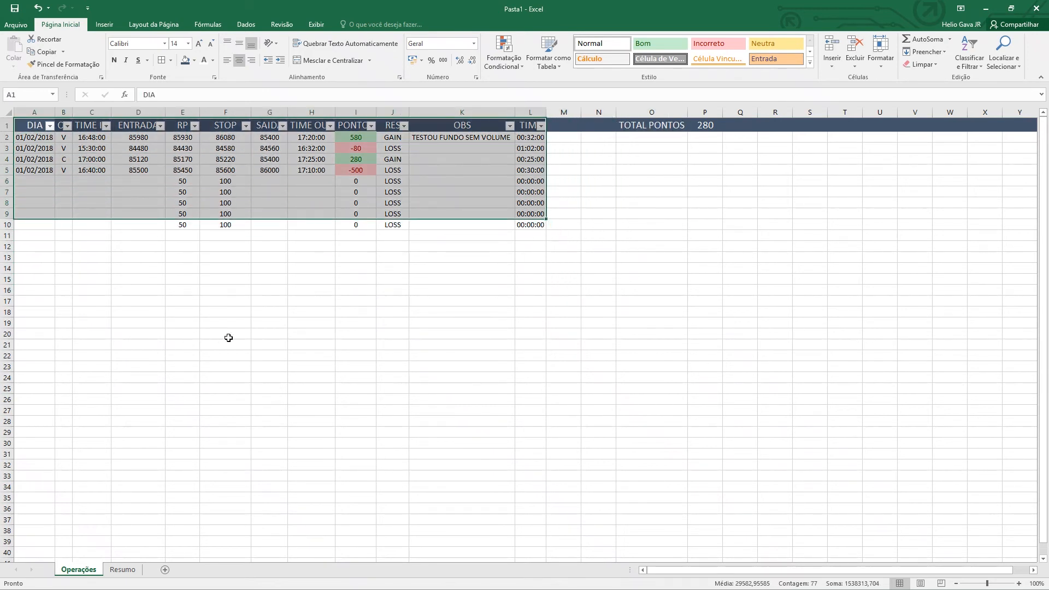
click(154, 247)
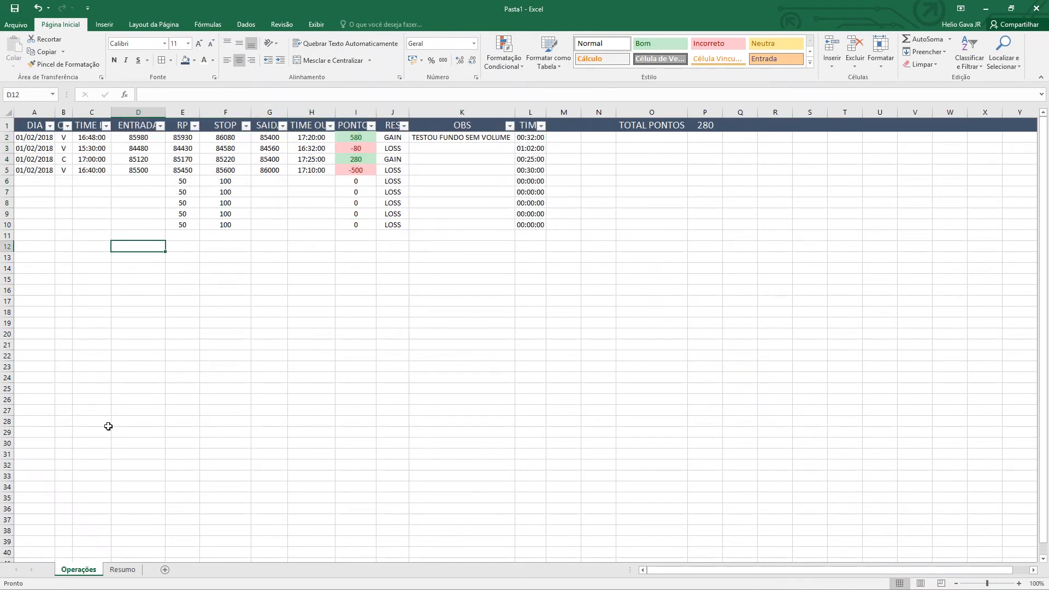
click(123, 570)
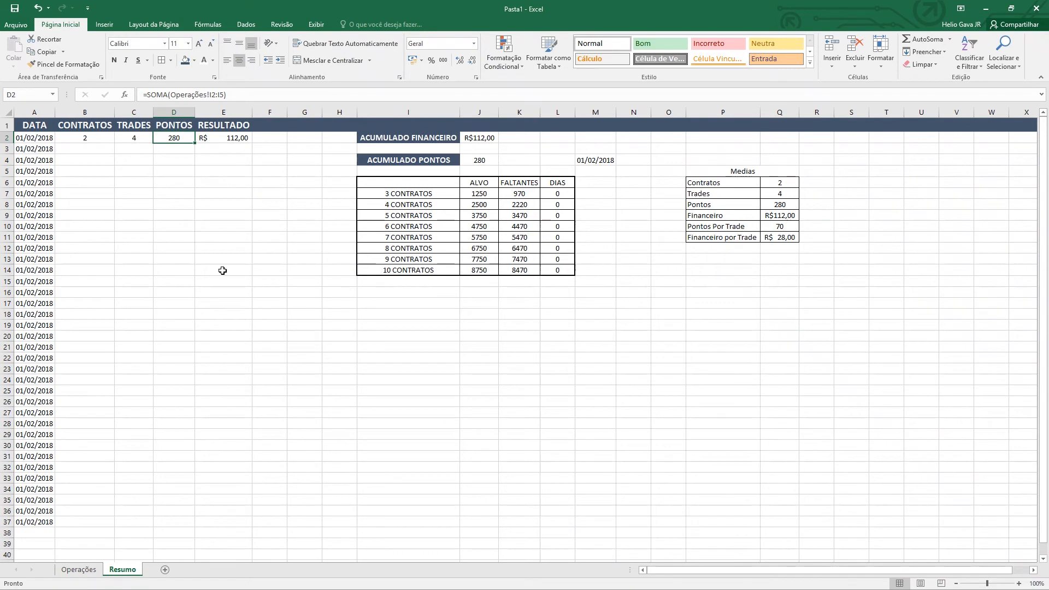
click(462, 196)
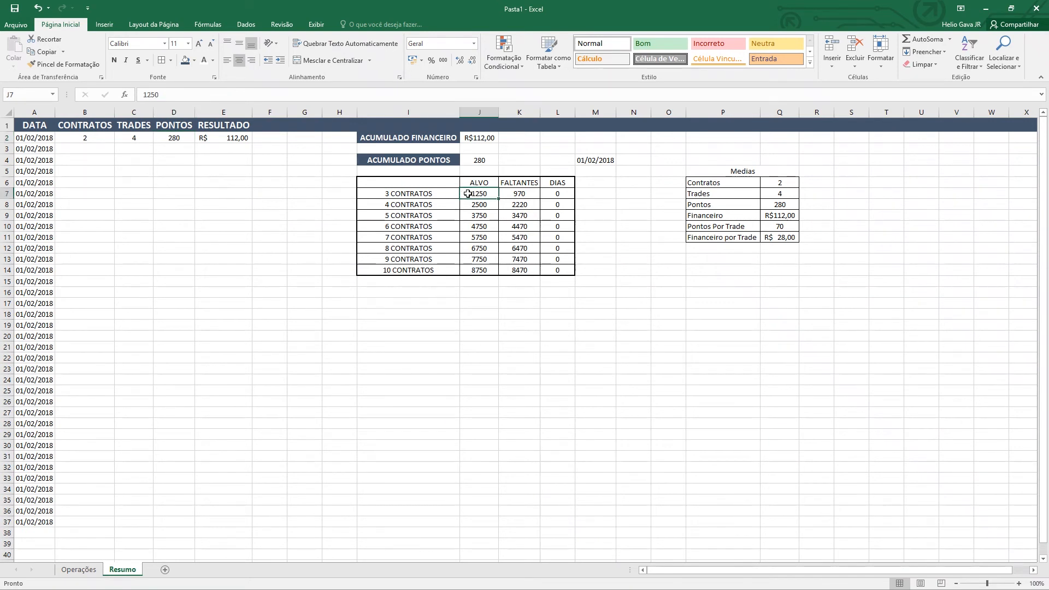
click(434, 195)
click(95, 142)
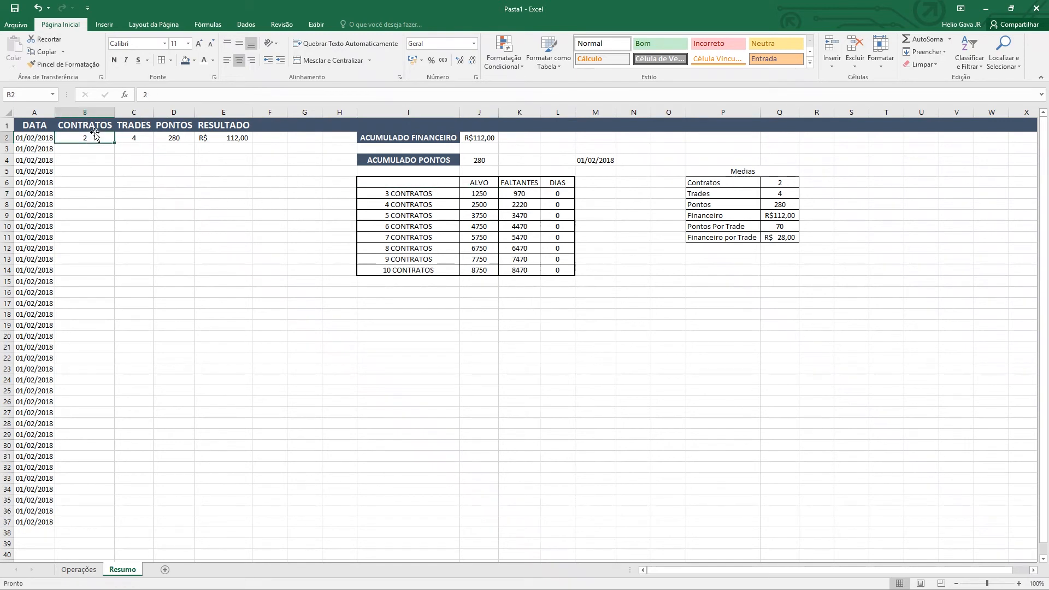
Examine the 3 CONTRATOS and 4 CONTRATOS rows with their FALTANTES cells in the targets table
click(443, 193)
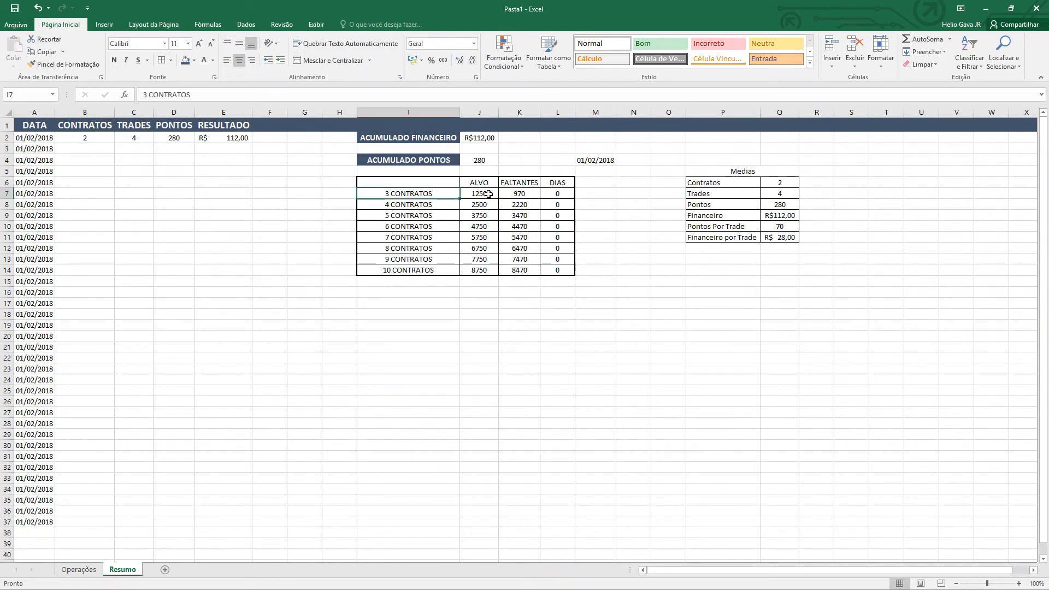
click(518, 194)
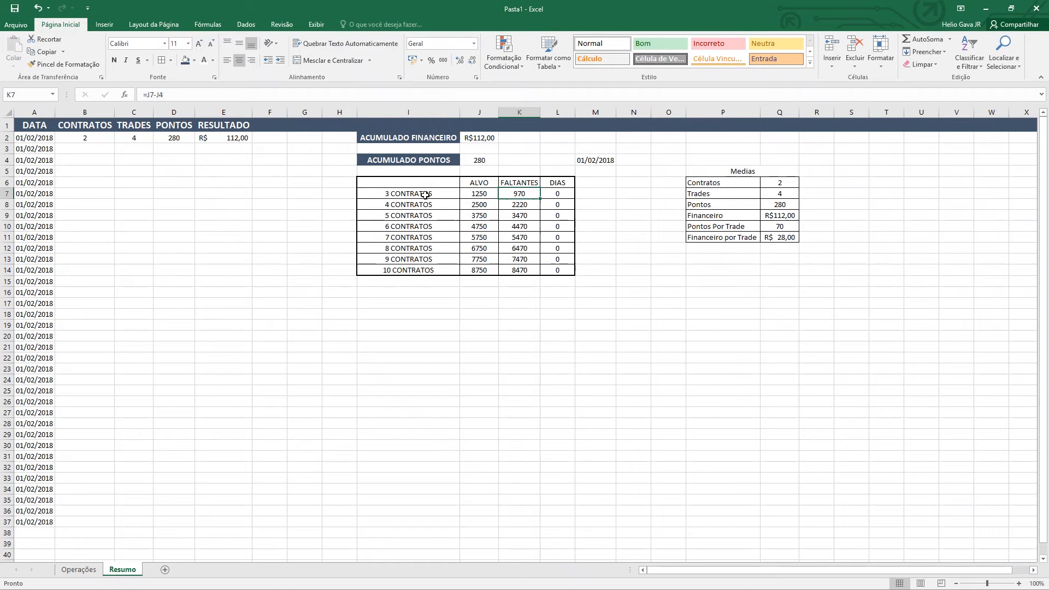
click(534, 204)
click(433, 204)
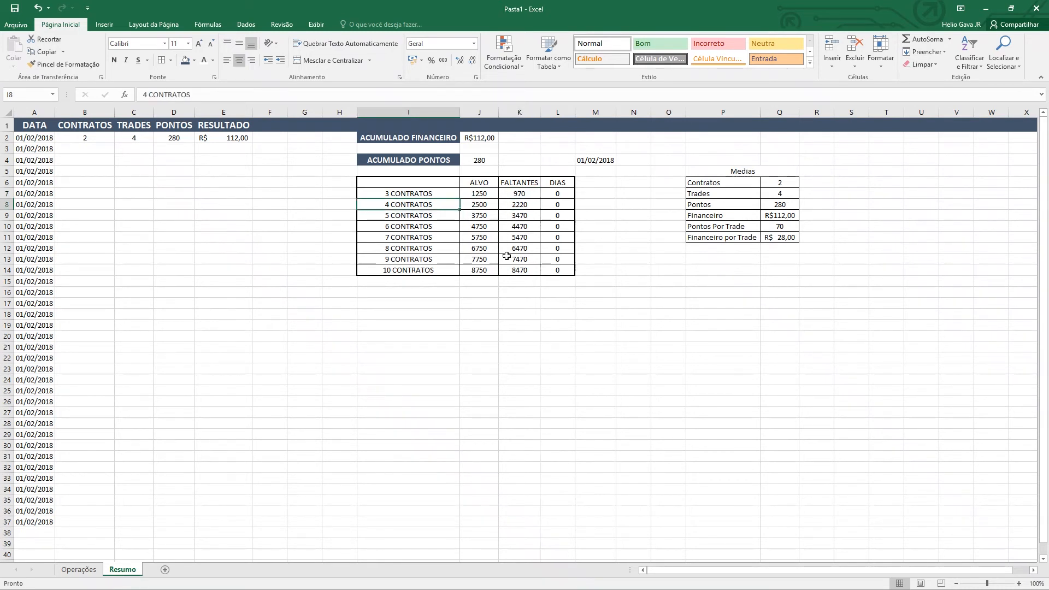
Review the first day's DATA, CONTRATOS, TRADES, PONTOS and RESULTADO cells, plus the ACUMULADO FINANCEIRO and ACUMULADO PONTOS totals
click(25, 141)
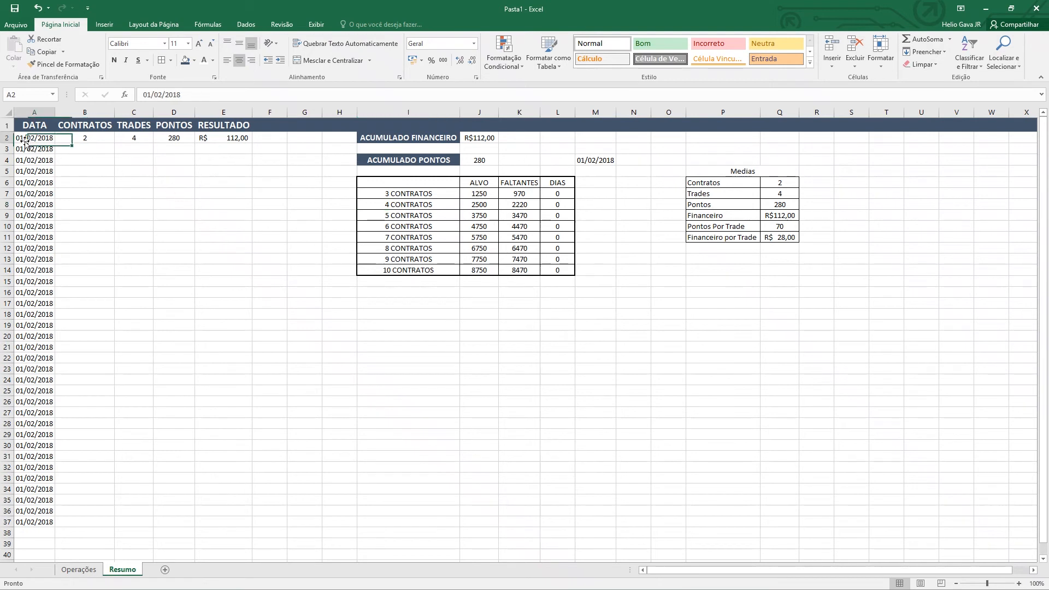
click(86, 141)
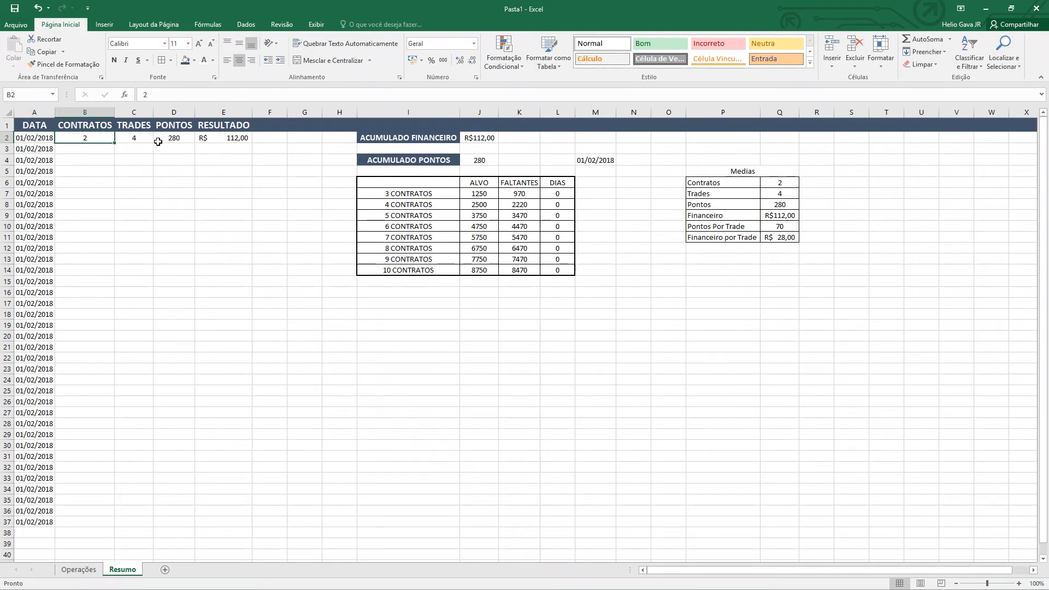
click(141, 138)
click(175, 137)
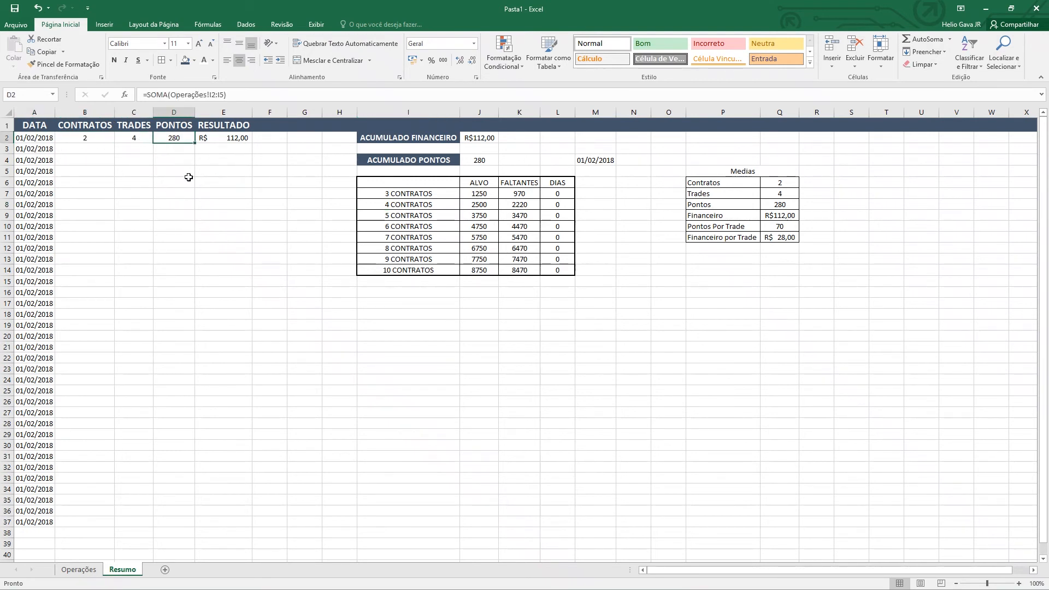
click(214, 139)
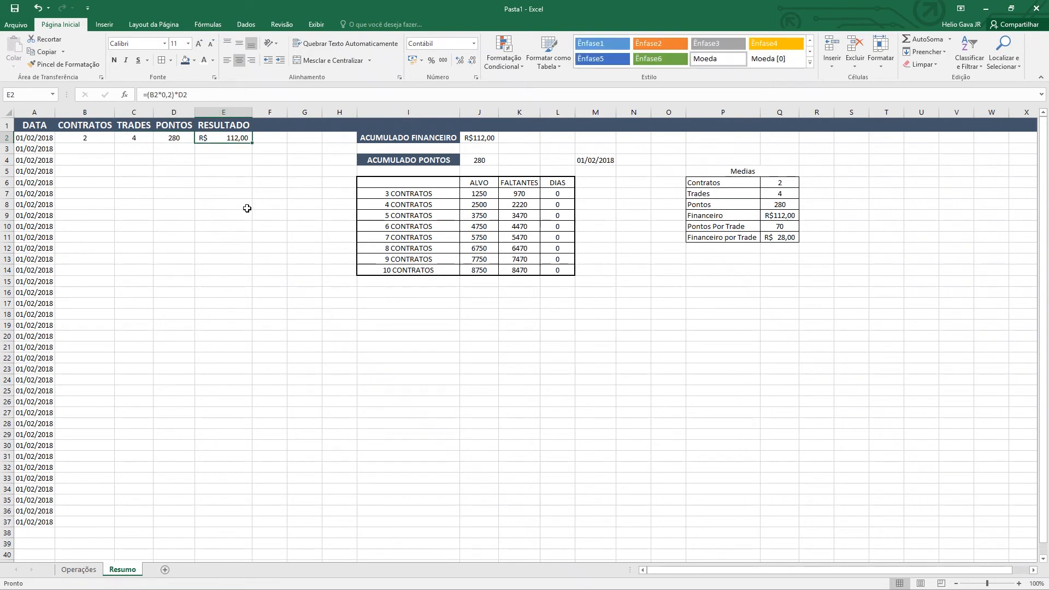
click(482, 138)
click(481, 160)
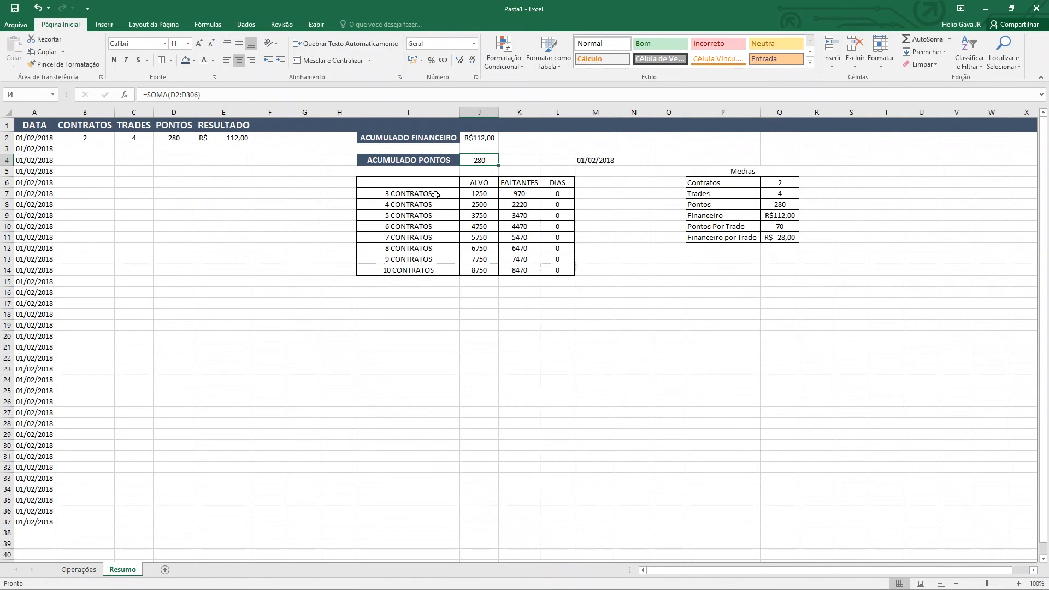
Compare ACUMULADO PONTOS with the ALVO for 4 CONTRATOS, and check the table through the 10 CONTRATOS target
click(445, 214)
click(446, 205)
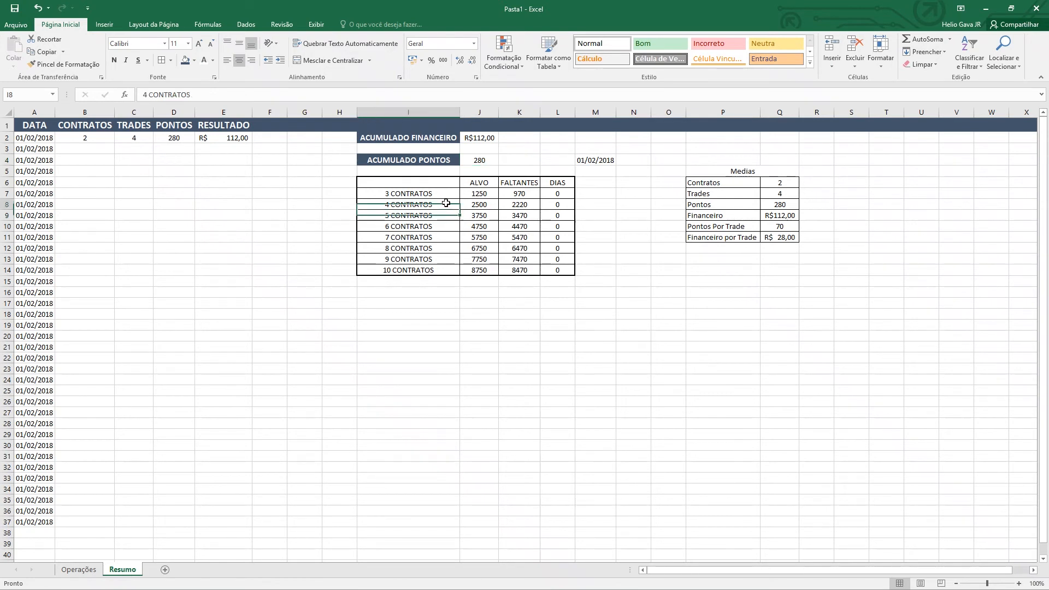
click(442, 195)
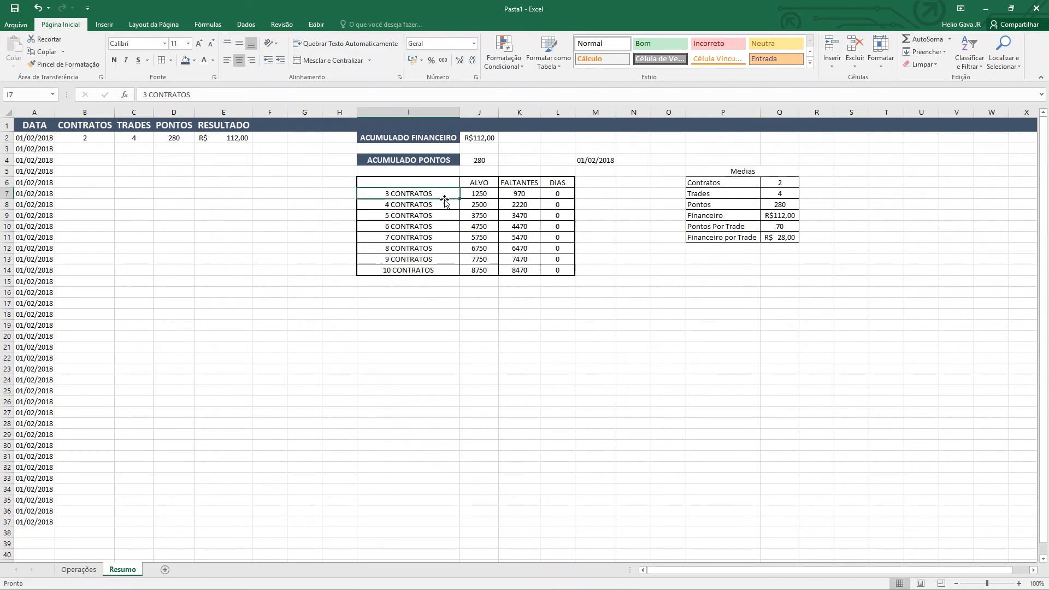
click(485, 204)
click(490, 161)
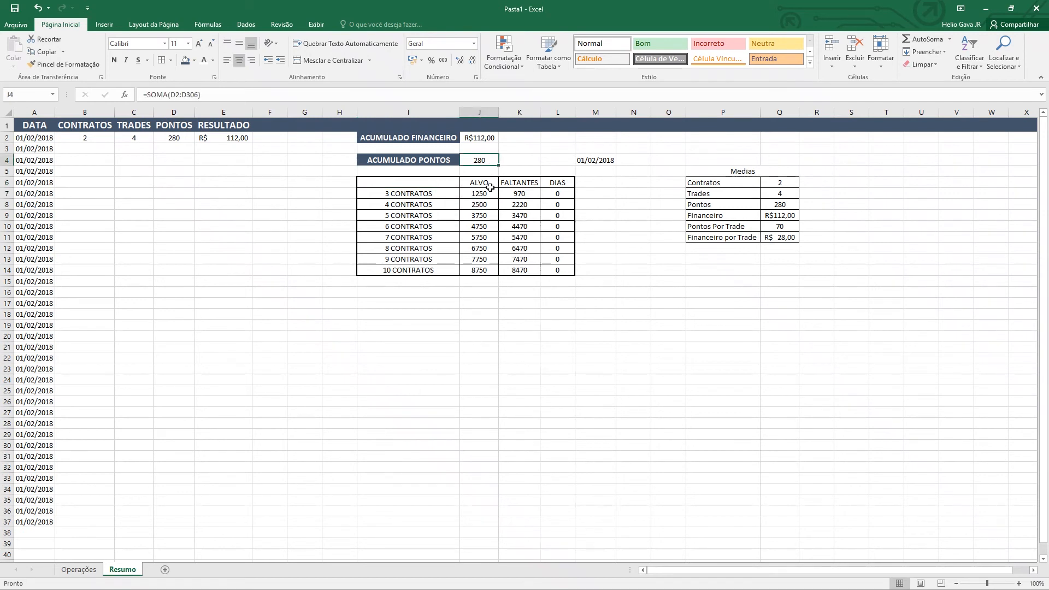
click(491, 205)
click(442, 206)
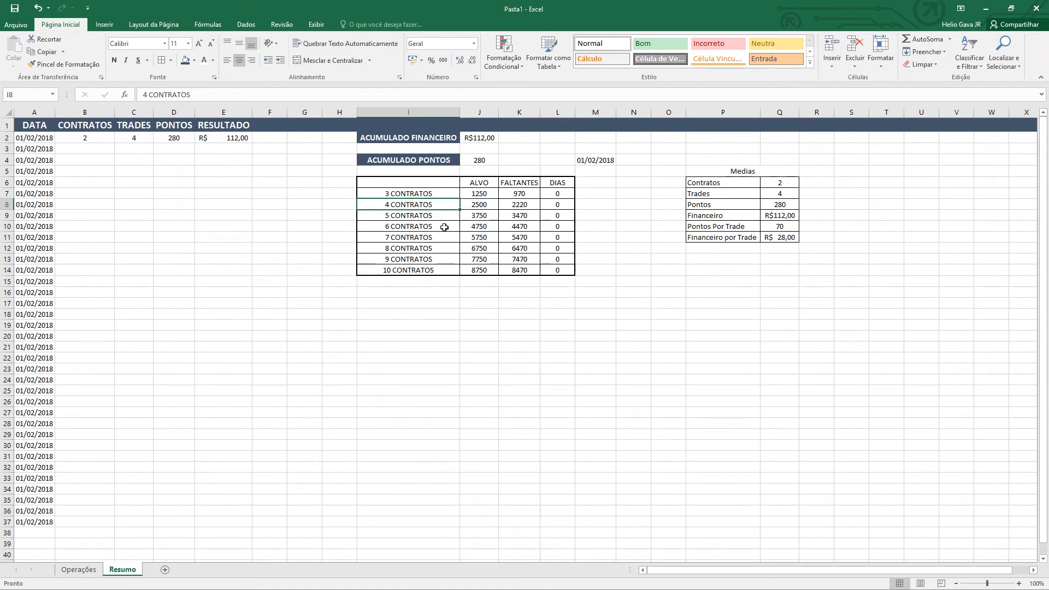
click(445, 271)
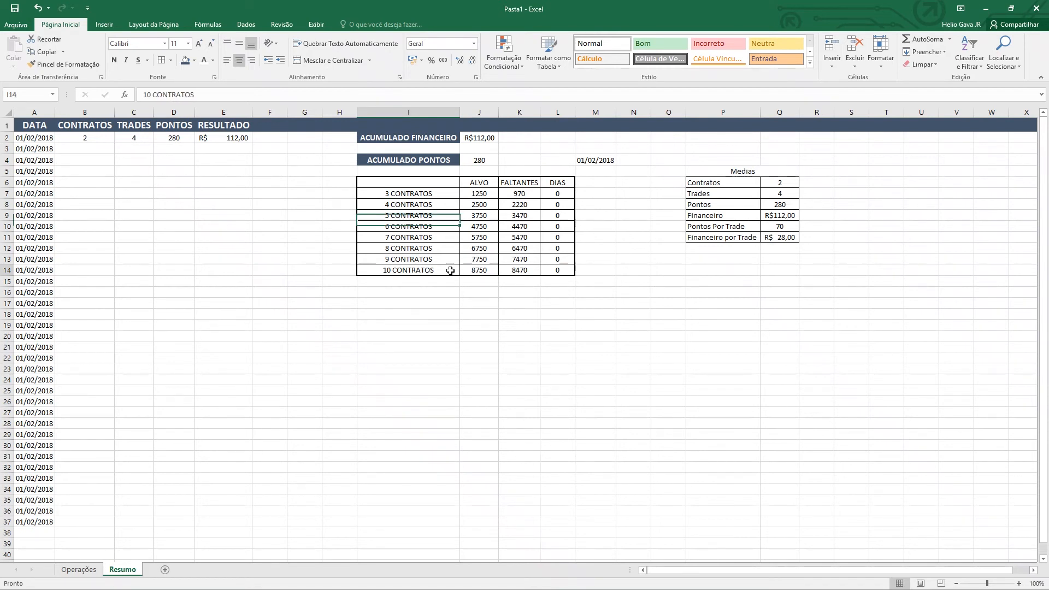
click(493, 270)
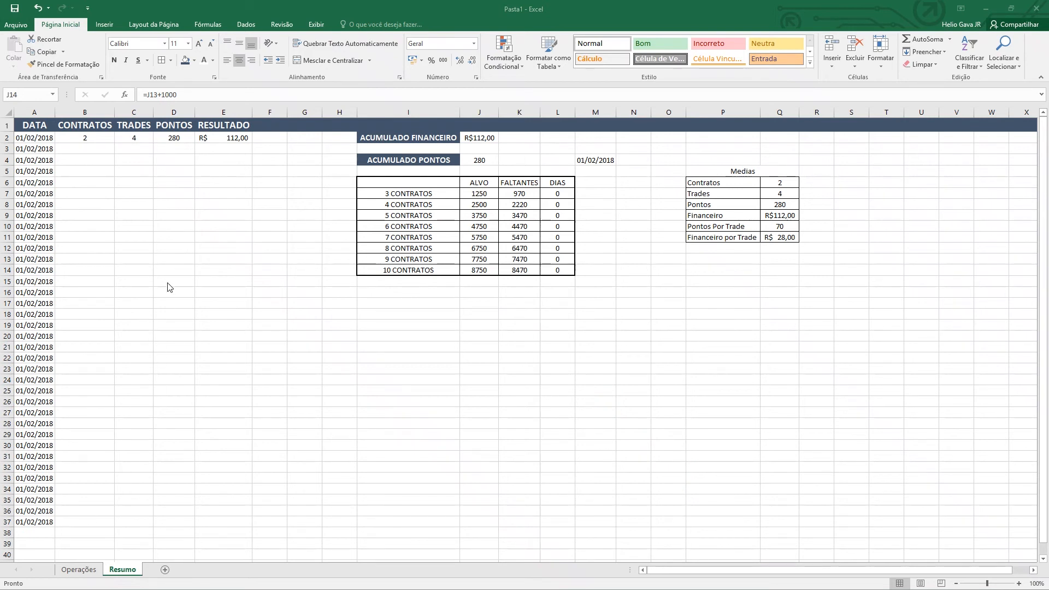
Inspect the PONTOS and RESULTADO formulas in D2 and E2
click(184, 138)
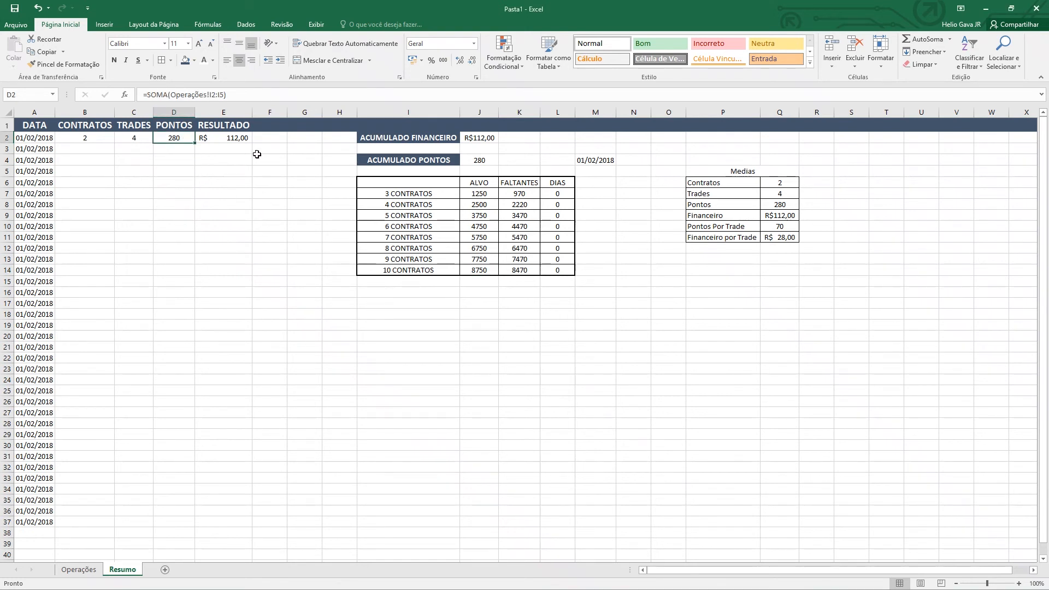
click(243, 138)
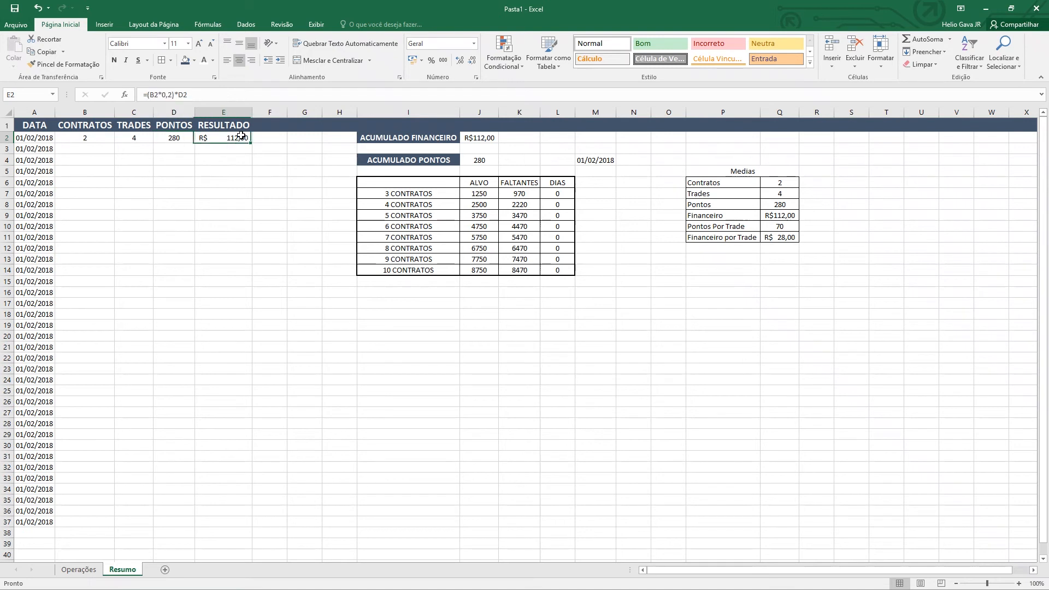
click(277, 239)
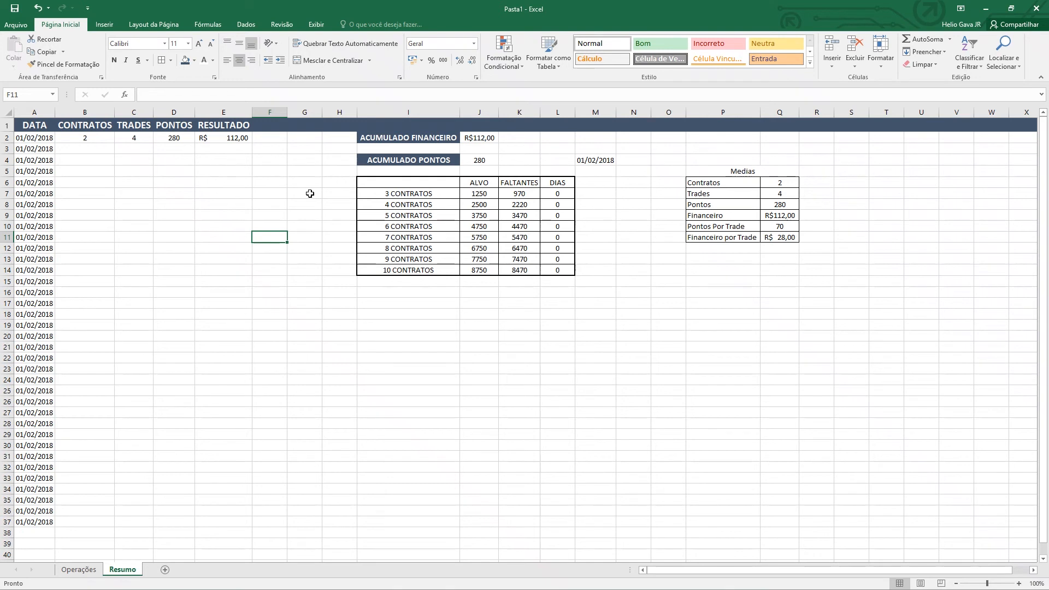
Inspect the ALVO cells for 5 CONTRATOS, 6 CONTRATOS and 3 CONTRATOS in the targets table
click(476, 217)
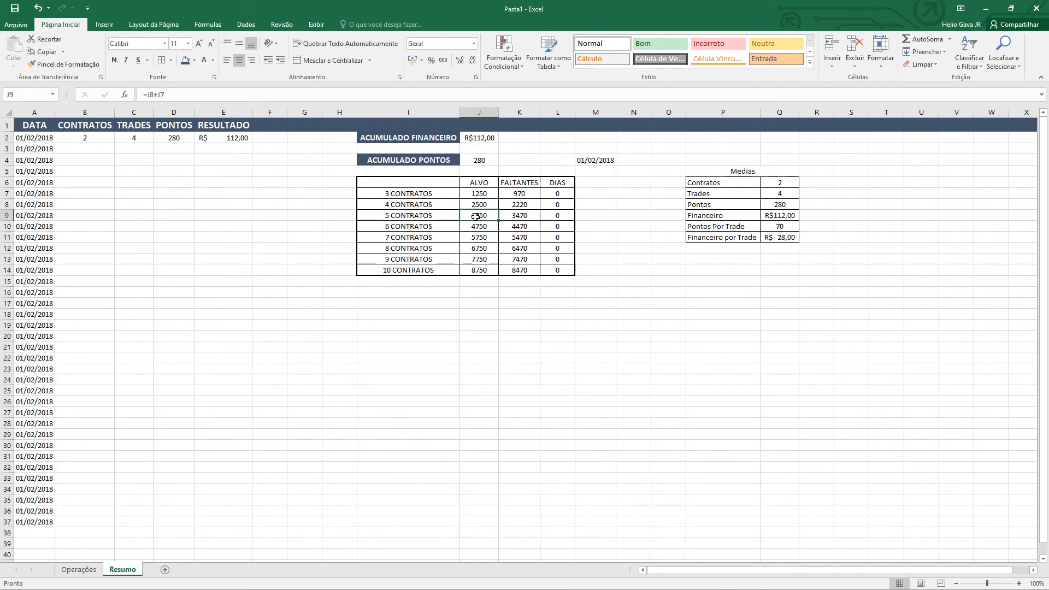
click(440, 215)
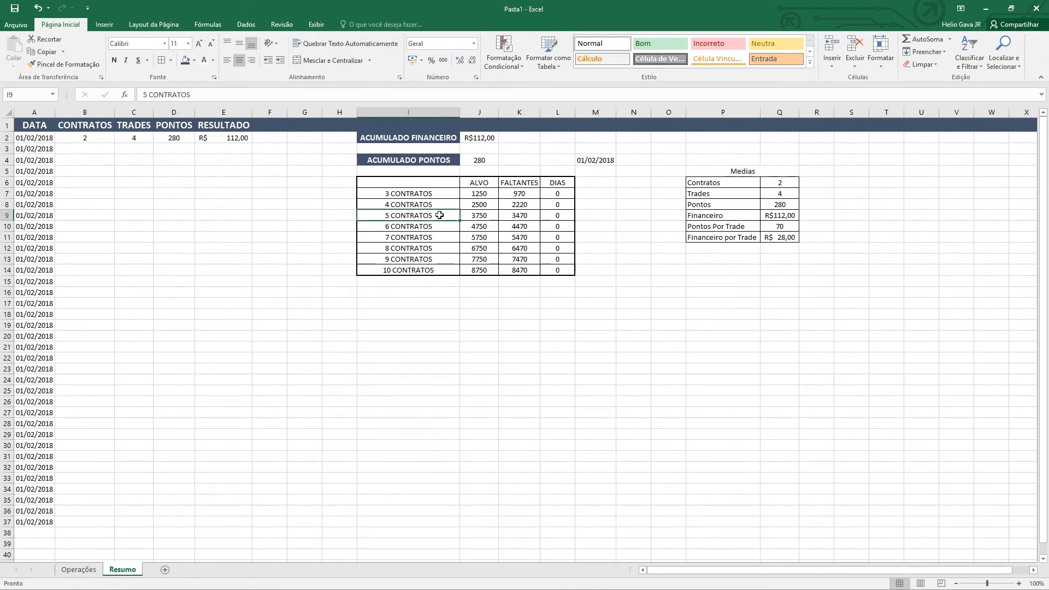
click(492, 228)
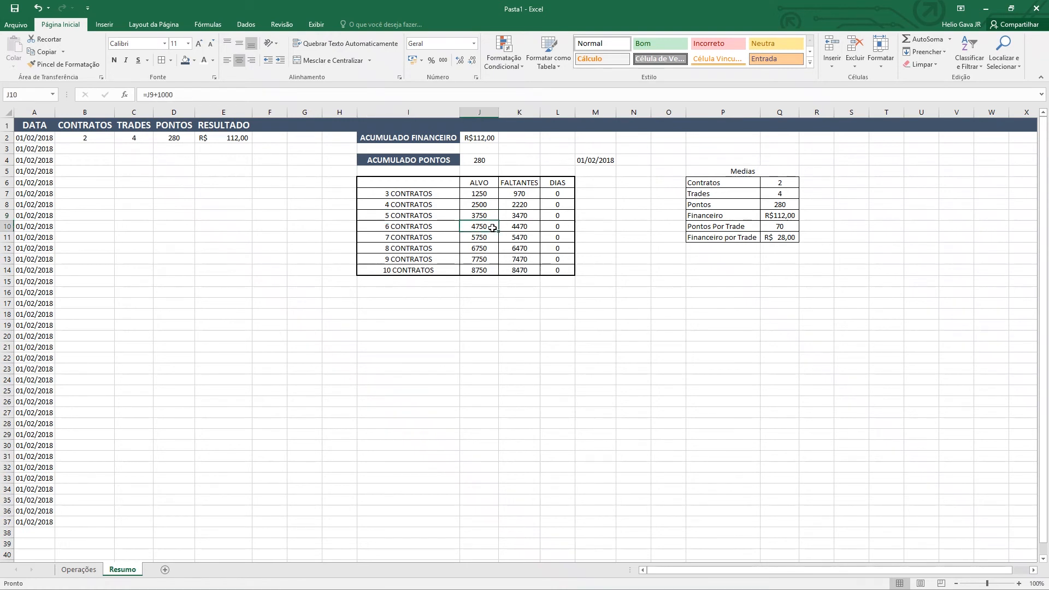
click(437, 216)
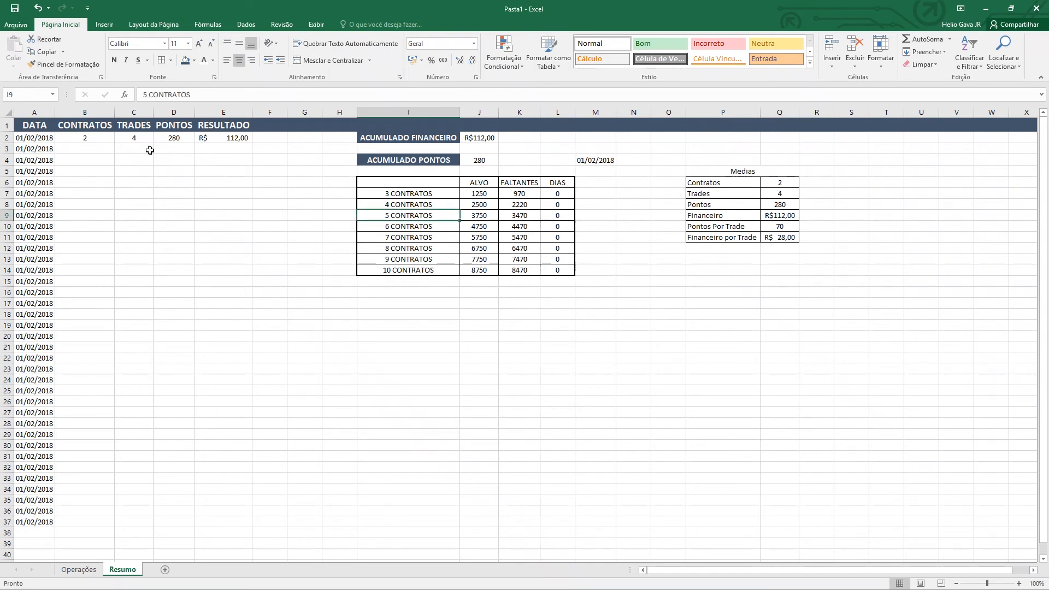
click(176, 157)
click(487, 194)
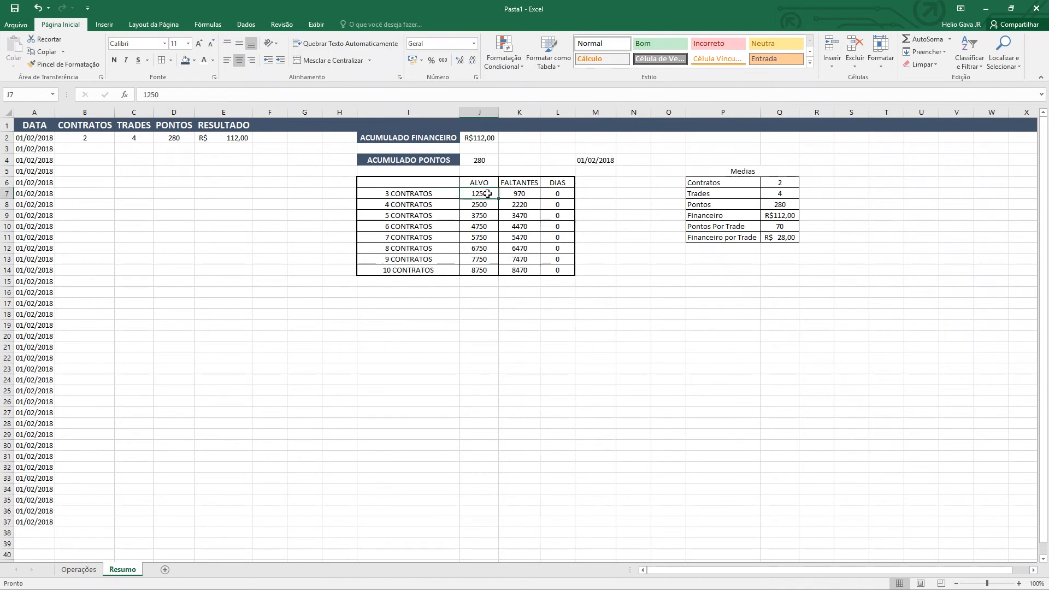
Review the CONTRATOS cell B2 against the contract levels from 3 CONTRATOS to 6 CONTRATOS
click(93, 137)
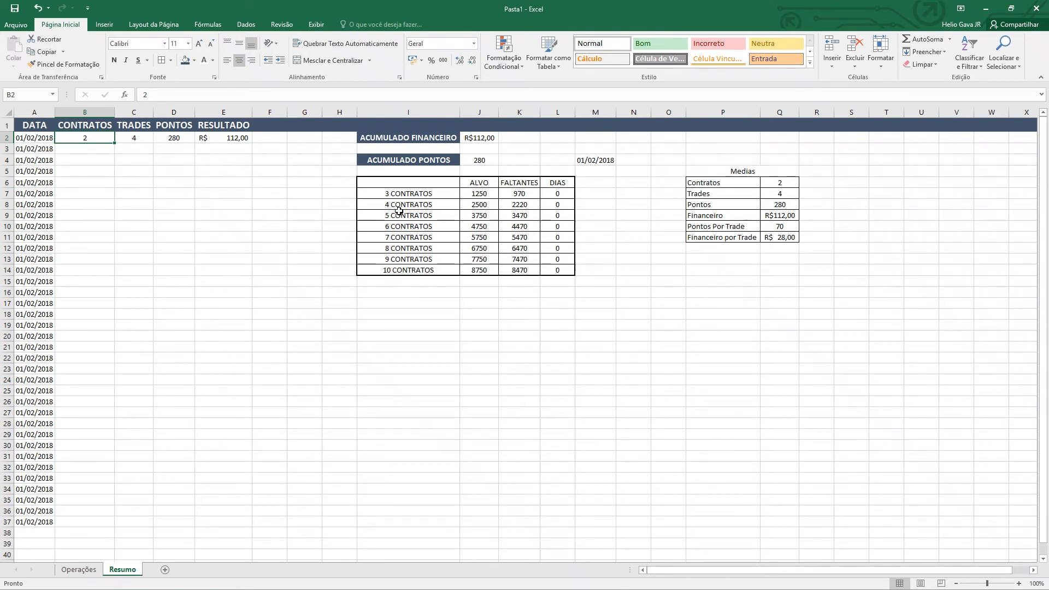
click(440, 194)
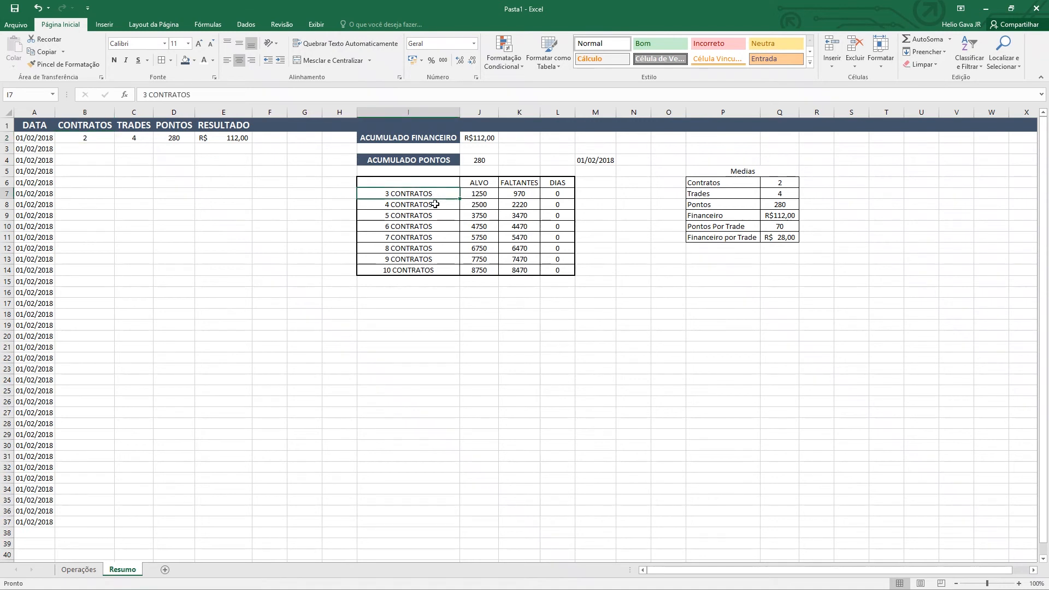
click(436, 203)
click(440, 218)
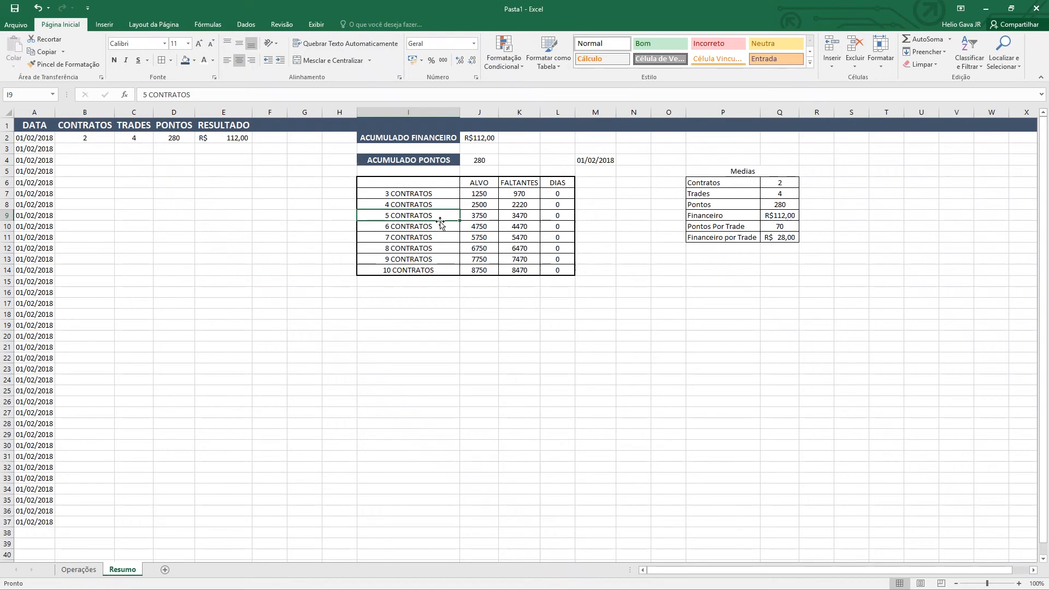
click(442, 228)
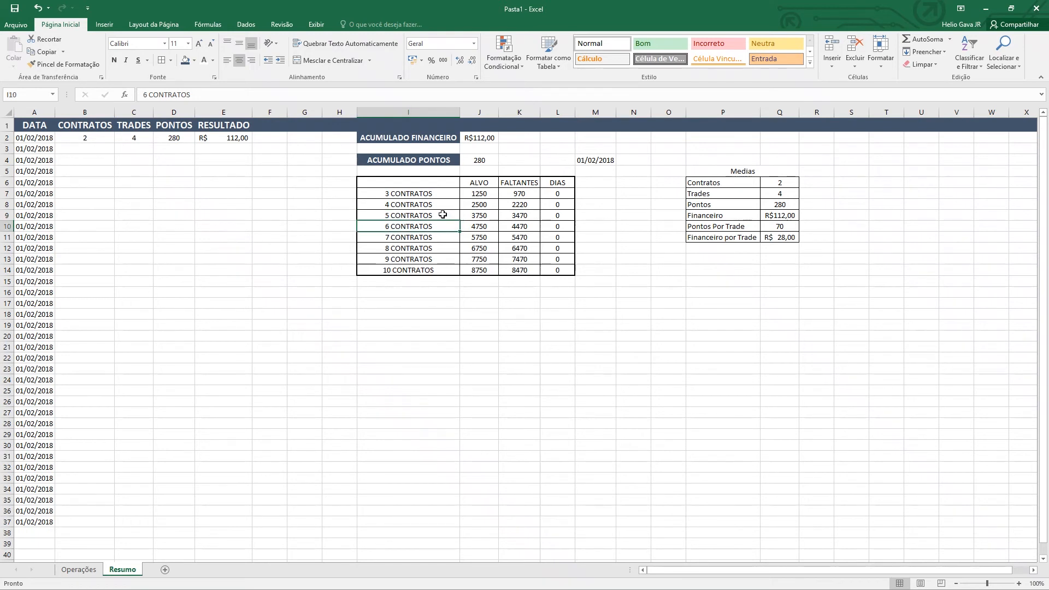
Compare the ALVO formulas of the 5 CONTRATOS and 6 CONTRATOS rows in J9 and J10
click(441, 214)
click(478, 227)
click(441, 216)
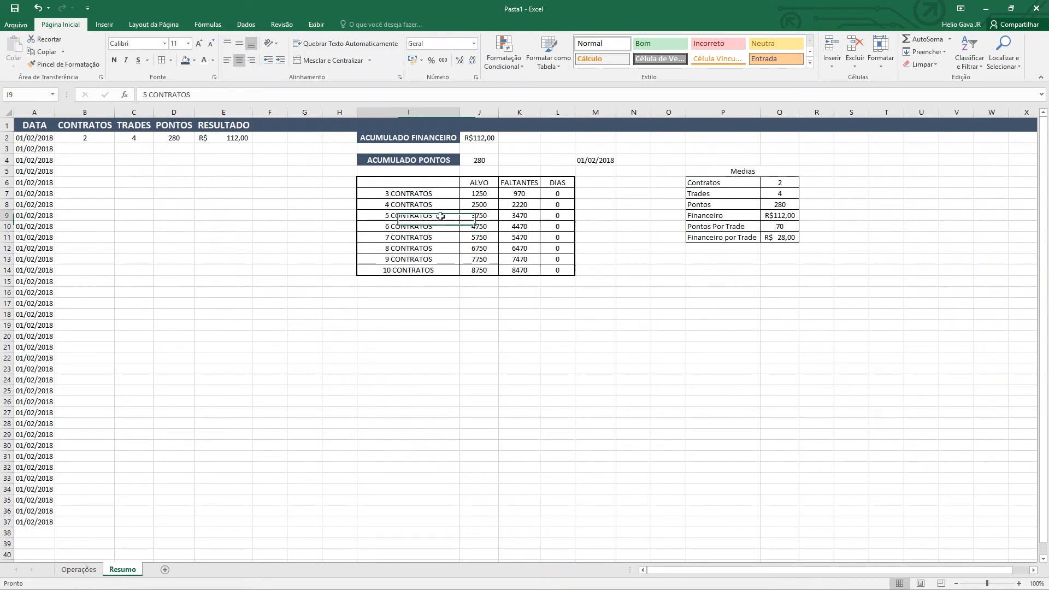
click(476, 214)
click(493, 225)
click(488, 216)
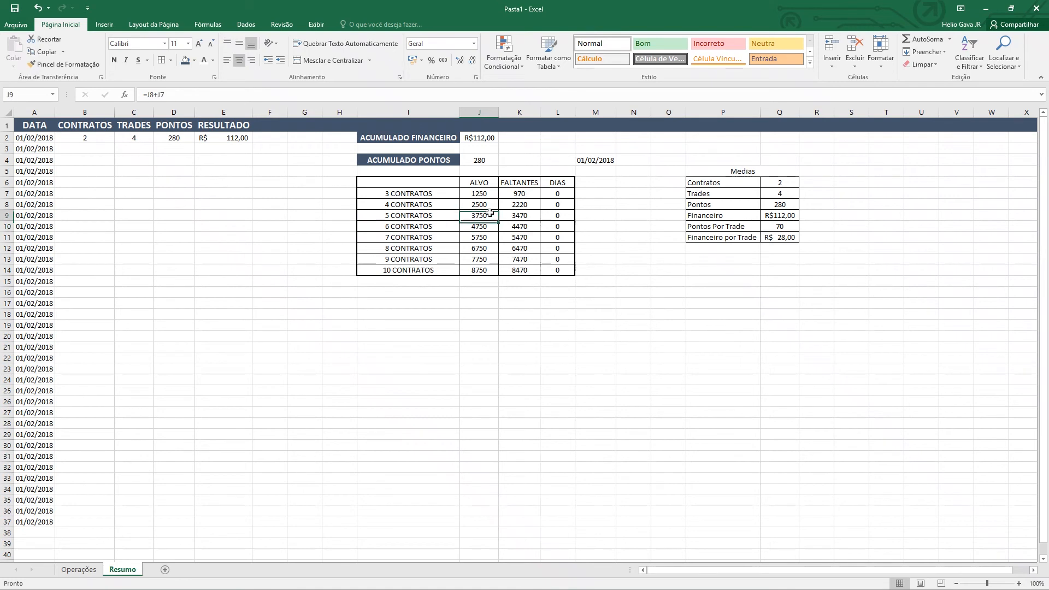
click(491, 226)
click(492, 216)
click(490, 227)
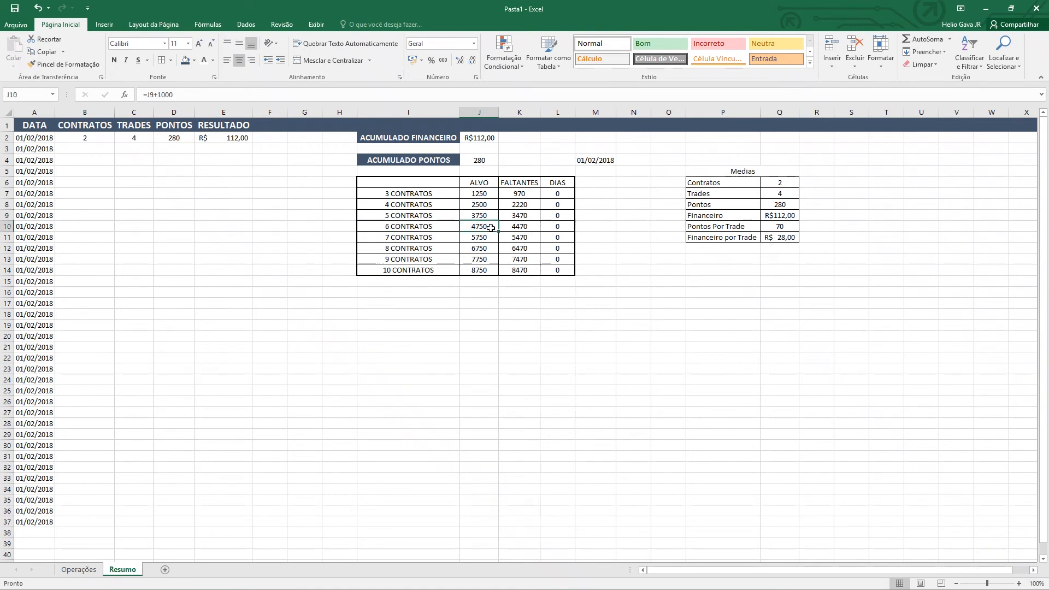
click(490, 216)
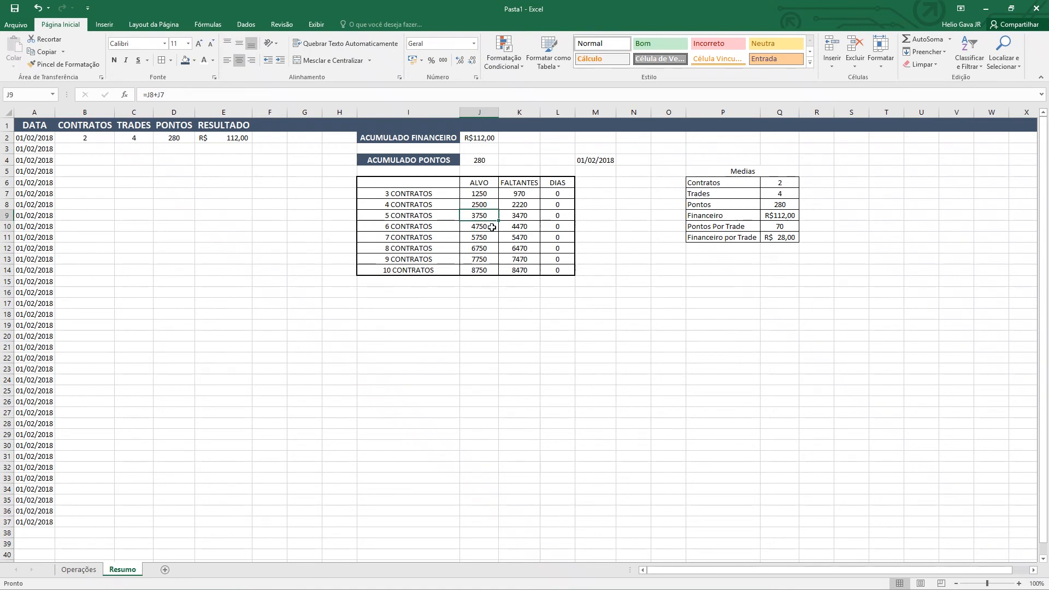
click(490, 227)
click(490, 215)
Go through the contract levels from 5 CONTRATOS to 10 CONTRATOS, then check ACUMULADO PONTOS against the 7 and 6 CONTRATOS rows
click(440, 217)
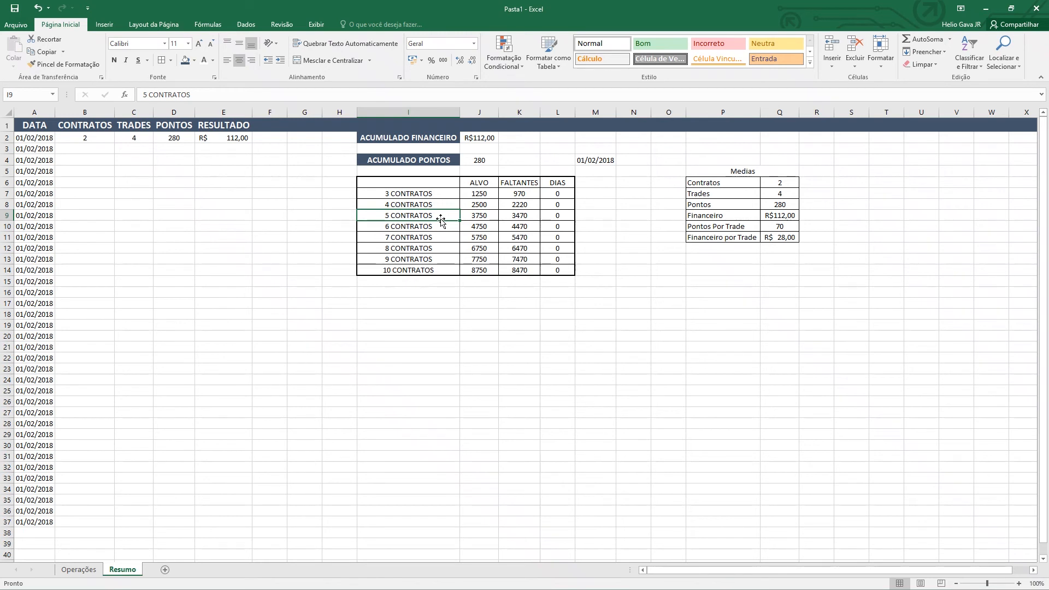
click(442, 226)
click(443, 238)
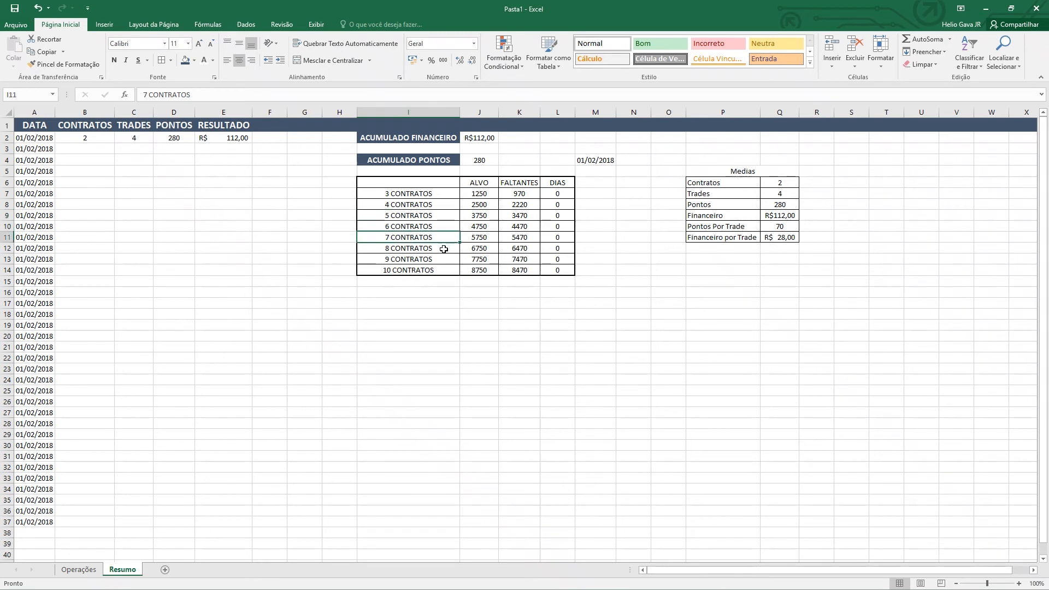
click(444, 248)
click(444, 260)
click(443, 270)
click(480, 165)
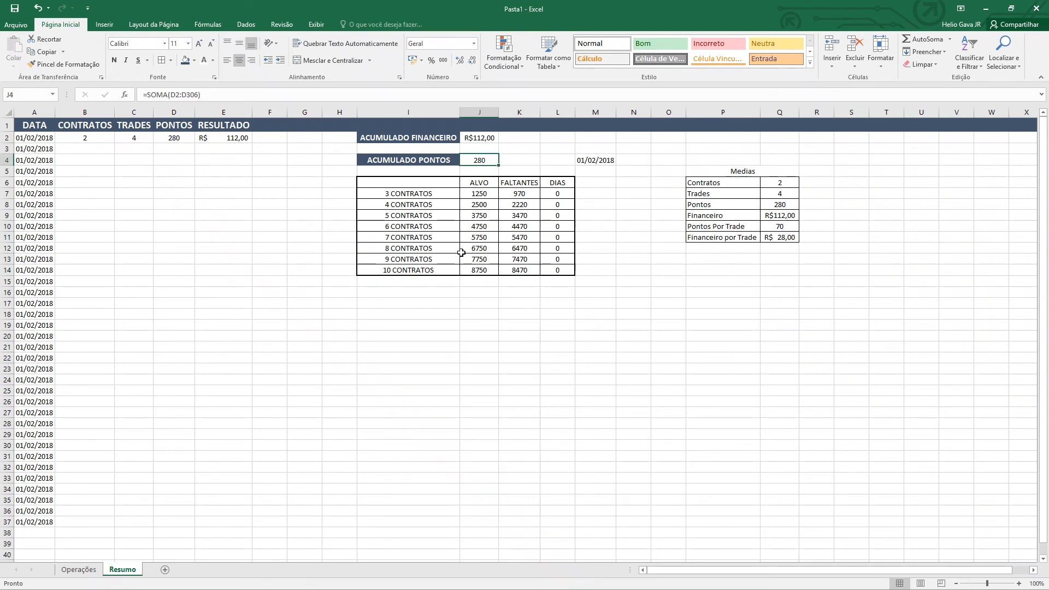
click(450, 239)
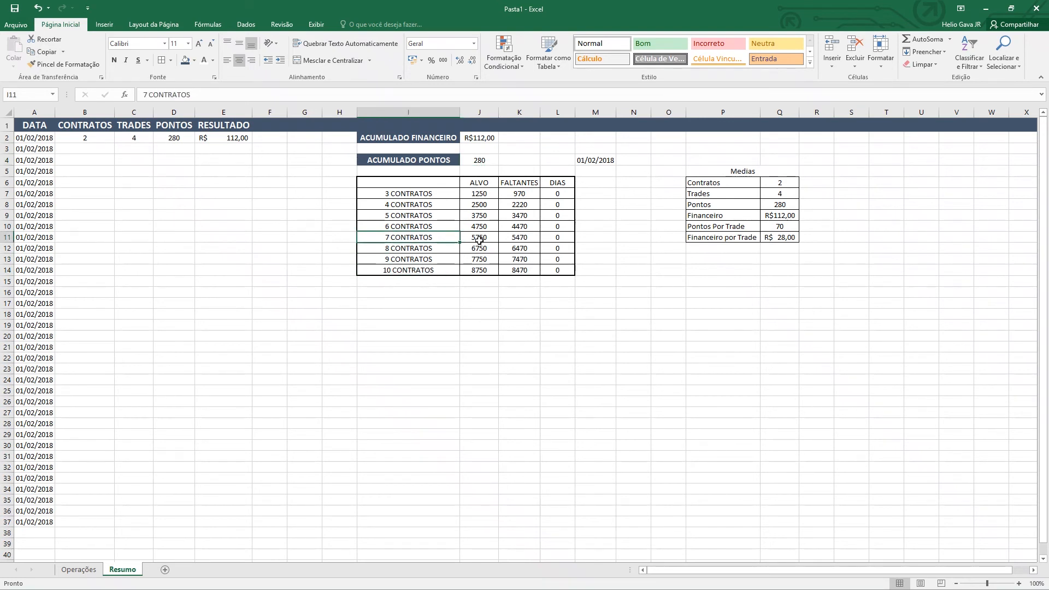
click(449, 228)
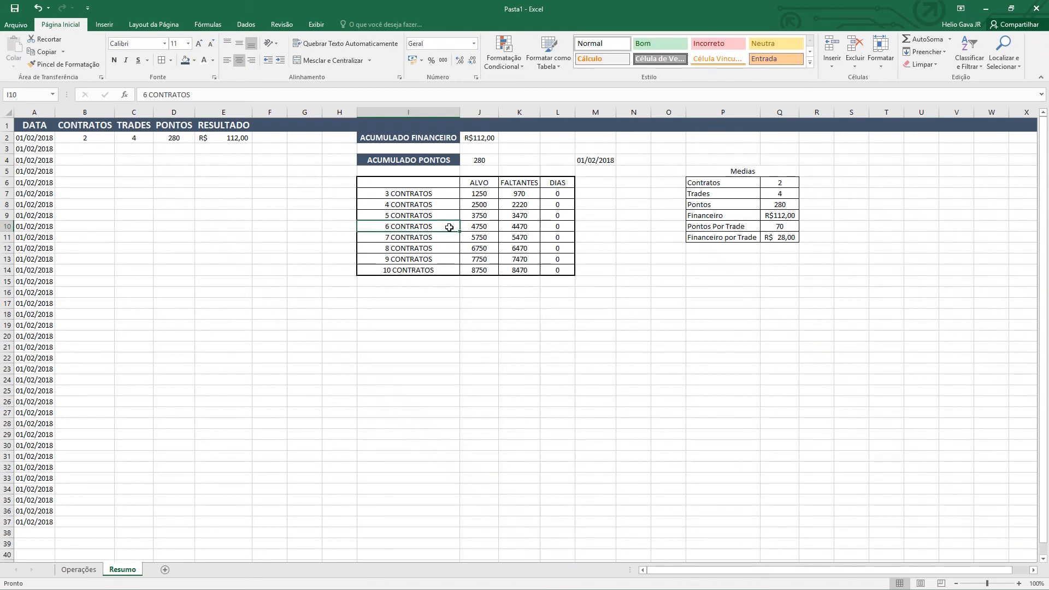
Compare the ALVO formulas of the 6 CONTRATOS and 7 CONTRATOS rows in J10 and J11
click(469, 227)
click(440, 227)
click(479, 227)
click(475, 238)
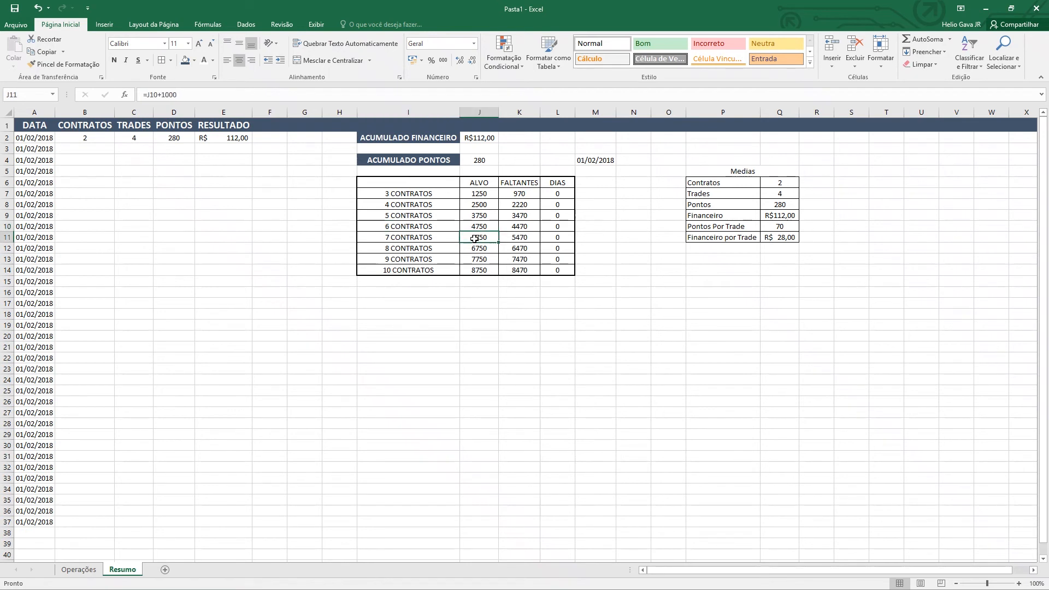
click(476, 226)
click(475, 238)
click(475, 226)
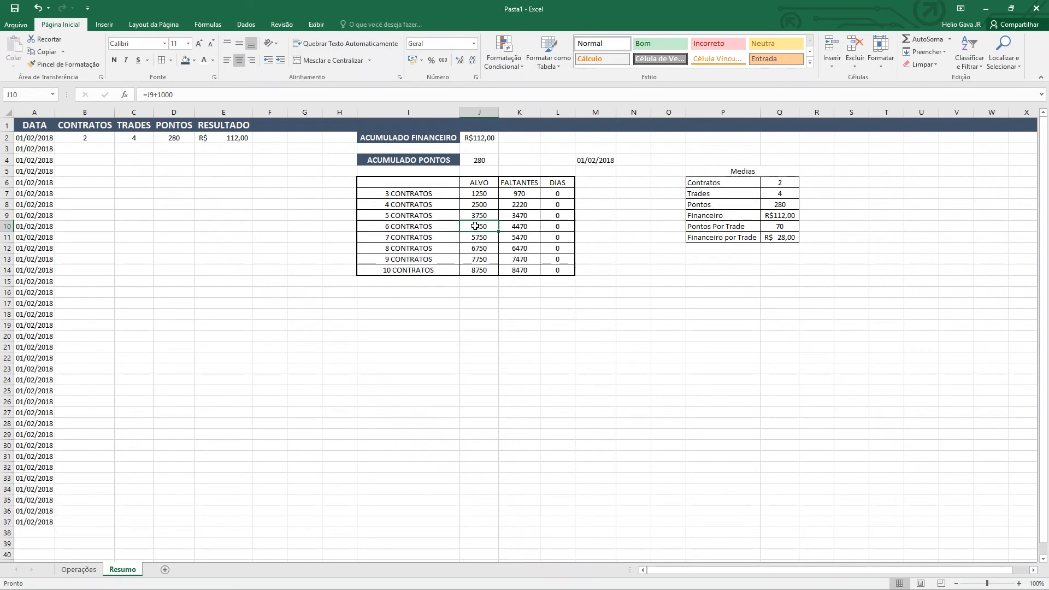
Review the labels and ALVO targets of the 5 CONTRATOS, 7 CONTRATOS and 6 CONTRATOS rows
click(440, 217)
click(480, 219)
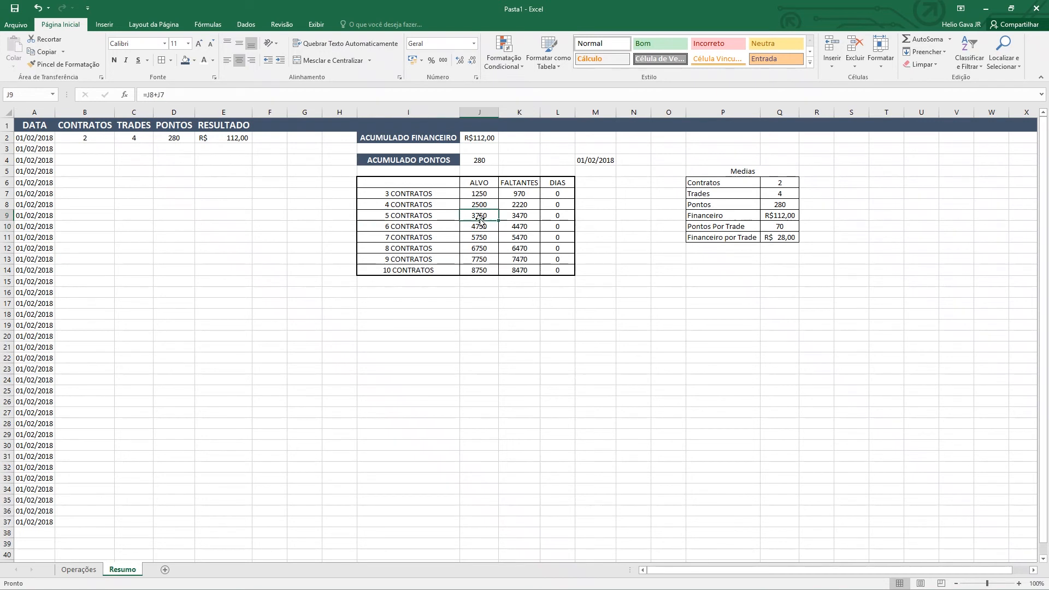
click(454, 216)
click(476, 217)
click(450, 235)
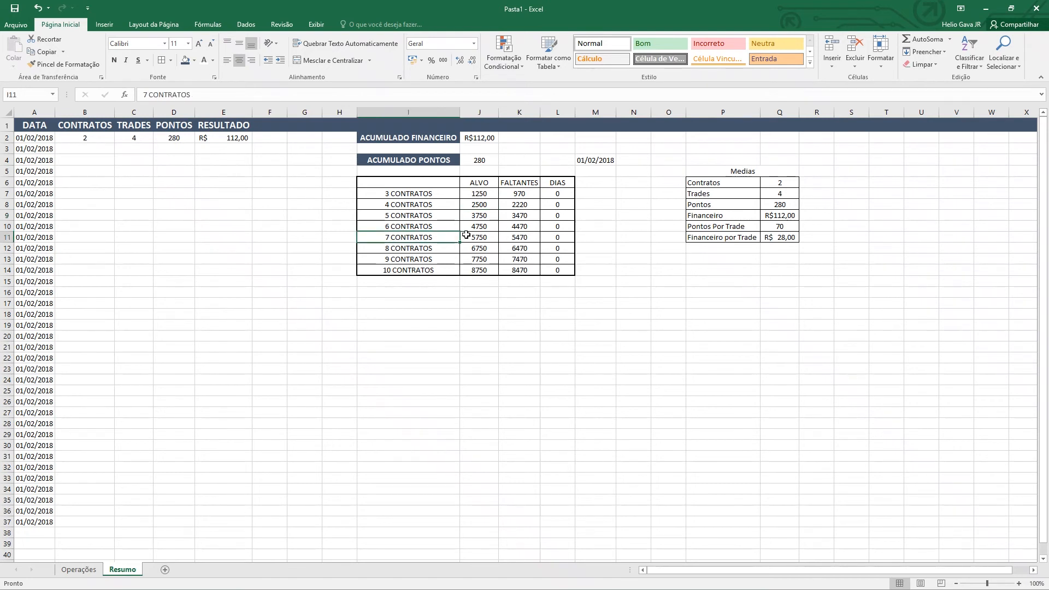
click(471, 236)
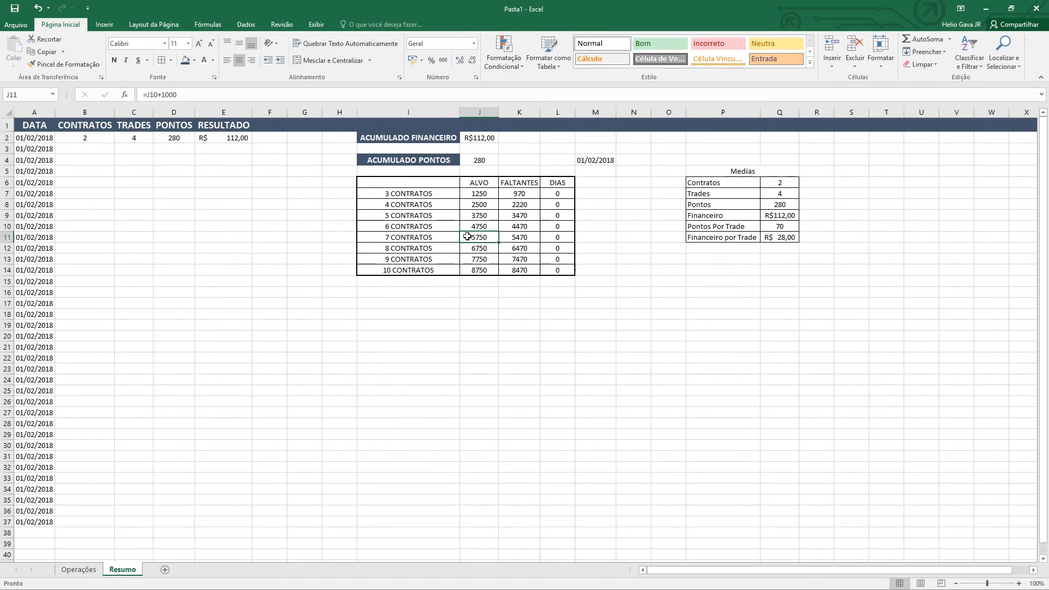
click(437, 240)
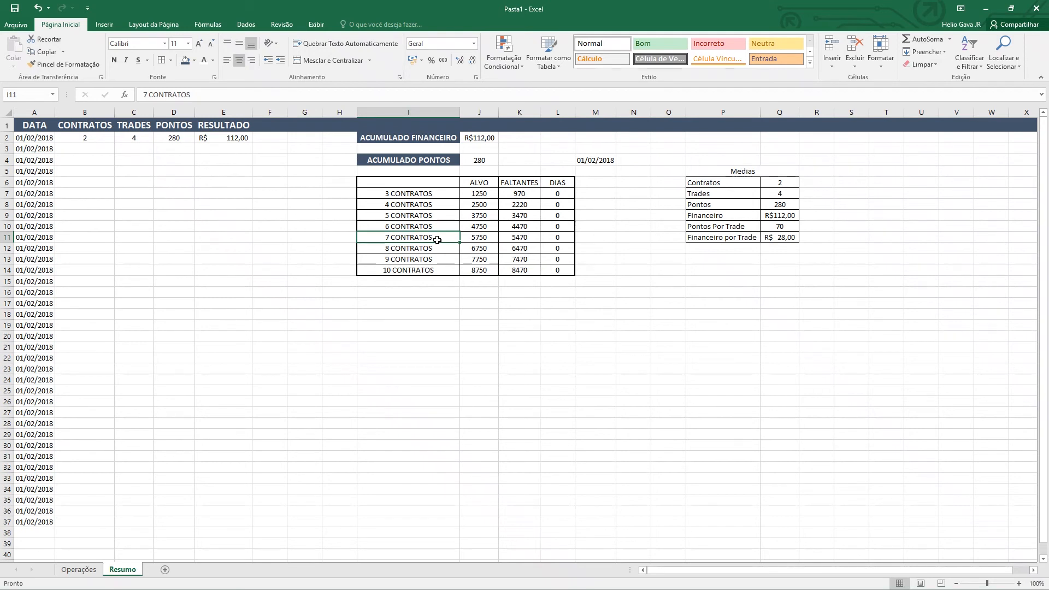
click(467, 239)
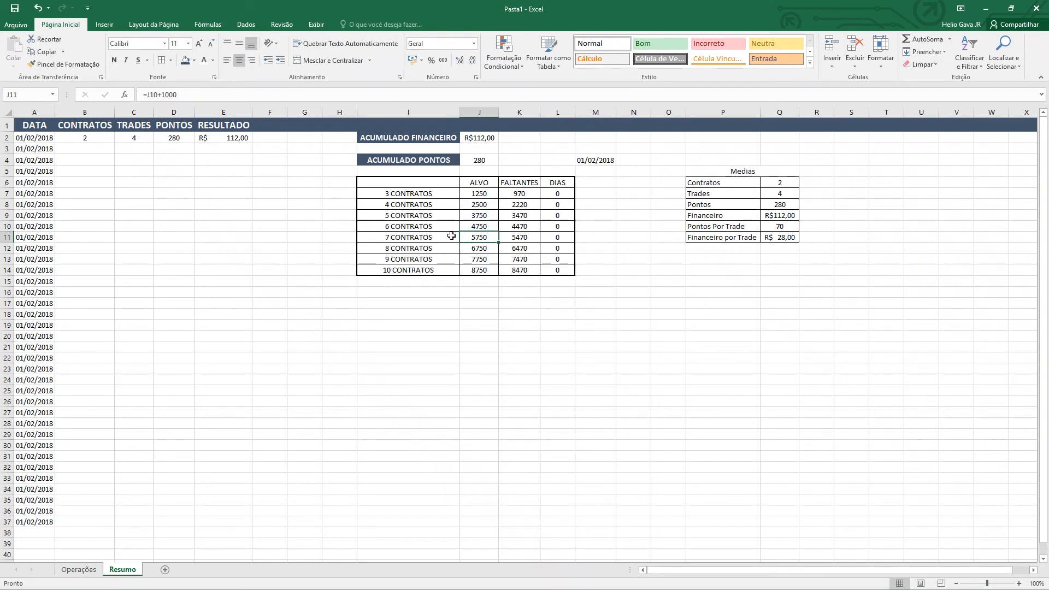
click(490, 227)
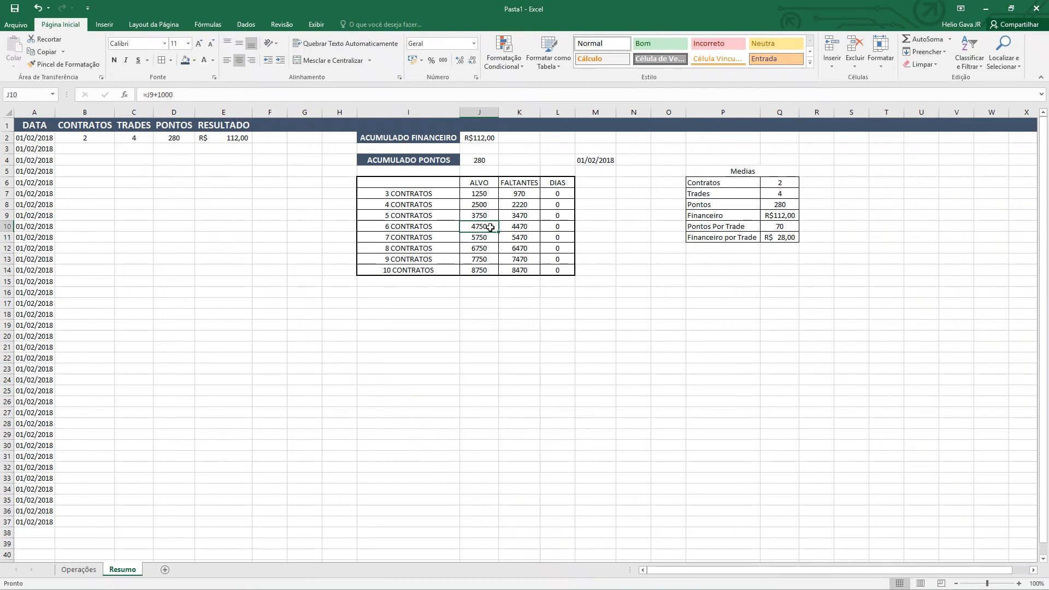
click(437, 224)
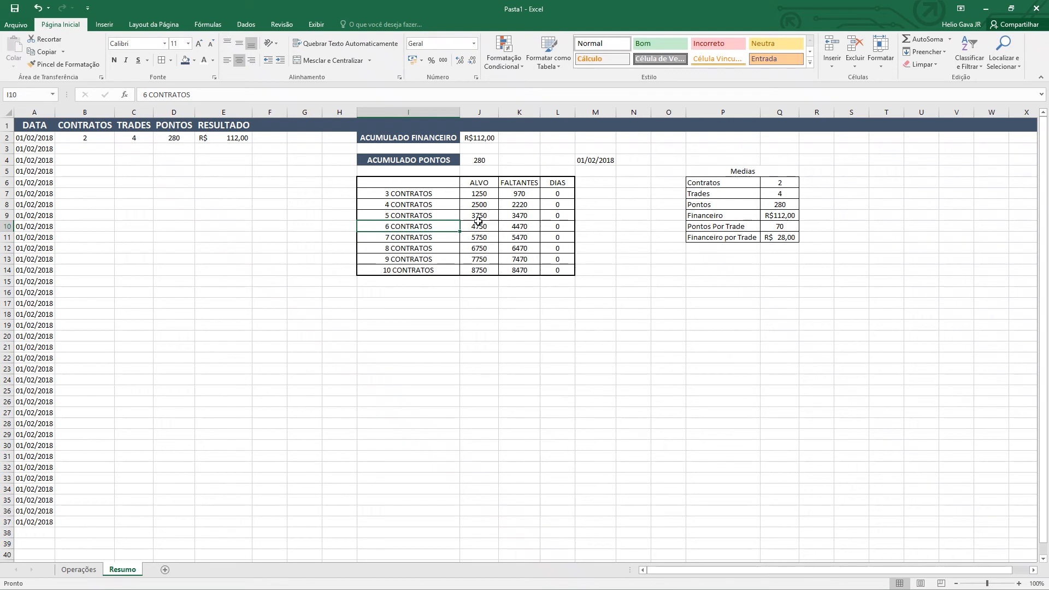
Highlight the 3 CONTRATOS label and its ALVO cell with a light red fill and dark red text
click(477, 194)
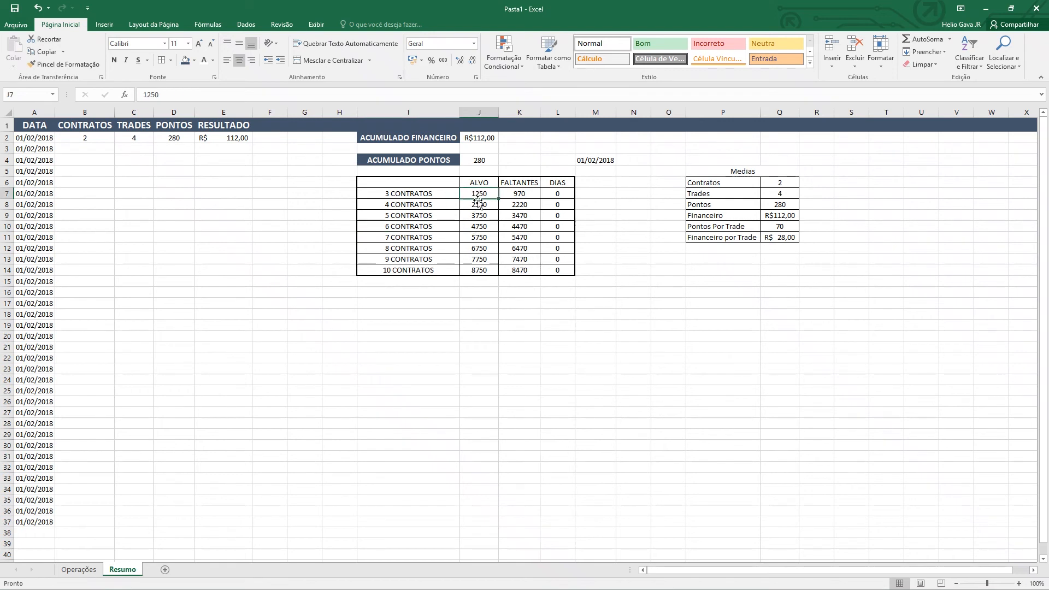
click(443, 195)
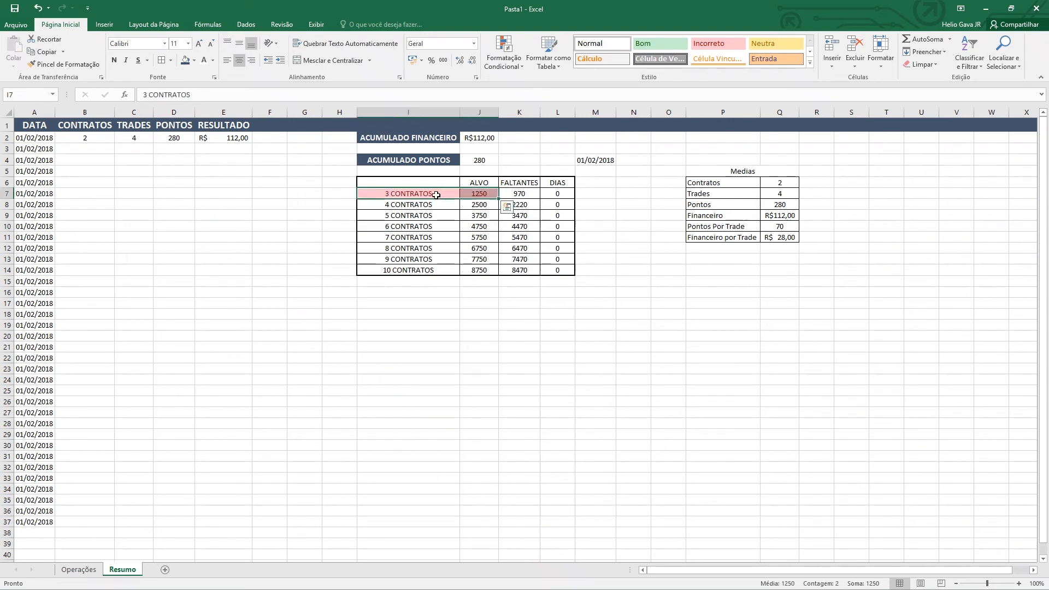
click(493, 195)
click(451, 194)
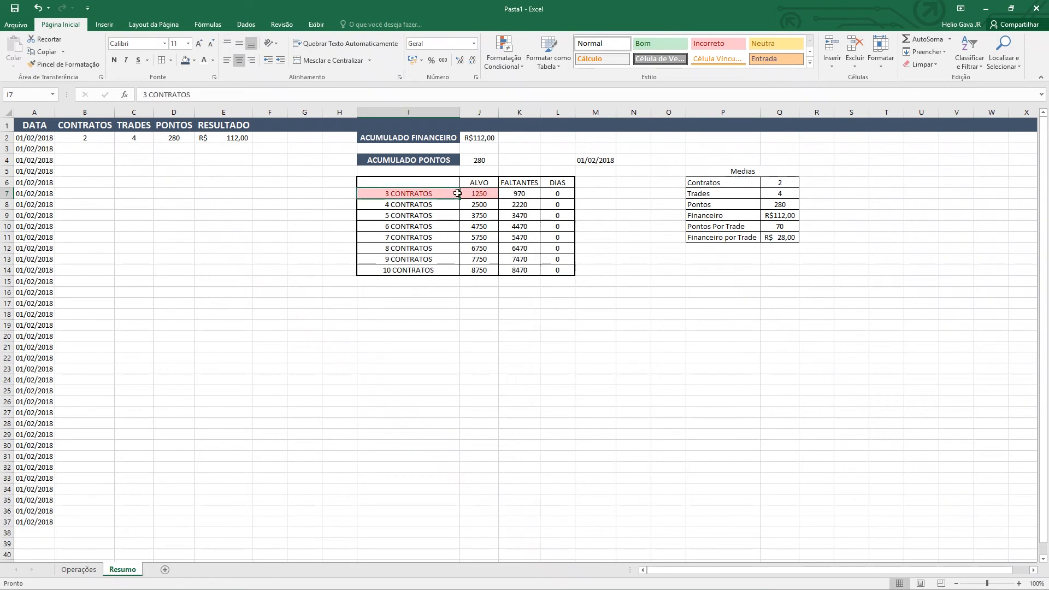
Check the 3 CONTRATOS target in J7 against the ACUMULADO PONTOS value
click(474, 194)
click(443, 194)
click(482, 163)
click(441, 193)
click(480, 192)
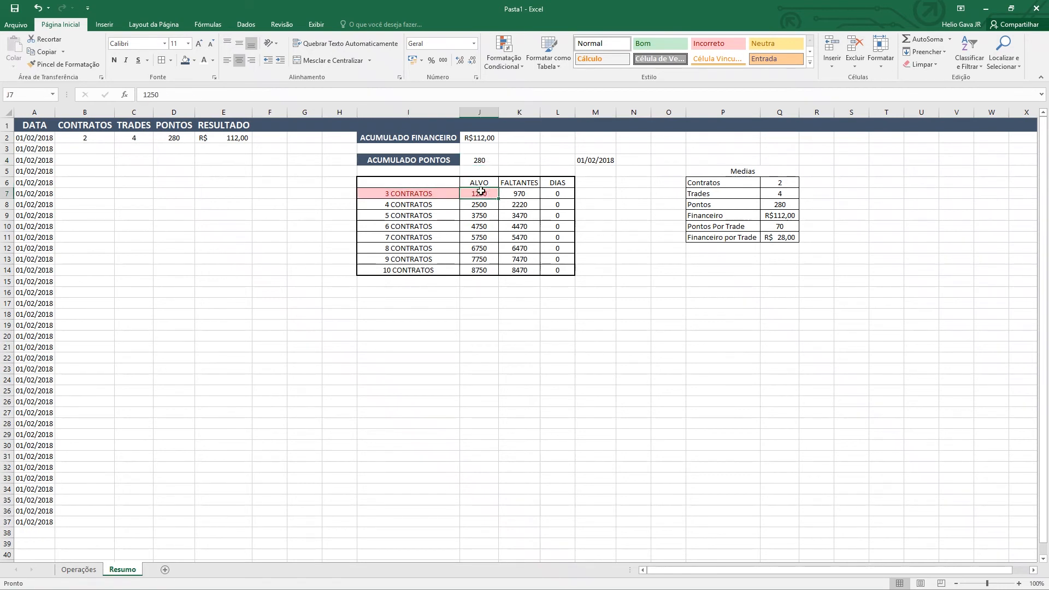
click(437, 190)
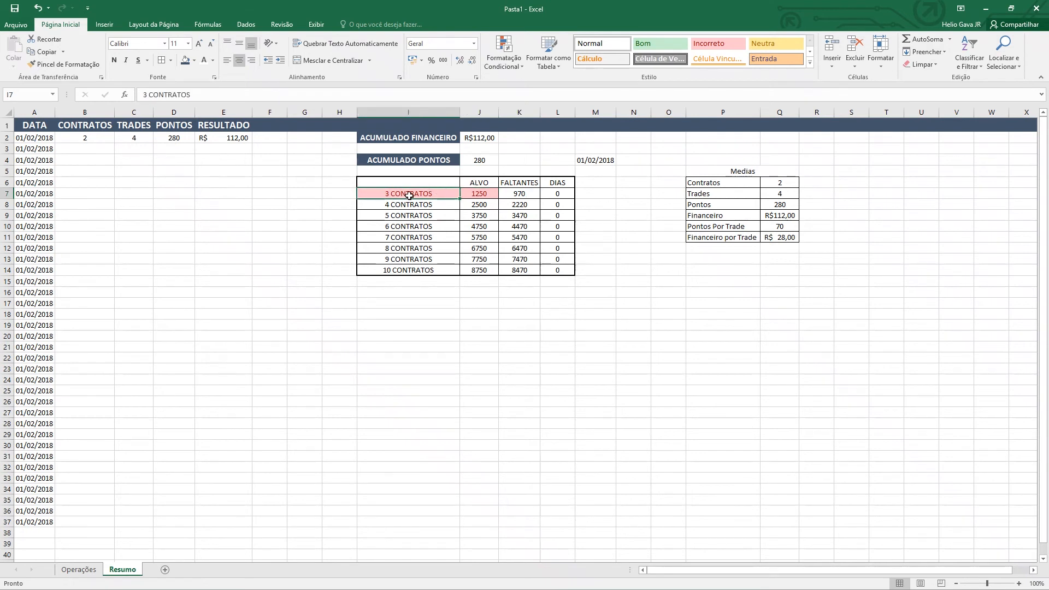
Extend the light red highlight to all labels and ALVO cells down to 10 CONTRATOS, and check FALTANTES for 3 CONTRATOS
click(183, 141)
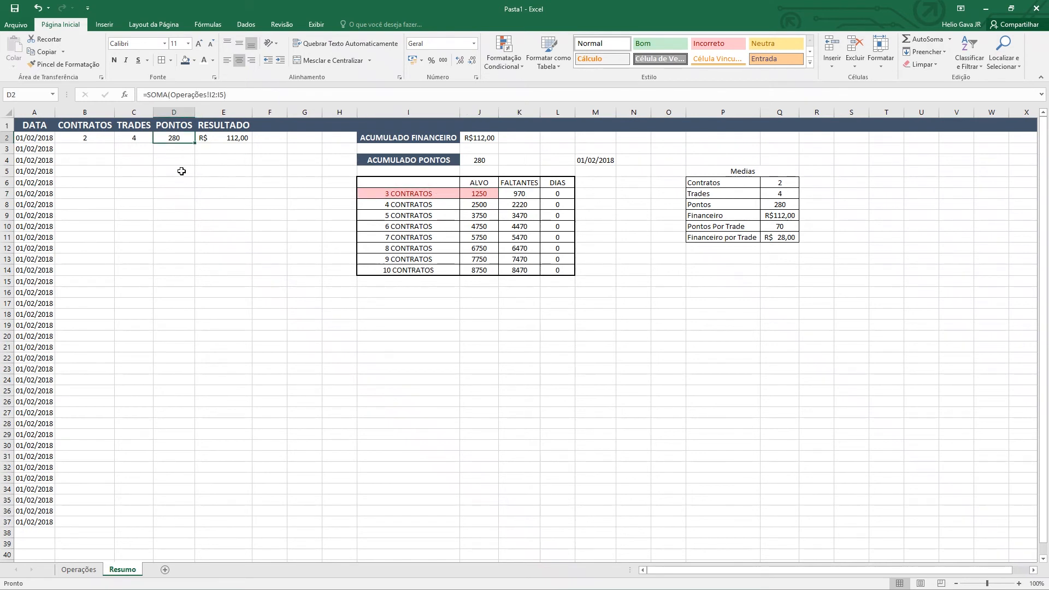
click(176, 150)
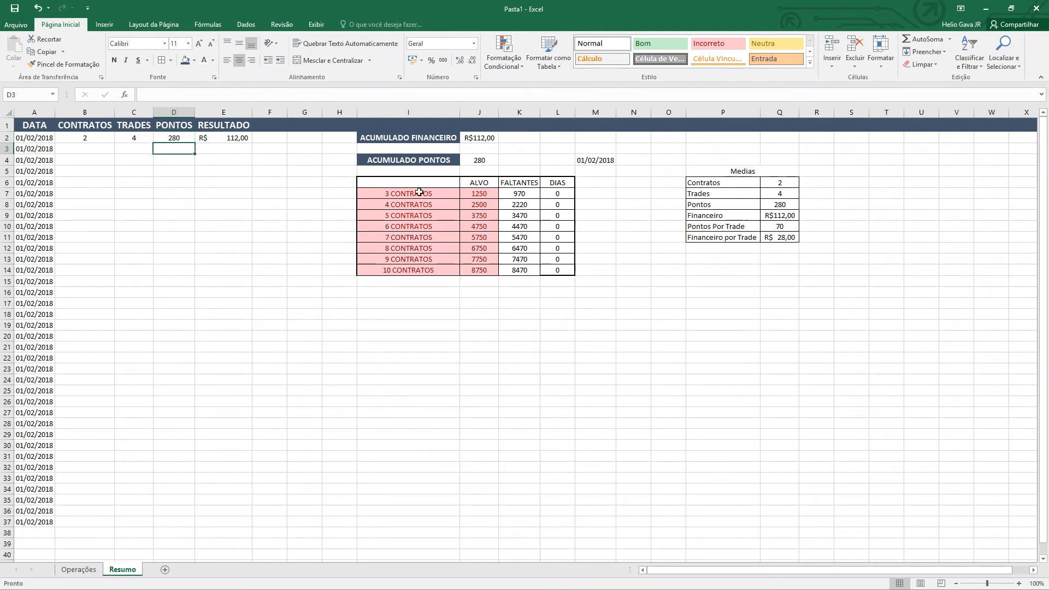
click(533, 194)
click(423, 192)
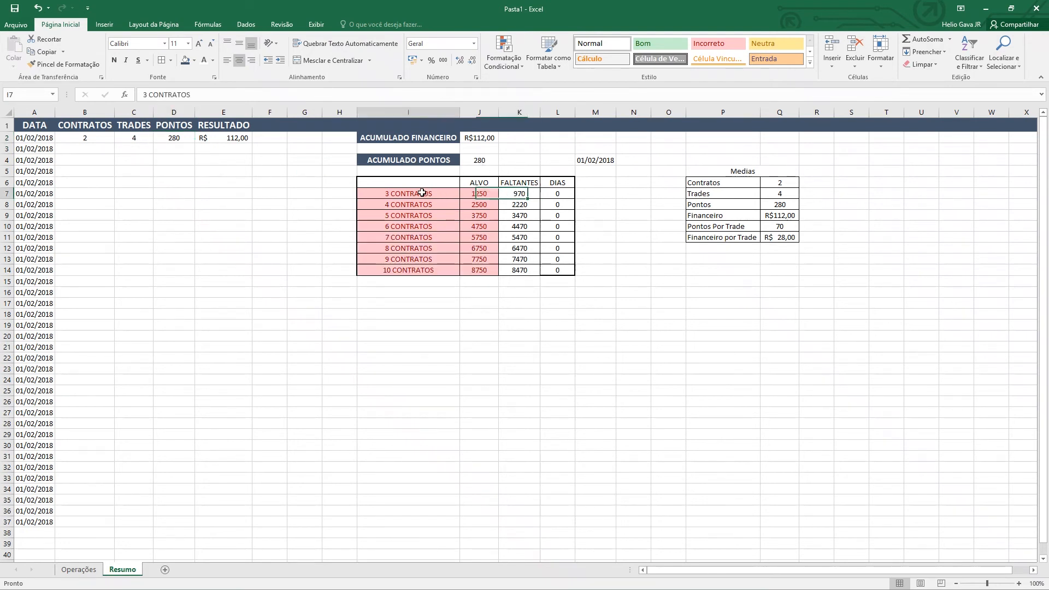
click(525, 194)
Enter 1500 test points in D3 and check the FALTANTES cell of the 3 CONTRATOS row
click(178, 150)
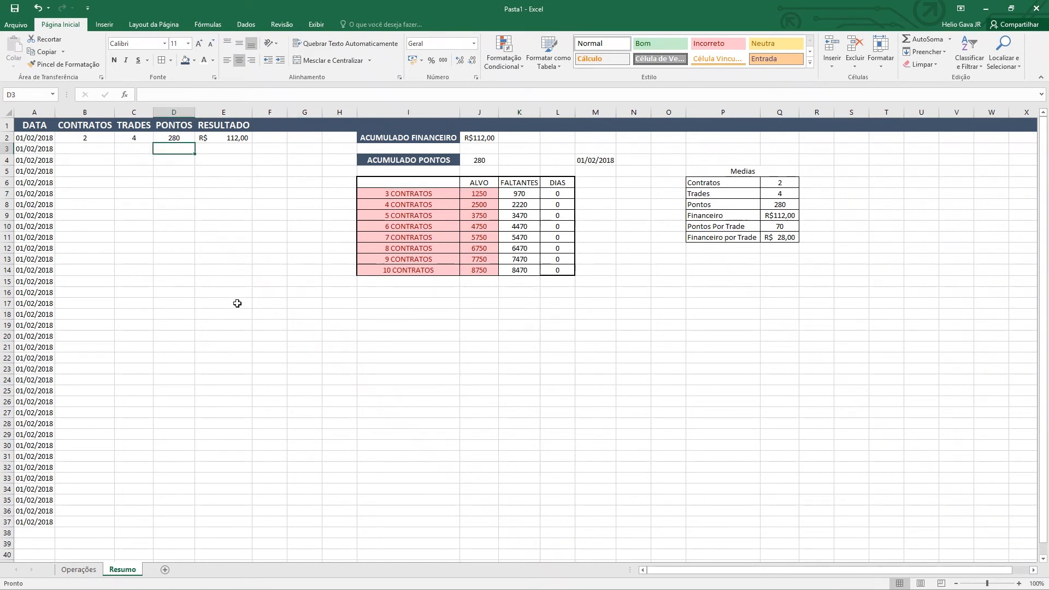
text(1500)
key(Return)
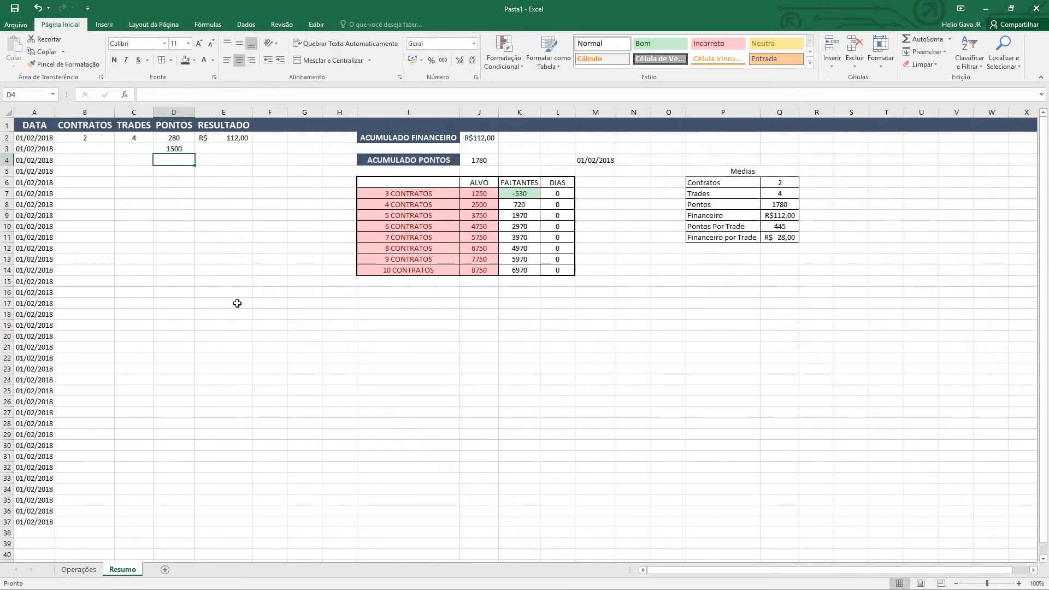
click(520, 193)
click(435, 196)
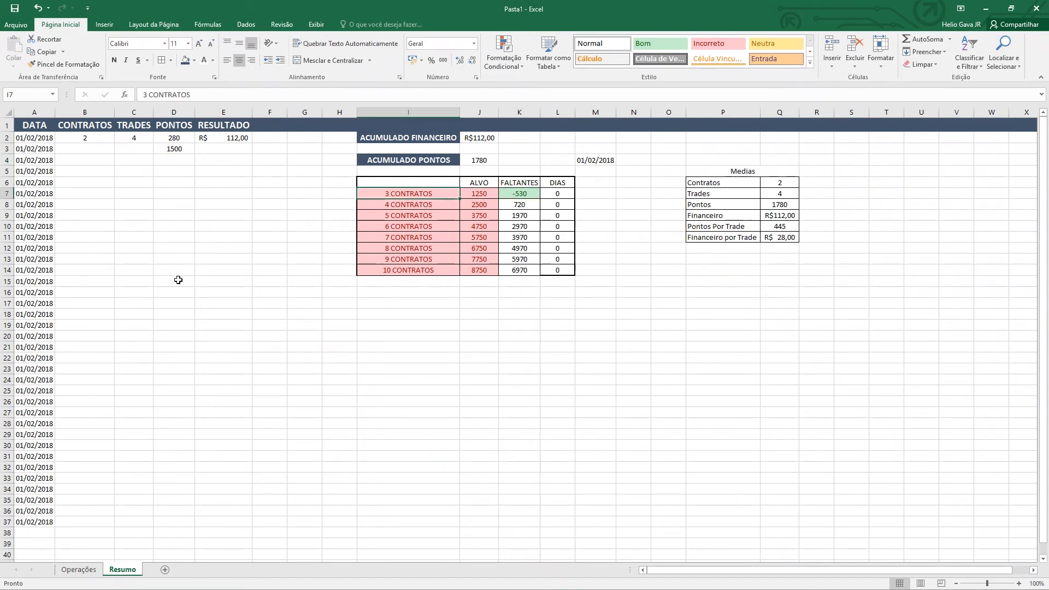
Enter 2000 test points in D4 and check the FALTANTES cell of the 5 CONTRATOS row
click(175, 160)
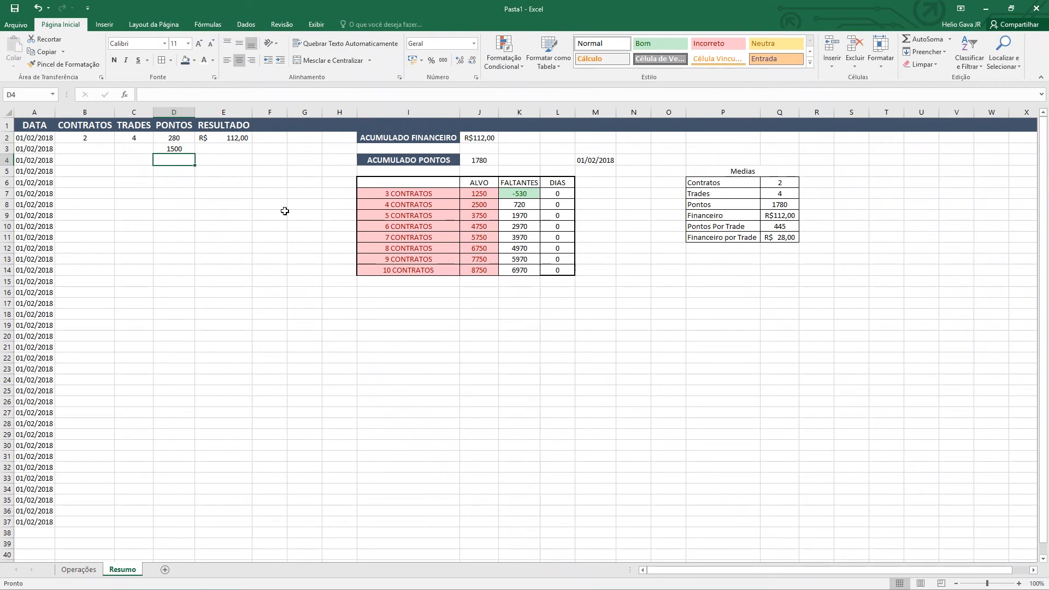
text(2000)
key(Return)
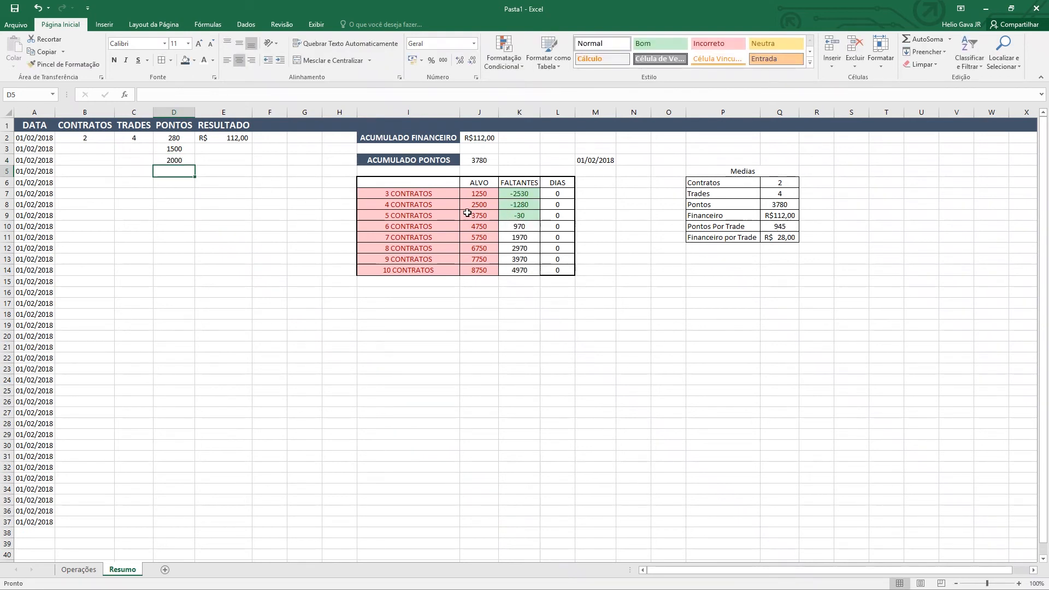
click(515, 214)
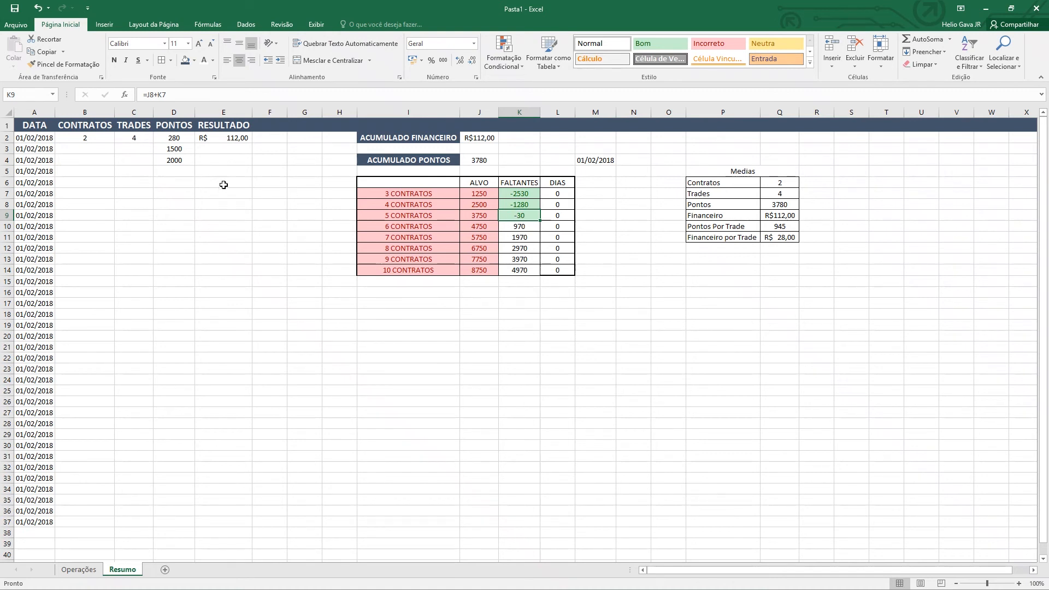
Enter a test loss of -600 points in D5 and compare FALTANTES for 5 CONTRATOS and 4 CONTRATOS
click(186, 173)
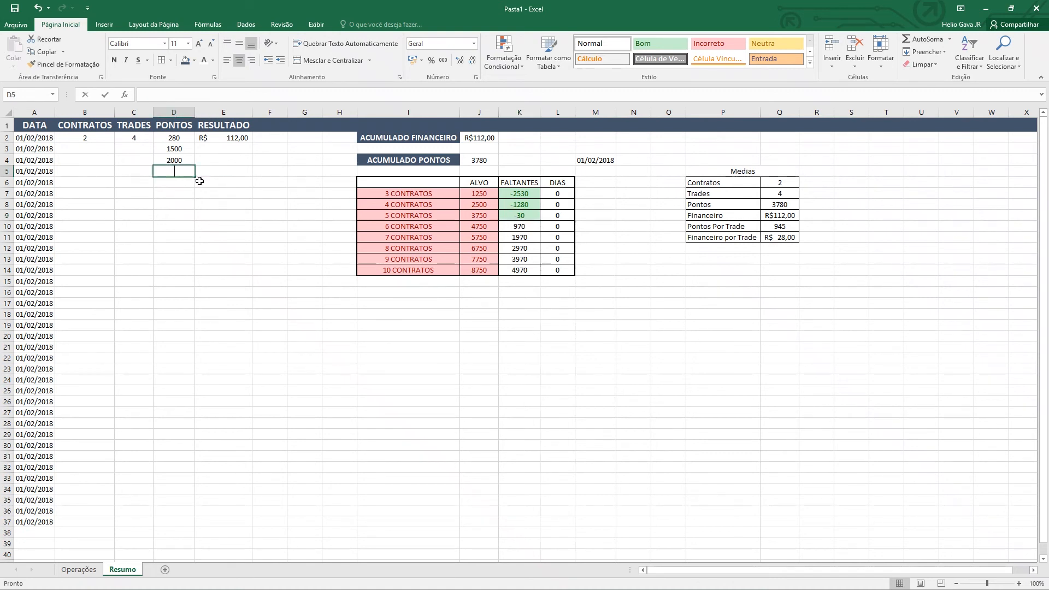
text(-600)
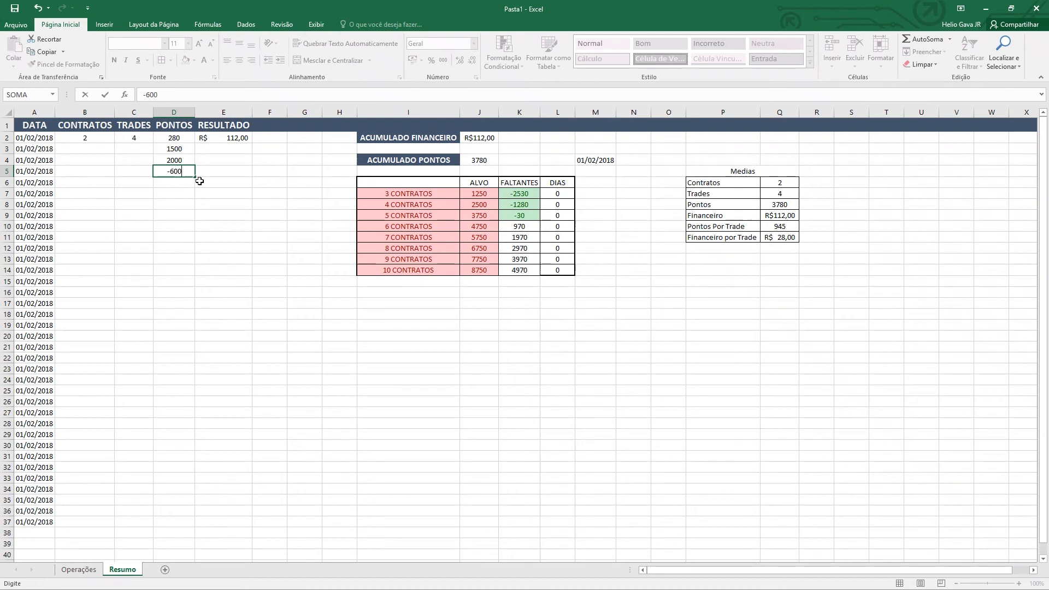
key(Return)
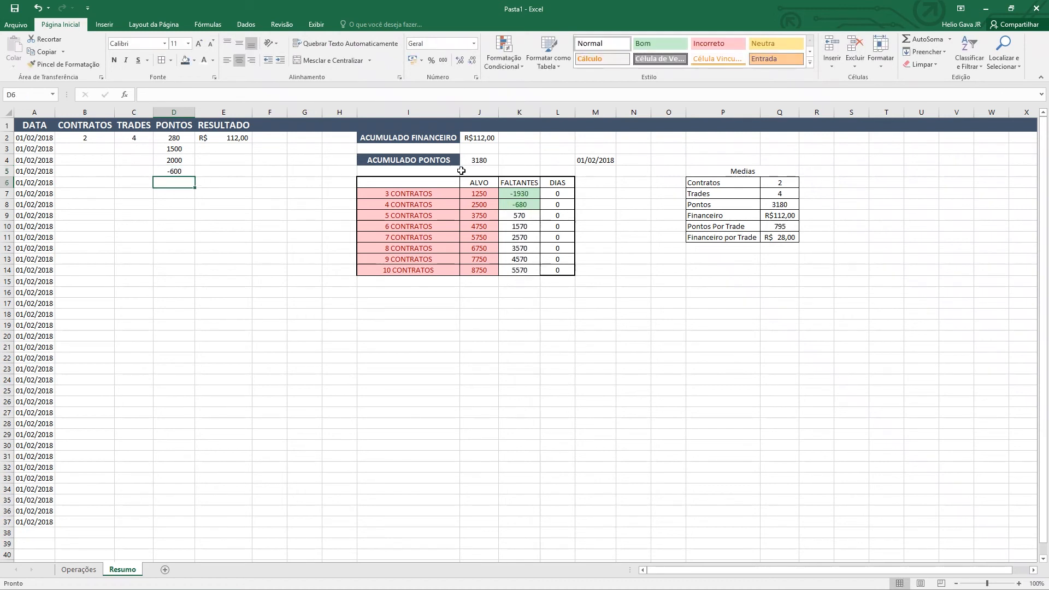
click(433, 217)
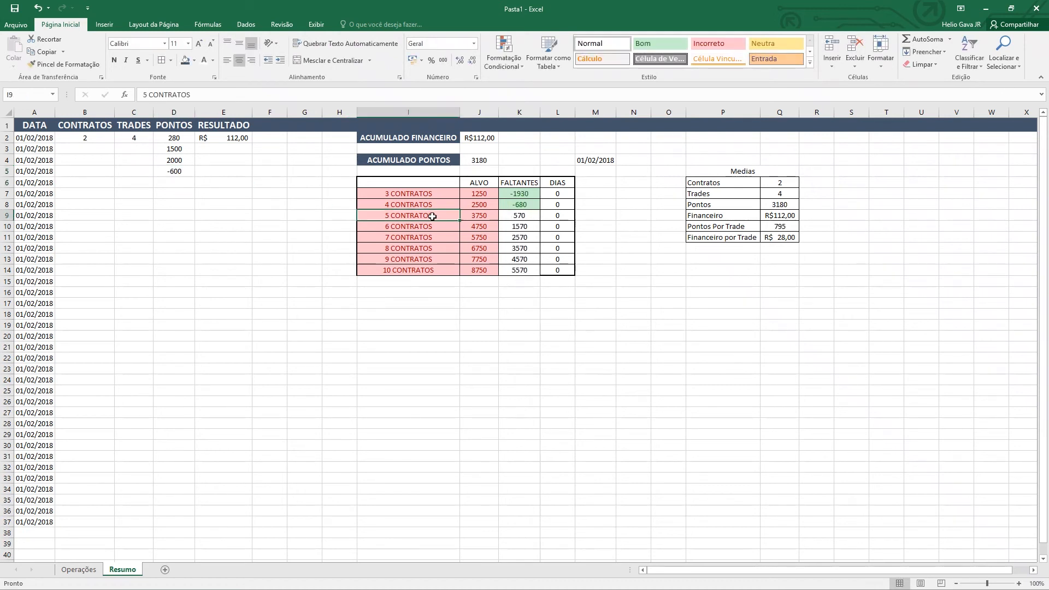
click(532, 218)
click(429, 202)
click(508, 206)
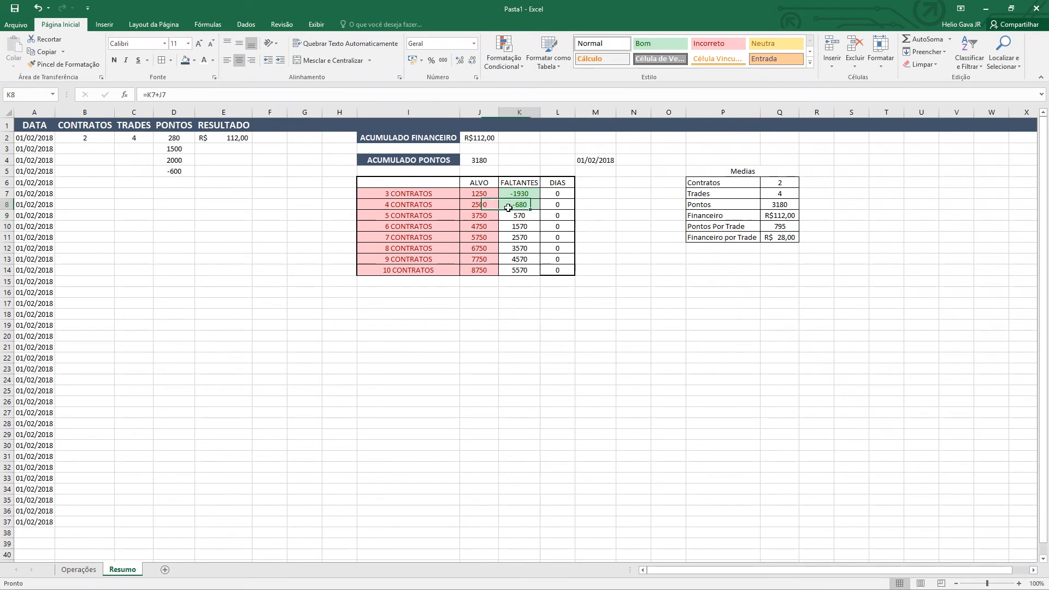
Enter a test loss of -700 points in D6 and select the 3 CONTRATOS row from label to FALTANTES
click(169, 182)
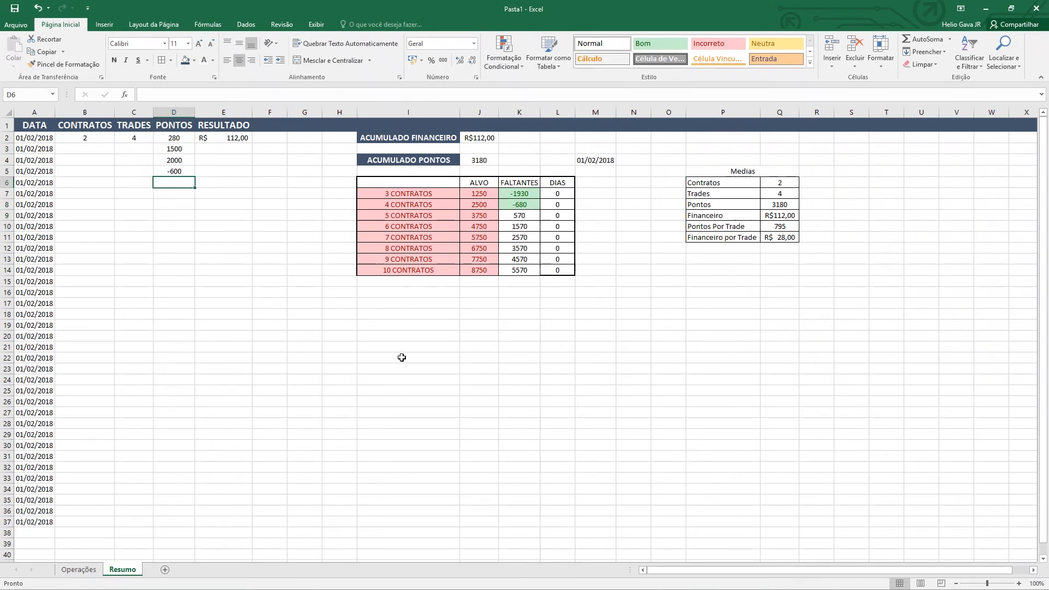
text(-700)
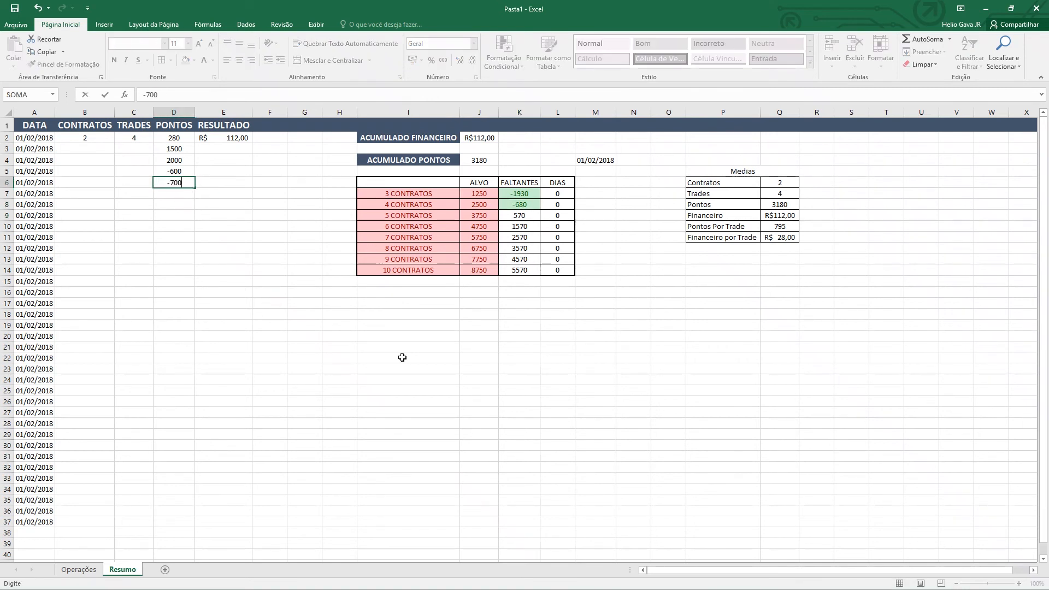
key(Return)
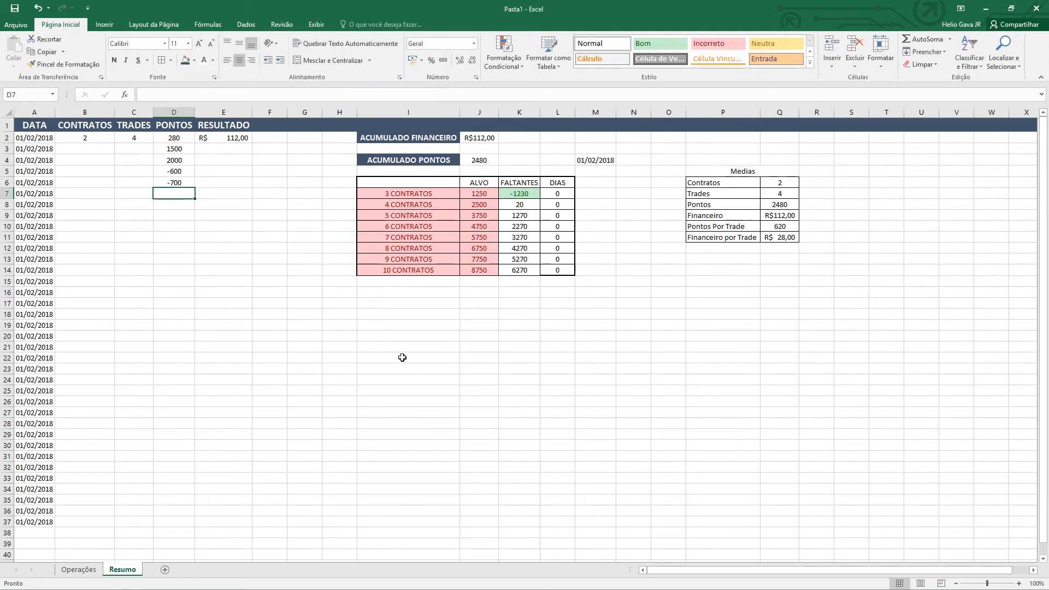
drag(445, 194, 524, 195)
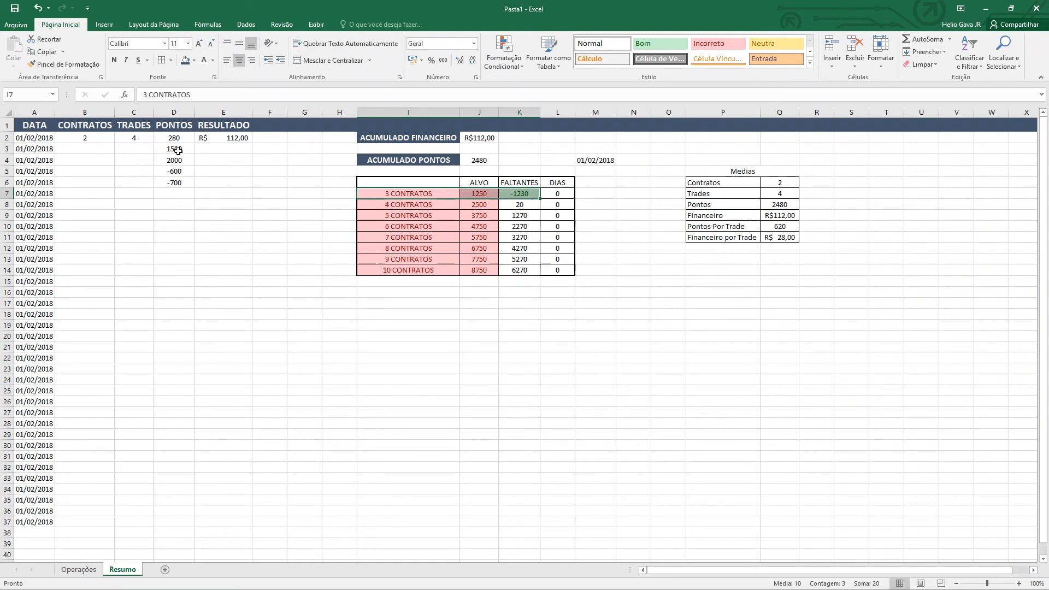
Clear the test points from the PONTOS range D3:D8
drag(175, 149, 160, 204)
key(Delete)
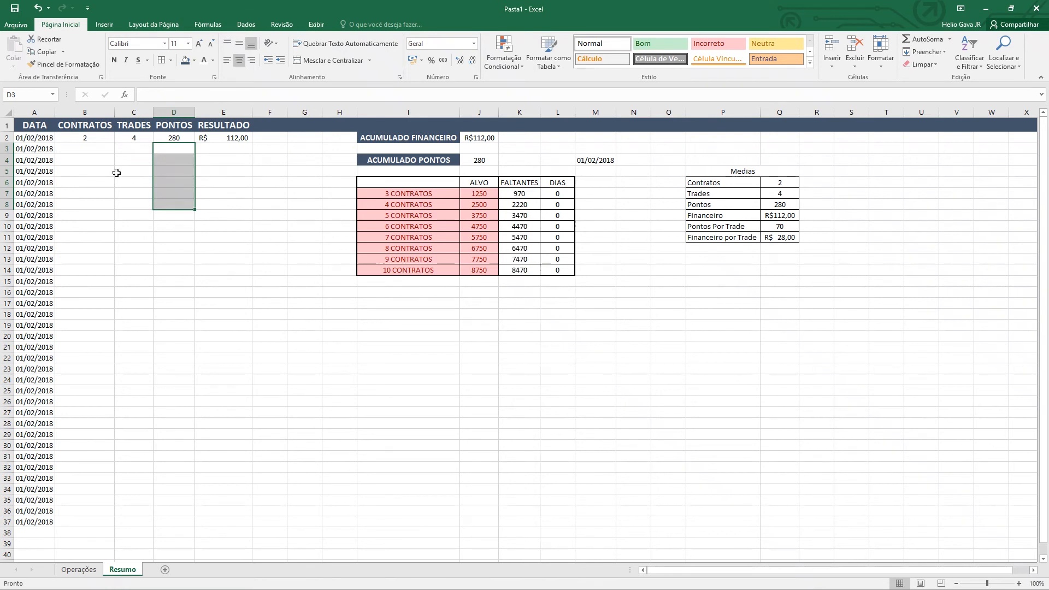
Go to the Operações sheet and select the first empty DIA cell, A6
click(76, 569)
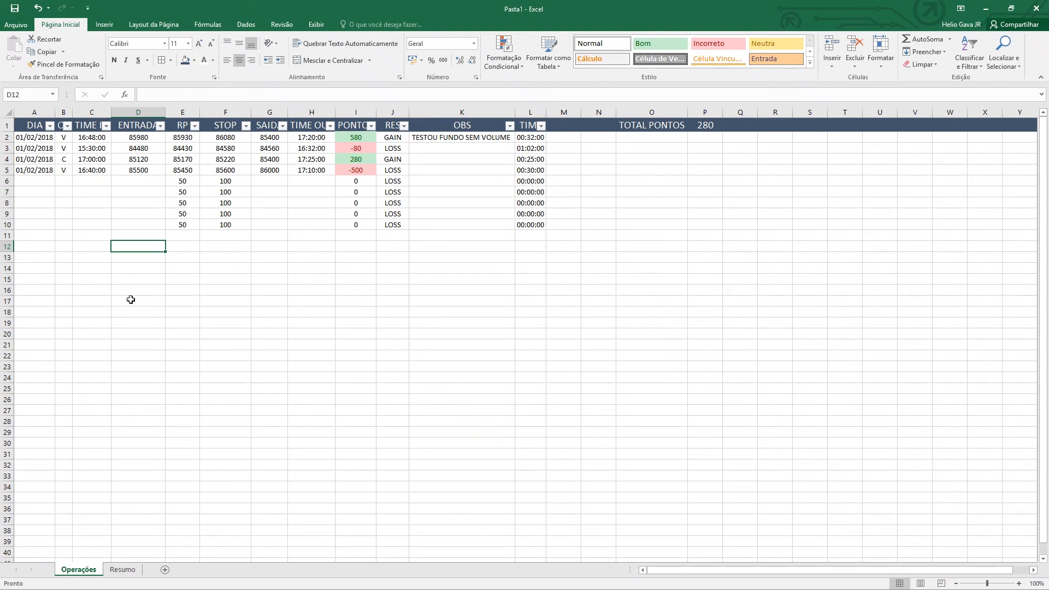
click(33, 179)
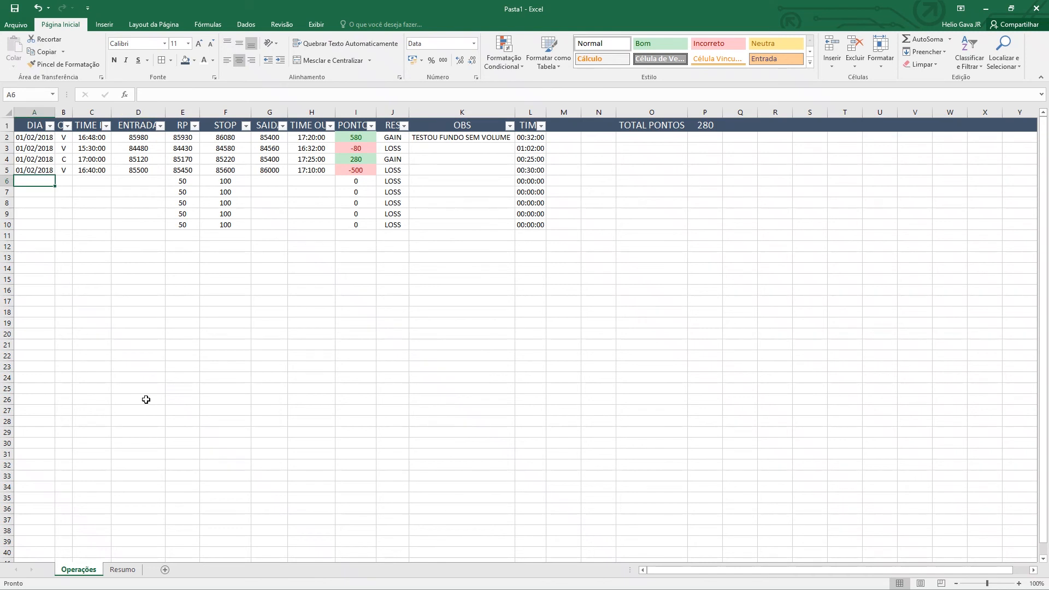
Enter the date 02/02/2018 in A6, copy it to A7 and A8, and go to cell B6
text(02/02/2018)
key(ctrl+c)
key(Down)
key(ctrl+v)
key(Down)
key(ctrl+v)
key(Down)
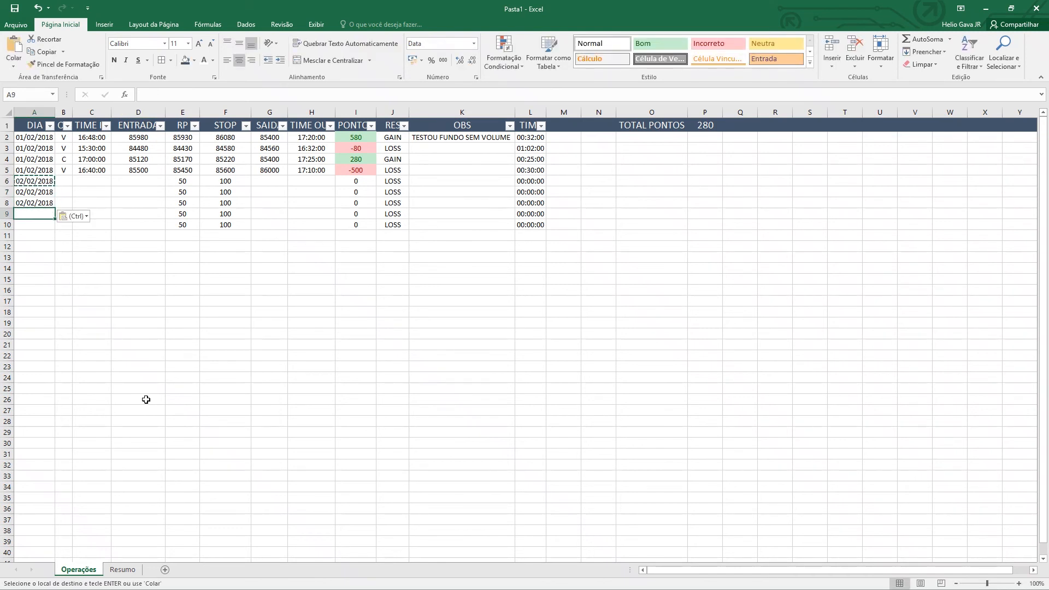
key(Up)
key(Right)
key(Up)
key(Up)
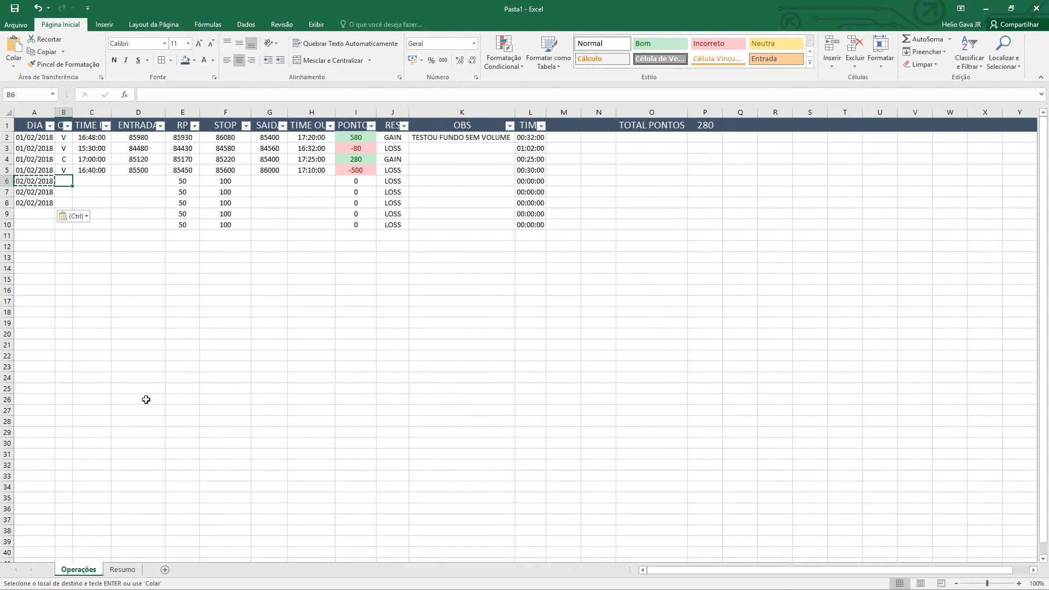
Widen the OBS column by auto-fitting it to a long run of k characters in K3, and clear that filler text
click(456, 149)
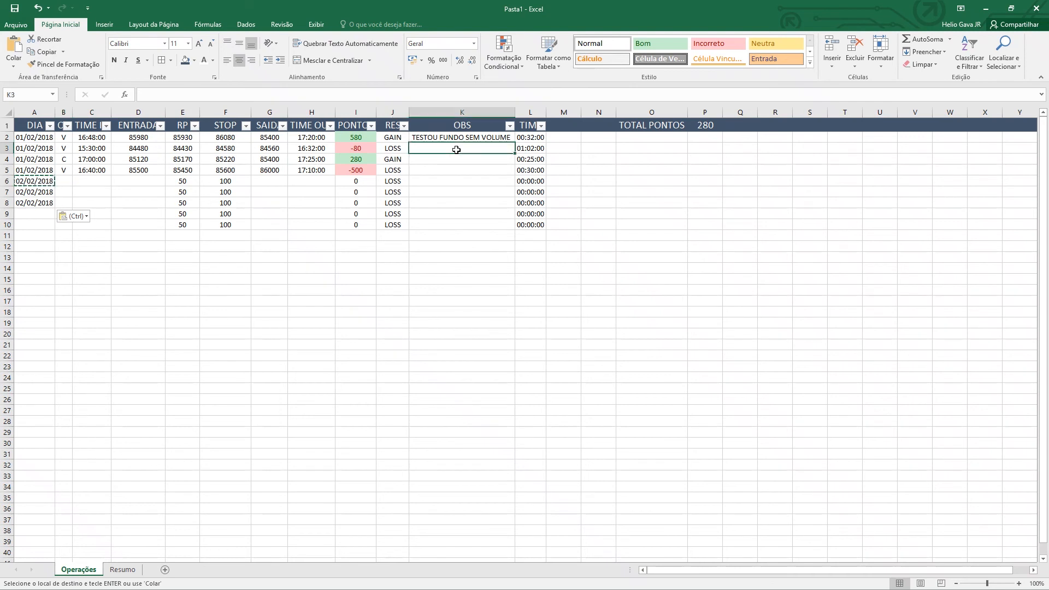
text(kkkkkkkkkkkkkkkkkkkkkkkkkkkkk)
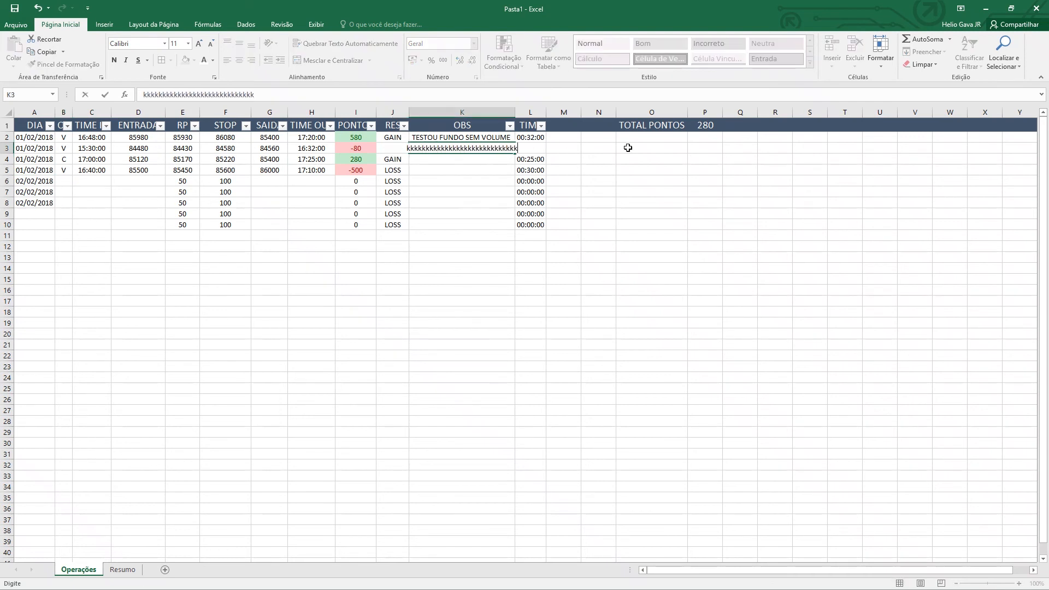
text(kkkkkkkkkkkkkkkkkkkkkkkkkkkkkkkkkkkkkkkkkkkk)
key(Return)
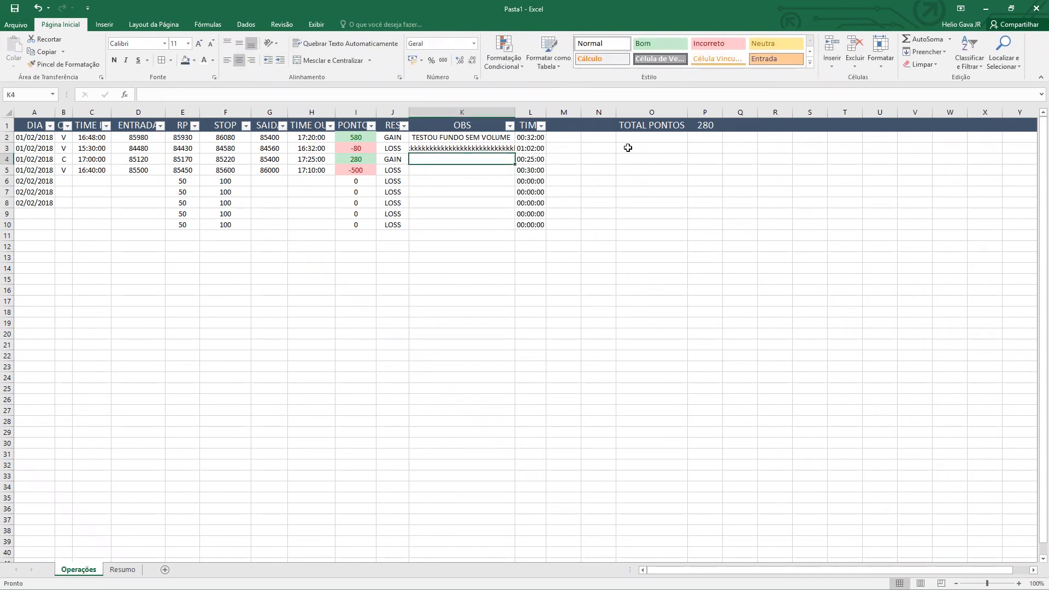
double_click(515, 112)
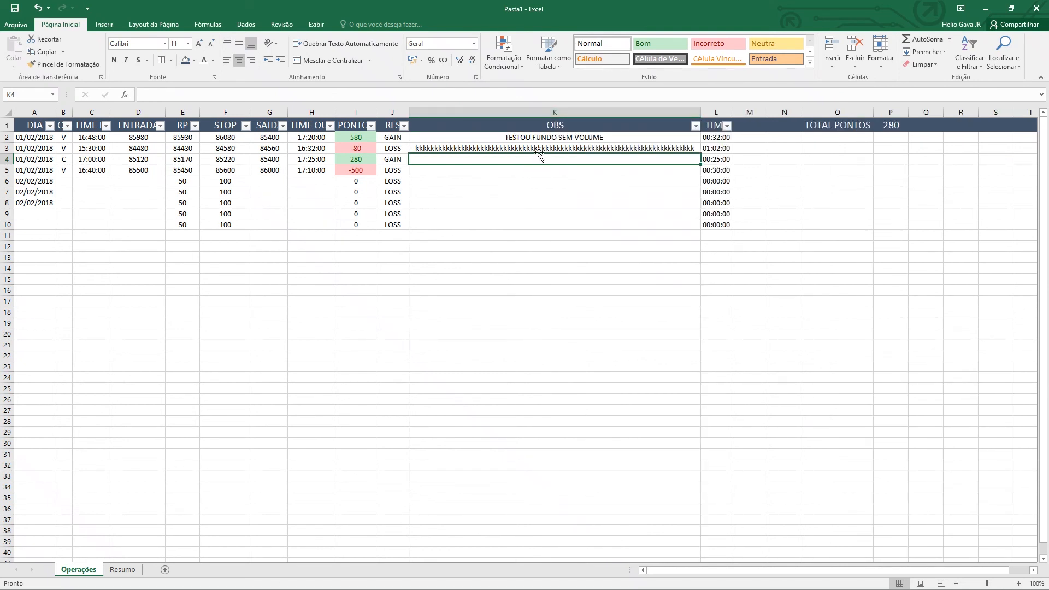
click(540, 148)
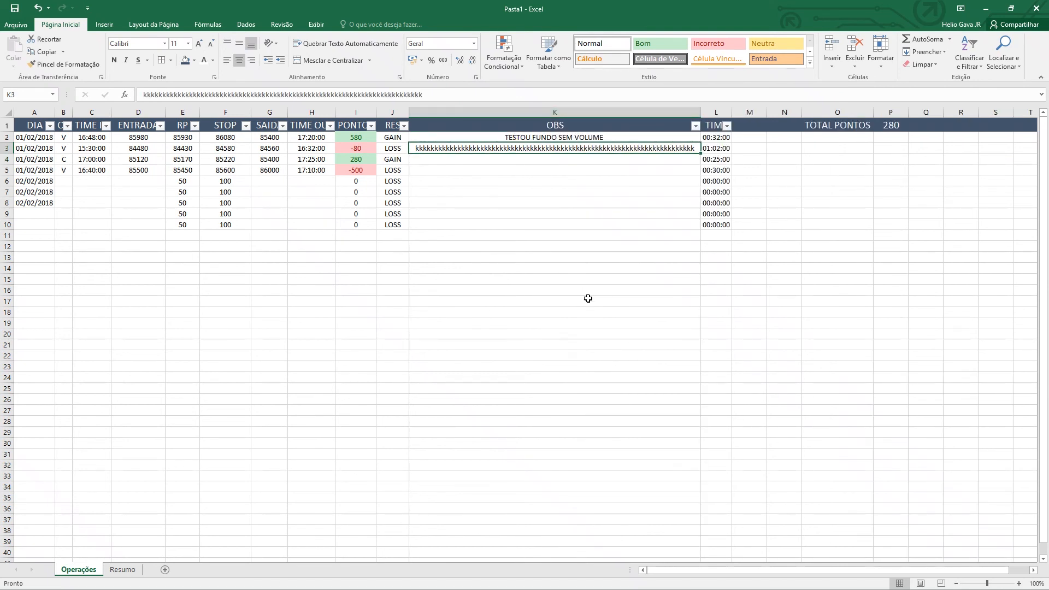
double_click(702, 113)
key(Delete)
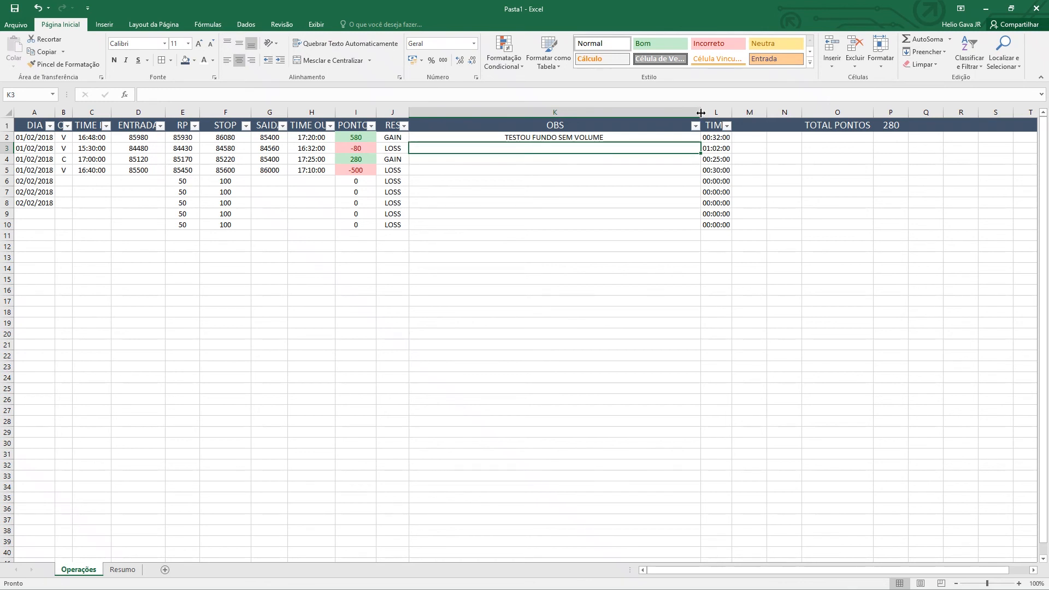
Record the 02/02/2018 trade in row 6 as type V in B6 with an entry time of 15:00 in C6
key(Down)
key(Down)
key(Down)
key(Left)
key(Left)
key(Left)
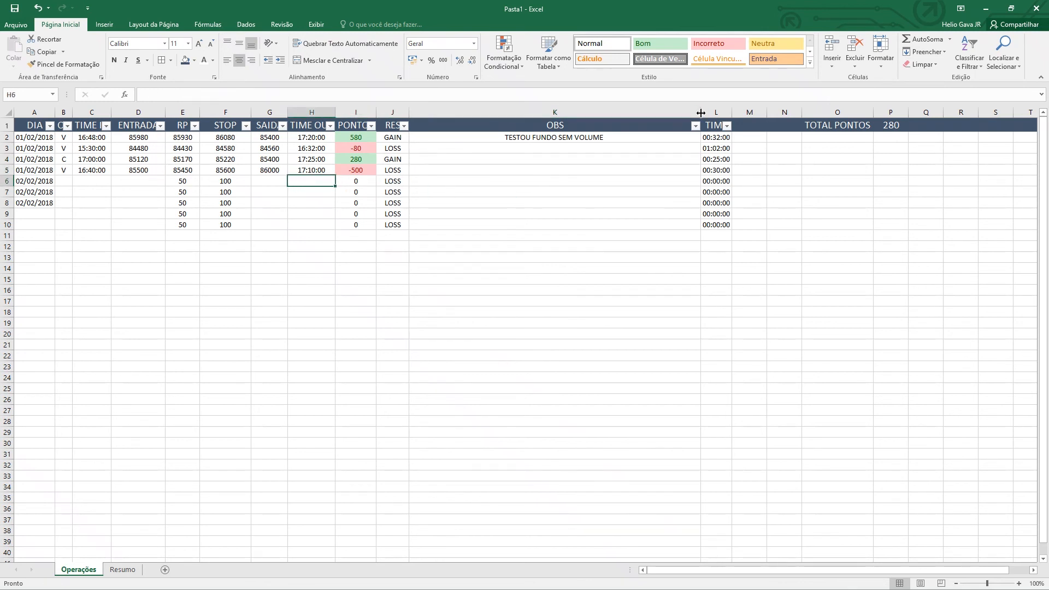
key(Left)
key(Left)
key(Left)
key(Left)
key(Left)
key(Left)
key(Left)
key(Right)
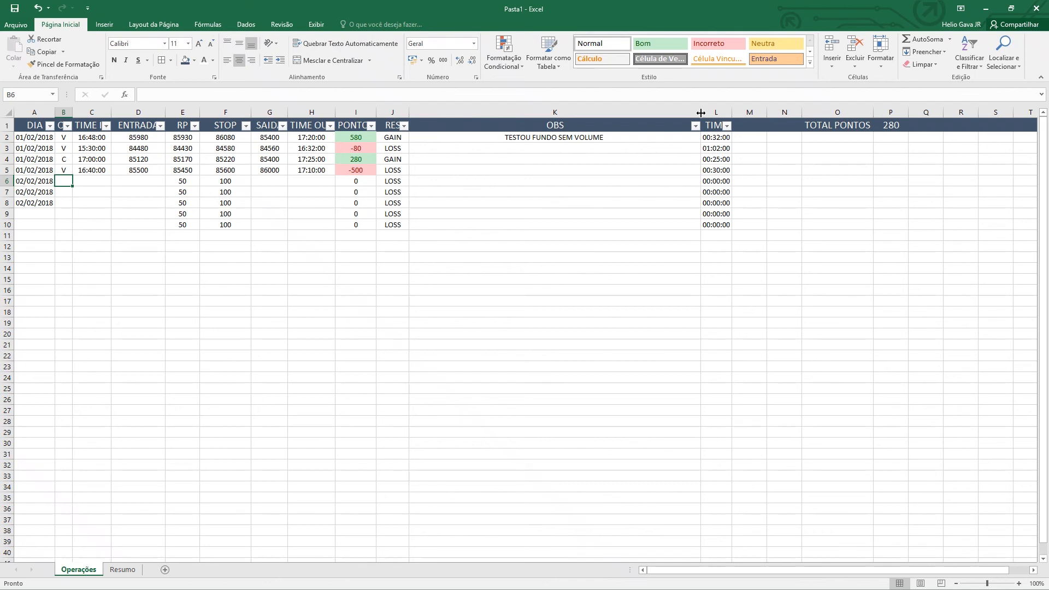
text(v)
key(Tab)
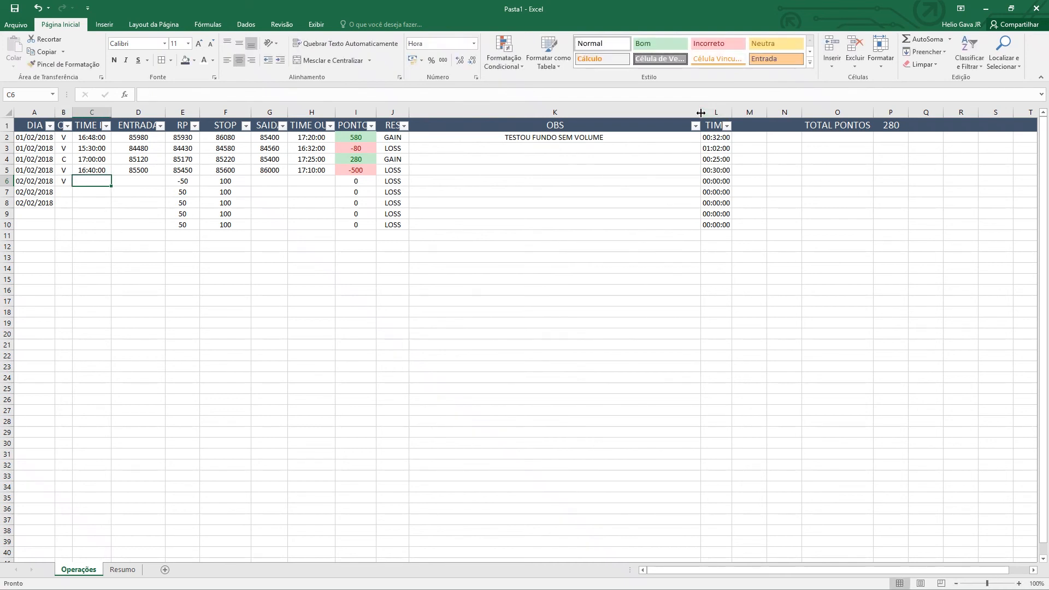
text(15:00)
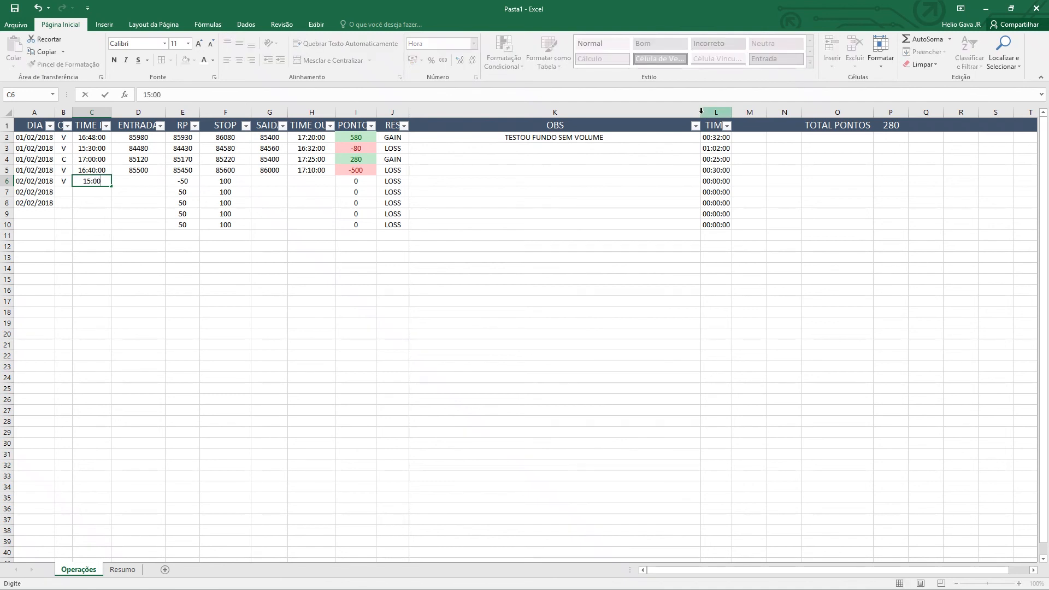
key(Tab)
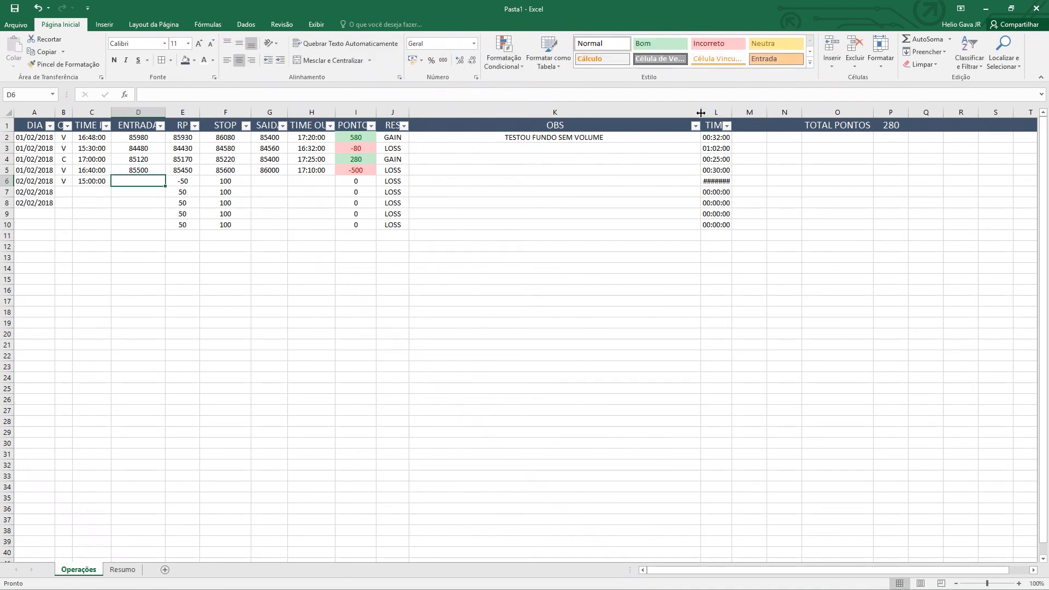
Enter the ENTRADA price 85400 in D6 and check the calculated RP and STOP cells of row 6
text(8)
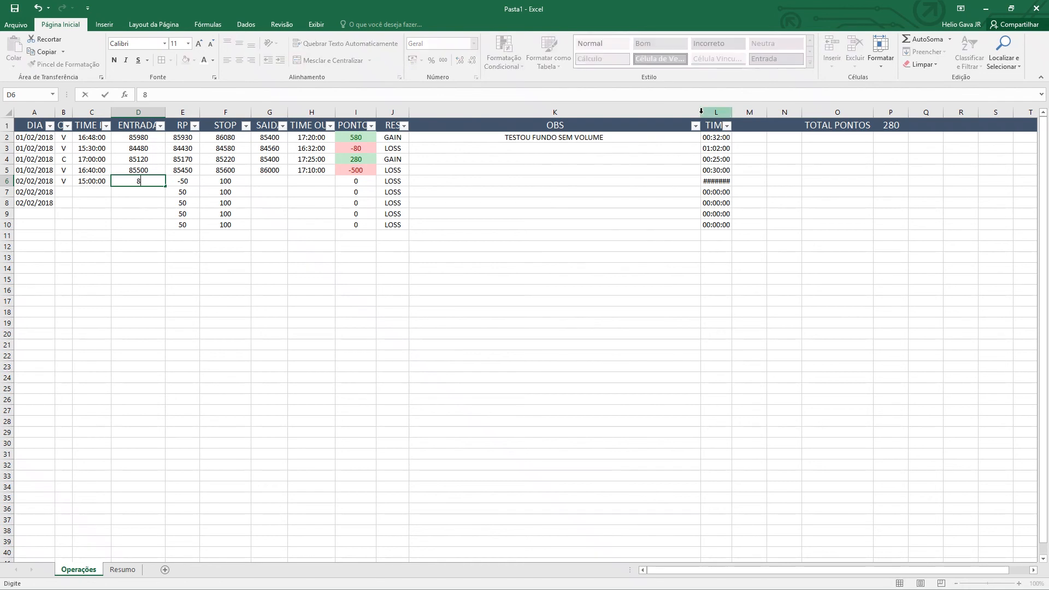
text(5400)
key(Tab)
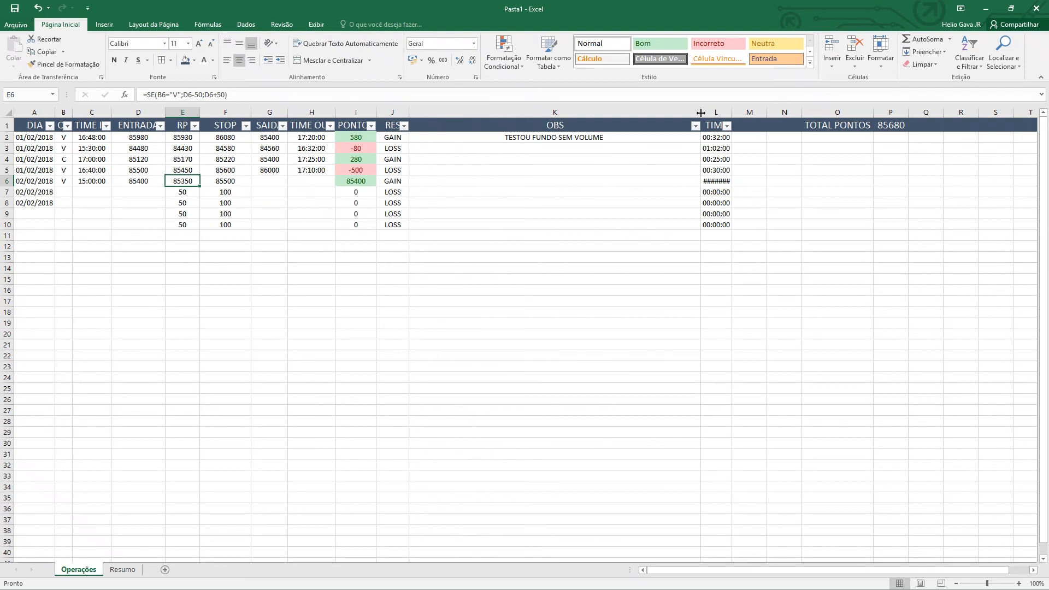
key(Right)
key(Left)
key(Right)
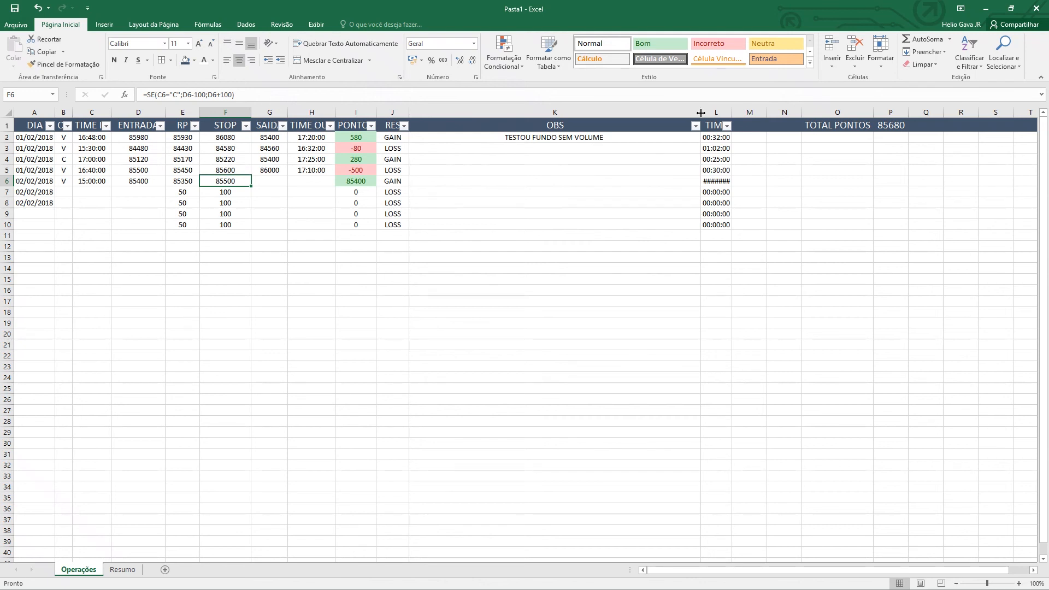
key(Right)
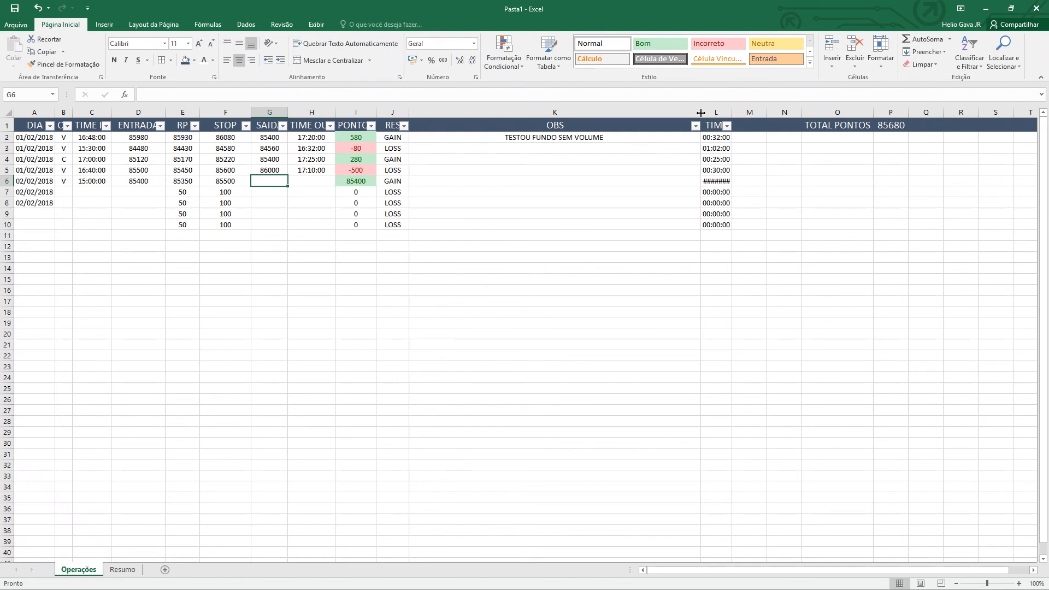
Enter the SAIDA price 84825 in G6 and the exit time 15:45 in H6
text(84)
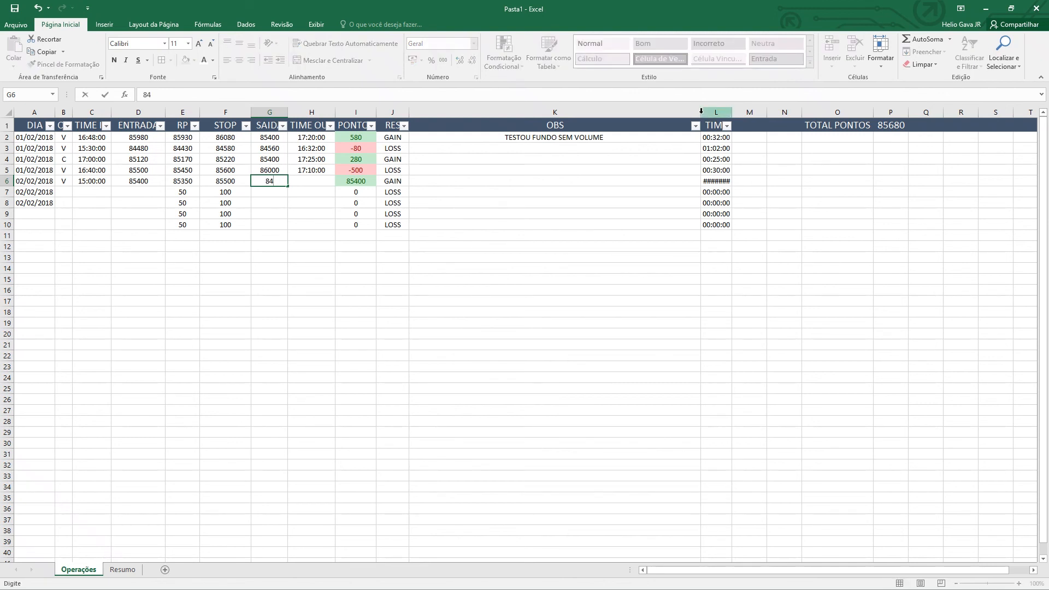
text(825)
key(Tab)
key(Tab)
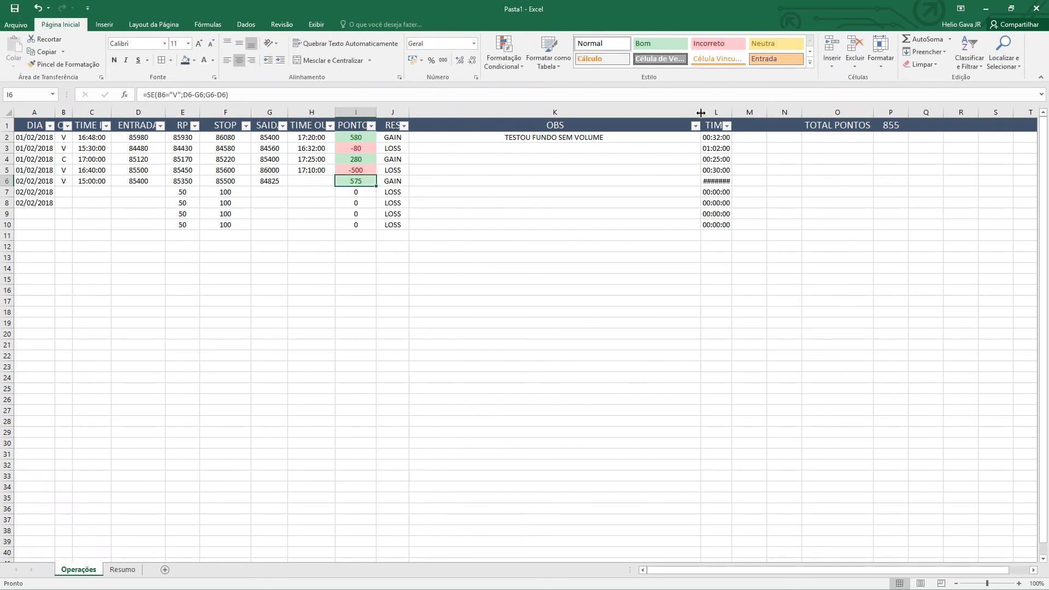
key(shift+Tab)
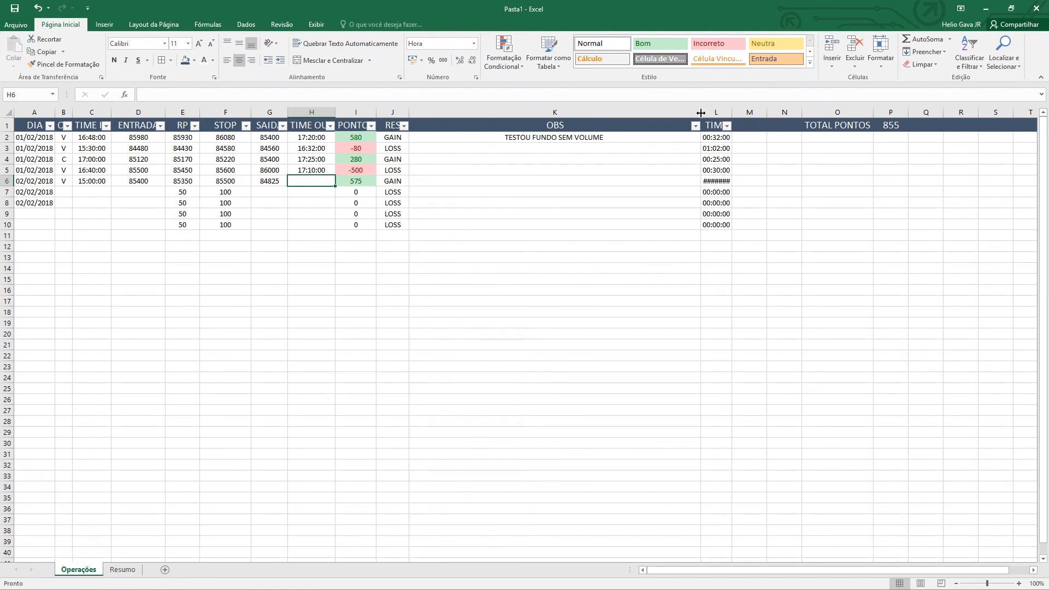
text(15:)
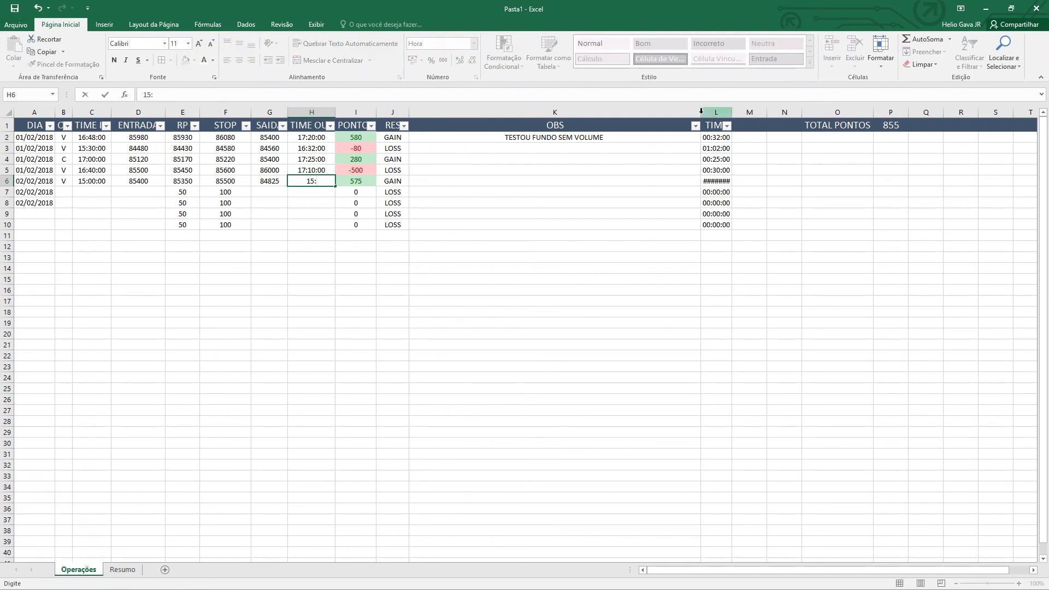
text(45)
key(Return)
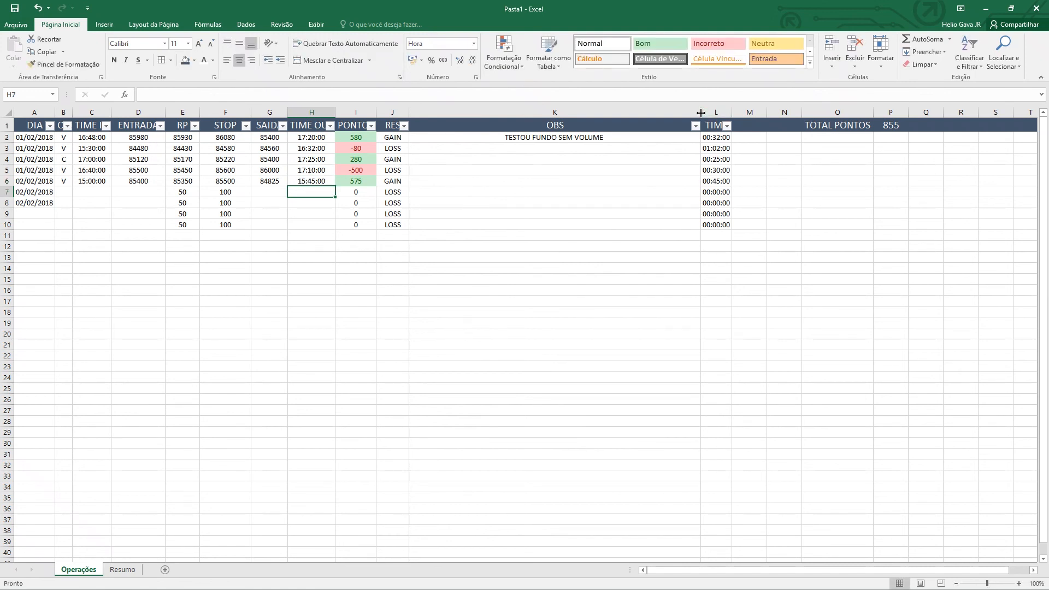
Review the calculated result cells of the row 6 trade, from PONTOS across to the trade duration
key(Up)
key(Right)
key(Right)
key(Right)
key(Right)
key(Left)
key(Left)
key(Left)
key(Left)
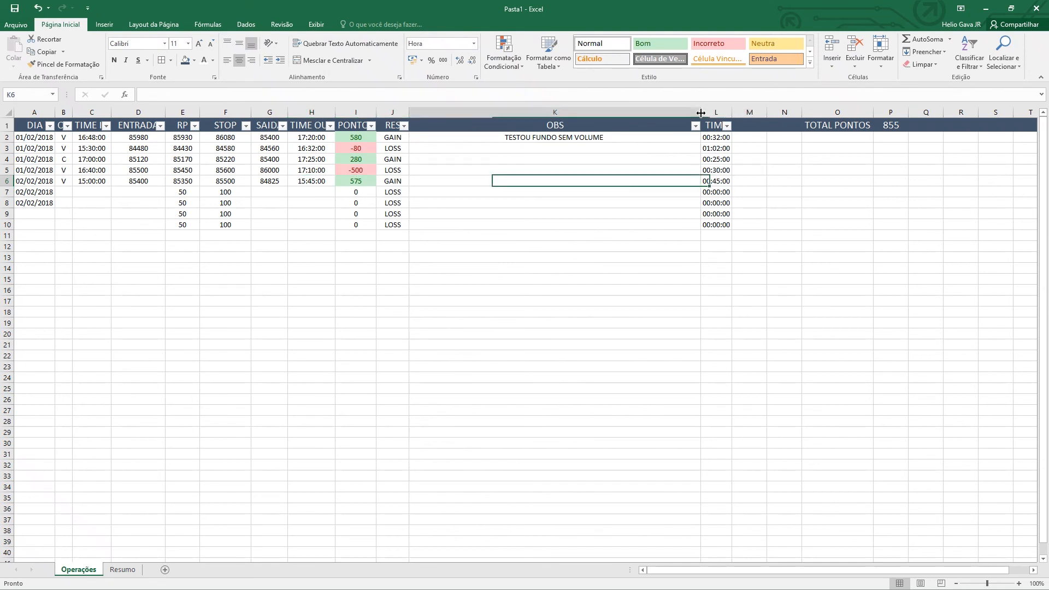
key(Left)
key(Right)
key(Right)
key(Right)
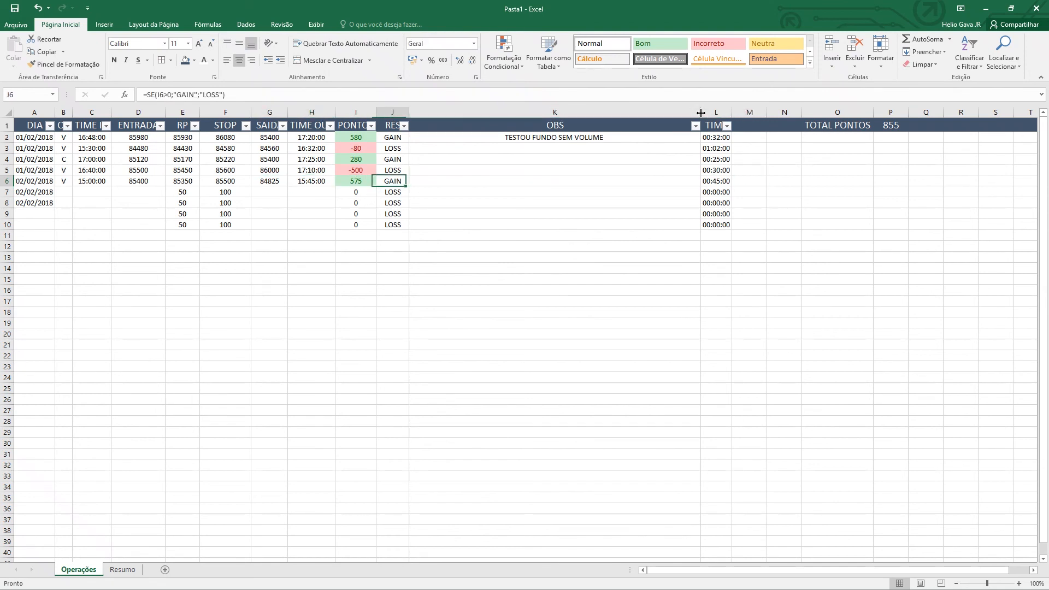
Start the second 02/02/2018 trade in row 7 with type C in B7 and entry time 9:00 in C7
key(Left)
key(Left)
key(Left)
key(Left)
key(Left)
key(Left)
key(Left)
key(Left)
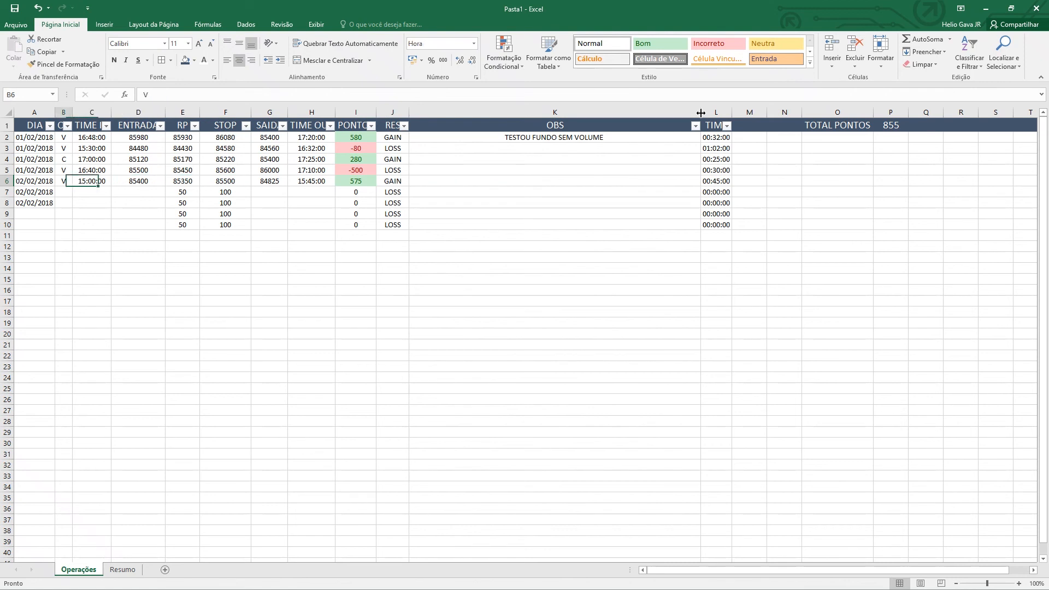
key(Down)
text(c)
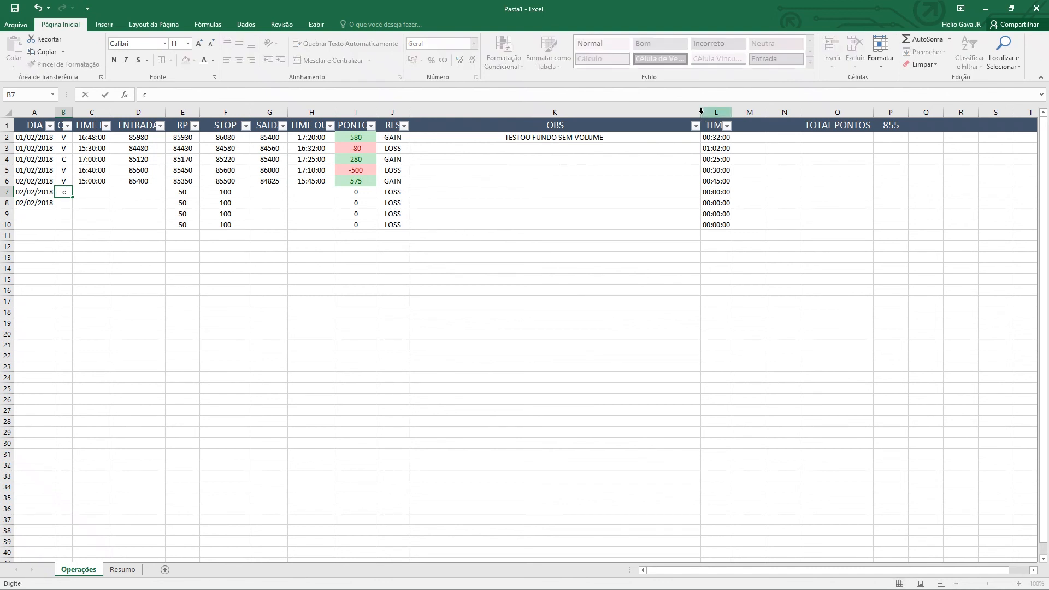
key(Tab)
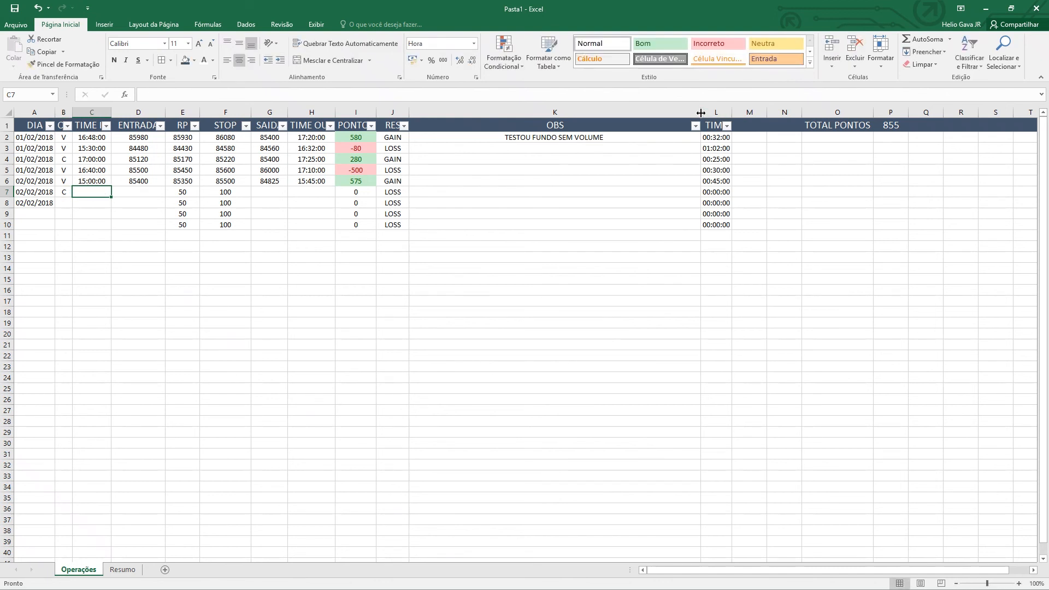
text(9:00)
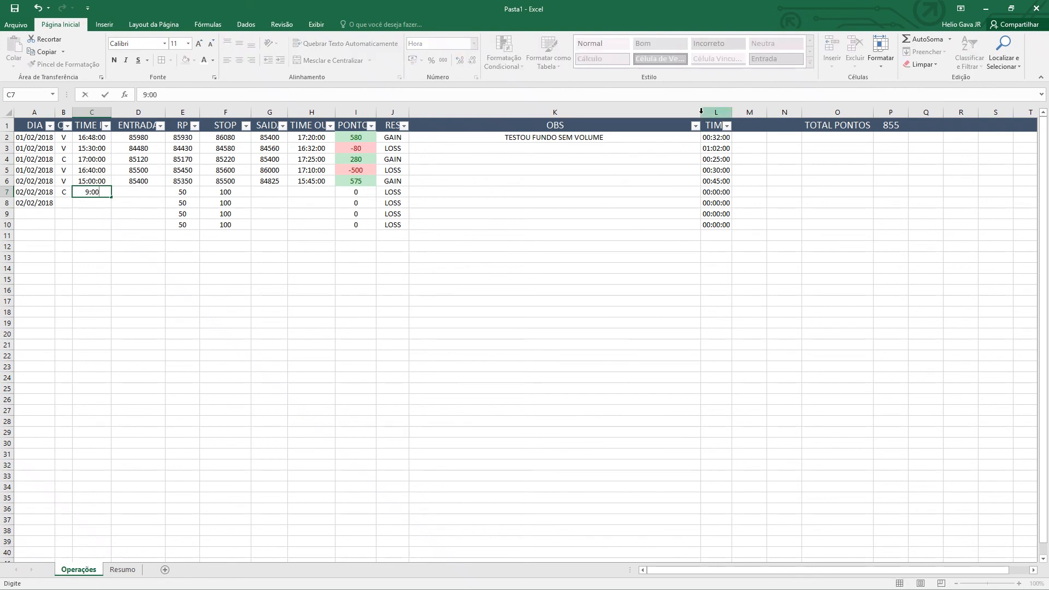
key(Return)
Enter the ENTRADA price 85000 in D7 and move past RP and STOP to the SAIDA cell G7
key(Up)
key(Right)
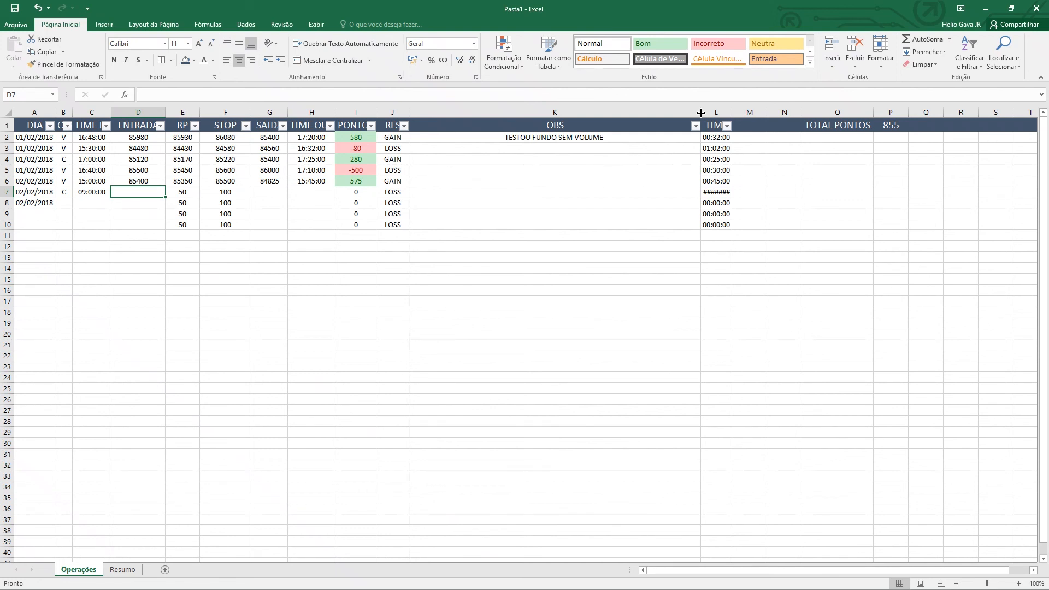
text(85000)
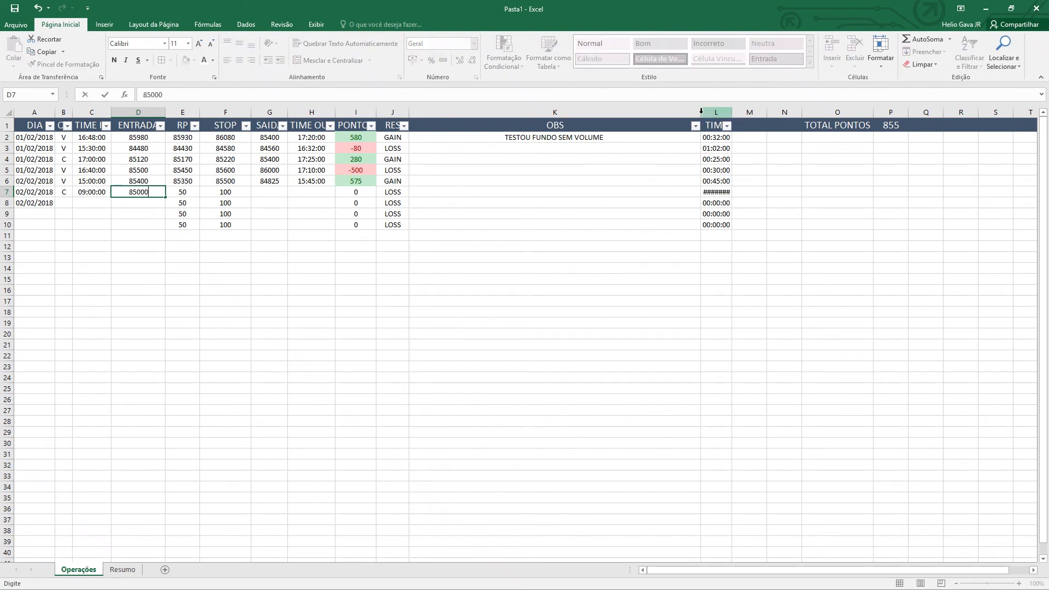
key(Tab)
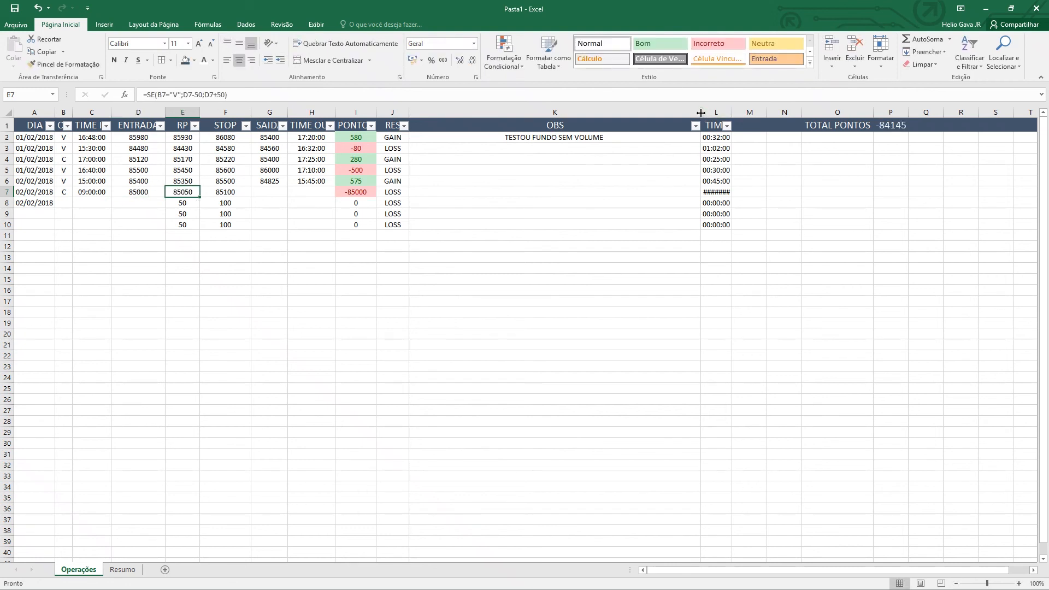
key(Tab)
key(Tab)
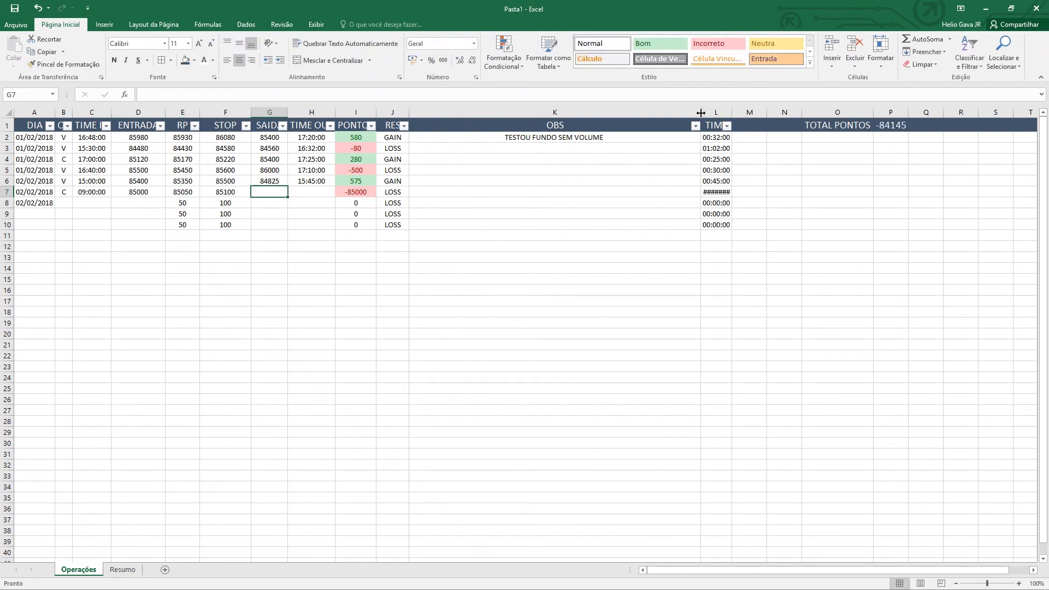
Inspect the STOP formula in F7 and its cell references, and compare it with the formula in F6
key(Left)
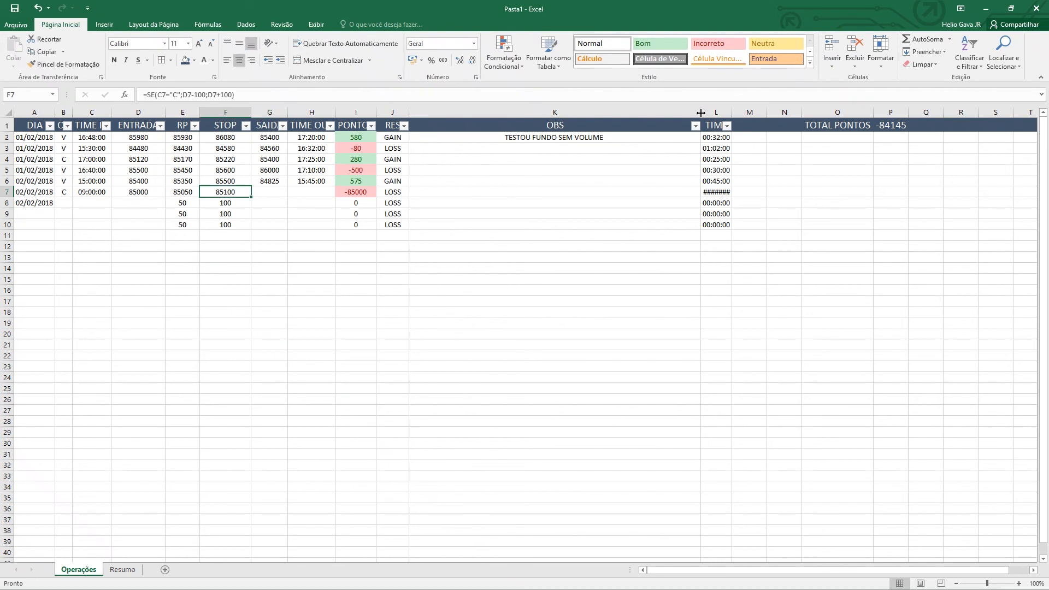
key(F2)
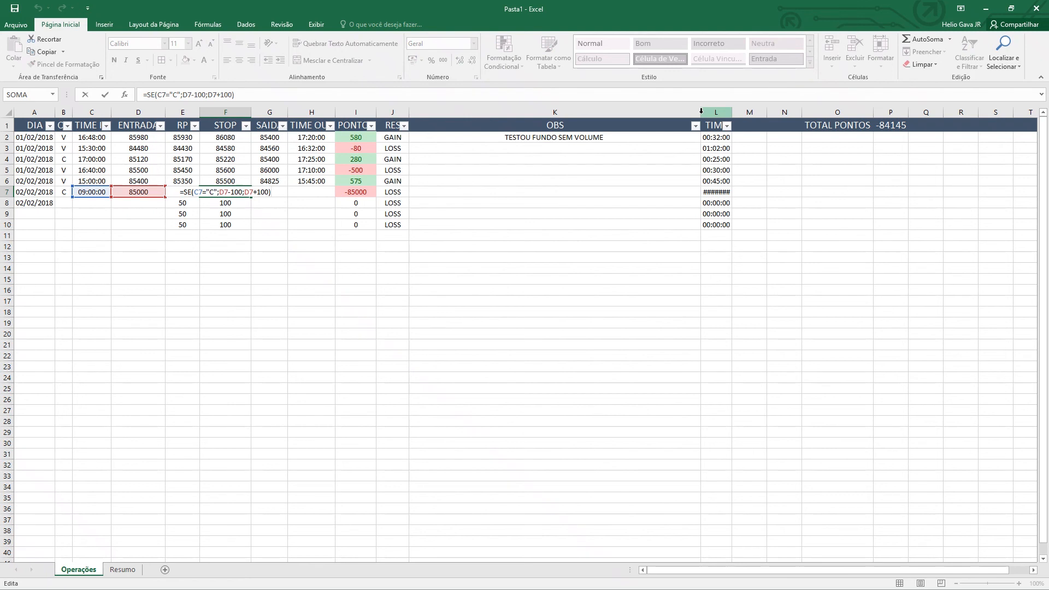
key(Return)
key(Up)
key(Up)
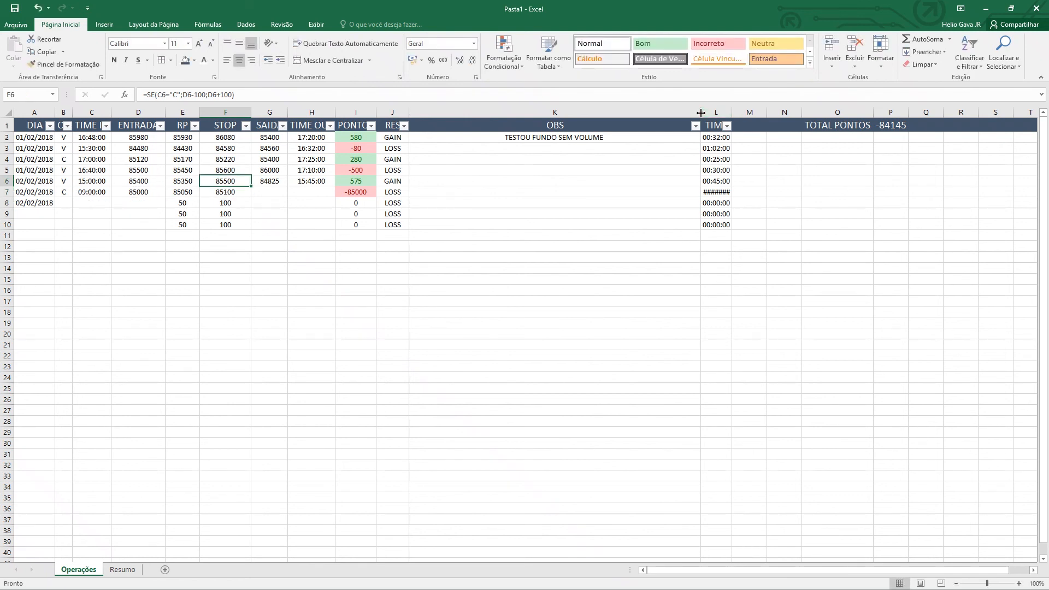
Undo the last change to the STOP formula in F7
key(Down)
key(Left)
key(Right)
key(Up)
key(Down)
key(Right)
key(ctrl+z)
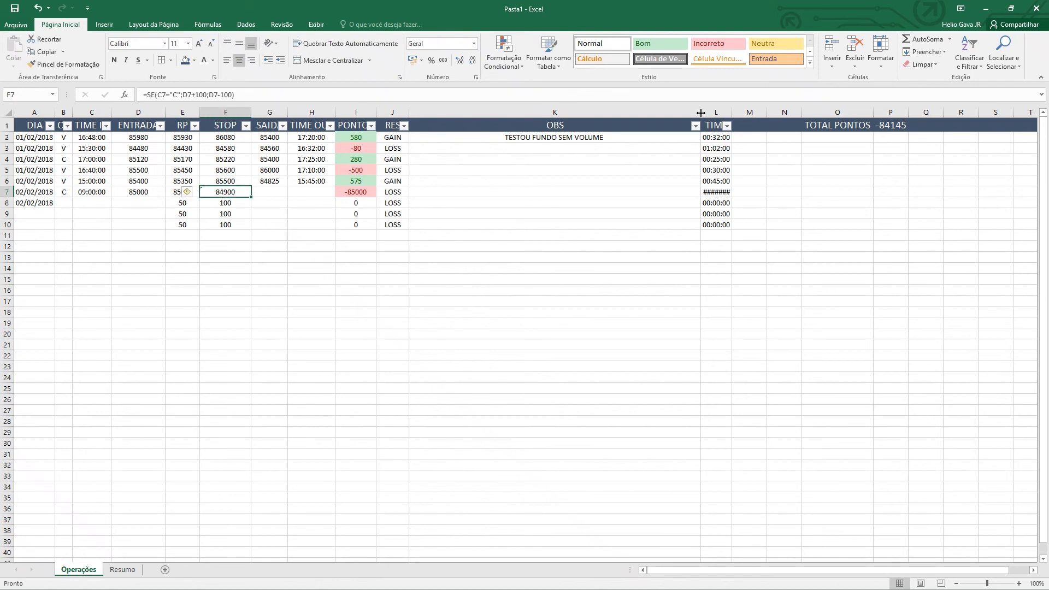
Complete the row 7 trade with the SAIDA price 84900 in G7 and the TIME OUT 9:05 in H7
key(Right)
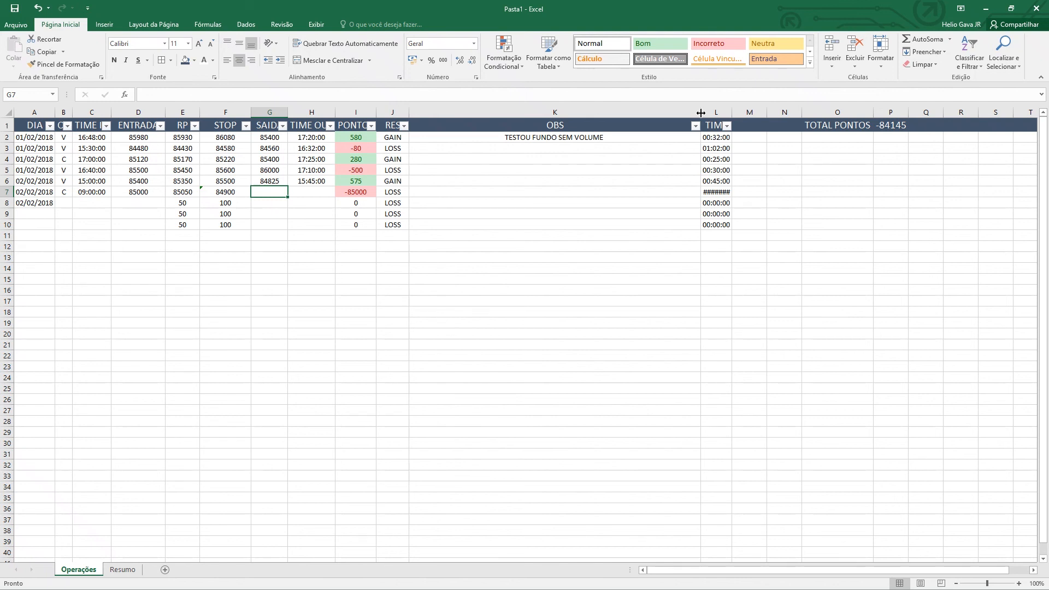
text(84)
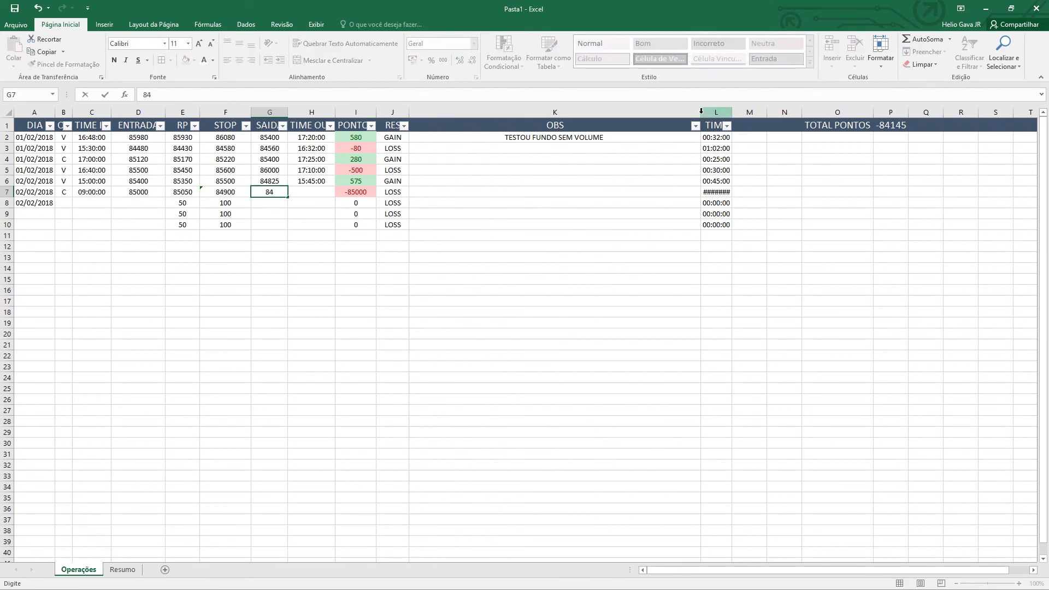
text(900)
key(Tab)
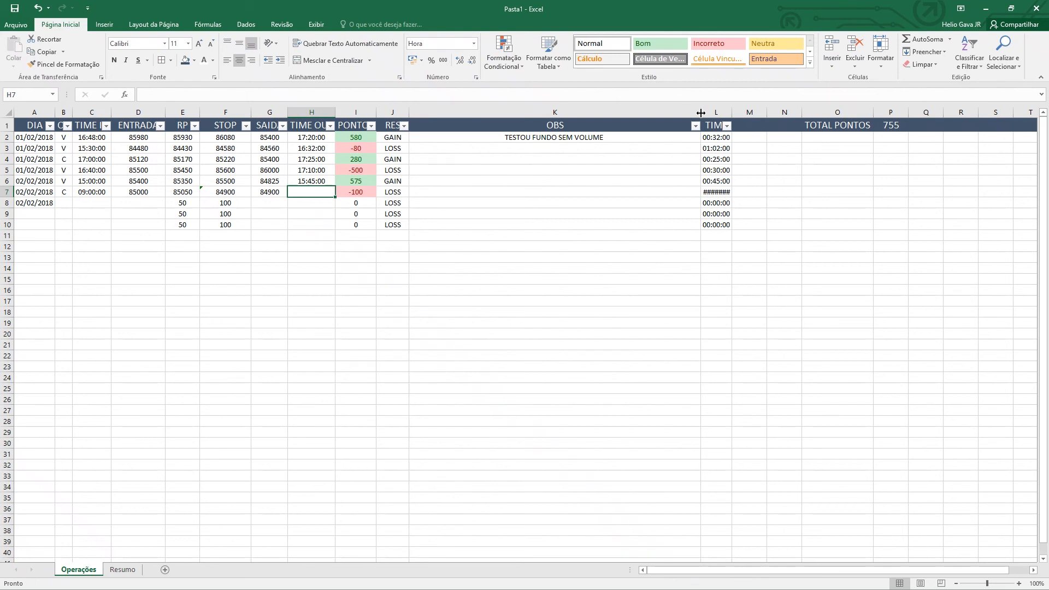
text(9)
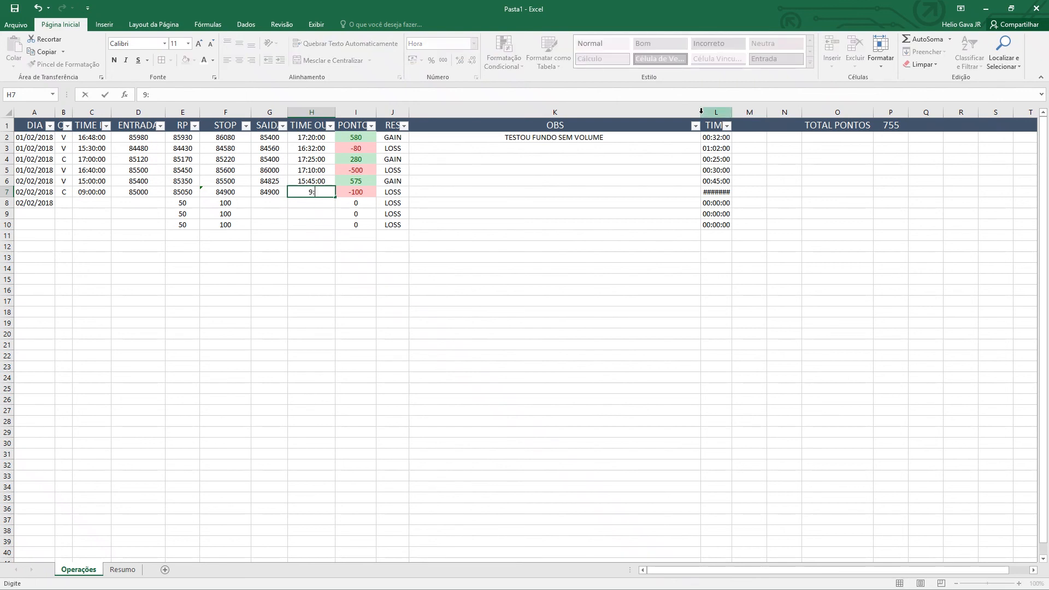
text(:05)
key(Tab)
key(Left)
key(Left)
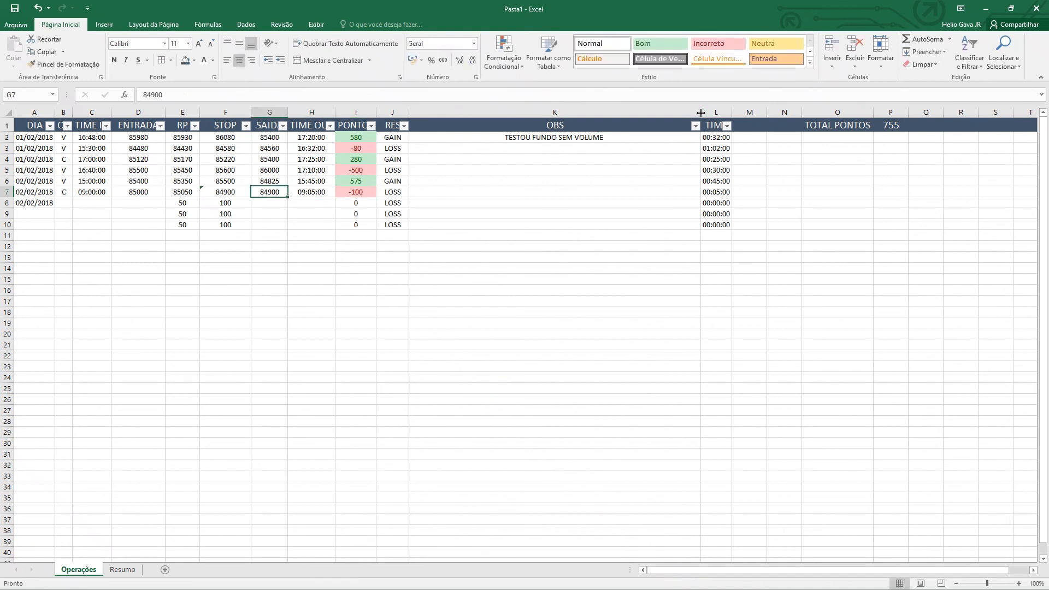
Start the third 02/02/2018 trade in row 8 with type C, entry time 9:45 and the ENTRADA price 84500
key(Down)
key(Left)
key(Left)
key(Left)
key(Left)
key(Left)
key(Left)
key(Right)
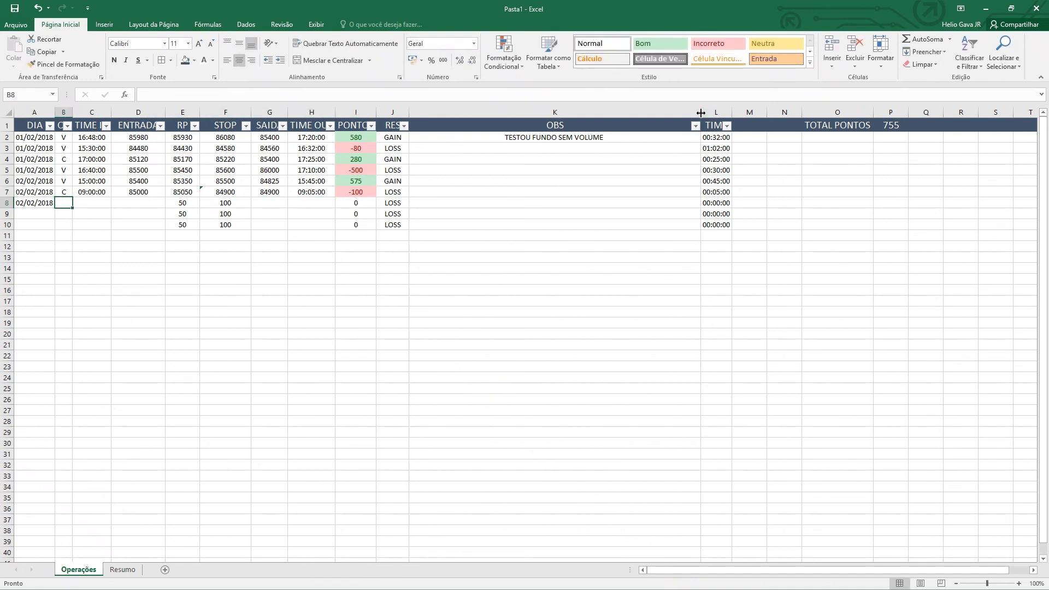
text(C)
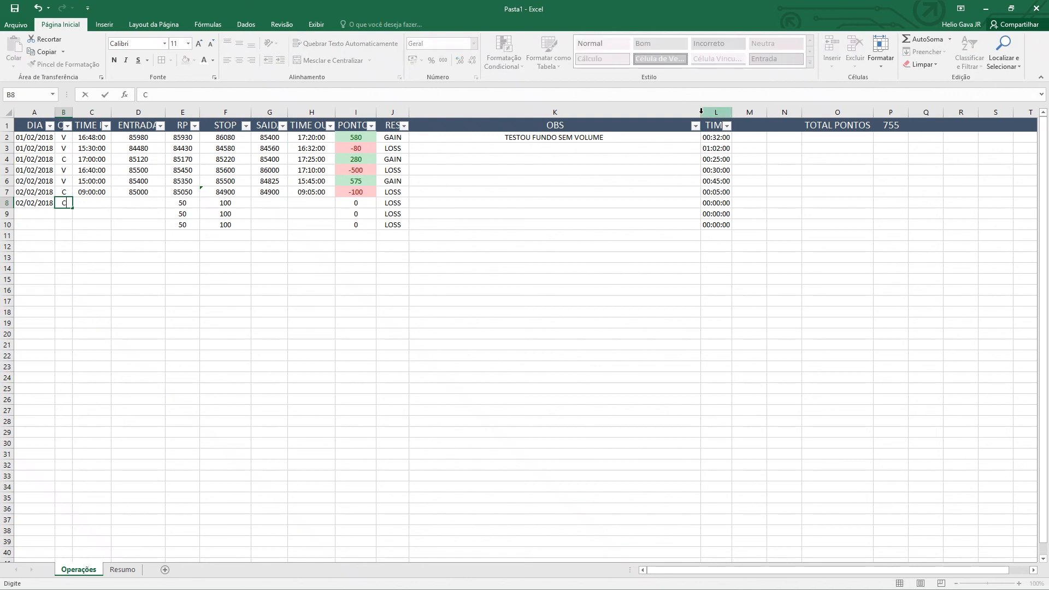
key(Tab)
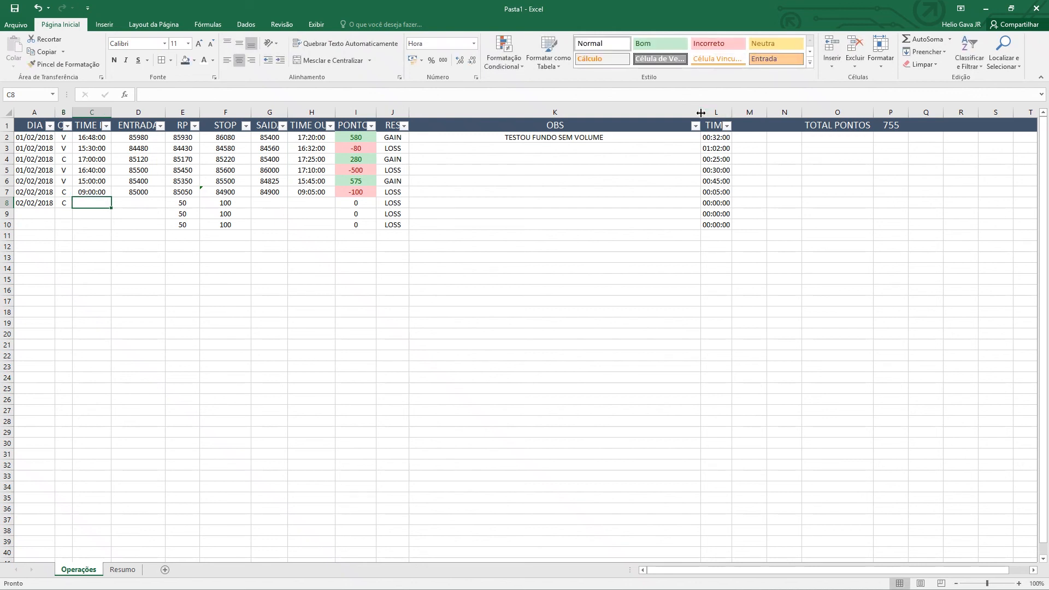
text(9:45)
key(Tab)
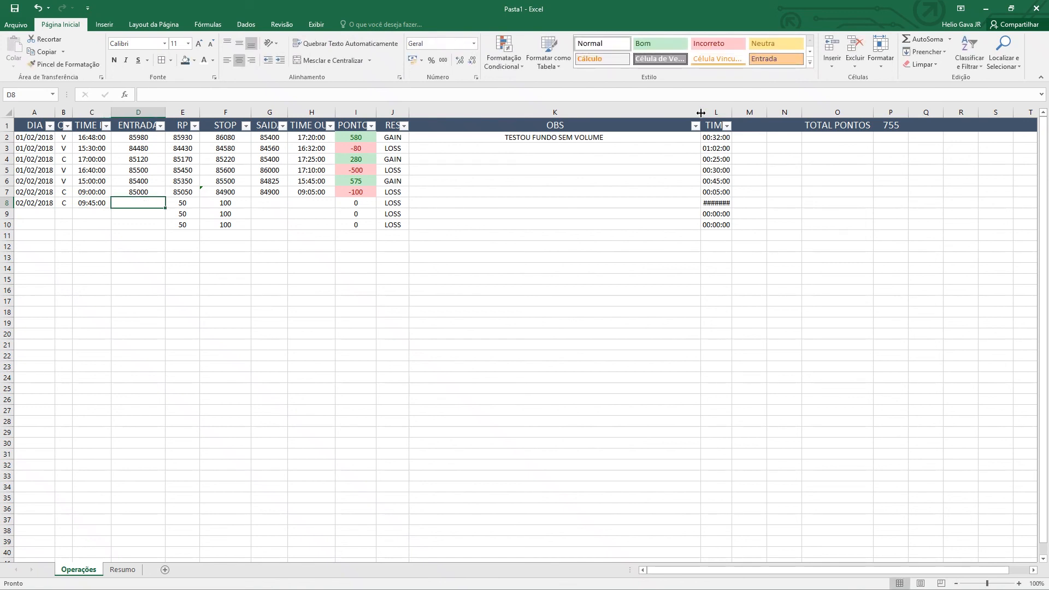
text(84500)
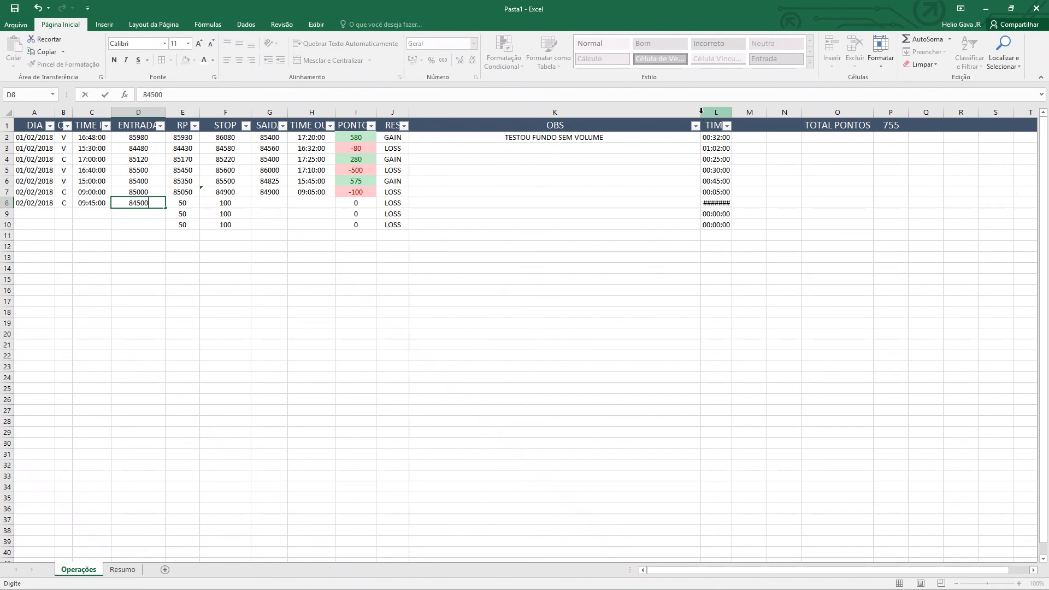
key(Tab)
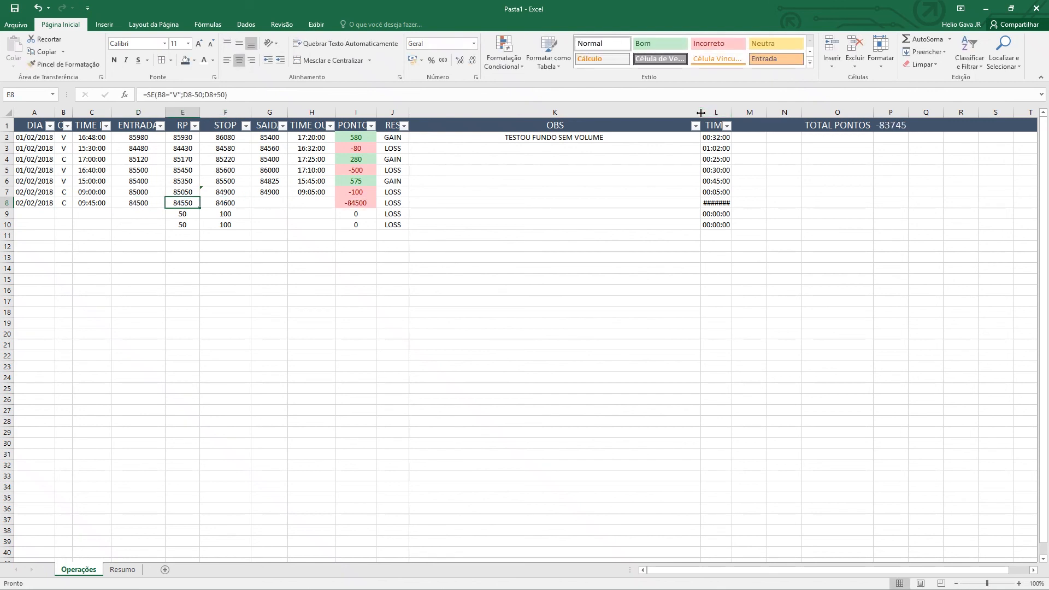
Copy the STOP formula from F7 into F8 and check it against the RP formula in E8
key(Up)
key(Right)
key(ctrl+c)
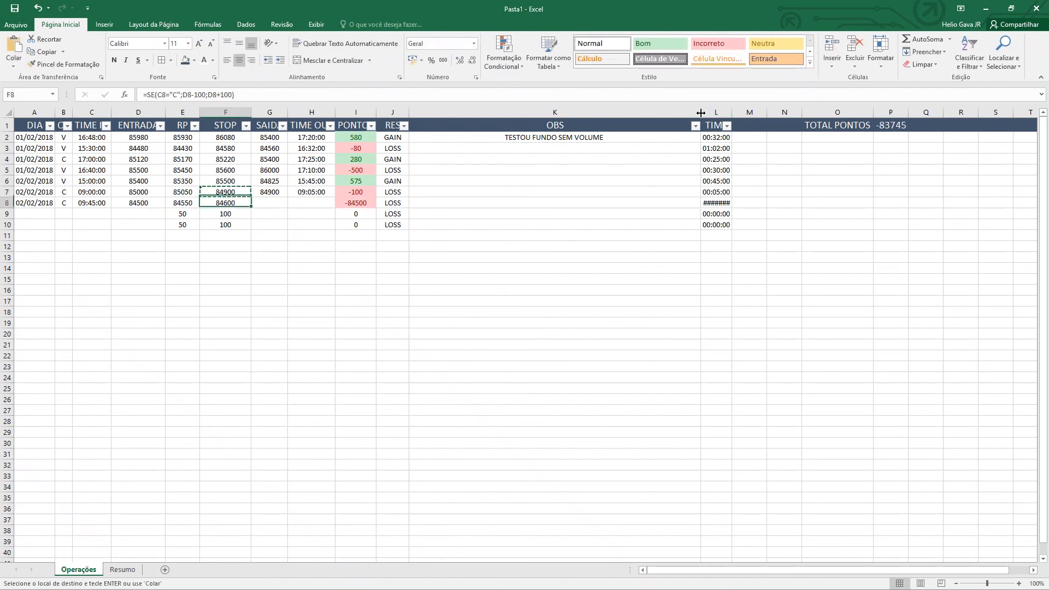
key(Down)
key(ctrl+v)
key(Left)
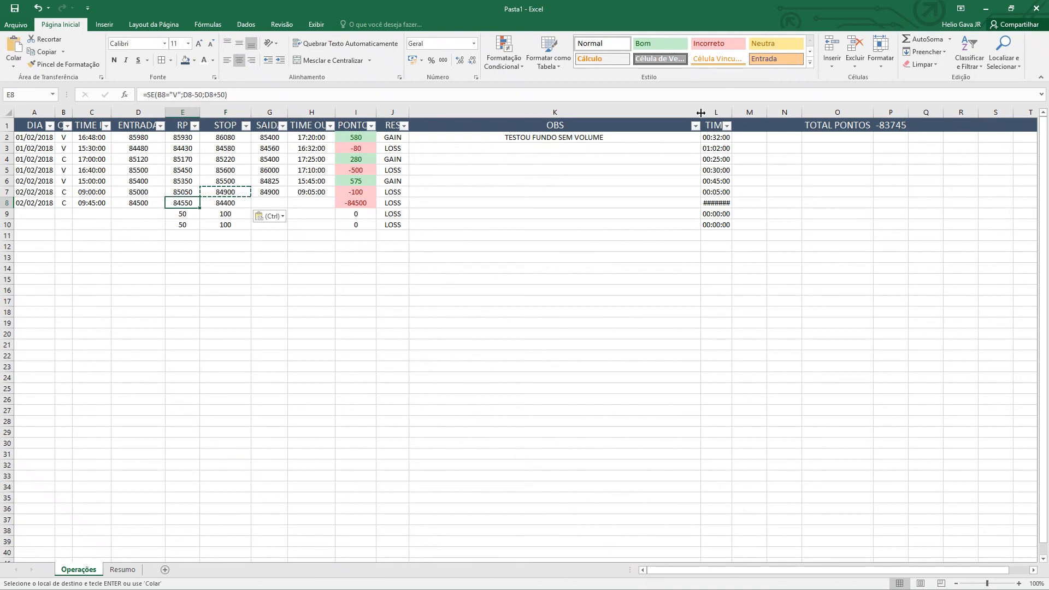
key(Right)
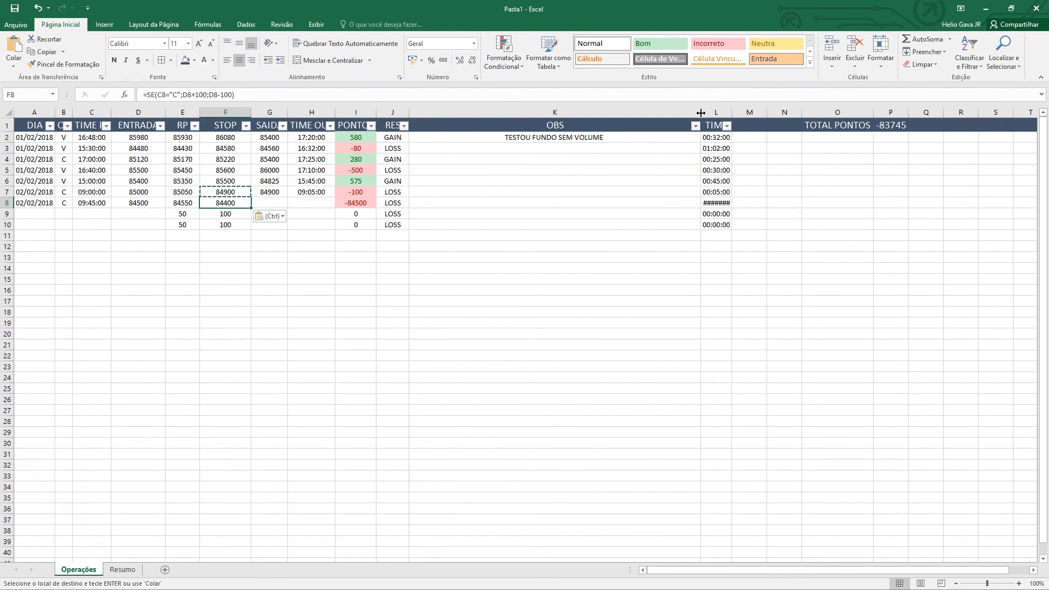
Enter the SAIDA price 84750 in G8 and the TIME OUT 10:11 in H8, and check the row 8 cells back to RP
key(Right)
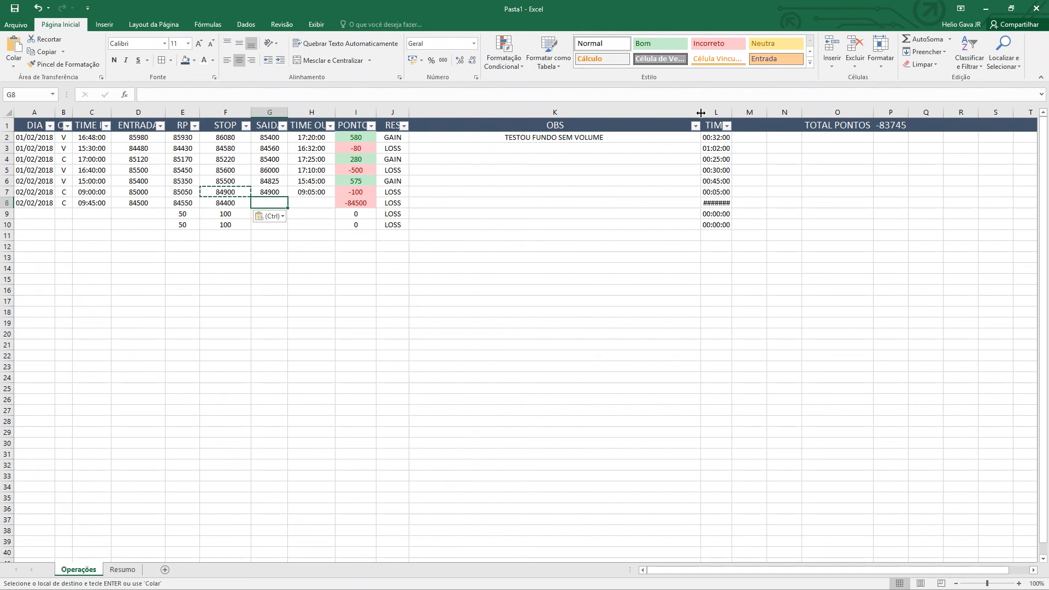
text(8)
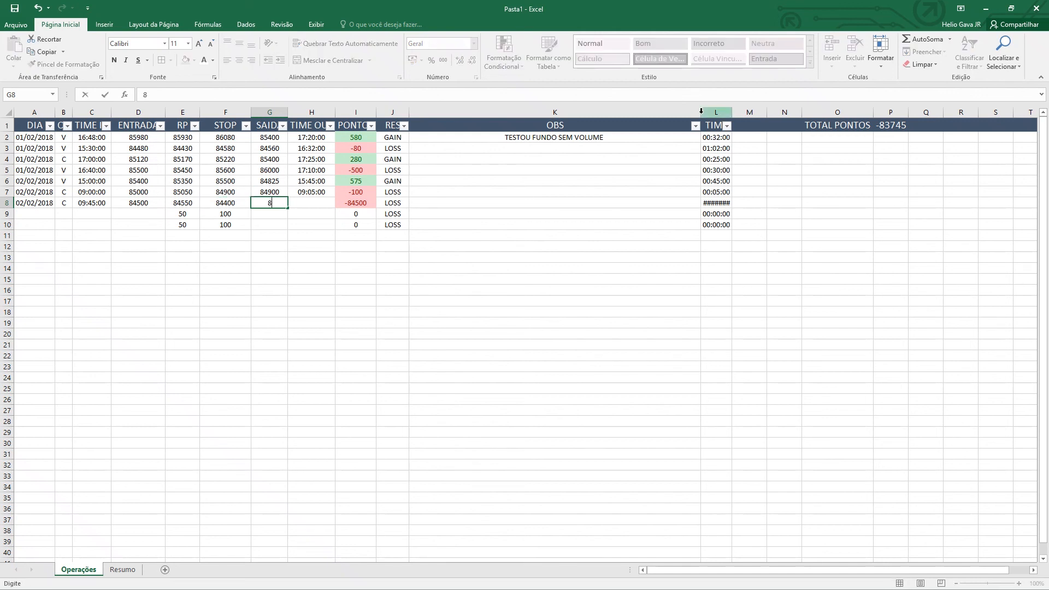
text(4750)
key(Tab)
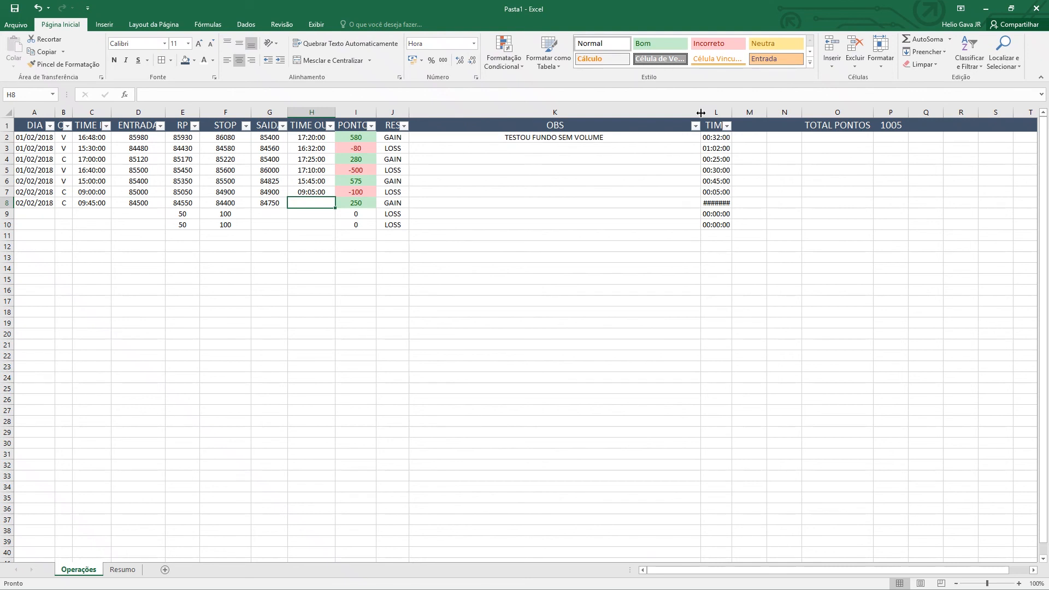
text(10)
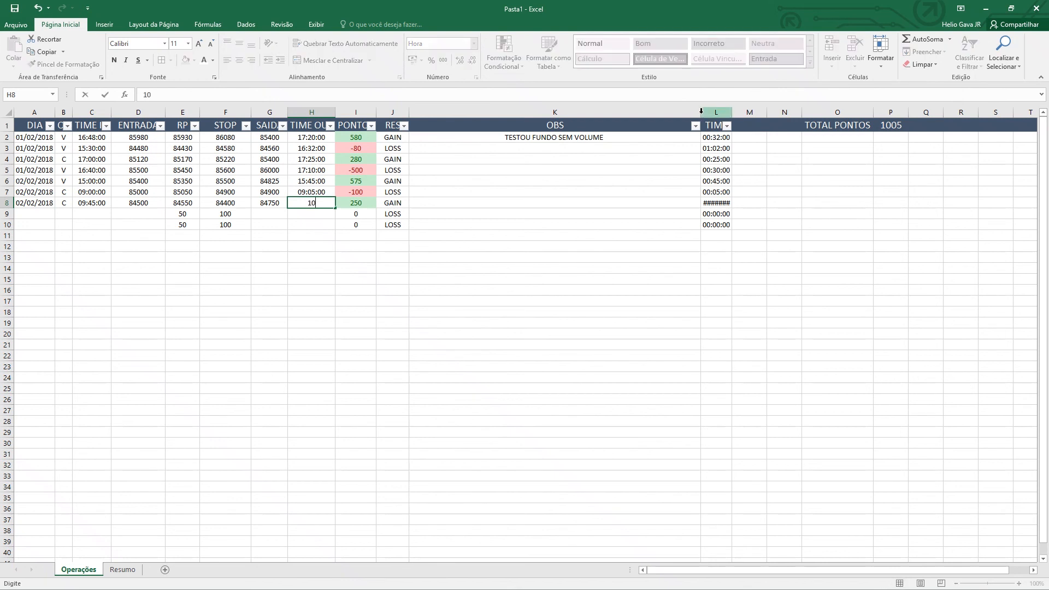
text(:11)
key(Return)
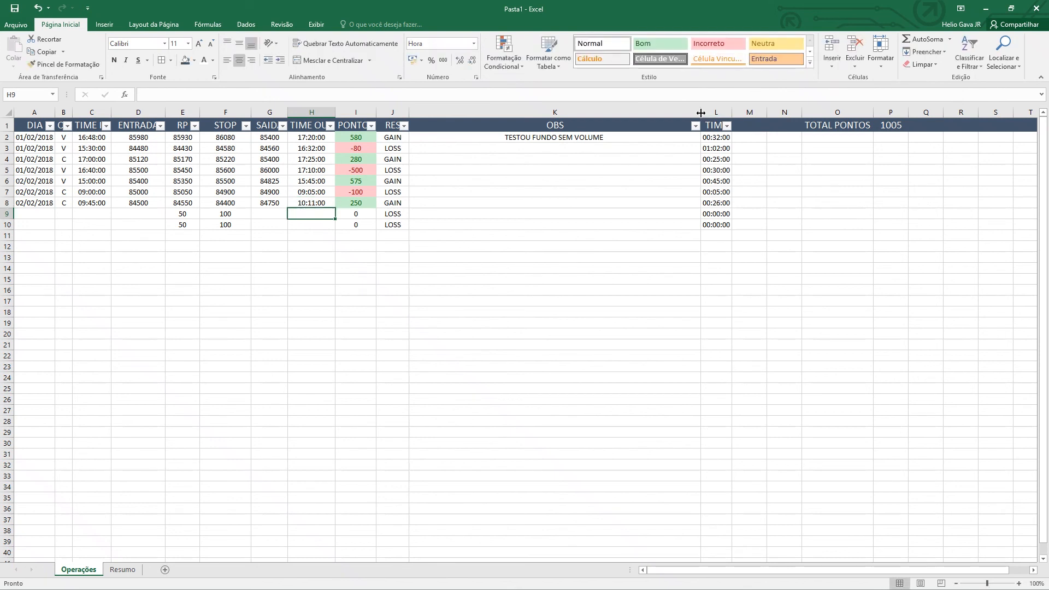
key(Up)
key(Right)
key(Left)
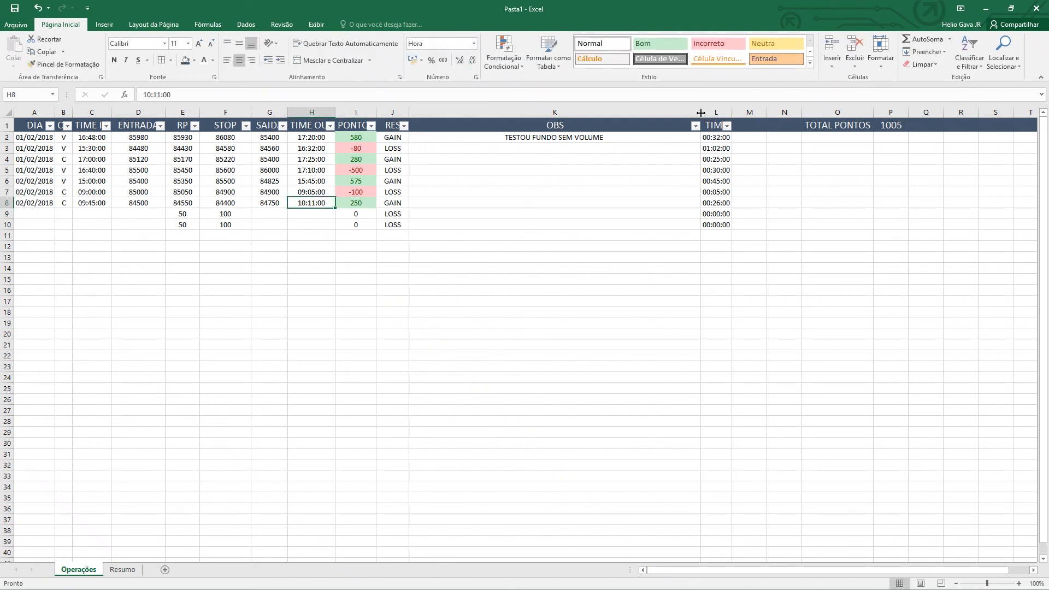
key(Left)
key(Left)
key(Left)
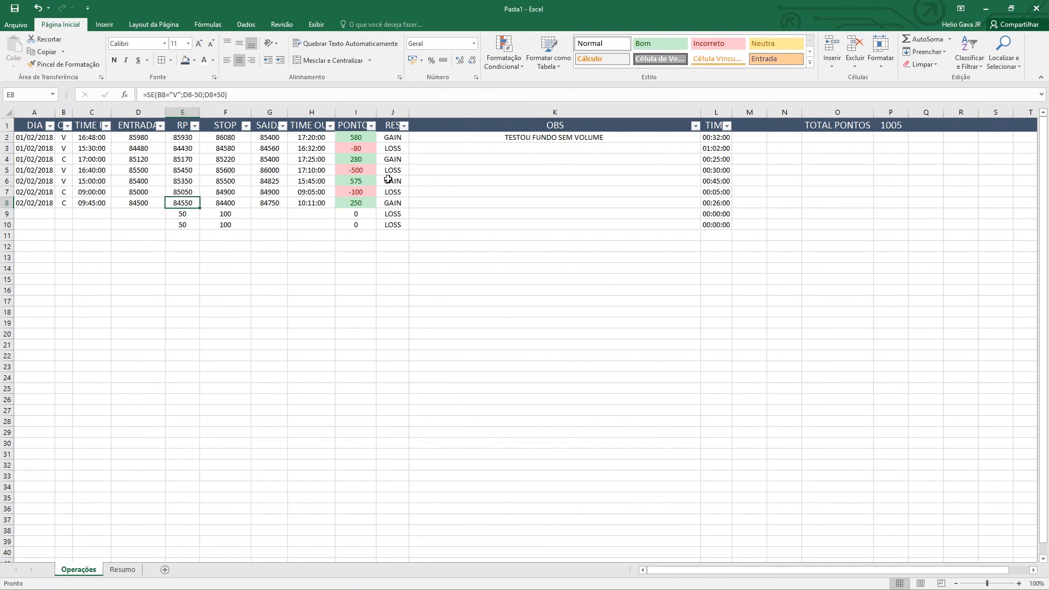
Filter the RES column to view only the LOSS trades, and restore all results
click(405, 126)
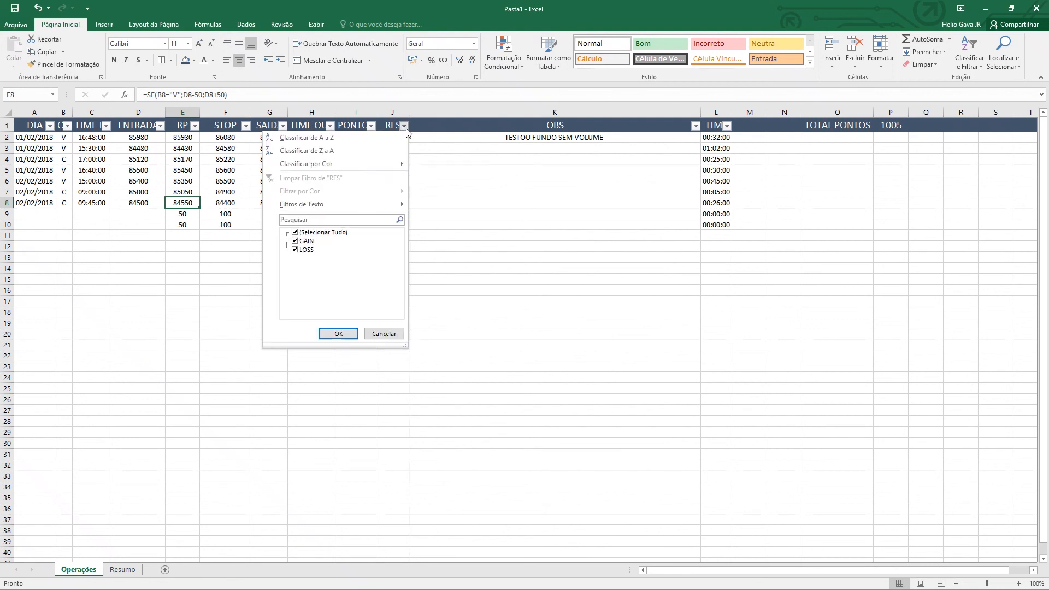
click(295, 242)
click(338, 332)
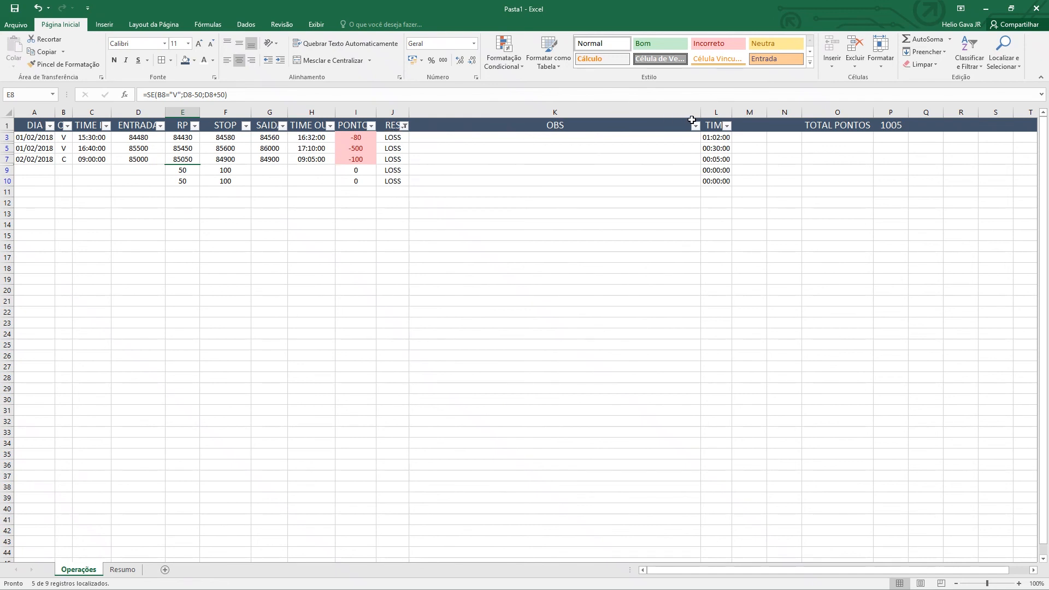
click(404, 125)
click(295, 233)
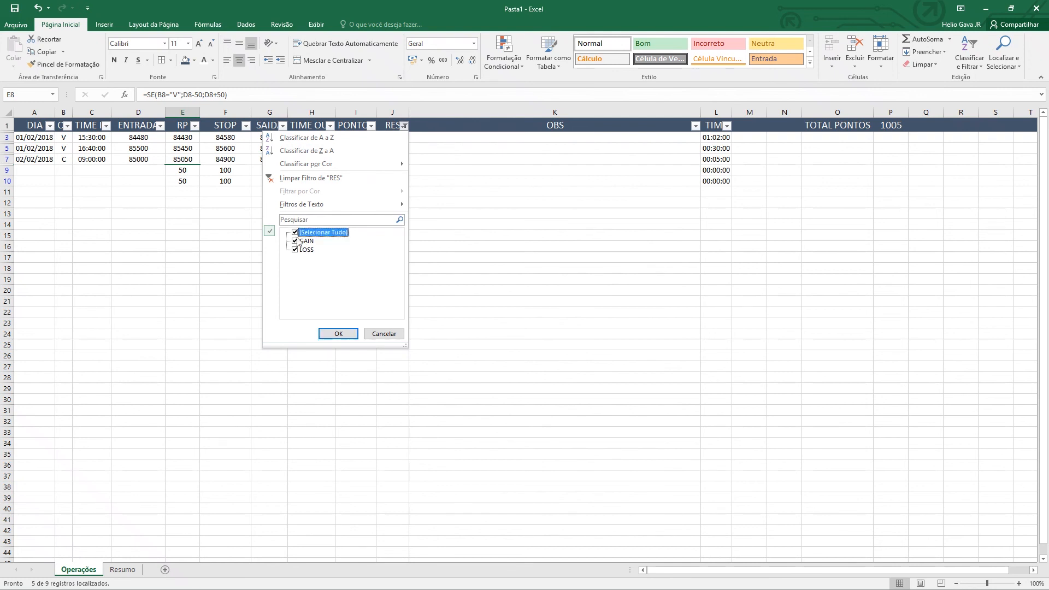
click(338, 334)
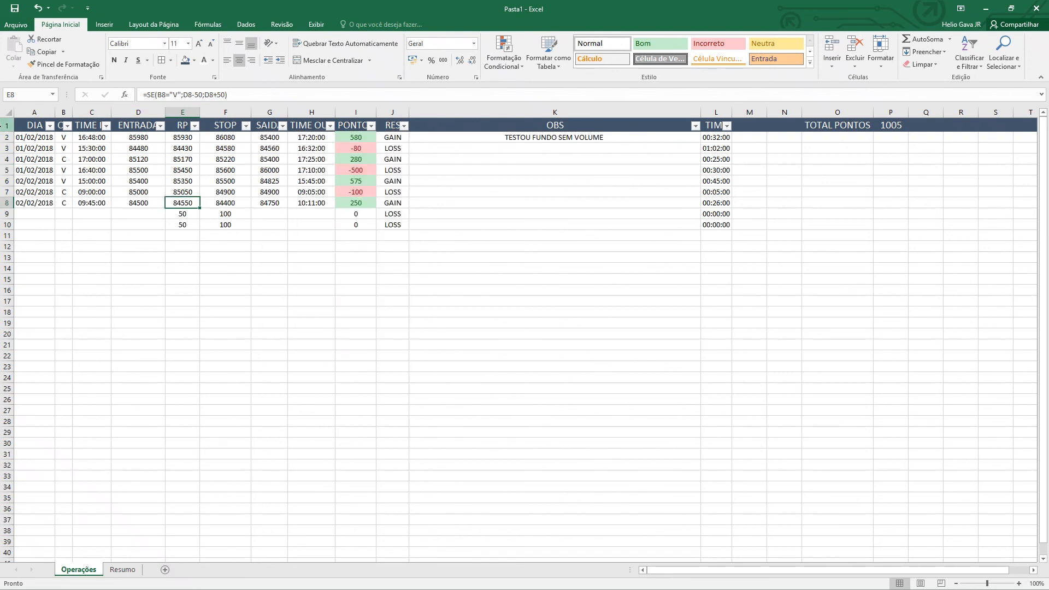
Filter the TIME IN column to view only the 09:00:00 and 09:45:00 entries, and restore all entry times
click(107, 125)
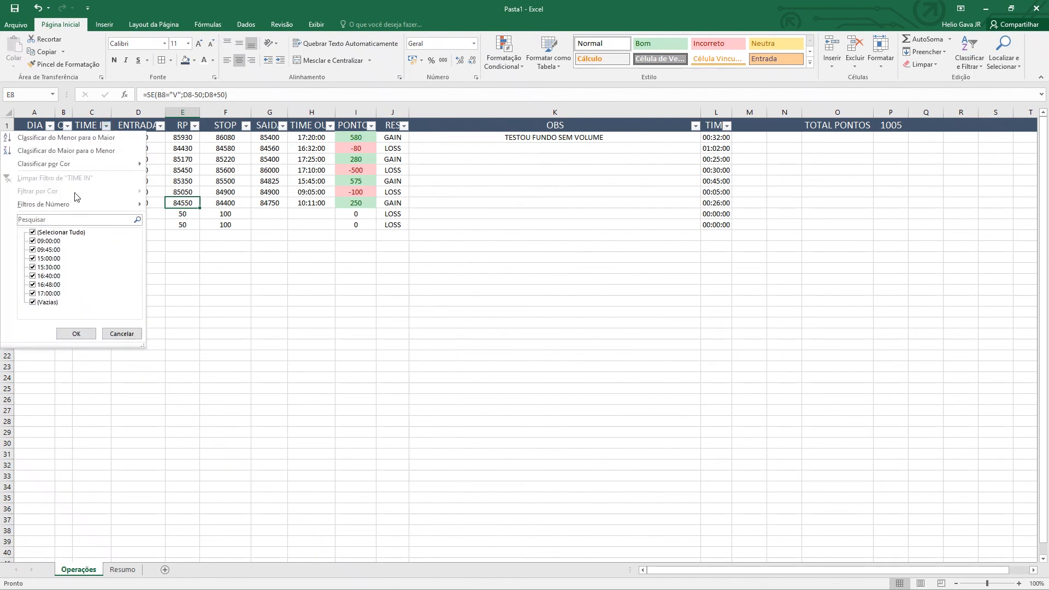
click(32, 259)
click(33, 267)
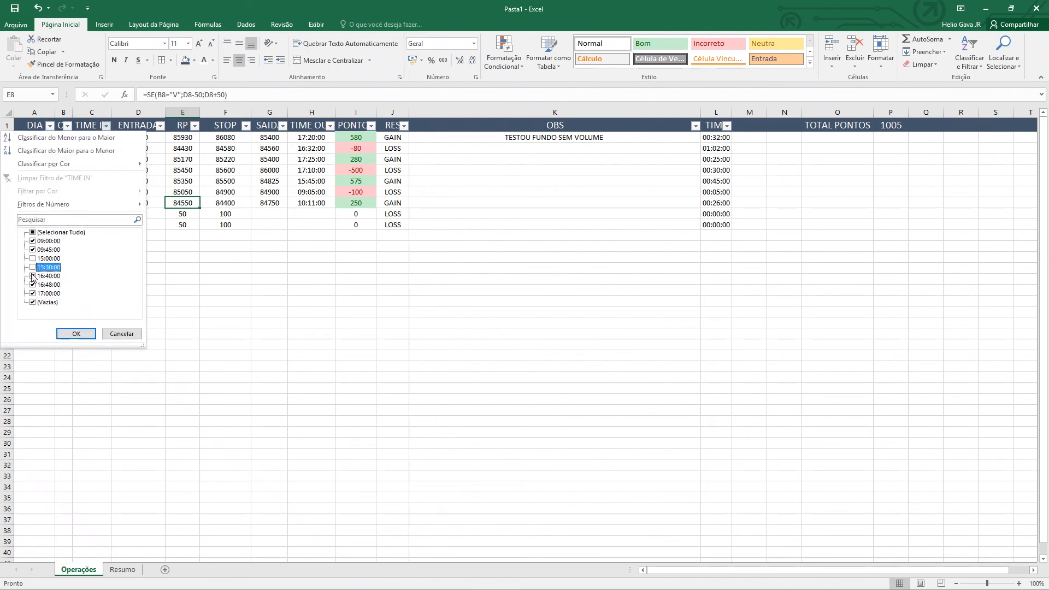
click(33, 232)
click(33, 232)
click(32, 241)
click(33, 251)
click(77, 334)
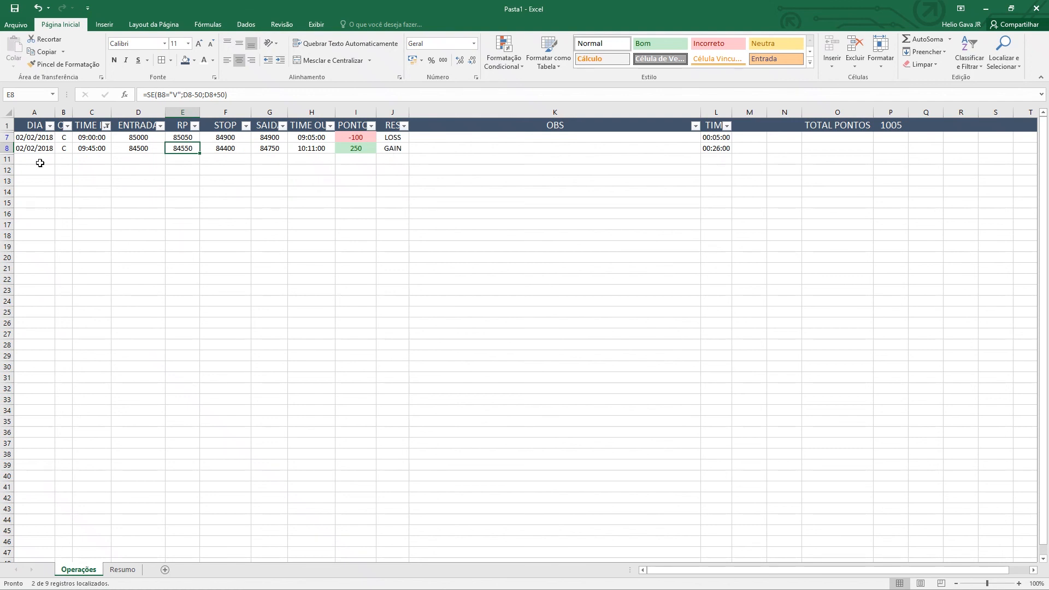
click(106, 125)
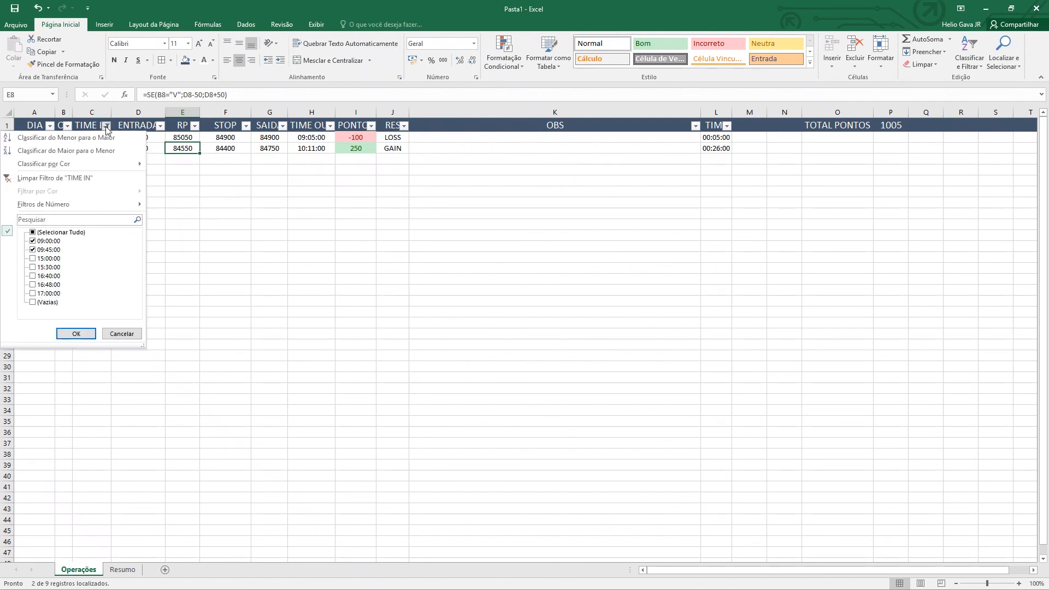
click(33, 232)
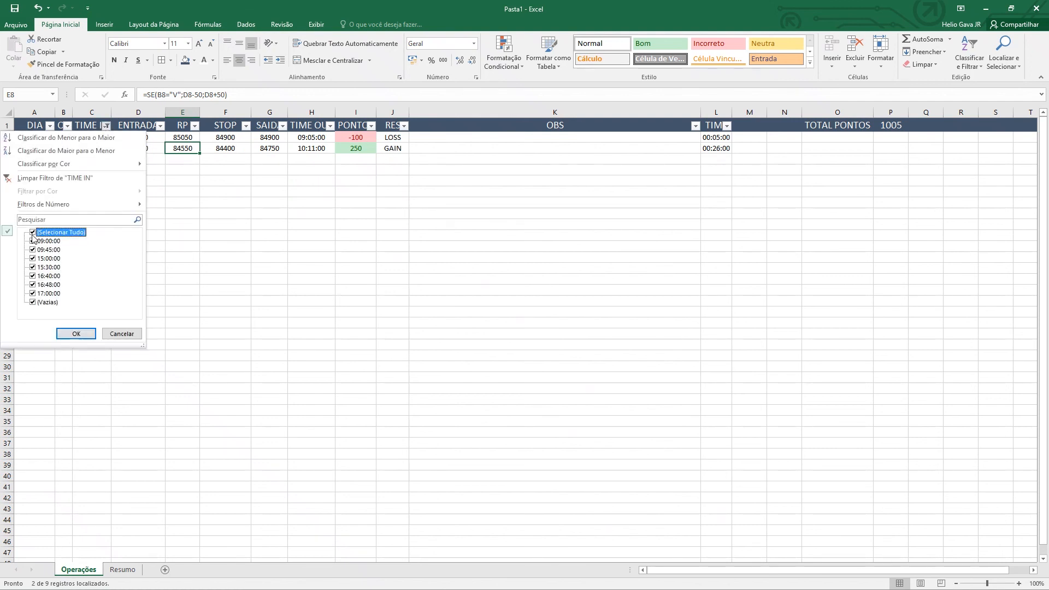
click(72, 334)
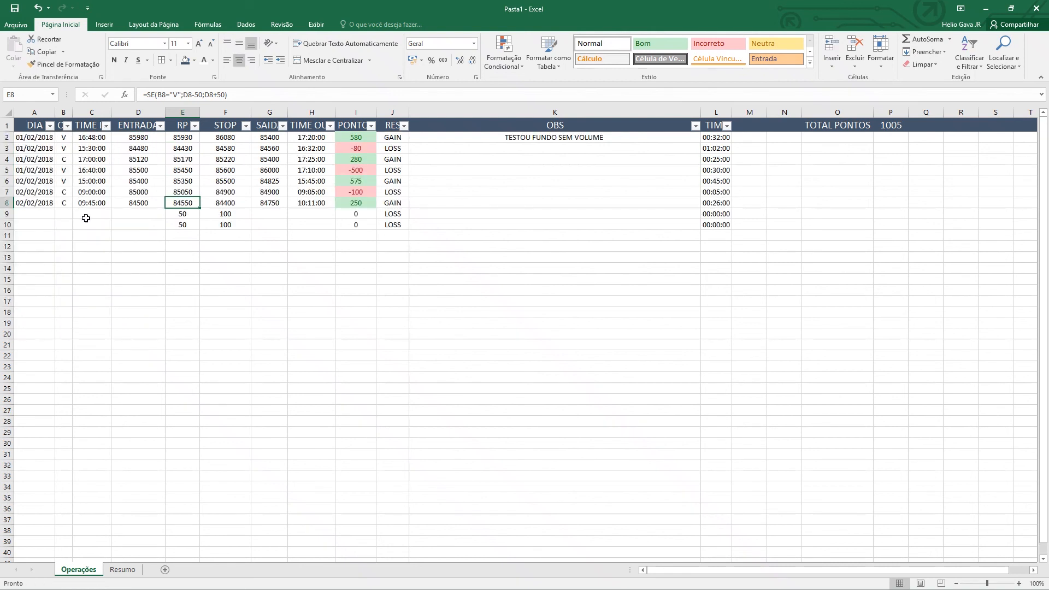
In the Resumo sheet, set the DATA cell A3 to the formula =A2+1
click(123, 569)
click(40, 149)
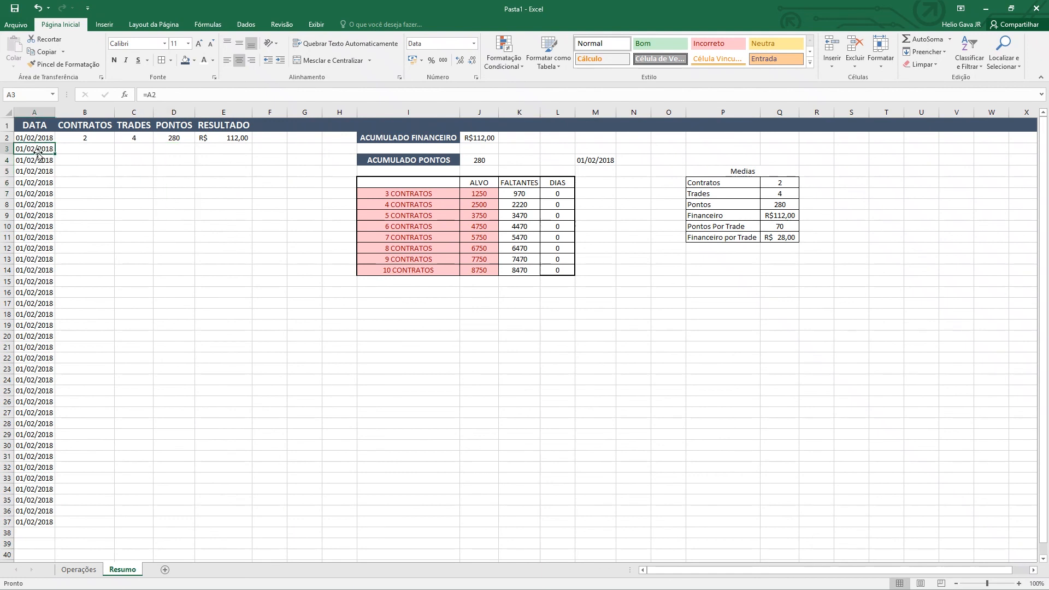
text(=)
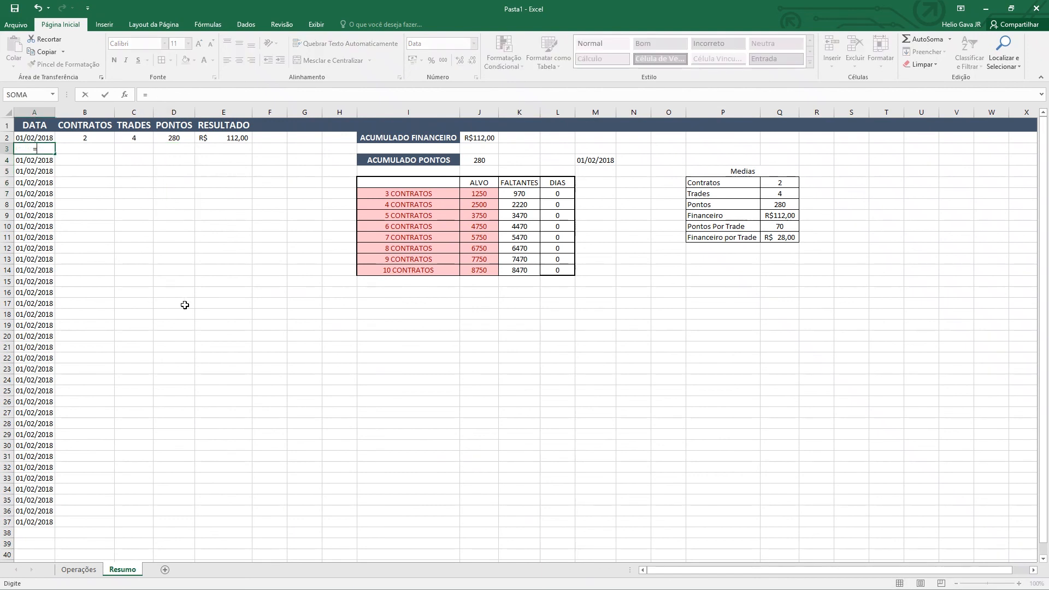
key(Up)
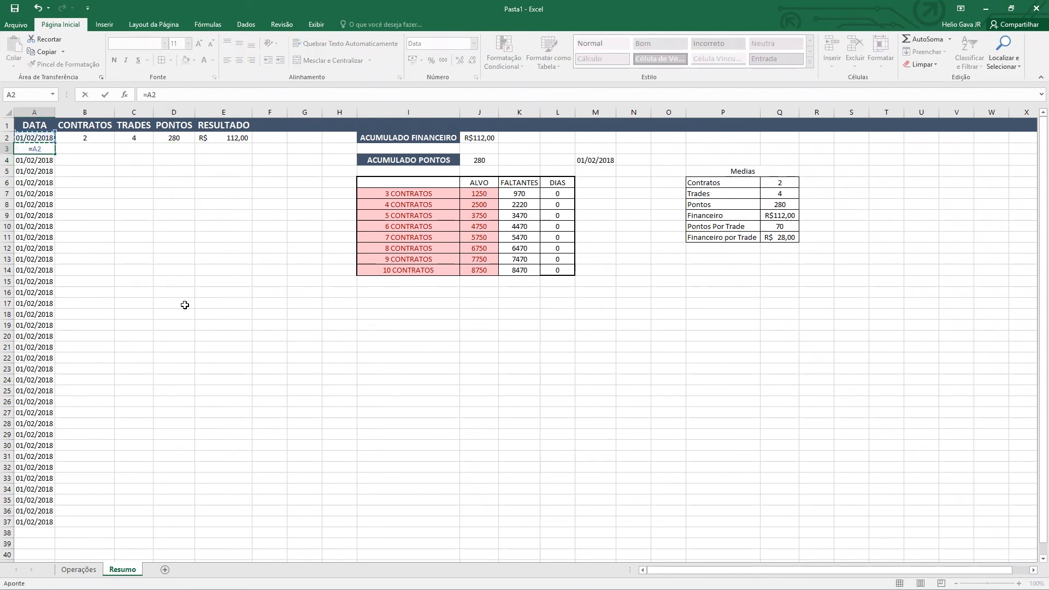
text(+1)
key(Return)
key(Up)
Enter 2 CONTRATOS in B3 and 3 TRADES in C3 of the Resumo sheet
key(Right)
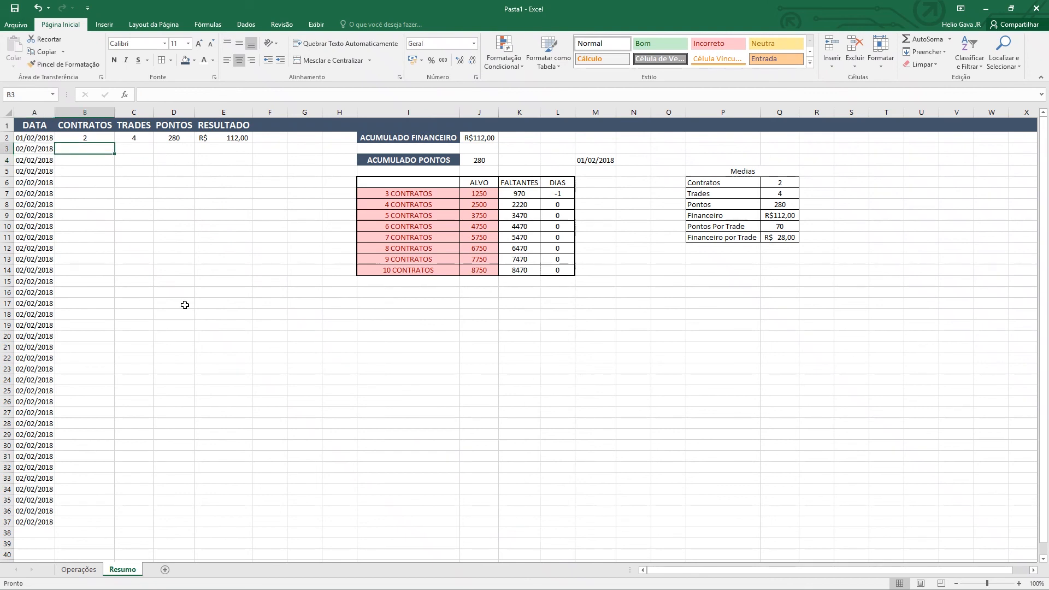
text(2)
key(Tab)
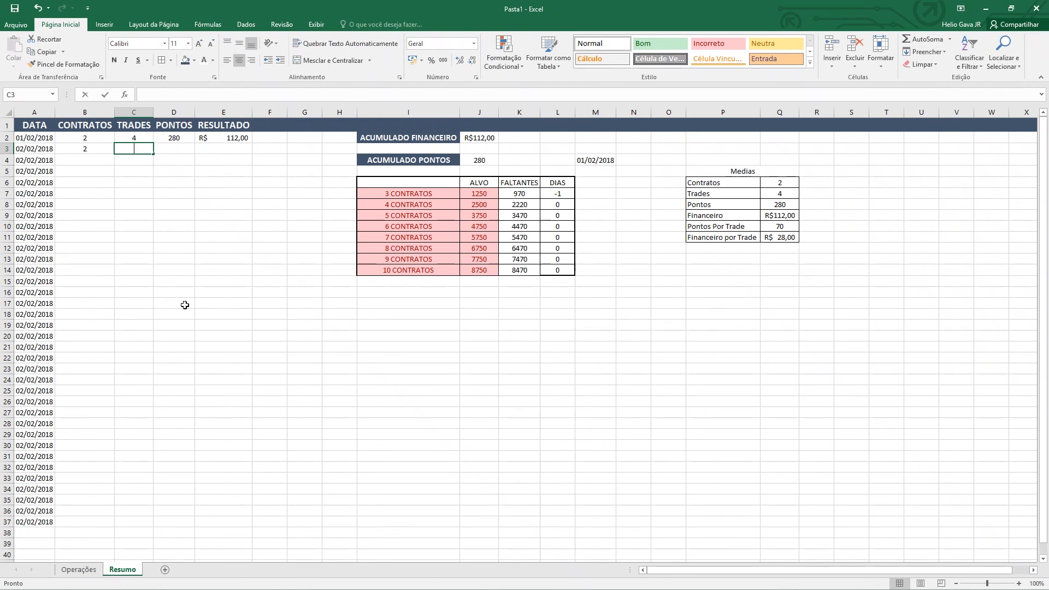
text(3)
key(Tab)
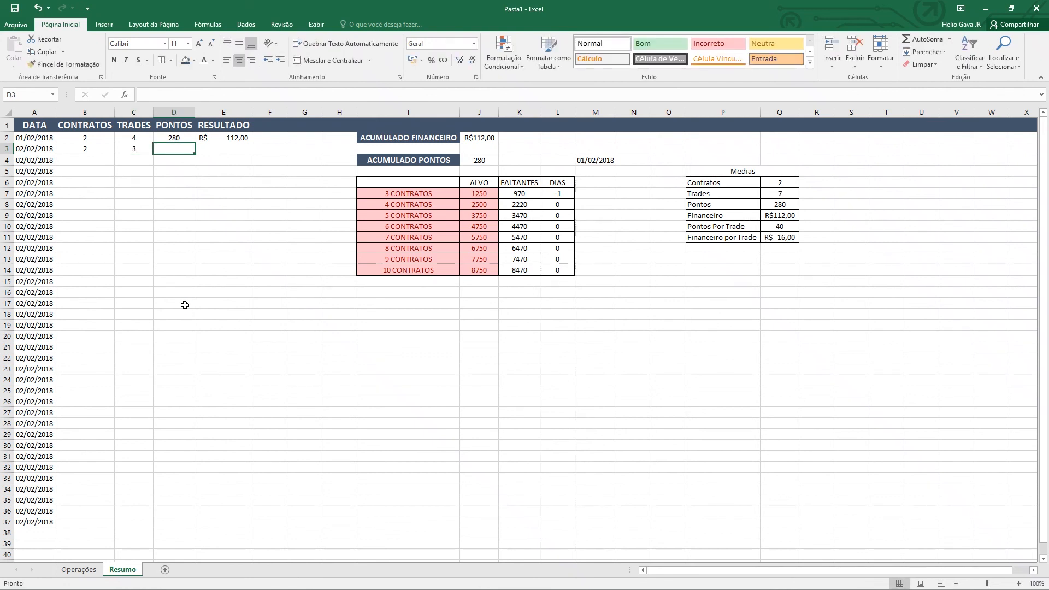
Enter a SOMA formula in the PONTOS cell D3 that adds cells I6:I8 of the Operações sheet
text(=)
text(SOM)
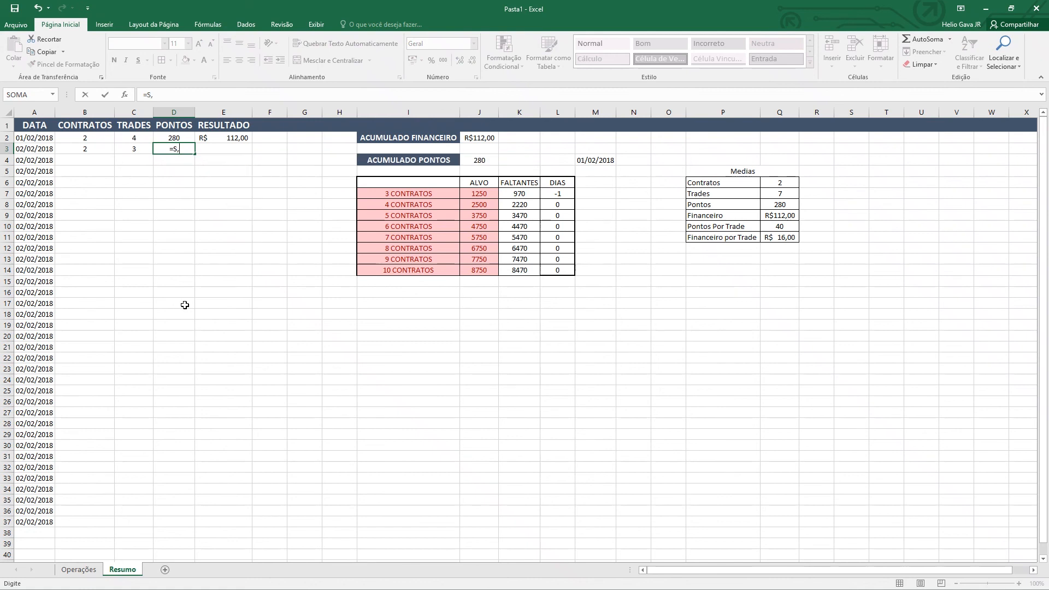
text(A()
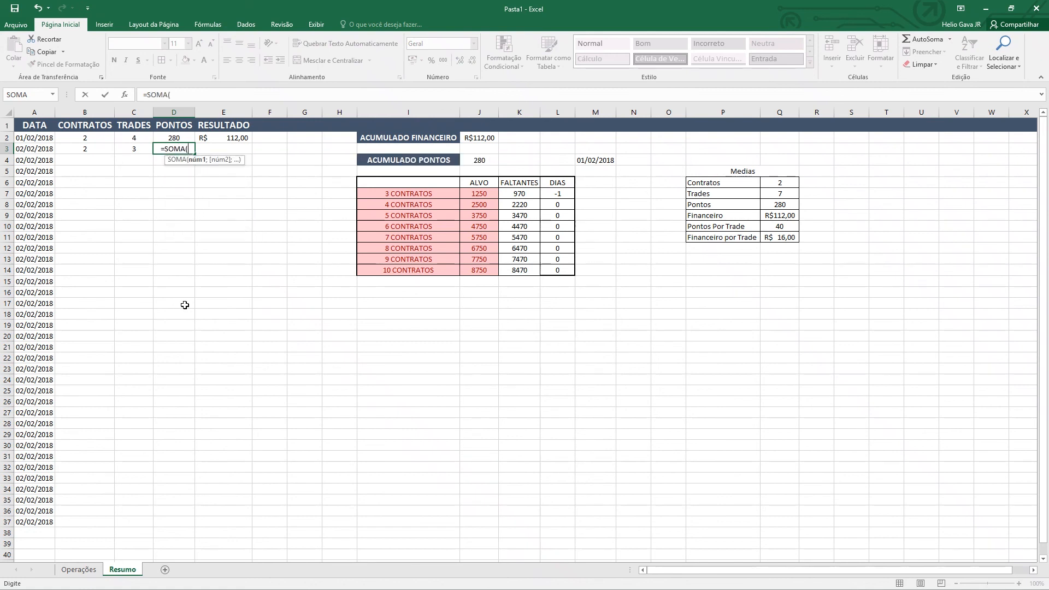
click(81, 570)
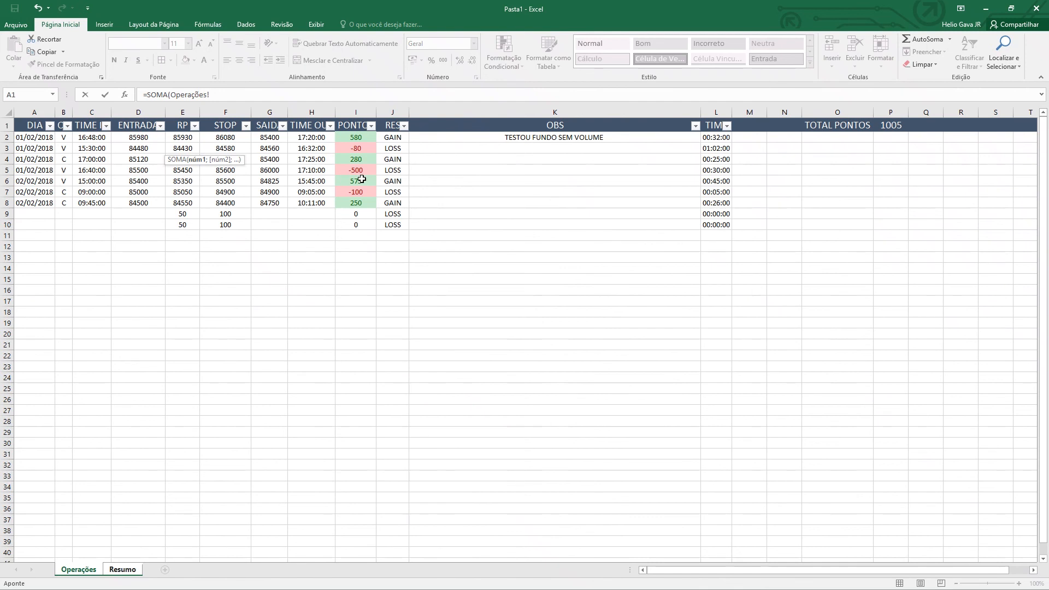
drag(362, 179, 362, 205)
key(Return)
Copy the RESULTADO formula from E2 into E3
click(217, 139)
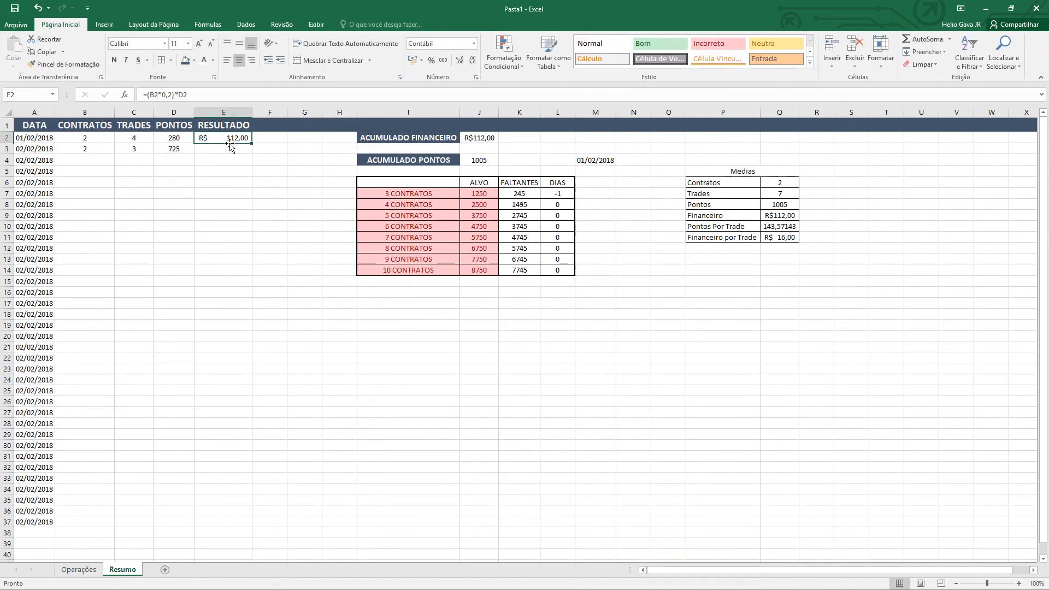
key(Down)
key(ctrl+v)
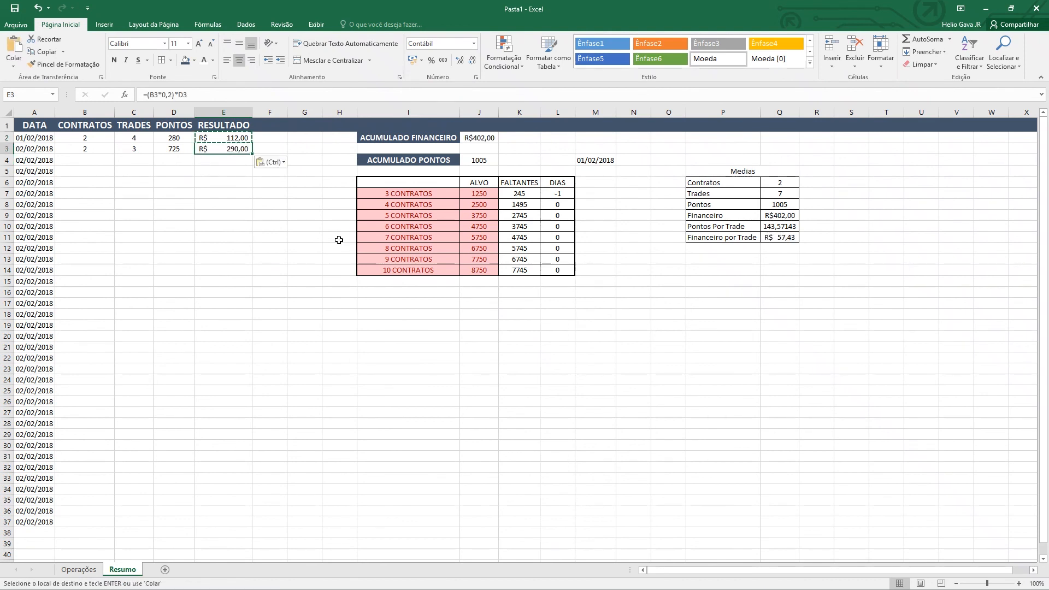
Examine the row 3 entries and formulas, and the ACUMULADO FINANCEIRO and ACUMULADO PONTOS cells J2 and J4
key(Left)
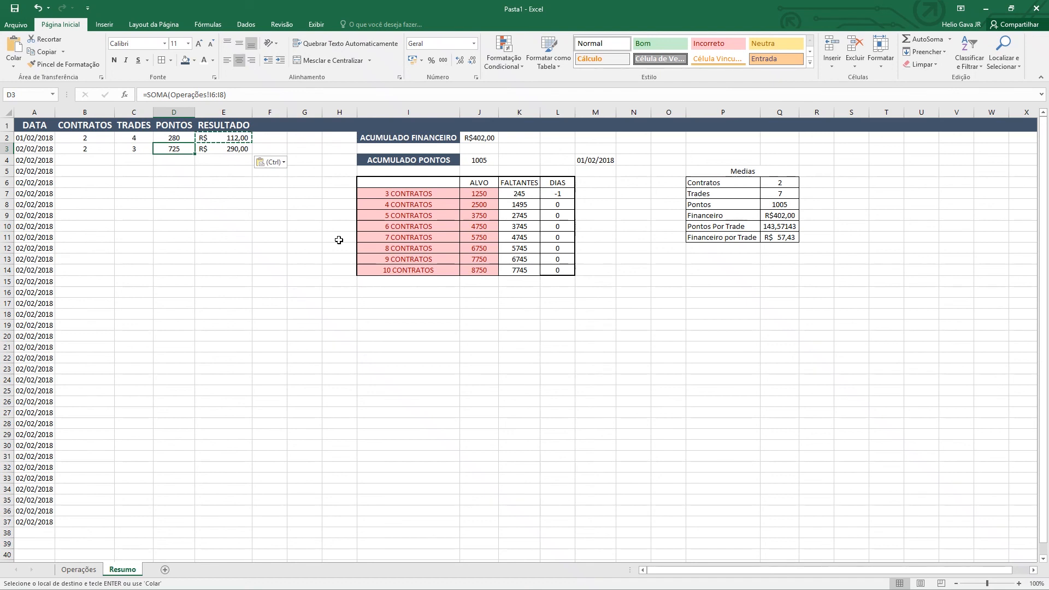
key(Left)
key(Left)
key(Right)
key(Right)
key(Right)
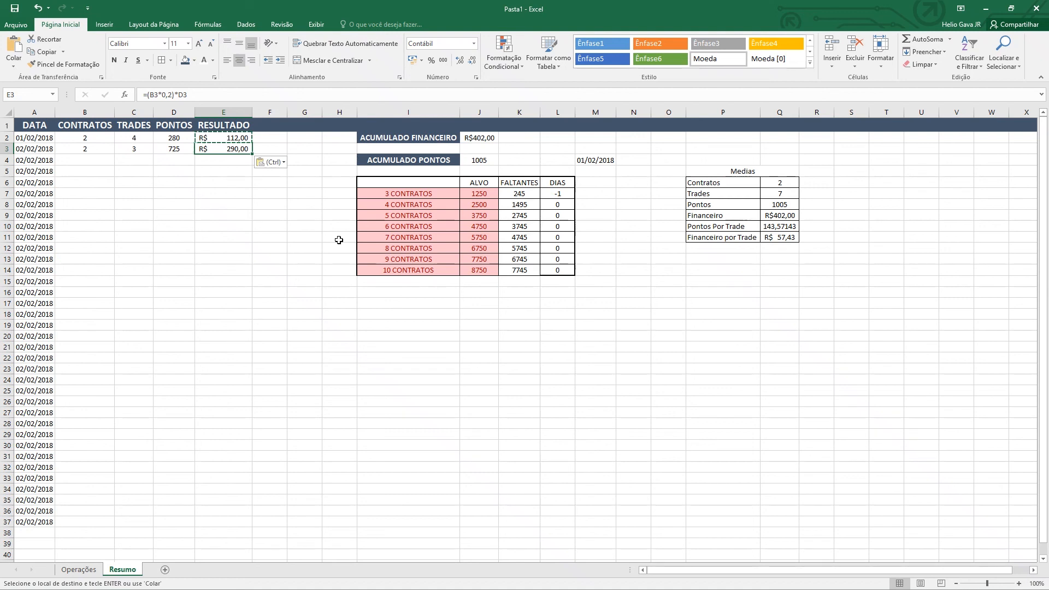
key(Up)
key(Right)
key(Right)
key(Right)
key(Right)
key(Right)
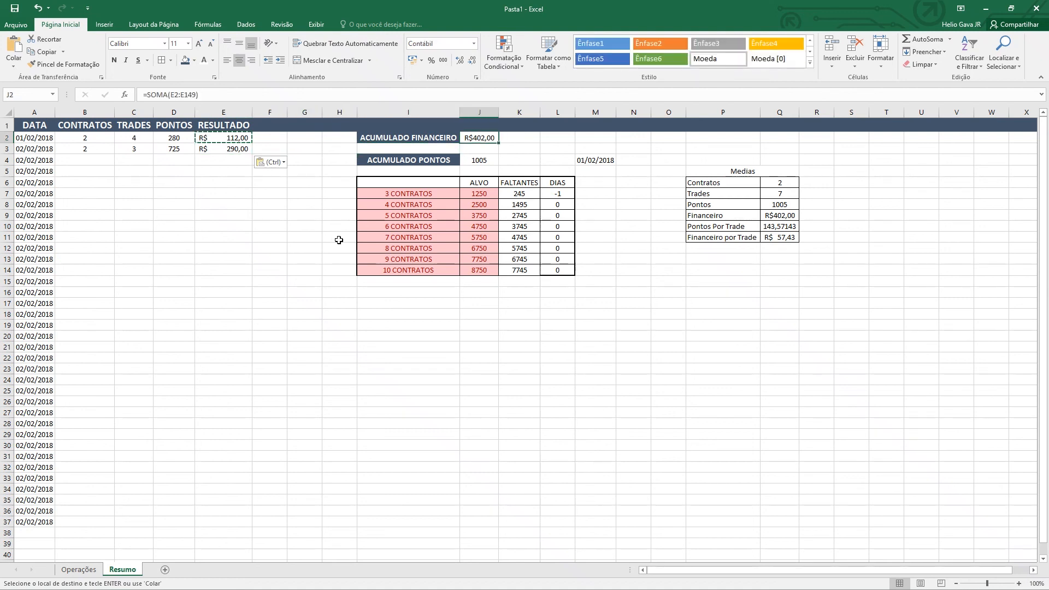
key(Left)
key(Right)
key(Down)
key(Down)
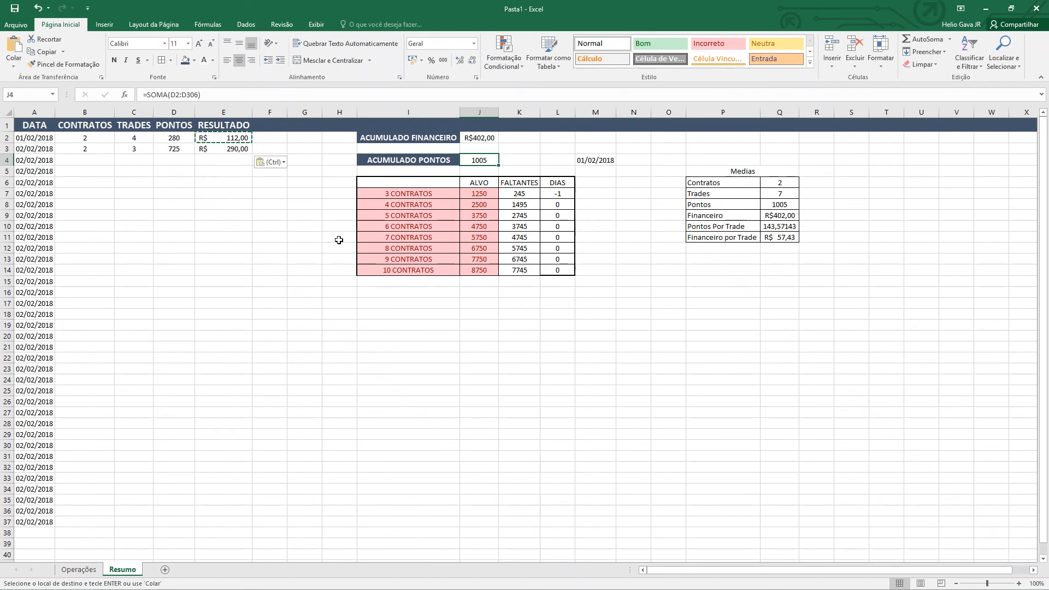
Set the SAIDA price in G6 of Operações to 84000 and check the 3 CONTRATOS target row in Resumo
key(alt+Tab)
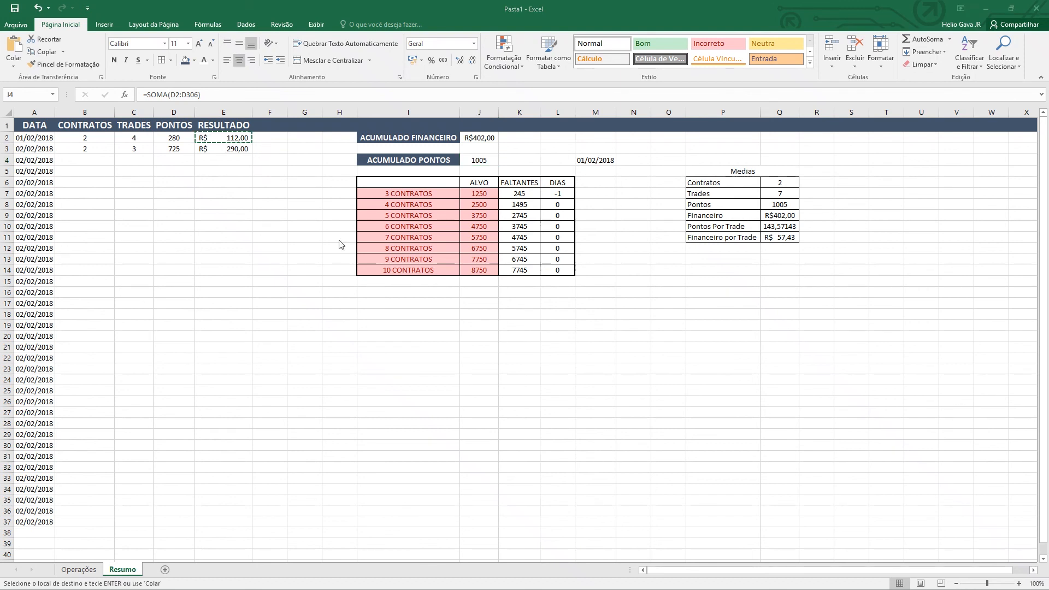
click(87, 570)
click(80, 570)
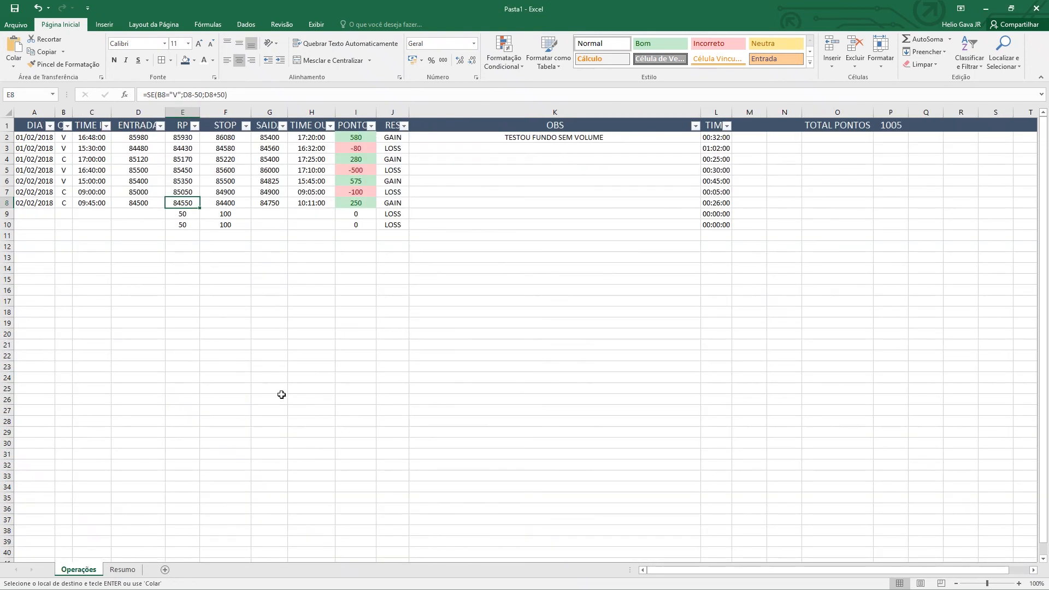
click(255, 181)
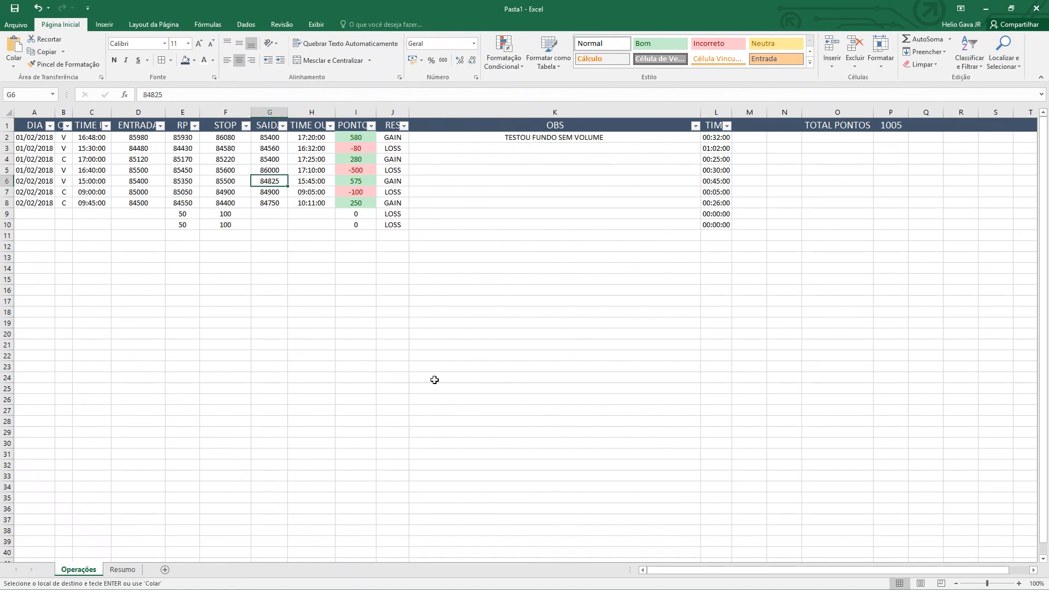
text(84000)
key(Return)
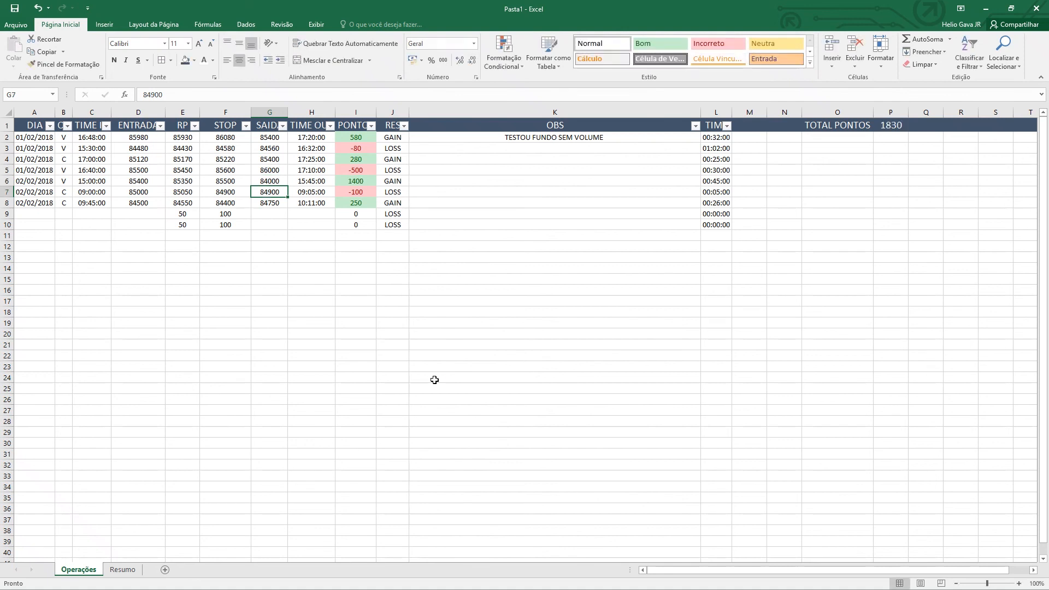
key(Up)
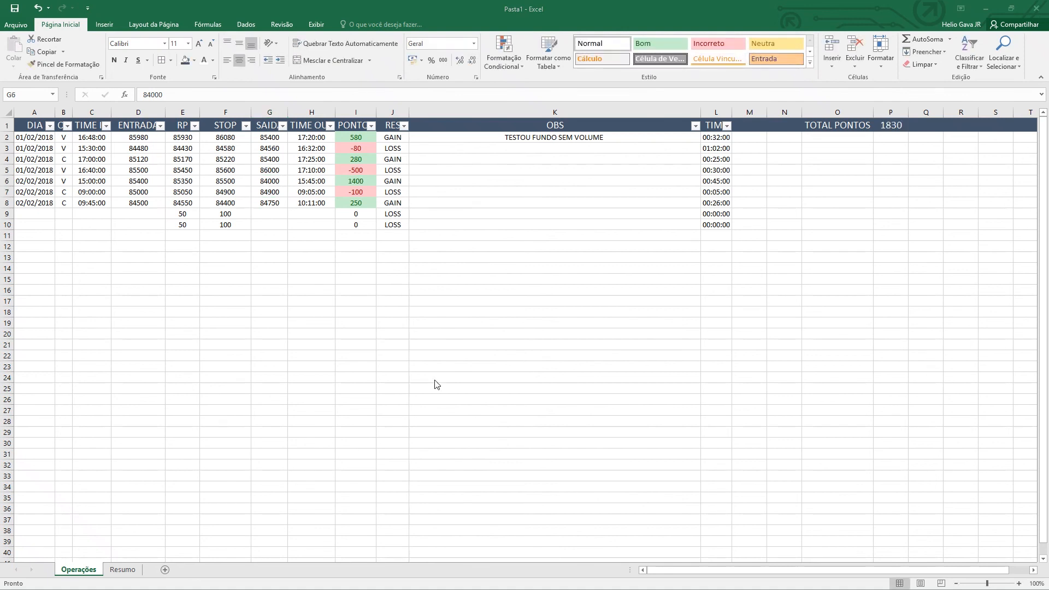
click(123, 570)
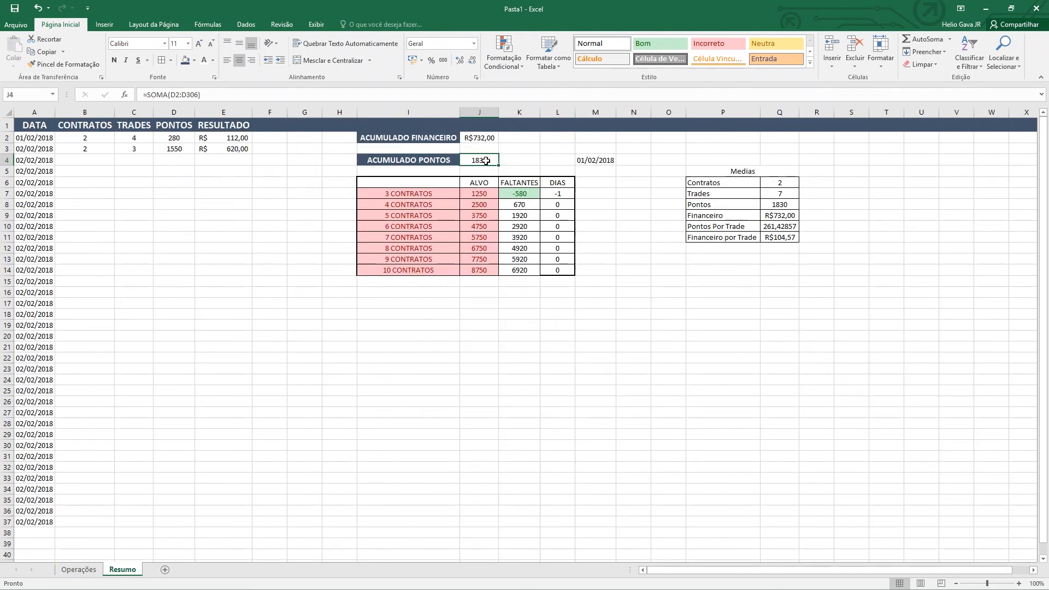
click(491, 194)
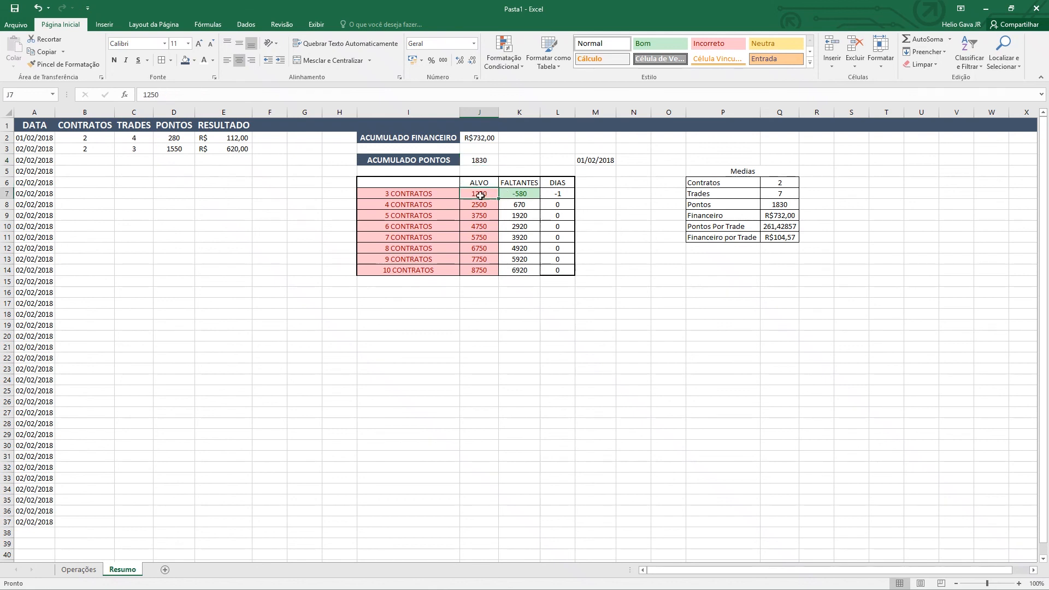
click(522, 194)
click(453, 193)
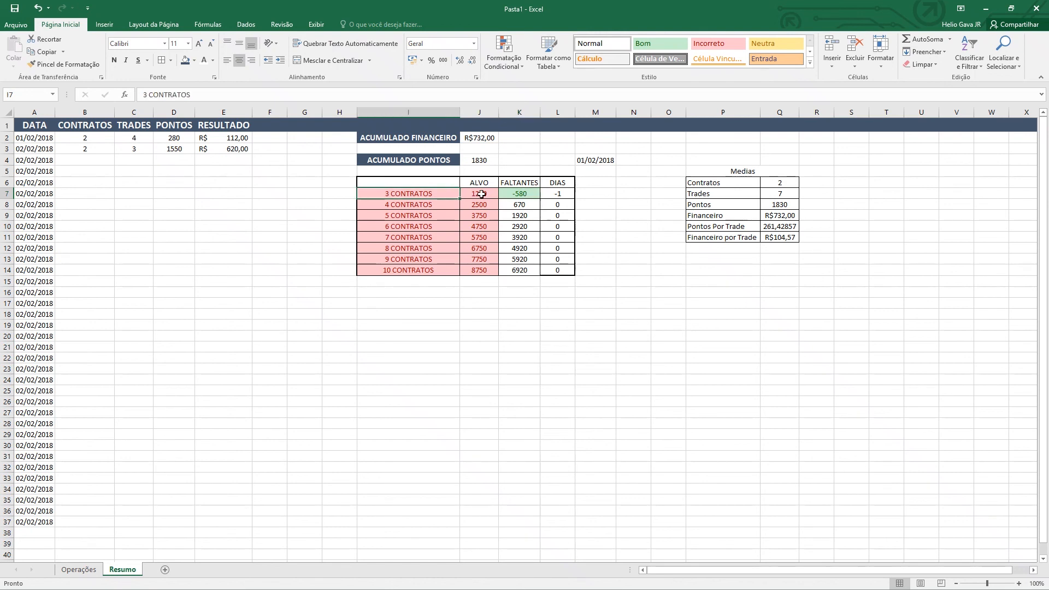
click(507, 193)
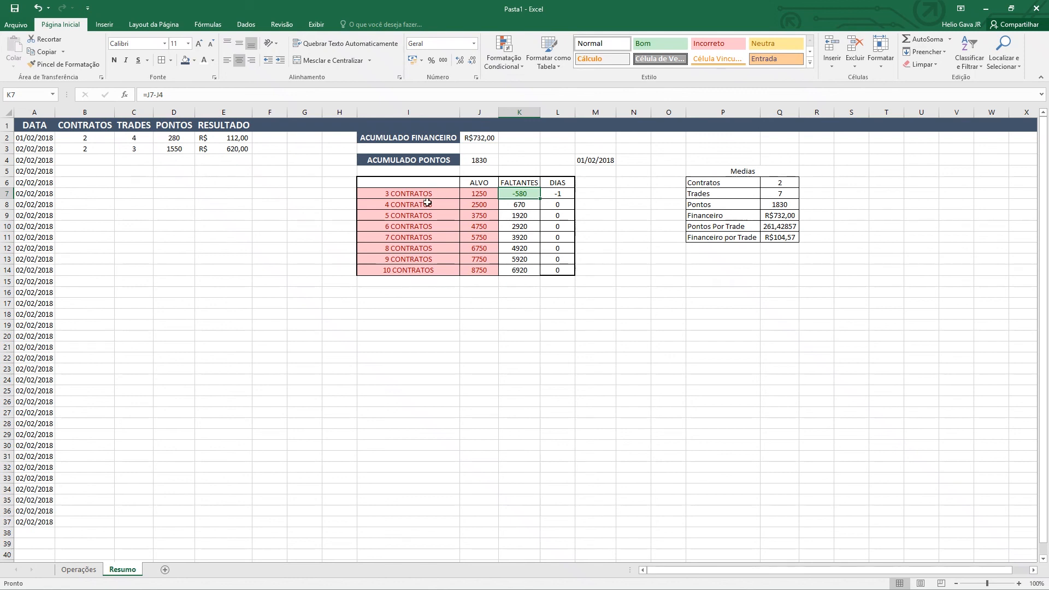
In Operações, enter 05/02/2018 in A9 and copy the trade data from B8:H8 into row 9
click(81, 570)
key(shift+Right)
key(shift+Right)
key(shift+Right)
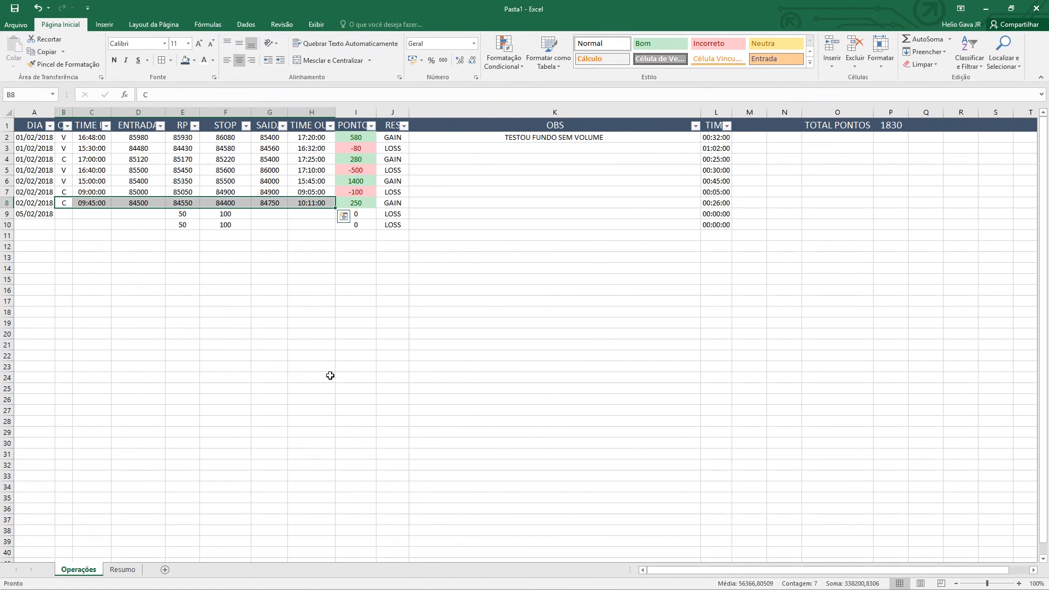
key(ctrl+c)
key(Down)
key(ctrl+v)
Set the SAIDA price in G9 to 83000
key(Right)
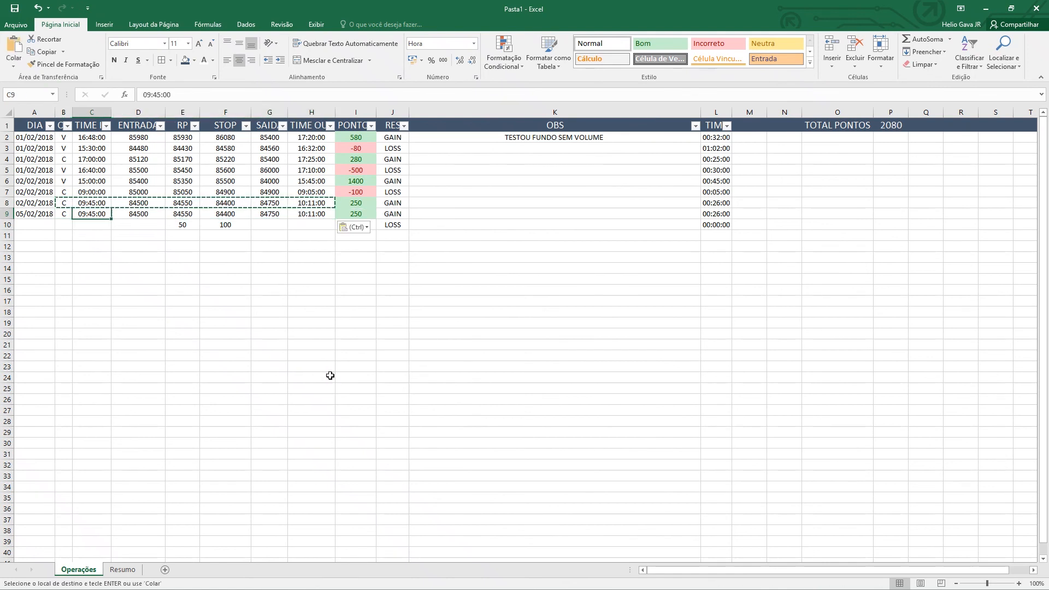
key(Right)
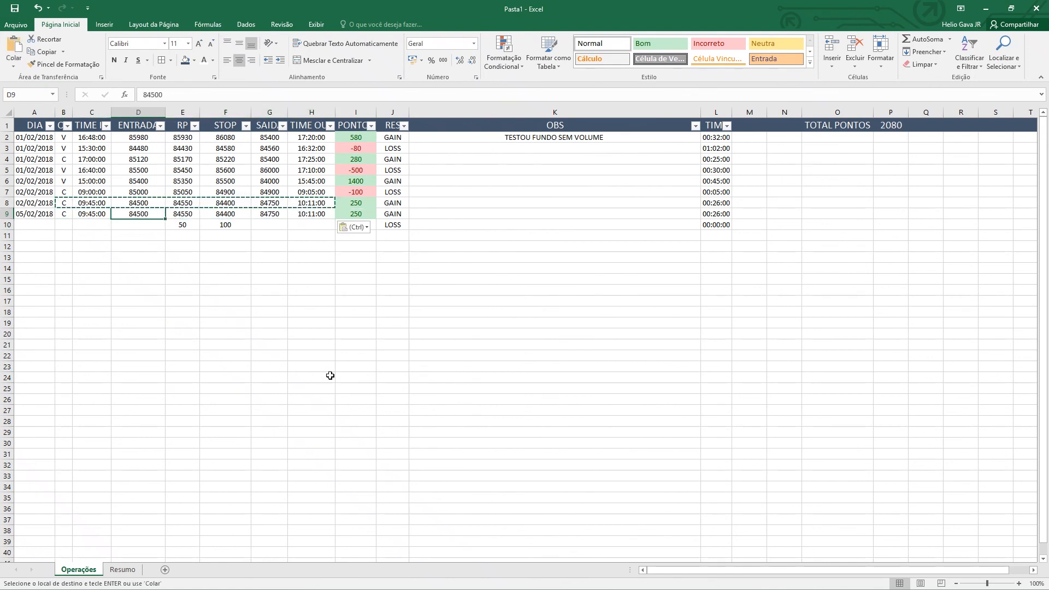
key(Right)
key(Right)
key(Right)
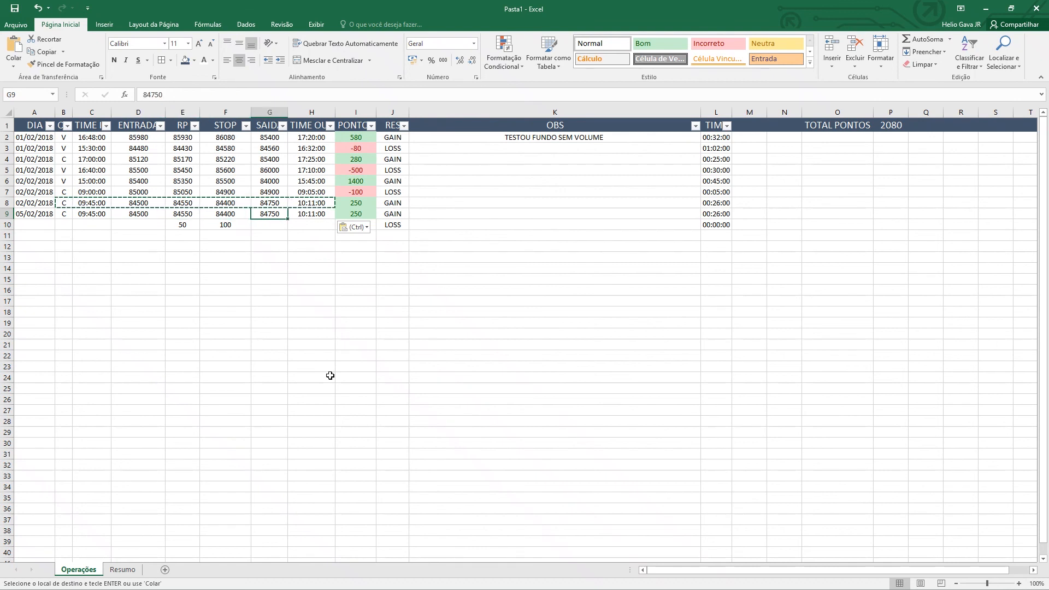
text(83000)
key(ctrl+Return)
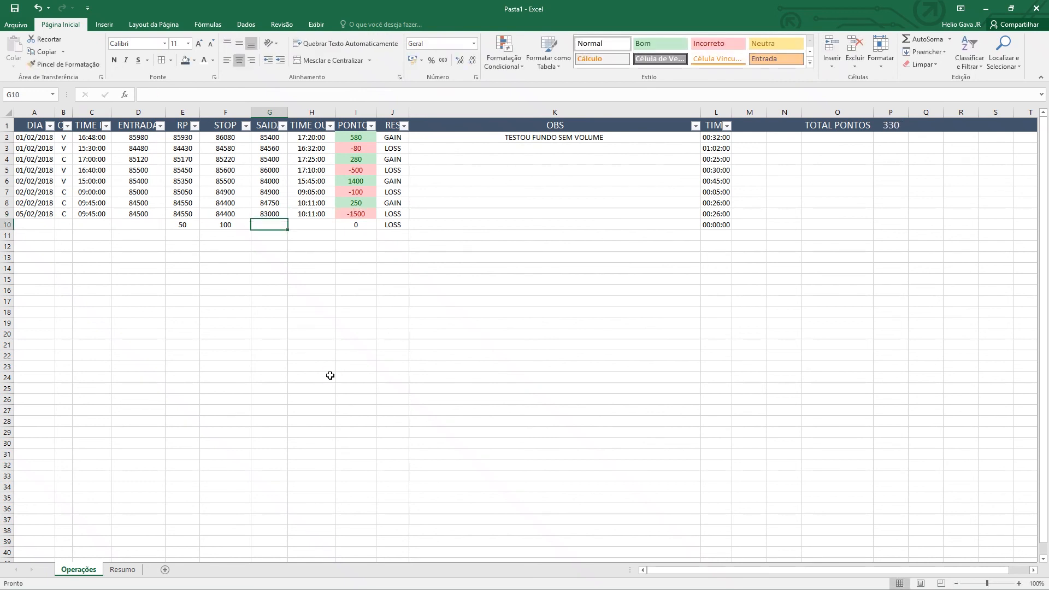
In row 4 of Resumo, enter 3 for CONTRATOS, 1 for TRADES and -1500 for PONTOS
key(alt+Tab)
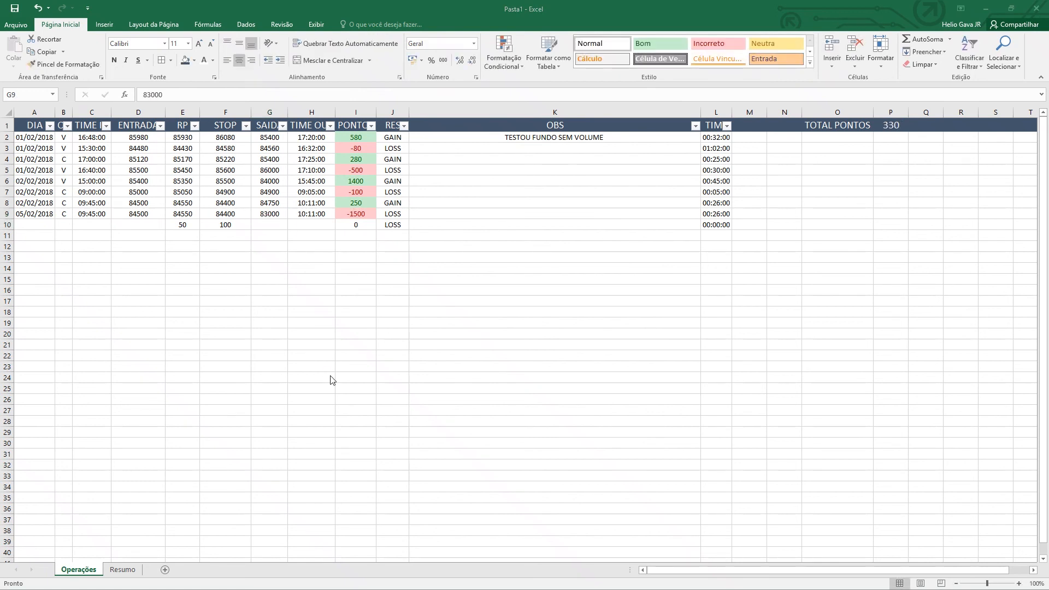
key(alt+Tab)
click(122, 569)
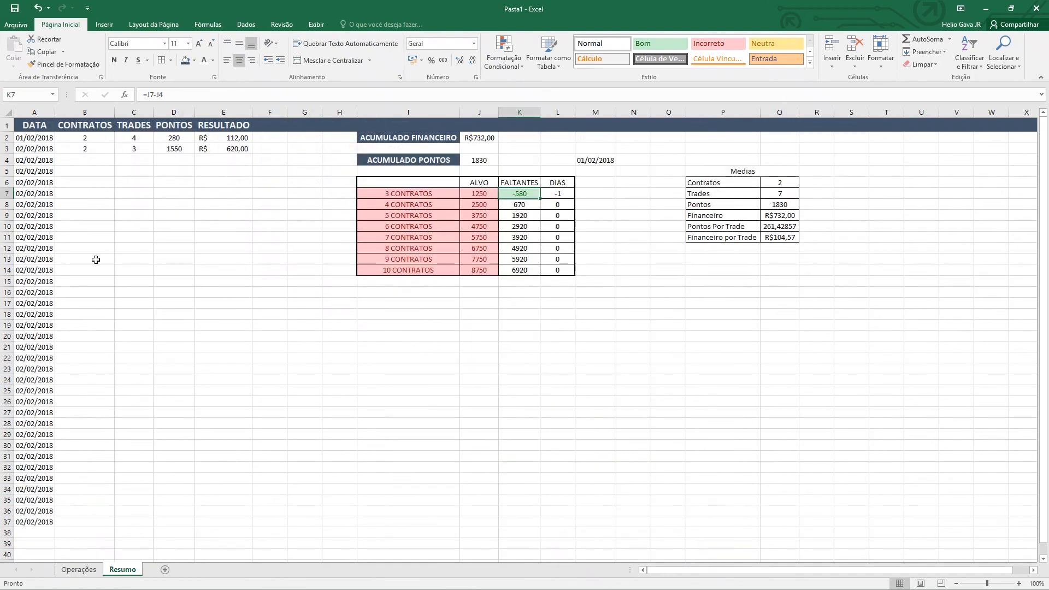
click(86, 160)
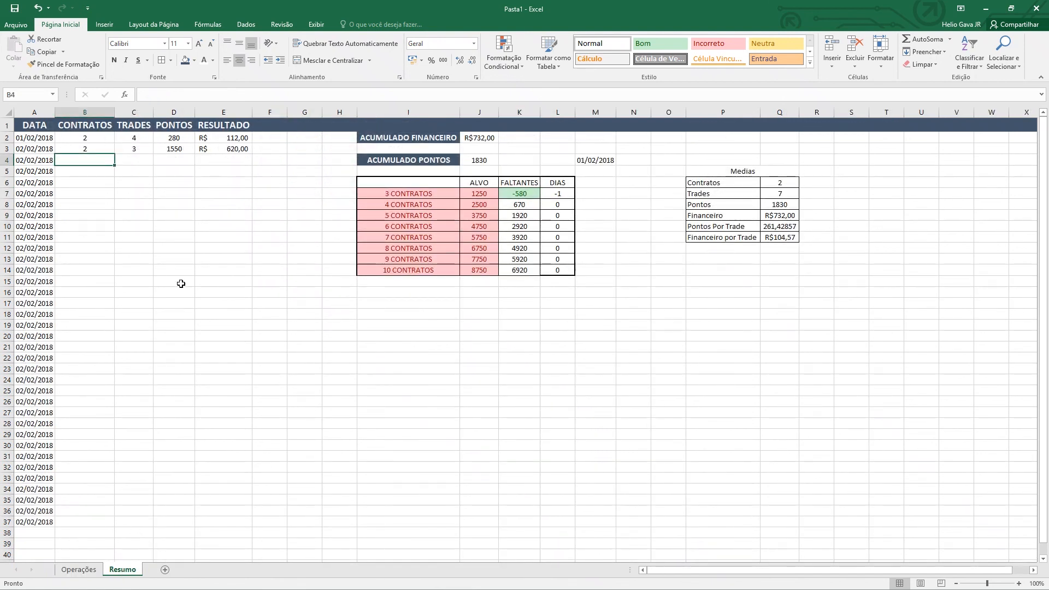
text(3)
key(Tab)
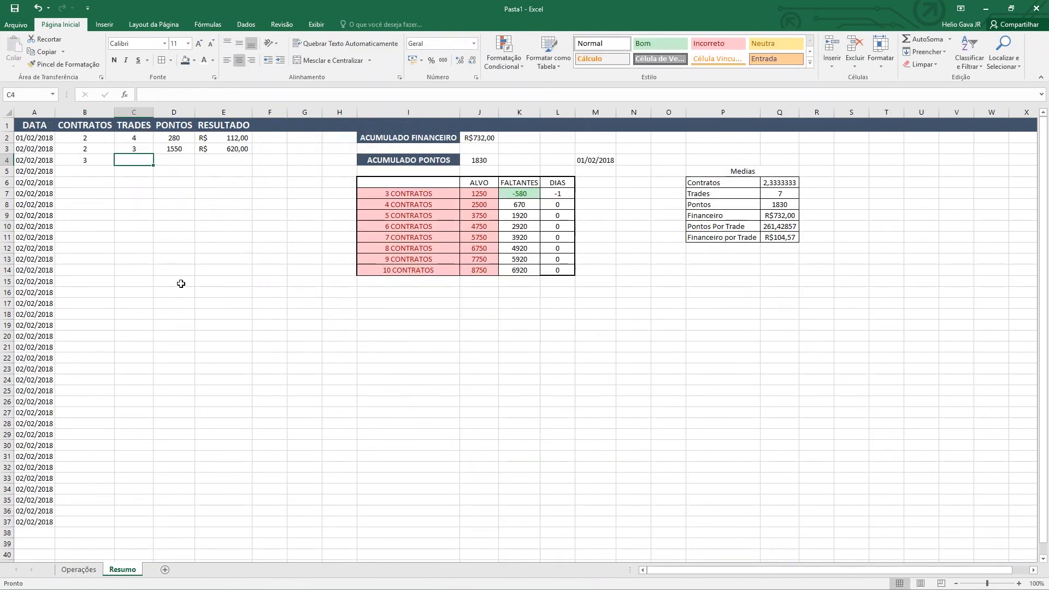
text(1)
key(Tab)
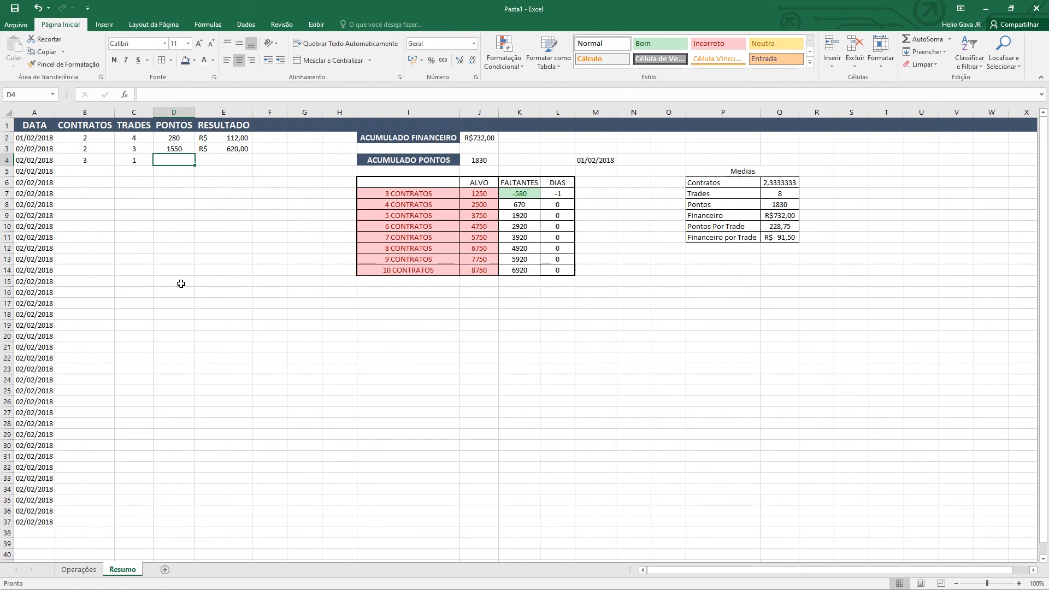
text(-1550)
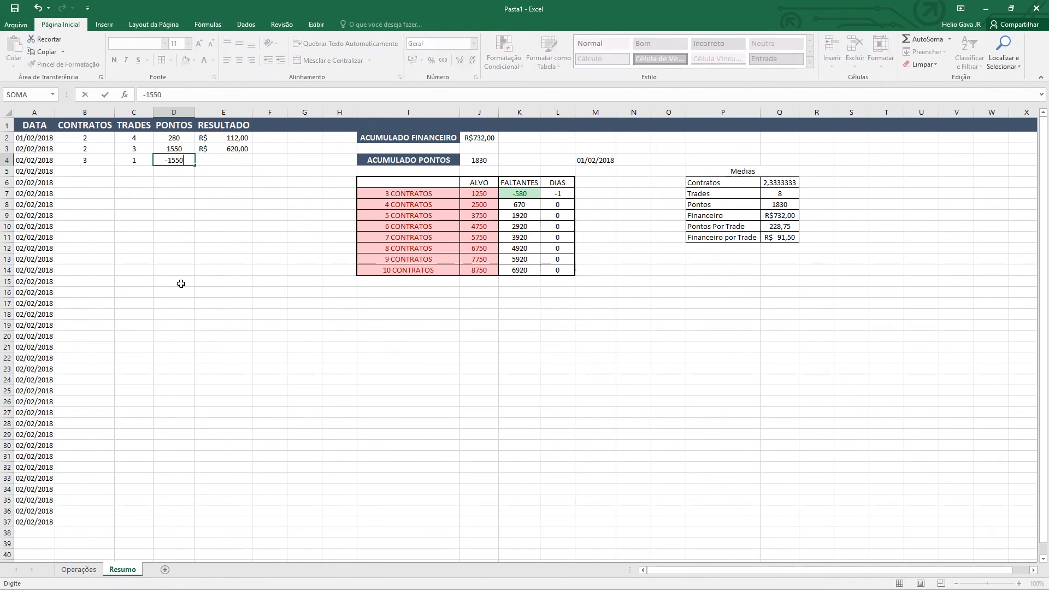
key(BackSpace)
key(BackSpace)
text(00)
key(Tab)
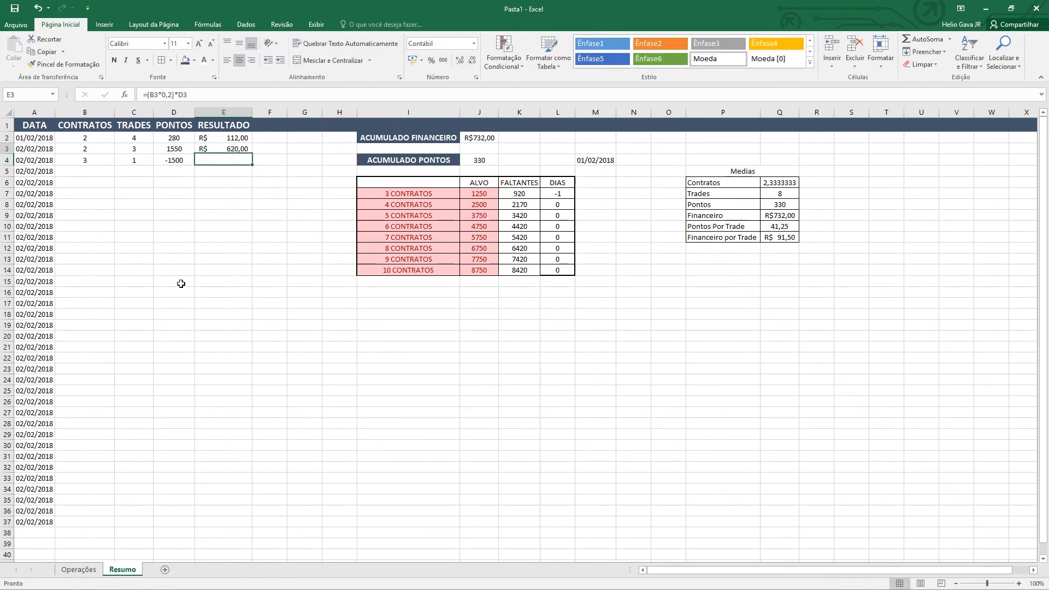
Copy the RESULTADO formula from E3 into E4
key(Up)
key(ctrl+c)
key(Down)
key(ctrl+v)
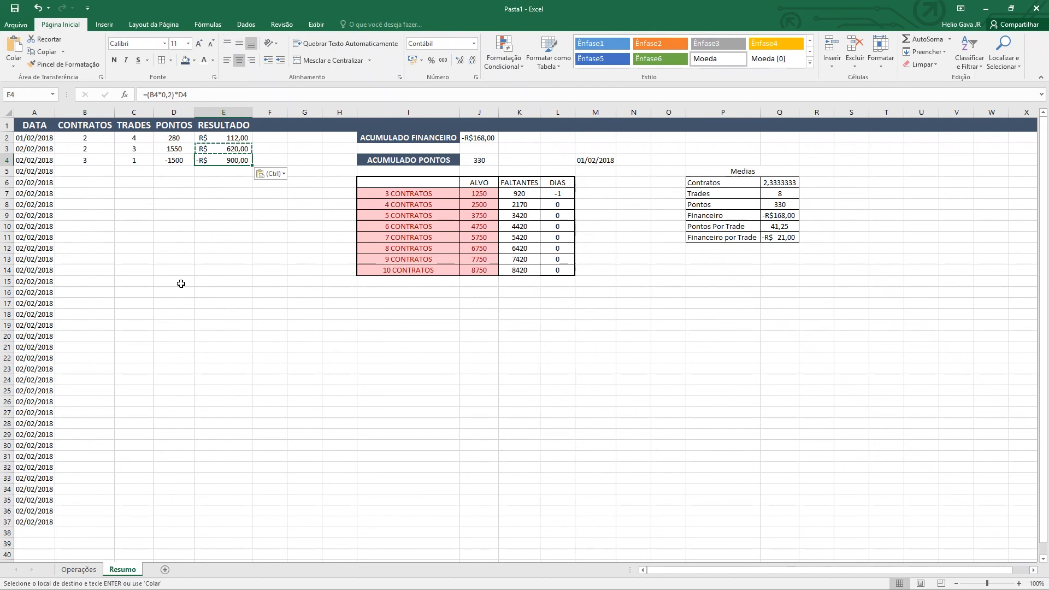
Examine the ALVO, FALTANTES and DIAS cells of the 3 CONTRATOS target row
key(Right)
key(Right)
key(Right)
key(Right)
key(Right)
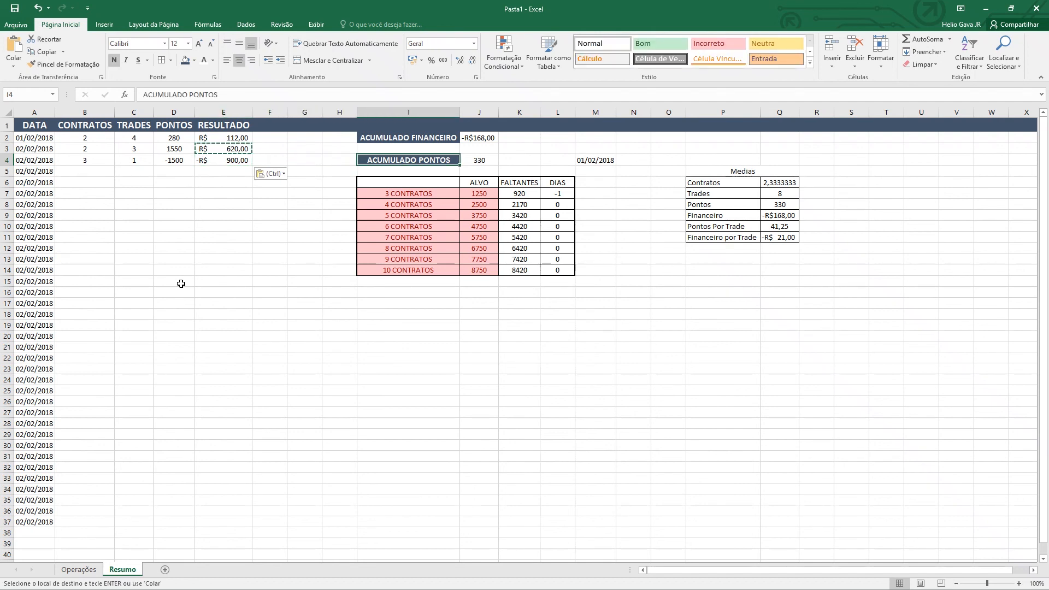
key(Down)
key(Down)
key(Down)
key(Right)
key(Right)
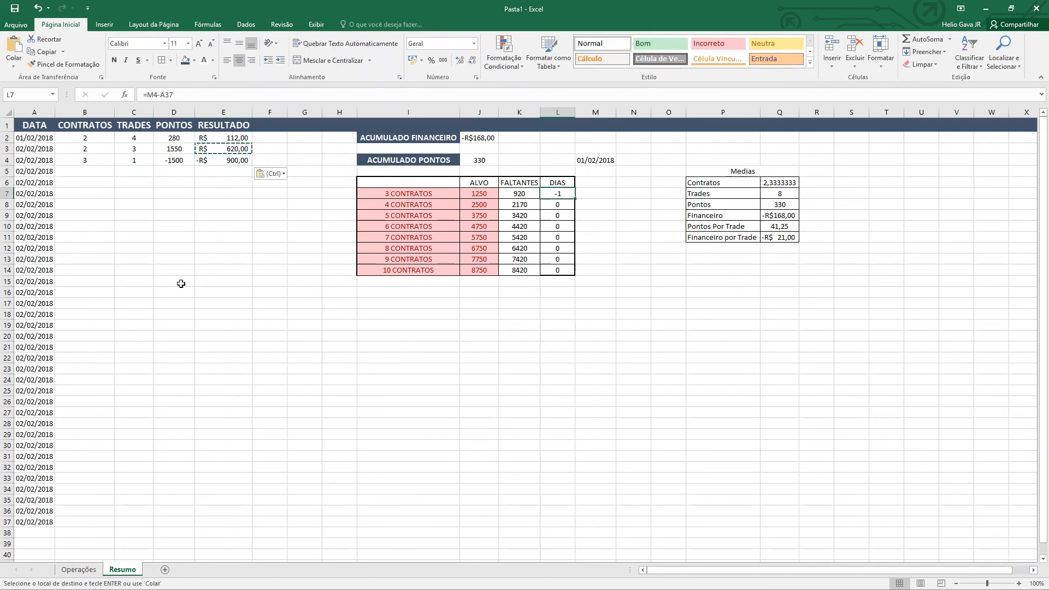
key(Left)
key(Left)
key(Left)
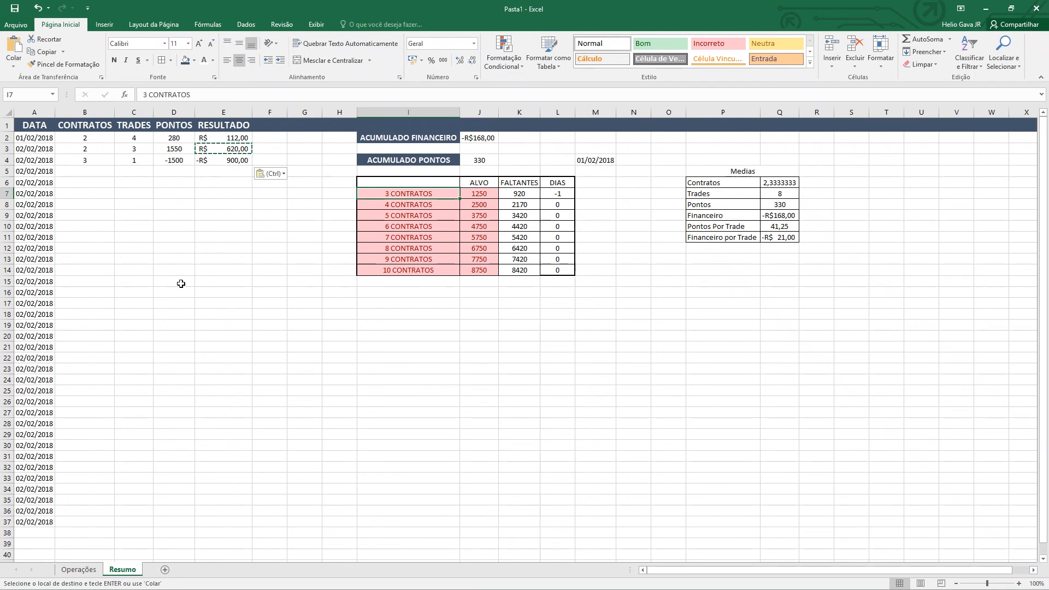
key(Down)
key(Up)
key(Right)
key(Right)
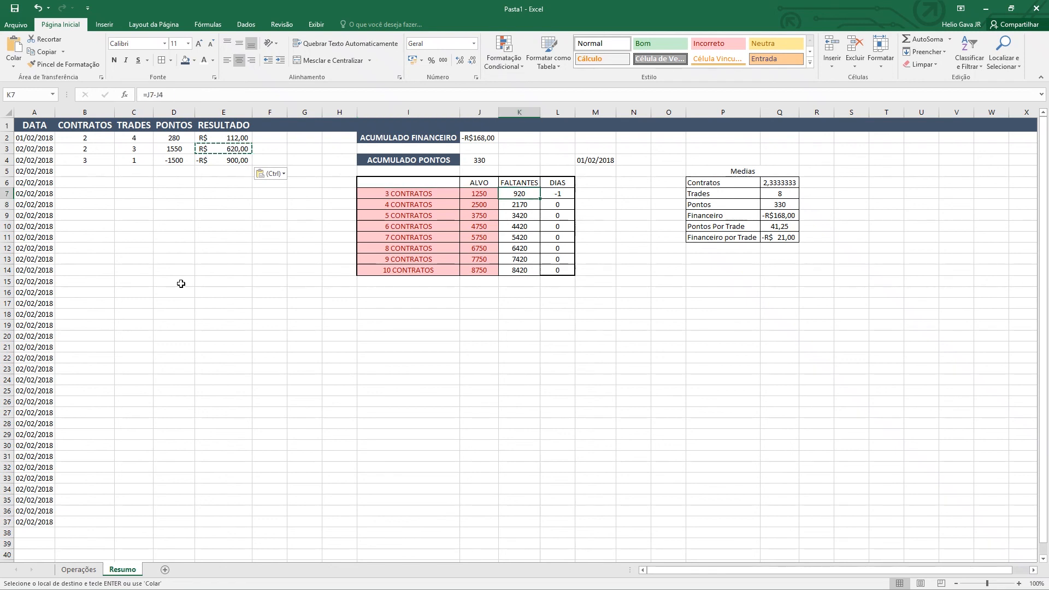
key(Left)
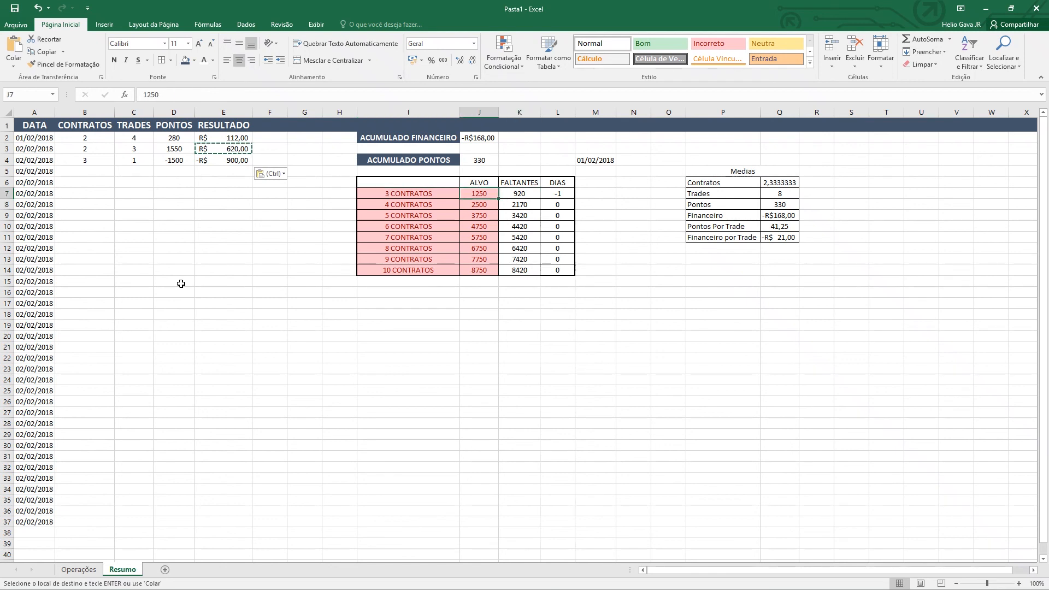
key(Right)
key(Down)
key(Left)
key(Up)
key(Right)
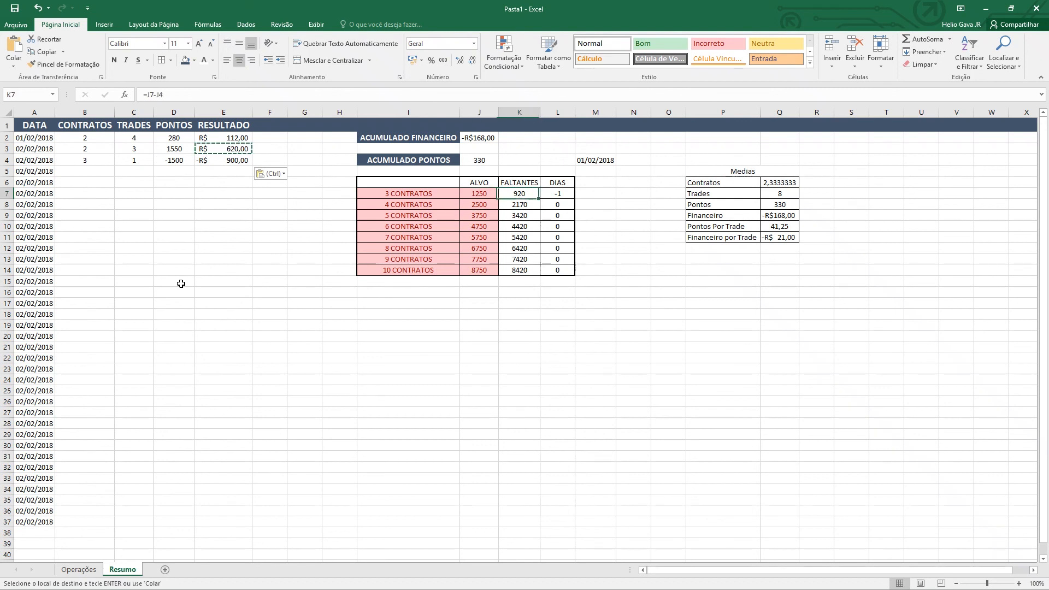
Clear the test entries from B4:E4 and B3:E3 in Resumo
drag(84, 160, 223, 160)
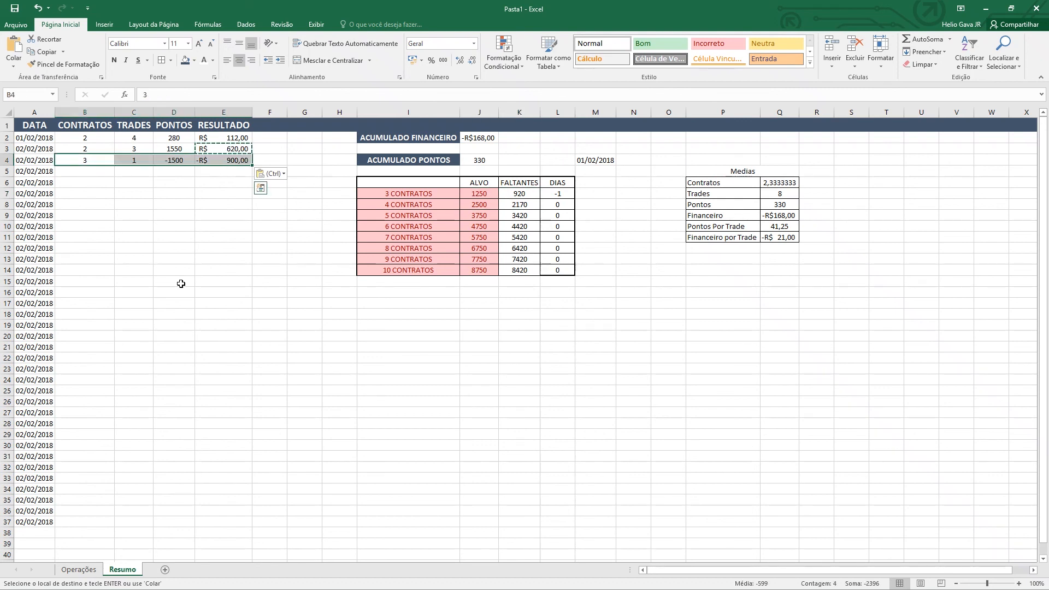
key(Delete)
key(Up)
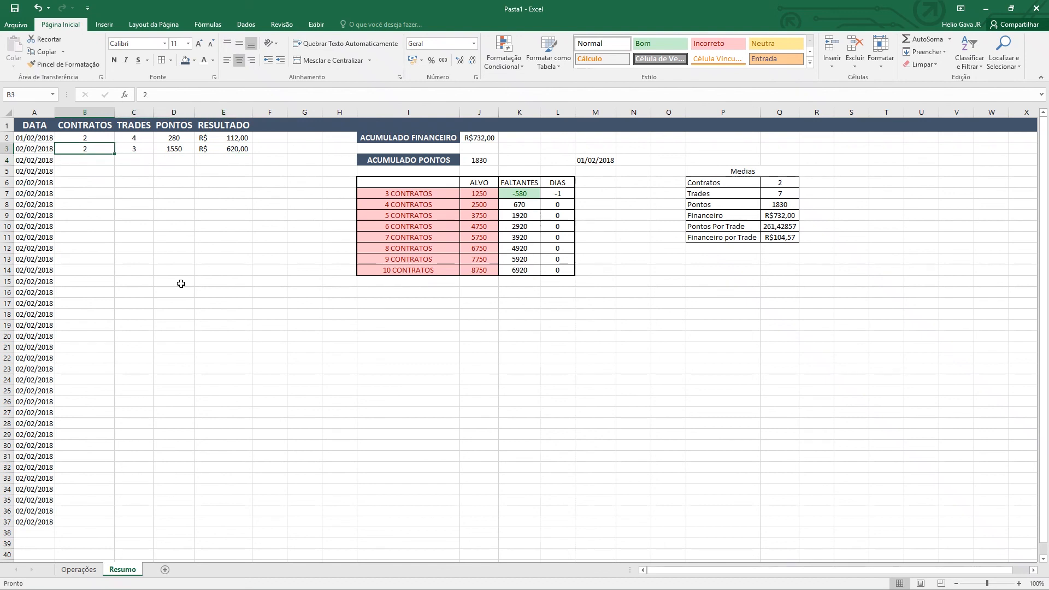
key(shift+Right)
key(shift+Right)
key(shift+Right)
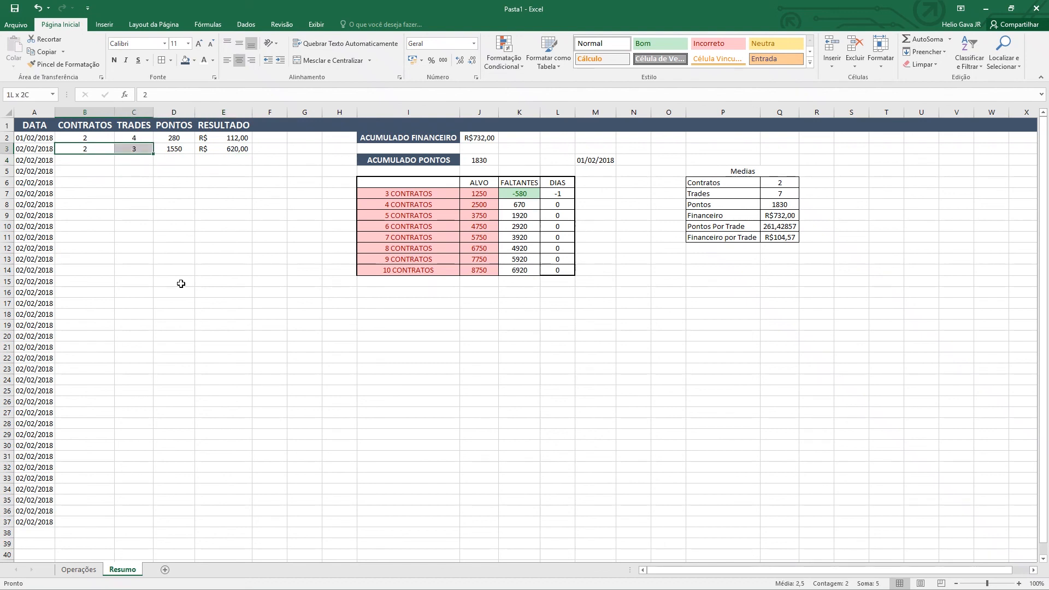
key(Delete)
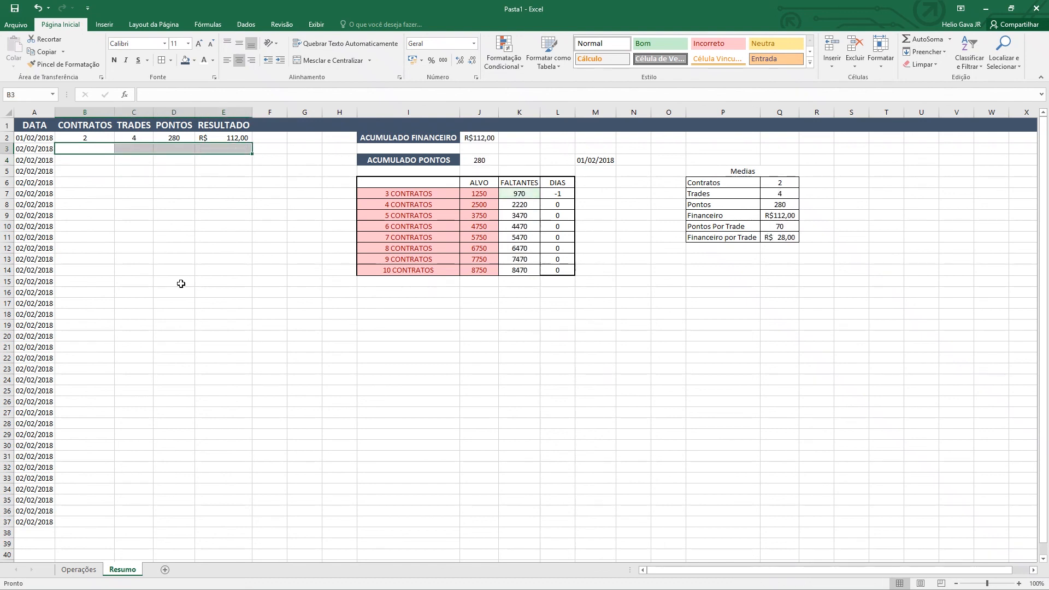
Review the row 2 entries of Resumo from CONTRATOS to RESULTADO and return to the Operações sheet
key(Up)
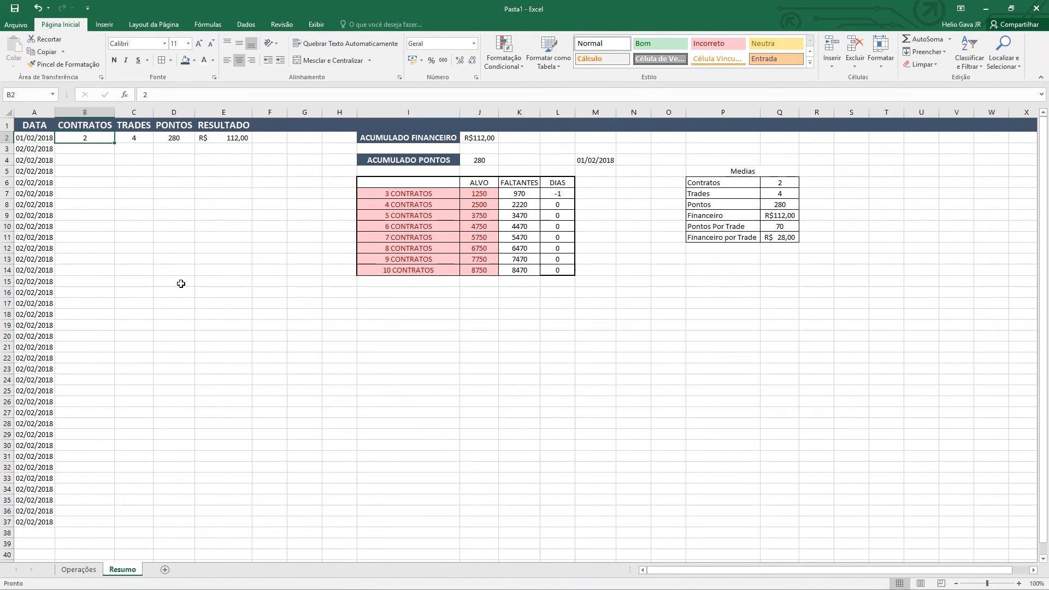
key(Right)
key(Right)
key(Right)
key(Right)
key(Right)
key(Right)
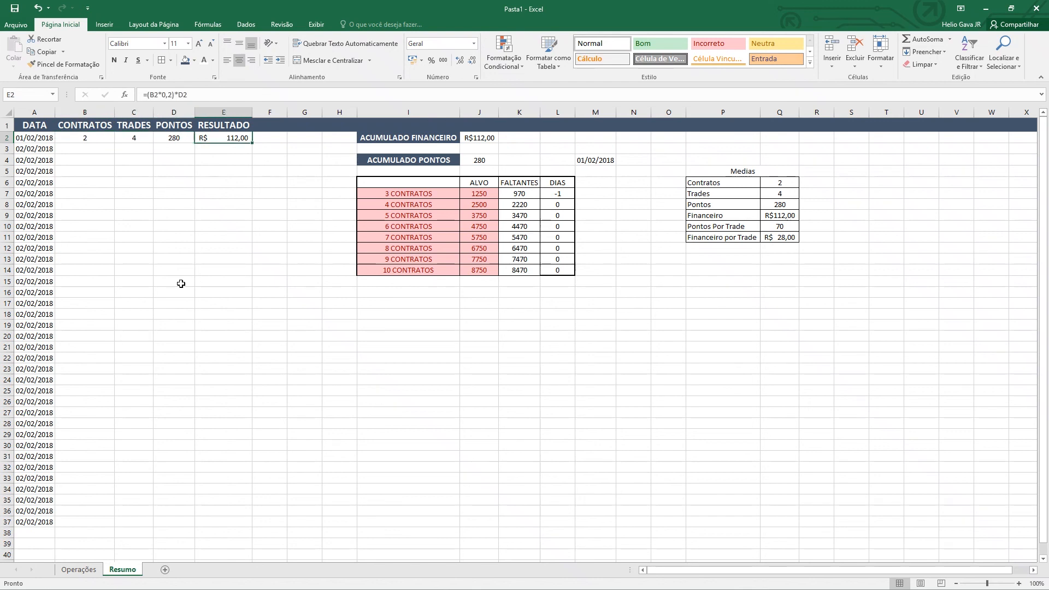
key(Left)
key(Left)
key(Left)
key(Left)
key(Left)
key(Left)
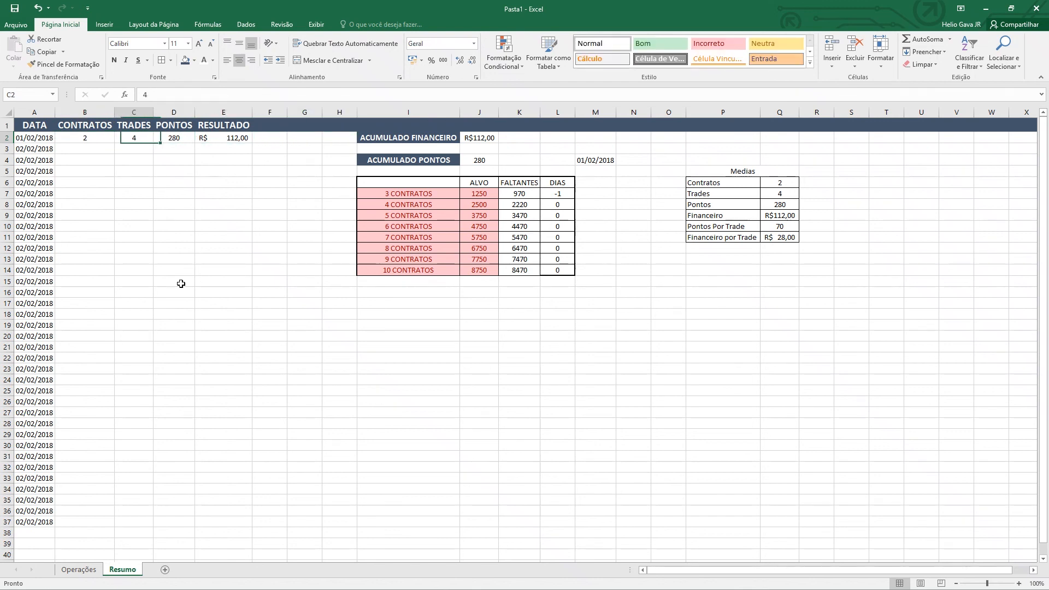
key(ctrl+Page_Up)
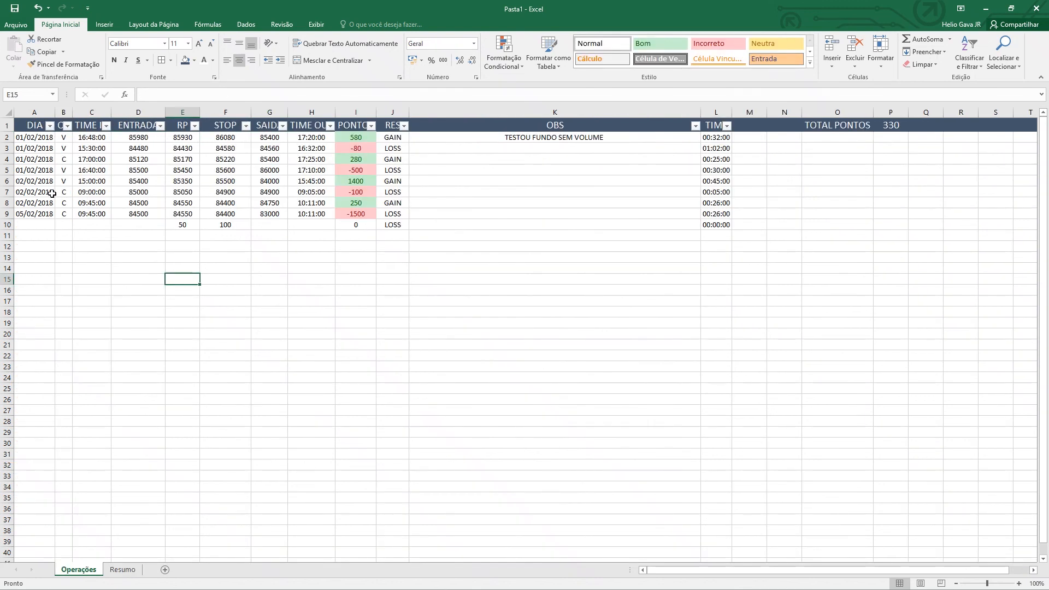